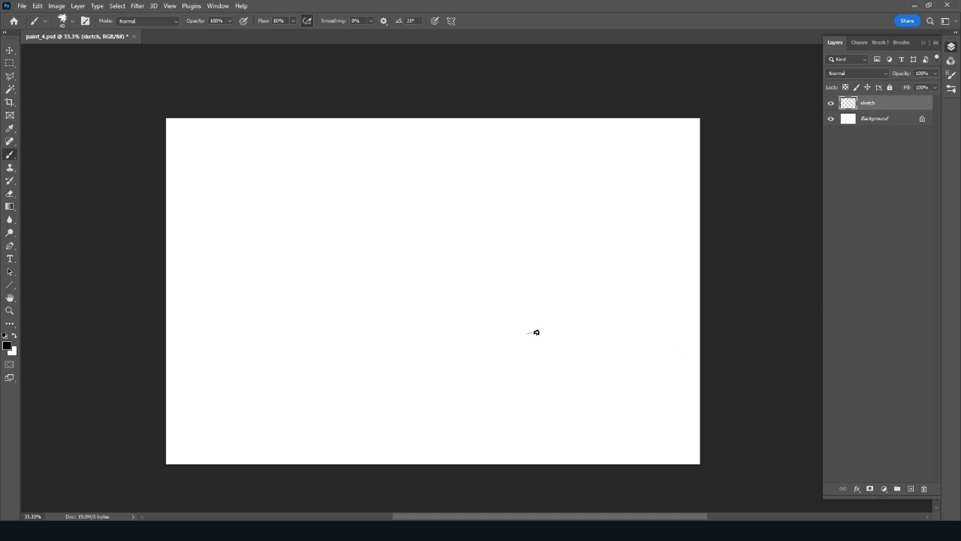
Sketch a long diagonal log toward the right edge and the outline of a rock
drag(529, 334, 640, 303)
mouse_move(649, 300)
mouse_down()
mouse_move(650, 290)
mouse_move(697, 282)
mouse_up()
mouse_move(529, 334)
mouse_down()
mouse_move(499, 347)
mouse_move(515, 353)
mouse_move(491, 354)
mouse_move(578, 348)
mouse_up()
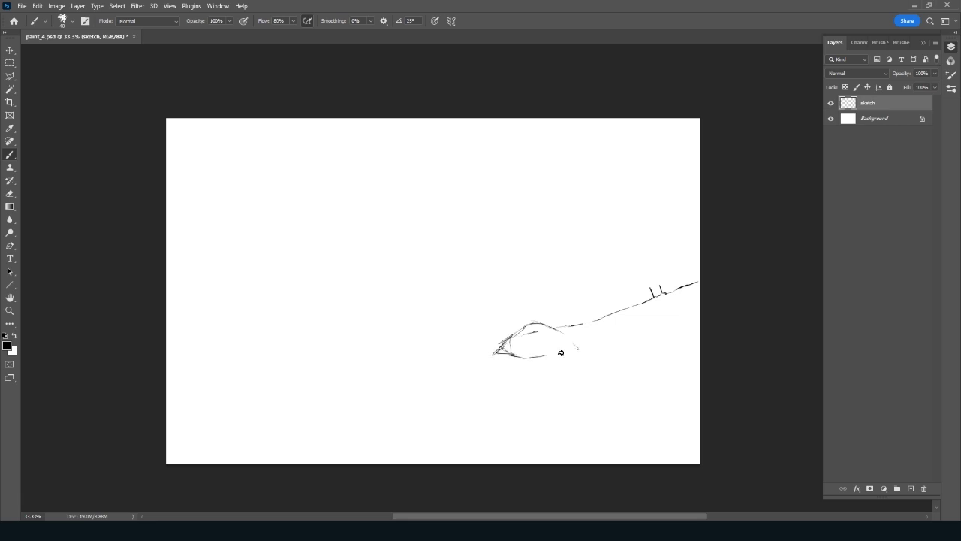
drag(524, 332, 579, 348)
drag(524, 329, 495, 351)
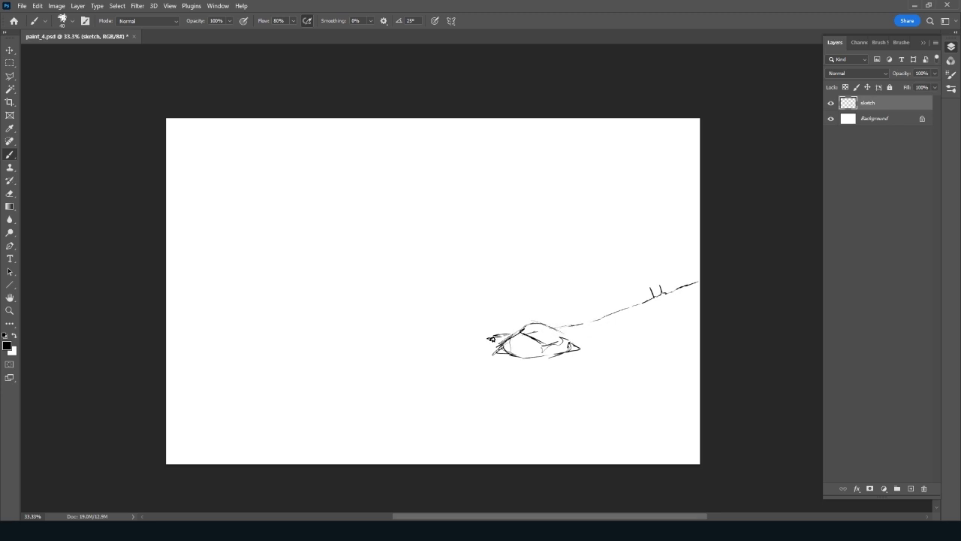
Add strokes around the rock, reinforce the diagonal log, and draw a tall post crossing it
drag(506, 337, 486, 341)
drag(568, 338, 652, 337)
drag(576, 332, 699, 282)
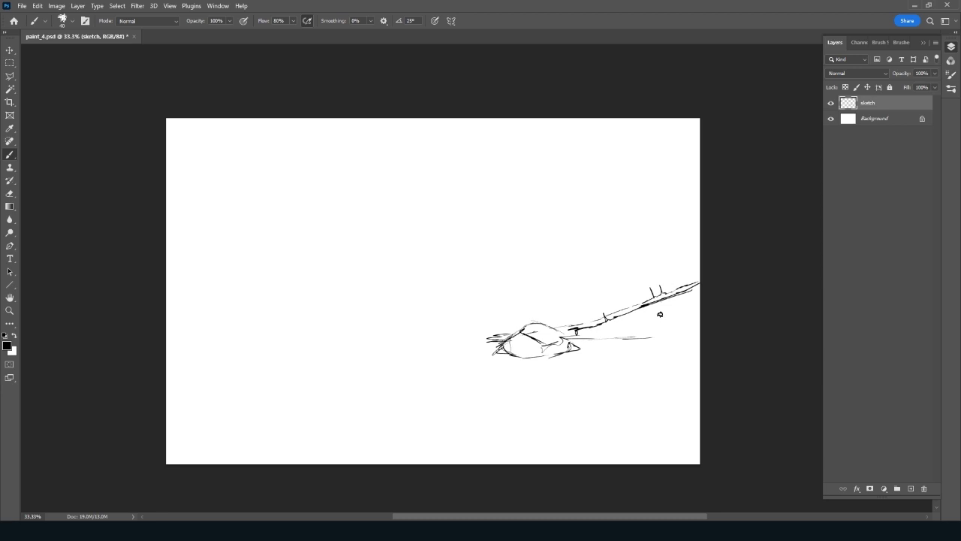
mouse_move(673, 283)
mouse_down()
mouse_move(664, 248)
mouse_move(683, 322)
mouse_move(653, 197)
mouse_up()
mouse_move(648, 164)
mouse_down()
mouse_move(688, 323)
mouse_move(680, 309)
mouse_move(680, 339)
mouse_up()
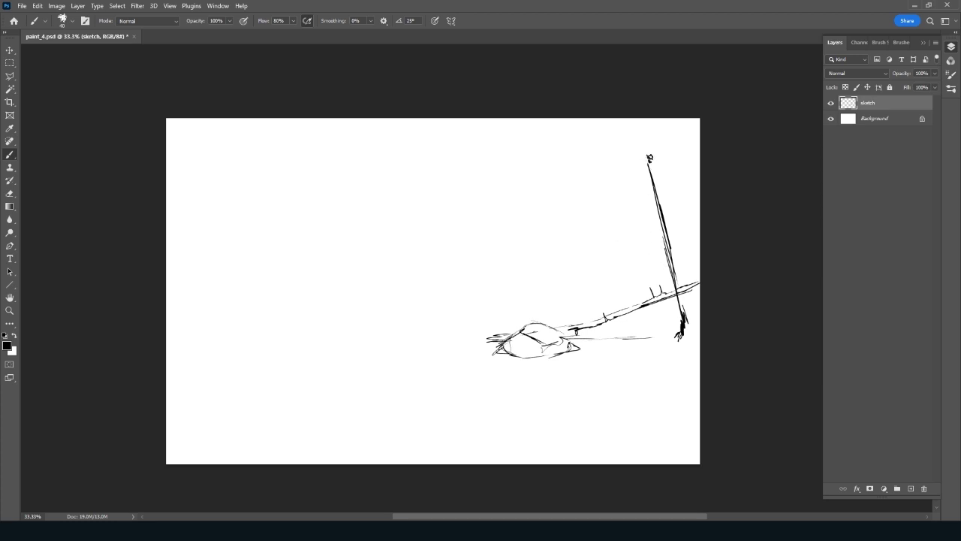
Widen the post into a trunk with grass at its base and extend the rock leftward
mouse_move(649, 157)
mouse_down()
mouse_move(668, 154)
mouse_move(646, 154)
mouse_move(668, 159)
mouse_move(705, 260)
mouse_up()
drag(680, 335, 682, 322)
drag(680, 329, 644, 347)
drag(690, 318, 700, 313)
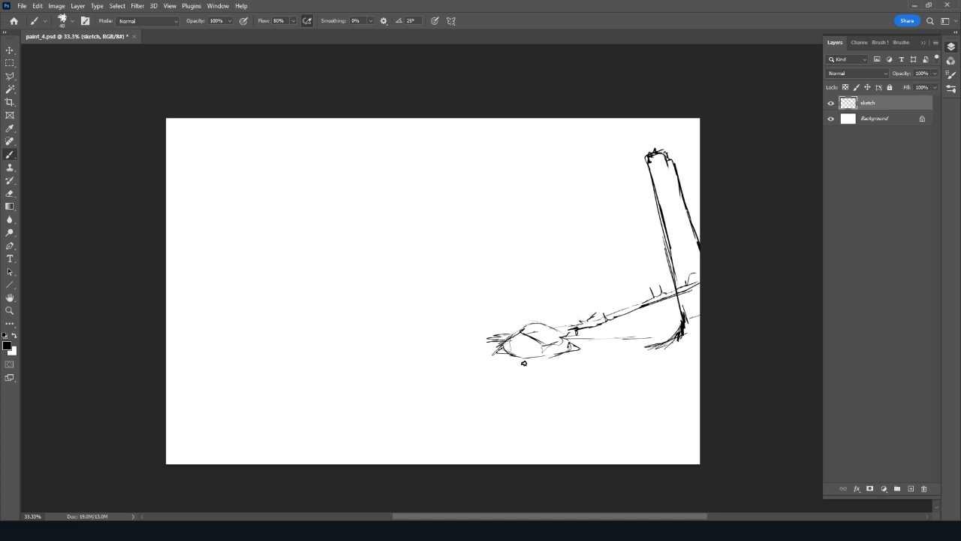
mouse_move(492, 337)
mouse_down()
mouse_move(472, 345)
mouse_move(505, 346)
mouse_move(490, 338)
mouse_move(478, 350)
mouse_move(569, 355)
mouse_up()
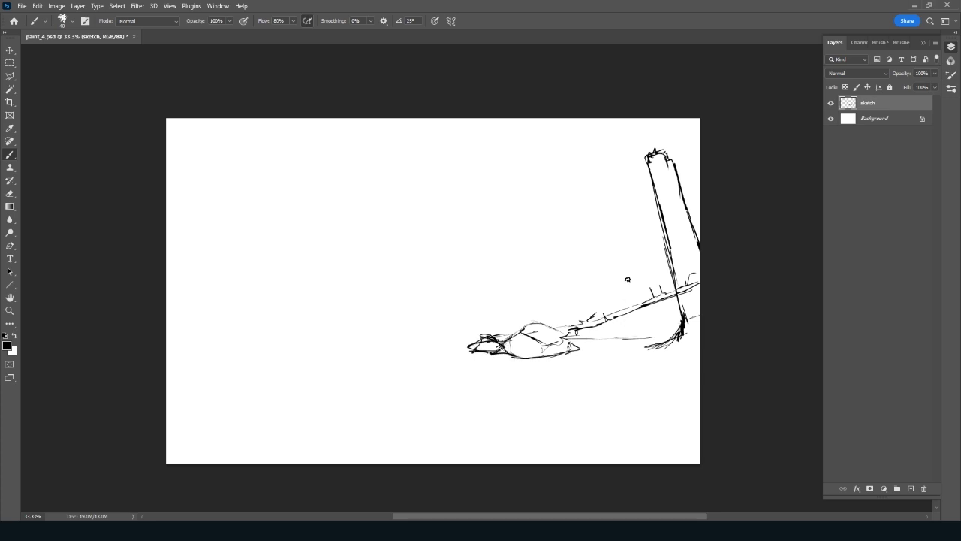
drag(649, 336, 656, 329)
Sketch a small stone below the log and a rock near the bottom centre
mouse_move(652, 369)
mouse_down()
mouse_move(631, 377)
mouse_move(674, 378)
mouse_up()
drag(683, 339, 631, 351)
mouse_move(417, 426)
mouse_down()
mouse_move(456, 414)
mouse_move(492, 428)
mouse_move(487, 422)
mouse_up()
mouse_move(420, 428)
mouse_down()
mouse_move(411, 438)
mouse_move(498, 438)
mouse_move(484, 440)
mouse_up()
mouse_move(421, 432)
mouse_down()
mouse_move(450, 417)
mouse_move(399, 436)
mouse_move(464, 442)
mouse_move(460, 418)
mouse_move(479, 432)
mouse_up()
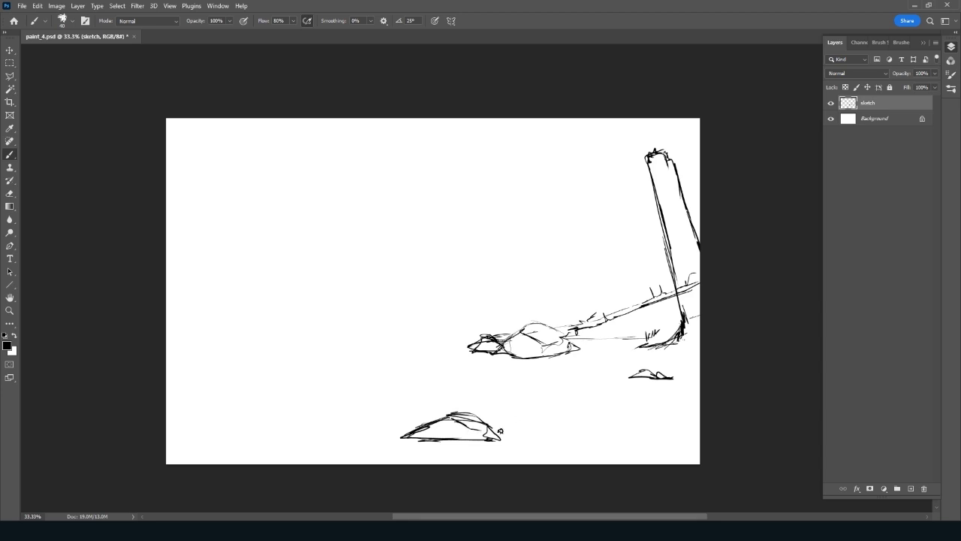
Erase the lower rock's top and right side, then redraw its peak
drag(504, 426, 518, 425)
mouse_move(504, 426)
mouse_down()
mouse_move(503, 437)
mouse_move(537, 433)
mouse_move(508, 442)
mouse_move(542, 428)
mouse_up()
key(e)
drag(460, 415, 498, 440)
key(b)
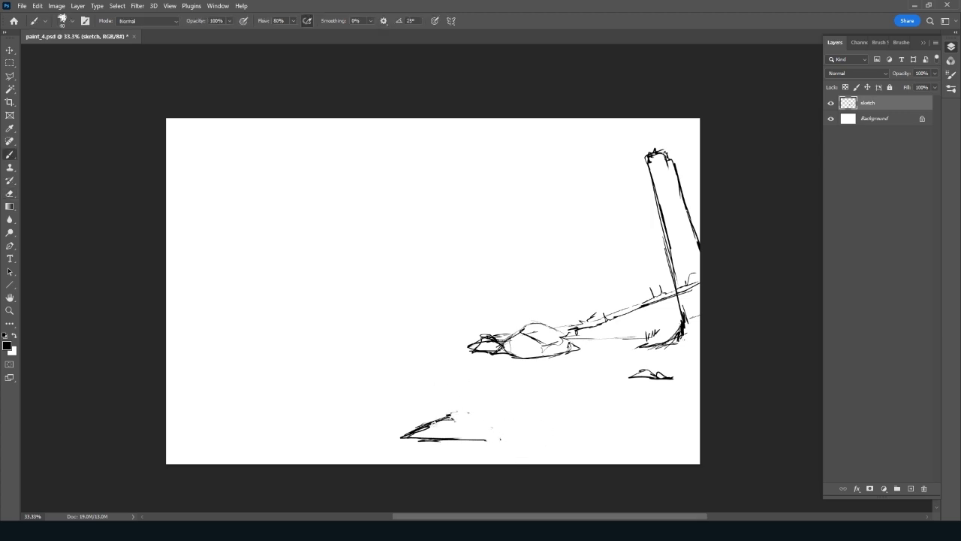
mouse_move(432, 424)
mouse_down()
mouse_move(454, 412)
mouse_move(484, 431)
mouse_move(524, 432)
mouse_up()
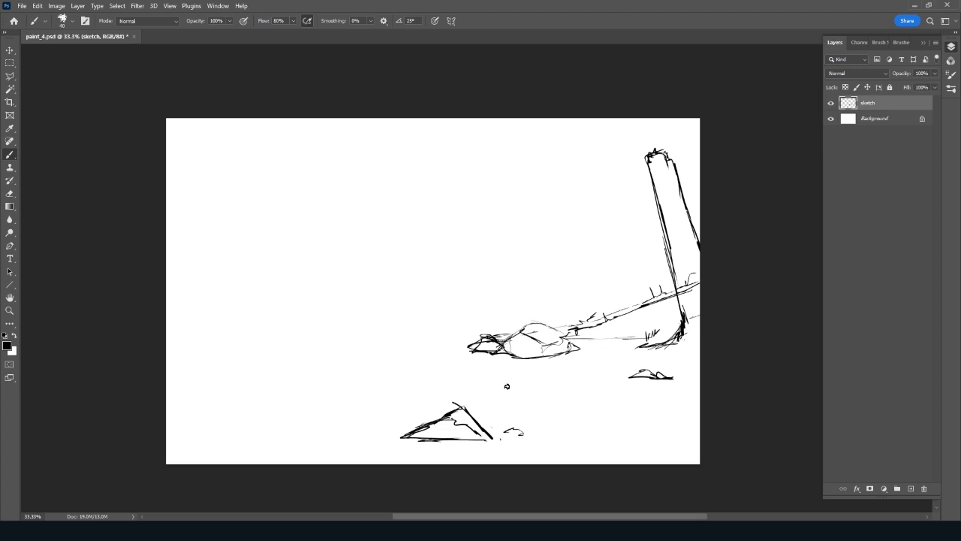
Brush in water lines below the rocks and sweeping riverbank curves to the left
mouse_move(529, 369)
mouse_down()
mouse_move(488, 369)
mouse_move(453, 350)
mouse_move(697, 384)
mouse_up()
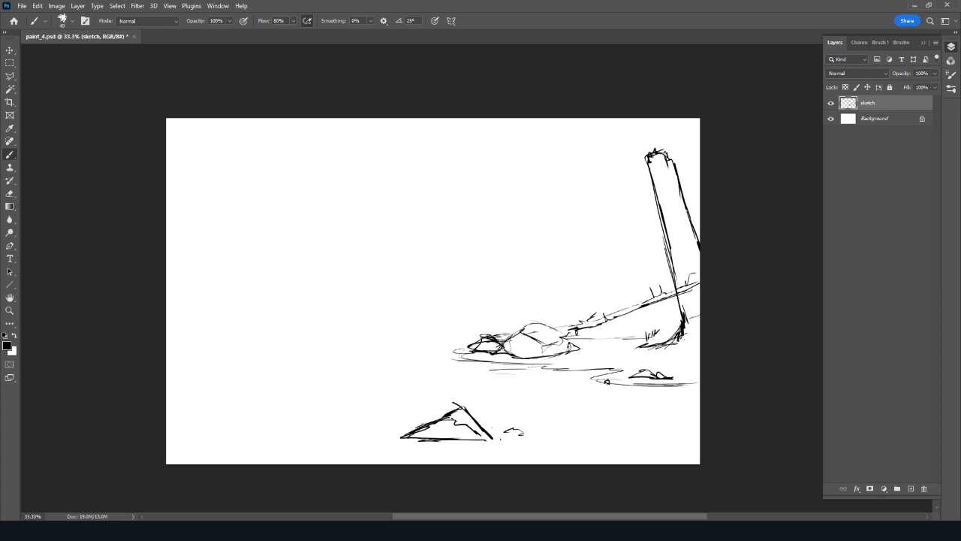
mouse_move(606, 381)
mouse_down()
mouse_move(697, 389)
mouse_move(447, 352)
mouse_up()
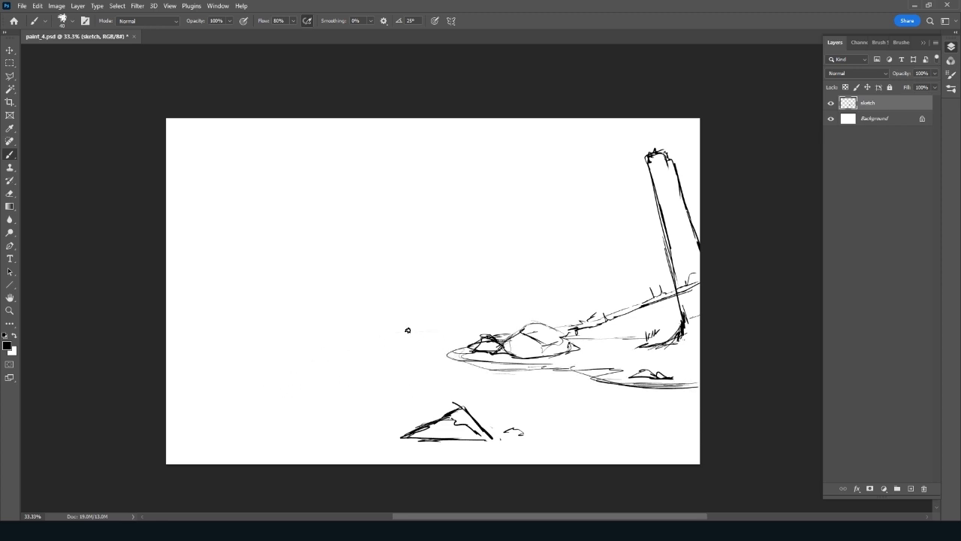
mouse_move(371, 328)
mouse_down()
mouse_move(460, 327)
mouse_move(337, 336)
mouse_move(327, 338)
mouse_move(336, 348)
mouse_move(222, 374)
mouse_move(358, 392)
mouse_move(406, 425)
mouse_up()
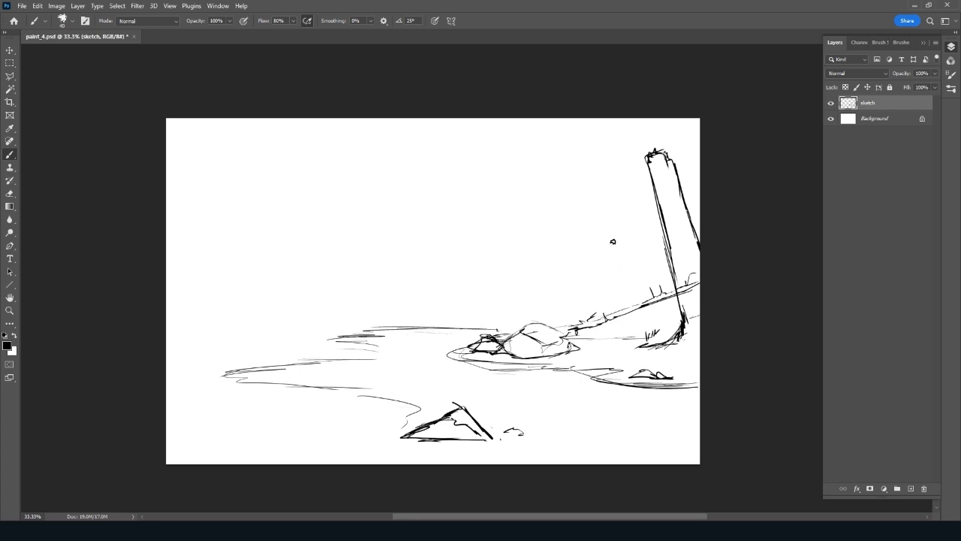
Sketch a second trunk left of the first and ripple lines on the water
mouse_move(611, 211)
mouse_down()
mouse_move(618, 242)
mouse_move(605, 181)
mouse_move(641, 298)
mouse_up()
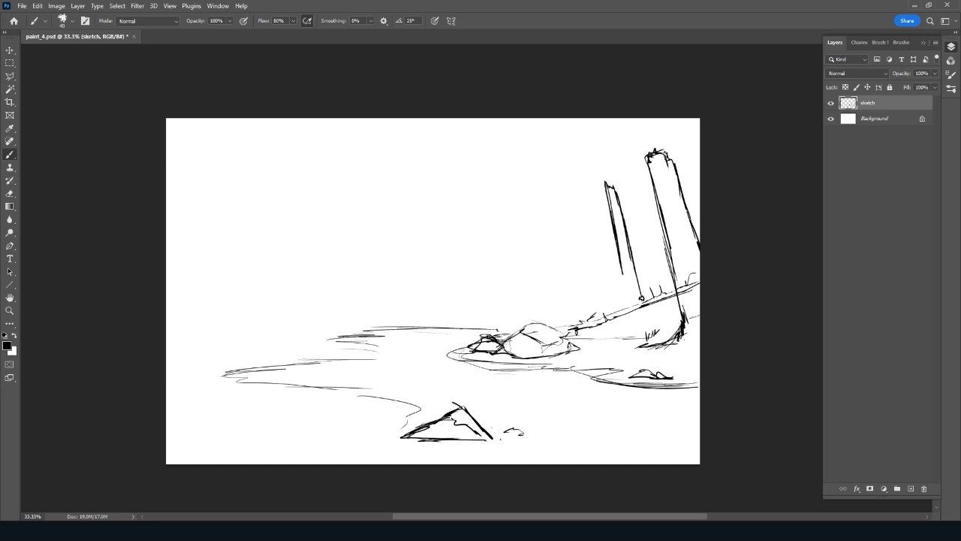
mouse_move(623, 262)
mouse_down()
mouse_move(623, 314)
mouse_move(643, 304)
mouse_move(616, 288)
mouse_up()
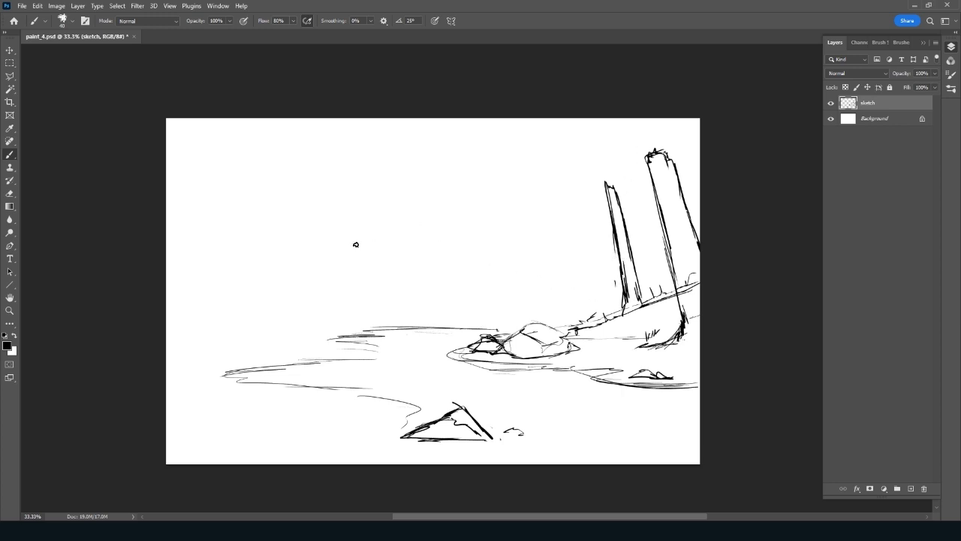
mouse_move(552, 402)
mouse_down()
mouse_move(637, 404)
mouse_move(658, 430)
mouse_up()
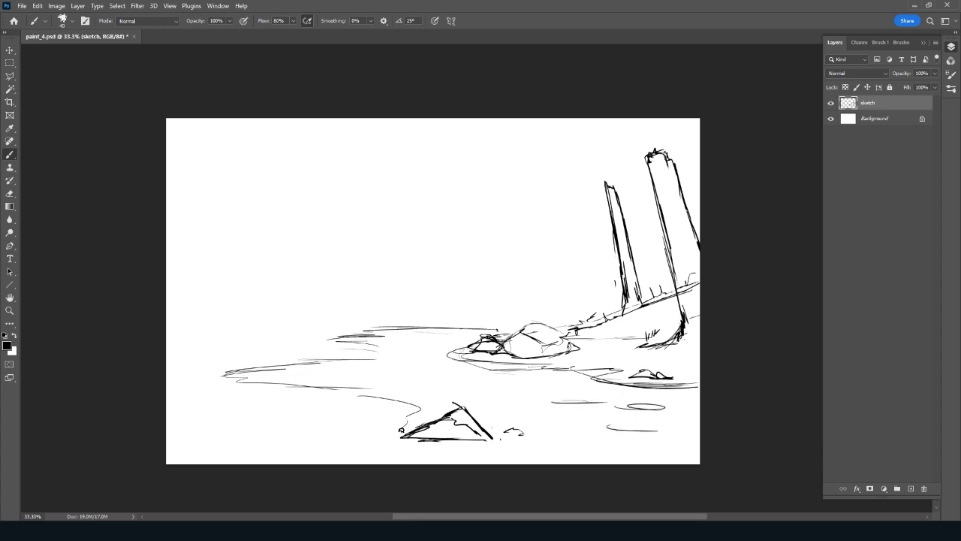
drag(492, 437, 443, 460)
Draw the curving left riverbank with a darkened shoreline
drag(240, 414, 291, 412)
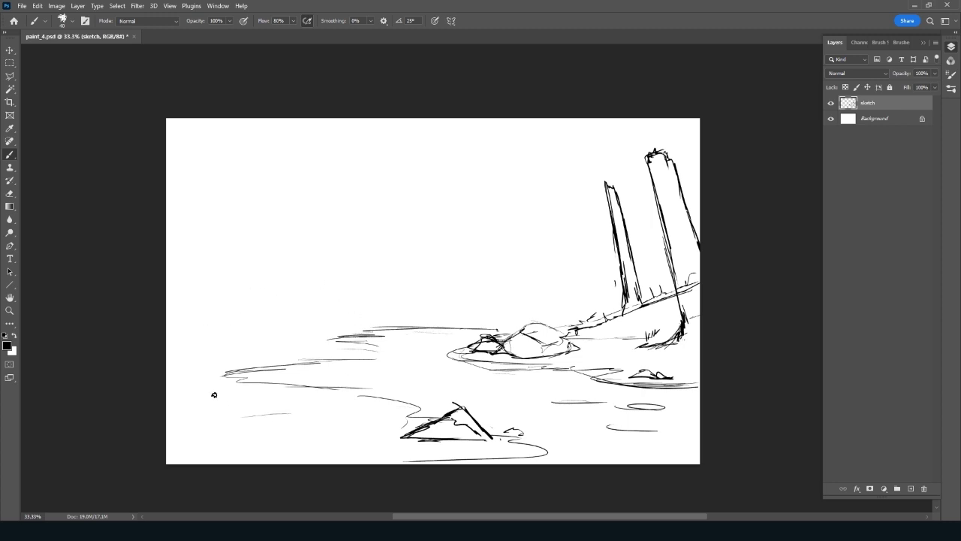
mouse_move(194, 346)
mouse_down()
mouse_move(168, 308)
mouse_move(203, 340)
mouse_move(295, 362)
mouse_up()
drag(232, 372, 354, 388)
mouse_move(187, 375)
mouse_down()
mouse_move(211, 374)
mouse_move(222, 359)
mouse_move(206, 372)
mouse_move(207, 350)
mouse_move(225, 360)
mouse_move(234, 329)
mouse_up()
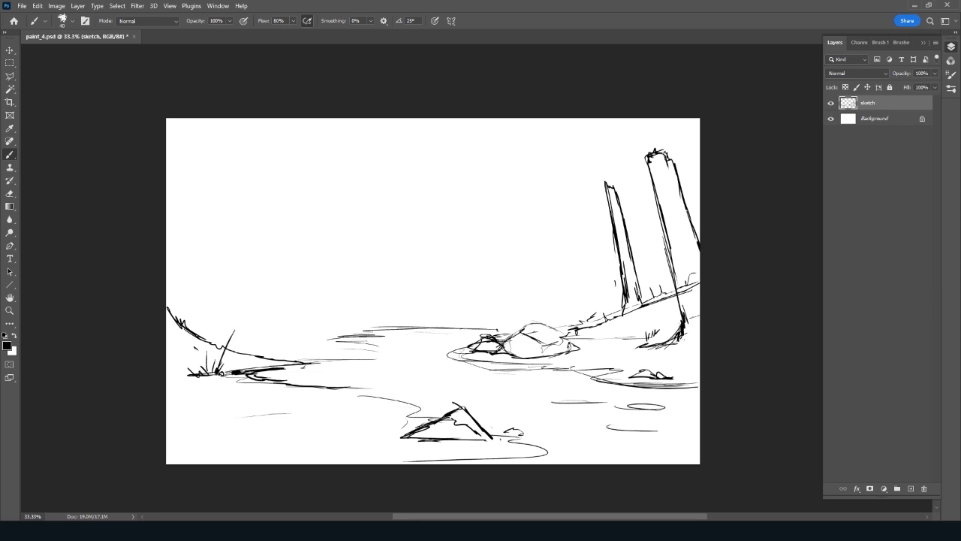
Add grass on the left bank and sketch crossed logs at the lower left
drag(221, 374, 225, 364)
drag(252, 415, 298, 436)
mouse_move(240, 432)
mouse_down()
mouse_move(329, 416)
mouse_move(345, 435)
mouse_up()
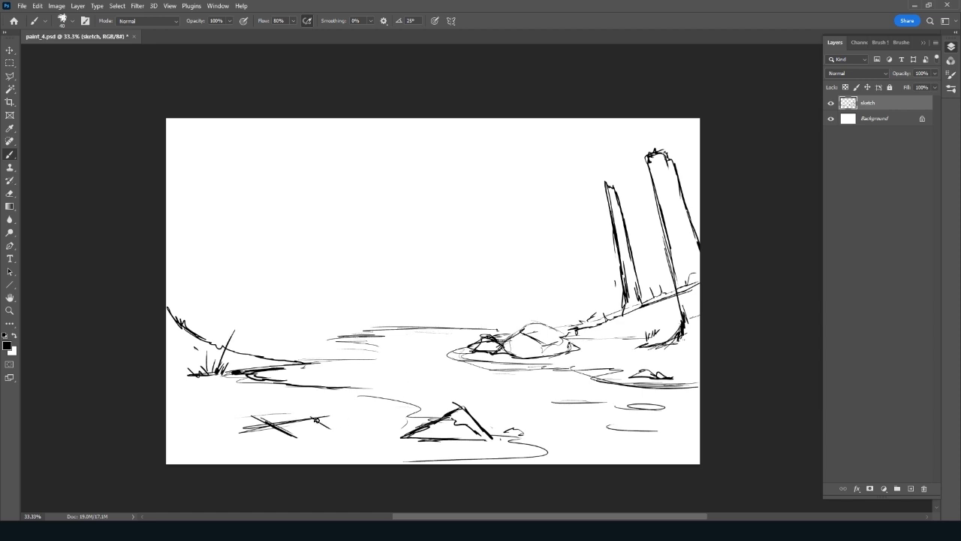
drag(300, 411, 350, 438)
key(e)
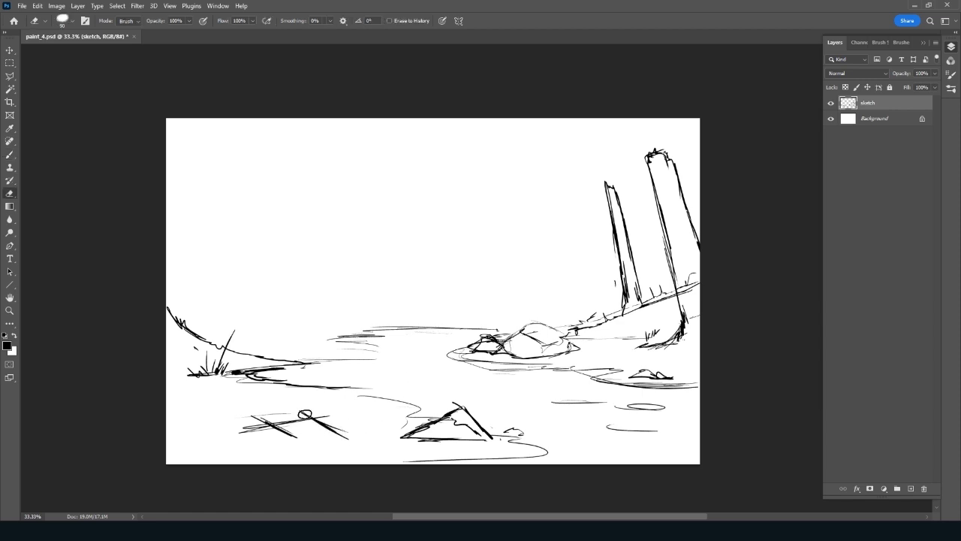
drag(301, 412, 351, 441)
key(b)
mouse_move(297, 412)
mouse_down()
mouse_move(364, 430)
mouse_move(365, 458)
mouse_move(394, 447)
mouse_up()
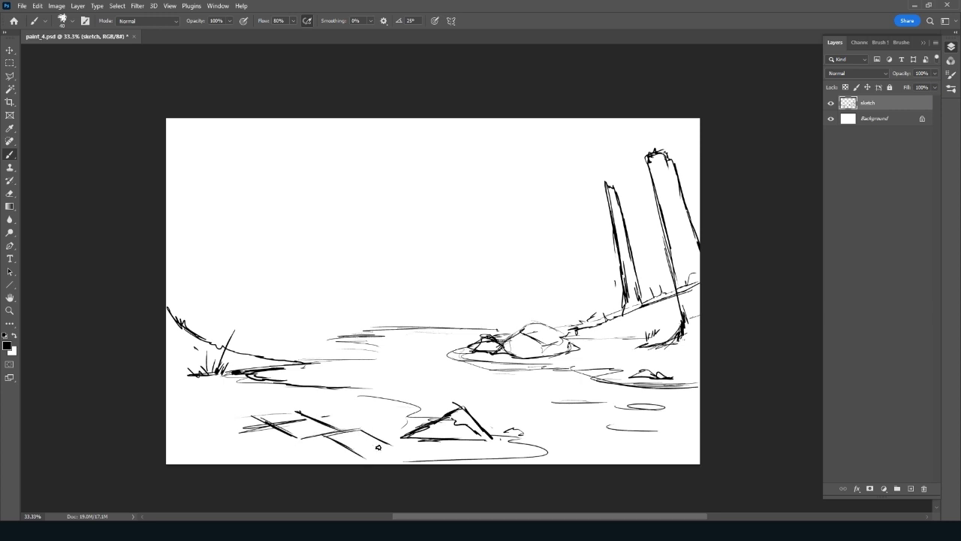
mouse_move(285, 417)
mouse_down()
mouse_move(234, 426)
mouse_move(272, 415)
mouse_move(368, 425)
mouse_up()
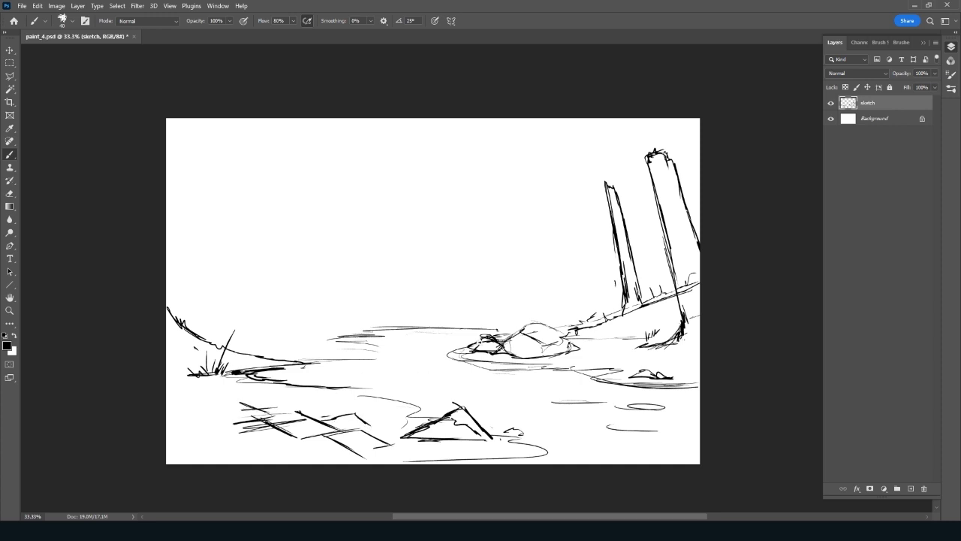
Erase most of the crossed logs and start a hillside line at the upper left
key(e)
mouse_move(230, 414)
mouse_down()
mouse_move(293, 427)
mouse_move(259, 428)
mouse_move(274, 434)
mouse_move(300, 431)
mouse_up()
mouse_move(362, 455)
mouse_down()
mouse_move(329, 419)
mouse_move(383, 440)
mouse_up()
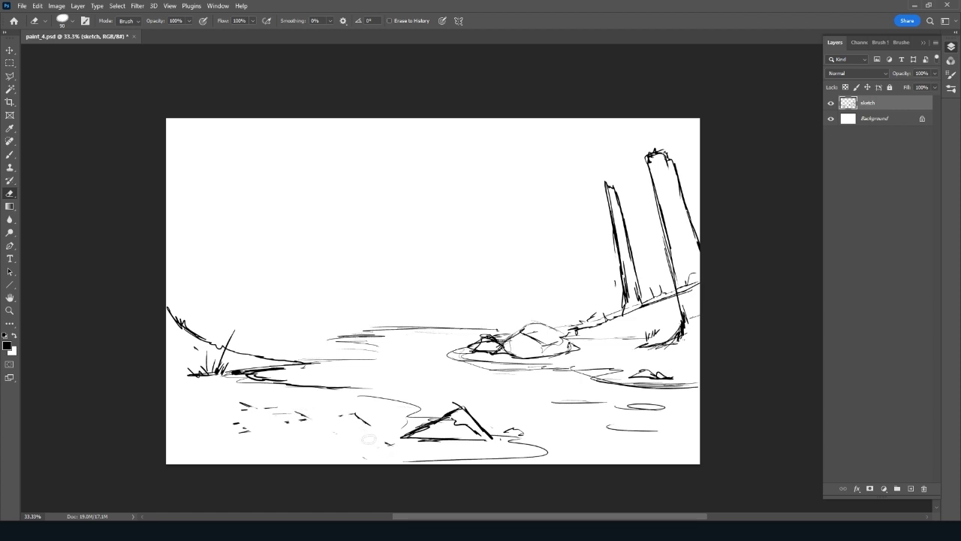
key(b)
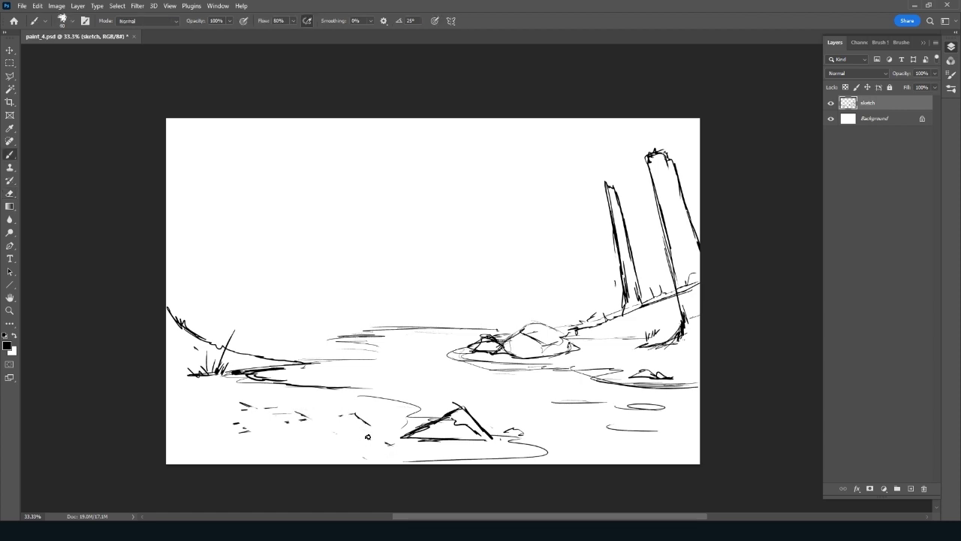
drag(309, 278, 341, 310)
mouse_move(253, 263)
mouse_down()
mouse_move(290, 279)
mouse_move(210, 239)
mouse_move(319, 295)
mouse_up()
Break the upper-left hill stroke into dashes, then erase the dashes
key(e)
click(304, 288)
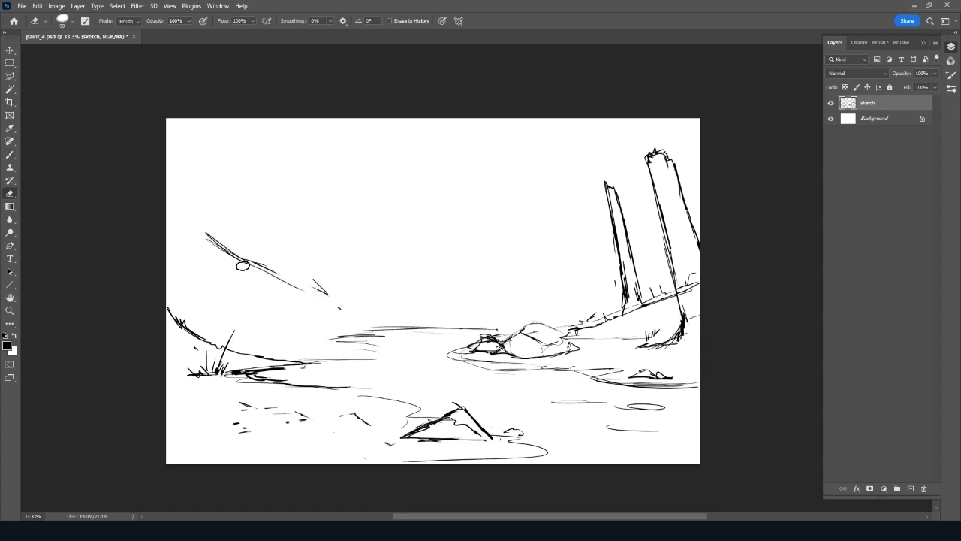
click(237, 256)
click(332, 300)
key(b)
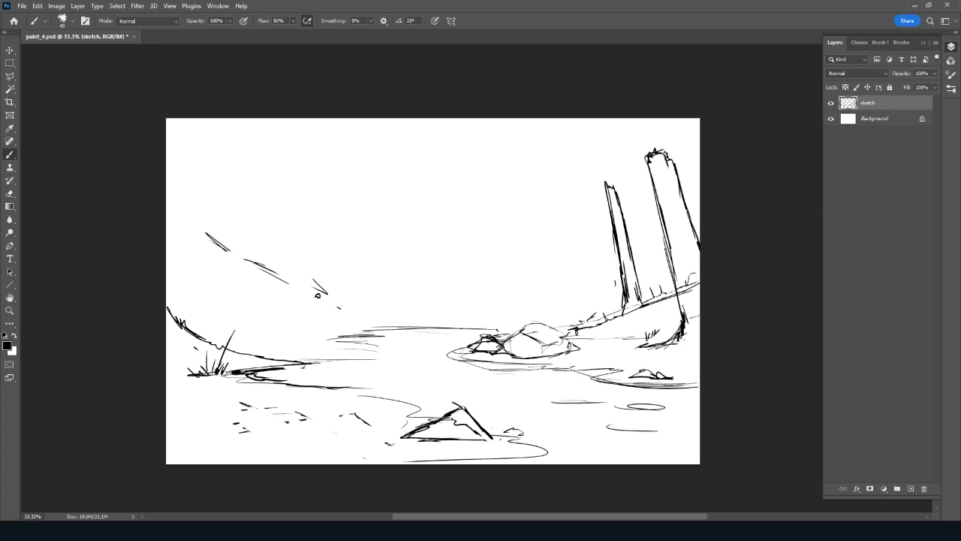
key(e)
drag(233, 252, 208, 239)
drag(263, 270, 345, 306)
key(b)
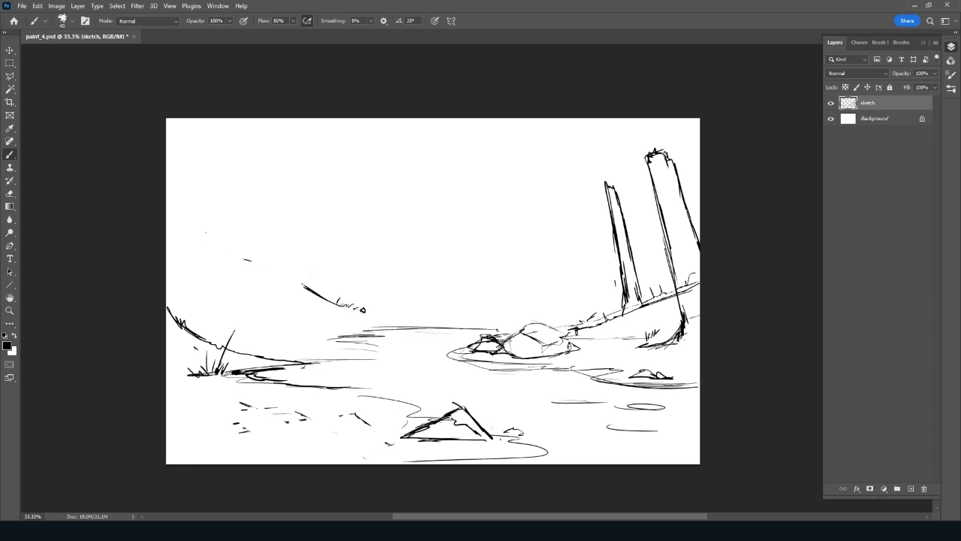
Sketch the left bank edge and foreground marks, extend the hill line, and undo a stray vertical line
mouse_move(360, 314)
mouse_down()
mouse_move(364, 334)
mouse_move(325, 316)
mouse_move(313, 317)
mouse_move(315, 335)
mouse_up()
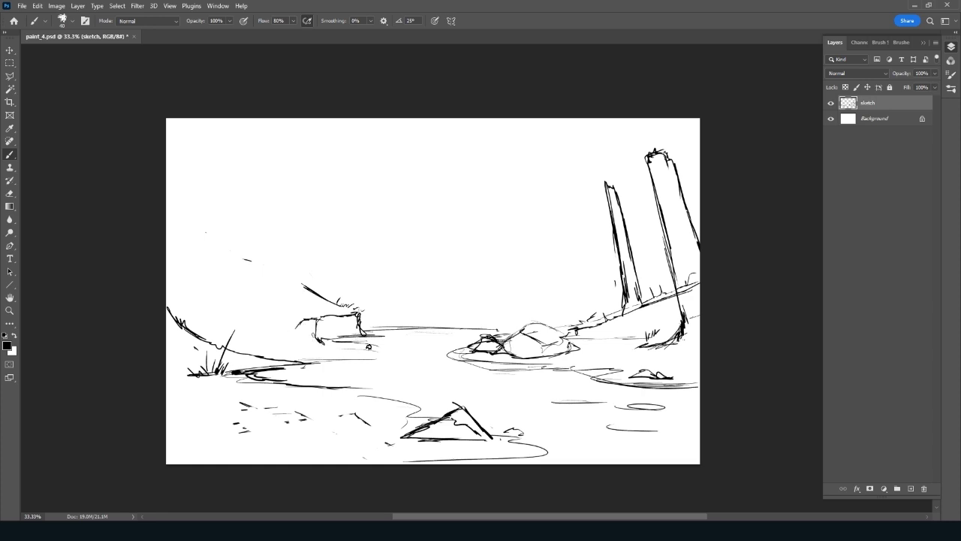
drag(352, 344, 388, 351)
mouse_move(299, 323)
mouse_down()
mouse_move(305, 344)
mouse_move(283, 324)
mouse_up()
mouse_move(284, 269)
mouse_down()
mouse_move(303, 286)
mouse_move(230, 241)
mouse_up()
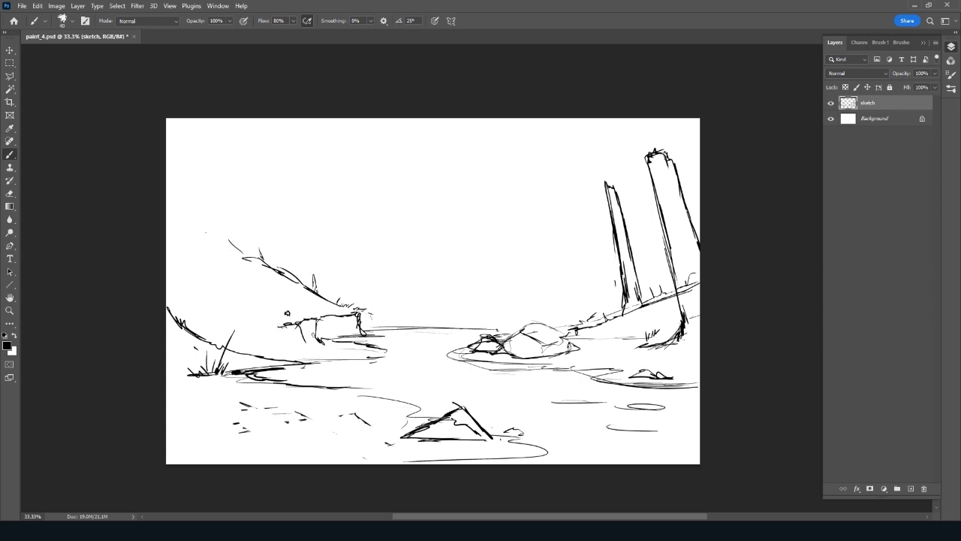
drag(277, 335, 296, 356)
drag(348, 362, 405, 355)
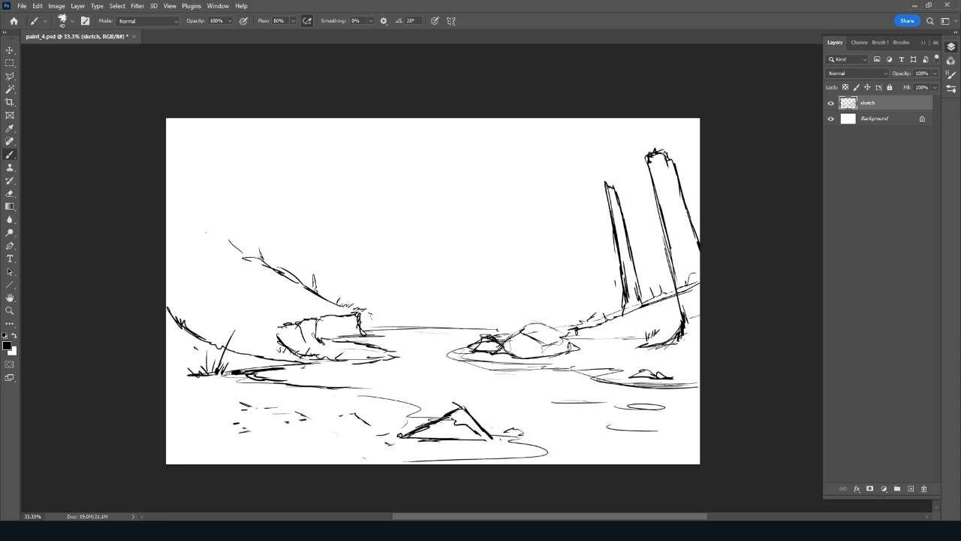
mouse_move(200, 423)
mouse_down()
mouse_move(212, 436)
mouse_move(199, 434)
mouse_up()
drag(553, 190, 563, 232)
key(ctrl+z)
Sketch a left pine with jagged needles and a trunk with a branch at the top-left corner
mouse_move(274, 150)
mouse_down()
mouse_move(277, 250)
mouse_move(256, 178)
mouse_move(241, 203)
mouse_up()
mouse_move(277, 244)
mouse_down()
mouse_move(267, 242)
mouse_move(267, 273)
mouse_move(260, 268)
mouse_up()
mouse_move(221, 225)
mouse_down()
mouse_move(207, 237)
mouse_move(275, 284)
mouse_up()
drag(218, 119, 220, 203)
drag(213, 109, 193, 138)
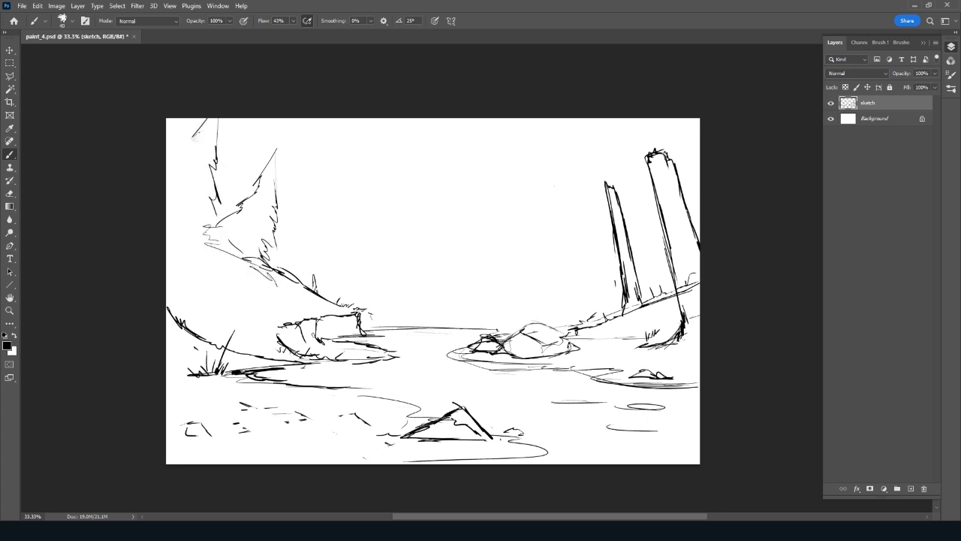
drag(170, 224, 202, 250)
drag(185, 241, 214, 257)
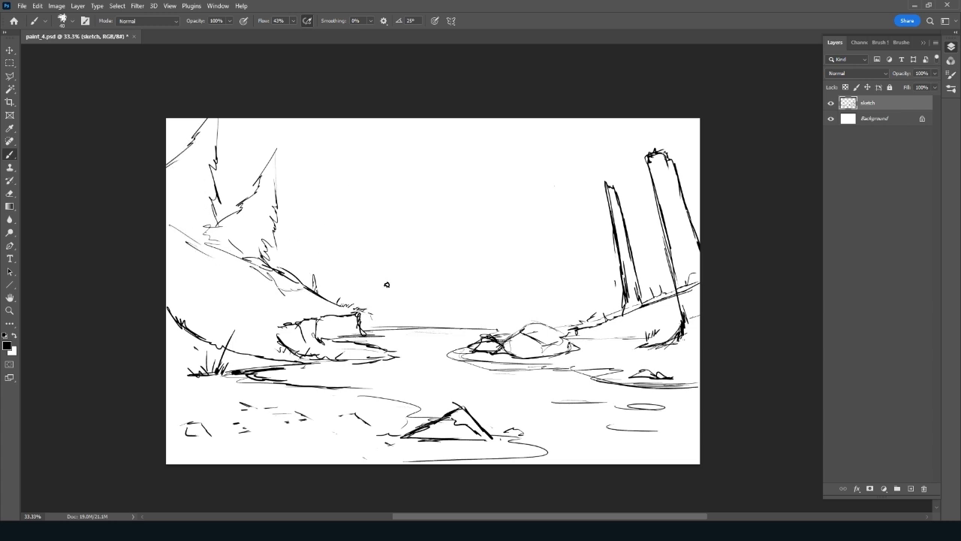
Sketch a second pine with zigzag needles, branches and a hatched base
mouse_move(385, 222)
mouse_down()
mouse_move(386, 264)
mouse_move(389, 156)
mouse_move(363, 227)
mouse_up()
drag(386, 167, 362, 227)
drag(388, 163, 397, 247)
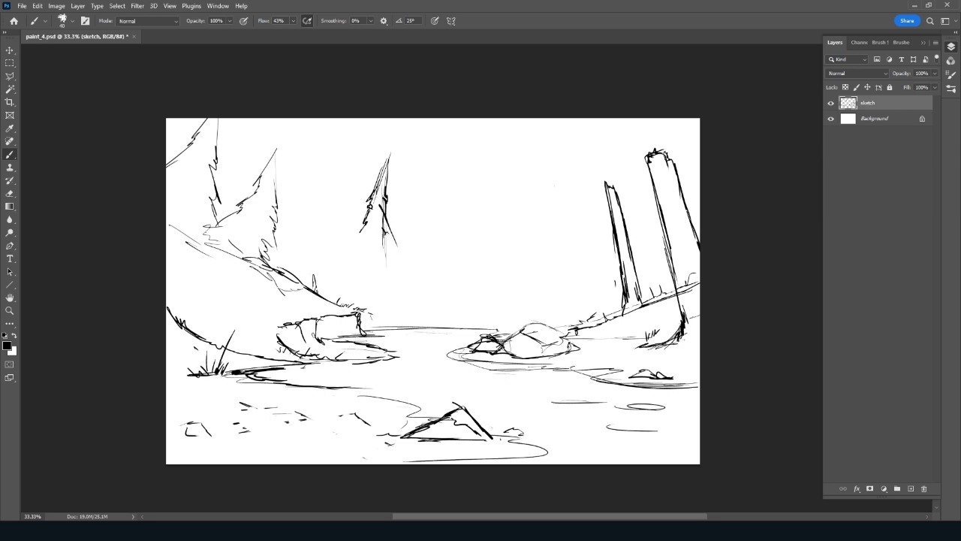
mouse_move(371, 205)
mouse_down()
mouse_move(339, 245)
mouse_move(398, 255)
mouse_move(328, 263)
mouse_up()
drag(401, 262, 364, 323)
drag(358, 285, 351, 313)
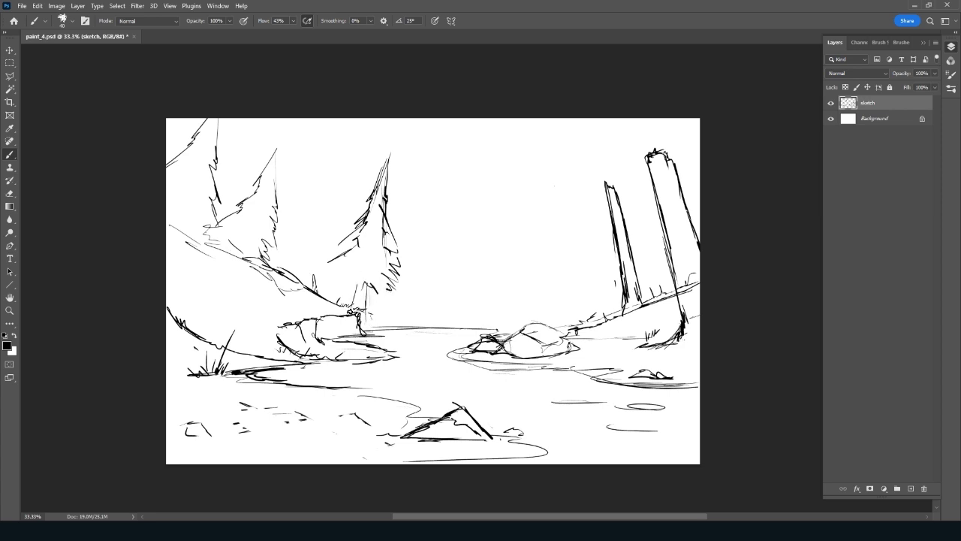
mouse_move(338, 266)
mouse_down()
mouse_move(329, 289)
mouse_move(342, 268)
mouse_up()
Draw another pine trunk from the top edge with needle strokes on its crown
drag(338, 120, 342, 196)
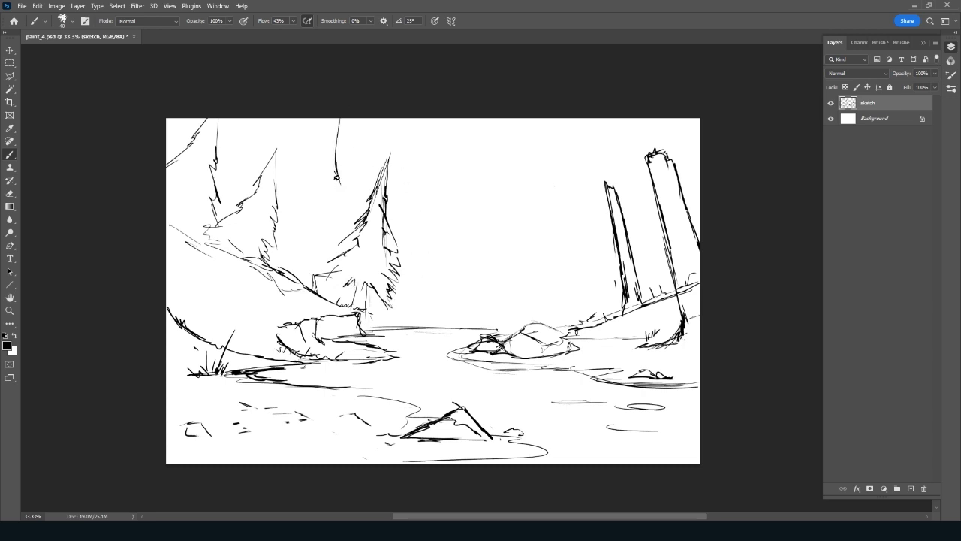
drag(332, 108, 314, 158)
drag(291, 192, 308, 172)
drag(304, 192, 314, 174)
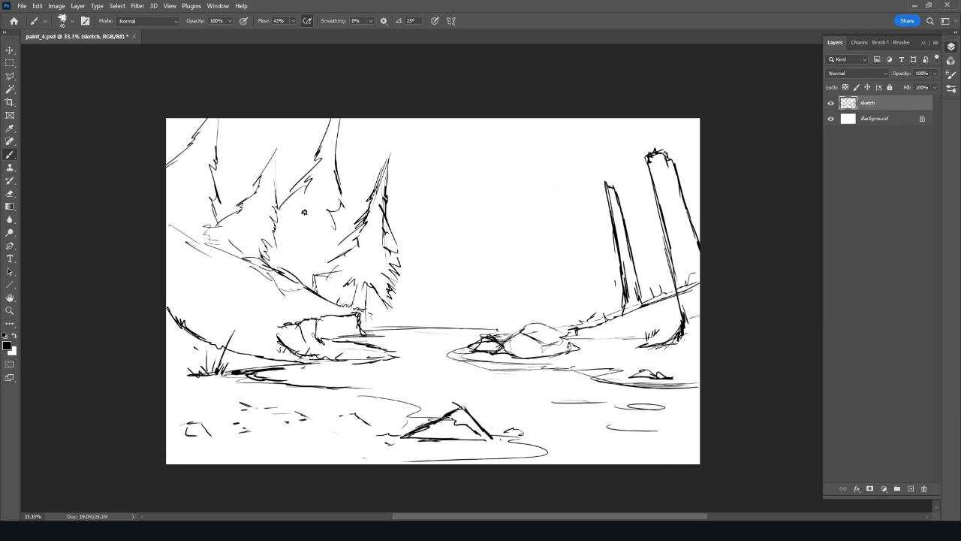
drag(303, 212, 336, 242)
mouse_move(294, 213)
mouse_down()
mouse_move(323, 236)
mouse_move(289, 246)
mouse_move(319, 272)
mouse_up()
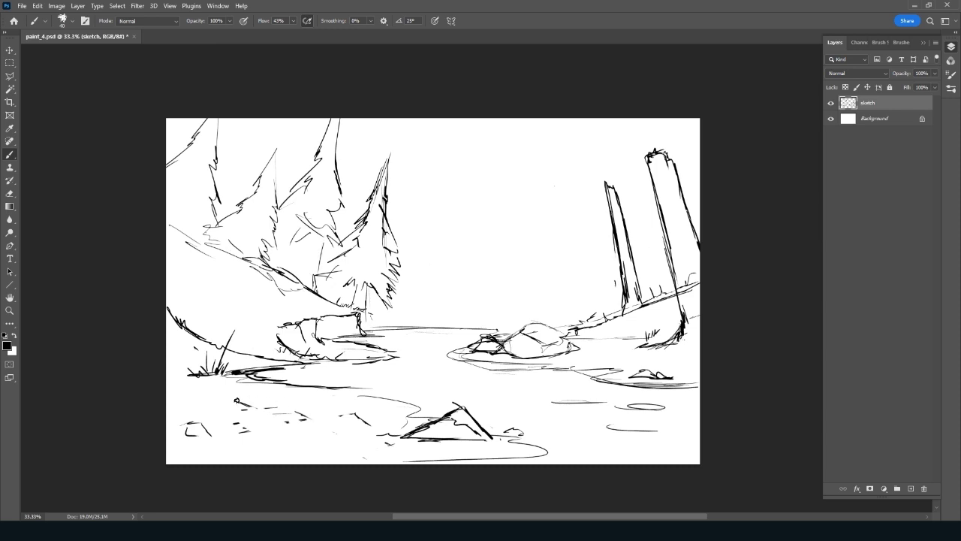
Draw a foreground stump at lower left and a thin trunk beside the tall right trunks
mouse_move(237, 400)
mouse_down()
mouse_move(194, 389)
mouse_move(255, 410)
mouse_up()
drag(185, 390, 174, 391)
mouse_move(255, 421)
mouse_down()
mouse_move(214, 425)
mouse_move(253, 434)
mouse_move(245, 459)
mouse_up()
mouse_move(213, 408)
mouse_down()
mouse_move(219, 414)
mouse_move(192, 408)
mouse_move(232, 420)
mouse_move(205, 437)
mouse_up()
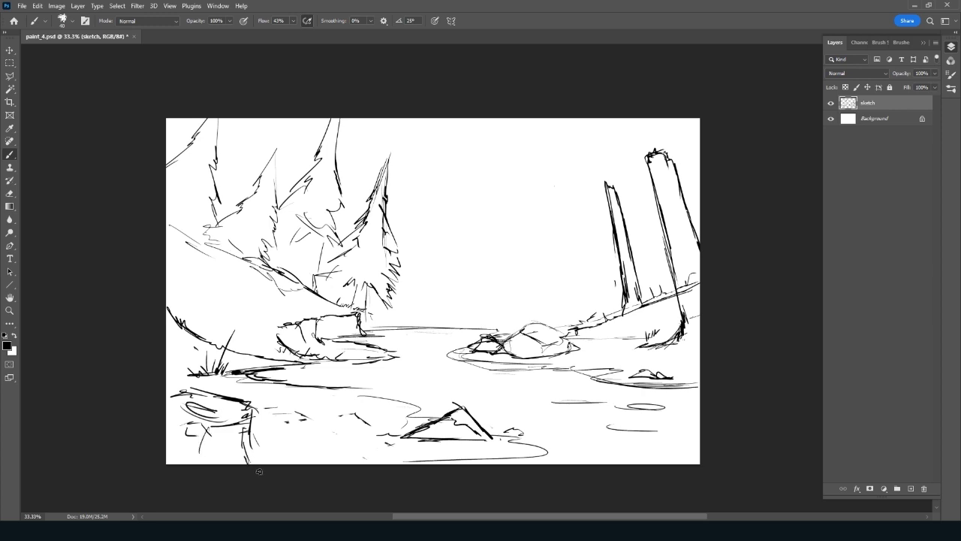
mouse_move(580, 162)
mouse_down()
mouse_move(587, 204)
mouse_move(578, 252)
mouse_move(599, 216)
mouse_move(604, 226)
mouse_move(569, 252)
mouse_move(621, 252)
mouse_move(576, 275)
mouse_up()
mouse_move(629, 248)
mouse_down()
mouse_move(579, 294)
mouse_move(606, 288)
mouse_move(601, 314)
mouse_move(623, 327)
mouse_up()
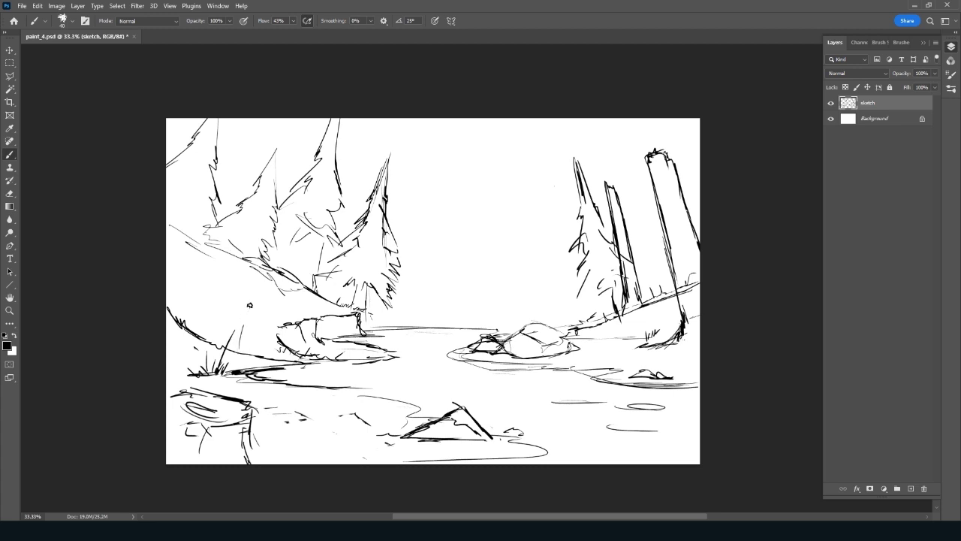
Add leaning diagonal trunks left of the rocks
drag(238, 351, 246, 309)
drag(207, 337, 253, 273)
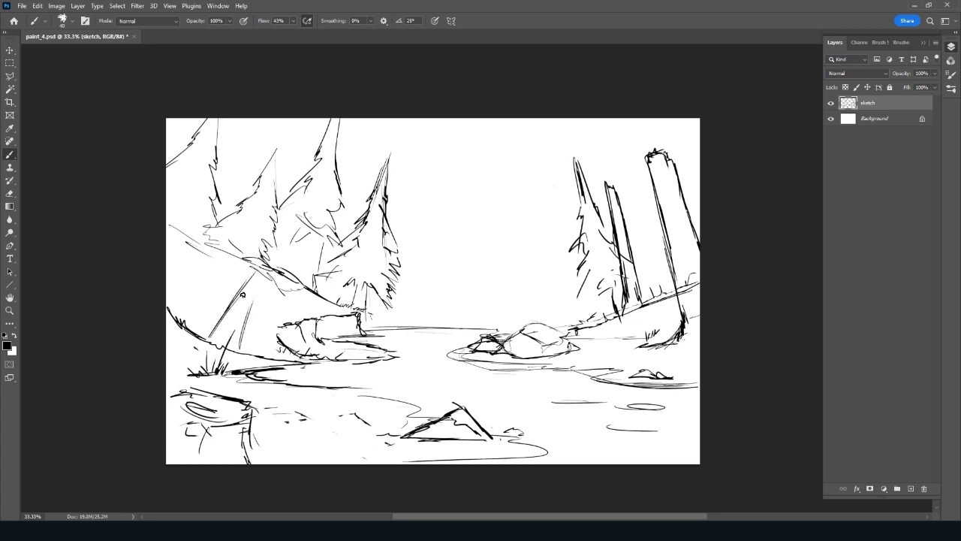
drag(222, 318, 271, 245)
mouse_move(238, 291)
mouse_down()
mouse_move(281, 234)
mouse_move(257, 302)
mouse_up()
mouse_move(279, 262)
mouse_down()
mouse_move(239, 350)
mouse_move(254, 302)
mouse_move(213, 335)
mouse_up()
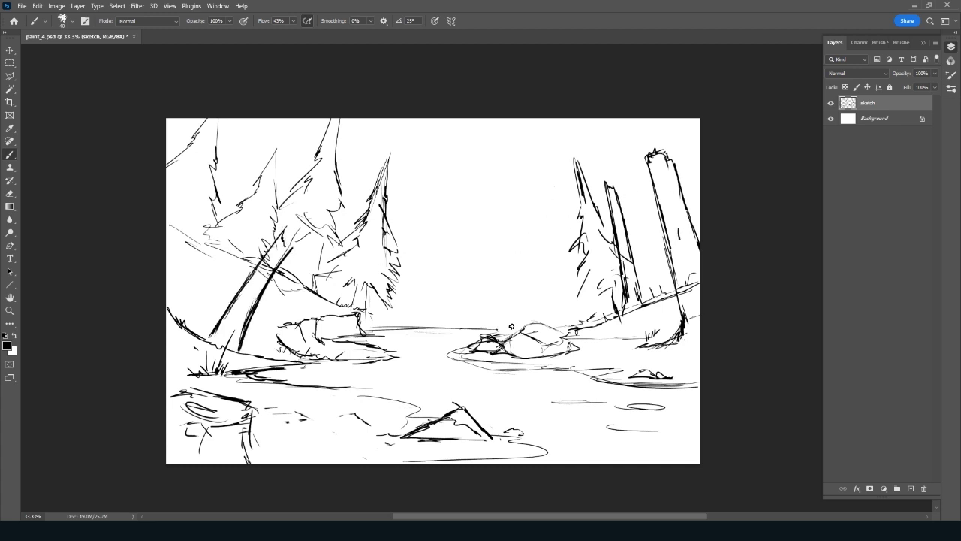
Add ripple lines on the river and grass tufts beside the triangular rock
mouse_move(534, 403)
mouse_down()
mouse_move(594, 403)
mouse_move(631, 416)
mouse_up()
drag(585, 439, 633, 438)
drag(488, 391, 475, 388)
drag(412, 373, 392, 374)
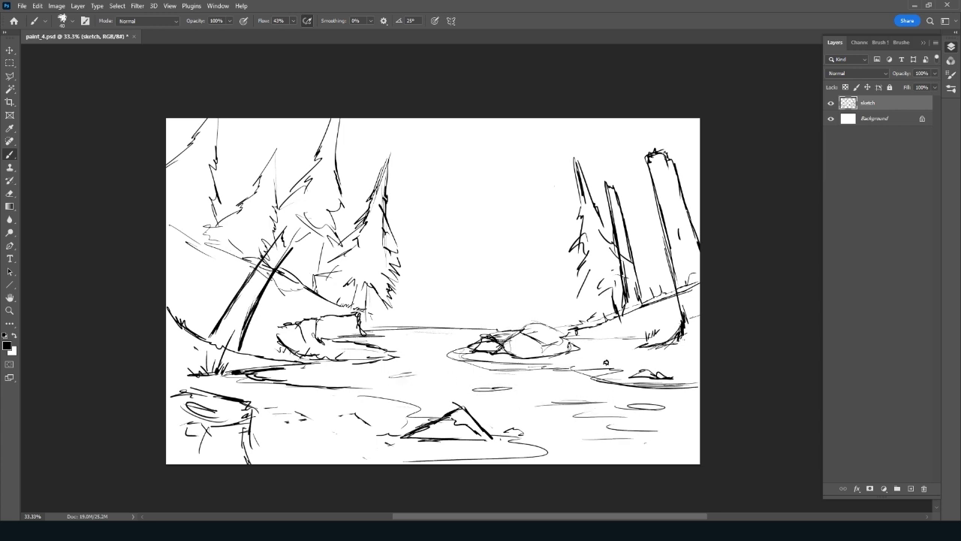
drag(429, 425, 433, 407)
Draw a long faint distant horizon line across the middle
drag(477, 258, 554, 238)
drag(399, 274, 506, 250)
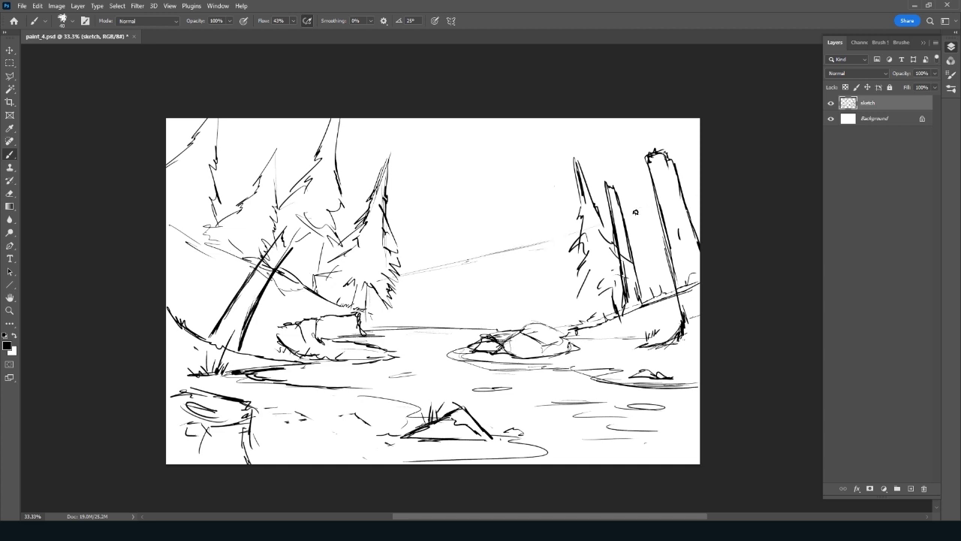
drag(629, 214, 700, 189)
drag(398, 277, 592, 248)
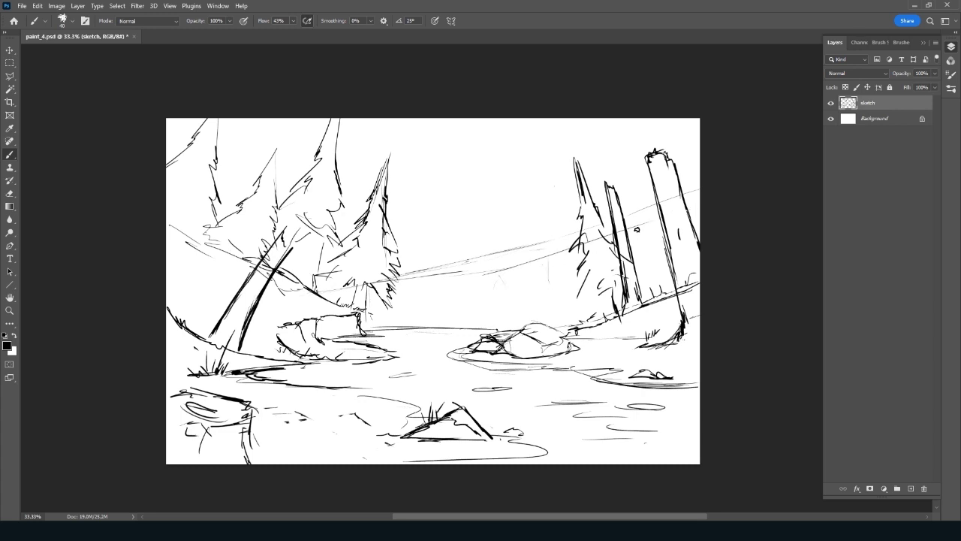
drag(434, 280, 436, 298)
drag(420, 273, 559, 239)
Sketch faint clouds in the sky and lower the sketch layer's opacity to 57%
mouse_move(502, 224)
mouse_down()
mouse_move(488, 234)
mouse_move(469, 219)
mouse_move(540, 193)
mouse_up()
drag(622, 151, 599, 165)
drag(901, 75, 904, 80)
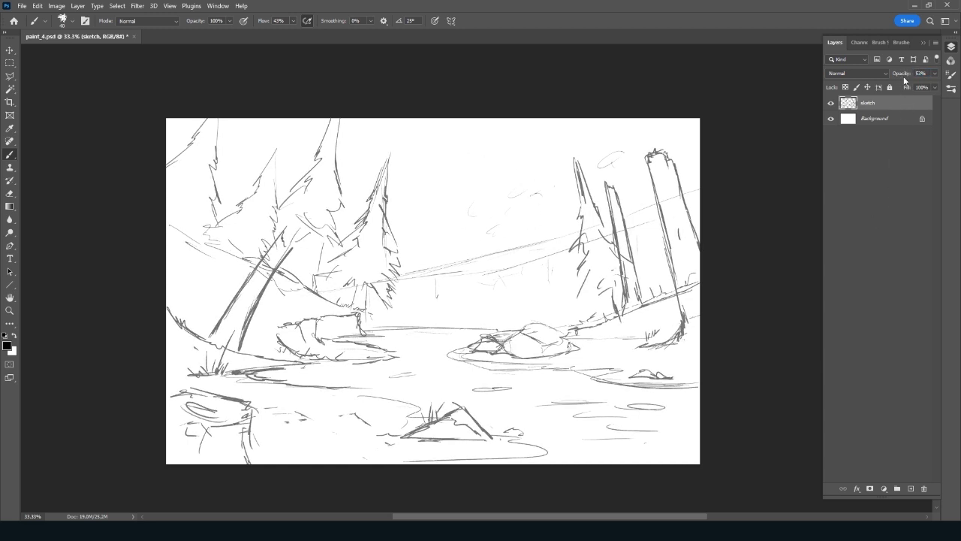
Create a new layer named SKY beneath the sketch and fill it with solid blue
click(911, 489)
double_click(869, 117)
text(S)
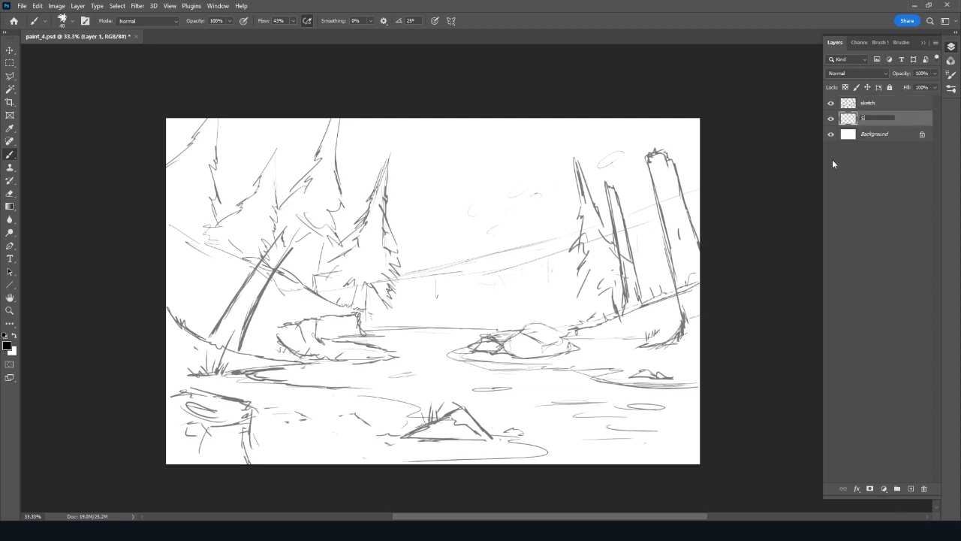
text(KY)
key(Return)
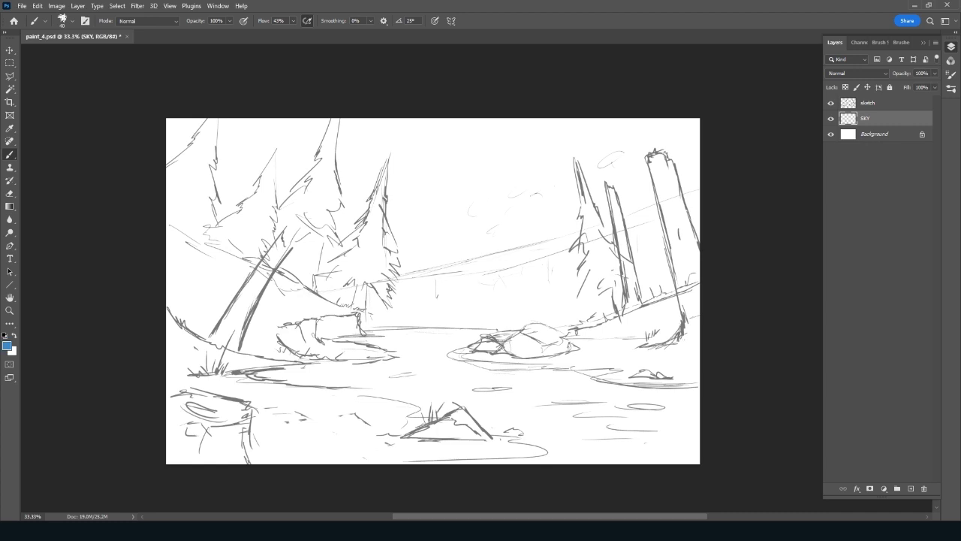
key(alt+BackSpace)
Choose the Ink 2 brush from the brush list
click(901, 42)
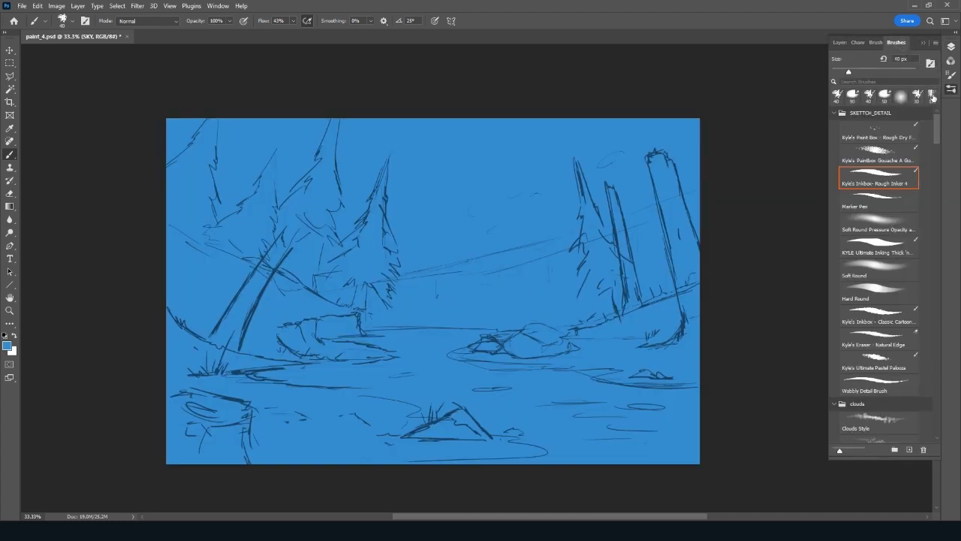
scroll(915, 183, down, 5)
scroll(916, 182, down, 5)
scroll(916, 183, down, 5)
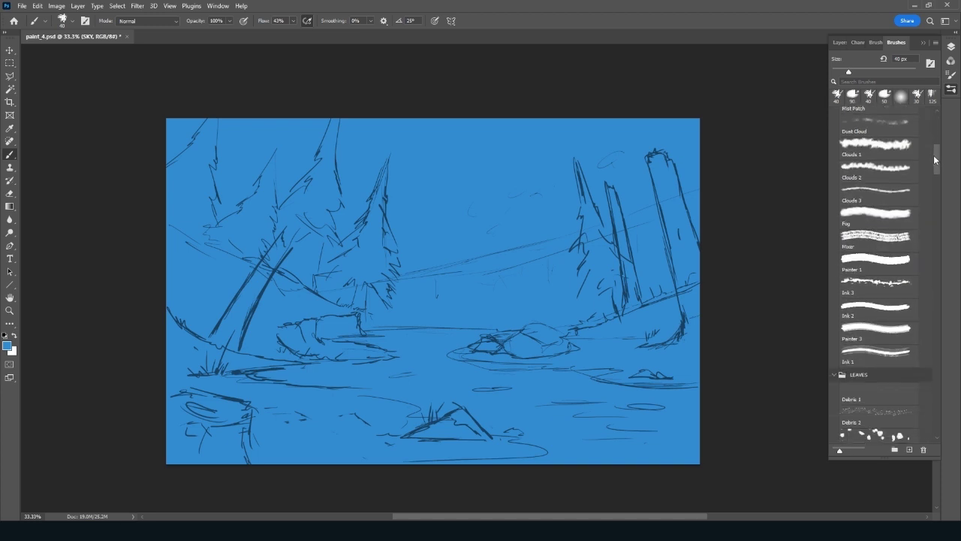
click(877, 321)
click(840, 43)
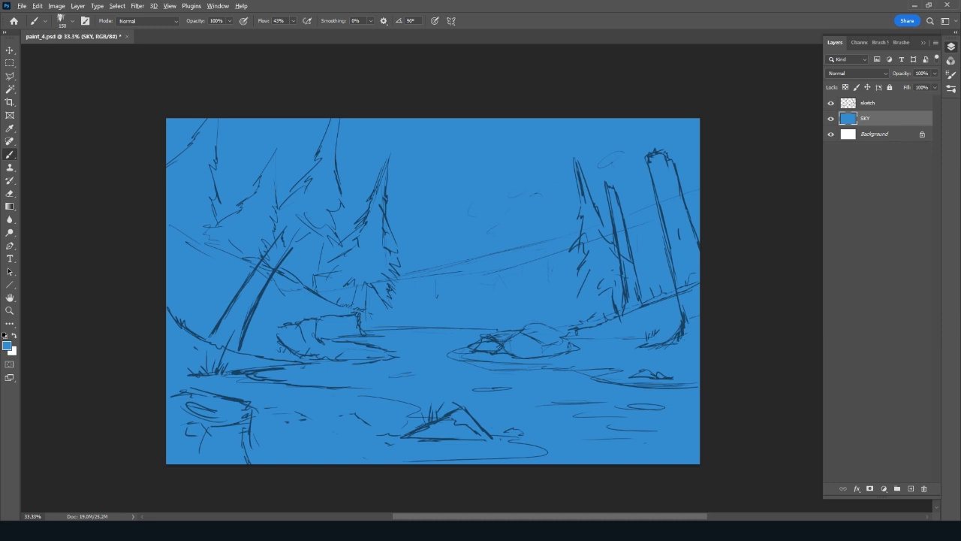
Add a new layer named CLOUDS above SKY
click(911, 489)
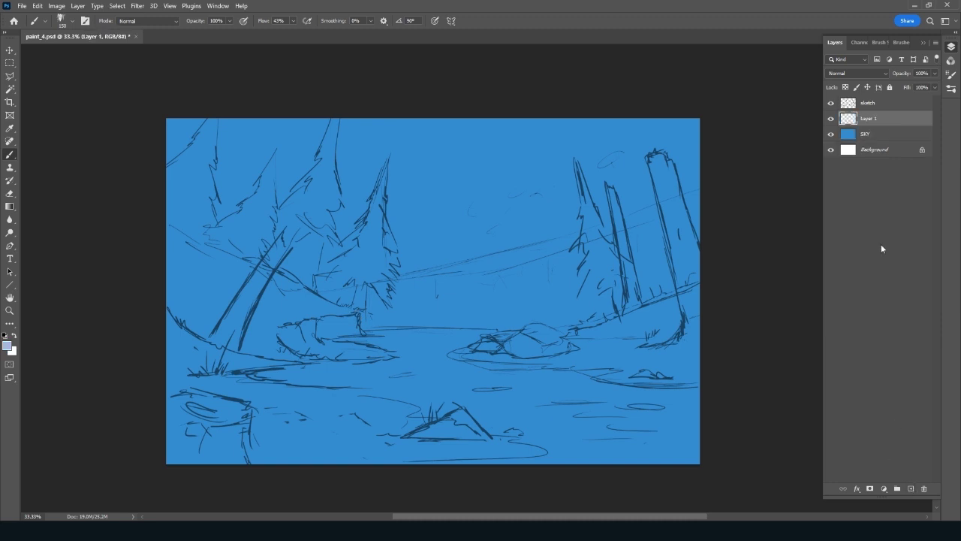
double_click(868, 118)
text(CLOUDS)
key(Return)
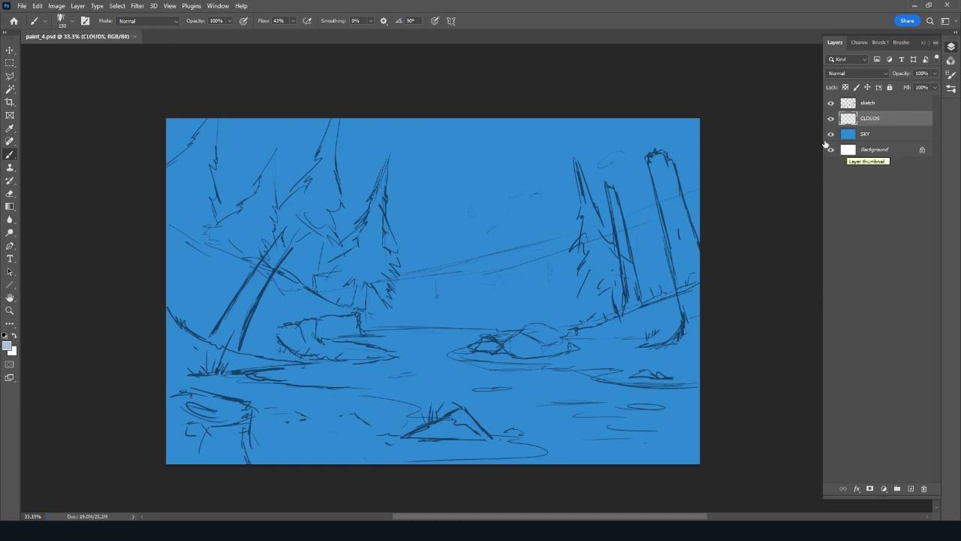
Make white the painting colour, select the SKY layer, and switch to the Gradient tool, then the Eyedropper
key(x)
click(880, 135)
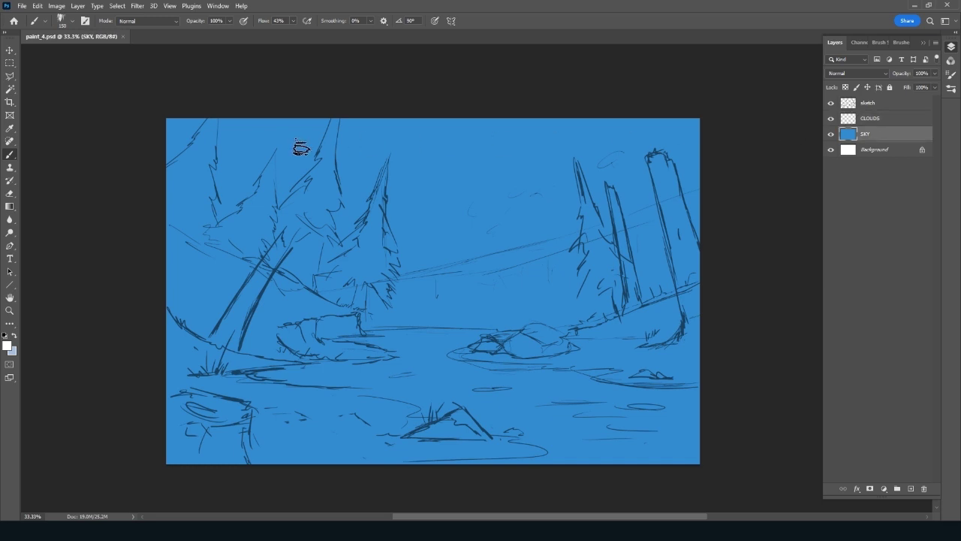
key(g)
key(i)
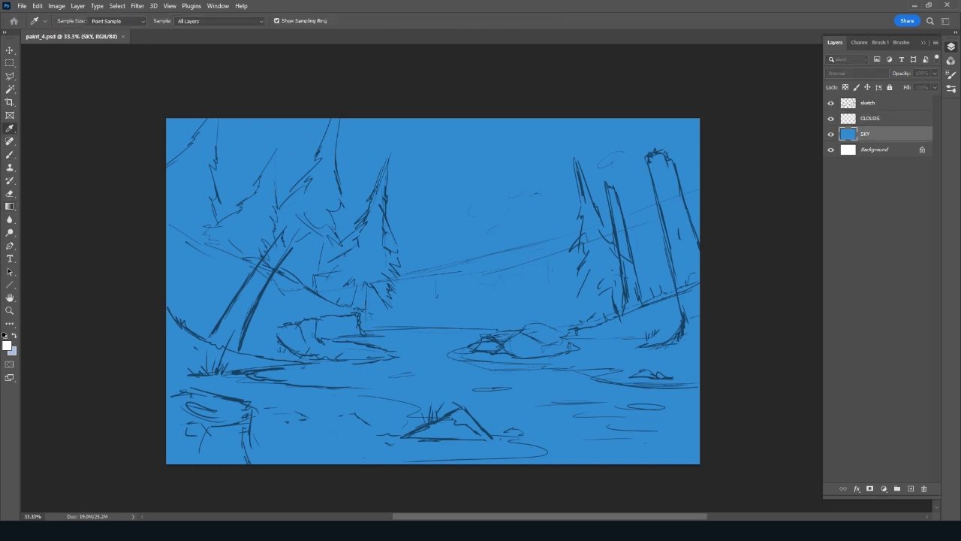
Set the gradient's left colour stop to a lighter blue, 6eb7f4
drag(75, 89, 446, 95)
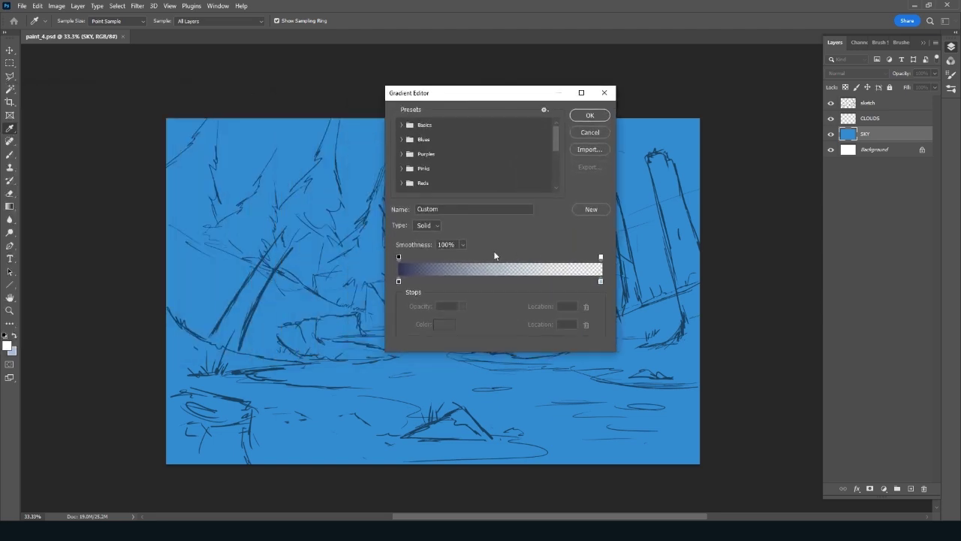
click(398, 281)
click(443, 324)
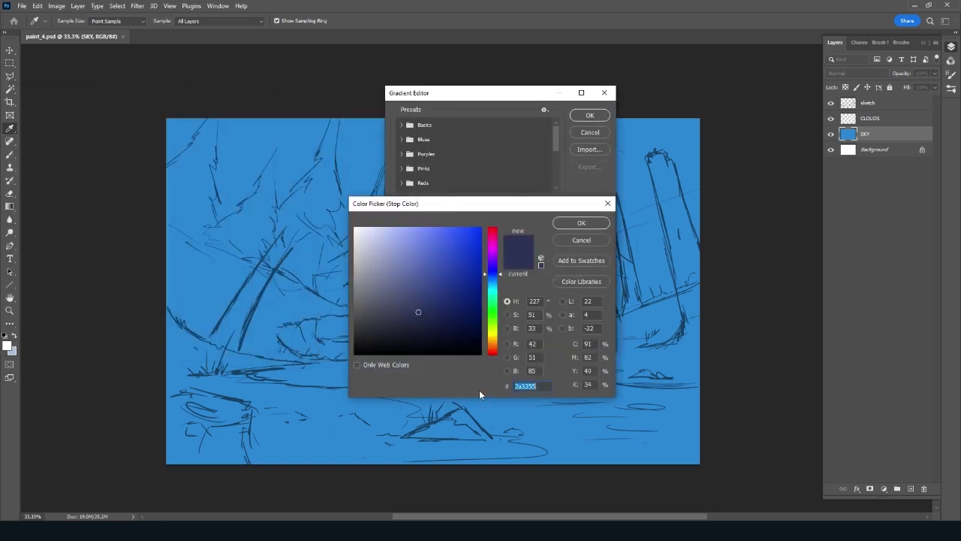
click(573, 437)
click(424, 233)
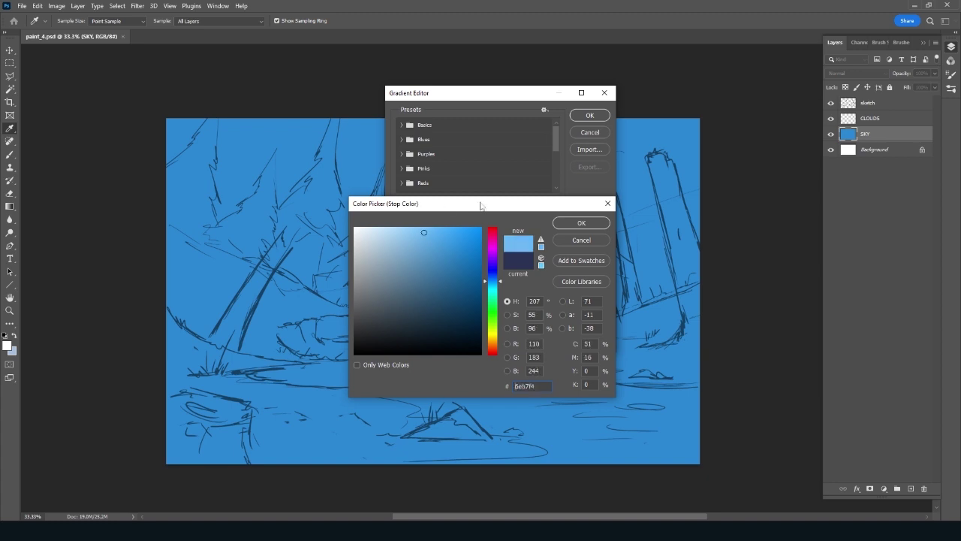
click(580, 225)
Apply the edited gradient to SKY, lightening toward the bottom, then select the CLOUDS layer
click(592, 115)
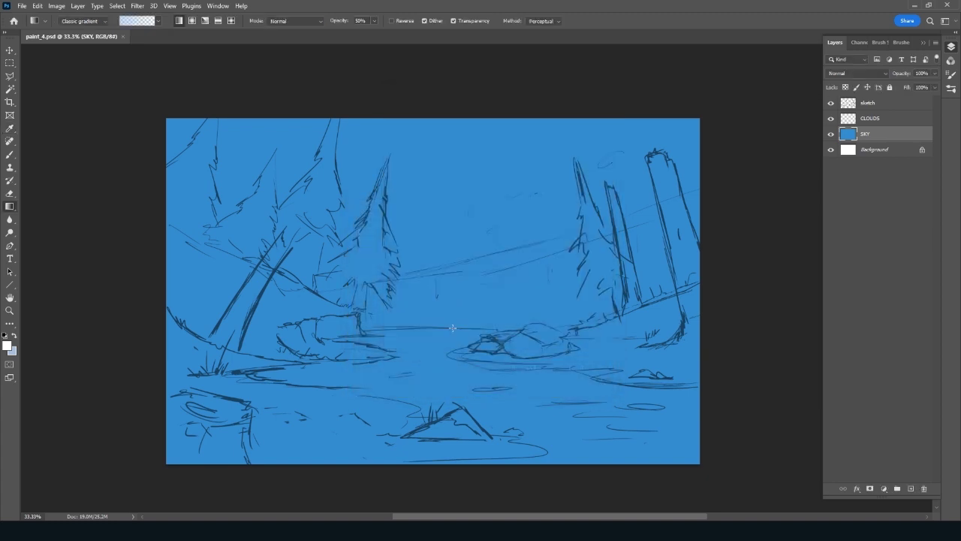
drag(467, 461, 468, 180)
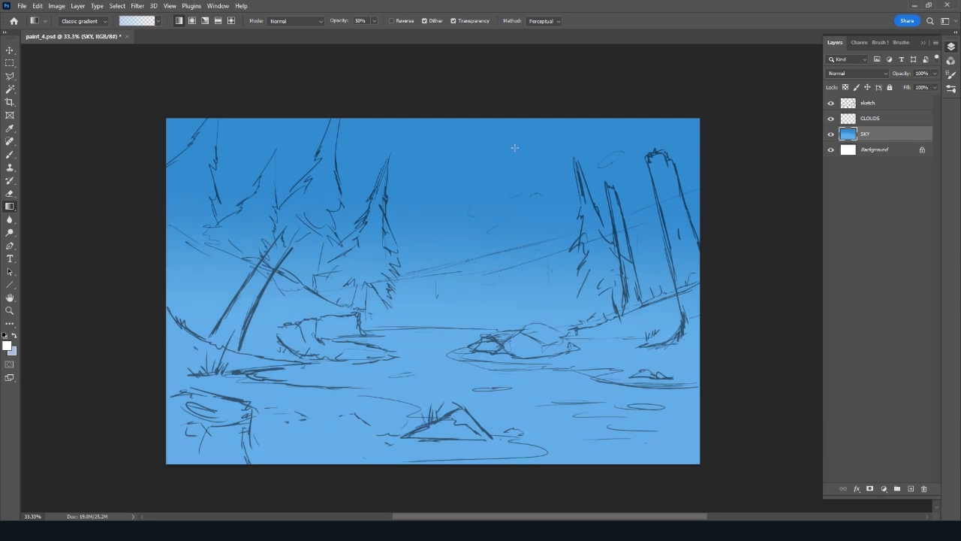
click(890, 120)
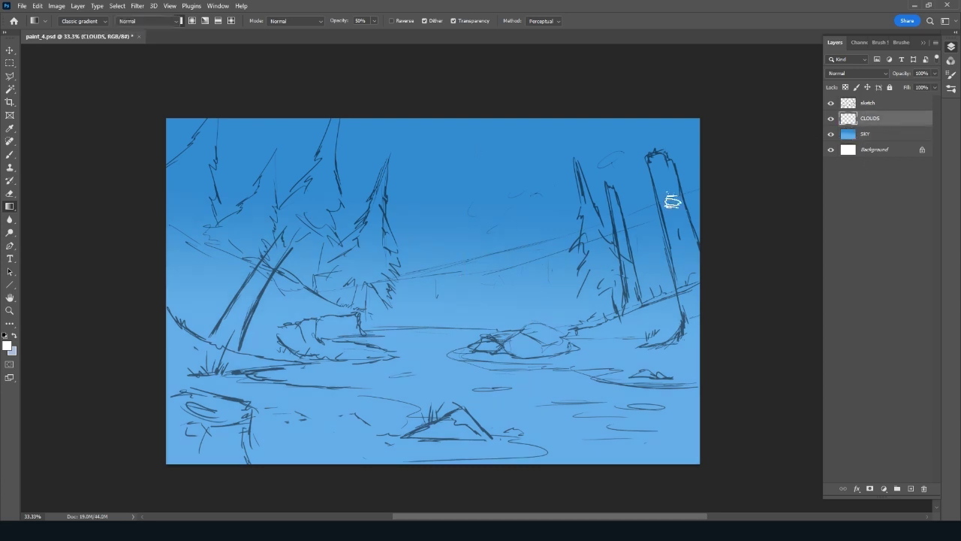
With a white brush, paint a soft rounded cloud in the upper-right sky, extending down-left
key(b)
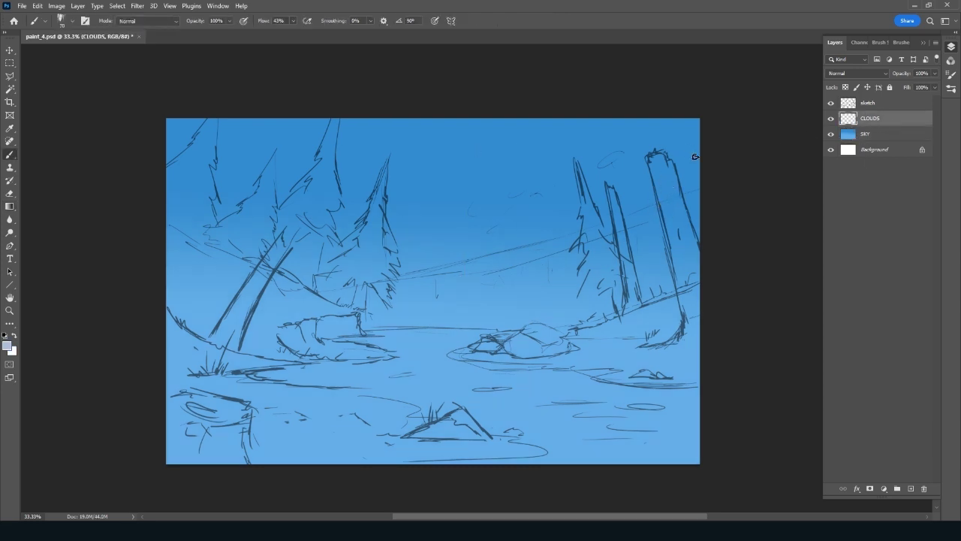
key(x)
drag(618, 159, 614, 162)
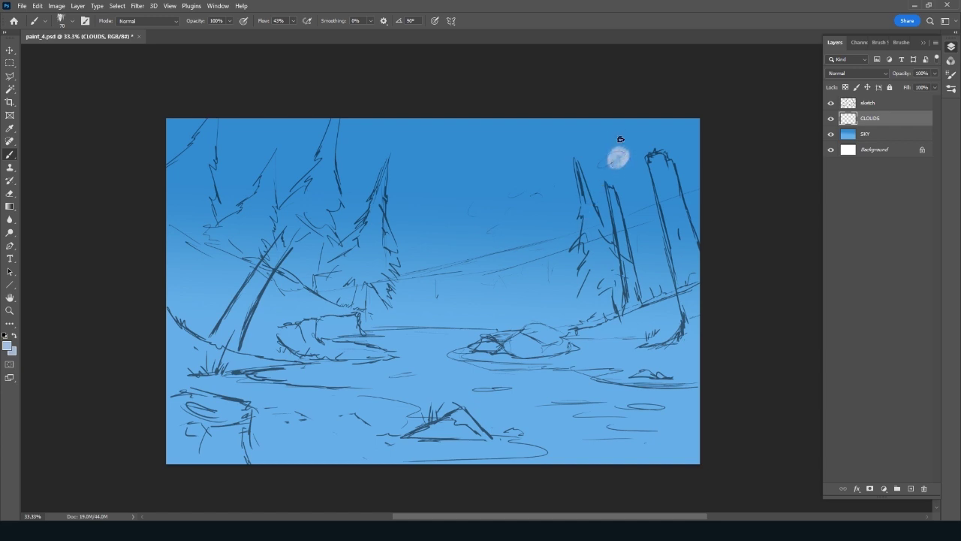
mouse_move(620, 148)
mouse_down()
mouse_move(606, 157)
mouse_move(620, 151)
mouse_move(611, 183)
mouse_move(609, 172)
mouse_move(593, 184)
mouse_move(604, 192)
mouse_move(620, 150)
mouse_move(572, 185)
mouse_move(586, 188)
mouse_move(568, 213)
mouse_move(592, 189)
mouse_move(604, 195)
mouse_up()
mouse_move(573, 232)
mouse_down()
mouse_move(564, 225)
mouse_move(557, 235)
mouse_move(590, 233)
mouse_move(563, 212)
mouse_move(571, 227)
mouse_move(548, 245)
mouse_move(572, 188)
mouse_move(595, 212)
mouse_move(629, 161)
mouse_move(618, 142)
mouse_move(628, 157)
mouse_move(638, 136)
mouse_move(647, 168)
mouse_move(638, 172)
mouse_move(637, 147)
mouse_move(640, 190)
mouse_move(609, 198)
mouse_move(613, 208)
mouse_move(651, 197)
mouse_move(667, 171)
mouse_move(688, 179)
mouse_up()
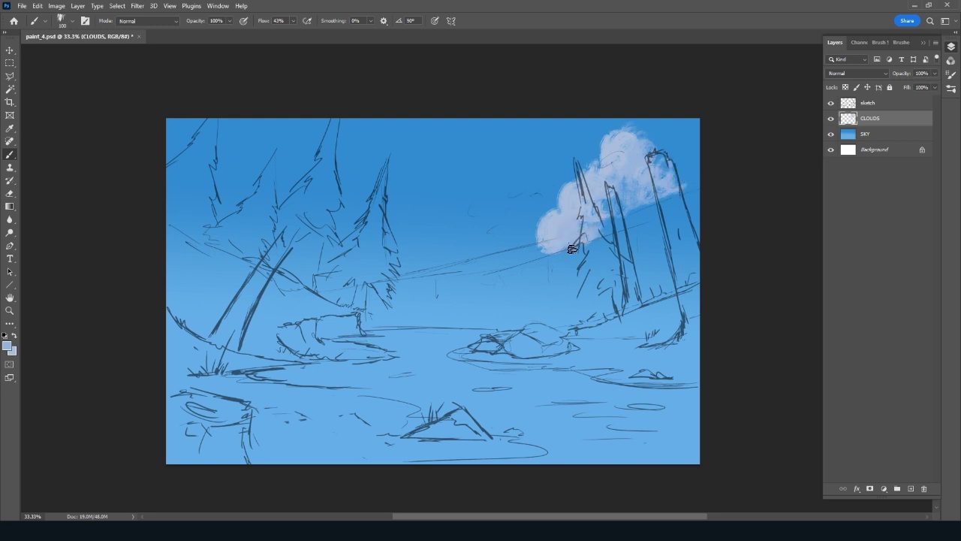
mouse_move(569, 237)
mouse_down()
mouse_move(577, 231)
mouse_move(517, 249)
mouse_move(547, 231)
mouse_up()
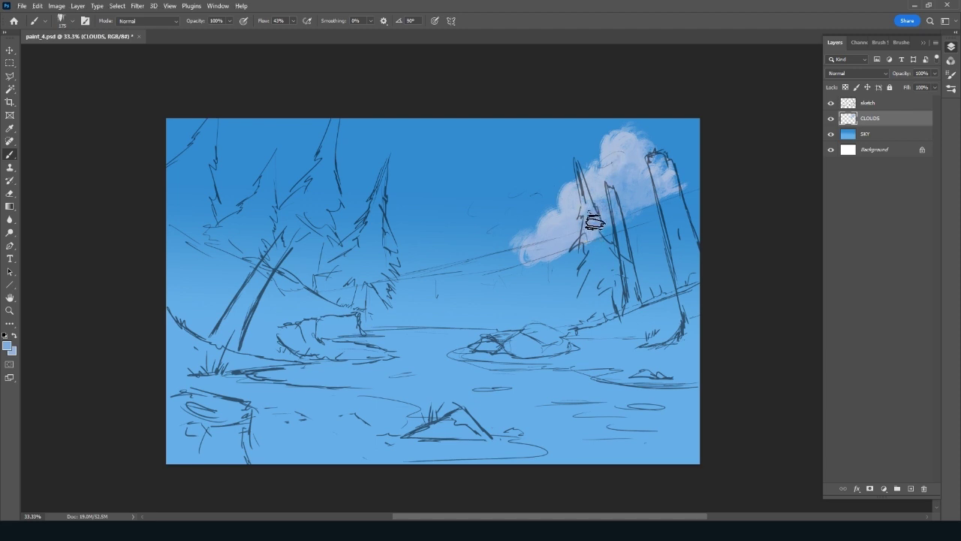
At brush size 100, brighten the cloud's top and lower-left edges and extend it past the tree top
key(bracketright)
key(bracketright)
key(bracketright)
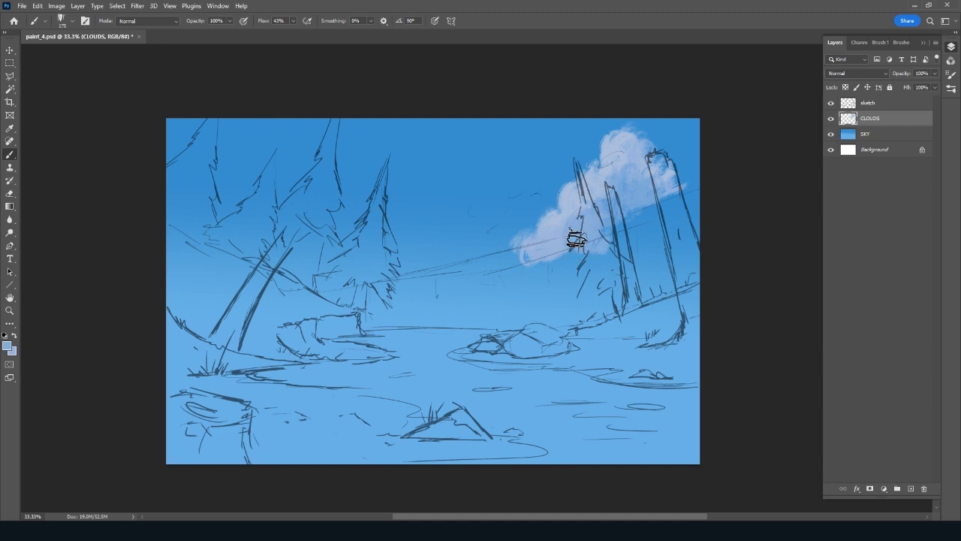
key(bracketleft)
key(bracketleft)
key(bracketleft)
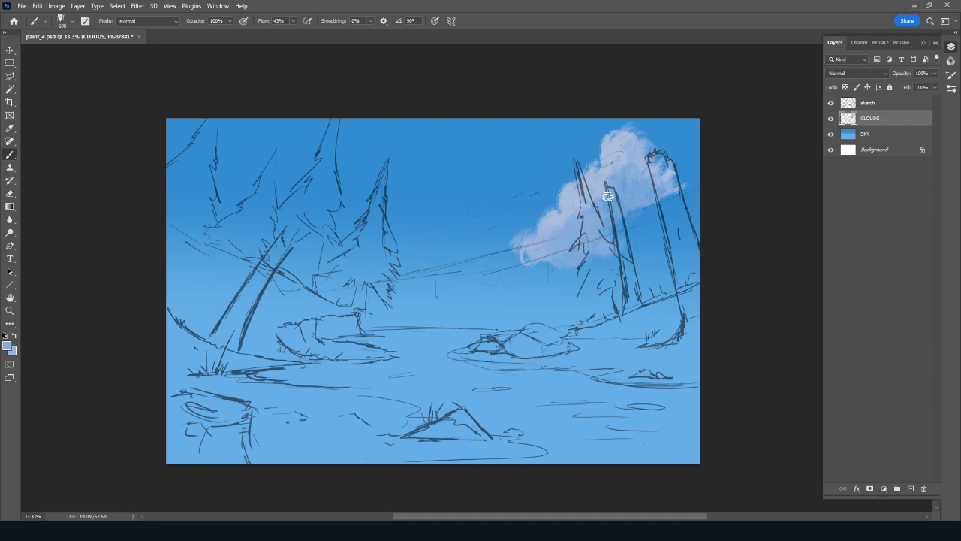
alt+click(568, 194)
drag(555, 224, 556, 228)
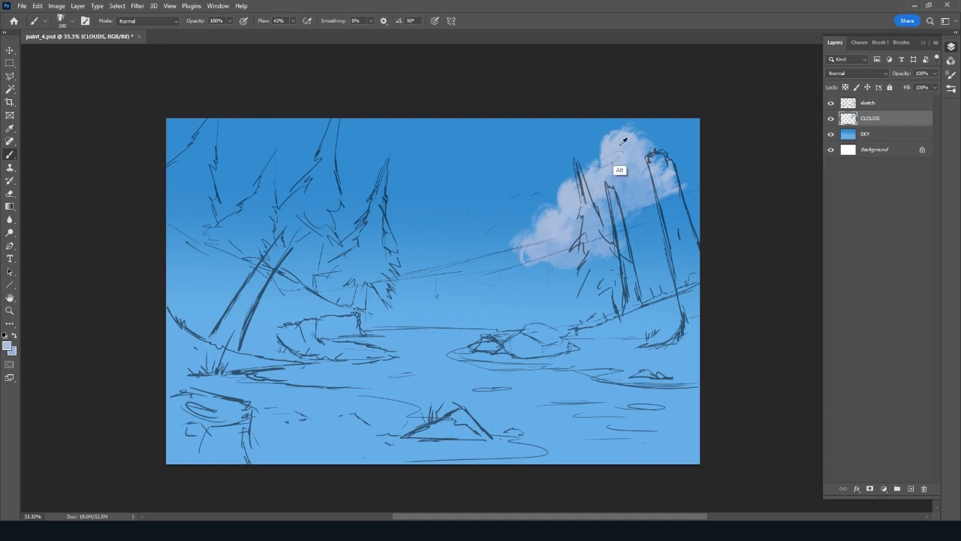
mouse_move(621, 140)
mouse_down()
mouse_move(616, 129)
mouse_move(629, 144)
mouse_move(631, 199)
mouse_up()
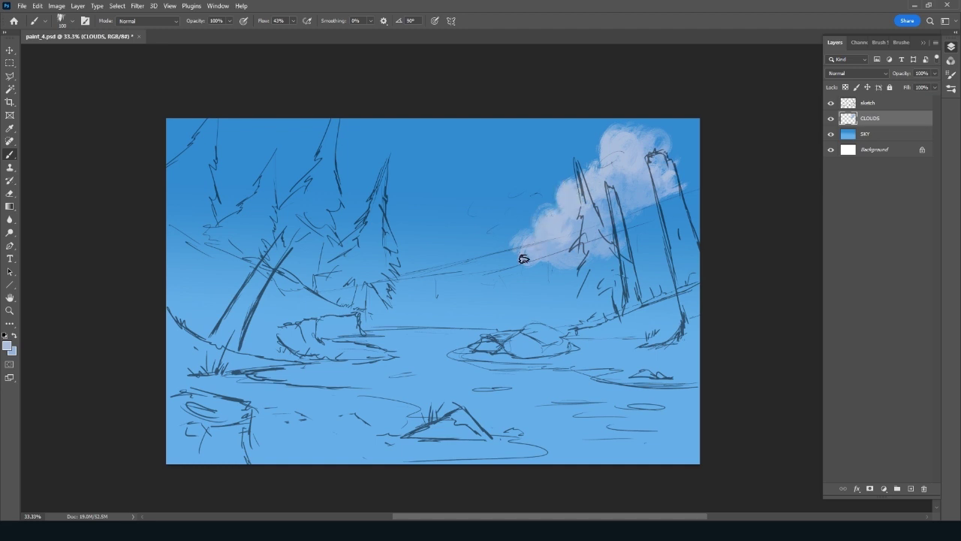
mouse_move(523, 258)
mouse_down()
mouse_move(517, 251)
mouse_move(541, 266)
mouse_move(579, 250)
mouse_up()
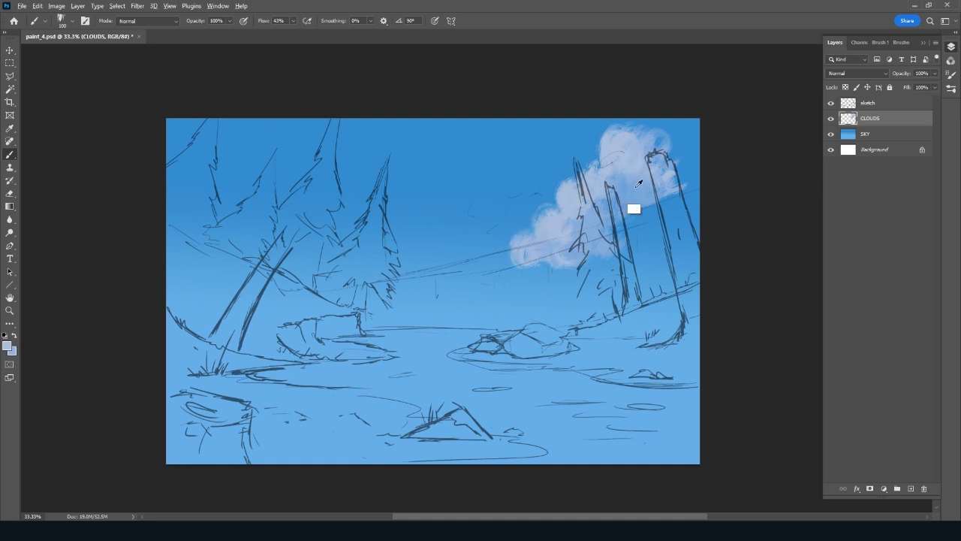
alt+click(641, 221)
mouse_move(648, 218)
mouse_down()
mouse_move(677, 188)
mouse_move(688, 195)
mouse_up()
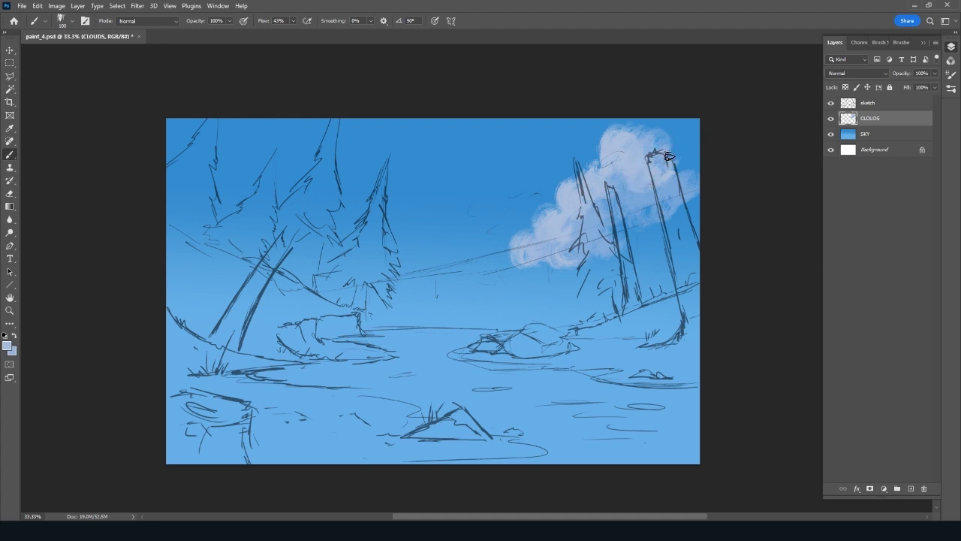
drag(670, 150, 687, 172)
Paint pale cloud around the right tree top, extend it left and upward, and whiten the top-right edge
alt+click(682, 185)
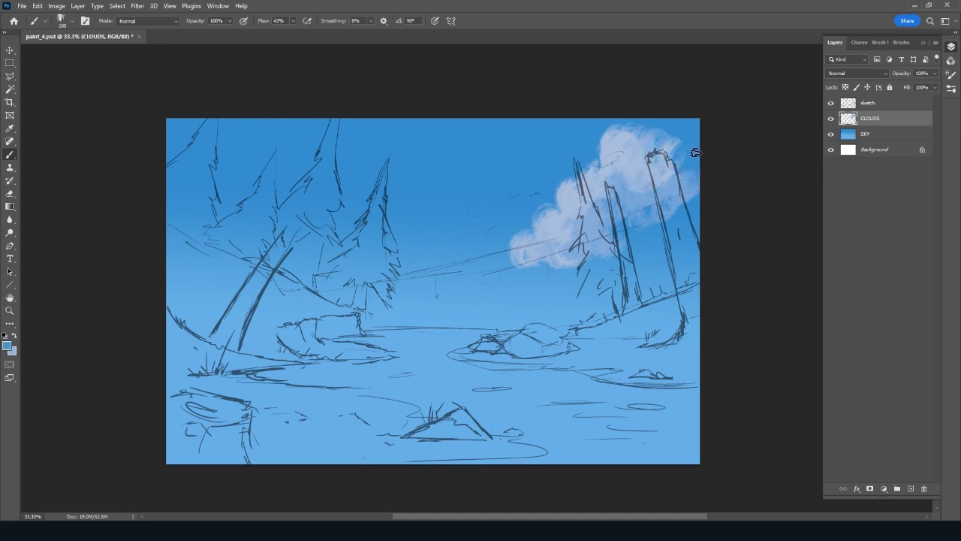
alt+click(661, 164)
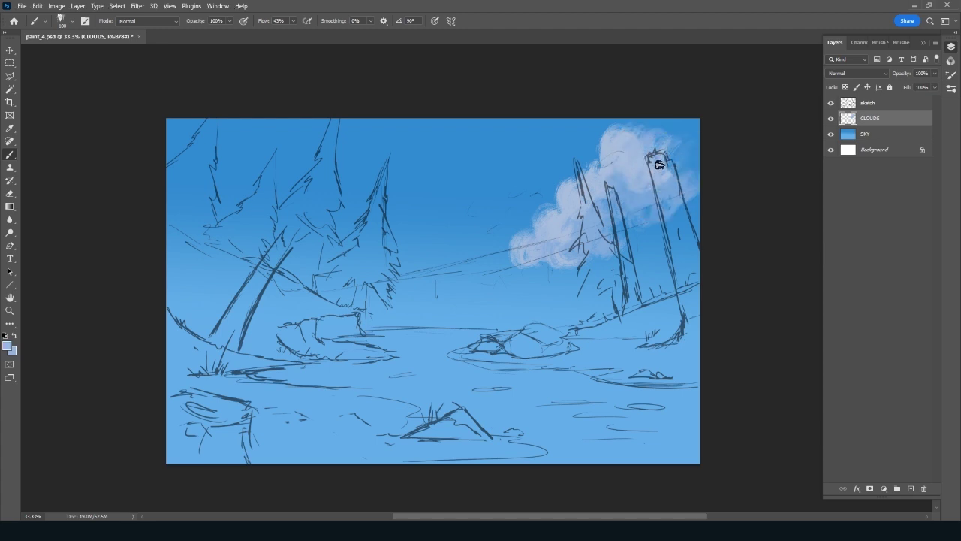
drag(663, 154, 679, 171)
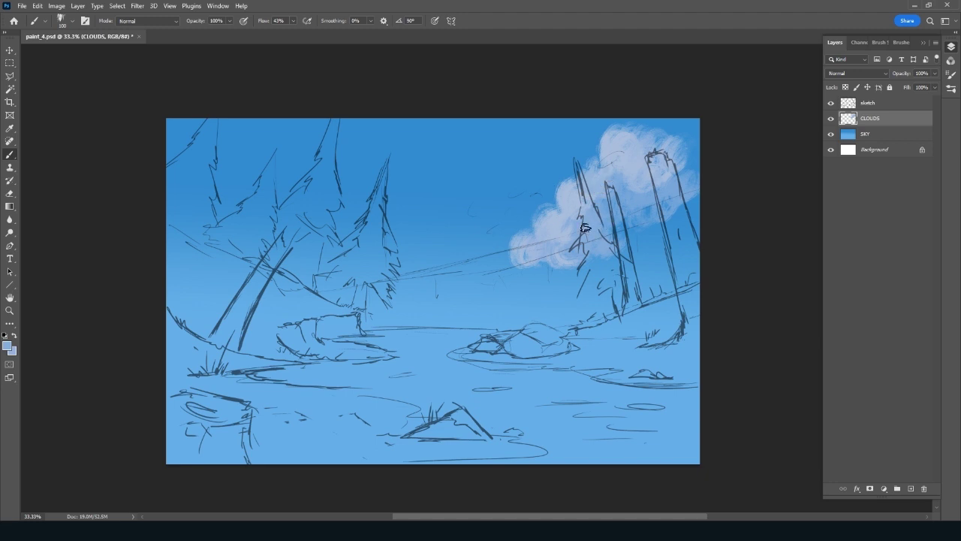
mouse_move(518, 250)
mouse_down()
mouse_move(506, 251)
mouse_move(517, 262)
mouse_up()
alt+click(530, 234)
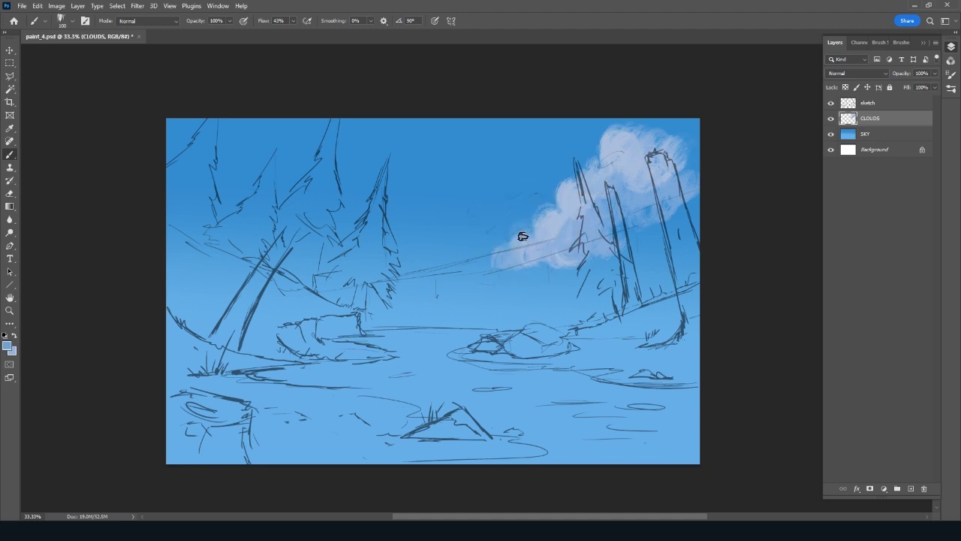
alt+click(520, 236)
drag(567, 214, 559, 176)
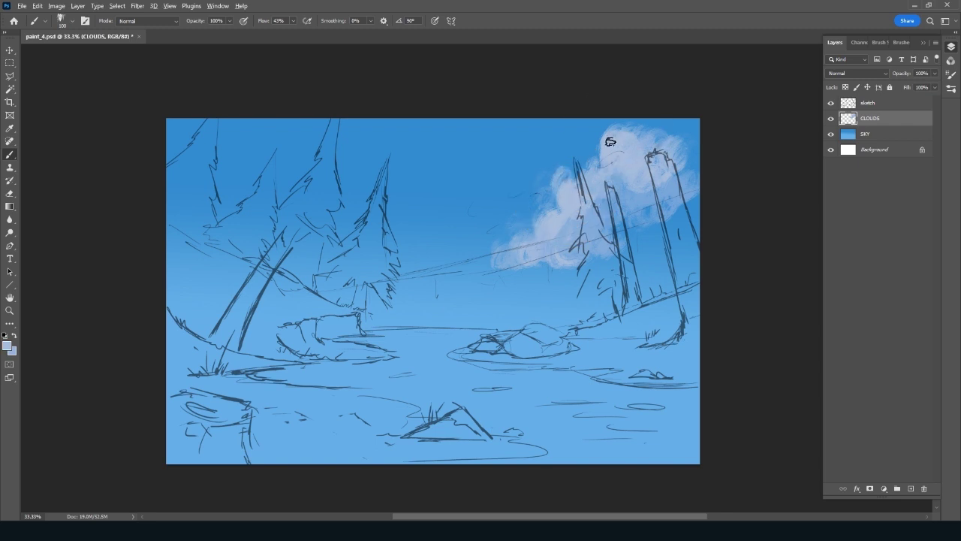
mouse_move(601, 150)
mouse_down()
mouse_move(608, 154)
mouse_move(594, 143)
mouse_move(620, 165)
mouse_up()
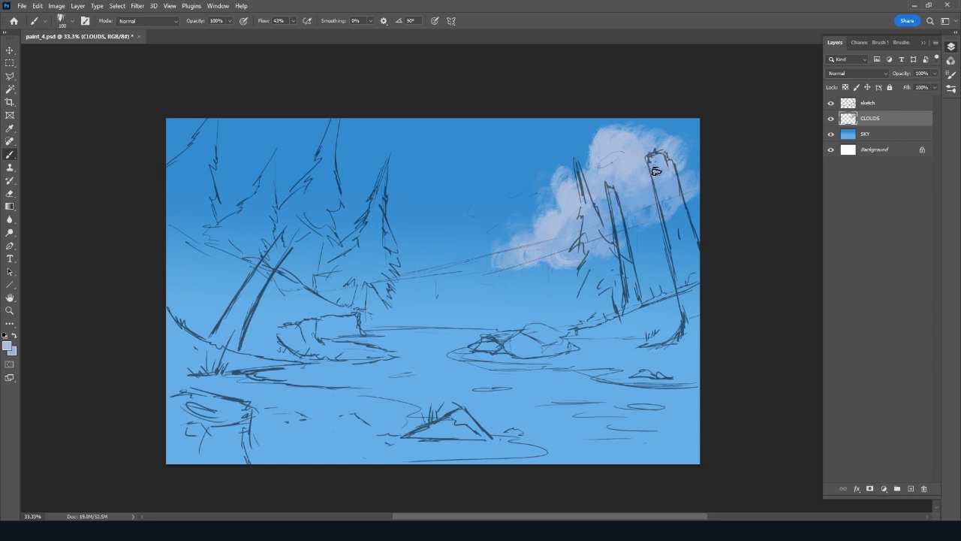
mouse_move(684, 157)
mouse_down()
mouse_move(686, 149)
mouse_move(688, 163)
mouse_up()
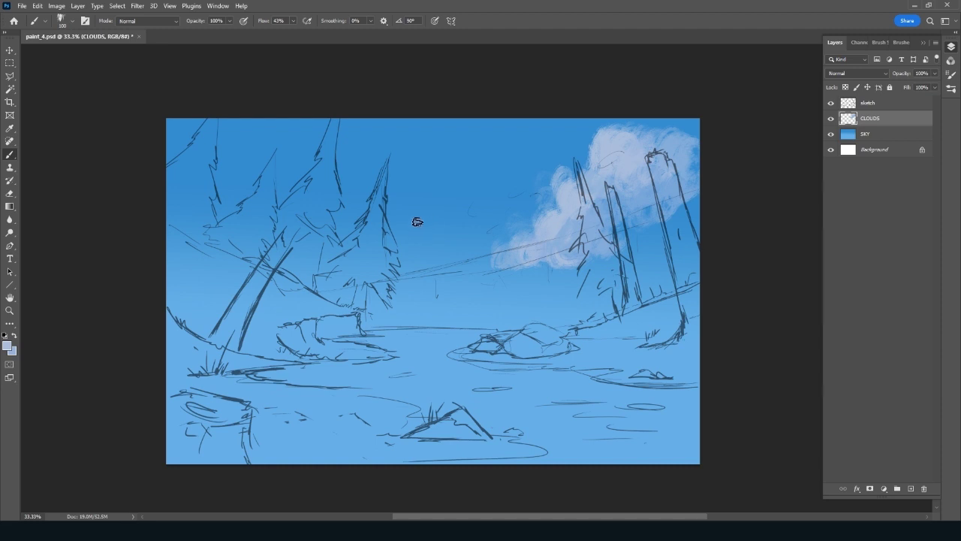
Start a second cloud in the mid sky and carve its right edge with sky blue
drag(418, 222, 433, 204)
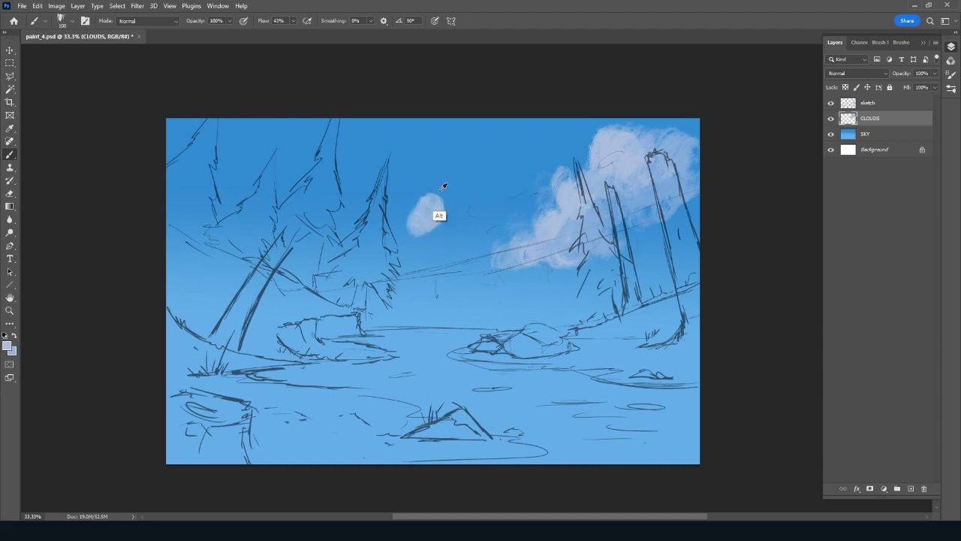
key(ctrl+z)
mouse_move(410, 222)
mouse_down()
mouse_move(424, 221)
mouse_move(429, 203)
mouse_move(398, 229)
mouse_move(414, 233)
mouse_move(435, 200)
mouse_move(418, 210)
mouse_move(464, 188)
mouse_move(377, 255)
mouse_move(412, 218)
mouse_move(407, 231)
mouse_move(455, 222)
mouse_move(448, 174)
mouse_move(481, 202)
mouse_up()
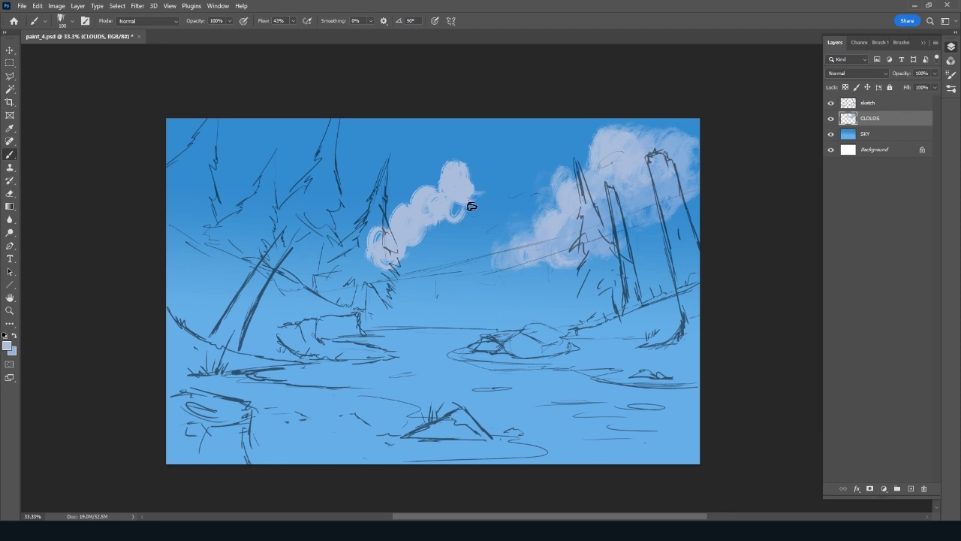
alt+click(605, 216)
alt+click(486, 189)
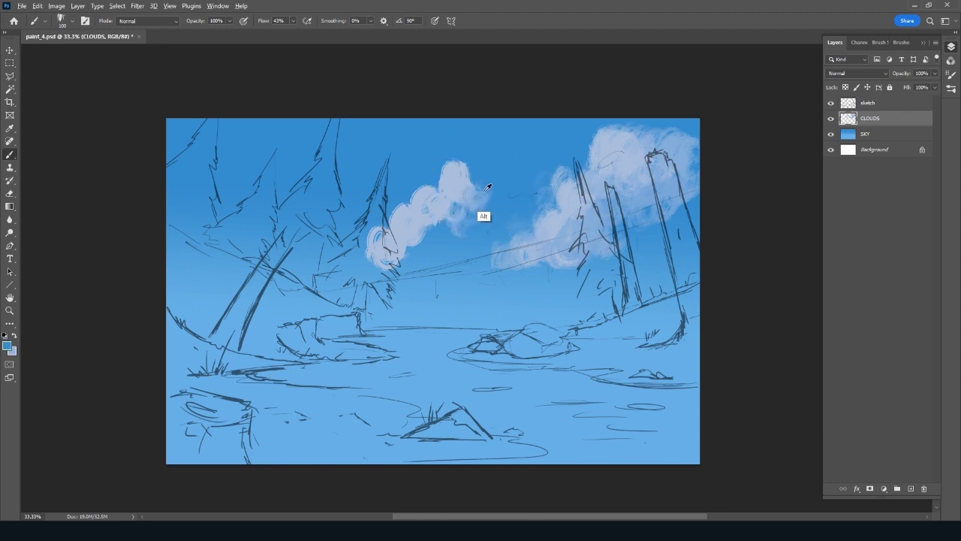
mouse_move(489, 188)
mouse_down()
mouse_move(482, 197)
mouse_move(483, 176)
mouse_move(461, 178)
mouse_move(461, 167)
mouse_move(455, 178)
mouse_move(481, 190)
mouse_move(459, 223)
mouse_move(455, 210)
mouse_move(484, 234)
mouse_move(436, 200)
mouse_move(457, 217)
mouse_move(439, 217)
mouse_move(438, 190)
mouse_up()
alt+click(456, 200)
alt+click(471, 224)
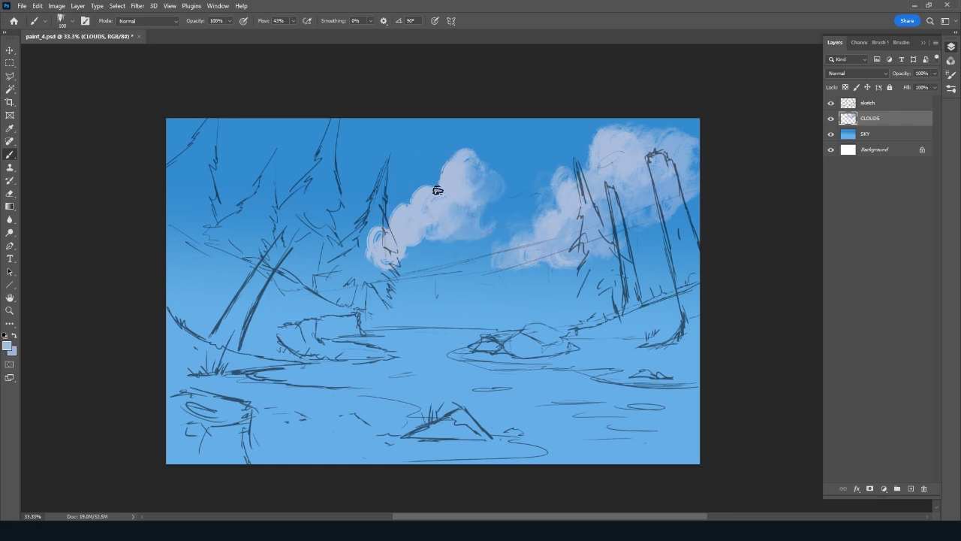
Shade the central cloud's underside grey-blue and brighten and extend its lower-left edge
alt+click(483, 181)
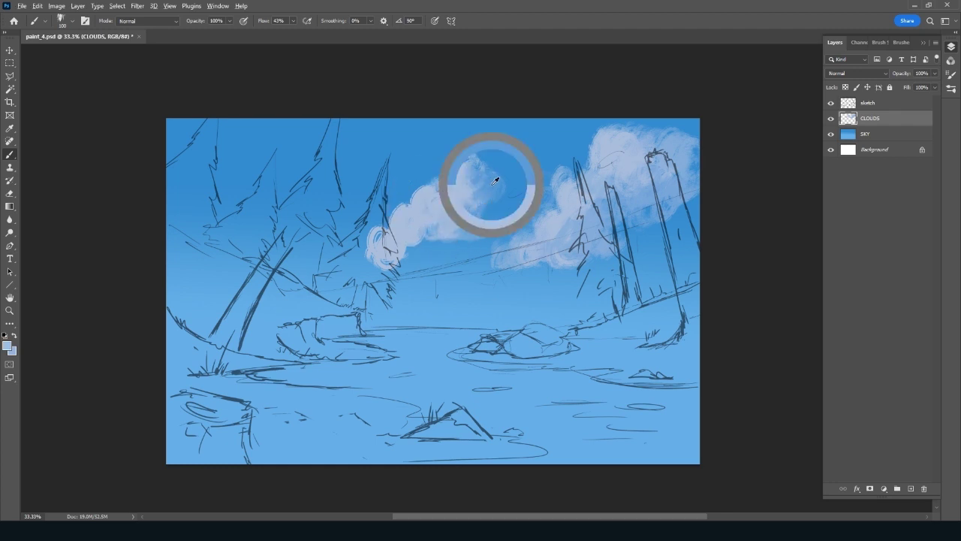
alt+click(507, 201)
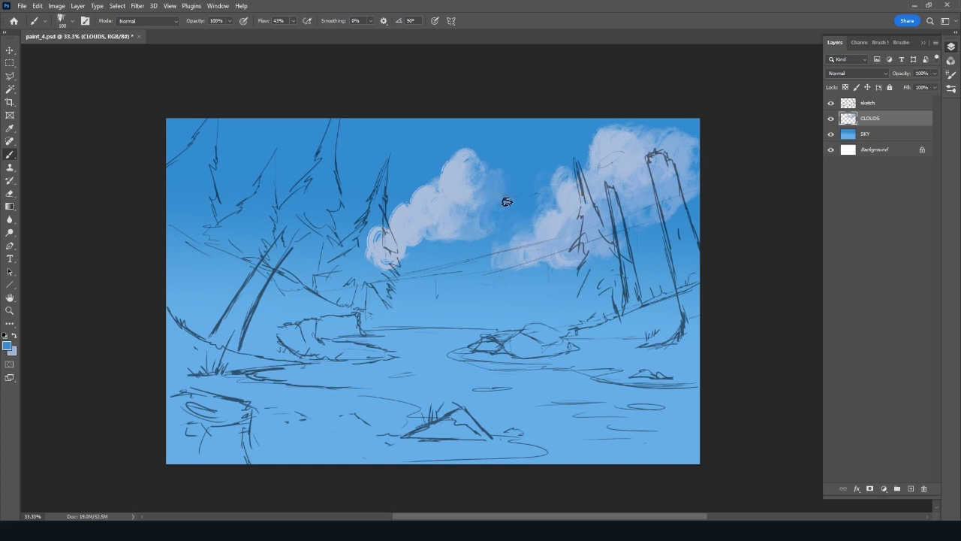
alt+click(457, 251)
drag(458, 248, 468, 224)
alt+click(429, 230)
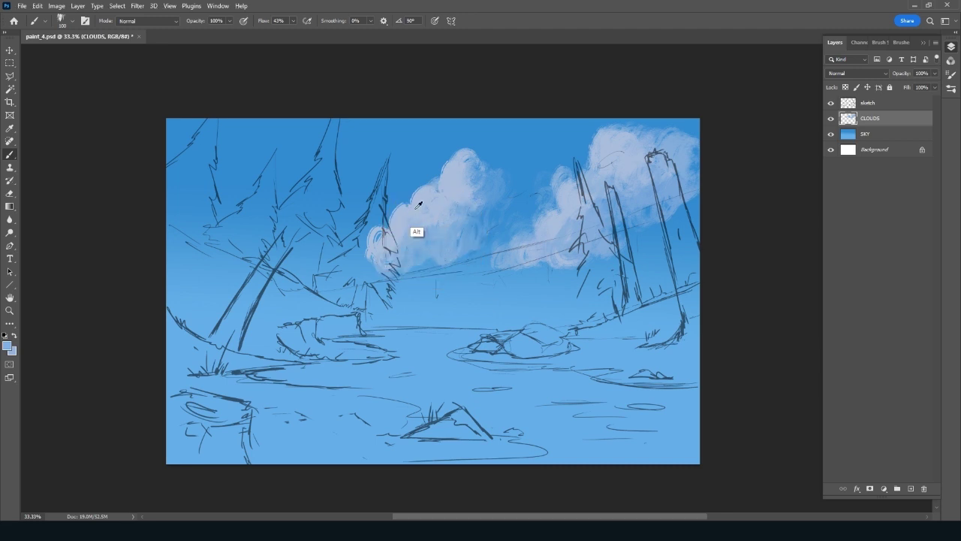
drag(392, 217, 402, 225)
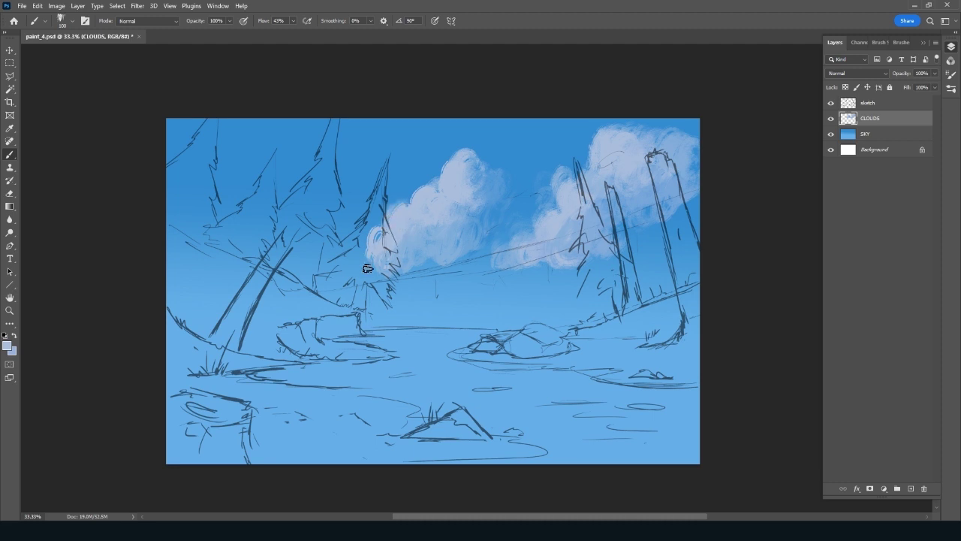
mouse_move(367, 268)
mouse_down()
mouse_move(372, 255)
mouse_move(353, 274)
mouse_up()
Brighten the central cloud's top, right puff and edges, and begin a light cloud at upper left
alt+click(472, 171)
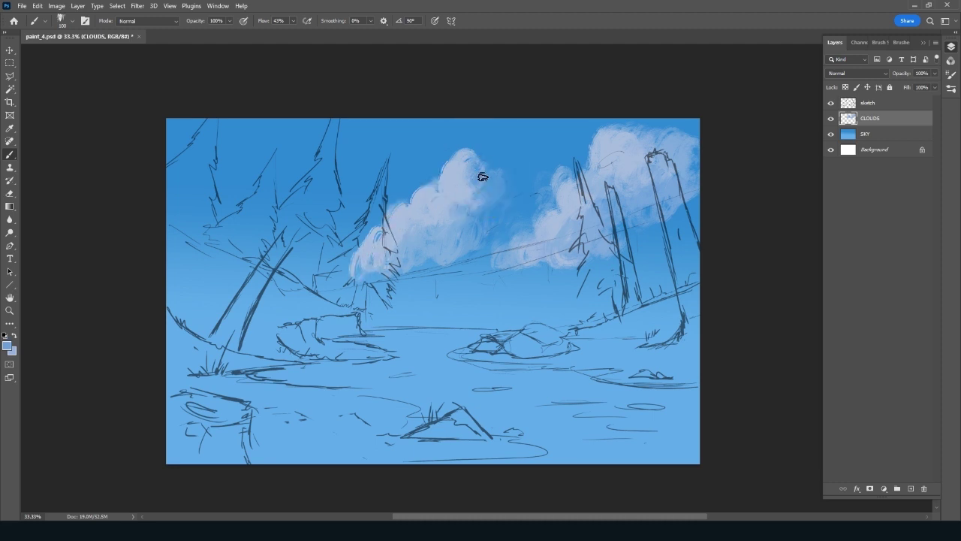
alt+click(501, 189)
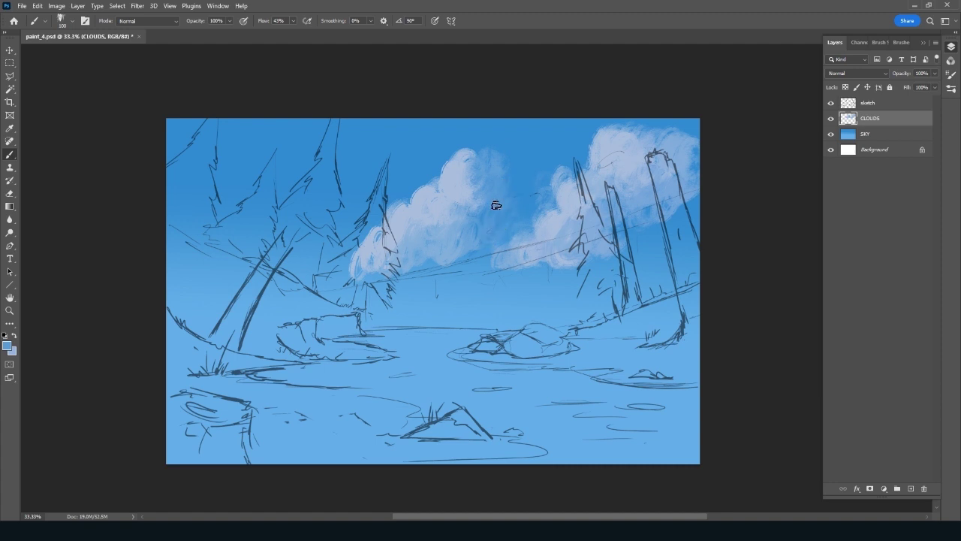
alt+click(492, 199)
mouse_move(497, 207)
mouse_down()
mouse_move(506, 198)
mouse_move(508, 223)
mouse_up()
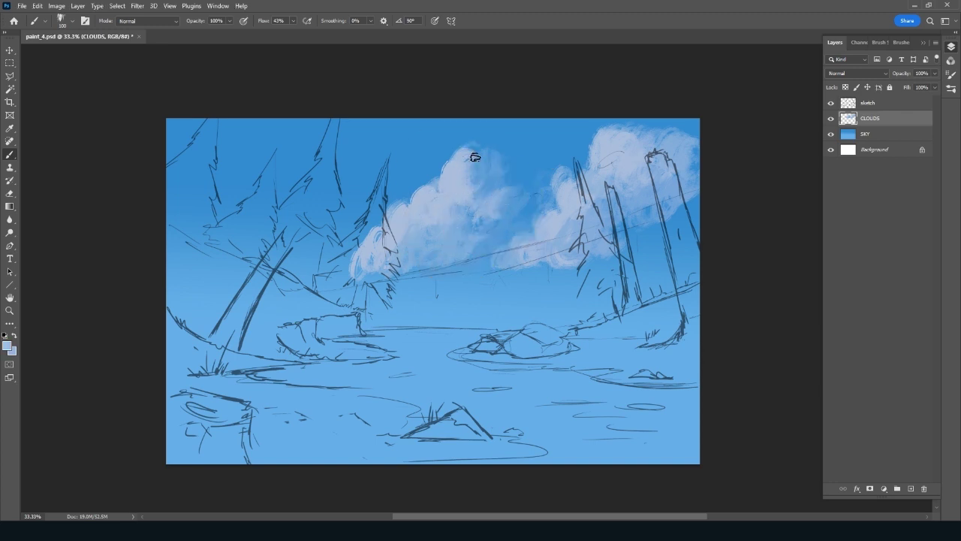
mouse_move(472, 153)
mouse_down()
mouse_move(464, 170)
mouse_move(473, 181)
mouse_up()
alt+click(501, 147)
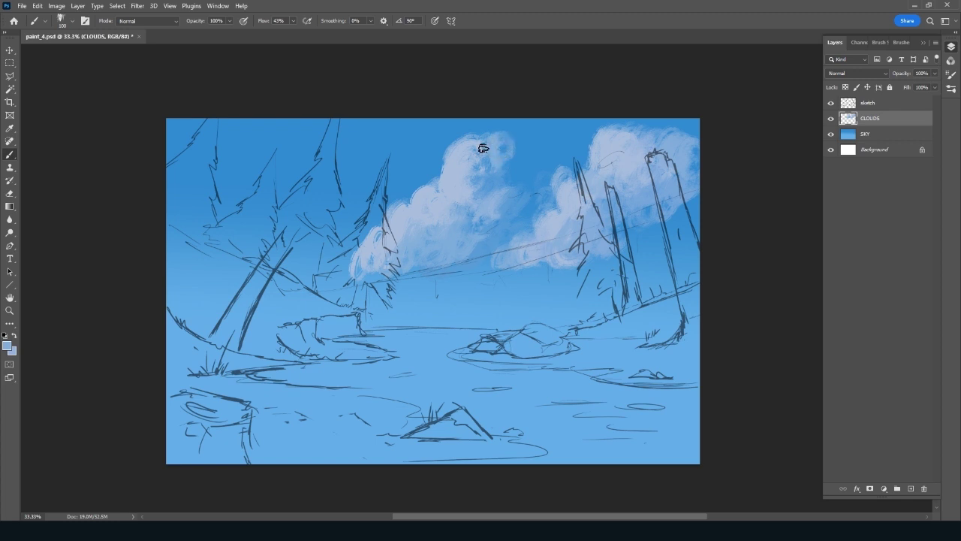
mouse_move(502, 150)
mouse_down()
mouse_move(492, 174)
mouse_move(525, 159)
mouse_up()
drag(431, 168, 418, 189)
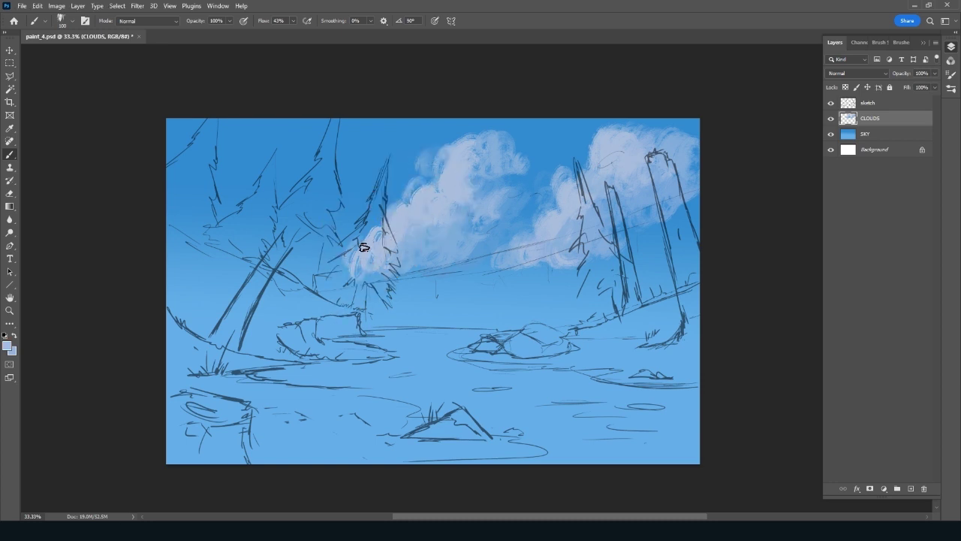
drag(356, 259, 352, 247)
mouse_move(224, 216)
mouse_down()
mouse_move(217, 189)
mouse_move(200, 182)
mouse_move(243, 217)
mouse_move(215, 183)
mouse_move(232, 217)
mouse_move(195, 218)
mouse_move(208, 206)
mouse_move(197, 187)
mouse_move(225, 219)
mouse_move(252, 198)
mouse_move(223, 187)
mouse_move(240, 180)
mouse_move(247, 191)
mouse_move(271, 162)
mouse_move(262, 179)
mouse_up()
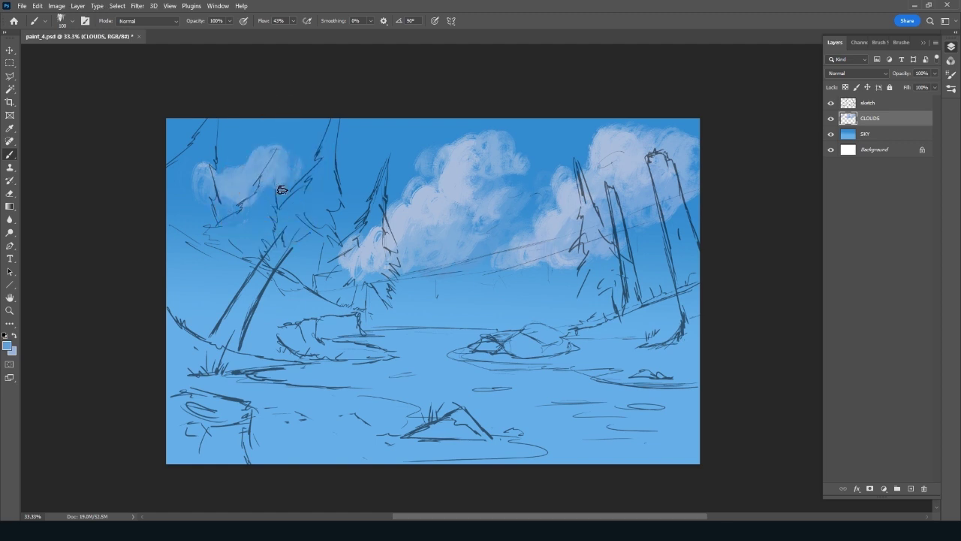
Enlarge the upper-left cloud and round out its bright top with sampled pale cloud tones
mouse_move(285, 188)
mouse_down()
mouse_move(296, 157)
mouse_move(283, 180)
mouse_up()
key(alt)
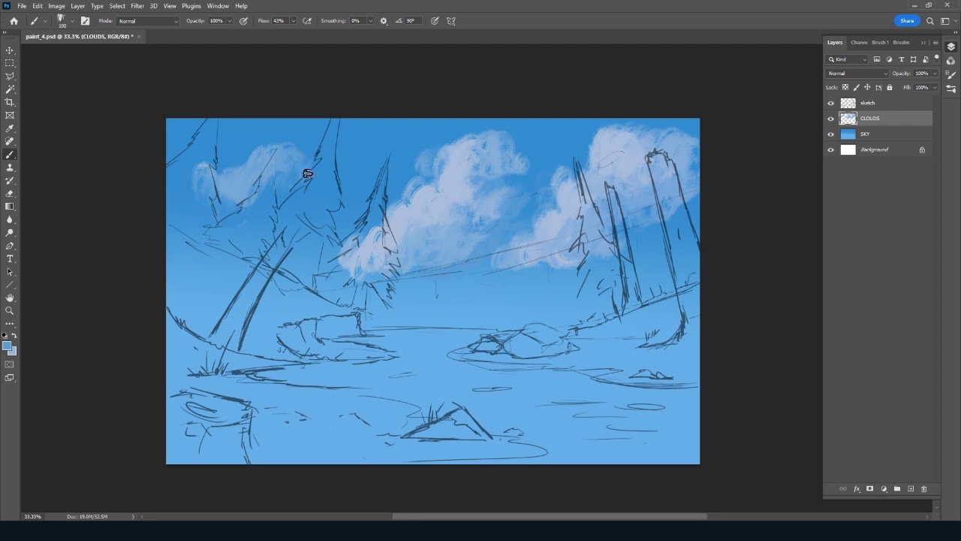
alt+click(259, 159)
alt+click(446, 167)
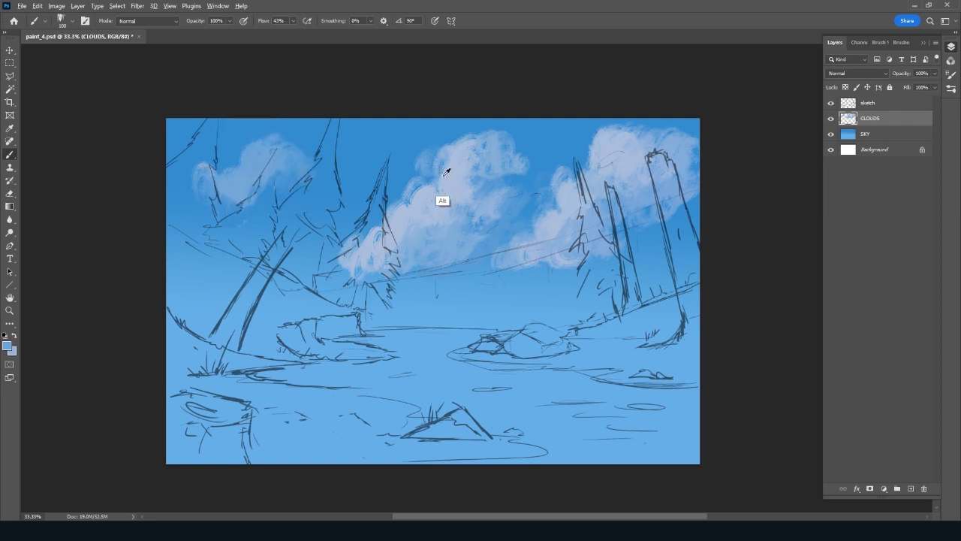
drag(251, 150, 267, 152)
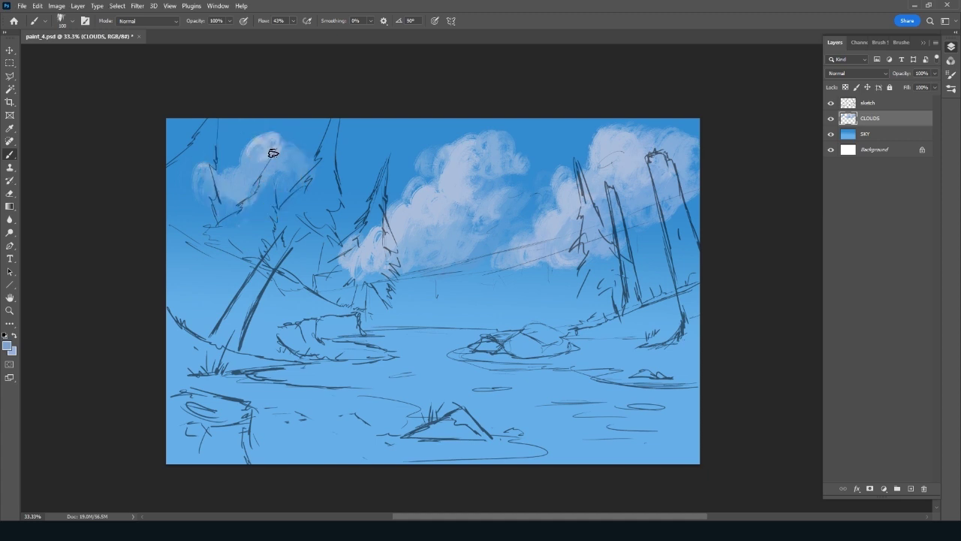
mouse_move(251, 140)
mouse_down()
mouse_move(260, 150)
mouse_move(281, 142)
mouse_up()
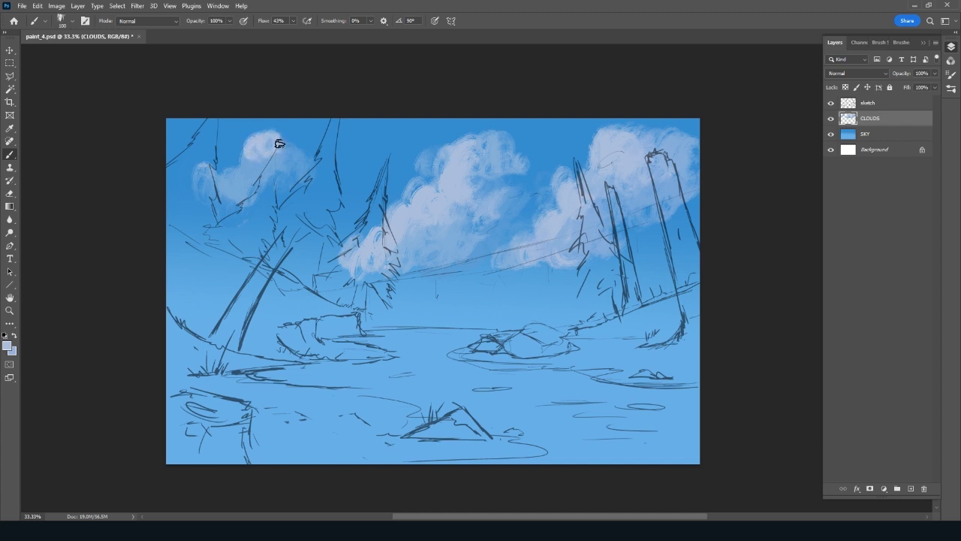
alt+click(279, 150)
mouse_move(279, 151)
mouse_down()
mouse_move(246, 153)
mouse_move(255, 155)
mouse_up()
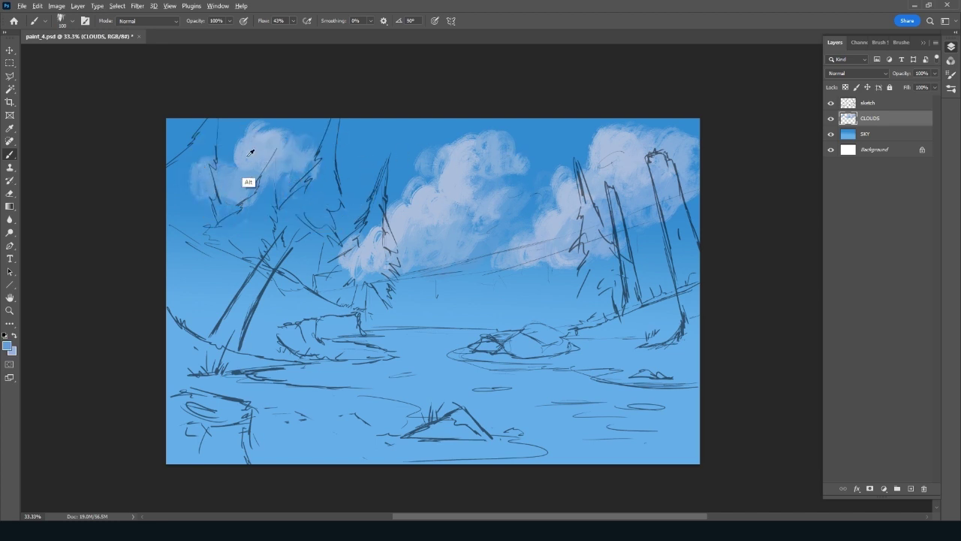
drag(210, 161, 197, 167)
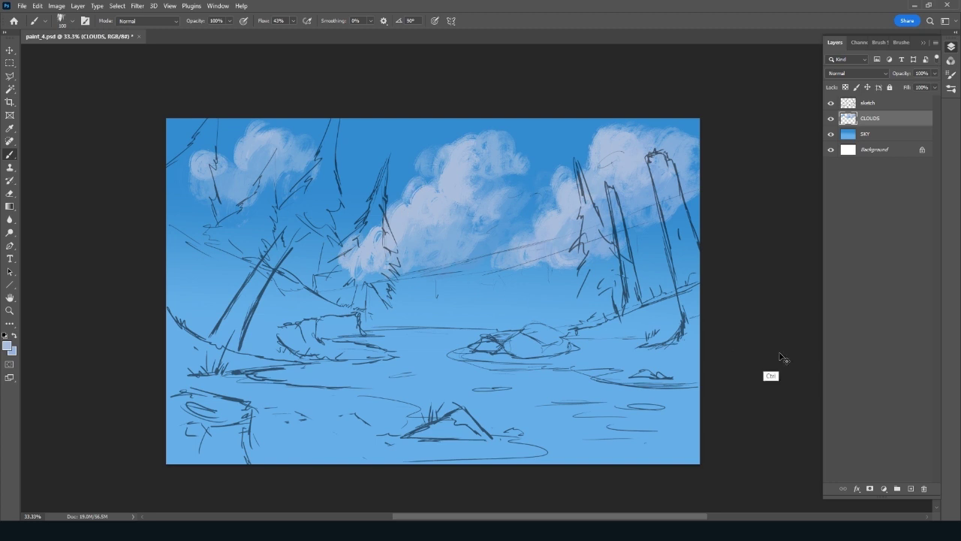
Add a new layer named B_HILL above CLOUDS and tilt the canvas view for the hill line
click(910, 488)
double_click(871, 118)
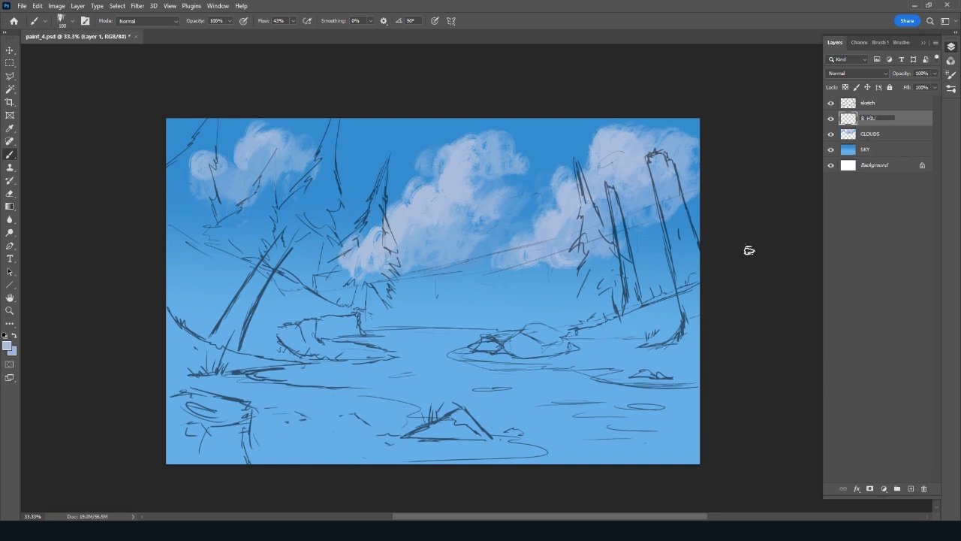
key(Return)
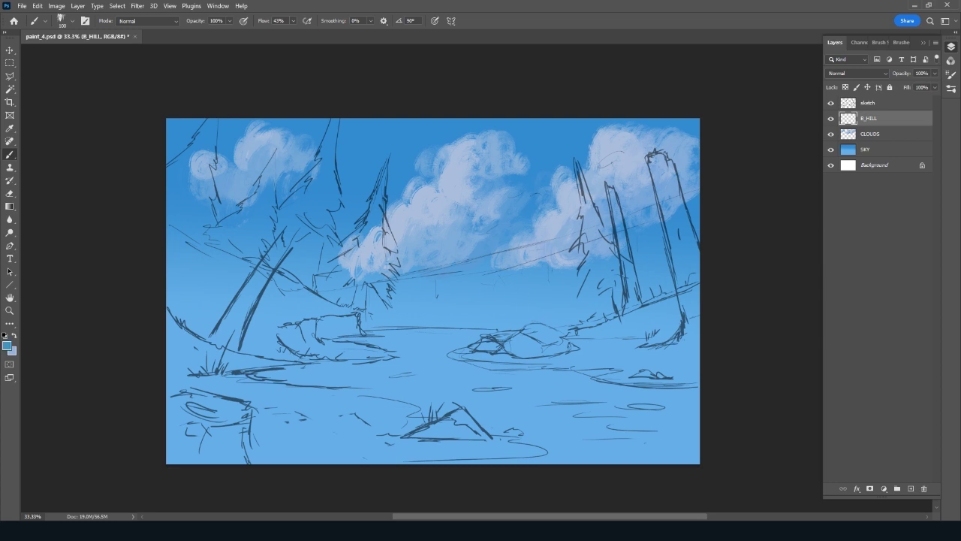
drag(362, 417, 471, 381)
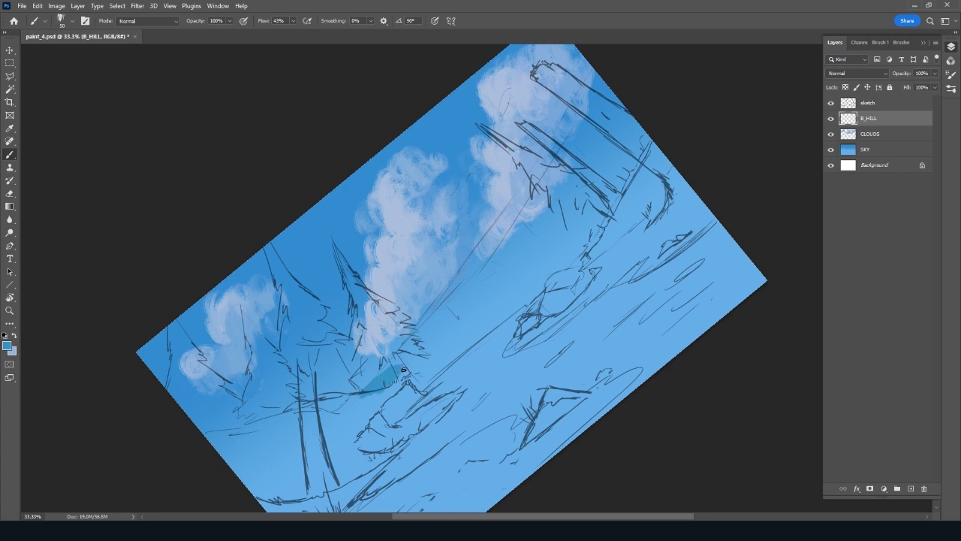
Block in the teal hill band from the lower left up along the ridge line
drag(403, 369, 433, 368)
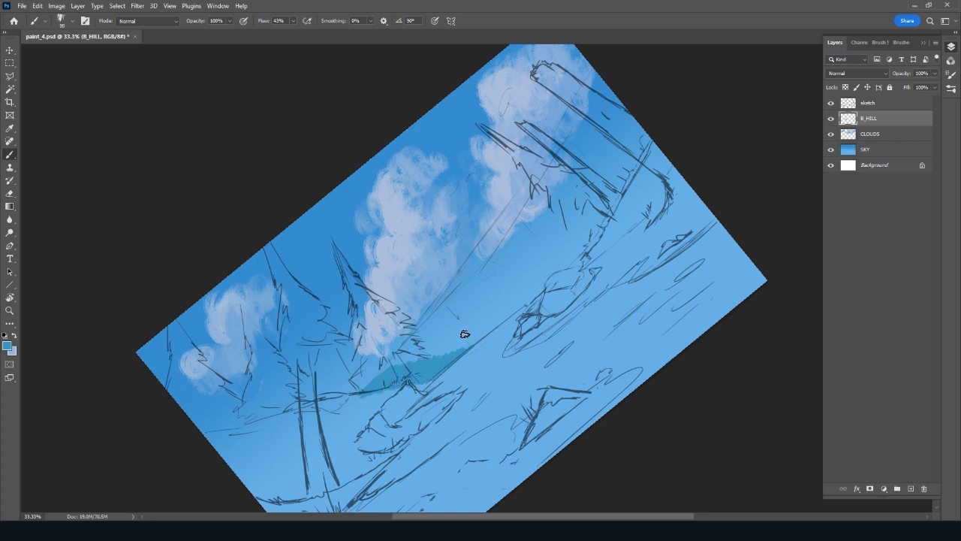
mouse_move(464, 336)
mouse_down()
mouse_move(466, 326)
mouse_move(511, 312)
mouse_move(601, 233)
mouse_move(428, 356)
mouse_up()
mouse_move(461, 321)
mouse_down()
mouse_move(430, 335)
mouse_move(396, 371)
mouse_up()
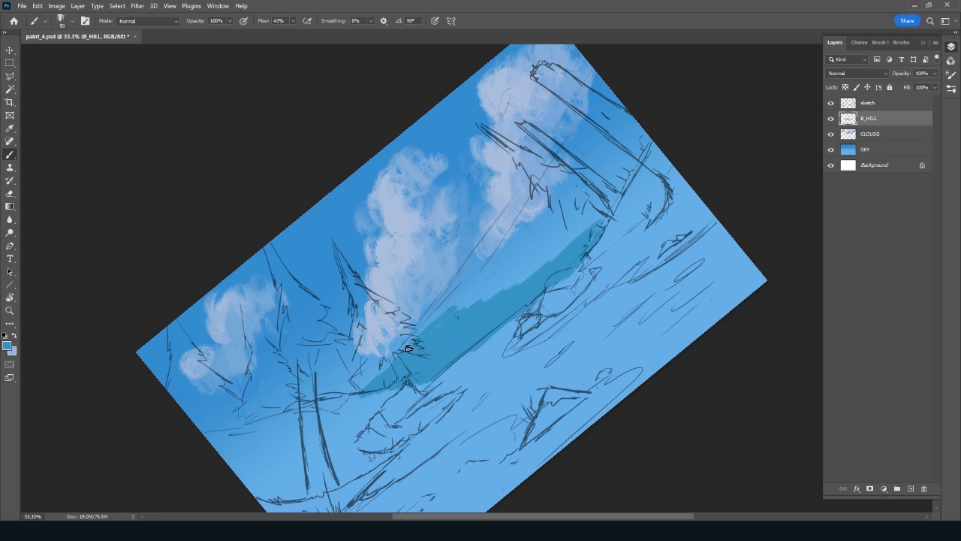
mouse_move(452, 301)
mouse_down()
mouse_move(422, 326)
mouse_move(494, 258)
mouse_move(450, 307)
mouse_move(518, 259)
mouse_move(515, 279)
mouse_move(534, 268)
mouse_move(538, 277)
mouse_move(584, 235)
mouse_move(575, 243)
mouse_up()
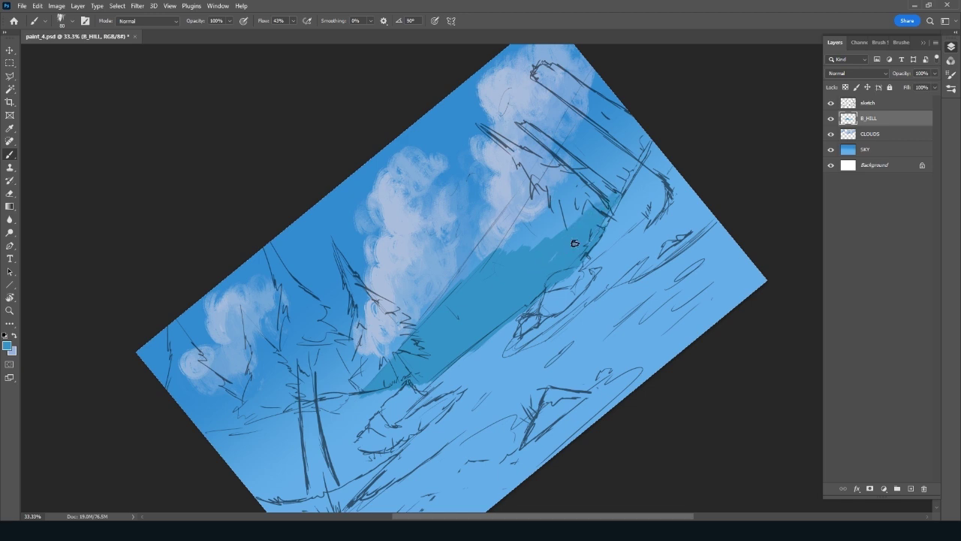
mouse_move(613, 200)
mouse_down()
mouse_move(637, 141)
mouse_move(609, 185)
mouse_move(652, 120)
mouse_move(609, 146)
mouse_move(549, 253)
mouse_move(597, 82)
mouse_move(536, 218)
mouse_move(553, 207)
mouse_up()
With a smaller brush, smooth the hill's upper and lower edges, then reset the view upright
key(bracketleft)
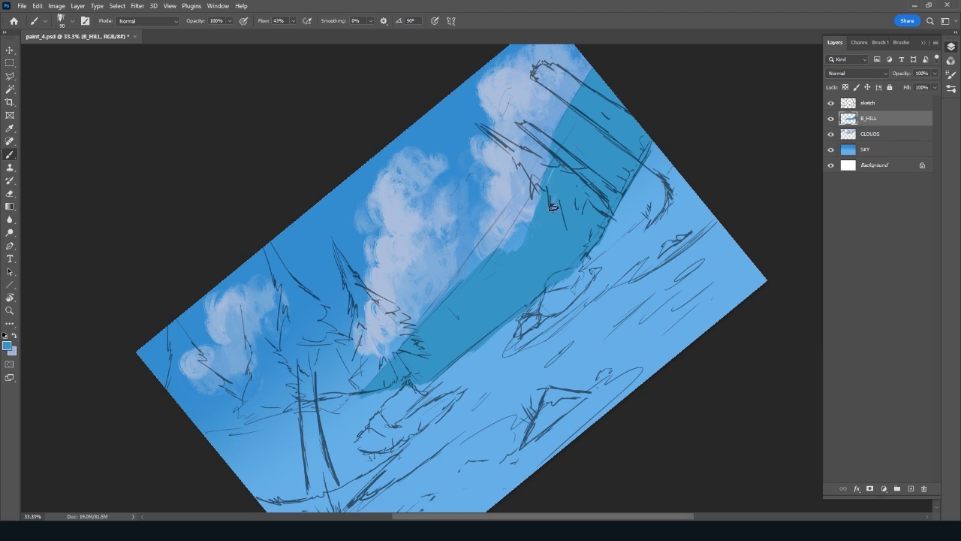
mouse_move(510, 269)
mouse_down()
mouse_move(519, 215)
mouse_move(543, 203)
mouse_move(491, 288)
mouse_move(498, 241)
mouse_move(532, 192)
mouse_move(436, 318)
mouse_up()
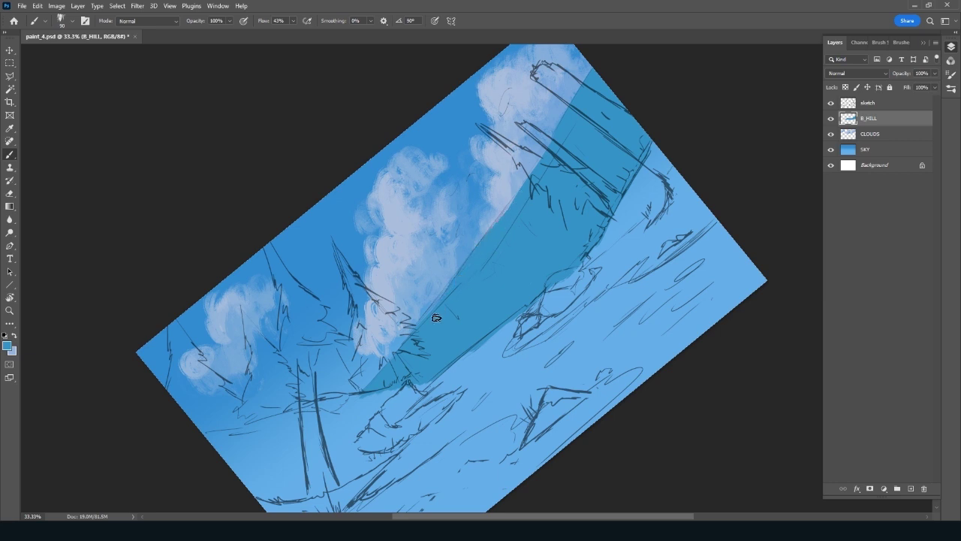
drag(525, 191, 488, 244)
drag(417, 336, 359, 398)
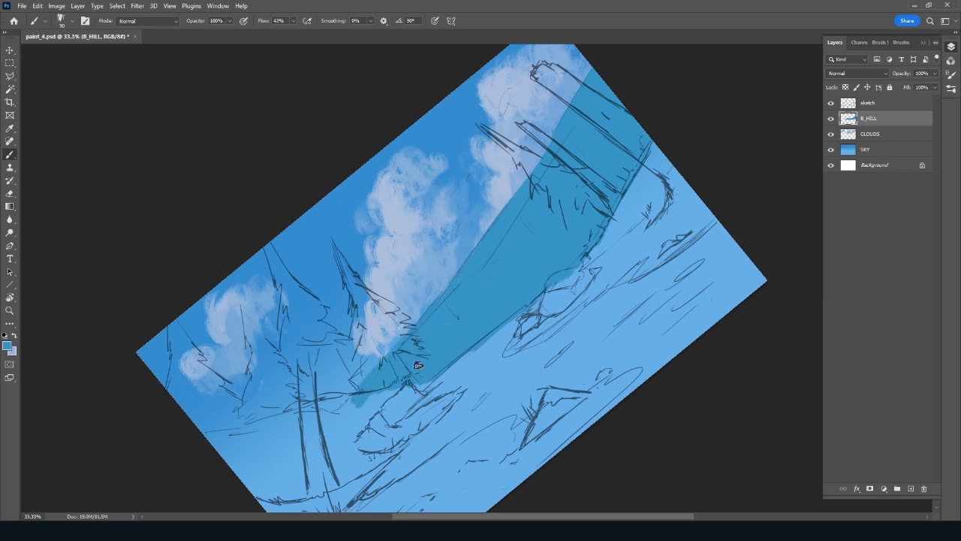
mouse_move(418, 365)
mouse_down()
mouse_move(391, 398)
mouse_move(591, 229)
mouse_up()
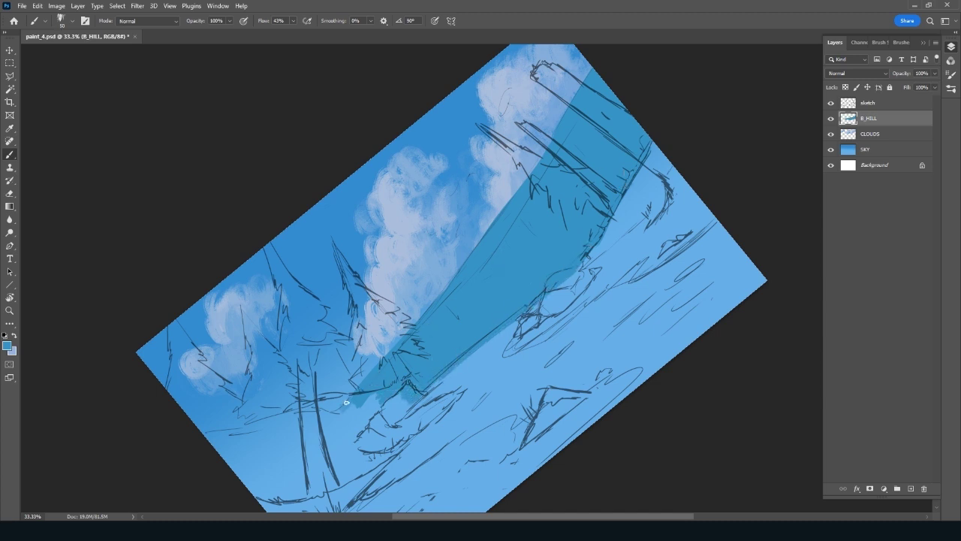
key(Escape)
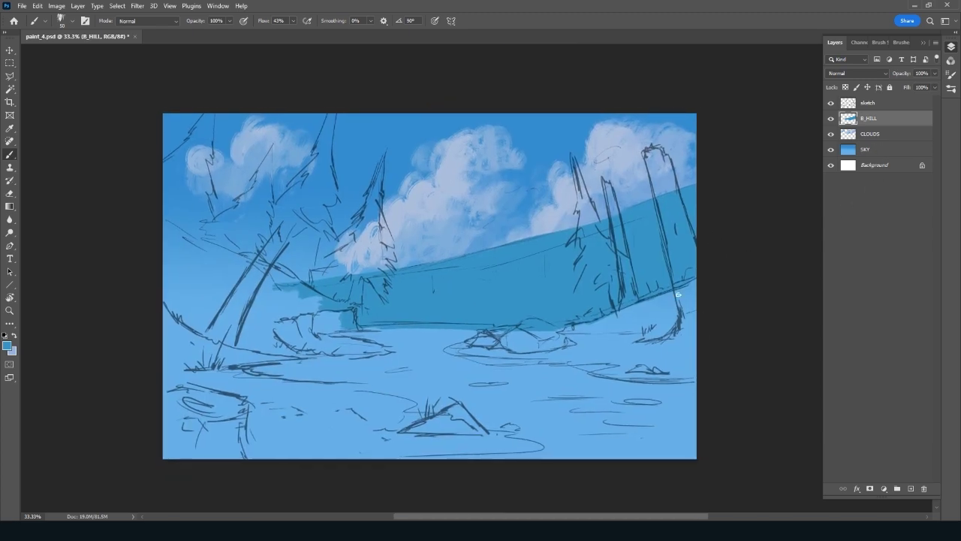
drag(715, 334, 709, 351)
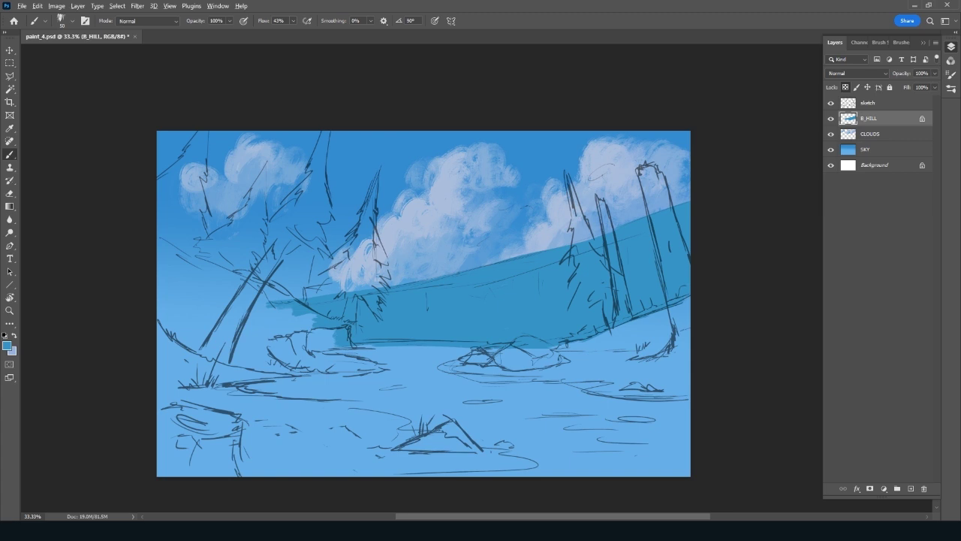
Rotate the view and add lighter cyan highlight strokes along the hill's upper edge
key(r)
drag(407, 422, 489, 413)
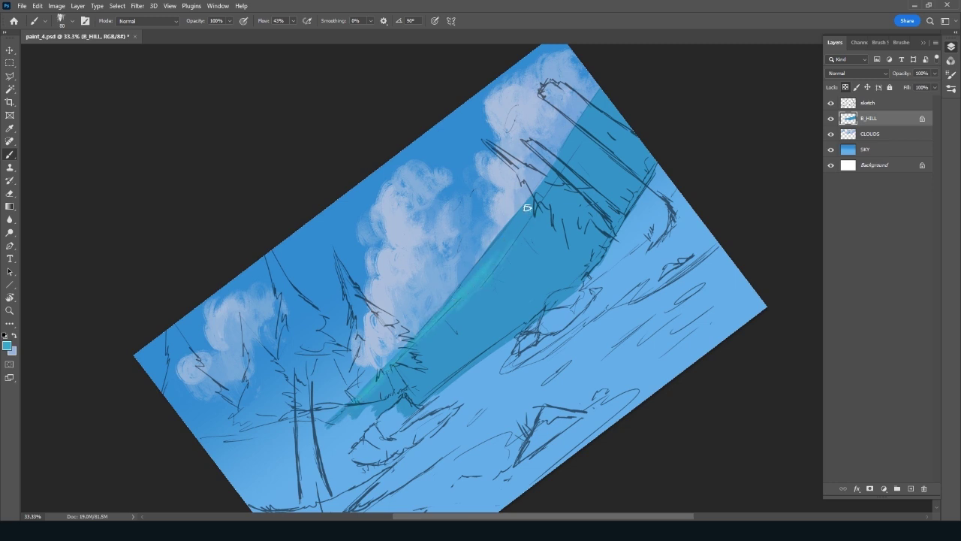
drag(527, 207, 494, 251)
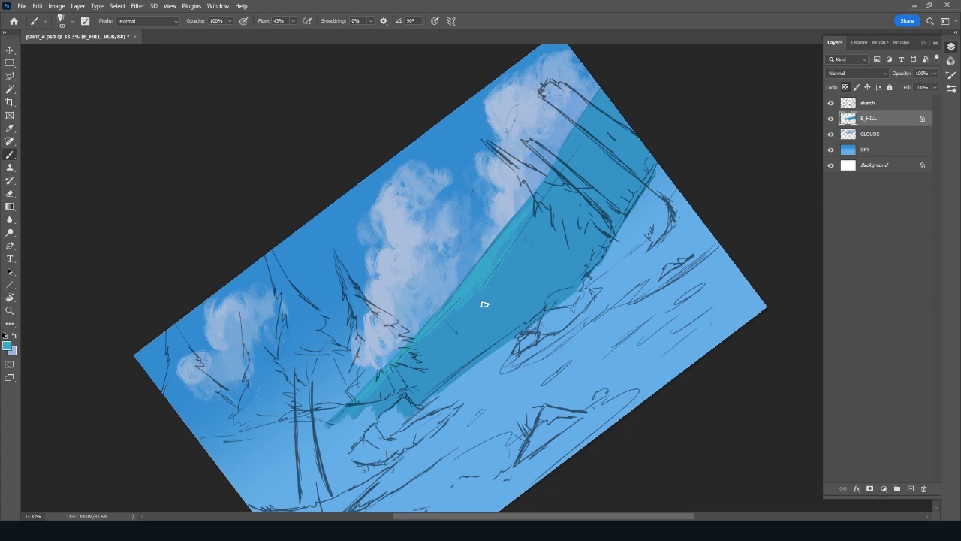
drag(527, 217, 501, 248)
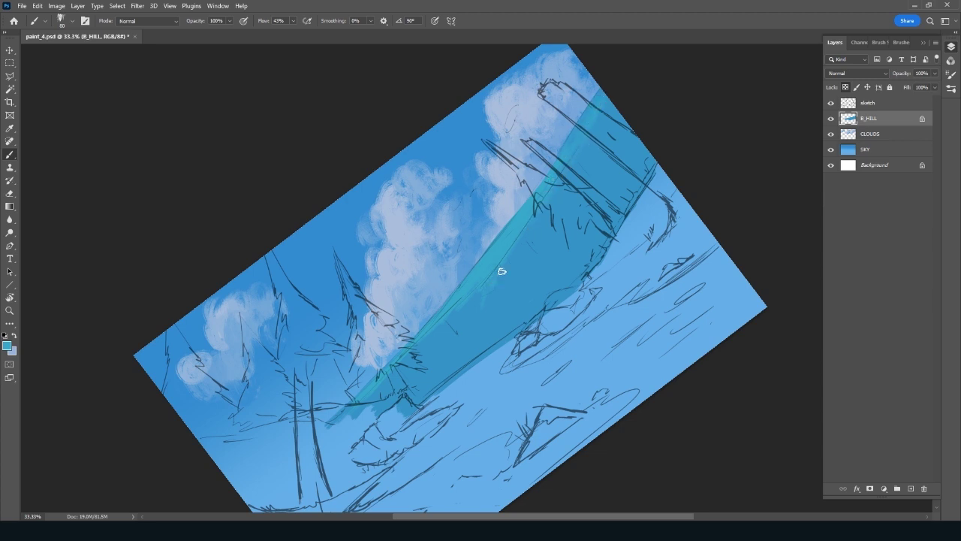
drag(495, 307, 467, 350)
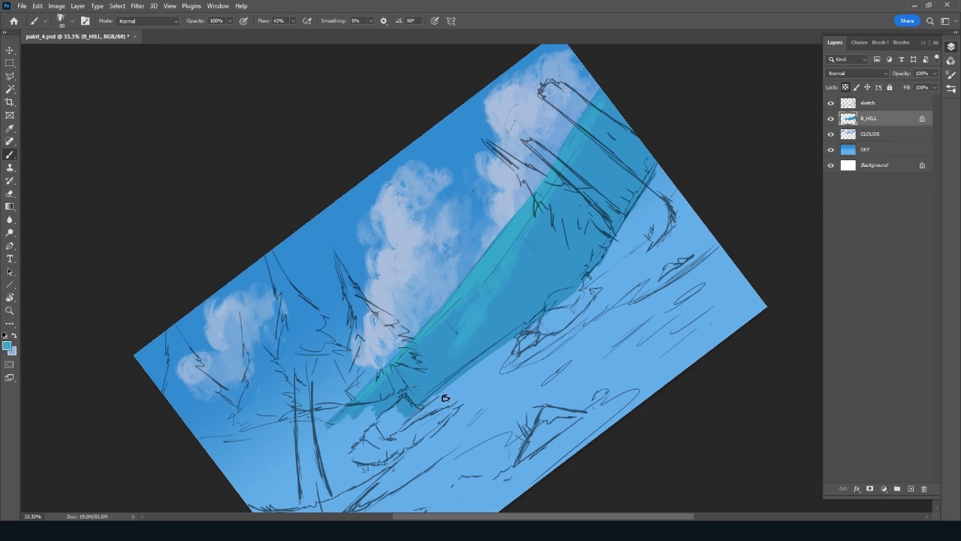
Sample a hill colour, add a faint lighter diagonal stroke across the band, and reset the view
key(alt)
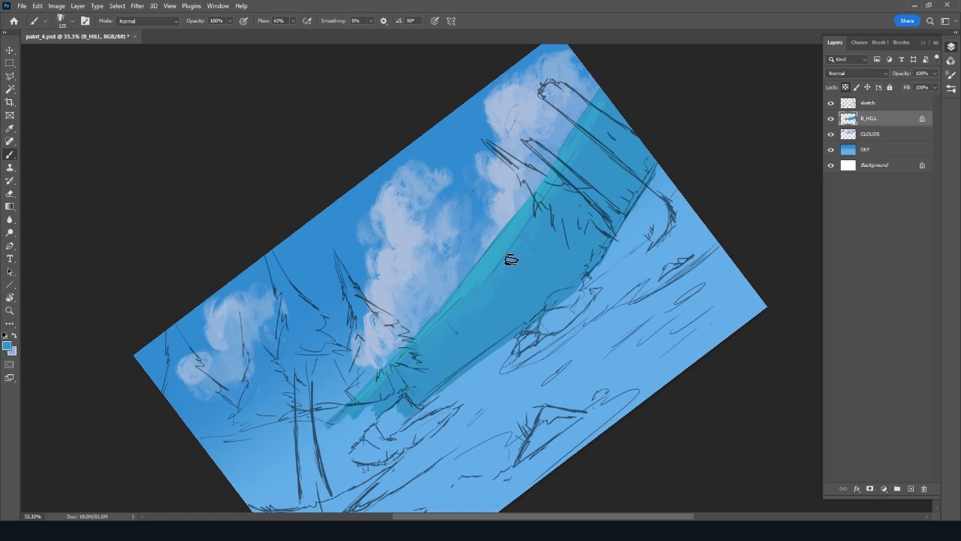
alt+click(515, 227)
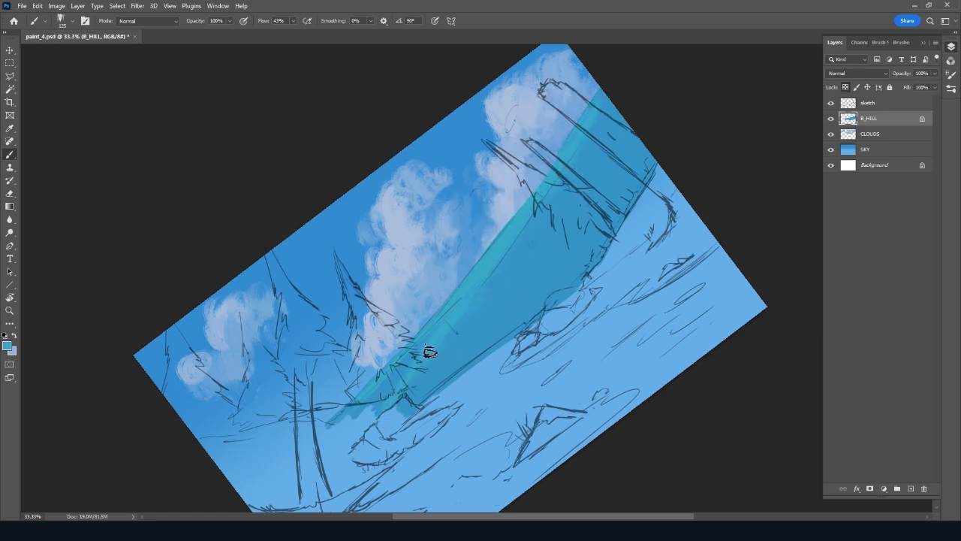
key(alt)
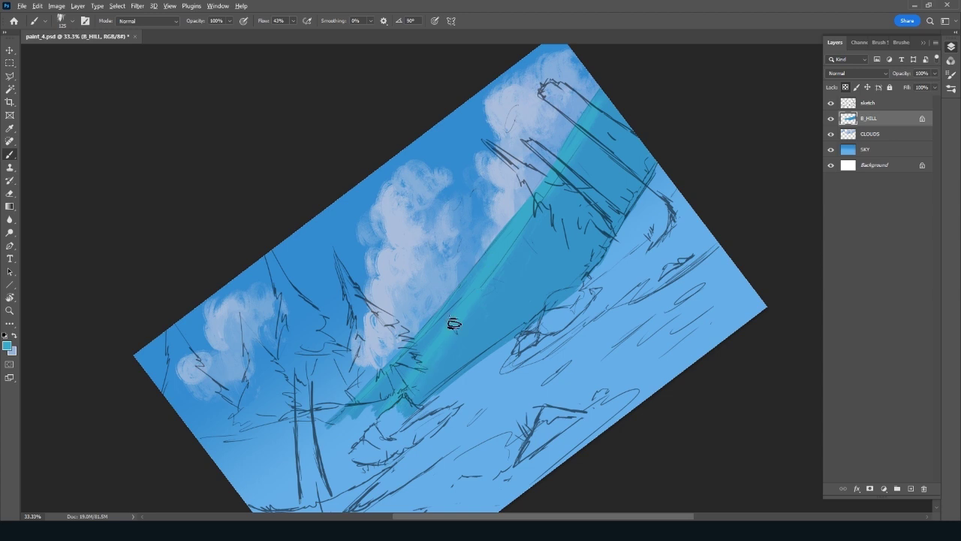
drag(544, 204, 500, 272)
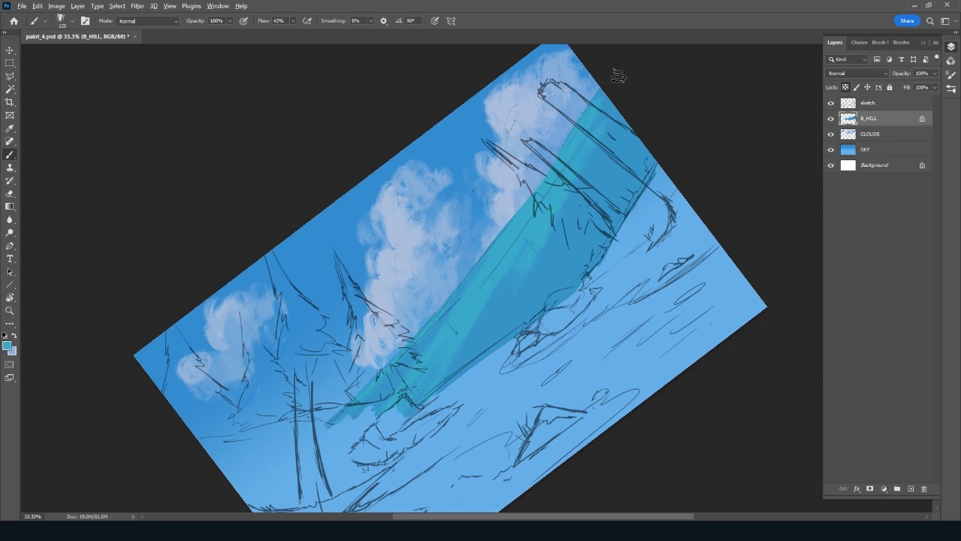
key(alt)
key(Escape)
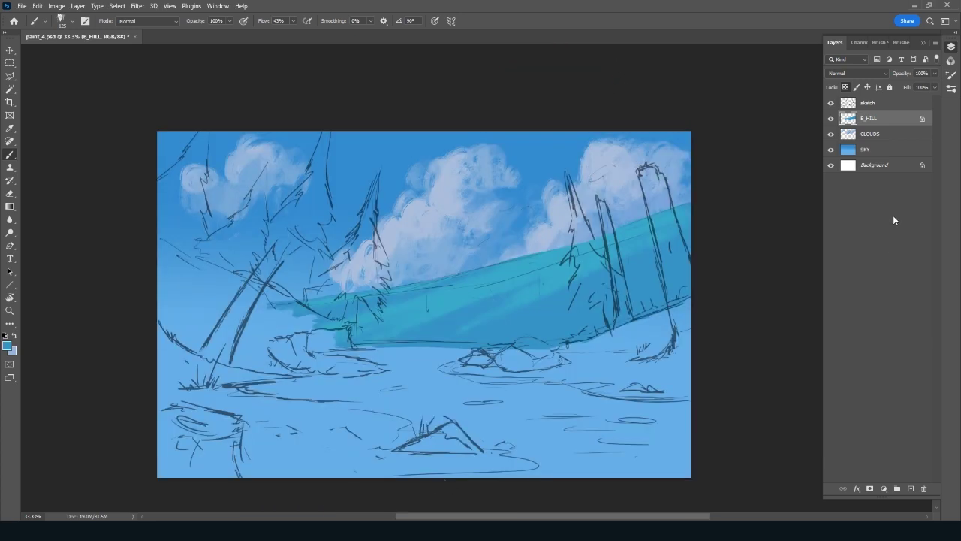
Try CLOUDS above B_HILL, cancel the transform, move it back below, and select B_HILL
drag(898, 133, 894, 112)
key(ctrl+t)
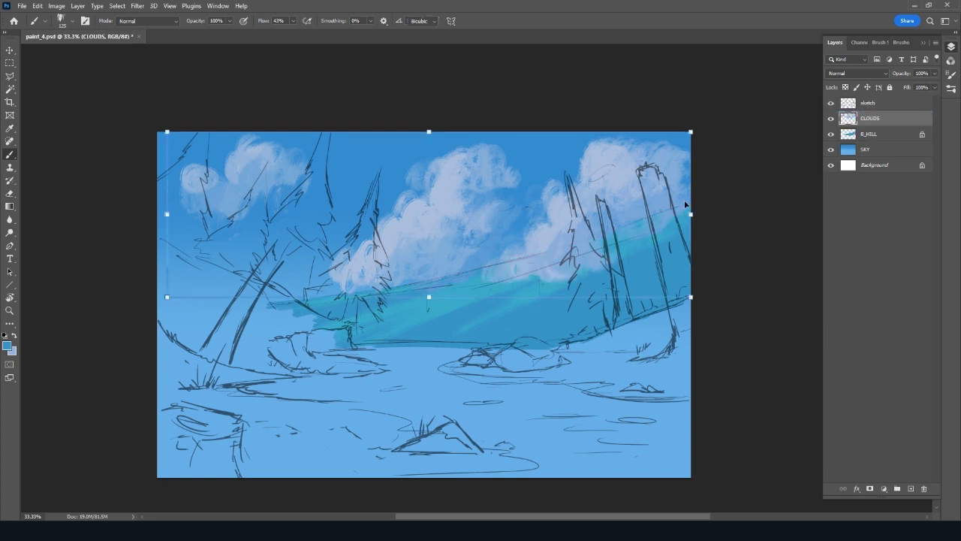
drag(675, 227, 670, 290)
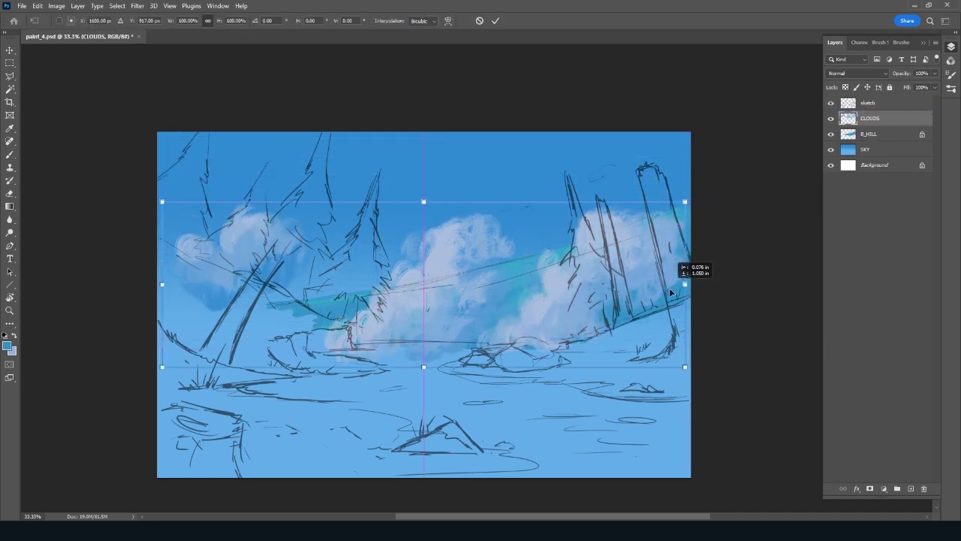
key(Escape)
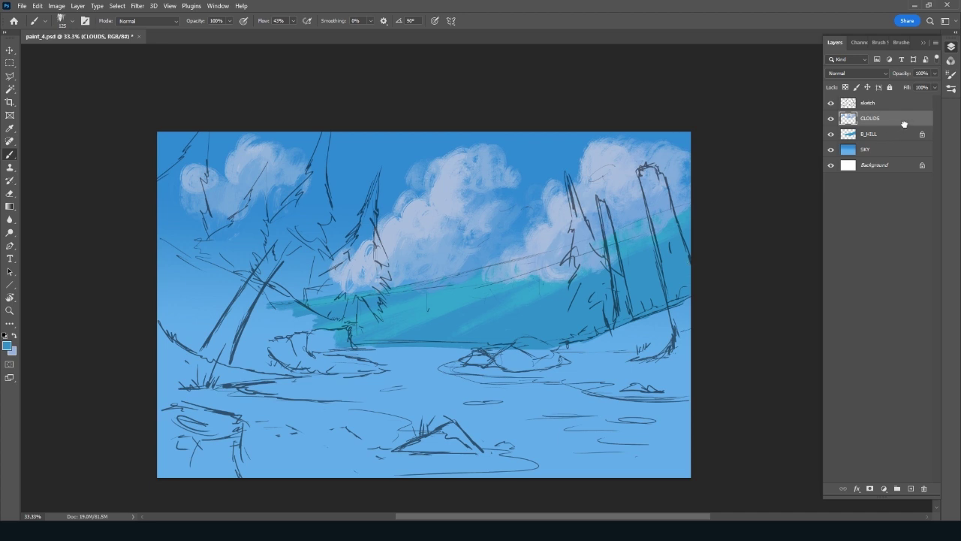
drag(904, 124, 901, 142)
drag(791, 239, 788, 272)
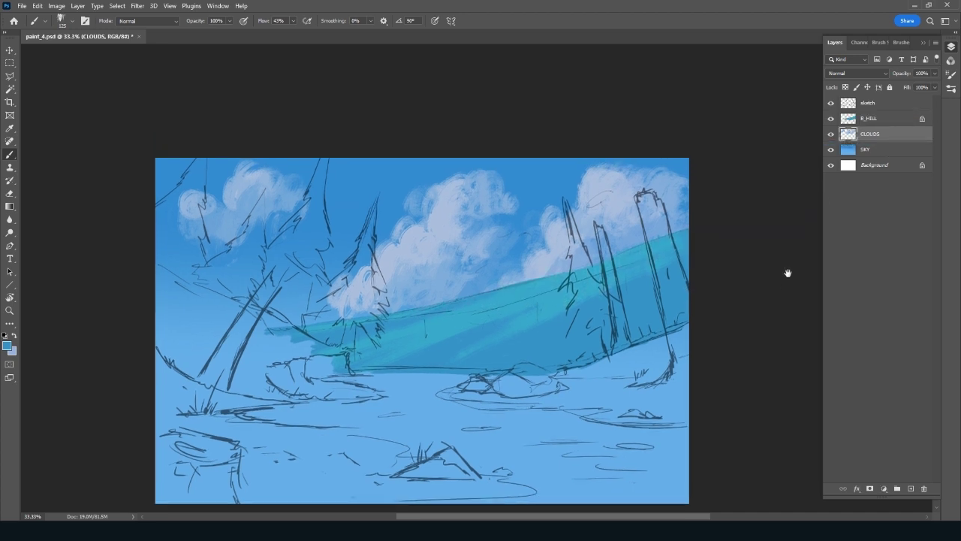
click(893, 120)
Add a new layer above B_HILL and name it B_TREES
click(910, 489)
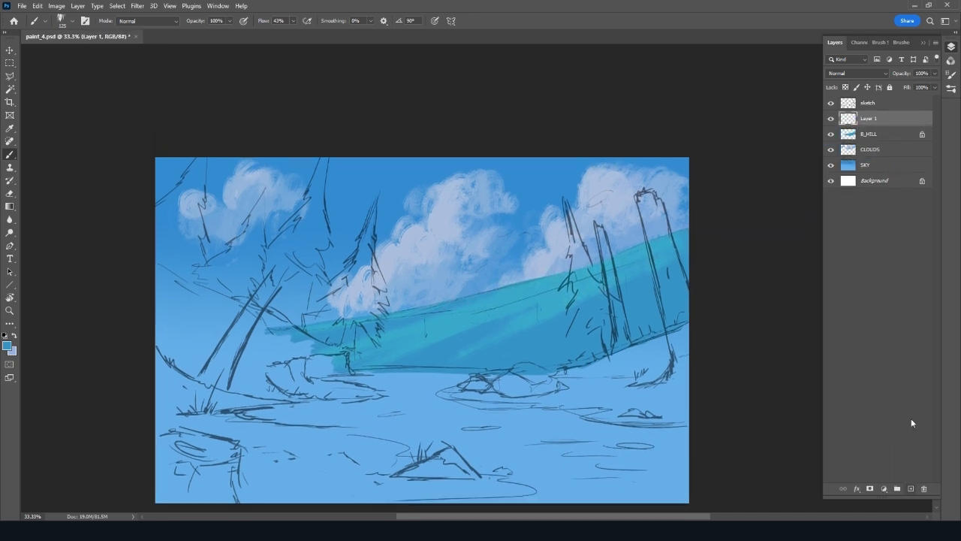
drag(770, 263, 766, 249)
double_click(871, 119)
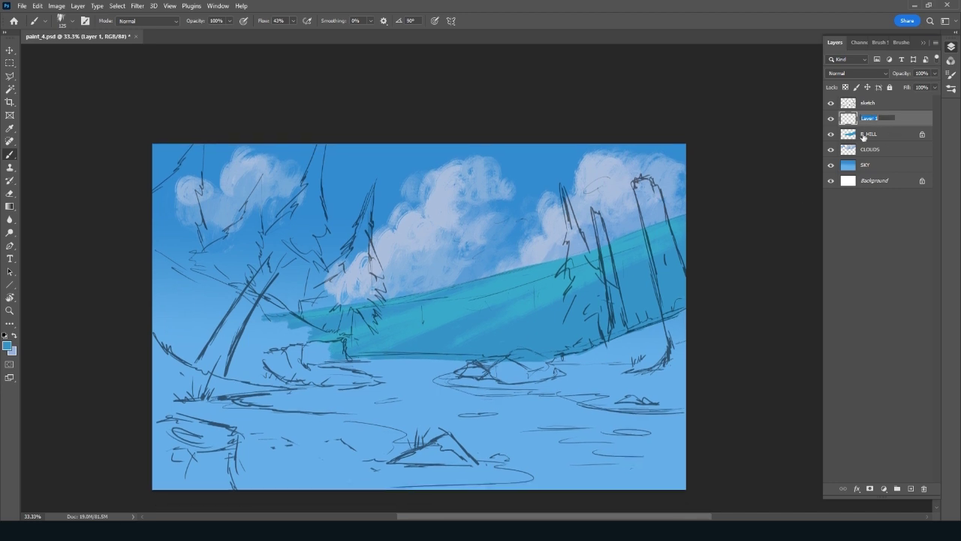
text(B_TREES)
key(Return)
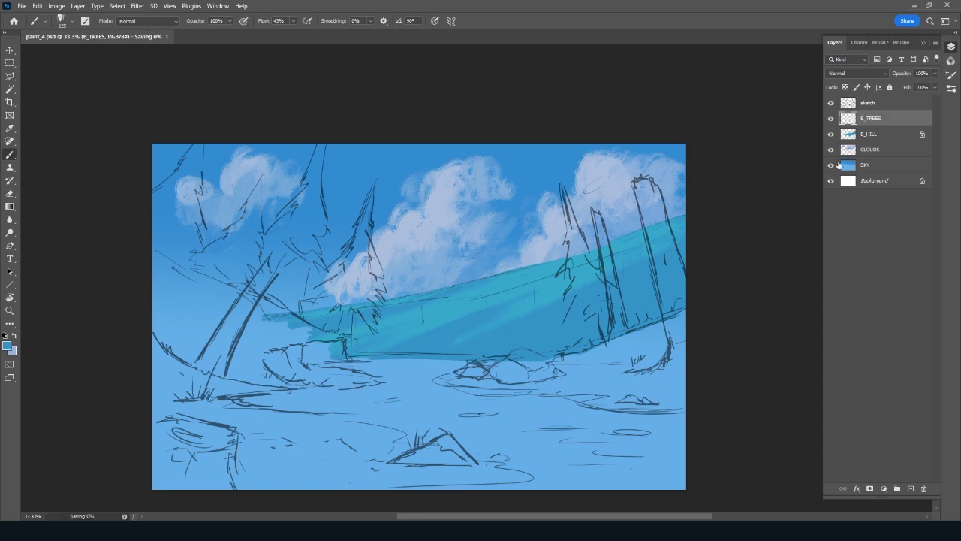
Switch the brush to Rough Inker 4 at 25 px
click(903, 43)
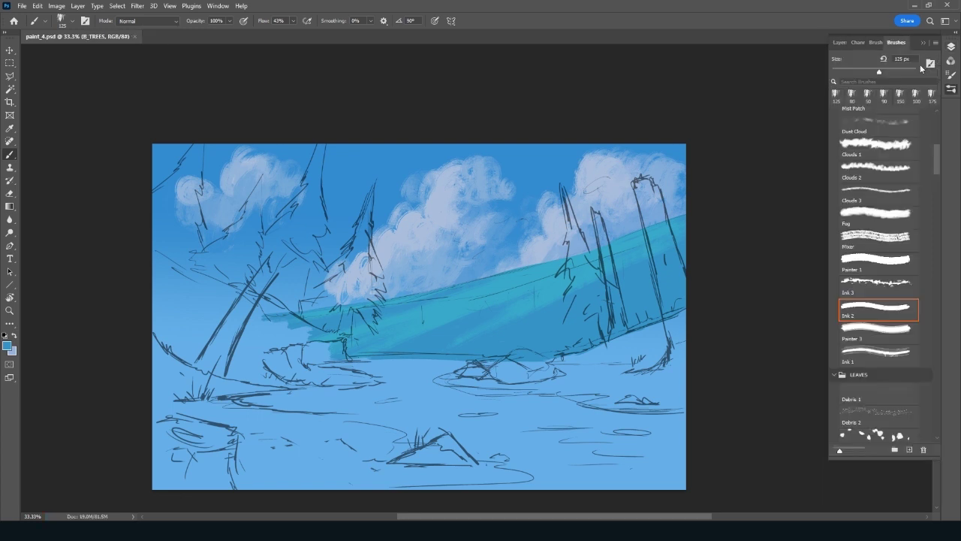
scroll(930, 141, up, 5)
click(896, 179)
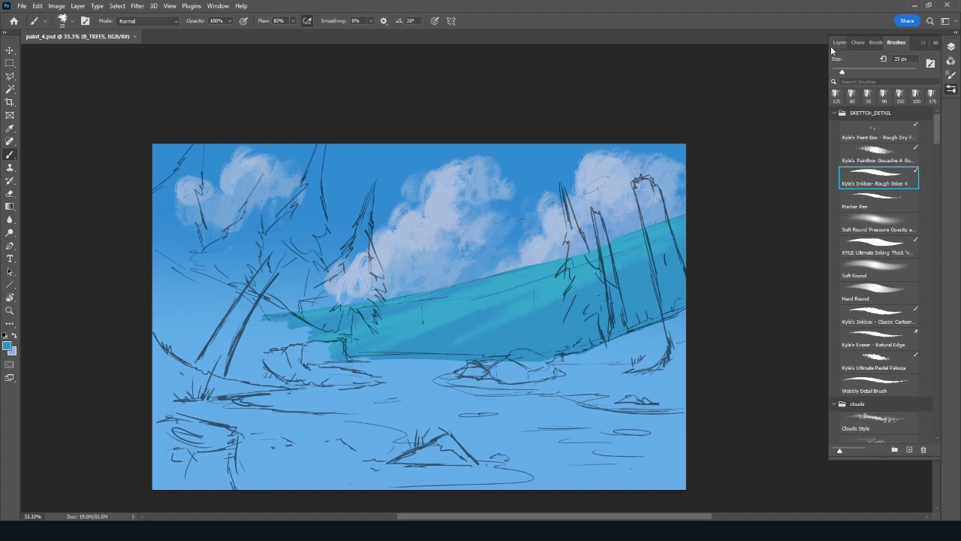
click(835, 43)
Paint the left pine's green silhouette over the sketch, rotating the view to reach angles
drag(721, 302, 744, 301)
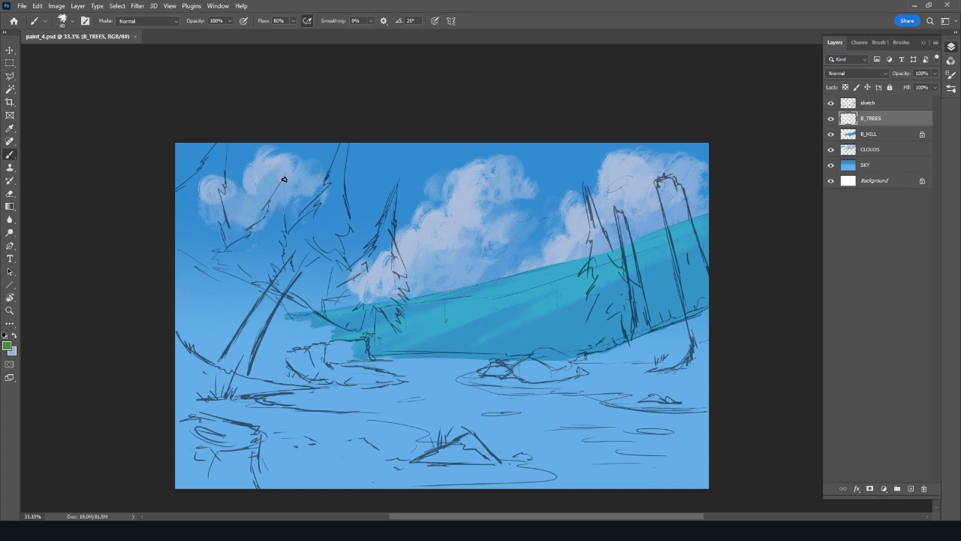
drag(283, 177, 285, 220)
drag(284, 175, 258, 207)
drag(228, 267, 274, 304)
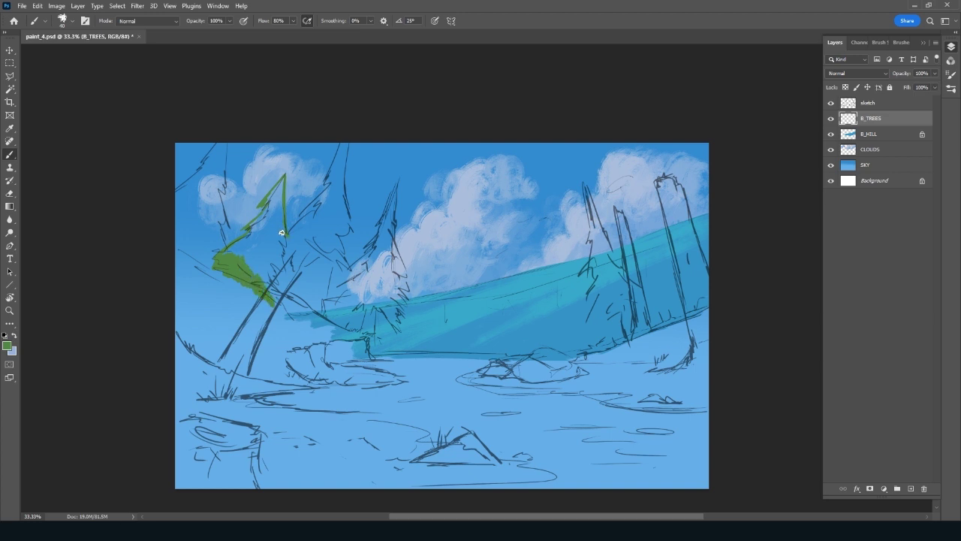
mouse_move(283, 276)
mouse_down()
mouse_move(264, 252)
mouse_move(277, 270)
mouse_up()
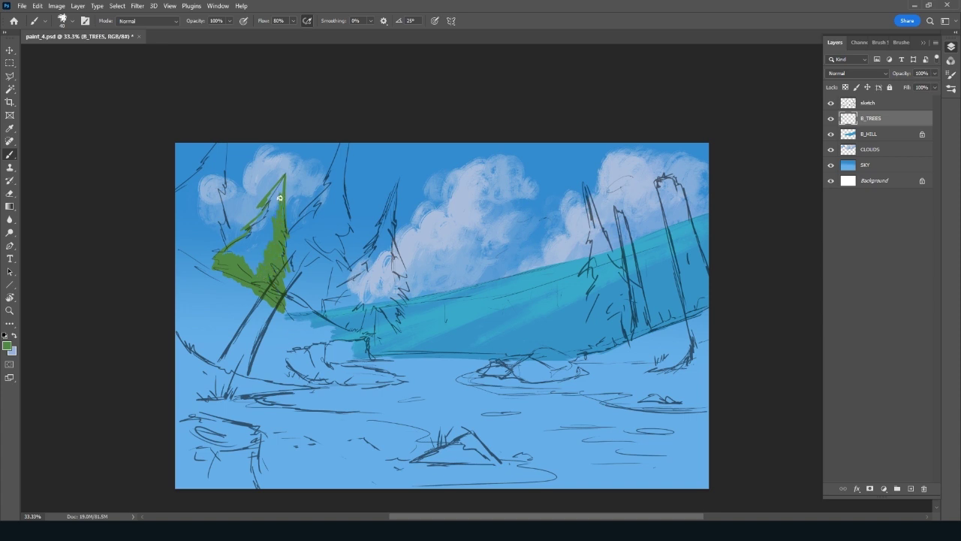
mouse_move(270, 230)
mouse_down()
mouse_move(278, 413)
mouse_move(311, 423)
mouse_up()
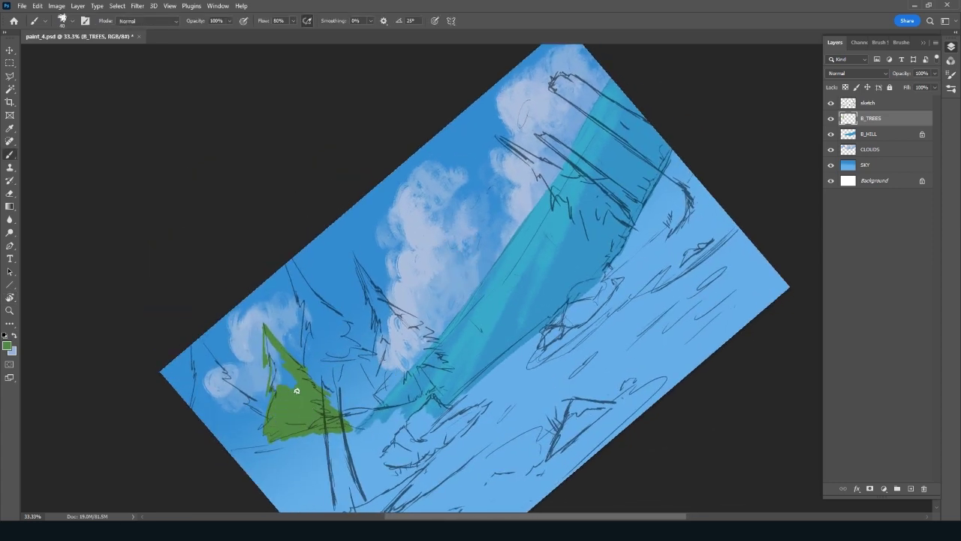
mouse_move(283, 357)
mouse_down()
mouse_move(272, 378)
mouse_move(268, 355)
mouse_up()
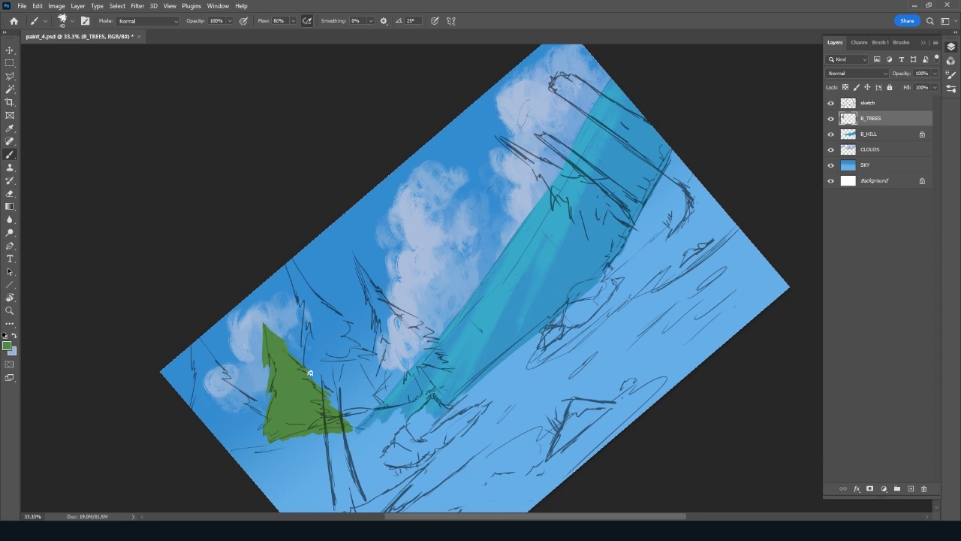
drag(271, 398, 260, 436)
Rough in the middle pine's jagged outline and the right pine's edges in green
mouse_move(372, 323)
mouse_down()
mouse_move(370, 364)
mouse_move(391, 394)
mouse_move(413, 376)
mouse_up()
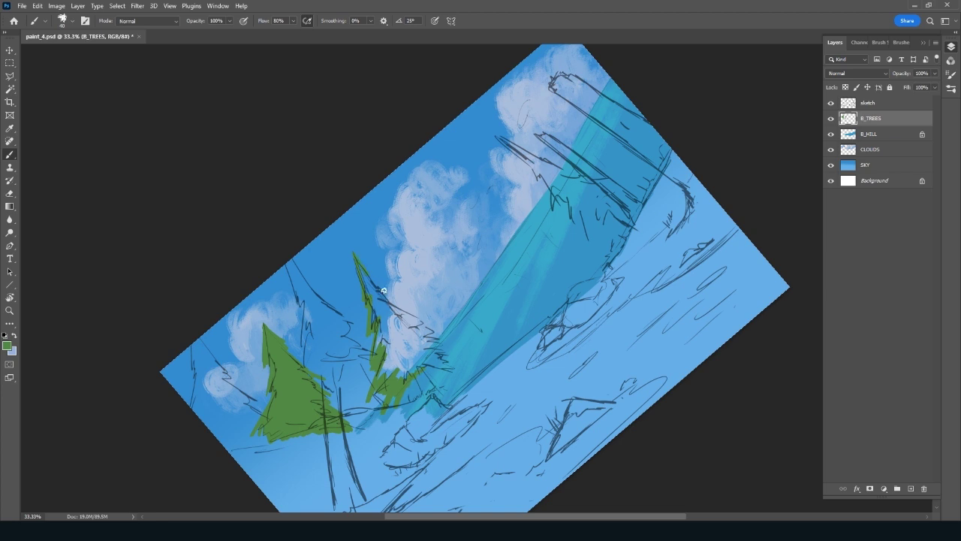
key(Escape)
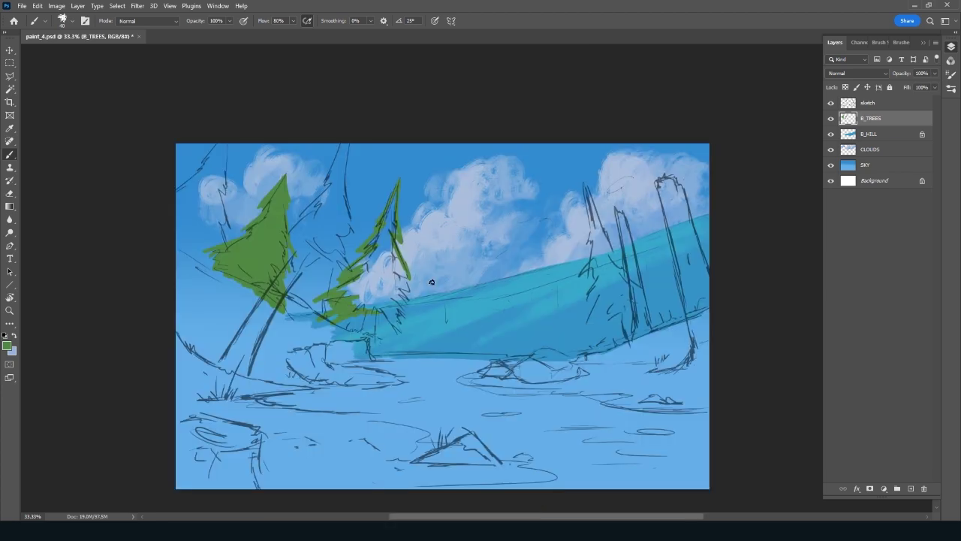
drag(432, 282, 440, 321)
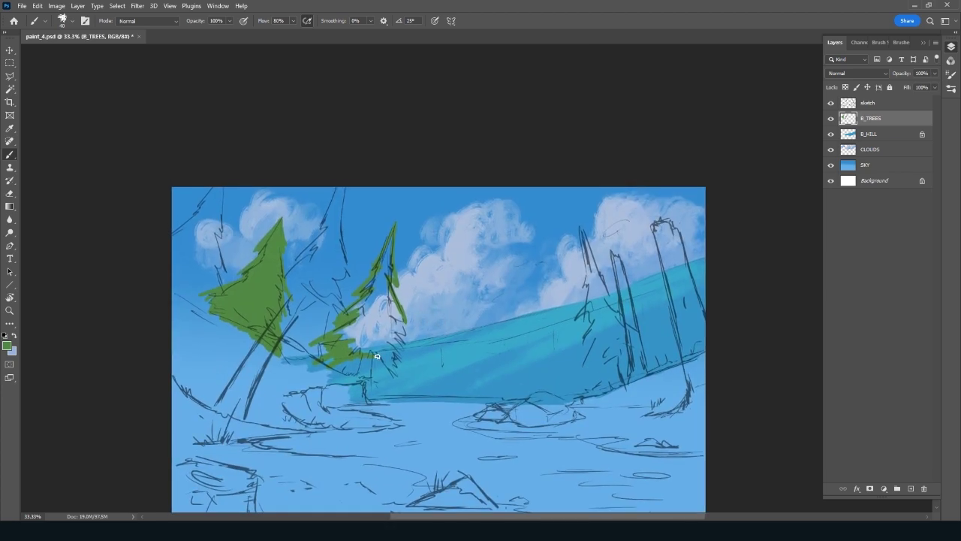
mouse_move(376, 357)
mouse_down()
mouse_move(395, 376)
mouse_move(391, 300)
mouse_up()
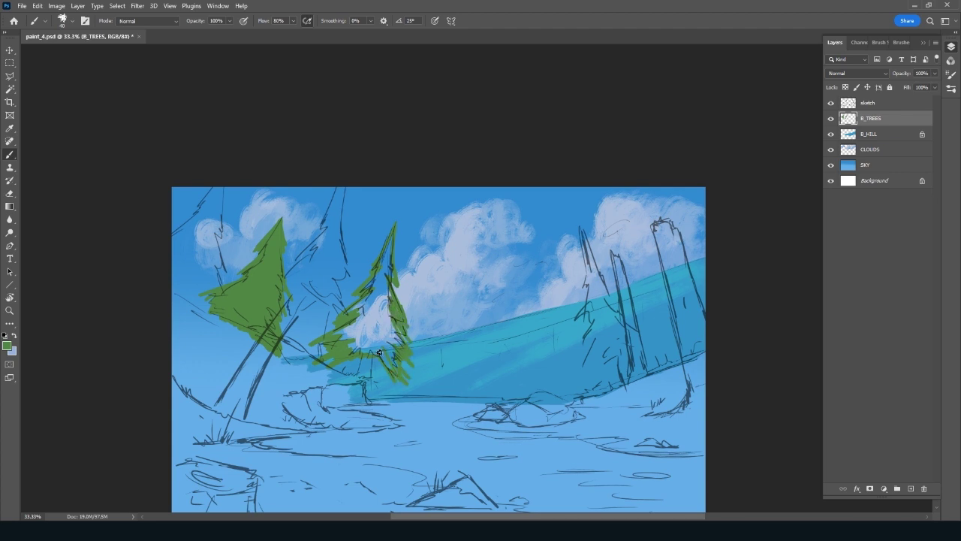
mouse_move(579, 274)
mouse_down()
mouse_move(581, 246)
mouse_move(579, 342)
mouse_up()
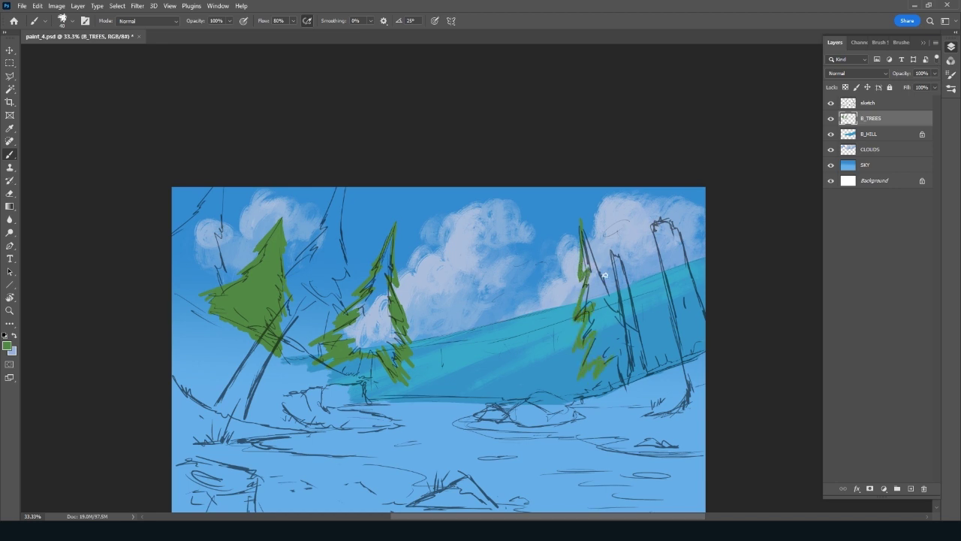
drag(598, 263, 628, 325)
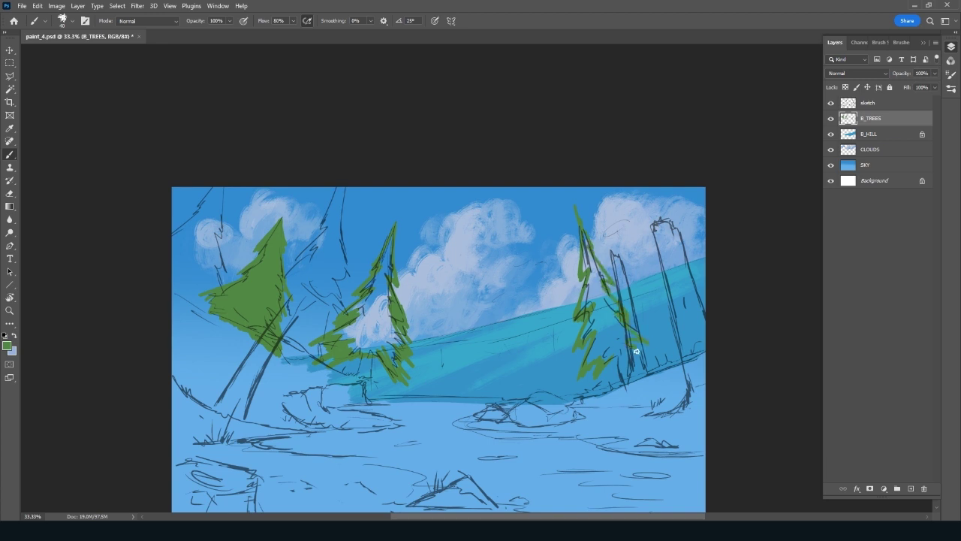
Hide the sketch lines and fill the right pine into a solid green triangle
click(830, 103)
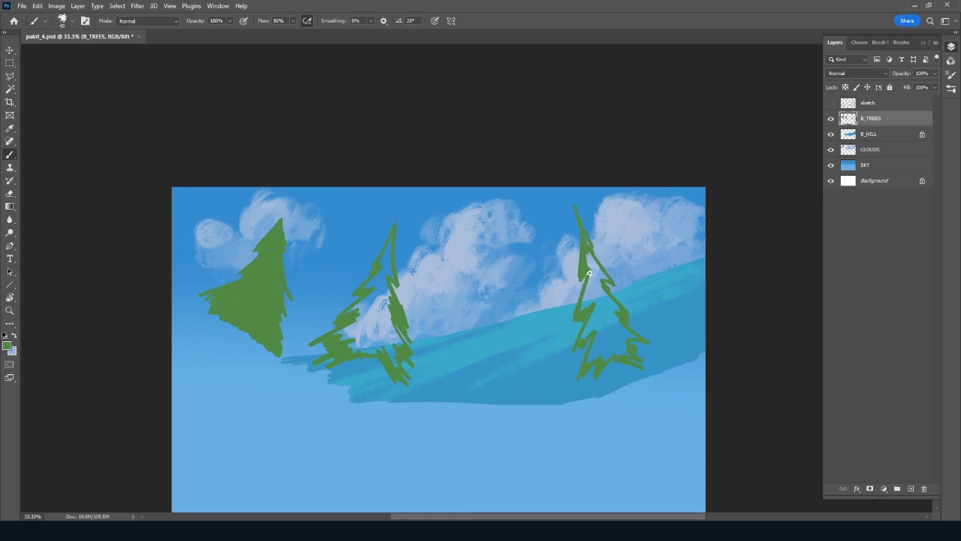
drag(586, 256, 592, 259)
mouse_move(589, 279)
mouse_down()
mouse_move(584, 310)
mouse_move(601, 293)
mouse_move(613, 306)
mouse_move(602, 299)
mouse_move(592, 313)
mouse_move(601, 342)
mouse_move(591, 349)
mouse_move(605, 358)
mouse_move(608, 332)
mouse_move(621, 353)
mouse_move(635, 341)
mouse_move(615, 315)
mouse_move(631, 352)
mouse_move(579, 310)
mouse_up()
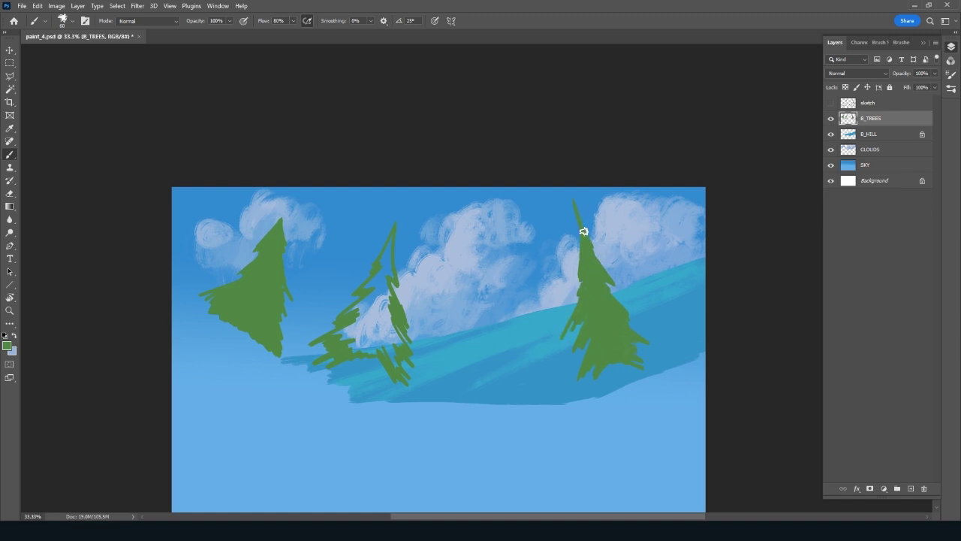
drag(573, 206, 581, 237)
Fill the middle pine's top and its left and right edges solid green
mouse_move(384, 253)
mouse_down()
mouse_move(381, 290)
mouse_move(365, 285)
mouse_move(385, 284)
mouse_move(401, 343)
mouse_move(386, 331)
mouse_move(392, 360)
mouse_move(388, 344)
mouse_move(358, 347)
mouse_move(332, 333)
mouse_move(371, 287)
mouse_move(365, 322)
mouse_move(377, 295)
mouse_move(383, 323)
mouse_up()
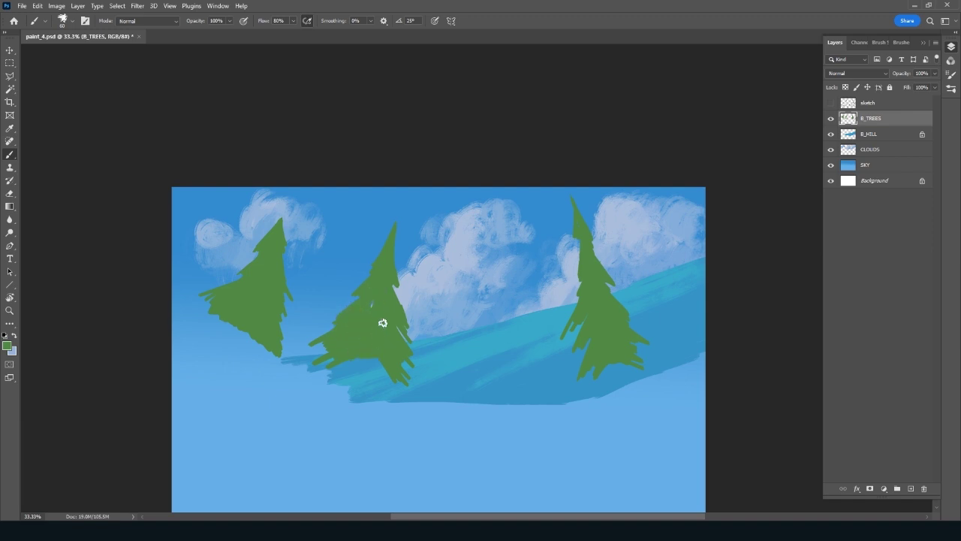
drag(368, 285, 354, 305)
drag(393, 246, 385, 274)
mouse_move(410, 338)
mouse_down()
mouse_move(397, 330)
mouse_move(408, 361)
mouse_move(322, 367)
mouse_up()
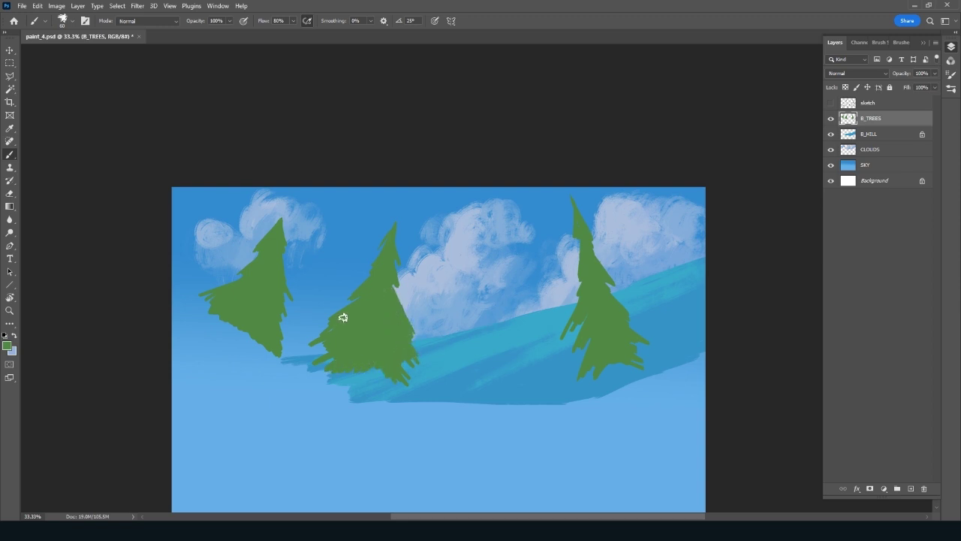
mouse_move(328, 331)
mouse_down()
mouse_move(318, 348)
mouse_move(345, 366)
mouse_up()
Show the sketch again and add a new layer named TRUNKS above the hill
click(830, 103)
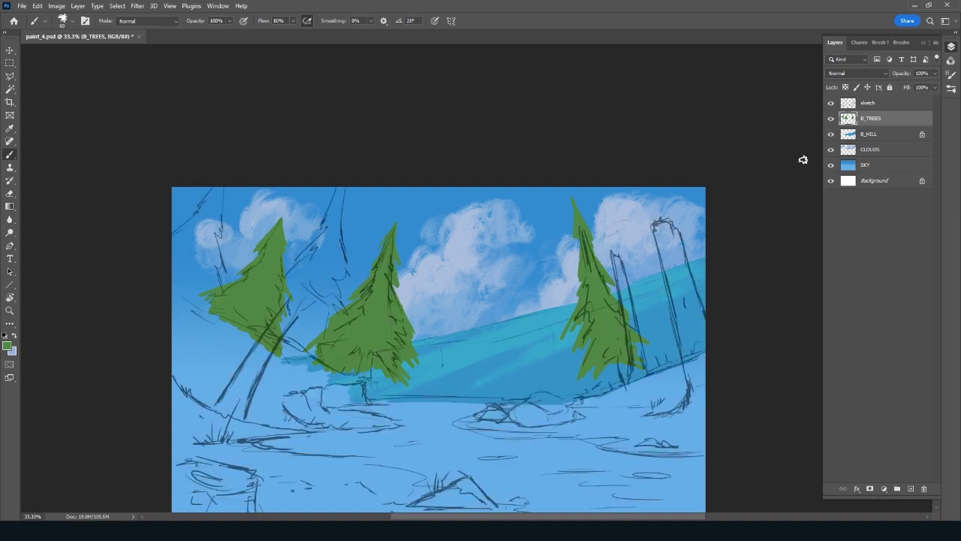
drag(731, 307, 743, 317)
click(910, 488)
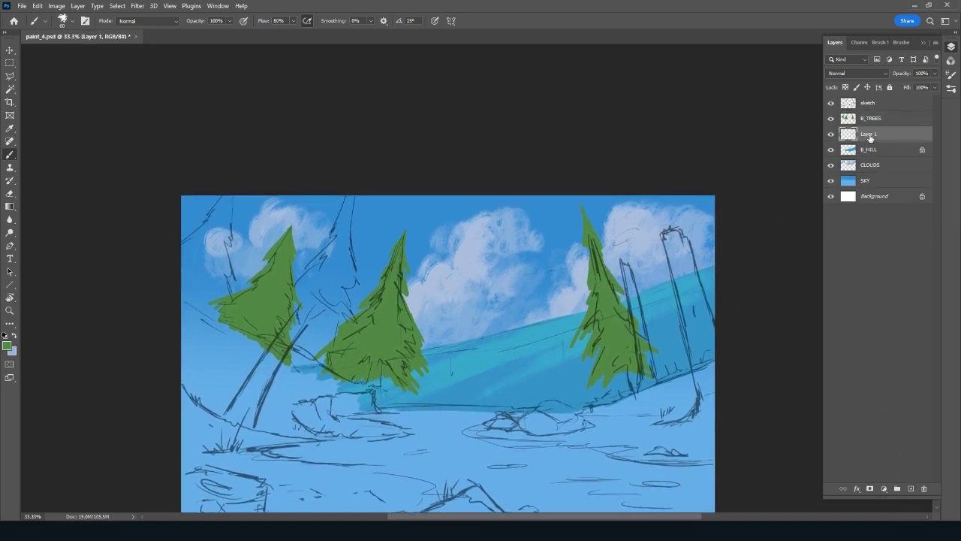
double_click(869, 135)
text(TRUNKS)
key(Return)
Paint brown trunks under the middle and right pines, then select B_TREES
mouse_move(371, 384)
mouse_down()
mouse_move(369, 398)
mouse_move(375, 369)
mouse_move(378, 410)
mouse_up()
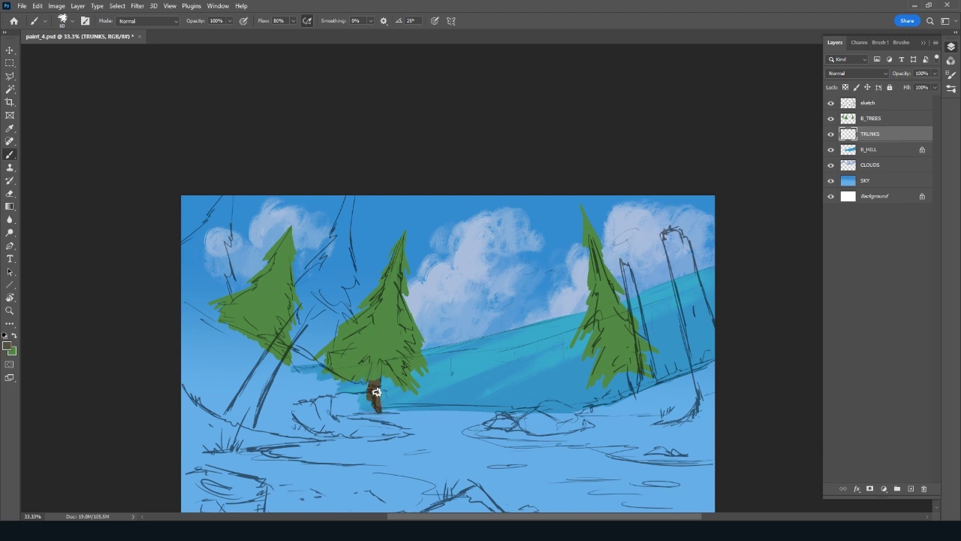
drag(626, 365, 647, 402)
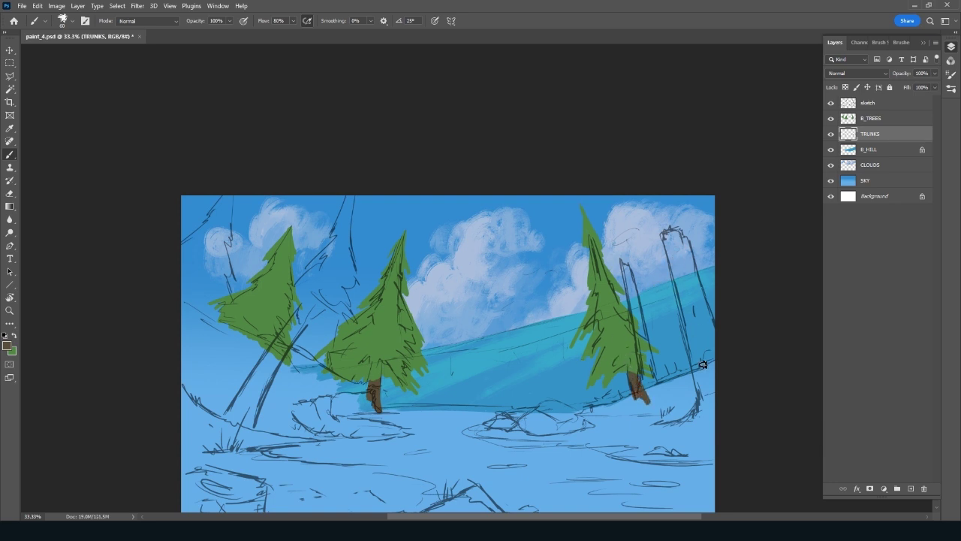
click(896, 122)
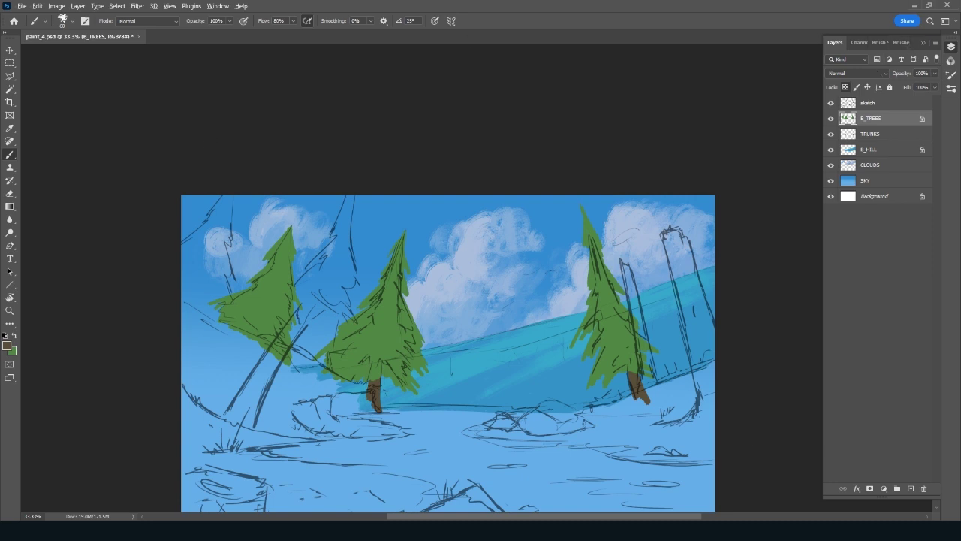
Set the gradient's colour stop to a slightly darker version of the trees' sampled green
alt+click(376, 315)
key(g)
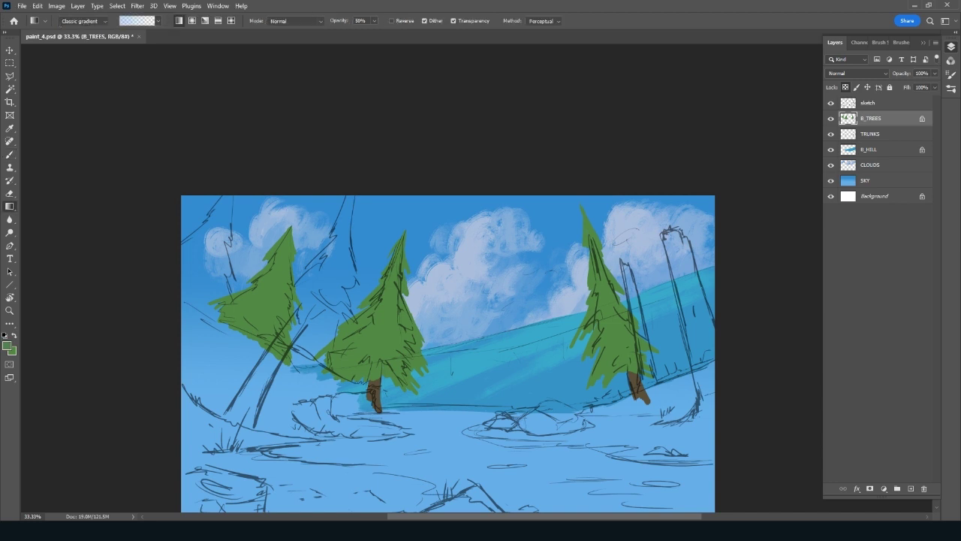
click(140, 21)
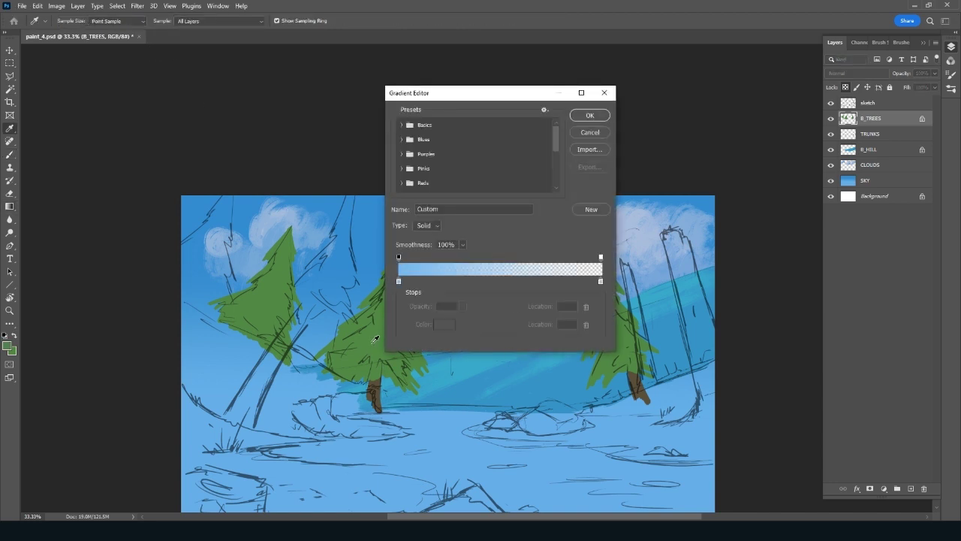
click(399, 282)
click(444, 325)
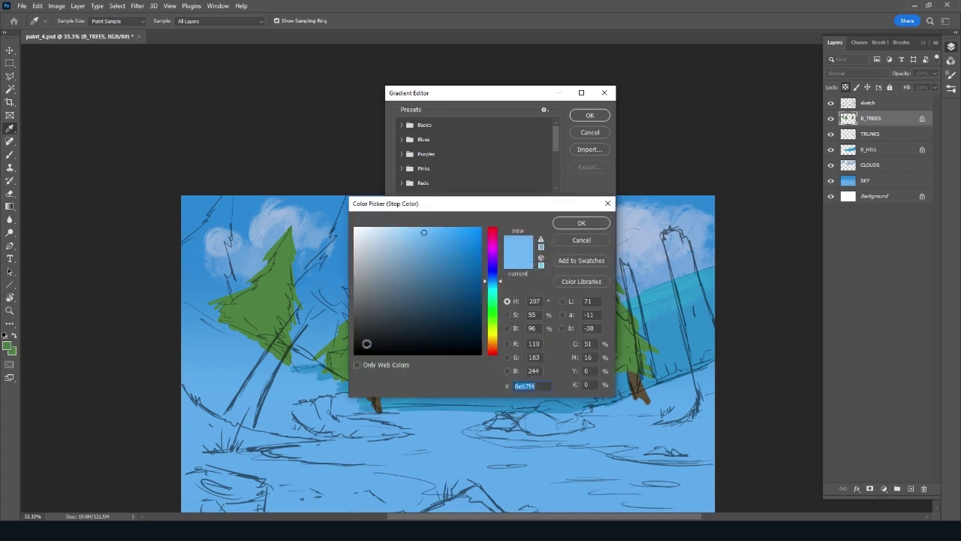
drag(471, 214, 587, 194)
click(372, 338)
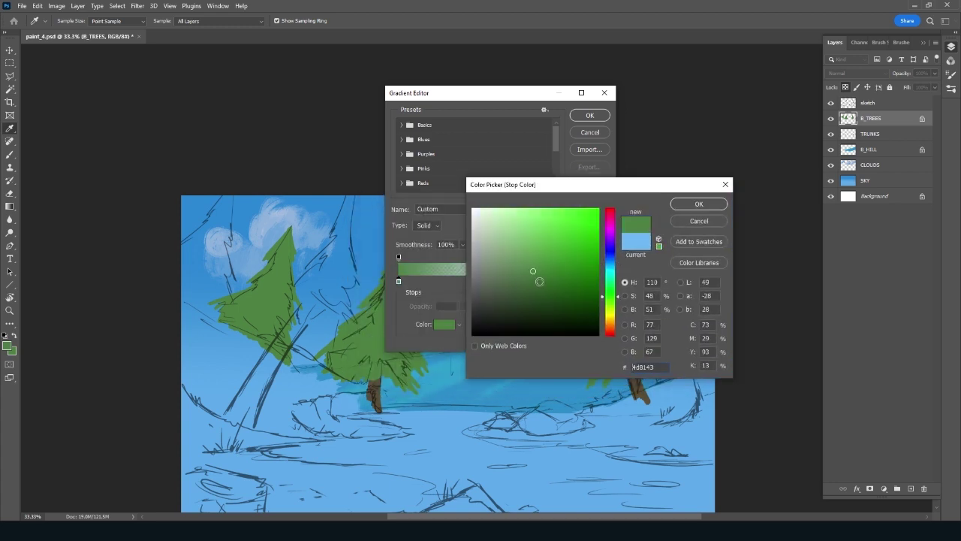
click(536, 278)
click(699, 204)
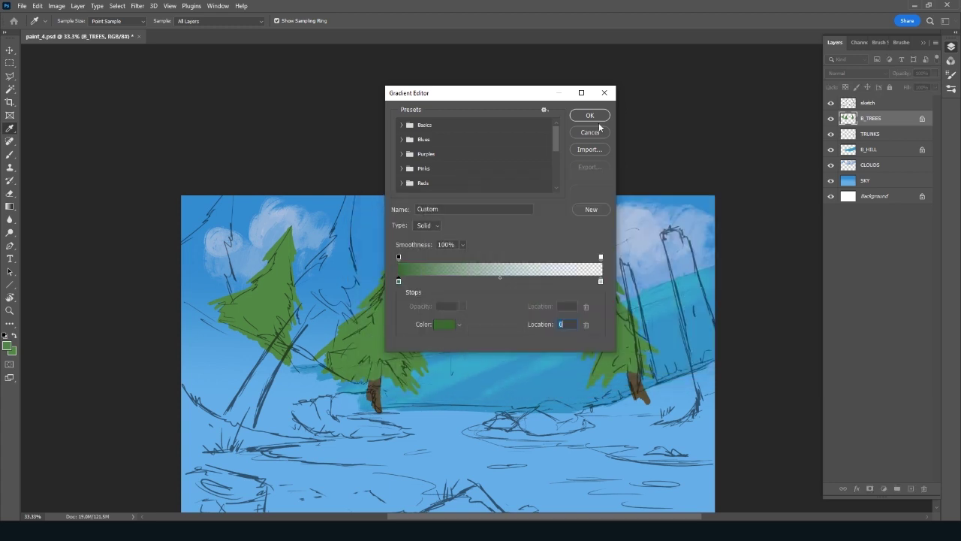
click(590, 115)
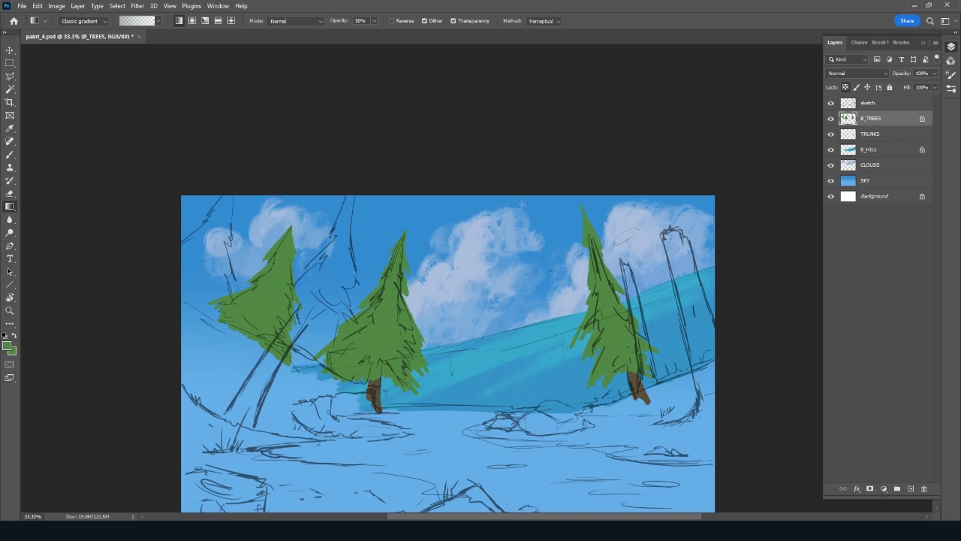
Drag the green gradient at full opacity to darken the trees' lower parts
drag(505, 269, 508, 132)
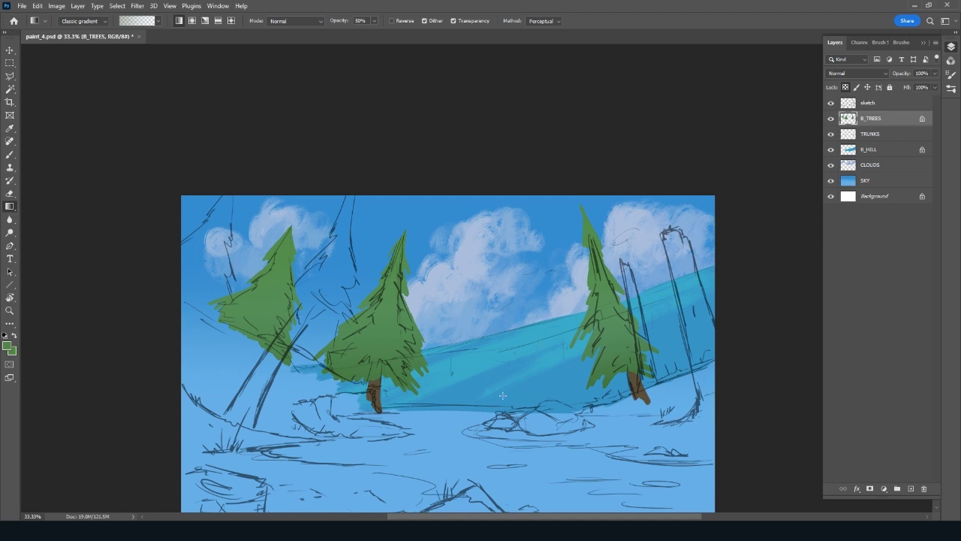
key(0)
drag(492, 376, 490, 342)
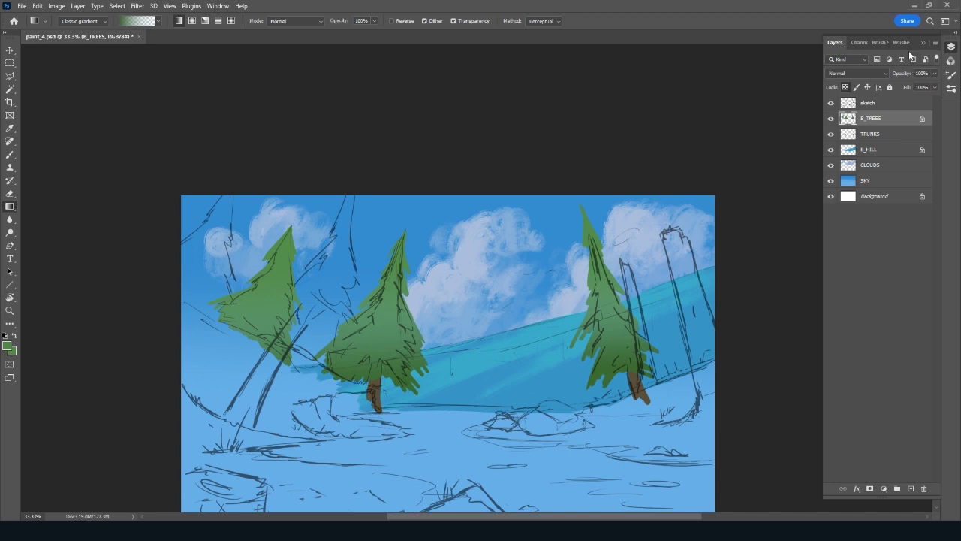
key(F5)
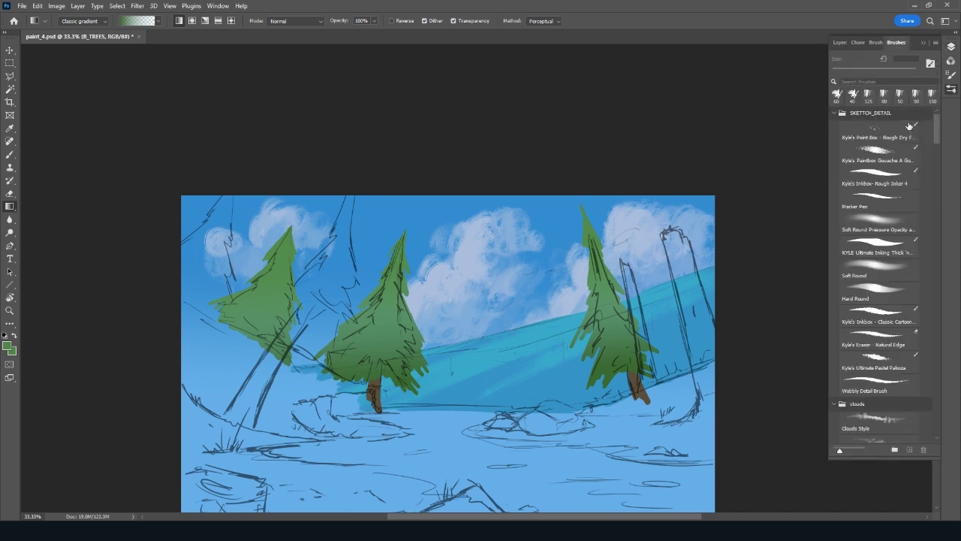
Drag another gradient up the trees to deepen the dark base, and choose Rough Inker 4
click(839, 43)
drag(502, 394, 509, 105)
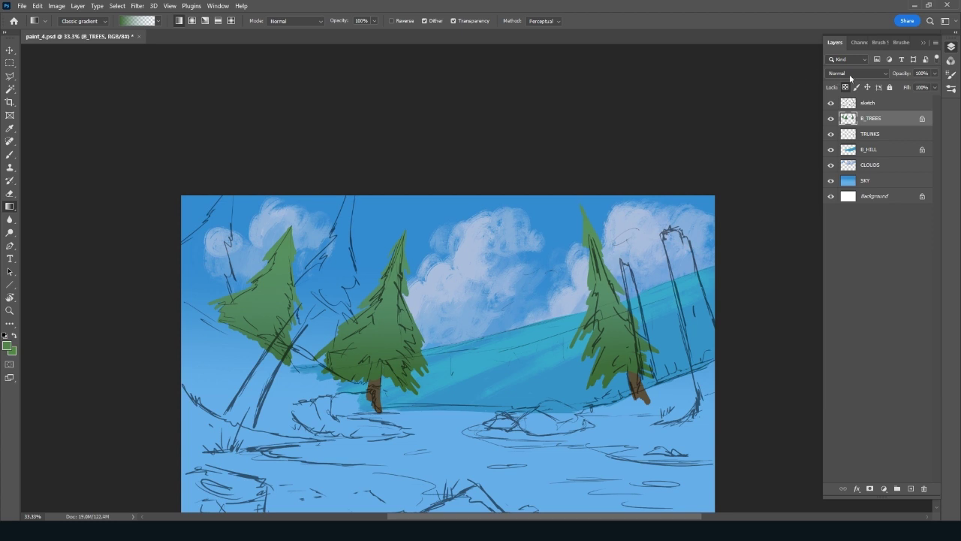
click(899, 42)
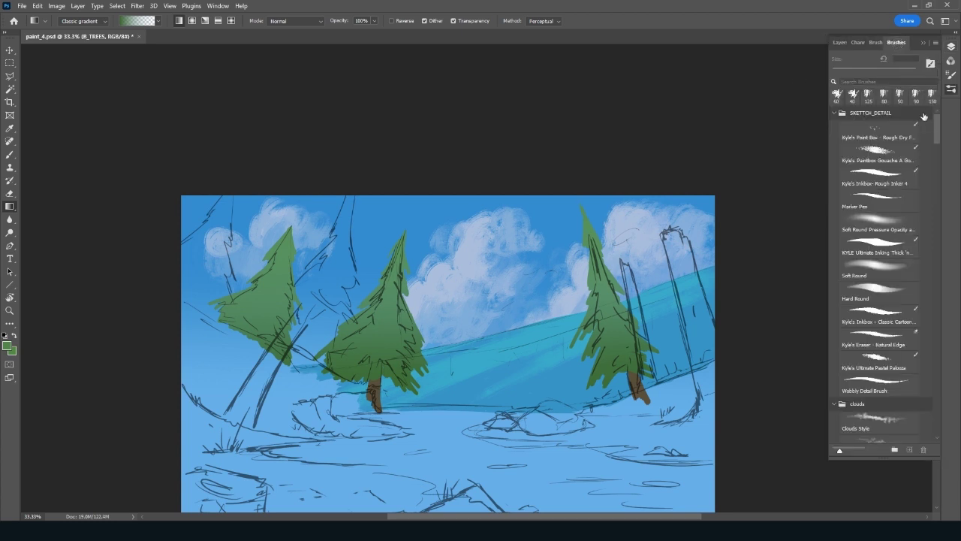
click(893, 185)
Swap the colours and rotate the canvas view about 45° for painting
key(F7)
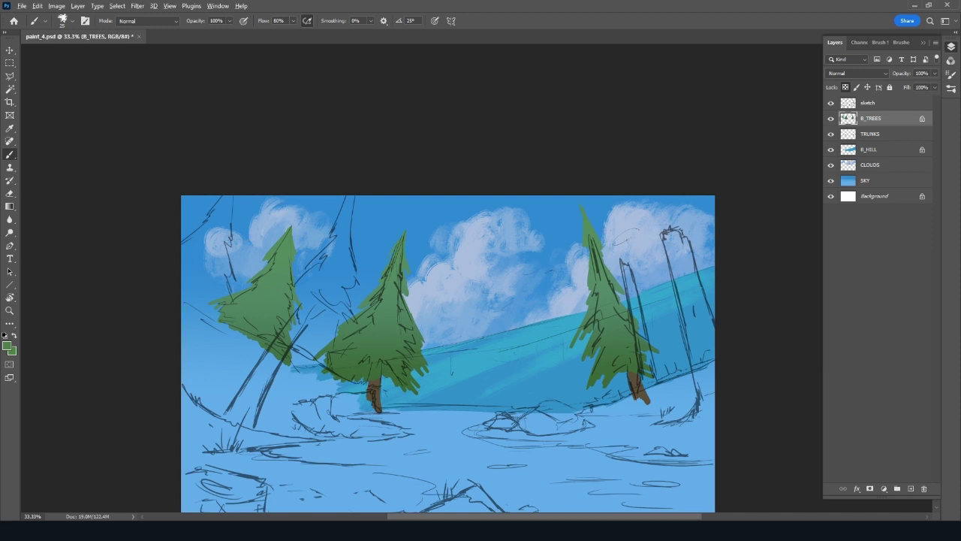
key(x)
key(x)
key(x)
key(r)
drag(356, 452, 467, 433)
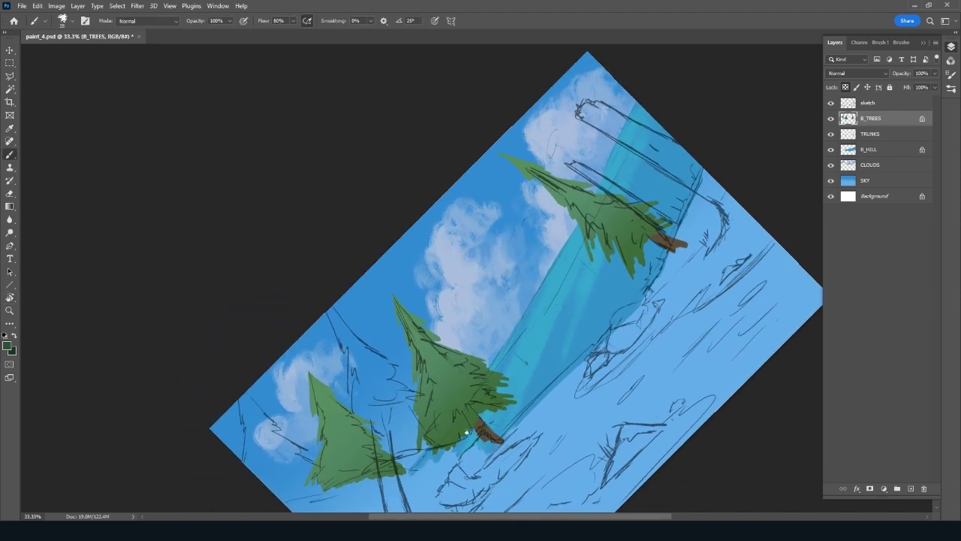
Create a DETAILS layer clipped to B_TREES and pick a darker shading green
click(911, 488)
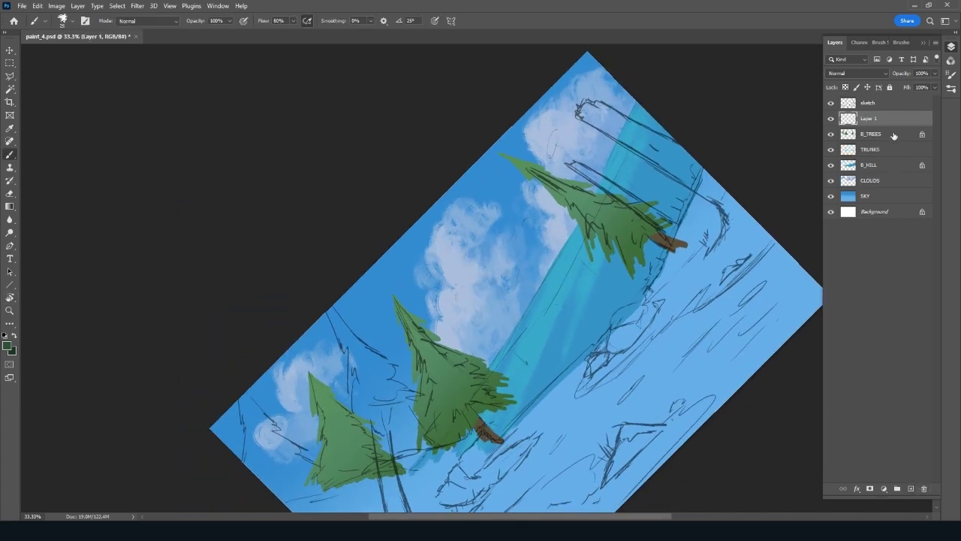
alt+click(885, 126)
double_click(877, 119)
text(DE)
text(TAILS)
key(Return)
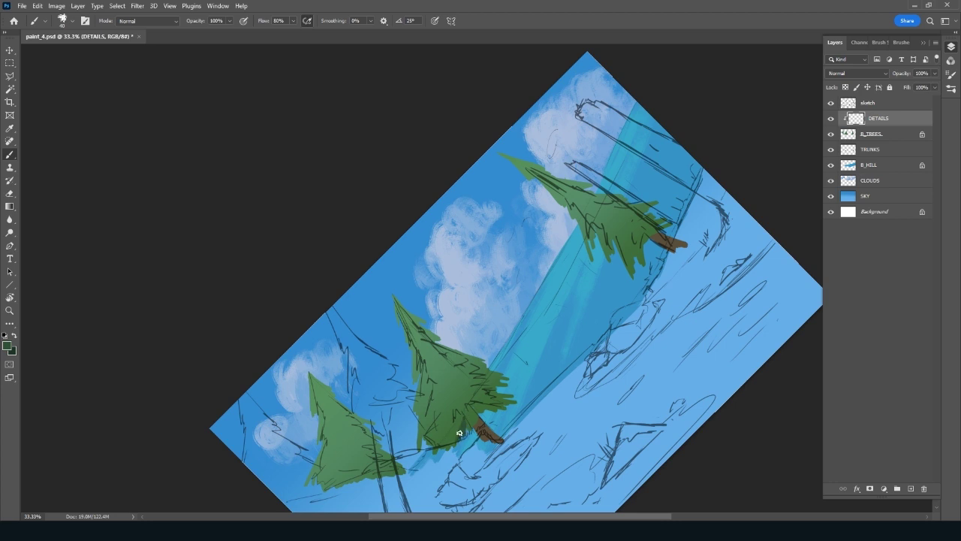
alt+click(464, 426)
Brush dark needle strokes across the middle pine's lower branches, then hide the sketch lines
mouse_move(463, 426)
mouse_down()
mouse_move(449, 445)
mouse_move(463, 420)
mouse_move(458, 434)
mouse_move(466, 418)
mouse_move(459, 431)
mouse_move(562, 395)
mouse_move(571, 359)
mouse_move(557, 371)
mouse_move(569, 428)
mouse_move(556, 359)
mouse_move(560, 370)
mouse_up()
key(r)
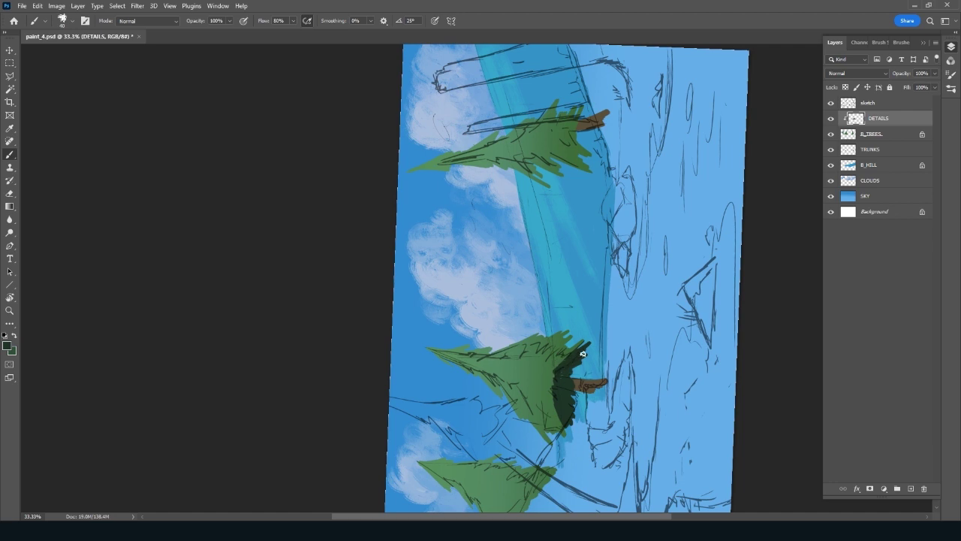
alt+click(561, 335)
click(830, 102)
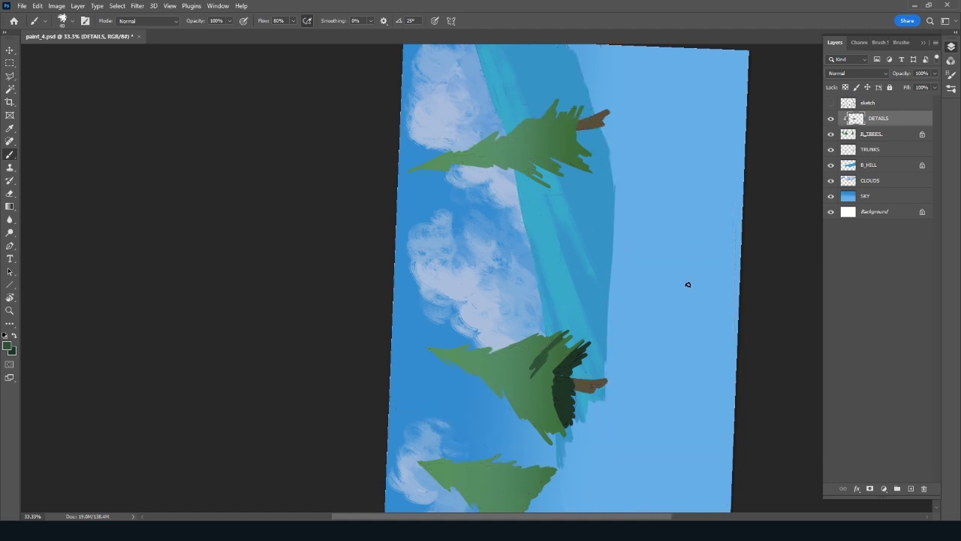
key(Escape)
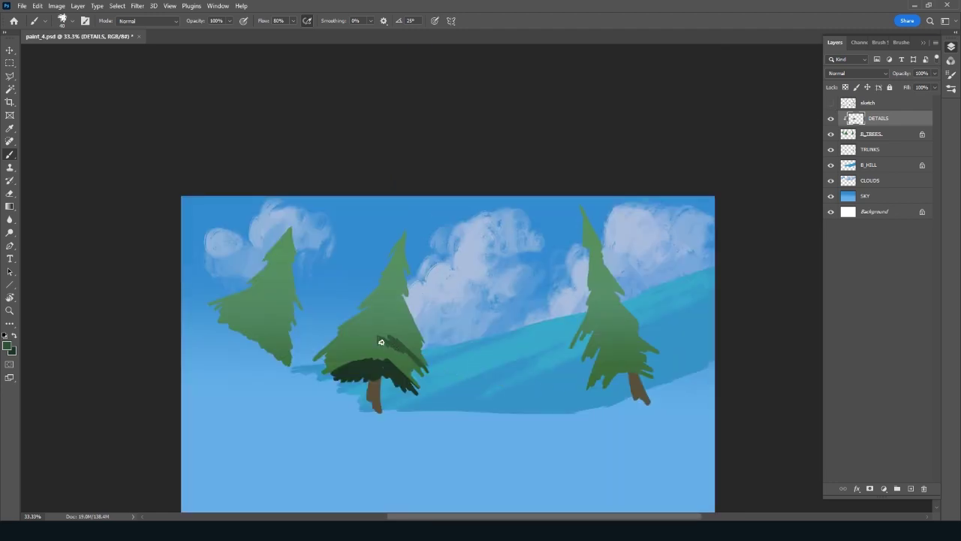
click(901, 42)
Select the Ink 2 brush at 60 px and paint dark needle strokes on the right pine
drag(936, 144, 921, 183)
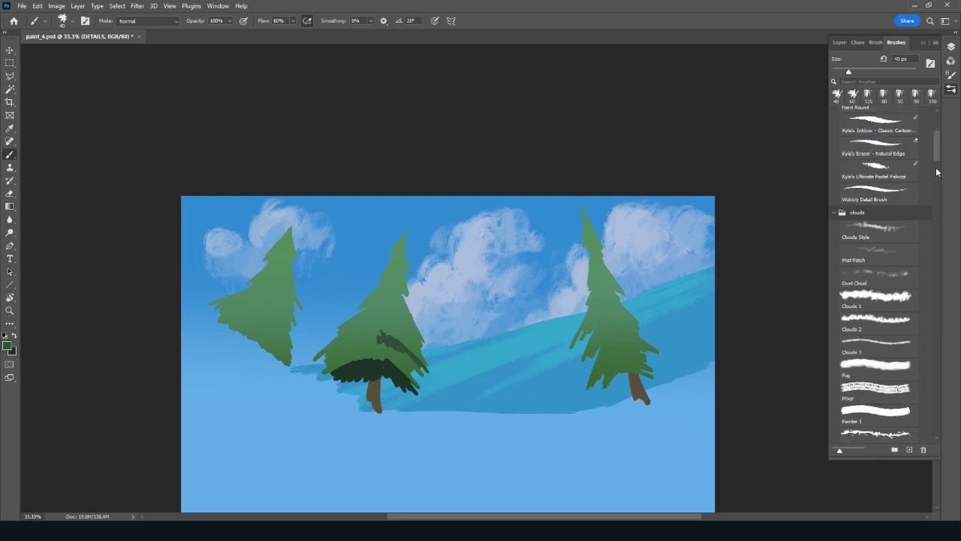
scroll(922, 184, up, 1)
click(874, 212)
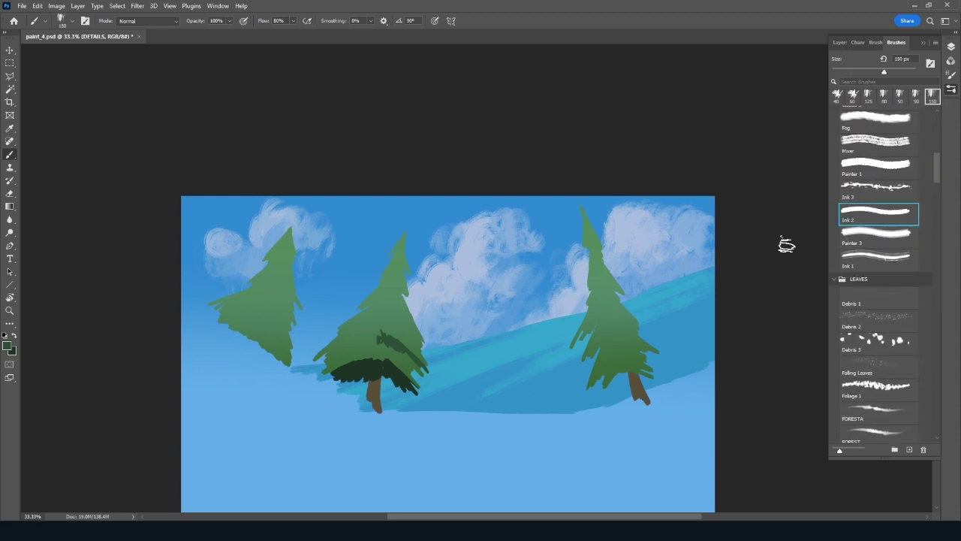
key(bracketleft)
key(bracketleft)
key(bracketleft)
key(x)
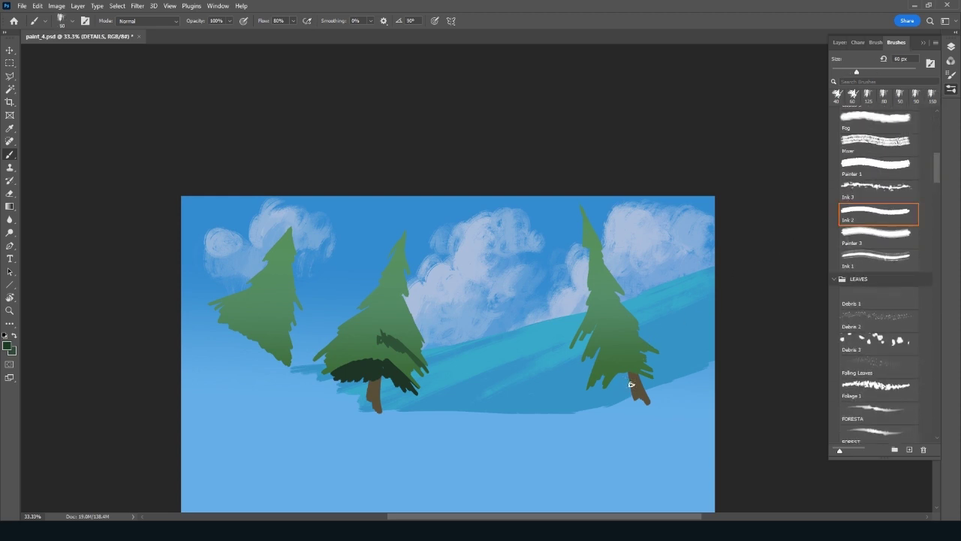
mouse_move(609, 370)
mouse_down()
mouse_move(604, 386)
mouse_move(588, 392)
mouse_move(631, 368)
mouse_up()
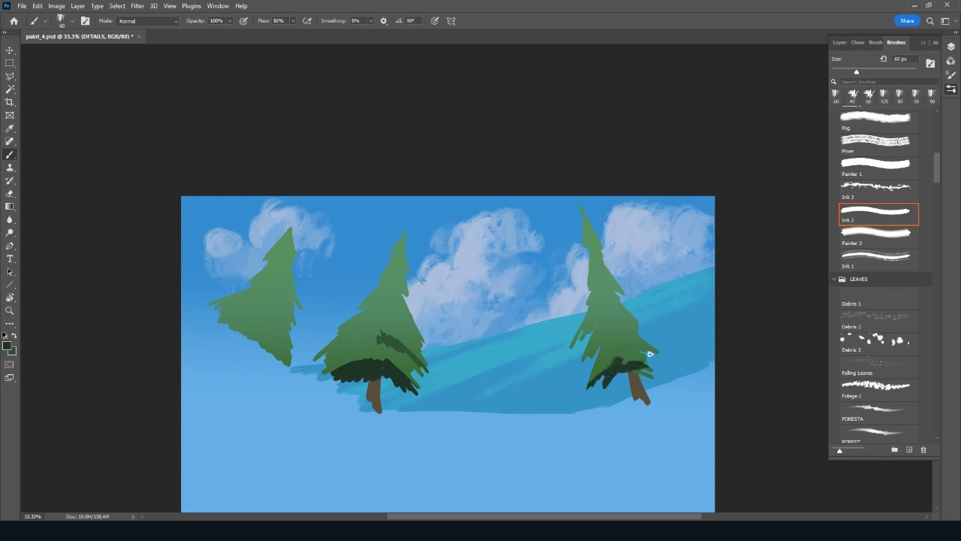
key(x)
drag(621, 327, 608, 332)
Clear all shading from the DETAILS layer with select all, Delete and deselect
click(835, 42)
scroll(778, 300, up, 2)
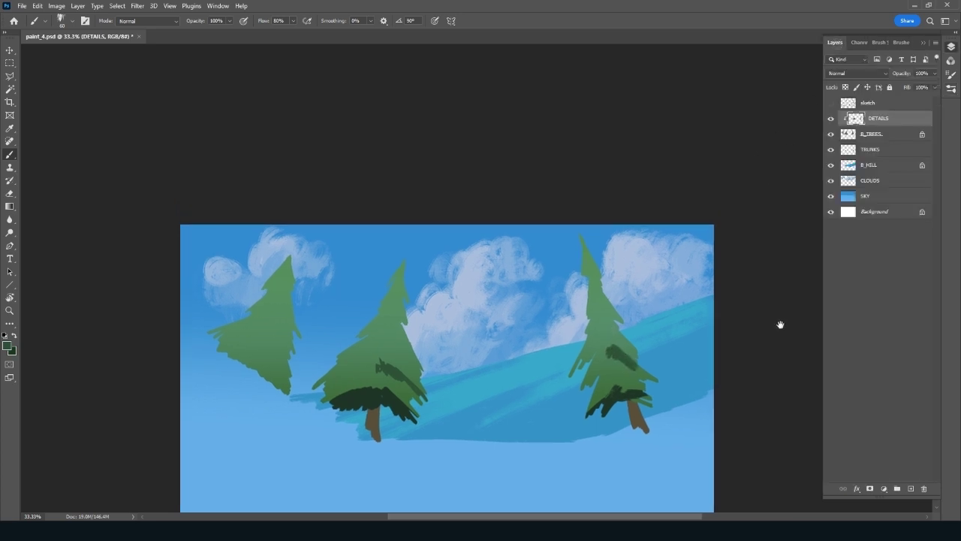
key(ctrl+a)
key(Delete)
key(ctrl+d)
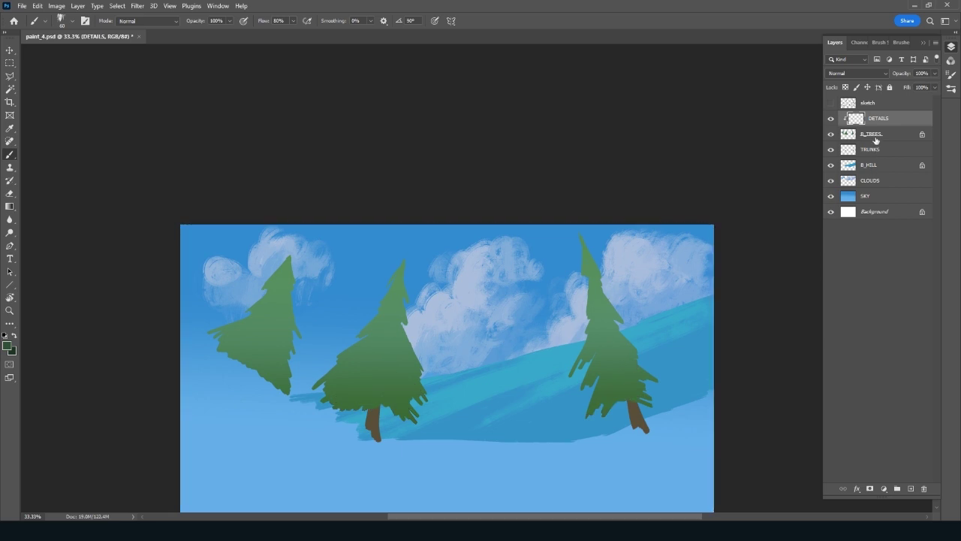
Show the sketch lines, sample a lighter green on B_TREES, and save the painting
click(830, 102)
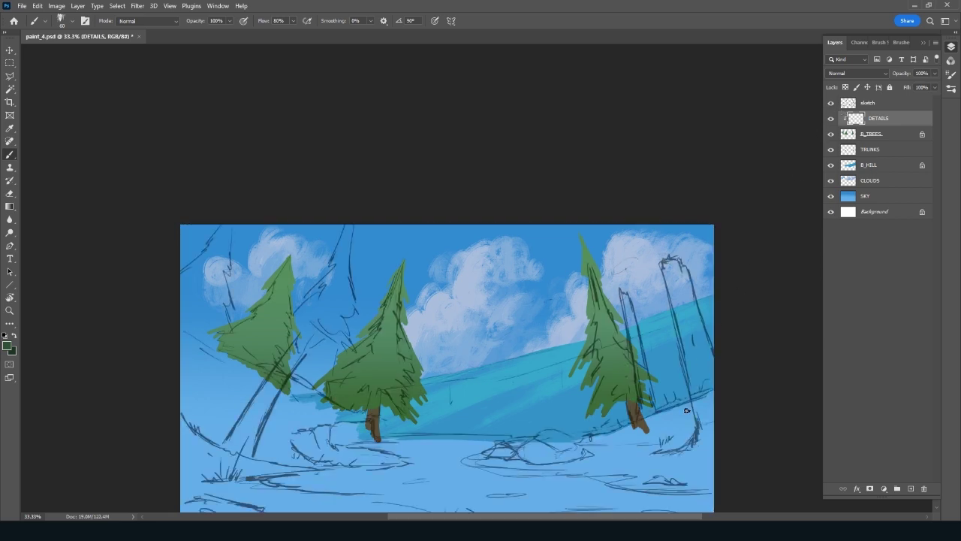
click(889, 137)
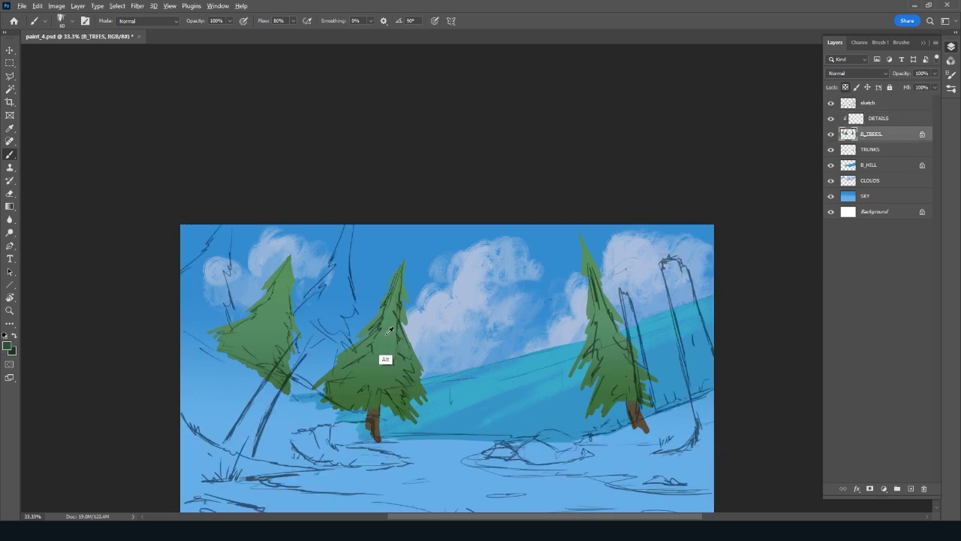
alt+click(385, 364)
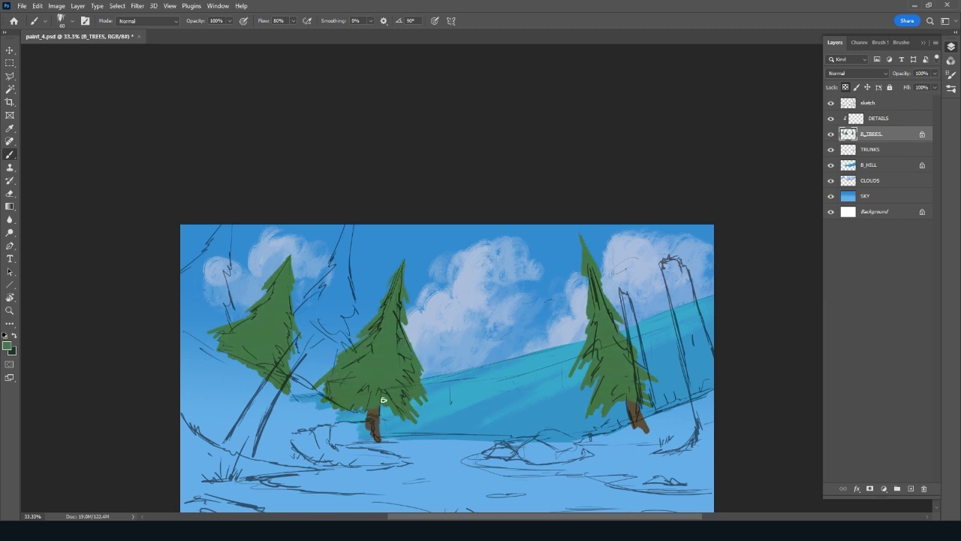
key(ctrl+s)
Rotate the canvas view, swap to the lighter green, and make DETAILS the active layer
scroll(571, 369, down, 2)
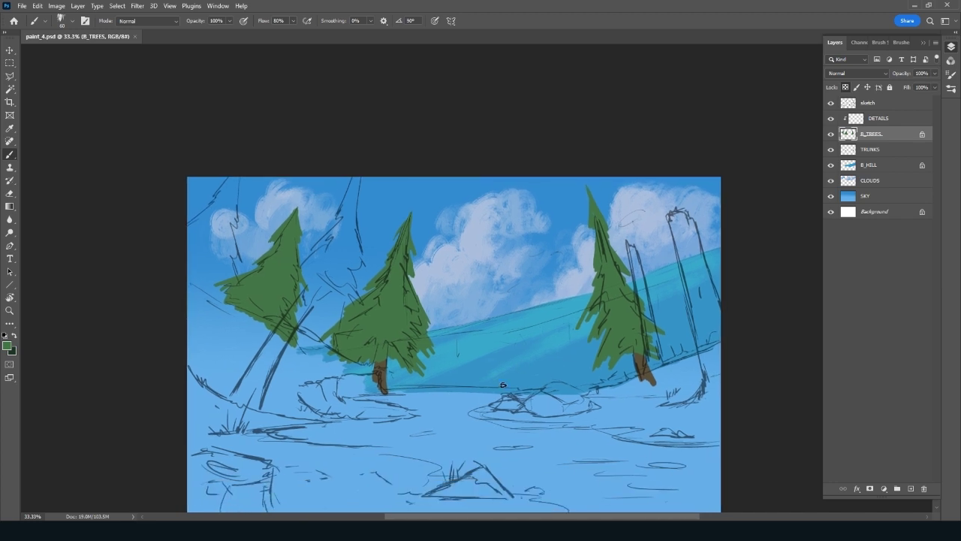
key(r)
drag(459, 428, 509, 467)
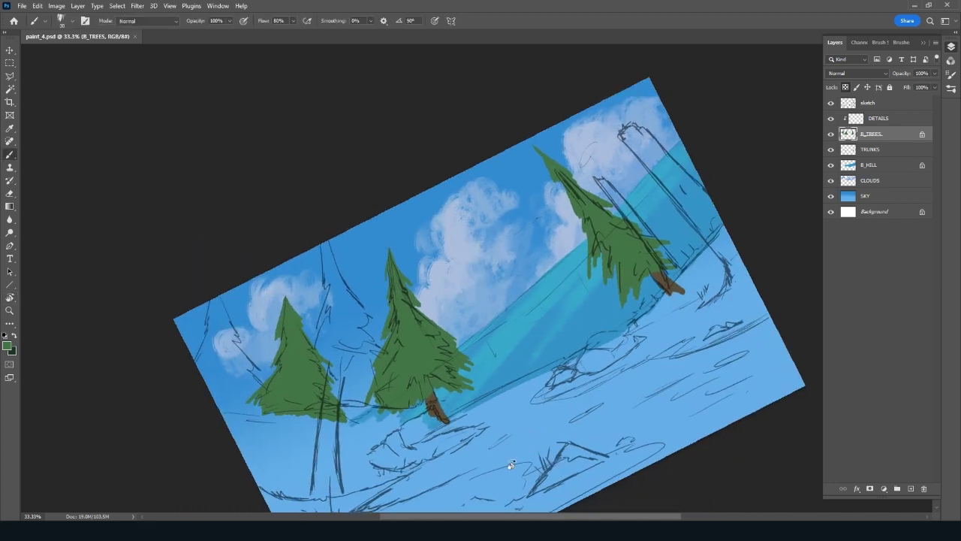
key(r)
mouse_move(441, 396)
mouse_down()
mouse_move(442, 464)
mouse_move(485, 407)
mouse_up()
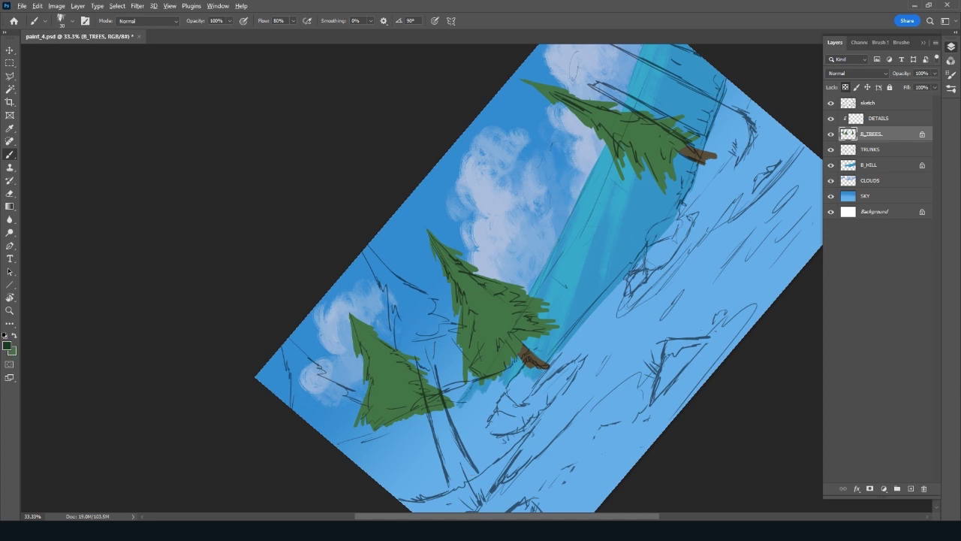
key(x)
key(r)
drag(316, 472, 382, 483)
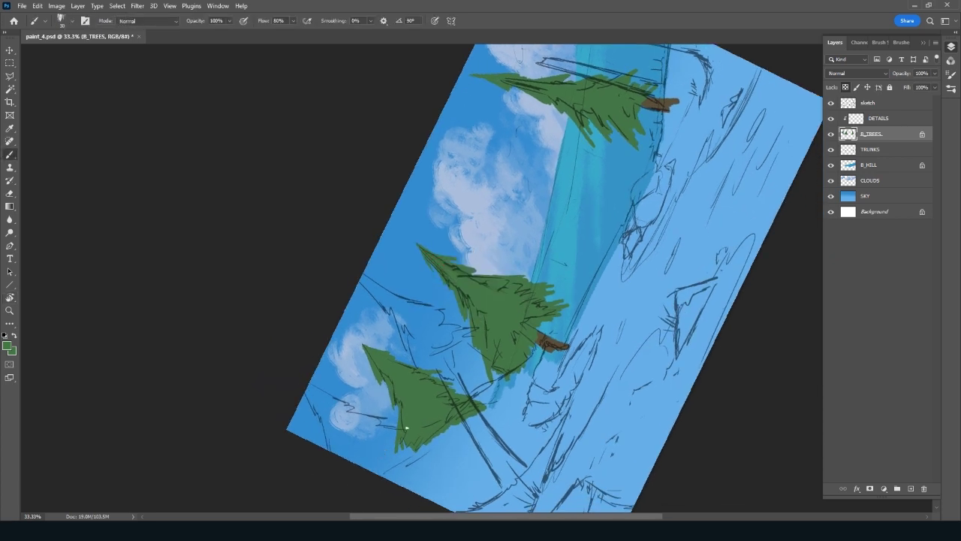
click(893, 122)
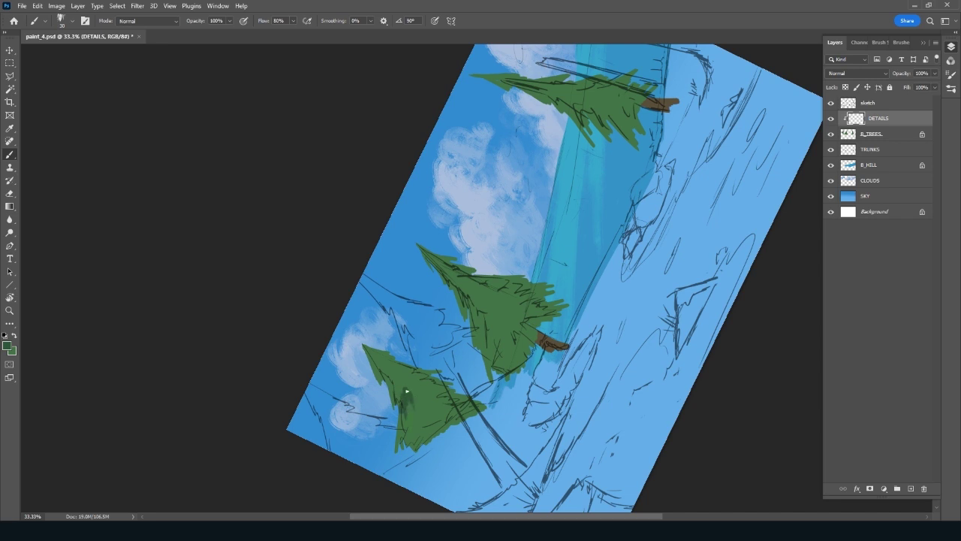
Hide the sketch and shade the lower-left pine with darker green strokes sampled from it
drag(406, 390, 422, 389)
key(Escape)
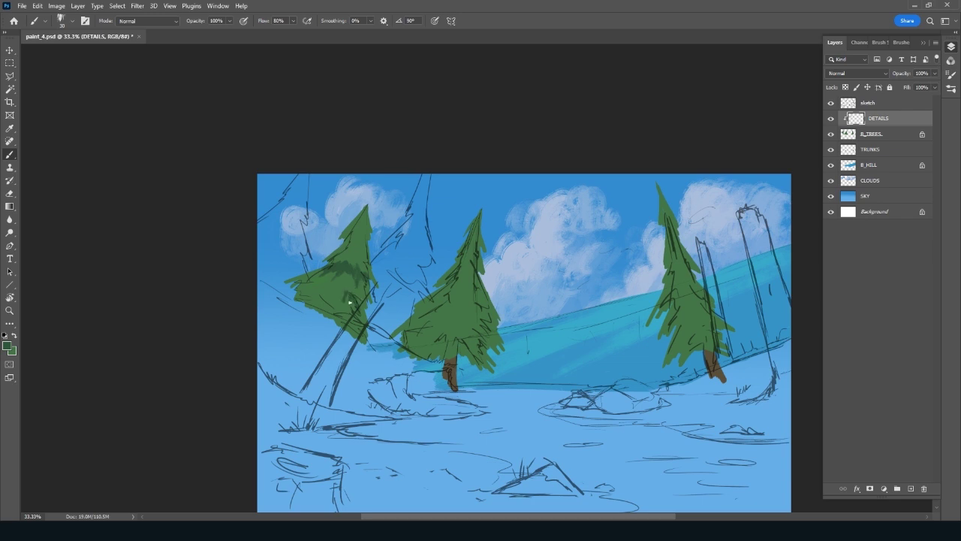
drag(344, 294, 398, 376)
key(r)
drag(398, 434, 429, 363)
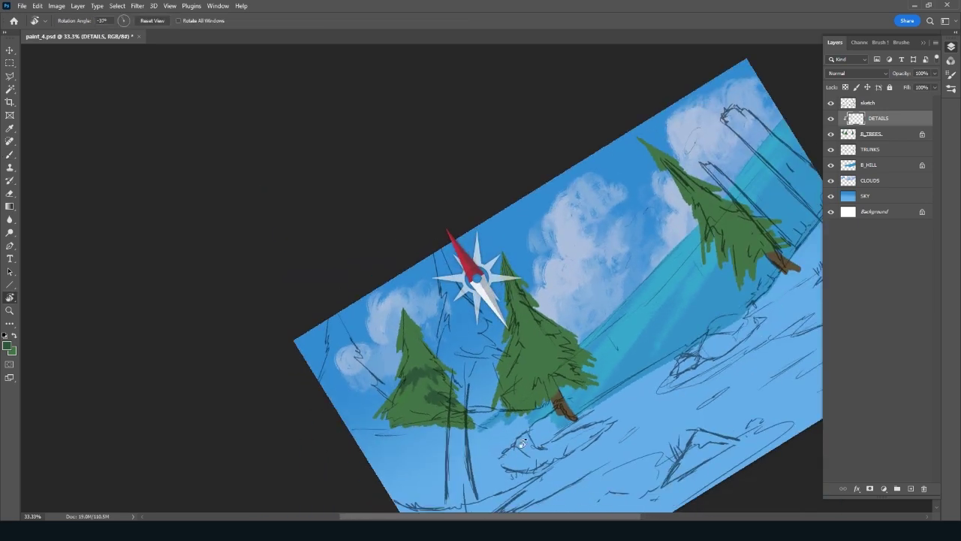
key(b)
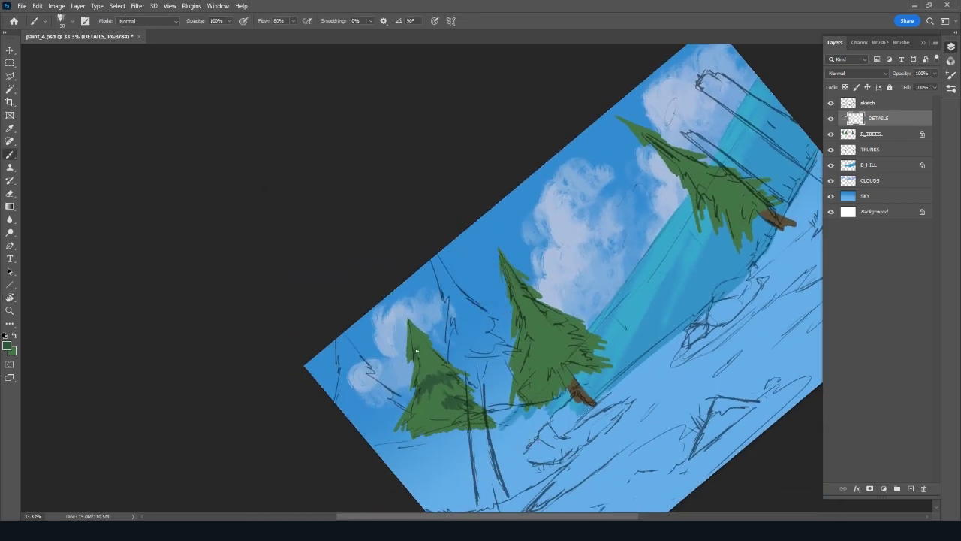
click(830, 104)
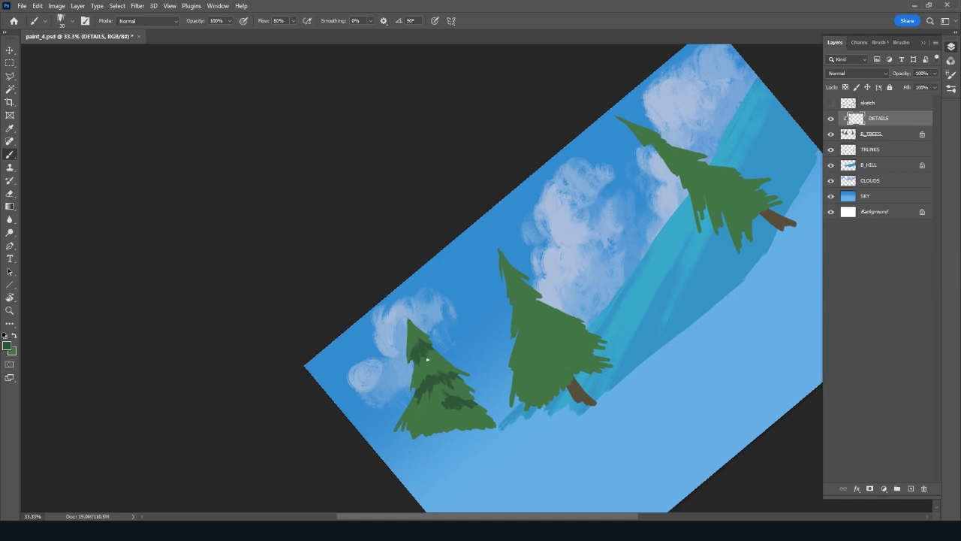
alt+click(440, 370)
alt+click(433, 359)
drag(438, 404, 420, 411)
drag(451, 411, 461, 410)
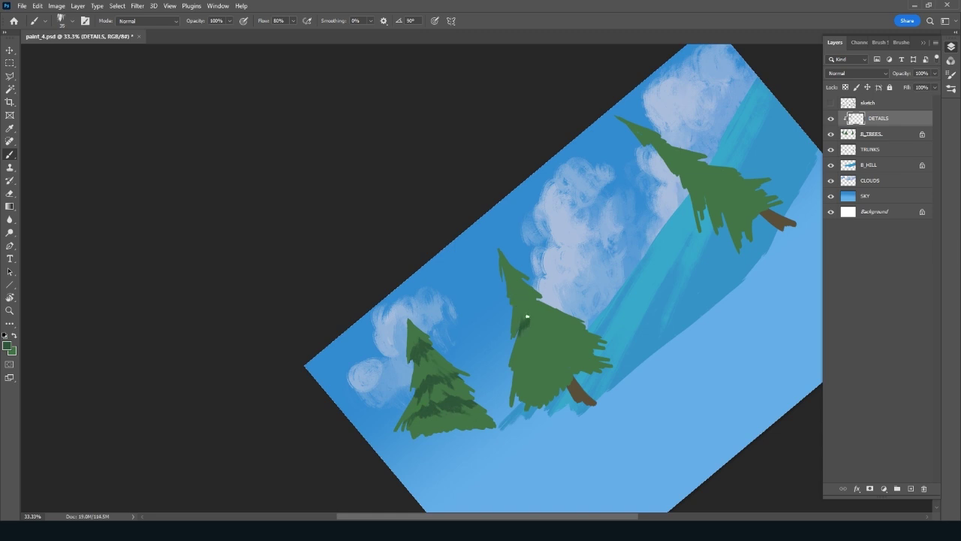
Shade the middle pine with dark green needles, then shrink the brush from 70 to 50
drag(527, 321, 524, 333)
drag(532, 313, 540, 310)
mouse_move(530, 359)
mouse_down()
mouse_move(533, 345)
mouse_move(532, 364)
mouse_move(569, 332)
mouse_up()
mouse_move(536, 373)
mouse_down()
mouse_move(534, 398)
mouse_move(540, 391)
mouse_move(517, 401)
mouse_move(546, 388)
mouse_move(544, 408)
mouse_move(579, 383)
mouse_move(595, 360)
mouse_move(581, 350)
mouse_move(590, 343)
mouse_up()
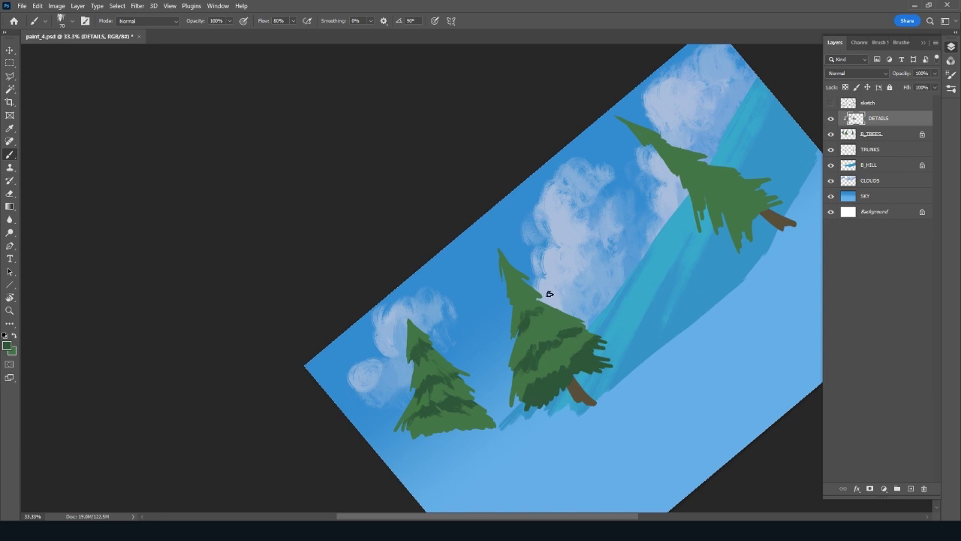
key(bracketleft)
key(bracketleft)
Shade the upper tree near its tip and resample greens from the left tree
mouse_move(729, 215)
mouse_down()
mouse_move(599, 317)
mouse_move(596, 290)
mouse_move(620, 267)
mouse_move(602, 271)
mouse_move(646, 275)
mouse_move(638, 278)
mouse_move(655, 290)
mouse_up()
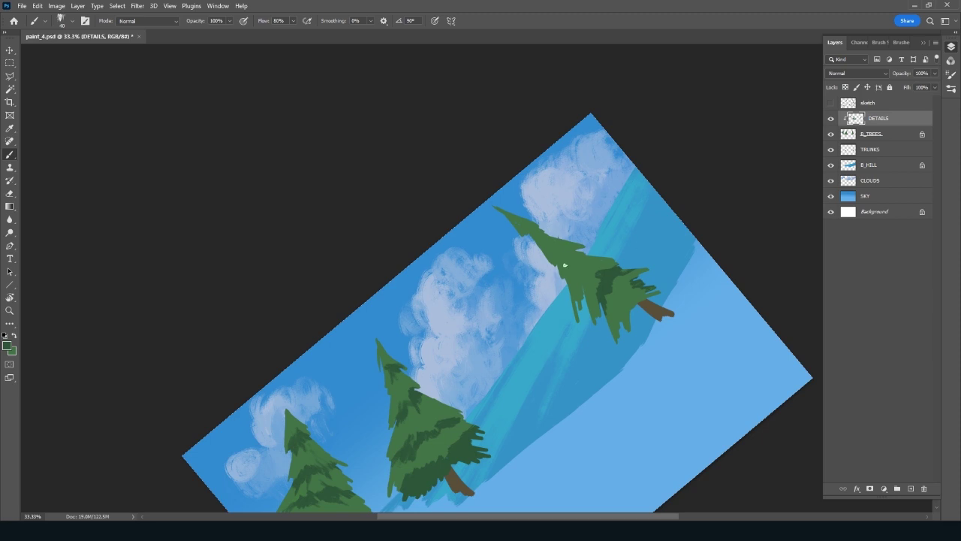
mouse_move(562, 259)
mouse_down()
mouse_move(569, 264)
mouse_move(574, 244)
mouse_up()
drag(444, 404, 555, 337)
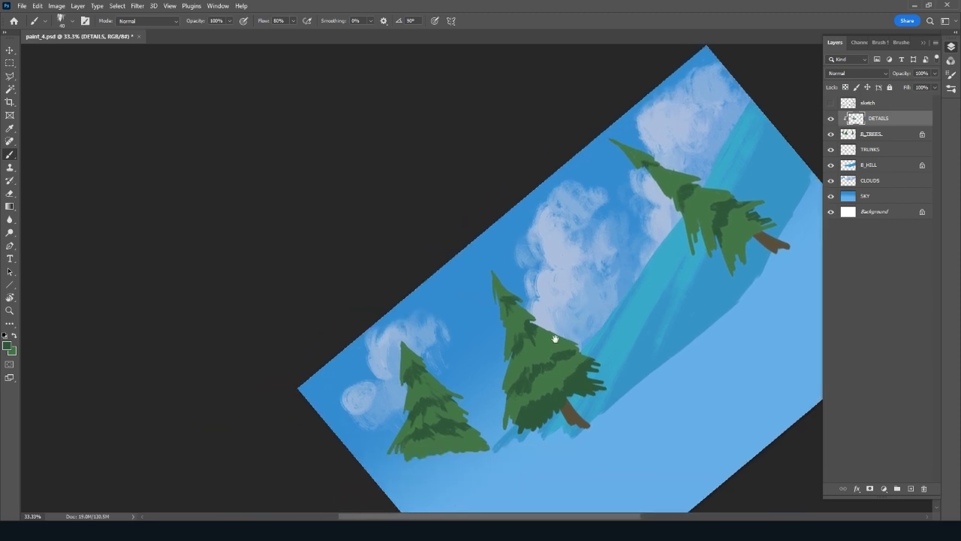
alt+click(438, 413)
alt+click(455, 424)
alt+click(462, 423)
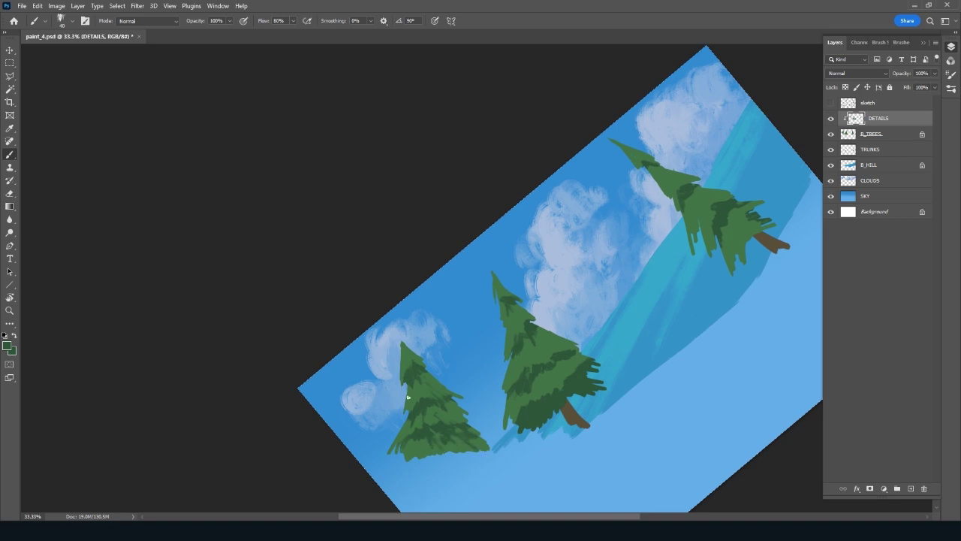
alt+click(433, 414)
alt+click(469, 432)
Rotate the view clockwise and sample greens and a pale cream near the left pine's tip
key(r)
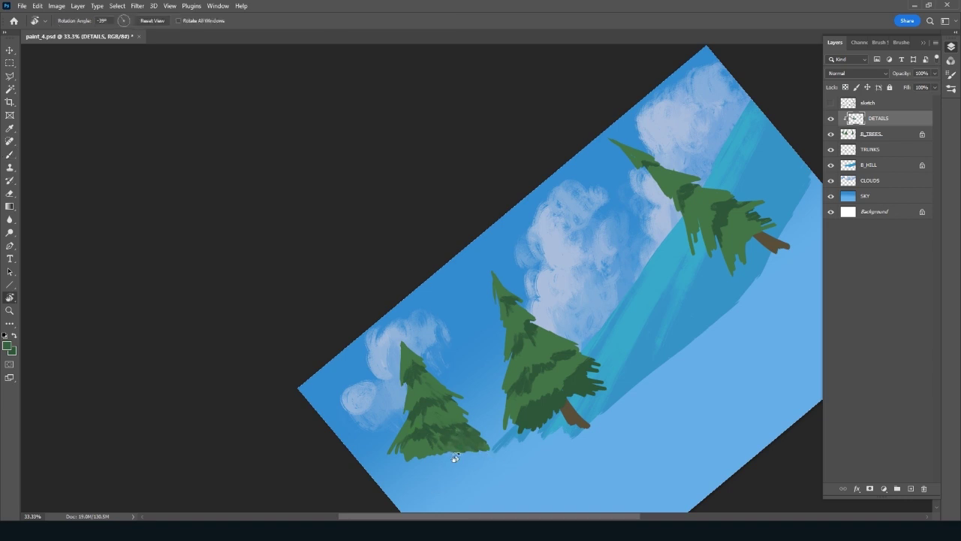
drag(455, 455, 450, 390)
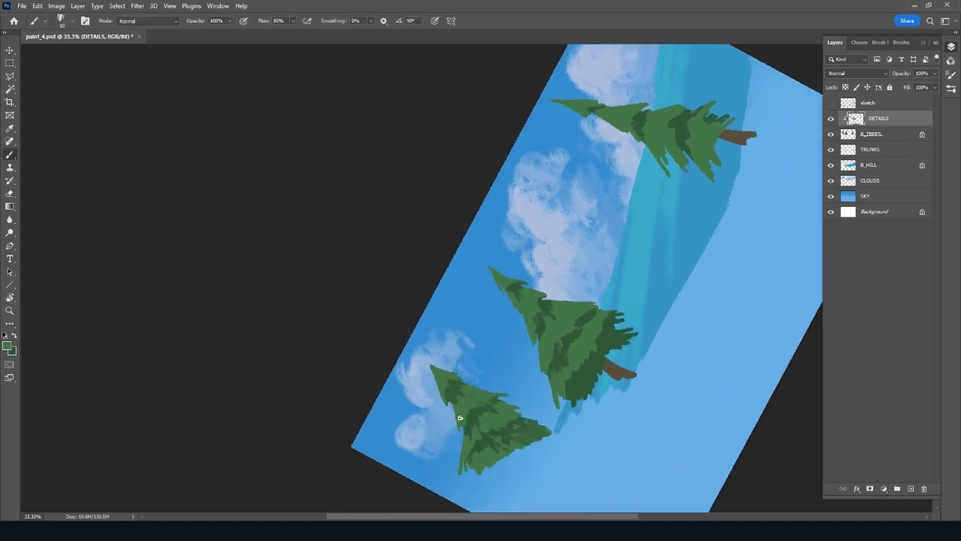
alt+click(458, 392)
alt+click(411, 431)
key(alt)
alt+click(444, 378)
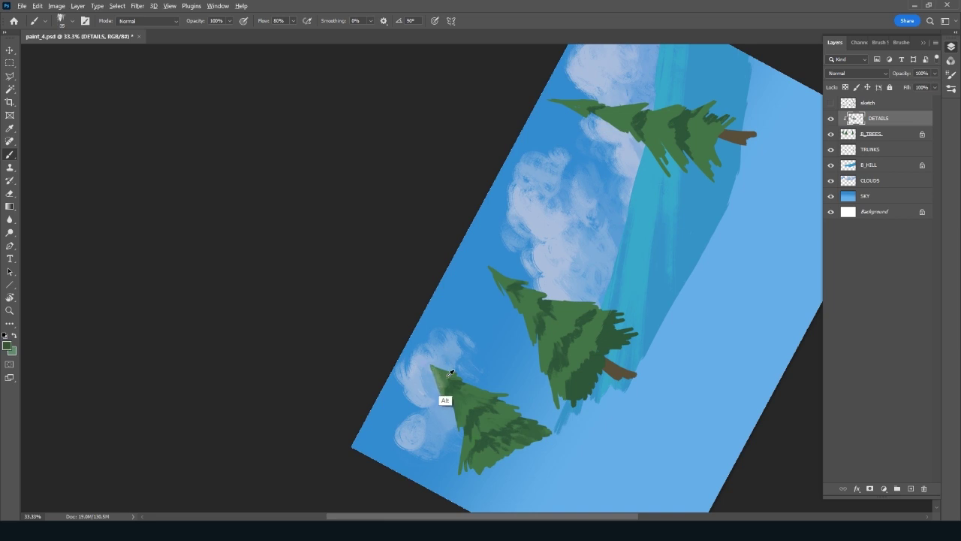
alt+click(444, 385)
alt+click(451, 383)
Keep sampling lighter and darker left-pine greens, settling on mid green R 63, G 111, B 70
key(alt)
alt+click(444, 375)
key(alt)
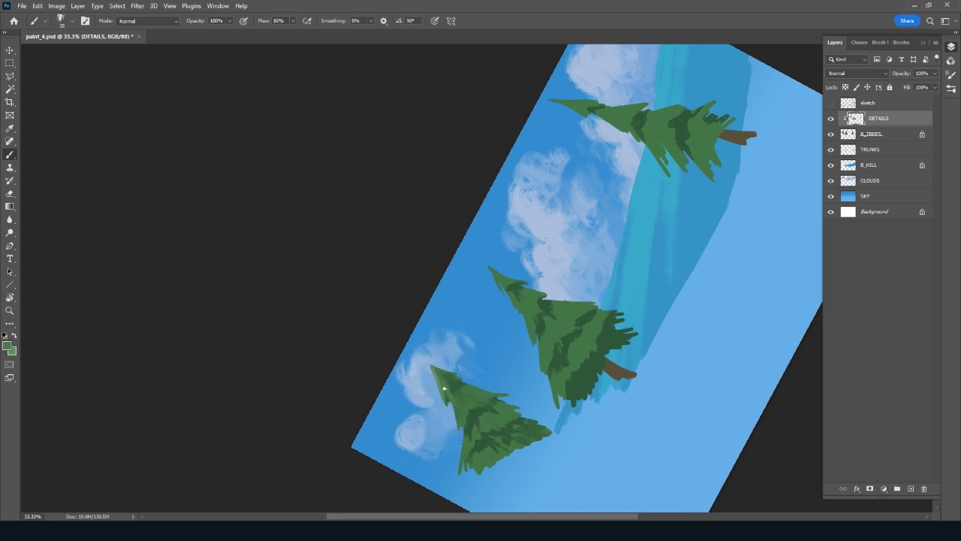
alt+click(435, 369)
alt+click(448, 393)
alt+click(455, 404)
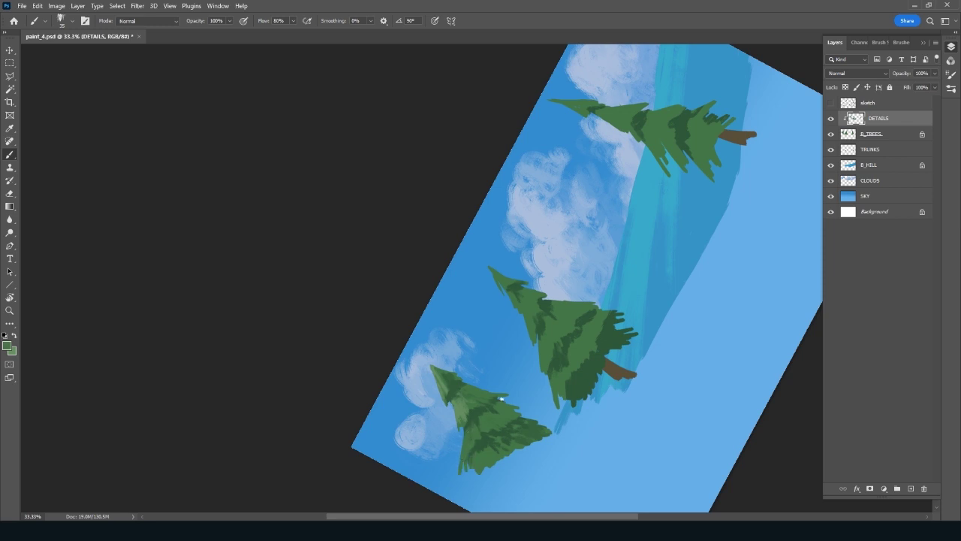
alt+click(469, 432)
alt+click(447, 379)
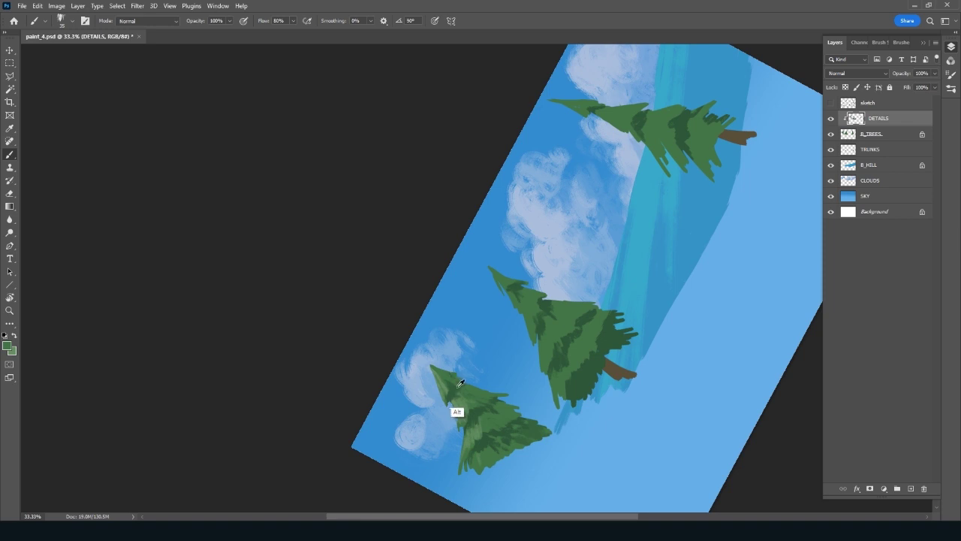
alt+click(455, 381)
alt+click(445, 368)
Accept the green in the Color Picker and tilt the view about 30° counter-clockwise
click(7, 346)
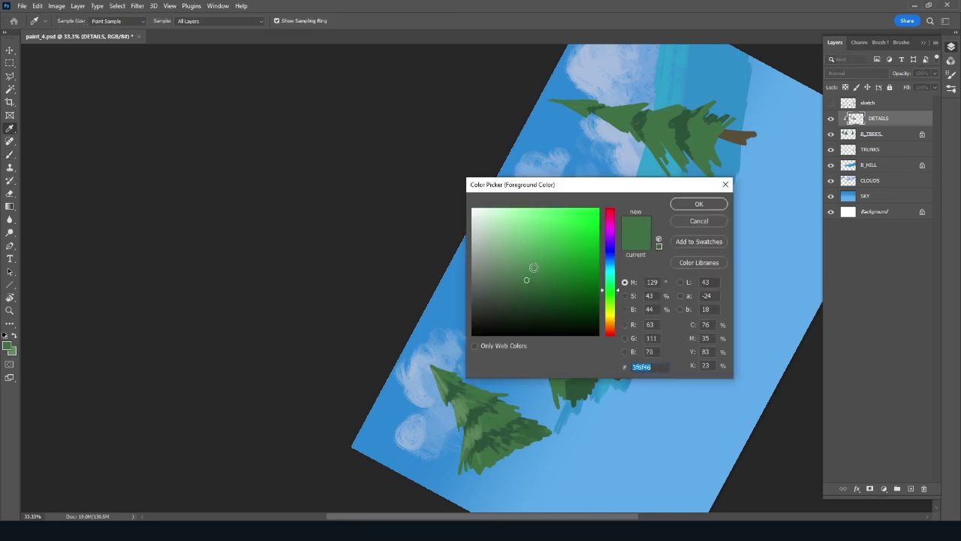
click(687, 203)
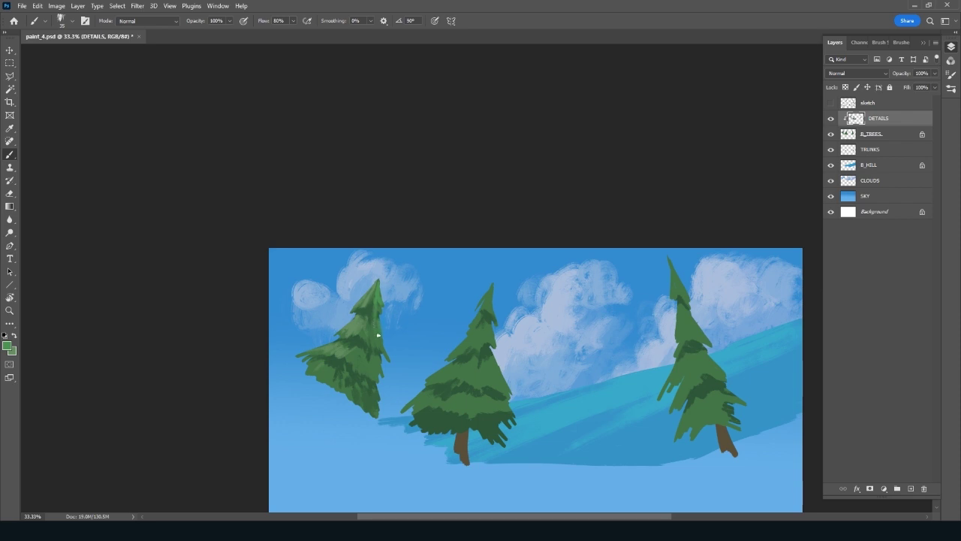
key(r)
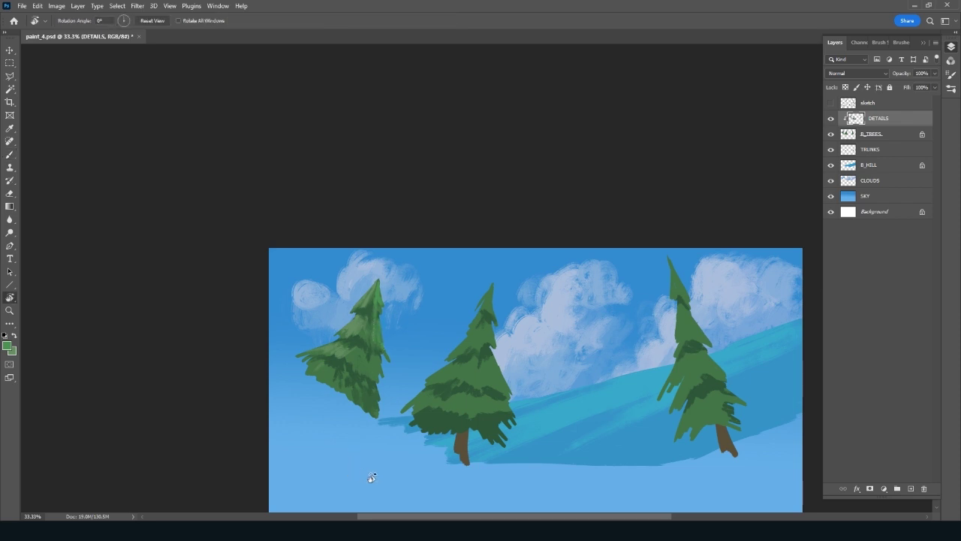
drag(373, 477, 495, 515)
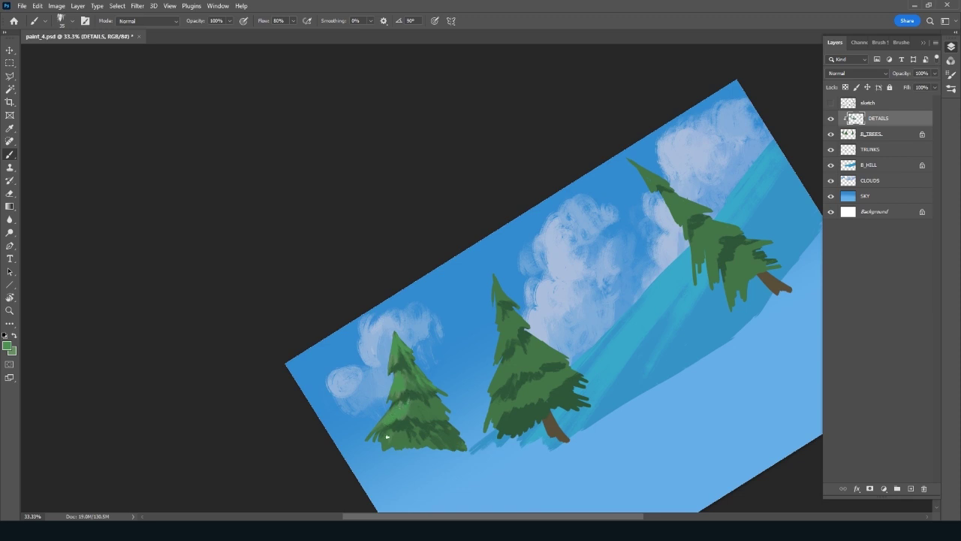
Sample darker greens from the left pine, including near its base
key(alt)
alt+click(430, 403)
alt+click(433, 410)
alt+click(449, 439)
alt+click(408, 434)
Swap to the light green and brush a highlight along the middle pine's left edge
key(x)
alt+click(502, 329)
alt+click(506, 326)
alt+click(498, 319)
drag(503, 320, 510, 356)
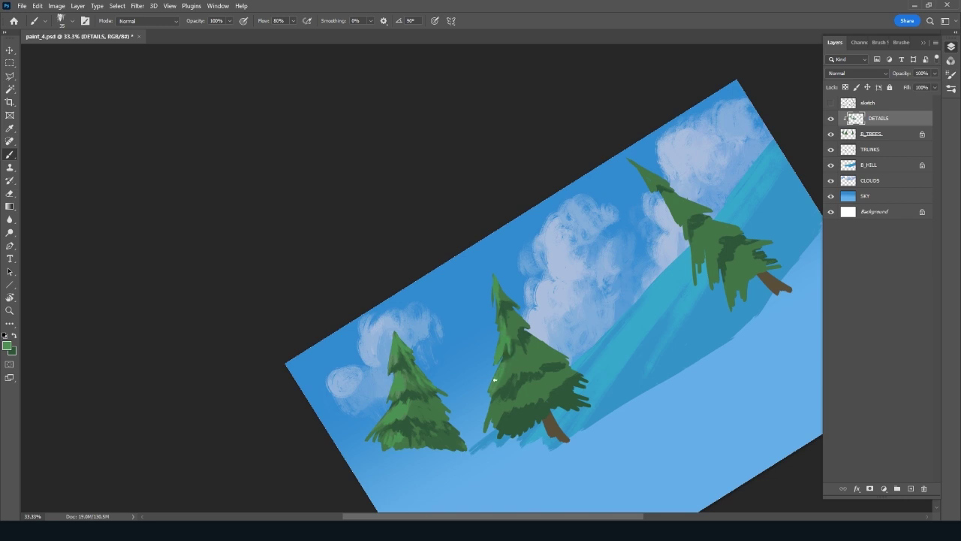
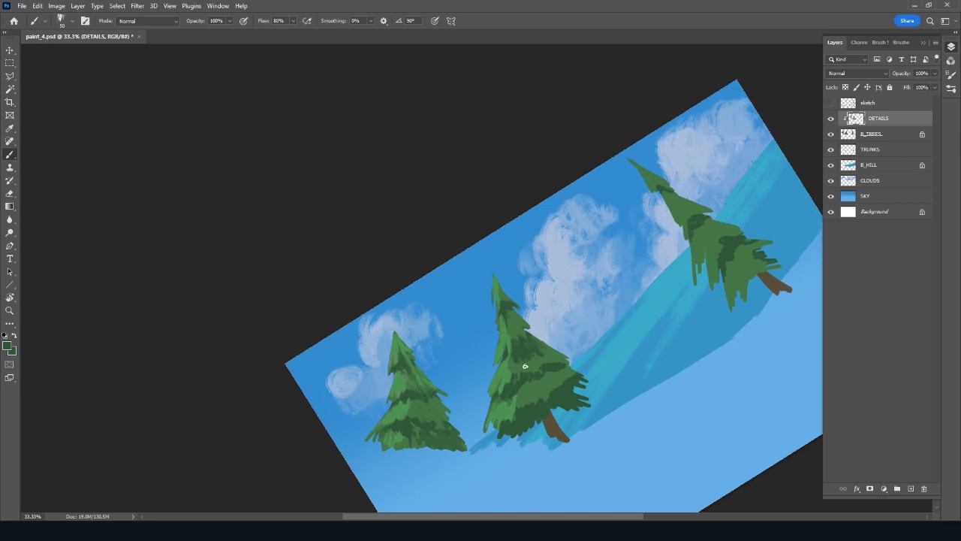
Level the canvas view, then sample greens and paint dark shading on the middle pine
key(alt)
key(Escape)
alt+click(483, 372)
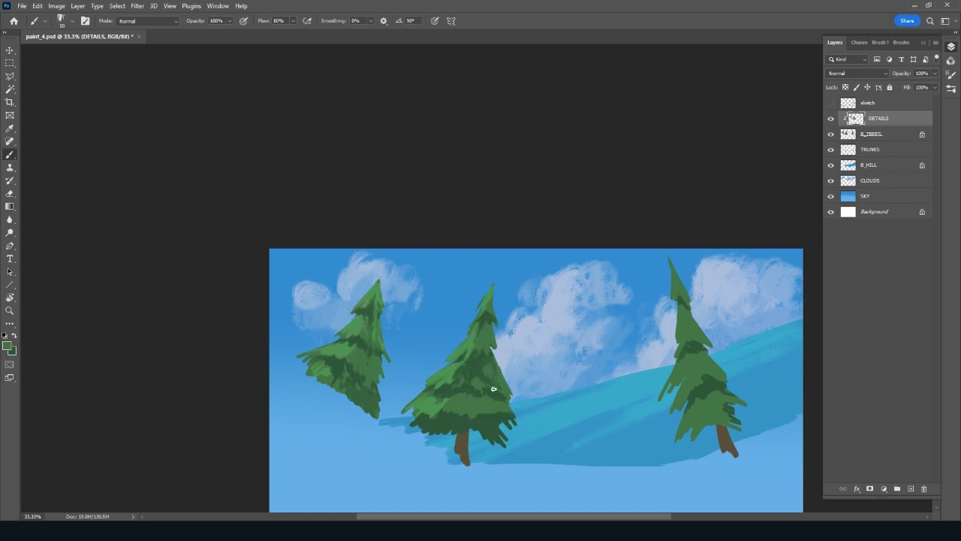
alt+click(488, 334)
alt+click(492, 331)
alt+click(484, 411)
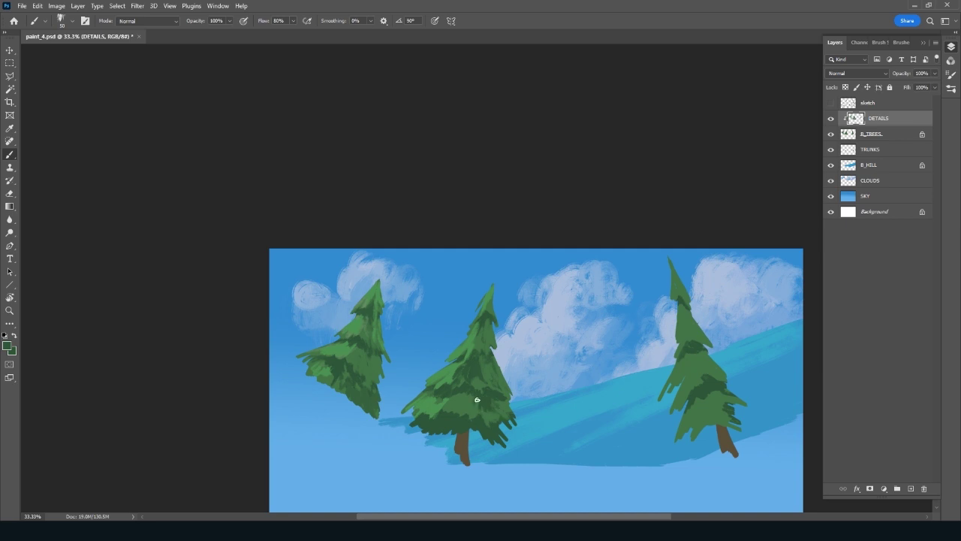
alt+click(470, 404)
drag(453, 397, 458, 401)
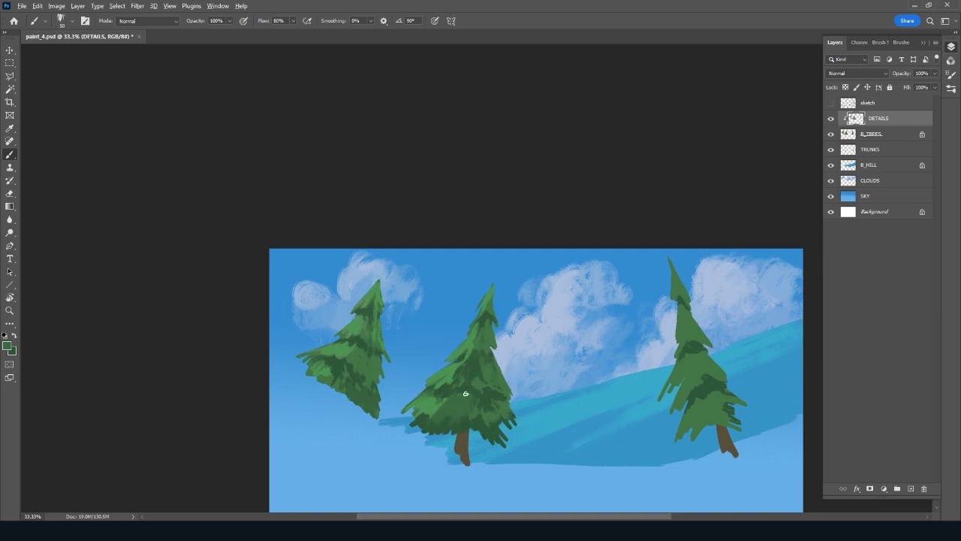
alt+click(461, 397)
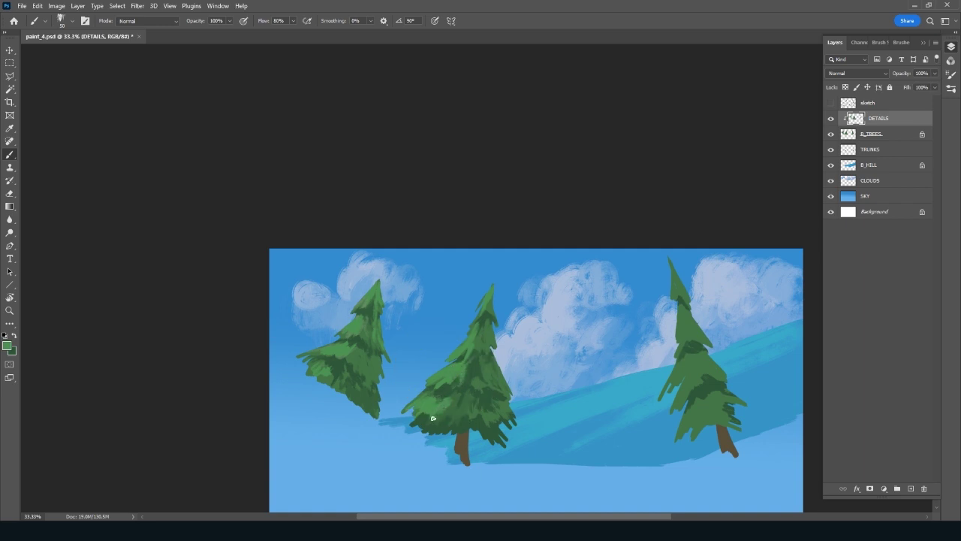
Sample darker and brighter greens from the left pine tree
alt+click(367, 361)
alt+click(370, 347)
alt+click(378, 293)
alt+click(351, 355)
alt+click(342, 398)
Resample greens and trunk brown from the middle and right pines
alt+click(489, 328)
alt+click(485, 339)
alt+click(497, 361)
alt+click(457, 411)
alt+click(476, 375)
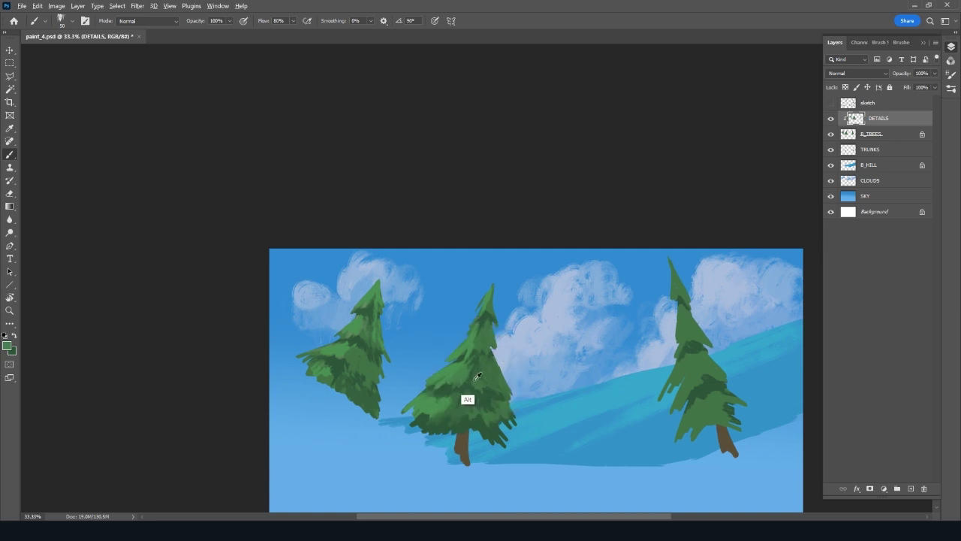
alt+click(672, 276)
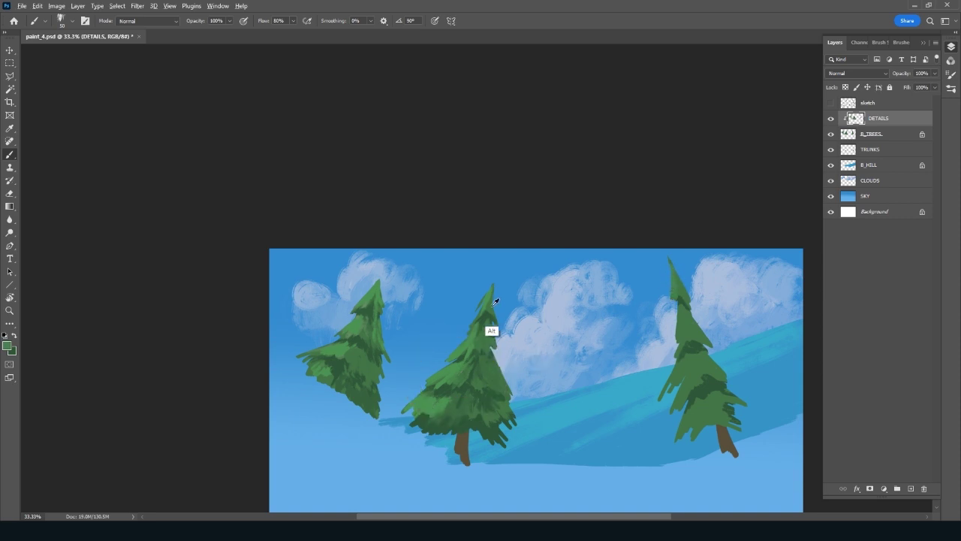
alt+click(461, 443)
alt+click(462, 343)
Paint lighter green highlights on the right pine and sample new greens from it
drag(683, 391, 679, 401)
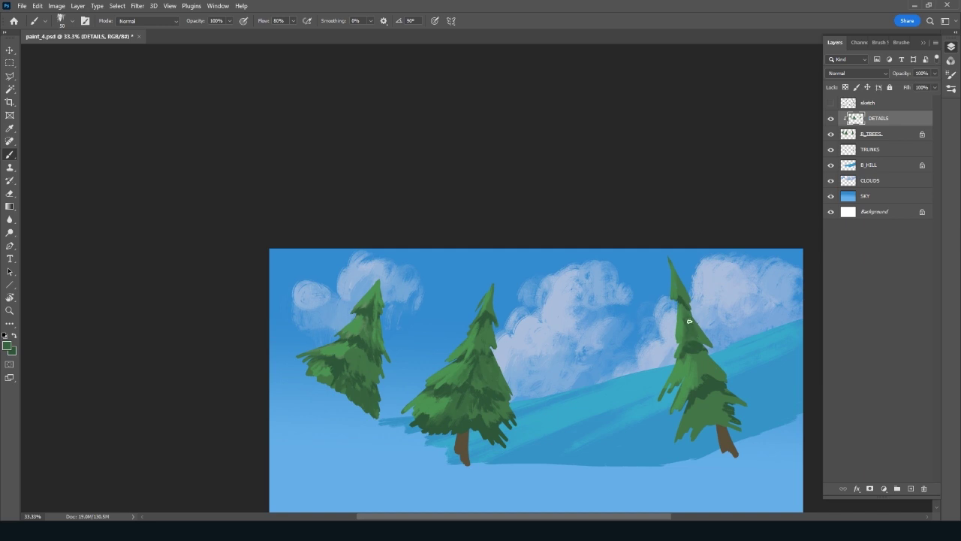
alt+click(689, 321)
alt+click(680, 313)
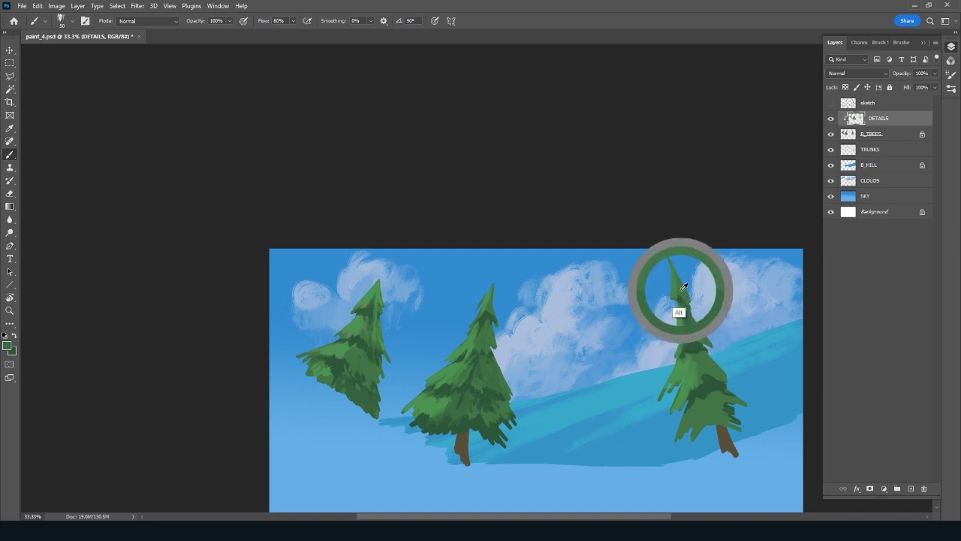
alt+click(697, 374)
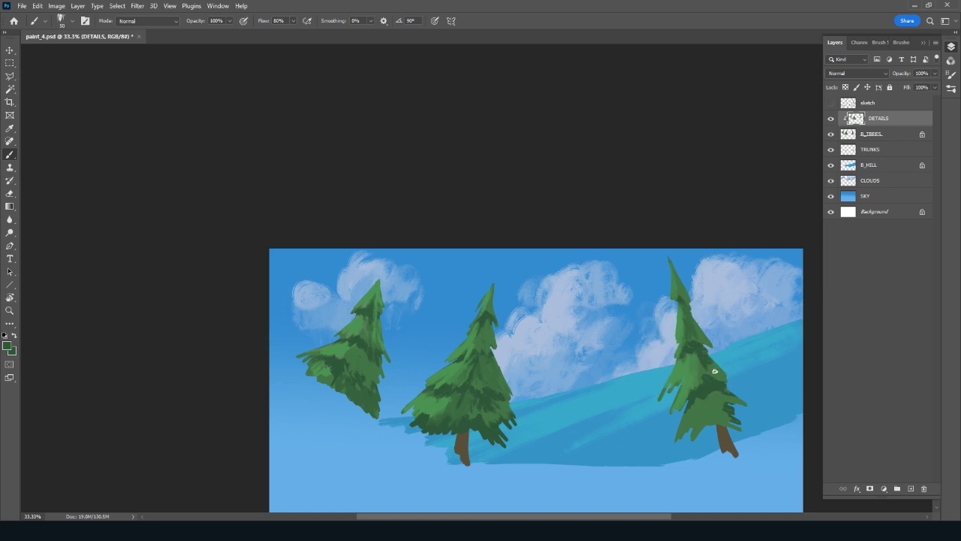
alt+click(711, 373)
Bring the right pine into view and paint darker green strokes on it
drag(735, 406, 563, 350)
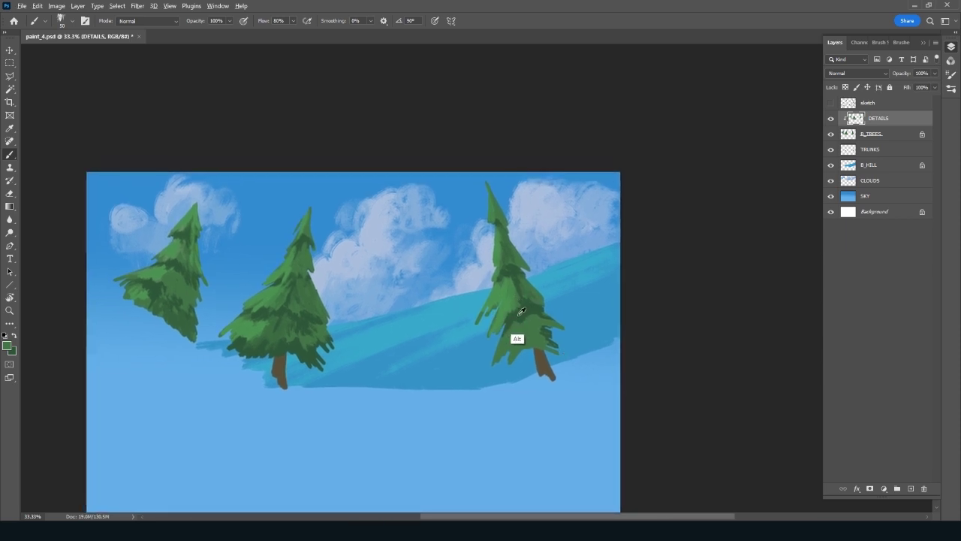
drag(534, 324, 525, 329)
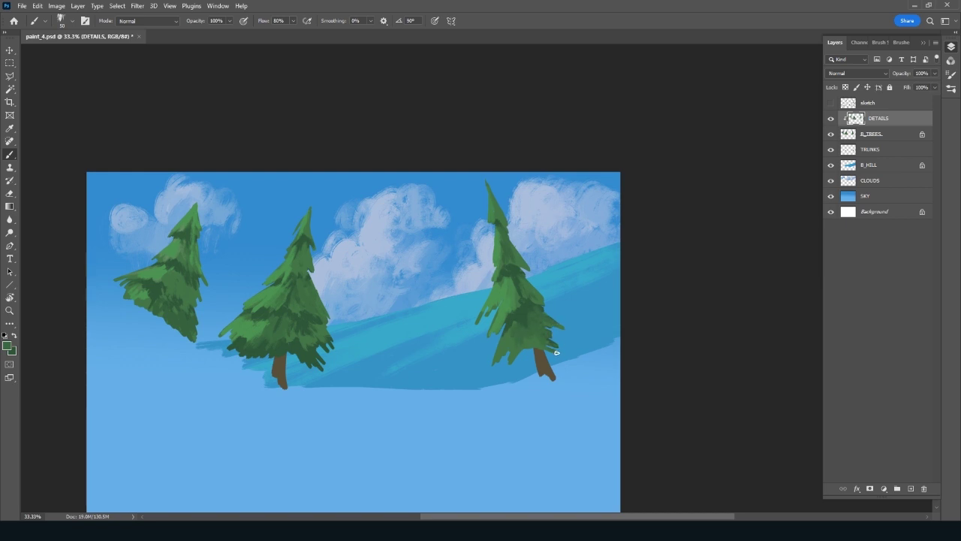
alt+click(501, 247)
alt+click(485, 318)
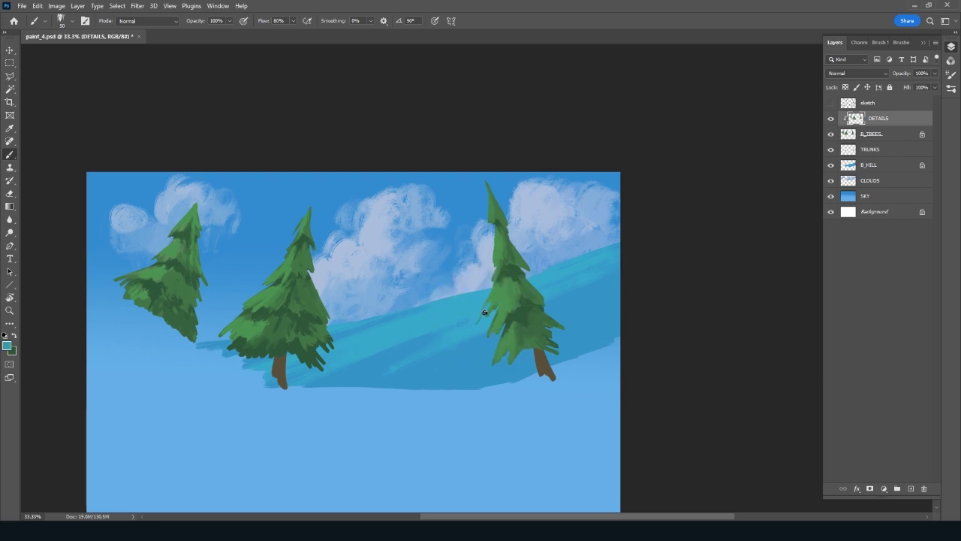
alt+click(494, 320)
alt+click(518, 289)
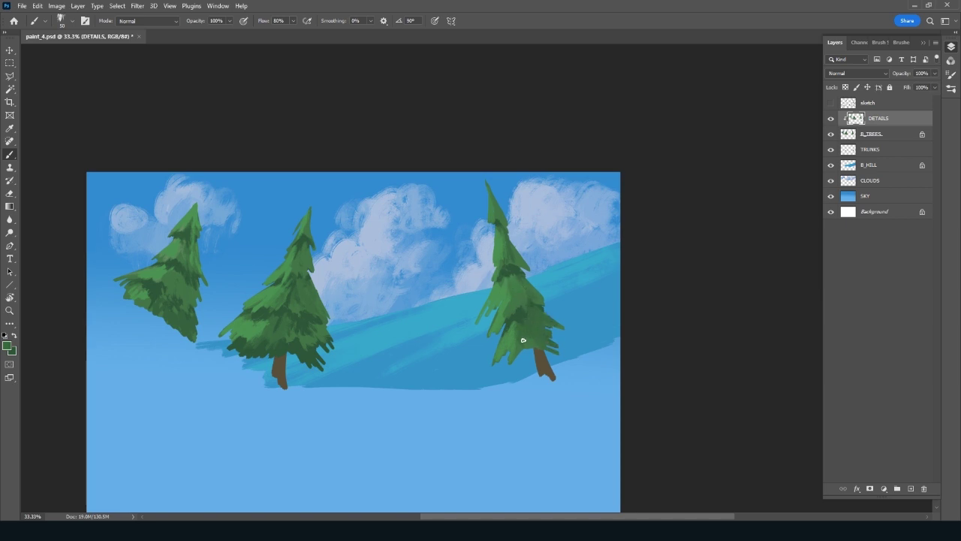
Sample darker greens along the right pine's top and middle, then recentre the painting
alt+click(504, 253)
alt+click(512, 257)
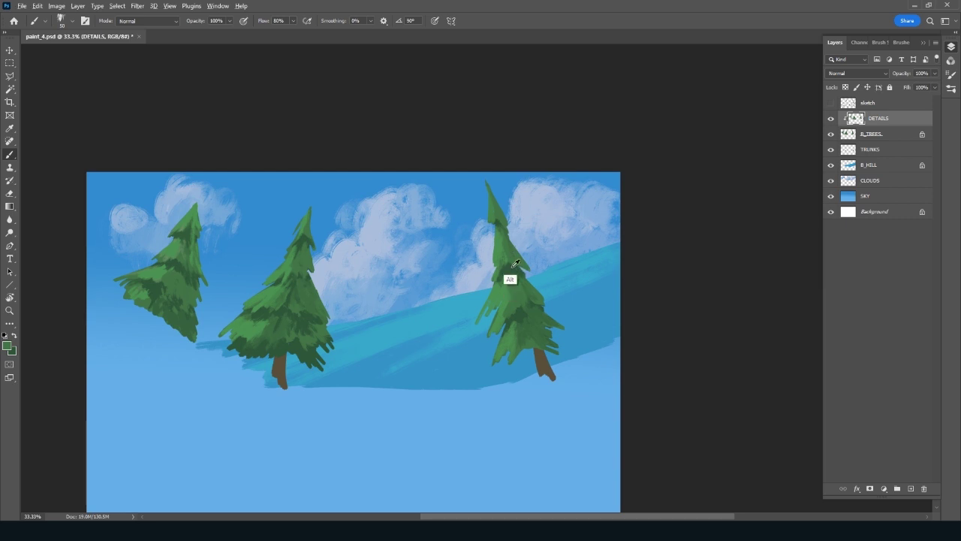
alt+click(515, 263)
alt+click(502, 213)
alt+click(496, 206)
alt+click(508, 275)
alt+click(505, 322)
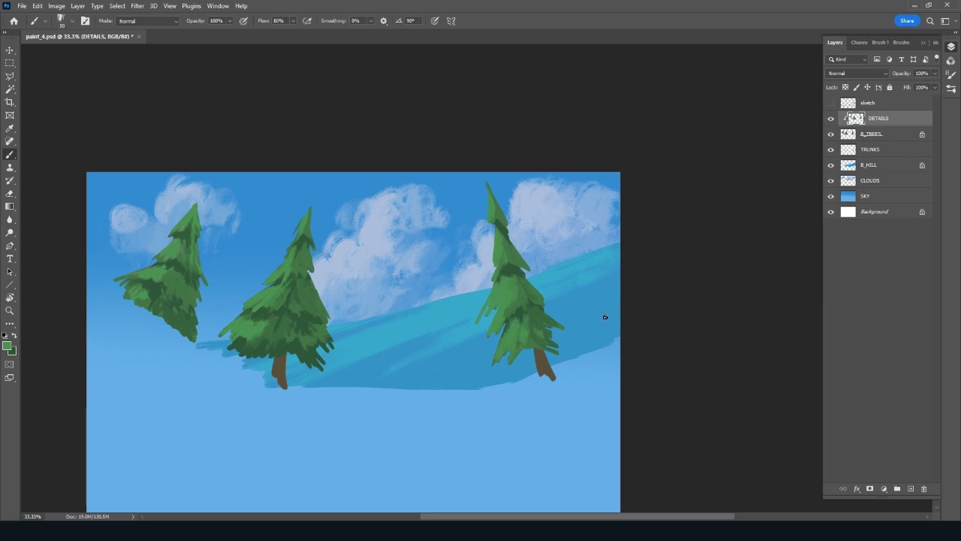
drag(605, 318, 732, 390)
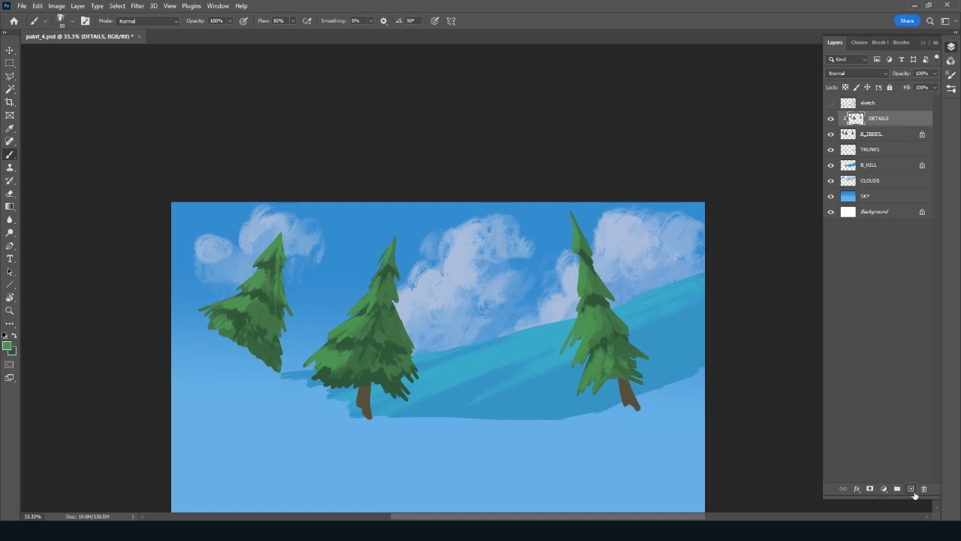
Add a new layer named M_TREES and show the sketch layer
click(910, 488)
click(830, 103)
drag(752, 381, 749, 362)
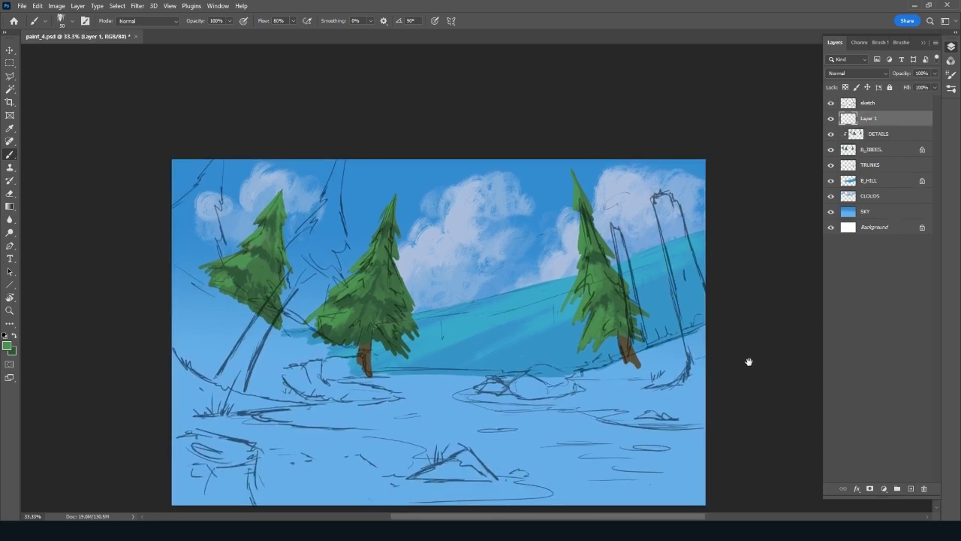
double_click(868, 121)
text(M_TREES)
key(Return)
Lock TRUNKS transparency, paint the right trunk deep brown, then select M_TREES
click(898, 166)
key(slash)
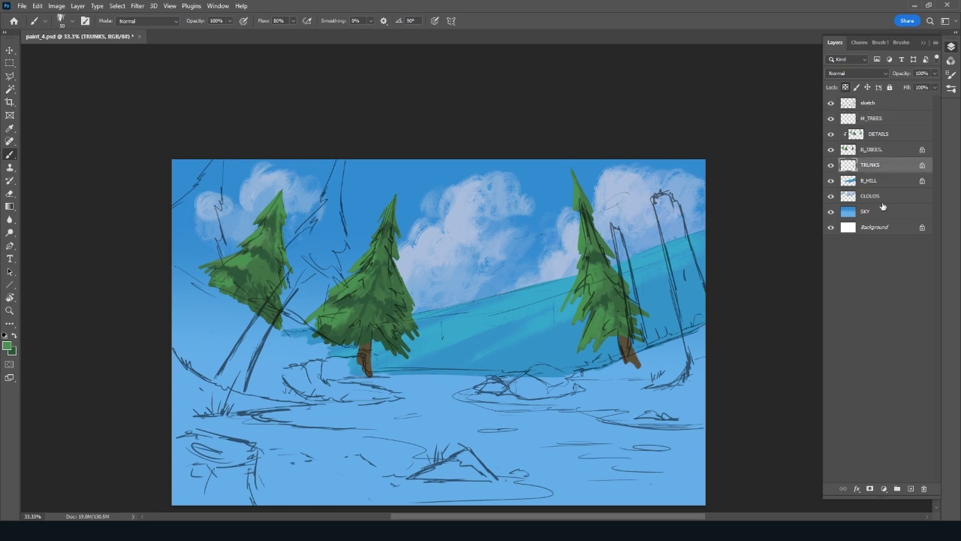
click(7, 345)
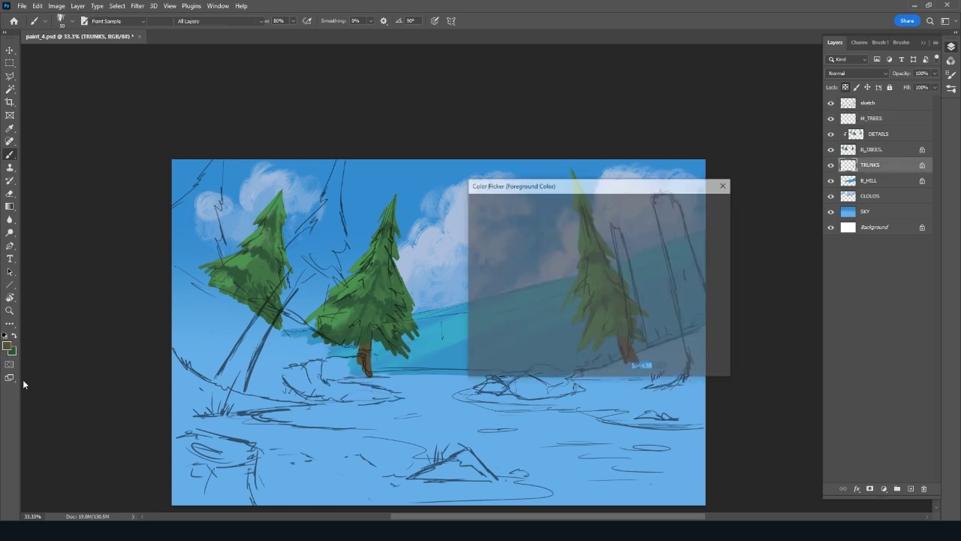
click(525, 300)
click(695, 202)
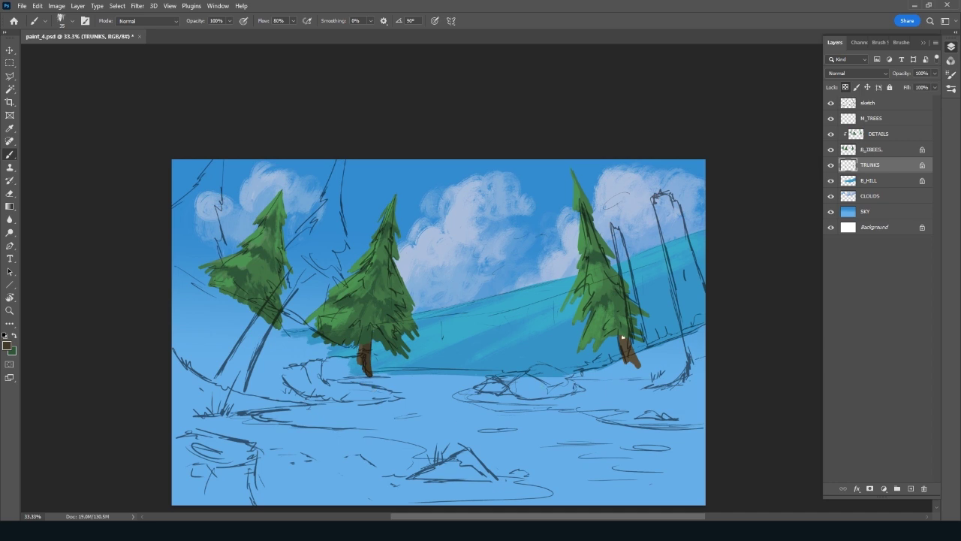
drag(623, 336, 638, 368)
click(8, 350)
click(533, 314)
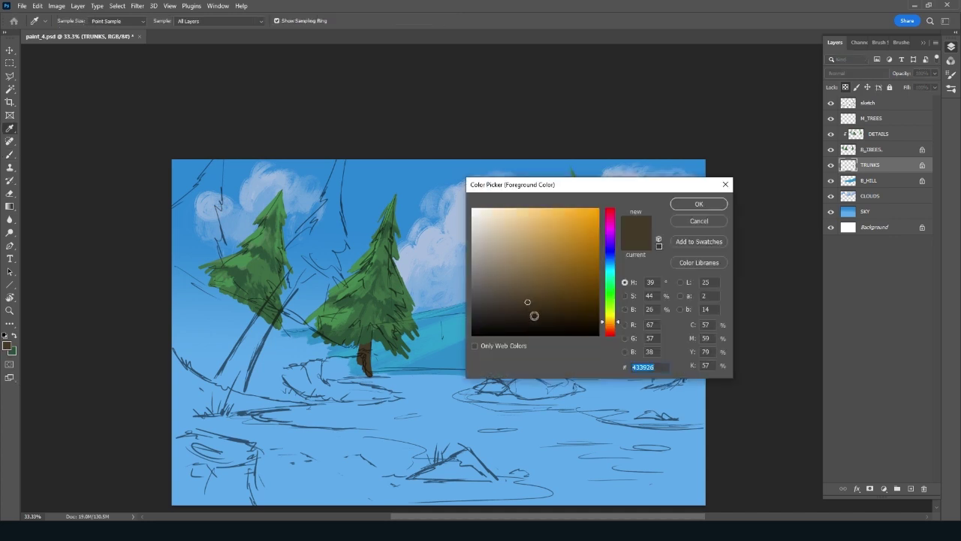
click(691, 214)
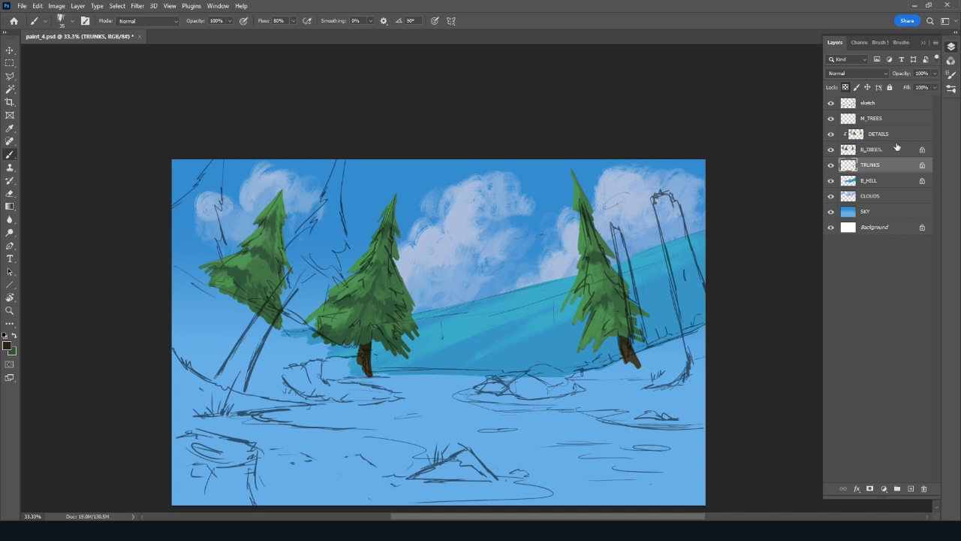
click(886, 119)
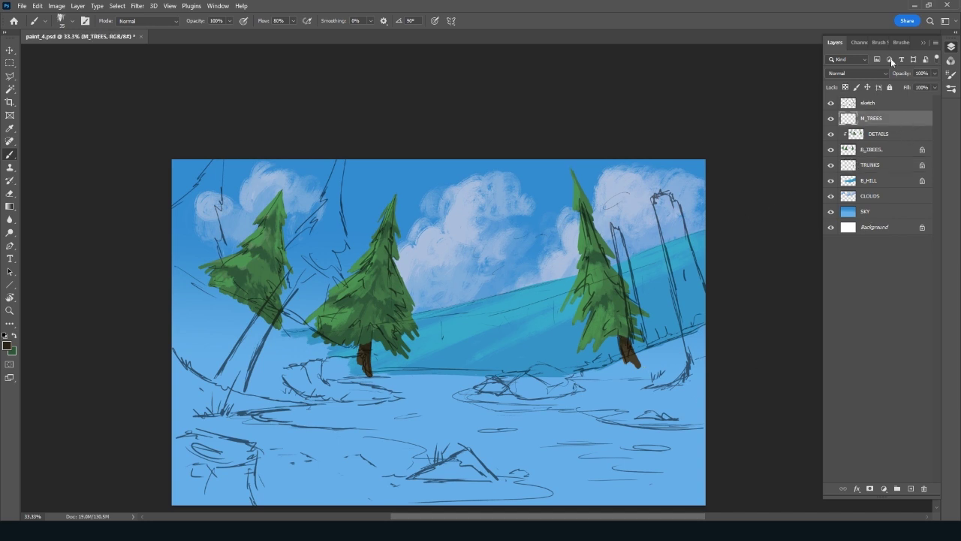
Select the Ink 2 brush and a dark yellow-green foreground colour
click(902, 42)
scroll(939, 164, up, 1)
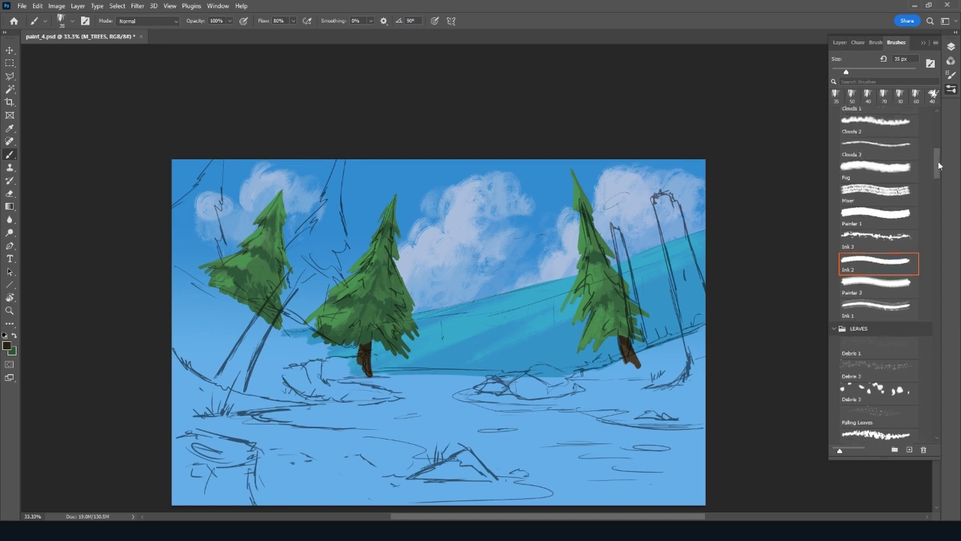
scroll(939, 165, up, 1)
click(877, 273)
click(840, 42)
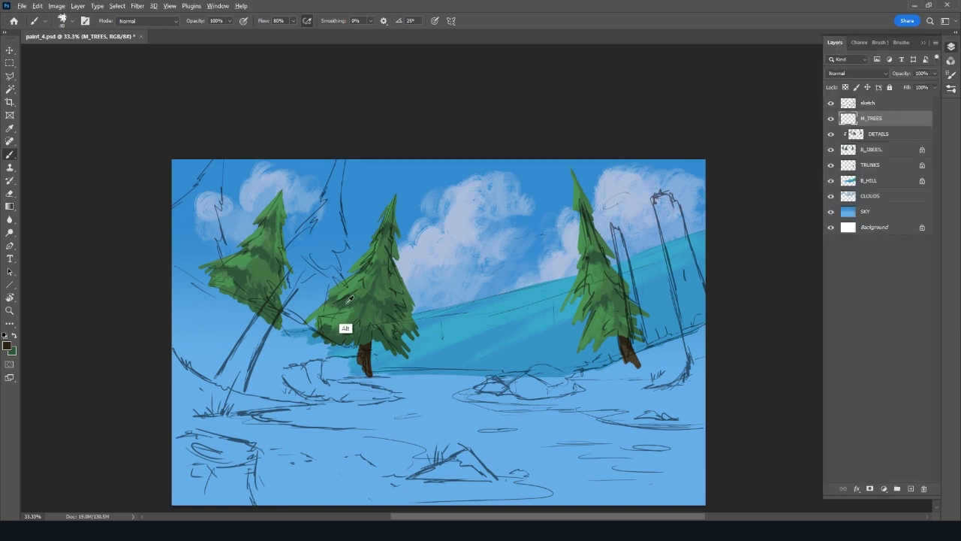
click(7, 345)
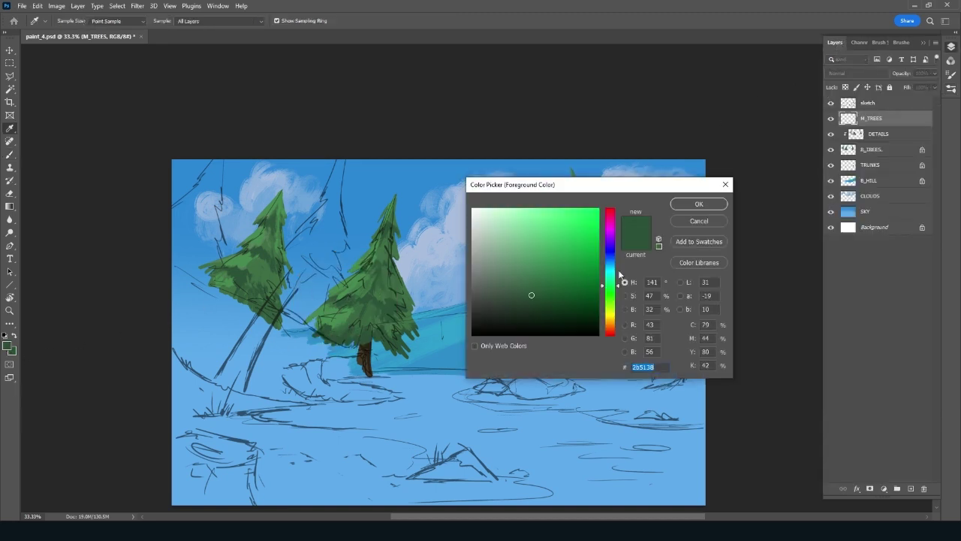
mouse_move(609, 285)
mouse_down()
mouse_move(610, 299)
mouse_move(568, 305)
mouse_up()
click(706, 206)
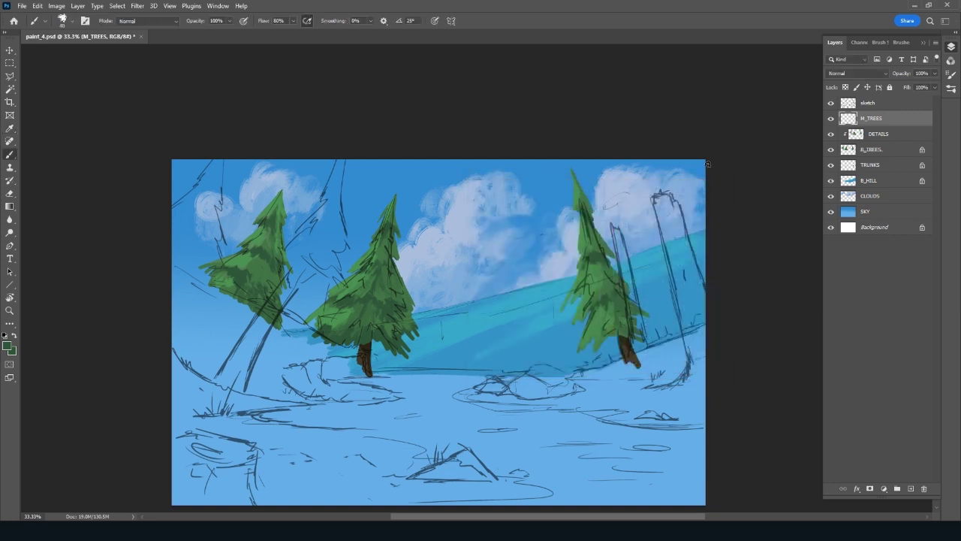
Sketch dark green zigzag pine outlines at the left, middle and right, then tilt the view
drag(344, 146, 347, 262)
key(ctrl+z)
mouse_move(348, 162)
mouse_down()
mouse_move(344, 247)
mouse_move(324, 314)
mouse_move(334, 355)
mouse_up()
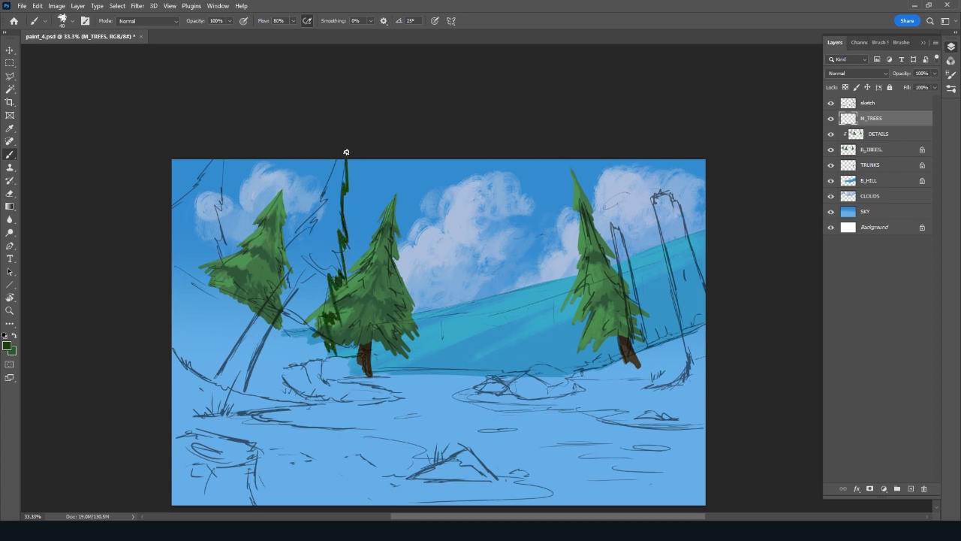
mouse_move(344, 161)
mouse_down()
mouse_move(317, 188)
mouse_move(323, 197)
mouse_move(293, 248)
mouse_move(259, 275)
mouse_move(253, 301)
mouse_move(263, 308)
mouse_move(234, 310)
mouse_move(333, 351)
mouse_up()
mouse_move(223, 161)
mouse_down()
mouse_move(212, 226)
mouse_move(224, 283)
mouse_move(195, 180)
mouse_move(172, 216)
mouse_move(197, 275)
mouse_up()
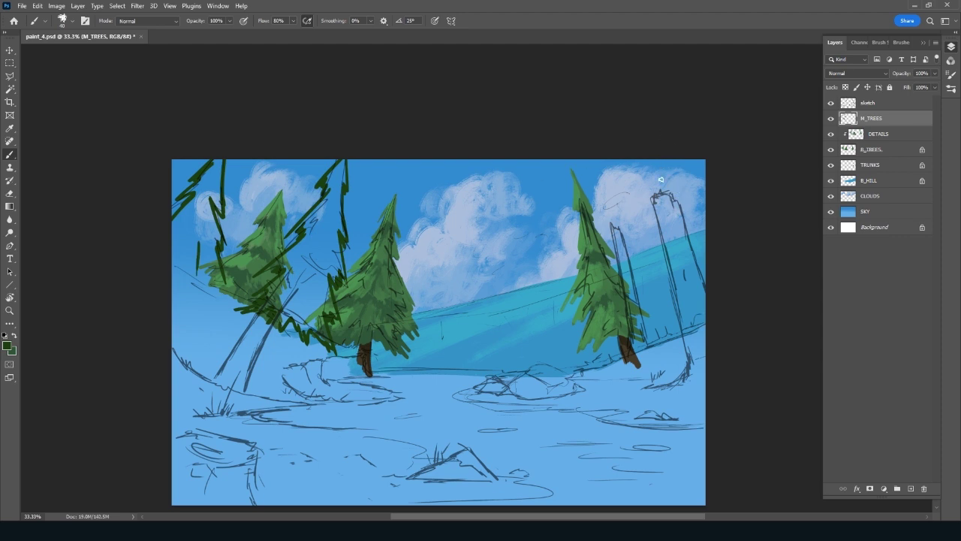
mouse_move(663, 161)
mouse_down()
mouse_move(679, 323)
mouse_move(697, 304)
mouse_move(705, 331)
mouse_up()
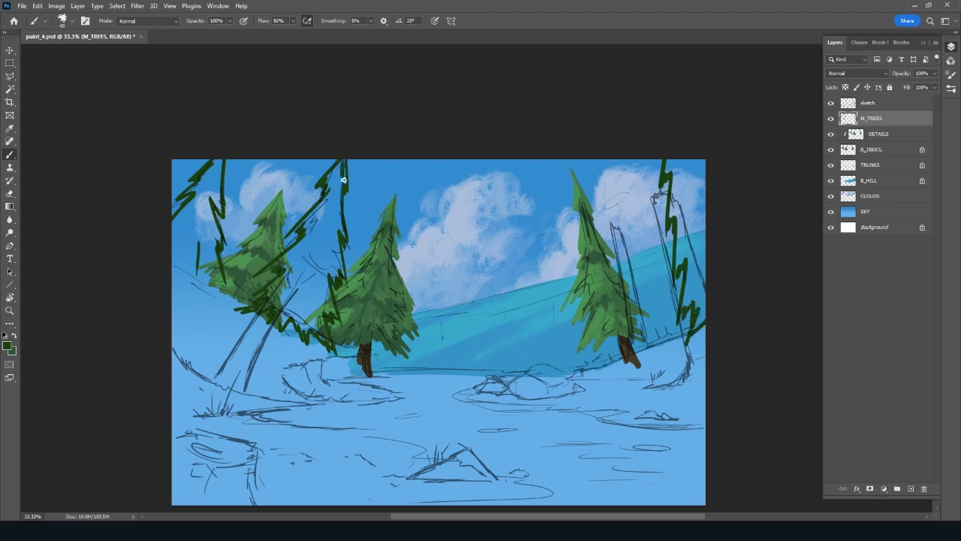
drag(391, 293, 465, 259)
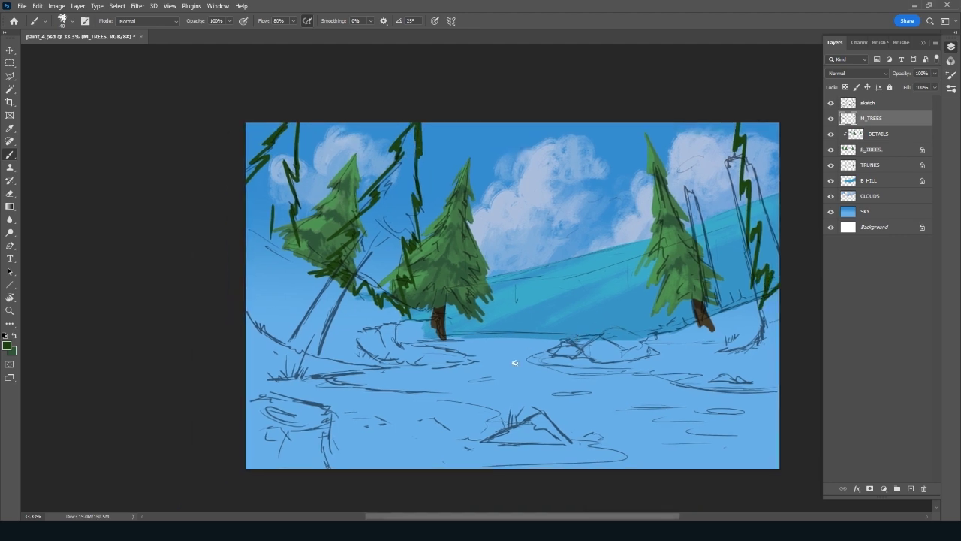
key(r)
drag(518, 352, 629, 384)
Fill the left foreground pine and its corner branches with solid dark green
key(b)
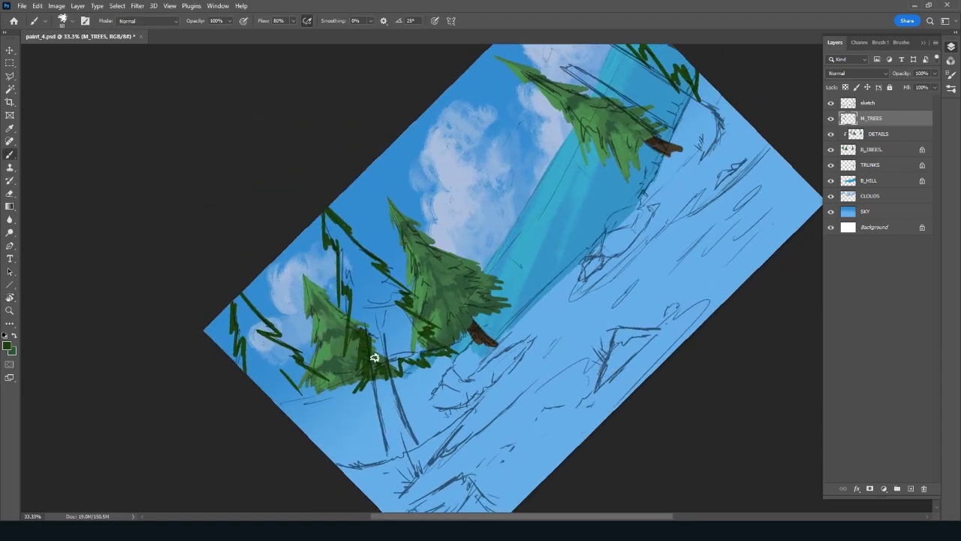
mouse_move(399, 359)
mouse_down()
mouse_move(436, 339)
mouse_move(408, 325)
mouse_move(428, 327)
mouse_move(408, 343)
mouse_move(391, 334)
mouse_move(362, 380)
mouse_up()
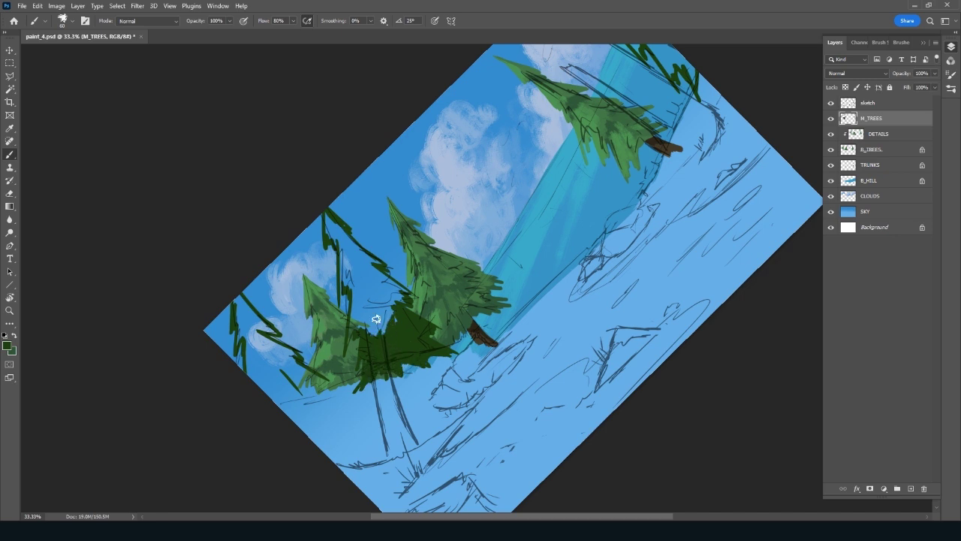
mouse_move(351, 327)
mouse_down()
mouse_move(356, 301)
mouse_move(359, 323)
mouse_move(368, 304)
mouse_move(398, 301)
mouse_move(410, 334)
mouse_up()
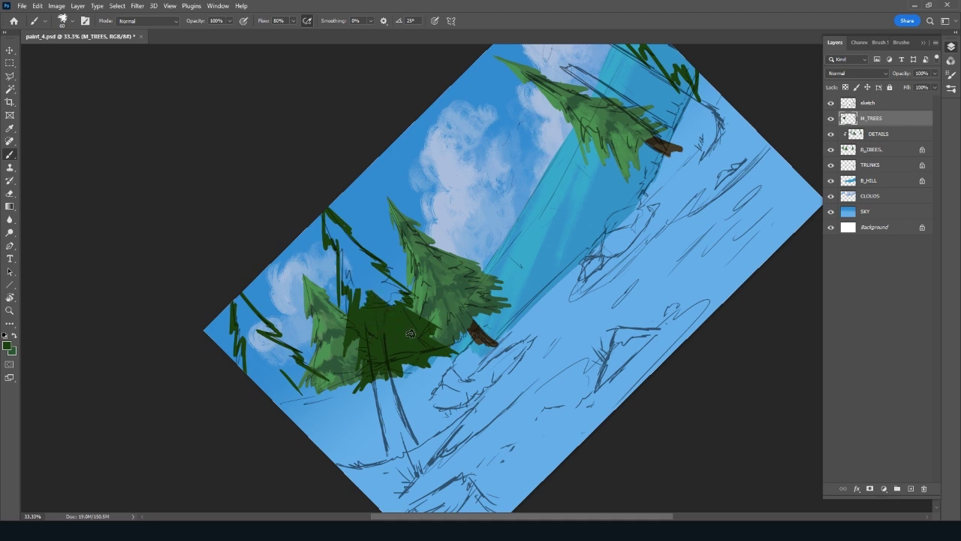
mouse_move(377, 301)
mouse_down()
mouse_move(390, 286)
mouse_move(398, 300)
mouse_move(380, 272)
mouse_move(417, 294)
mouse_move(387, 279)
mouse_move(391, 268)
mouse_move(328, 217)
mouse_move(363, 234)
mouse_up()
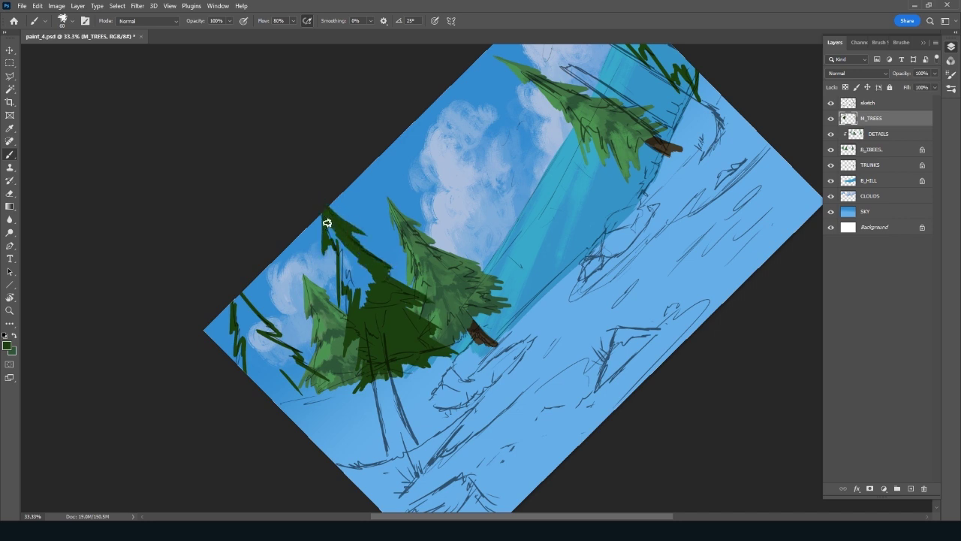
mouse_move(340, 277)
mouse_down()
mouse_move(339, 294)
mouse_move(339, 251)
mouse_move(363, 269)
mouse_up()
mouse_move(249, 311)
mouse_down()
mouse_move(271, 331)
mouse_move(239, 294)
mouse_move(238, 332)
mouse_move(249, 317)
mouse_move(296, 352)
mouse_move(284, 360)
mouse_move(313, 395)
mouse_move(263, 391)
mouse_move(292, 357)
mouse_move(254, 367)
mouse_up()
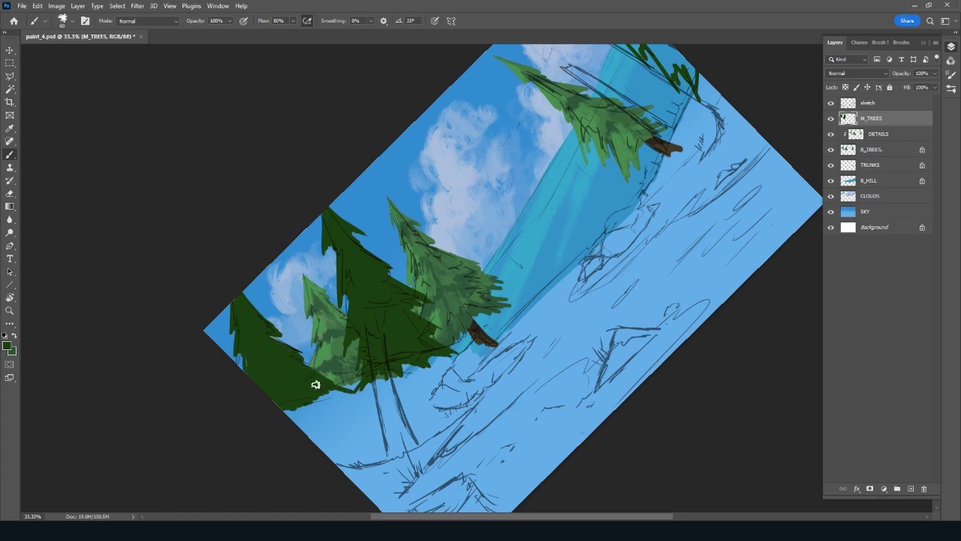
mouse_move(305, 401)
mouse_down()
mouse_move(288, 395)
mouse_move(286, 407)
mouse_up()
Paint dark green foliage into the top-corner tree and reset the canvas rotation
drag(725, 220, 633, 368)
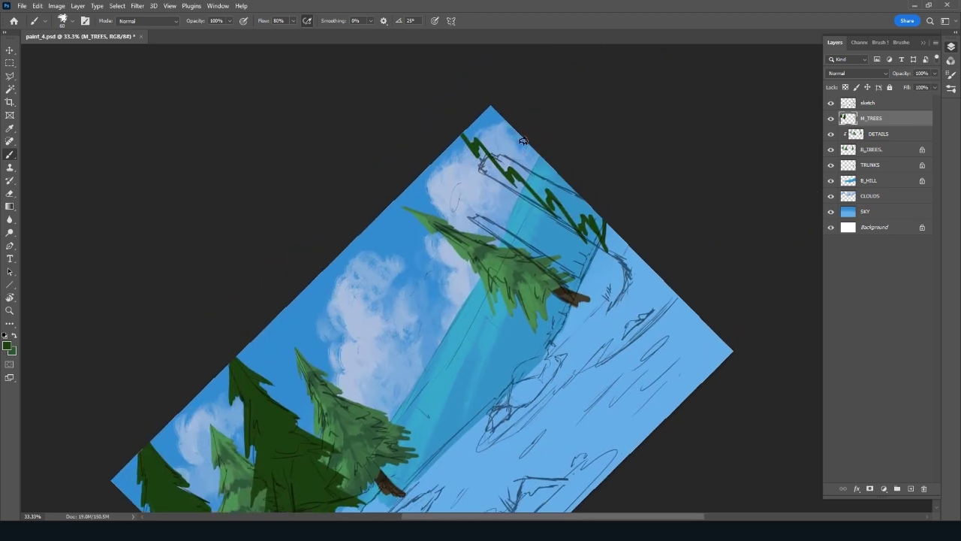
mouse_move(460, 118)
mouse_down()
mouse_move(504, 159)
mouse_move(482, 125)
mouse_move(498, 143)
mouse_move(491, 129)
mouse_move(515, 167)
mouse_move(578, 219)
mouse_move(561, 185)
mouse_move(582, 196)
mouse_move(603, 227)
mouse_up()
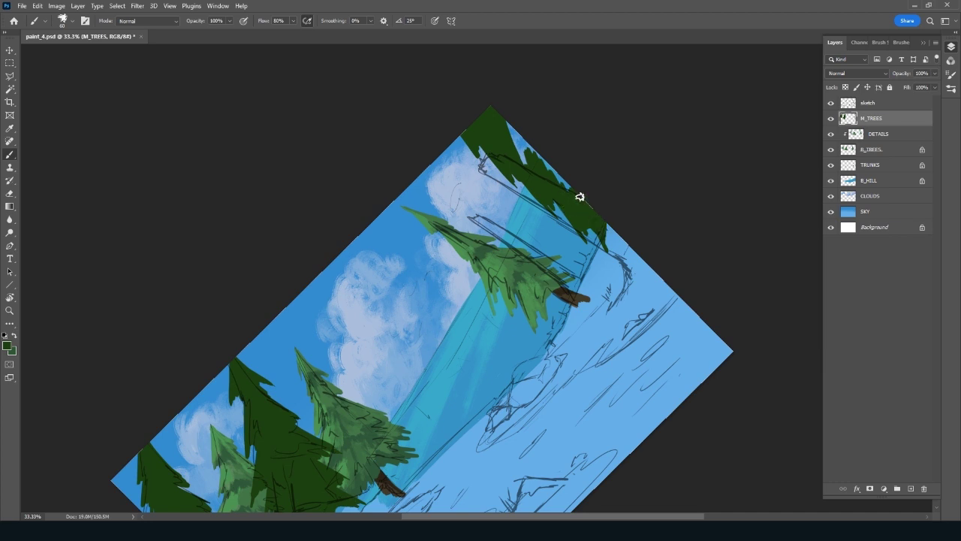
drag(579, 196, 509, 131)
key(Escape)
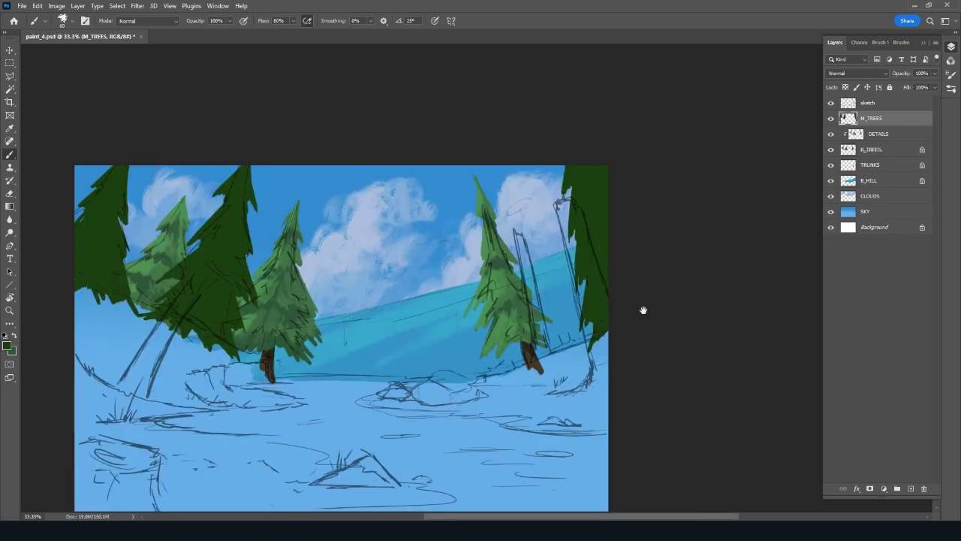
Paint the right dark tree's upper, left and lower edges
drag(644, 311, 720, 322)
drag(642, 182, 638, 204)
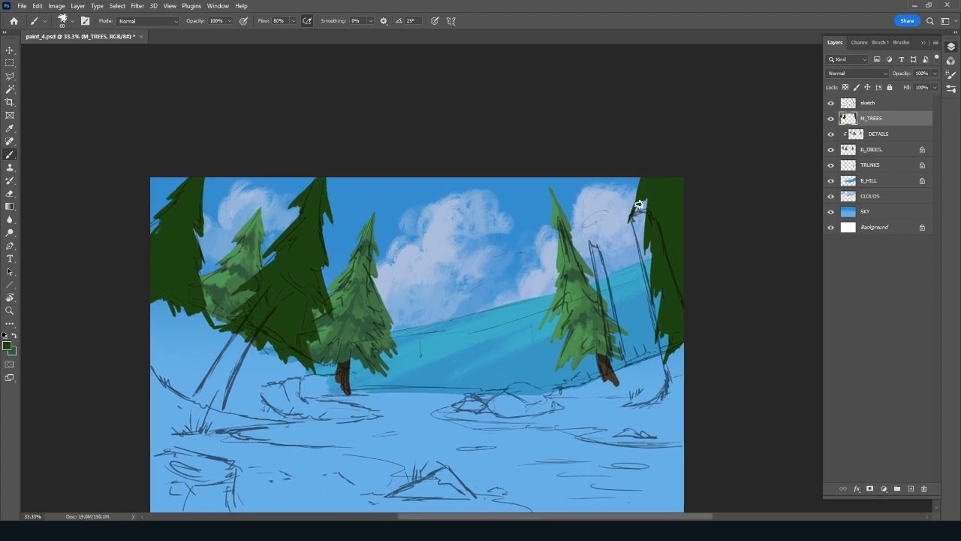
drag(655, 238, 647, 301)
mouse_move(637, 367)
mouse_down()
mouse_move(656, 338)
mouse_move(664, 356)
mouse_move(680, 350)
mouse_up()
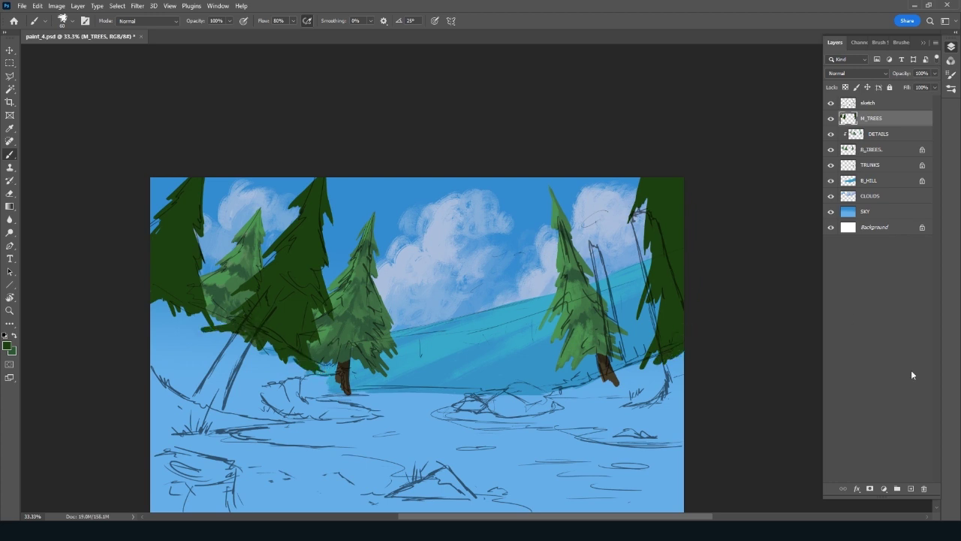
Add a layer named M_HILL beneath M_TREES, save, and open the foreground colour picker
ctrl+click(911, 489)
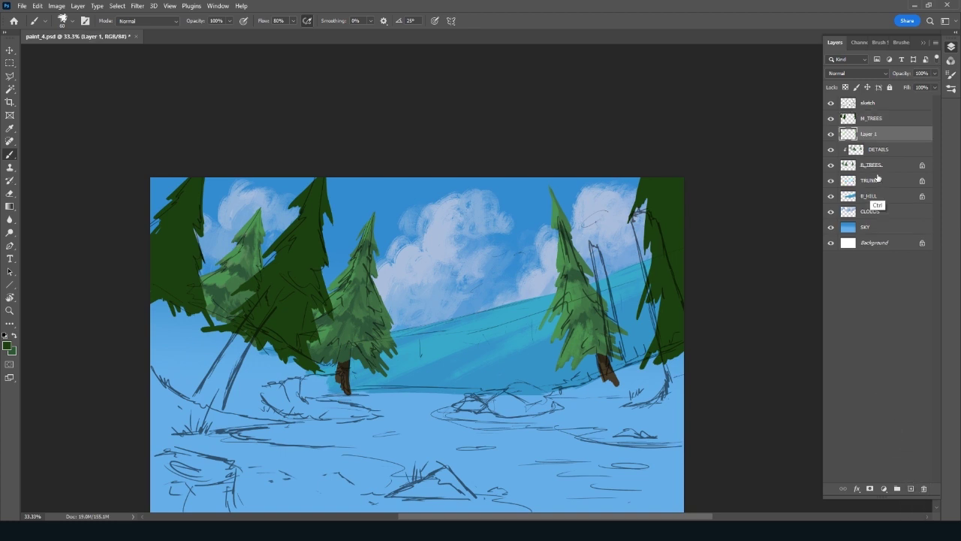
double_click(869, 134)
text(M_HILL)
key(Return)
key(ctrl+s)
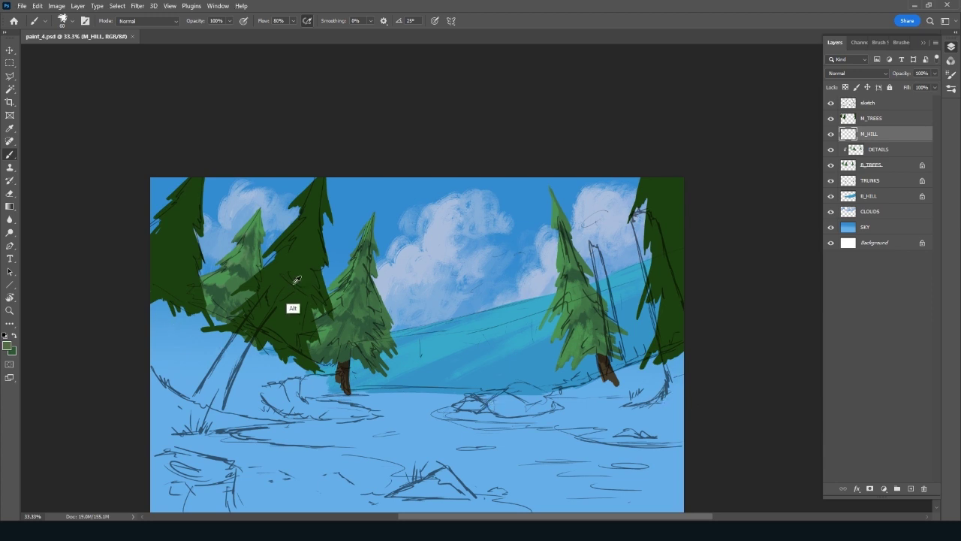
click(8, 346)
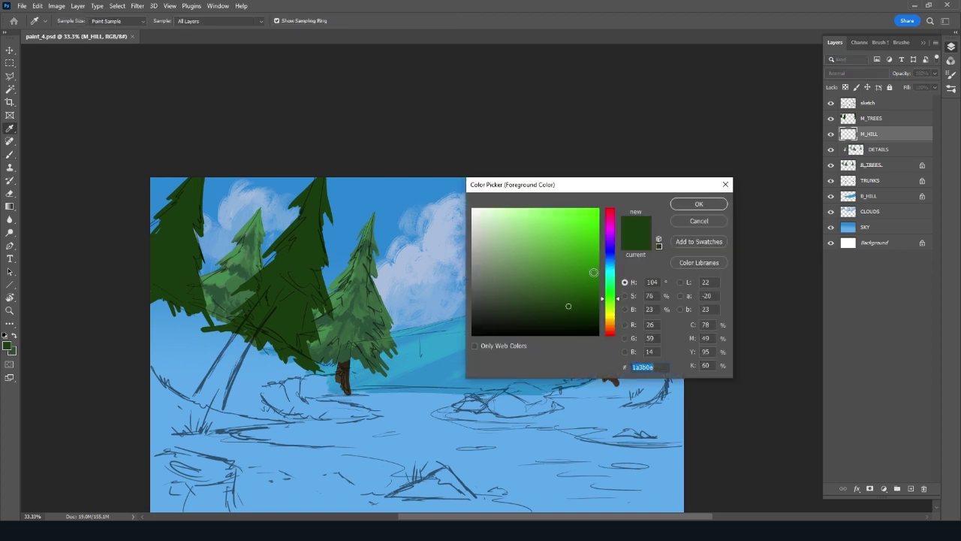
Set the foreground to bright green 2b620a and tilt the canvas about -32 degrees
drag(578, 289, 586, 286)
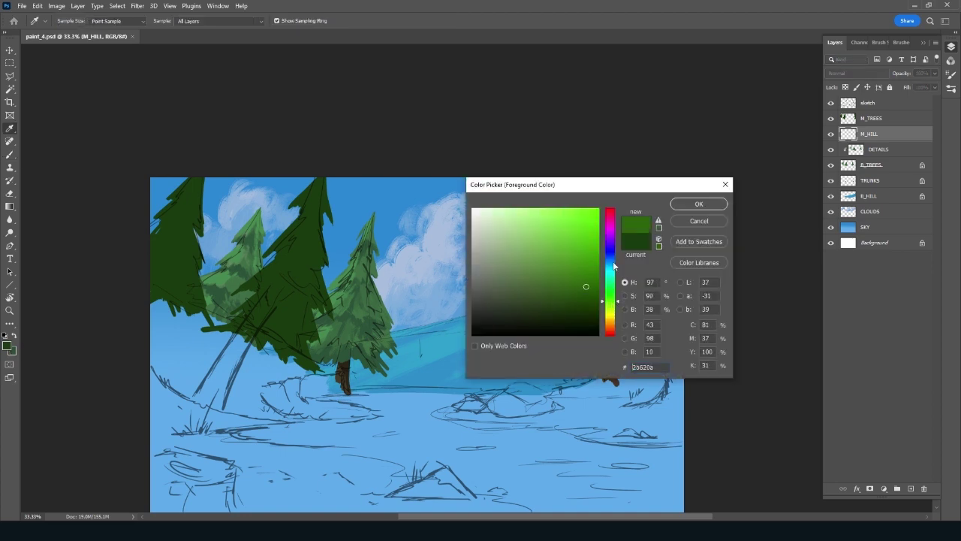
key(Return)
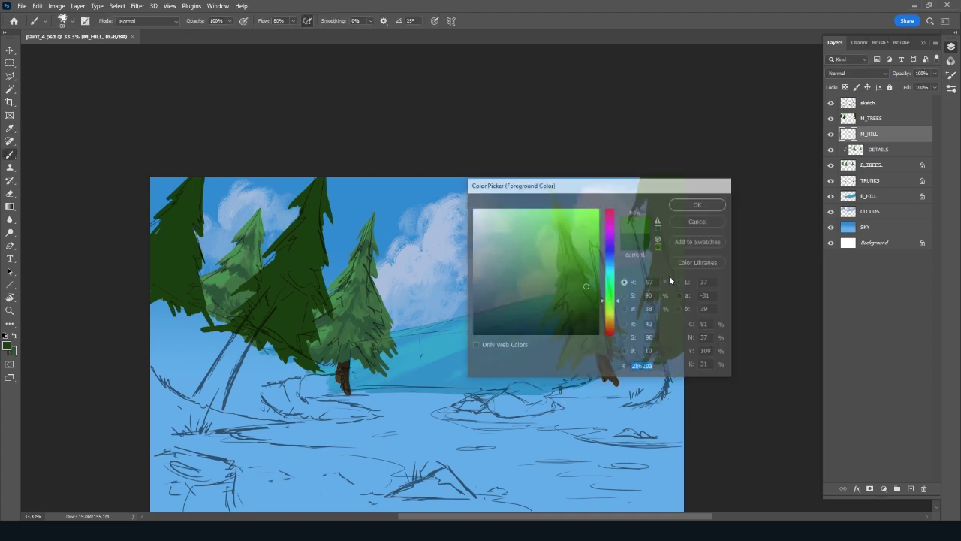
key(r)
drag(518, 431, 593, 367)
scroll(594, 366, right, 3)
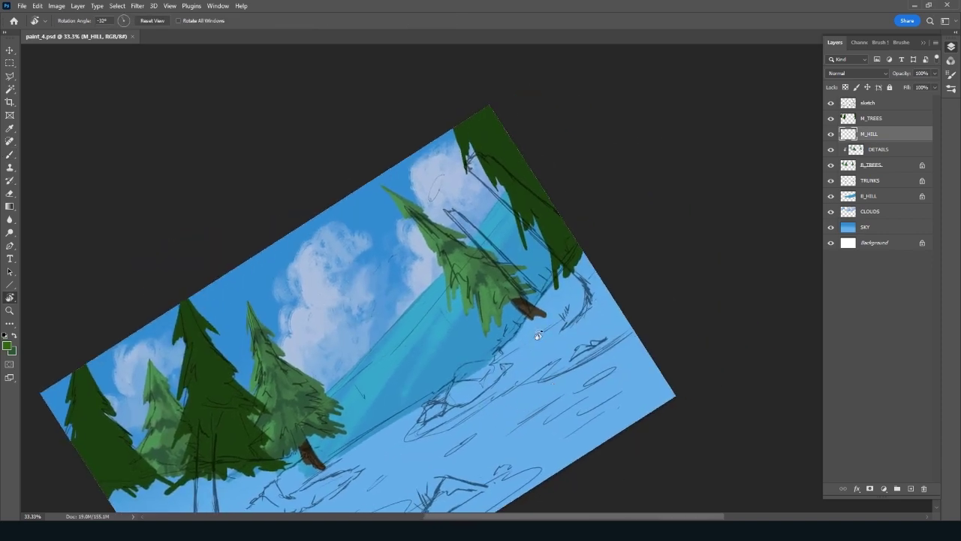
key(b)
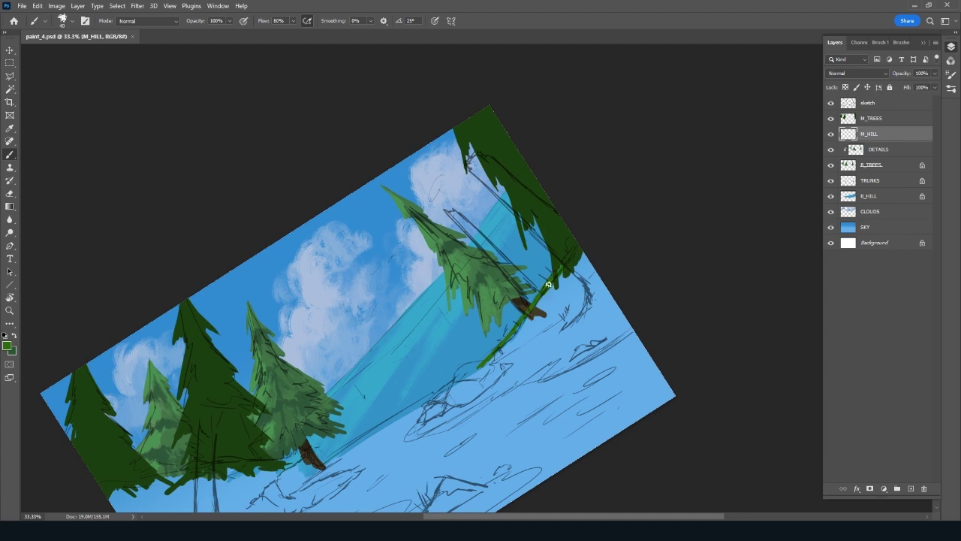
Paint the green bank beside the trunk, up the hill edge and along the river
drag(525, 326, 557, 295)
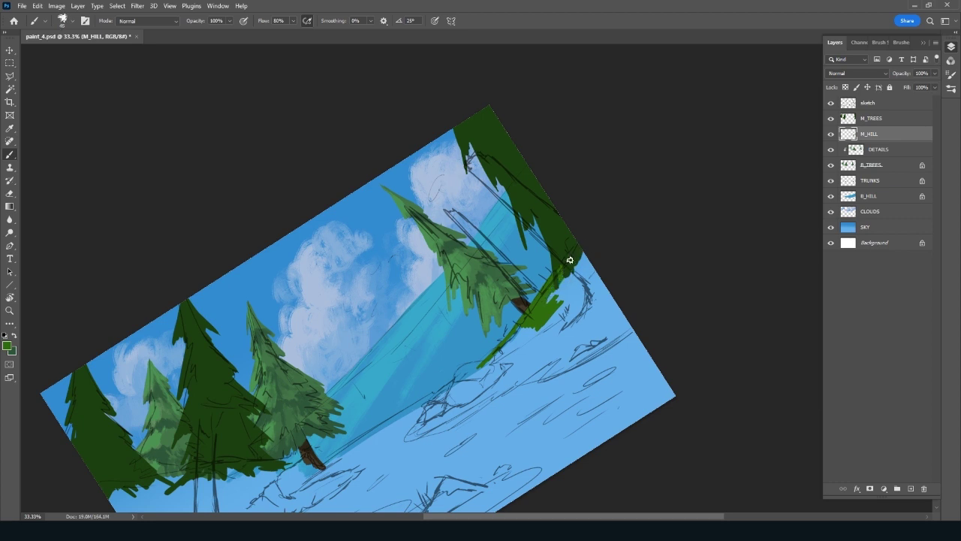
mouse_move(547, 299)
mouse_down()
mouse_move(579, 262)
mouse_move(569, 277)
mouse_up()
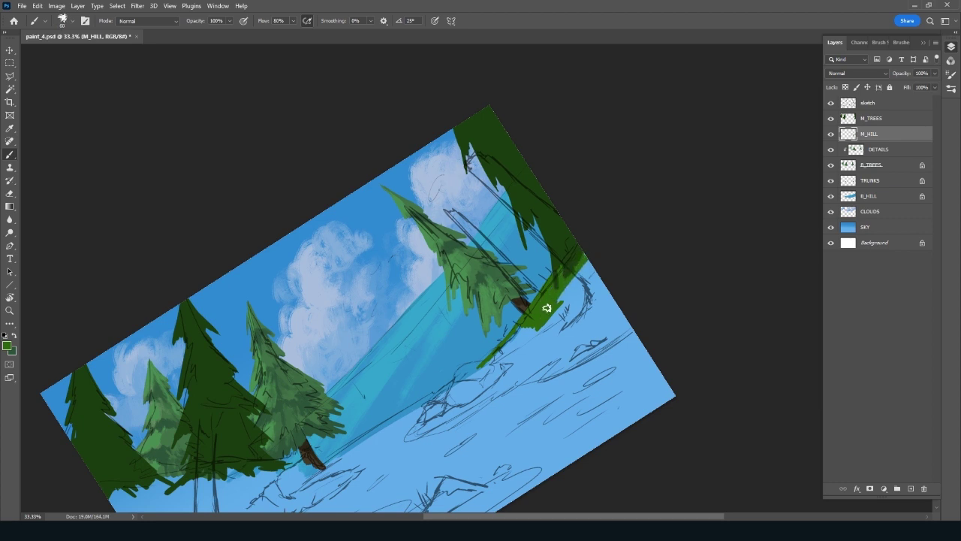
mouse_move(547, 308)
mouse_down()
mouse_move(579, 275)
mouse_move(578, 300)
mouse_move(589, 303)
mouse_move(593, 290)
mouse_up()
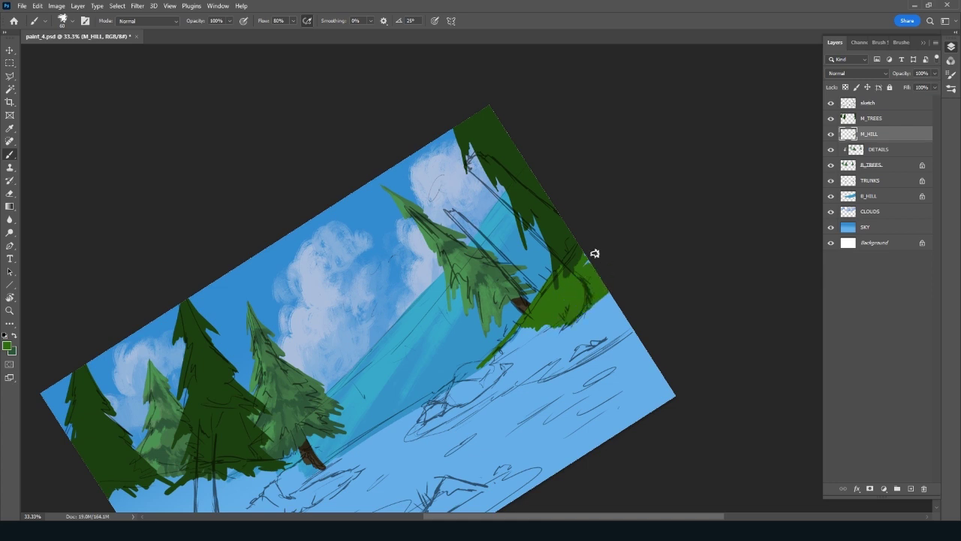
mouse_move(498, 351)
mouse_down()
mouse_move(459, 385)
mouse_move(527, 322)
mouse_move(518, 347)
mouse_move(527, 340)
mouse_up()
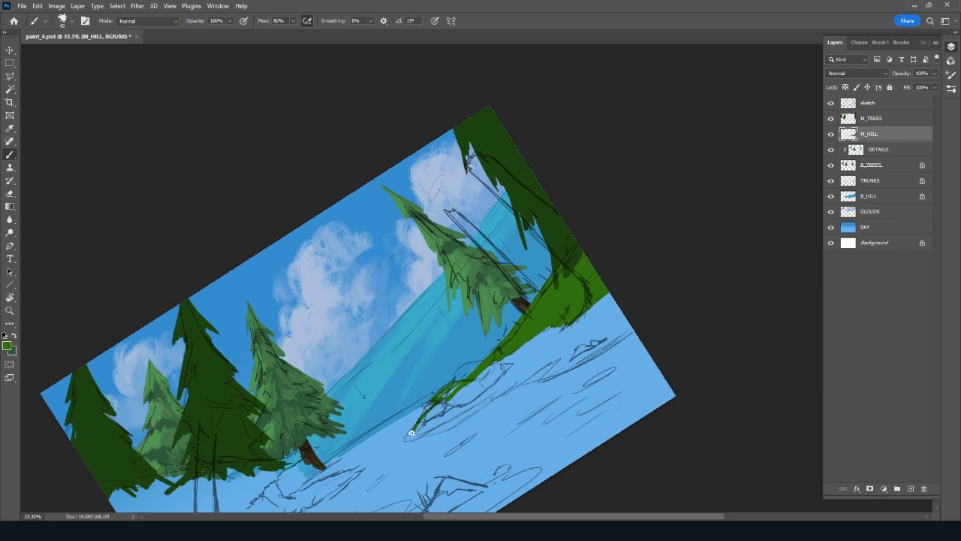
drag(483, 401, 630, 332)
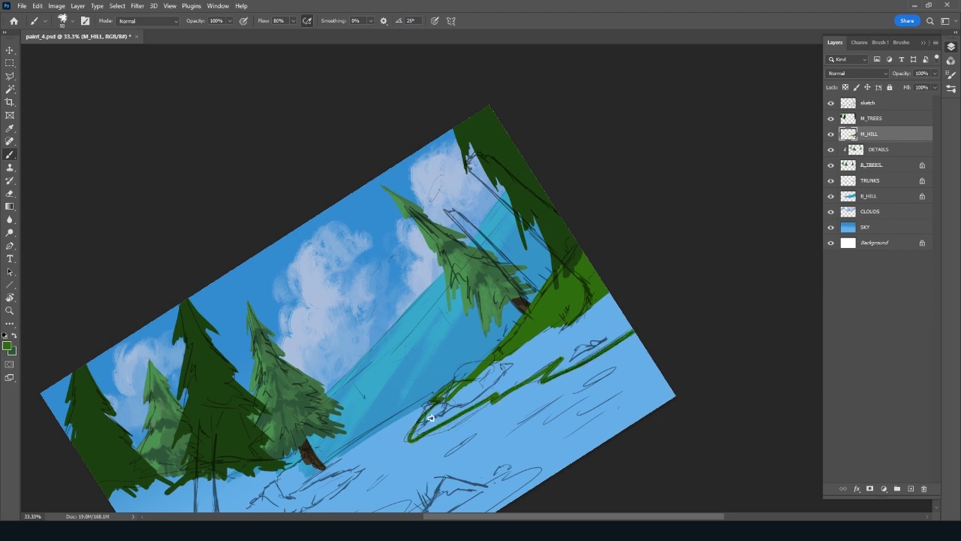
Fill the bank's lower edge solid green, then rotate the view to about -74 degrees
drag(412, 436, 461, 402)
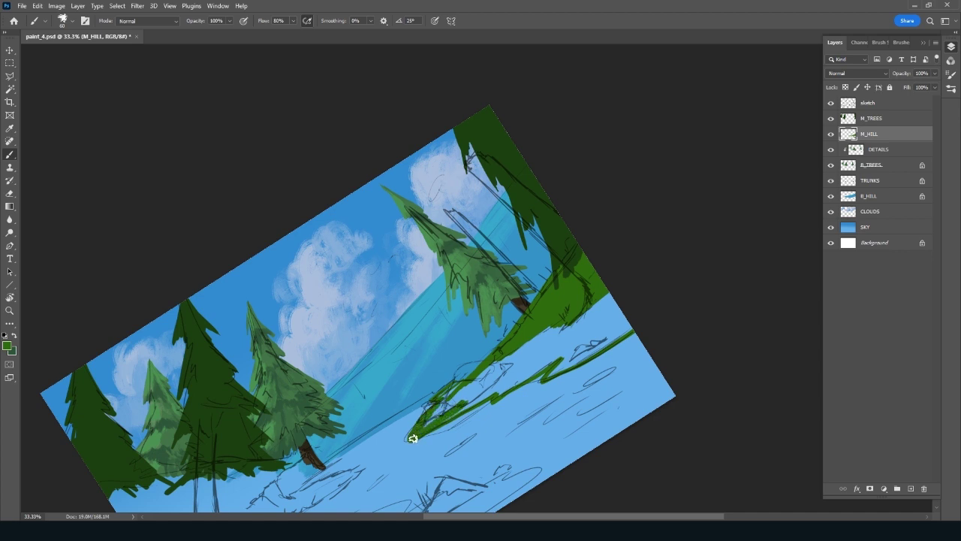
drag(414, 437, 488, 361)
drag(451, 386, 524, 335)
mouse_move(476, 395)
mouse_down()
mouse_move(440, 423)
mouse_move(472, 393)
mouse_move(456, 396)
mouse_move(521, 348)
mouse_move(508, 382)
mouse_move(591, 333)
mouse_move(551, 344)
mouse_move(541, 332)
mouse_move(610, 304)
mouse_move(548, 371)
mouse_move(592, 339)
mouse_move(550, 375)
mouse_move(628, 322)
mouse_move(573, 345)
mouse_up()
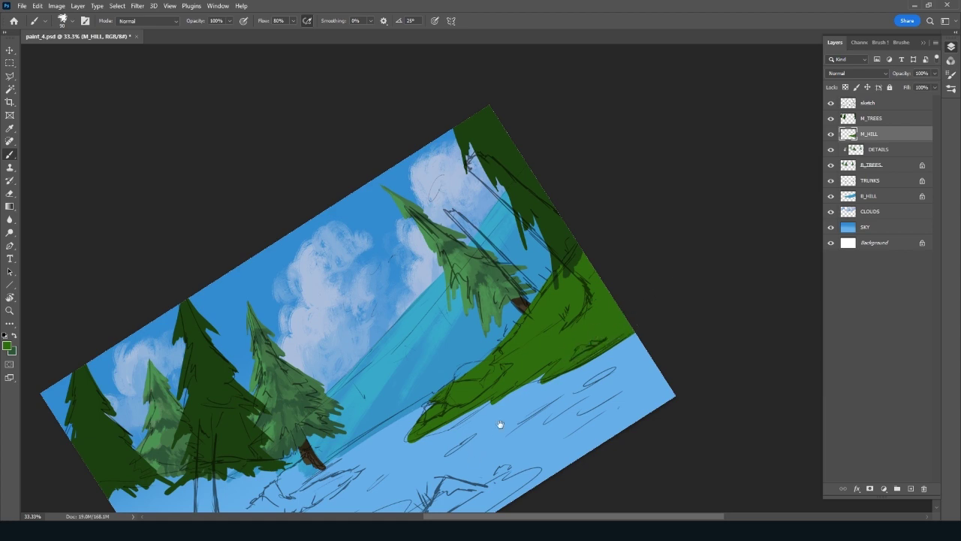
drag(500, 424, 639, 260)
key(r)
mouse_move(425, 444)
mouse_down()
mouse_move(531, 453)
mouse_move(559, 427)
mouse_up()
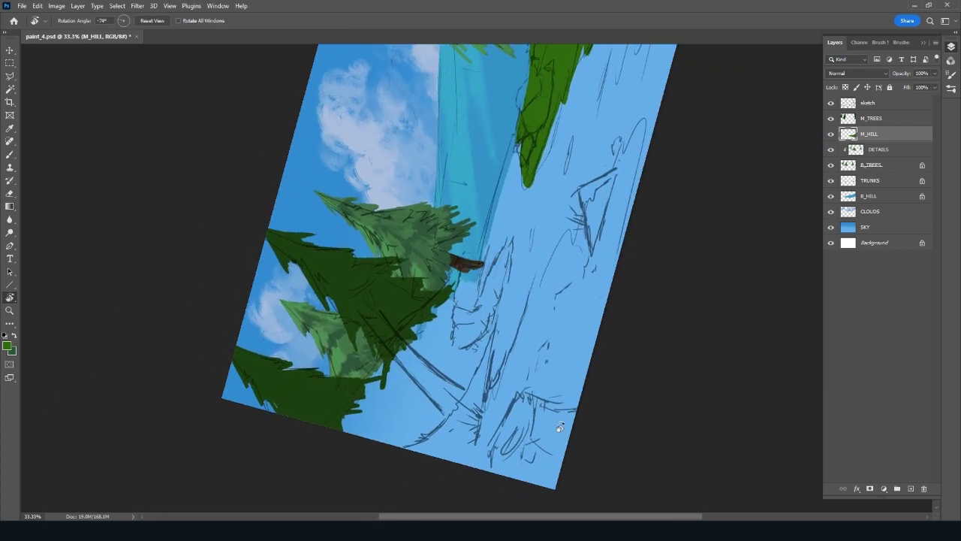
Paint green over the bank by the trunk and below the trees, resizing the brush from 80 to 70
key(b)
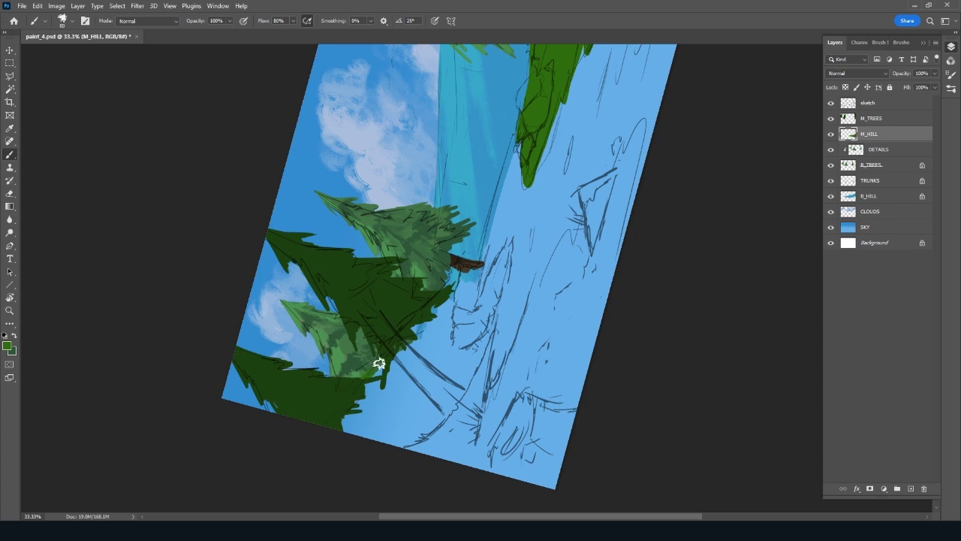
key(bracketleft)
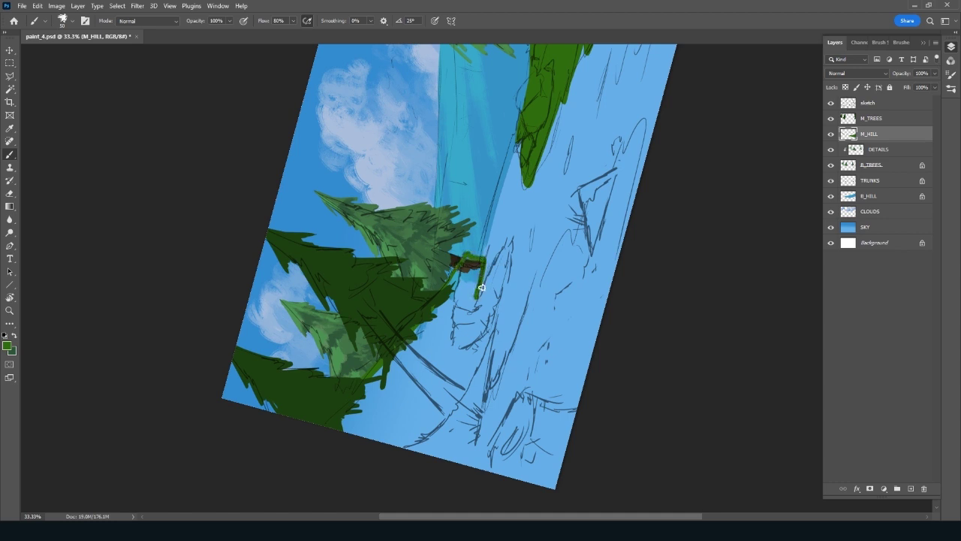
mouse_move(482, 287)
mouse_down()
mouse_move(489, 388)
mouse_move(557, 242)
mouse_move(584, 220)
mouse_move(638, 135)
mouse_move(604, 319)
mouse_up()
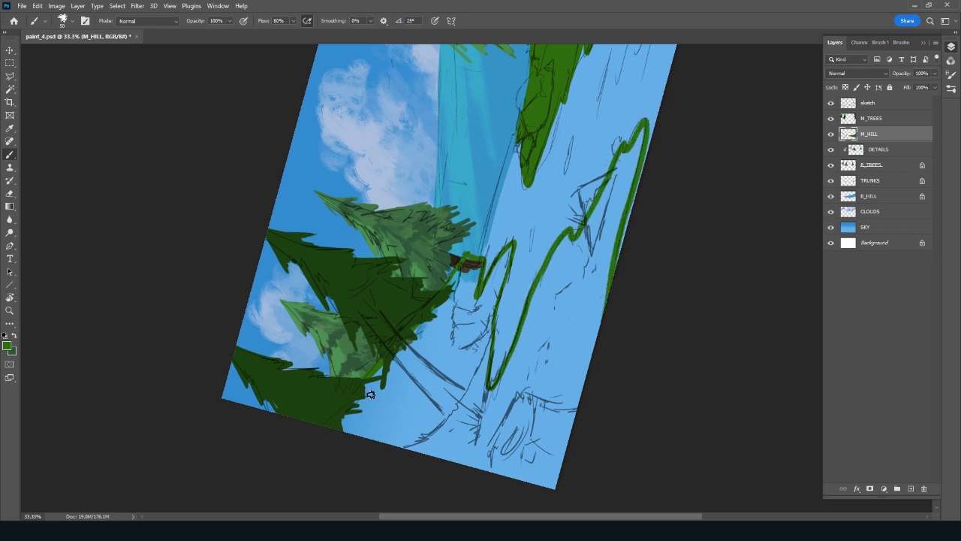
key(bracketright)
key(bracketright)
key(bracketright)
mouse_move(363, 391)
mouse_down()
mouse_move(393, 371)
mouse_move(399, 393)
mouse_move(461, 392)
mouse_up()
key(bracketleft)
key(bracketleft)
key(bracketleft)
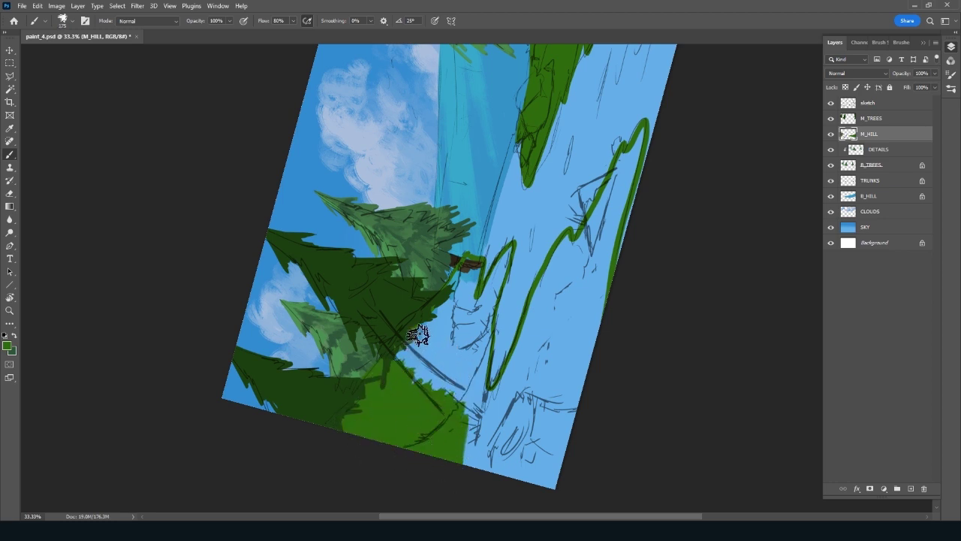
mouse_move(392, 368)
mouse_down()
mouse_move(418, 338)
mouse_move(418, 386)
mouse_move(443, 371)
mouse_move(455, 381)
mouse_move(472, 350)
mouse_move(470, 382)
mouse_move(509, 251)
mouse_move(499, 268)
mouse_up()
Fill the remaining light-blue gaps, bottom strip and right edge with green grass
key(bracketleft)
key(bracketleft)
key(bracketleft)
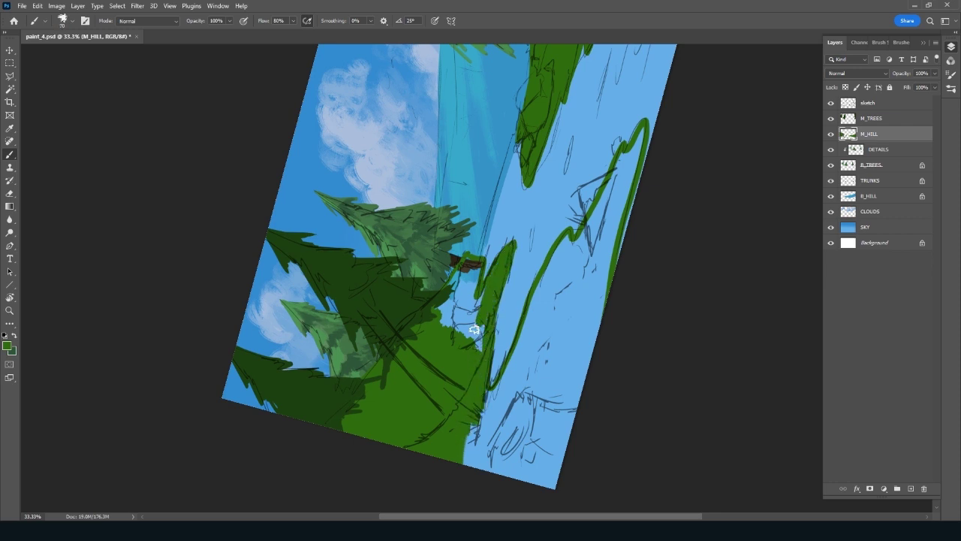
mouse_move(474, 329)
mouse_down()
mouse_move(486, 324)
mouse_move(489, 290)
mouse_move(453, 295)
mouse_move(461, 300)
mouse_move(474, 274)
mouse_move(455, 277)
mouse_move(440, 318)
mouse_move(458, 304)
mouse_up()
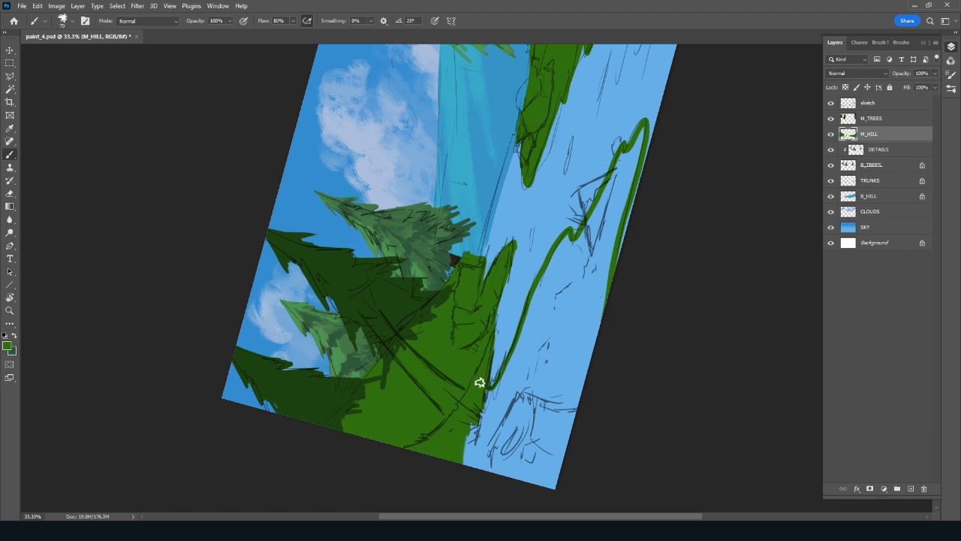
key(bracketright)
key(bracketright)
key(bracketright)
mouse_move(481, 409)
mouse_down()
mouse_move(461, 455)
mouse_move(515, 400)
mouse_move(474, 472)
mouse_move(554, 388)
mouse_move(566, 407)
mouse_move(549, 482)
mouse_up()
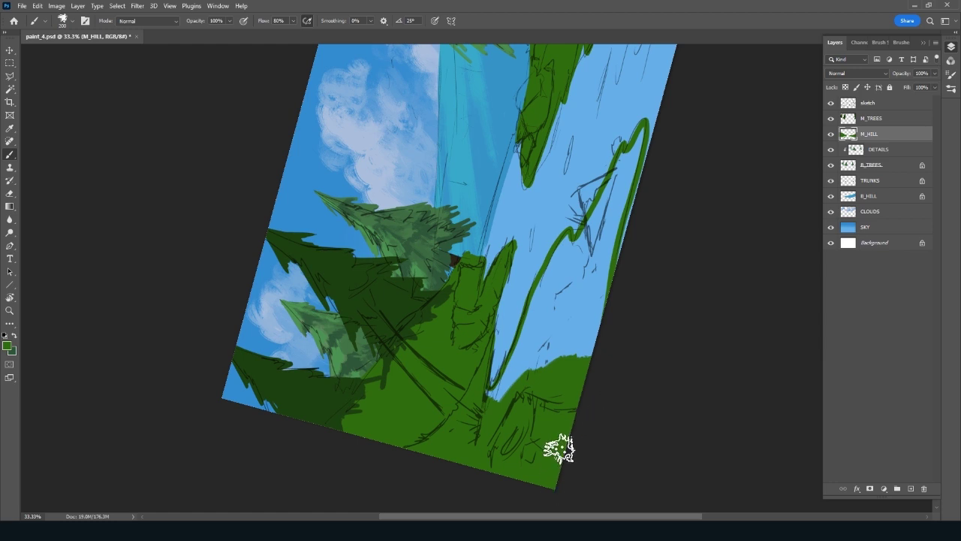
drag(592, 339, 597, 306)
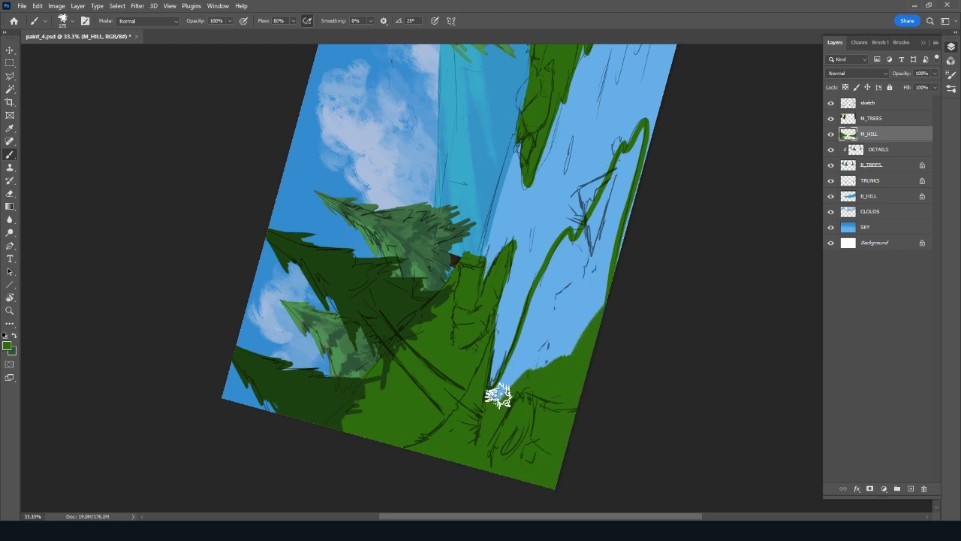
mouse_move(487, 396)
mouse_down()
mouse_move(508, 368)
mouse_move(483, 388)
mouse_move(515, 356)
mouse_move(554, 247)
mouse_move(515, 401)
mouse_move(569, 256)
mouse_move(620, 153)
mouse_move(633, 155)
mouse_move(637, 143)
mouse_move(591, 332)
mouse_move(620, 175)
mouse_move(576, 347)
mouse_move(549, 383)
mouse_move(551, 318)
mouse_move(575, 290)
mouse_up()
Level and reposition the canvas view and select the Ink 2 brush
key(Escape)
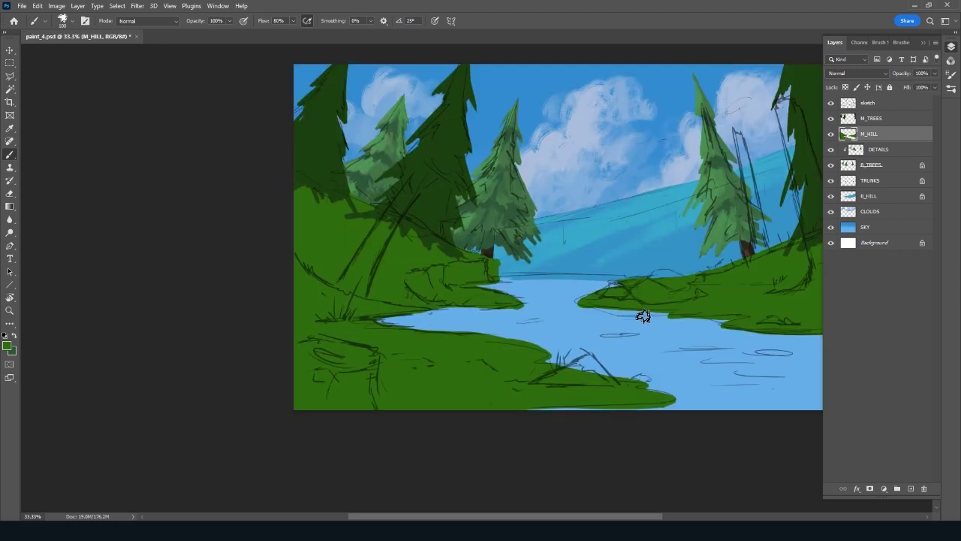
drag(745, 336, 628, 388)
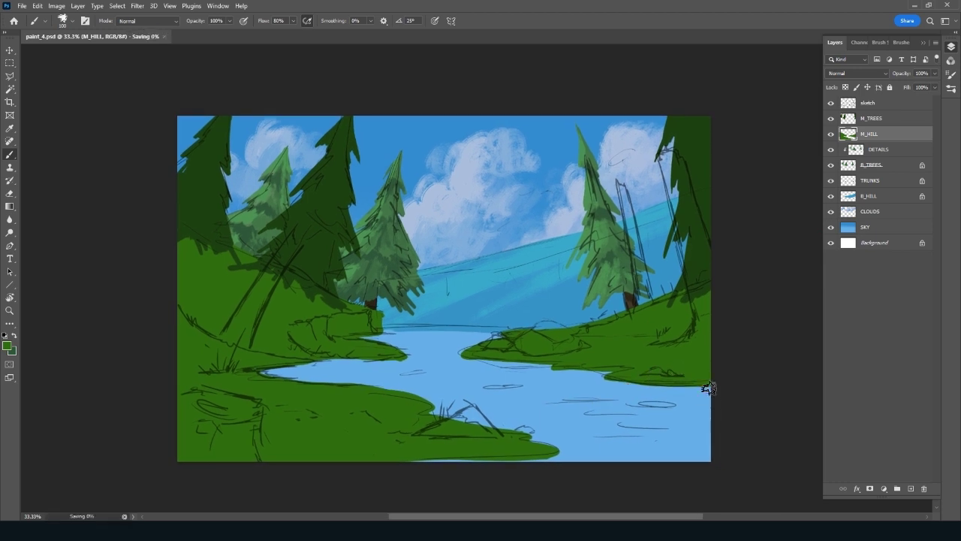
click(896, 42)
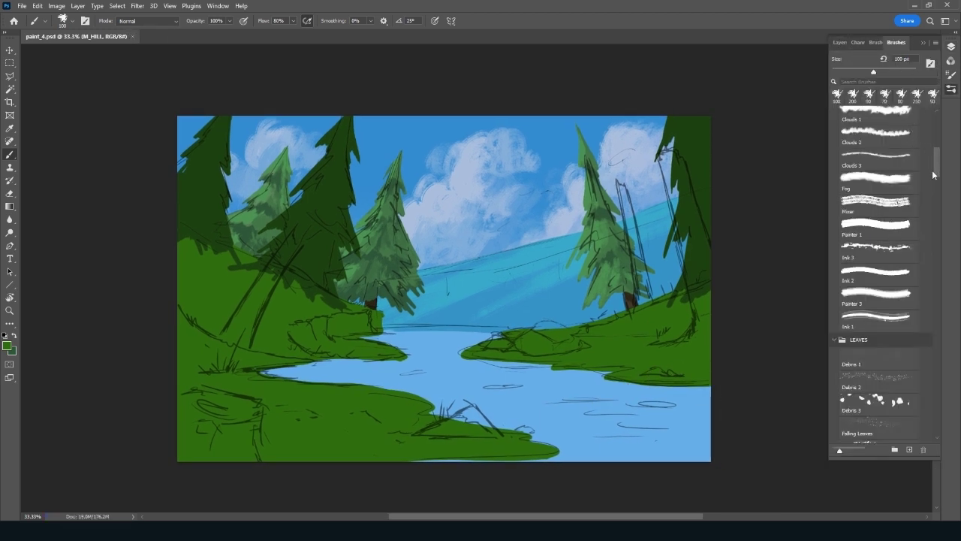
scroll(922, 183, down, 1)
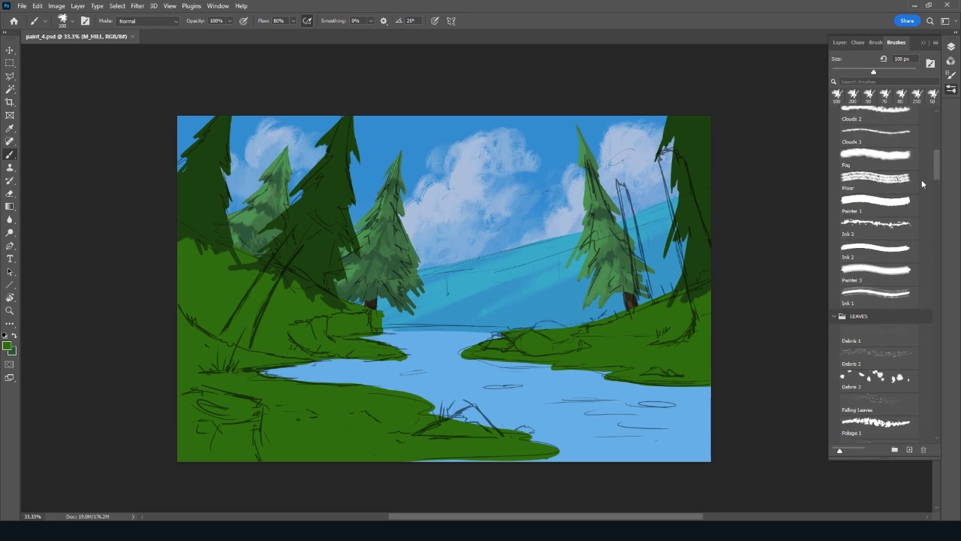
click(883, 251)
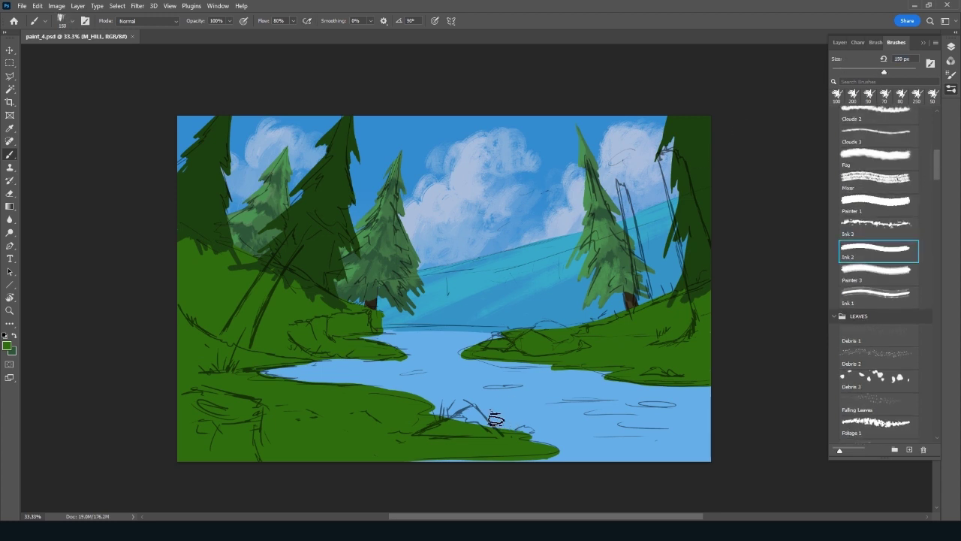
click(836, 42)
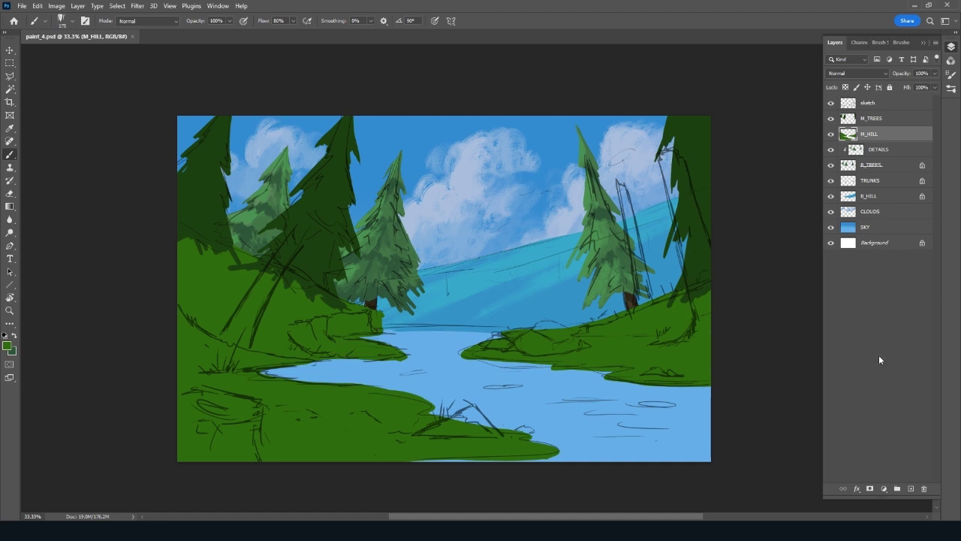
Add a layer named SH clipped to M_HILL and open the foreground colour picker
click(911, 489)
double_click(879, 133)
text(S)
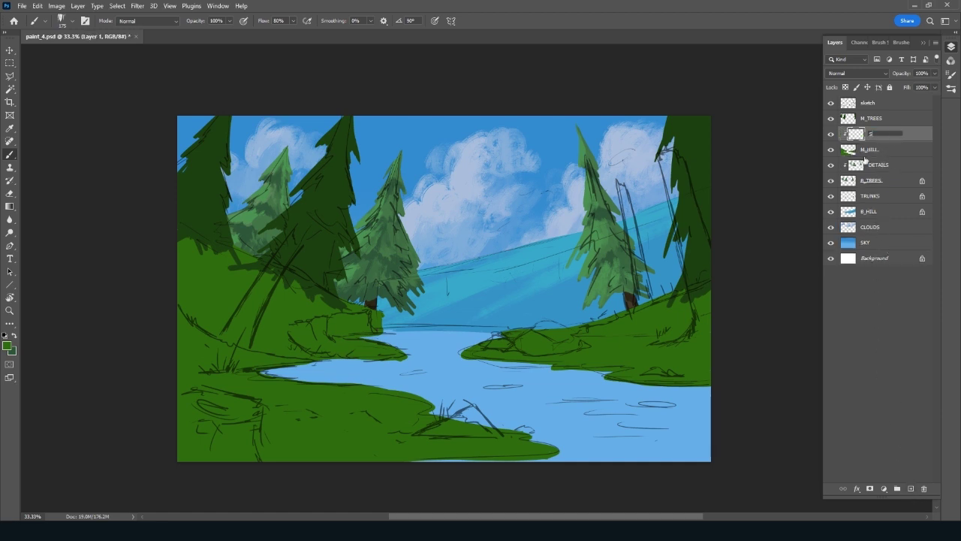
text(H)
key(Return)
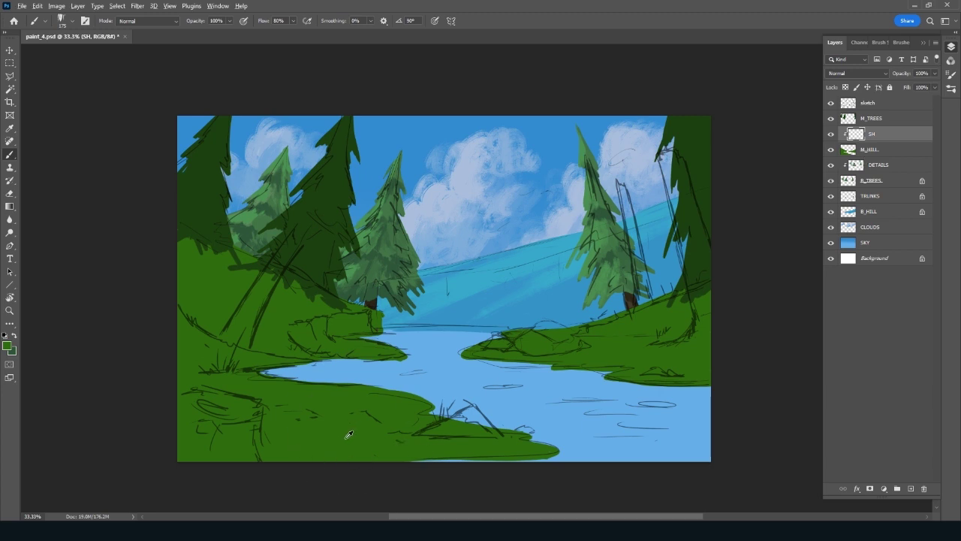
click(7, 346)
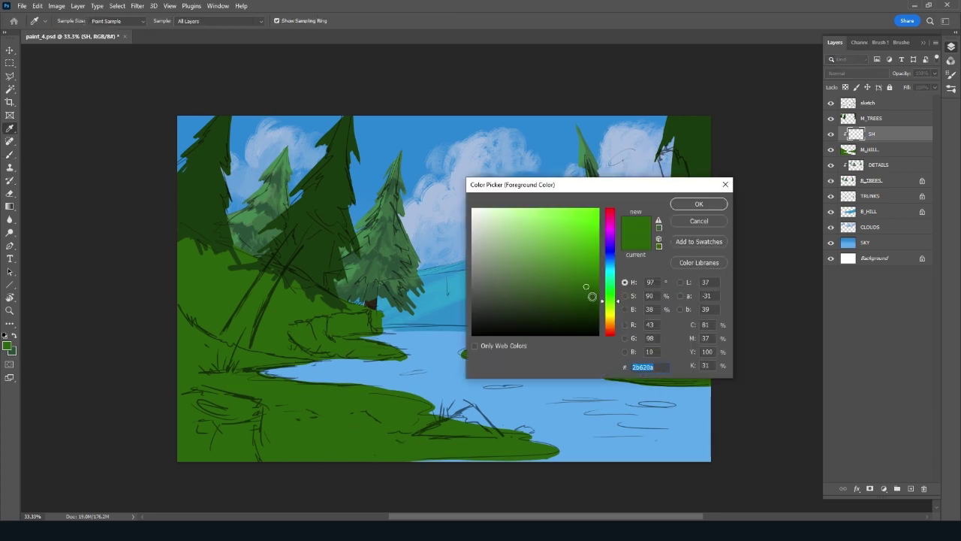
Pick dark green #1d4a02 and shade the near and far riverbanks on the SH layer
click(595, 299)
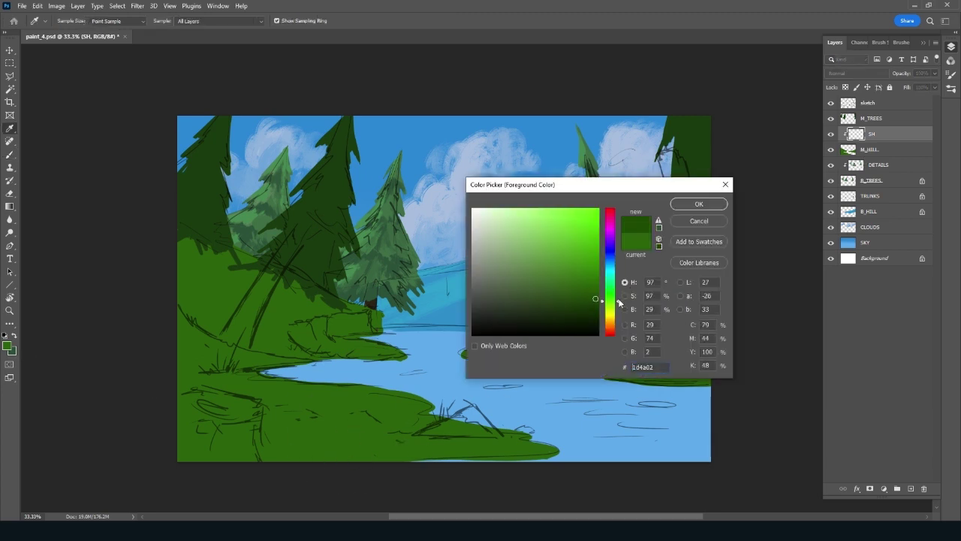
click(699, 205)
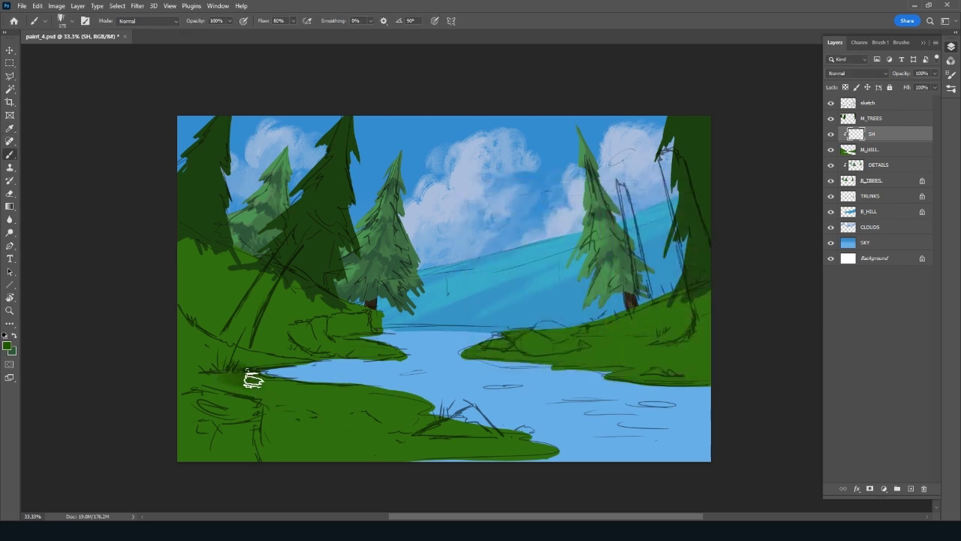
mouse_move(253, 377)
mouse_down()
mouse_move(199, 379)
mouse_move(252, 382)
mouse_move(278, 395)
mouse_move(393, 399)
mouse_move(399, 375)
mouse_move(502, 448)
mouse_move(563, 458)
mouse_move(341, 454)
mouse_up()
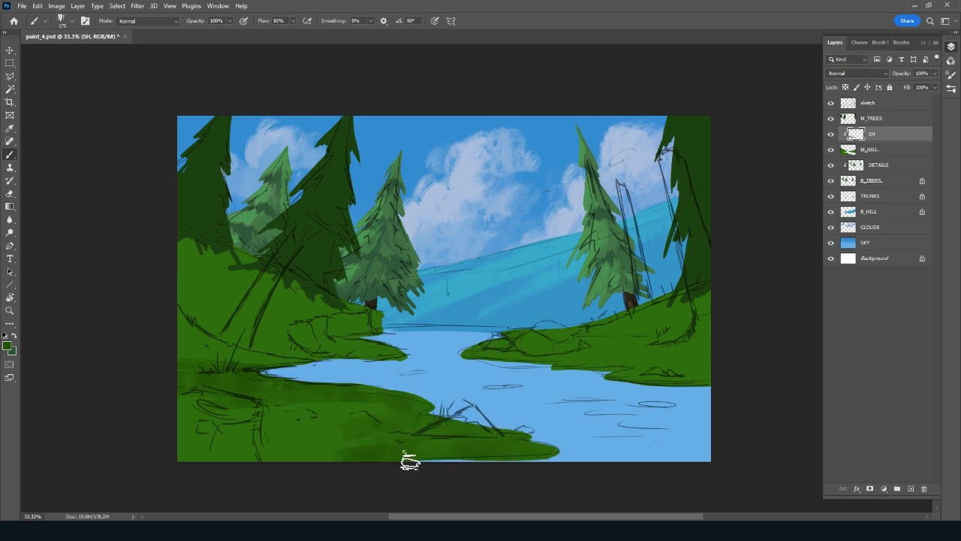
mouse_move(533, 364)
mouse_down()
mouse_move(496, 365)
mouse_move(679, 371)
mouse_up()
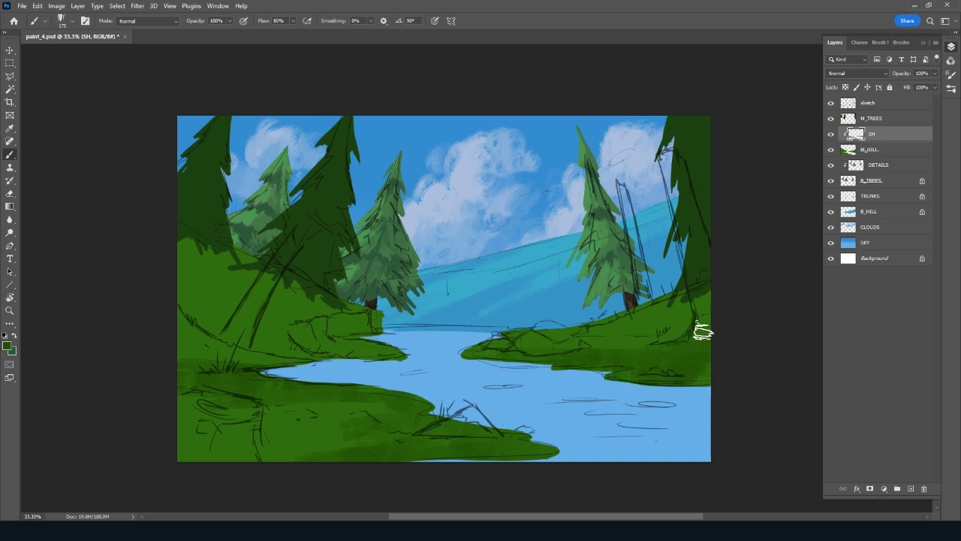
drag(698, 379, 636, 370)
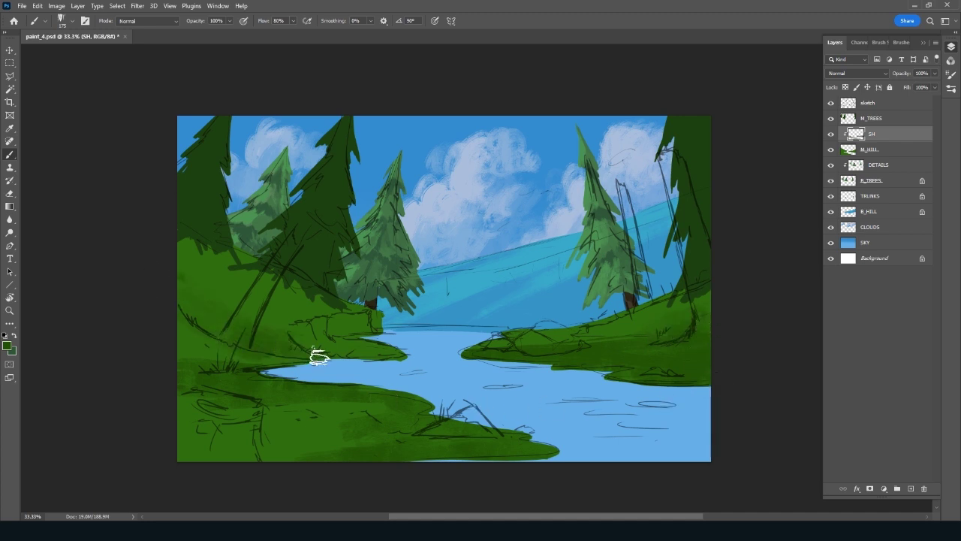
Darken the left shoreline, left hillside and lower-left grass, tilting the view
drag(300, 347, 378, 353)
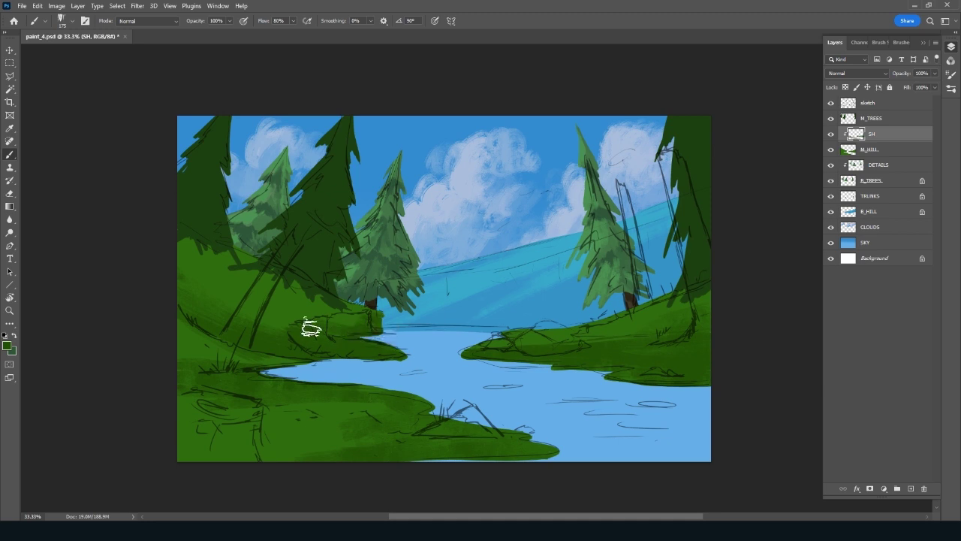
mouse_move(202, 343)
mouse_down()
mouse_move(311, 390)
mouse_move(376, 403)
mouse_move(211, 448)
mouse_move(203, 459)
mouse_move(183, 450)
mouse_move(205, 423)
mouse_move(187, 402)
mouse_up()
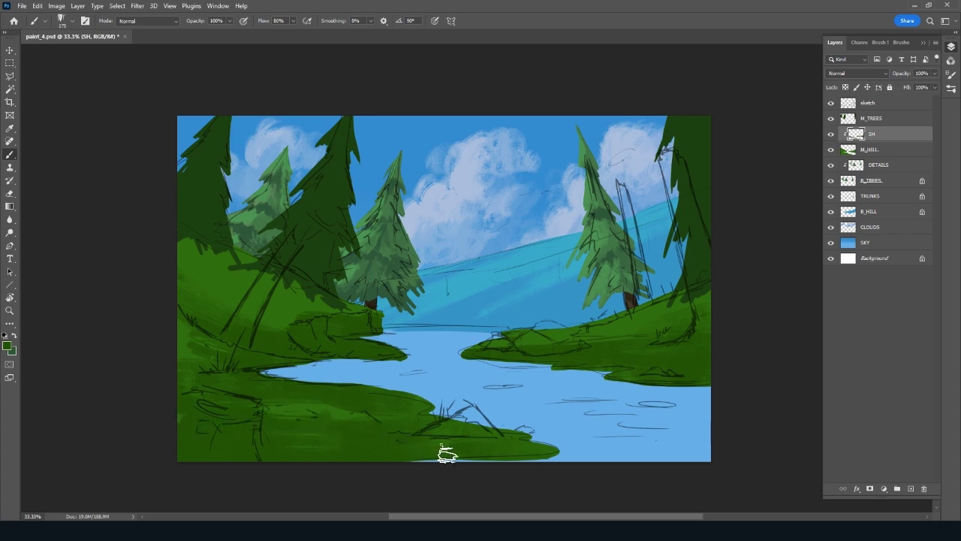
drag(259, 292, 199, 262)
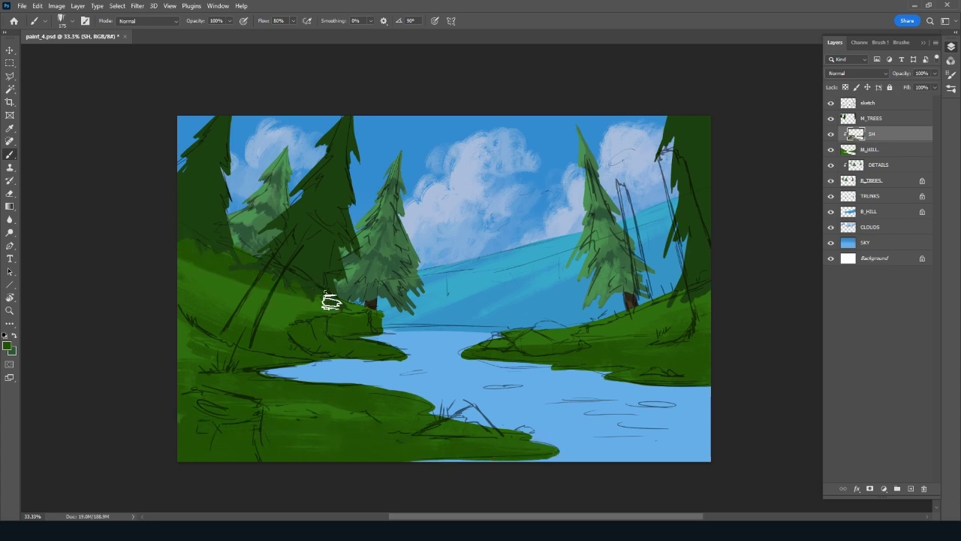
key(r)
drag(515, 440, 500, 394)
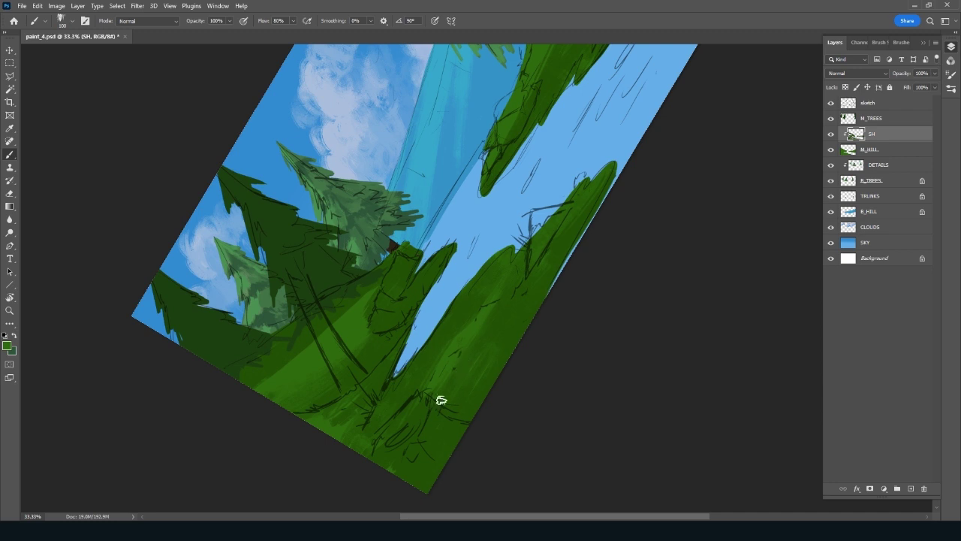
Add a small shadow stroke on the right hill while rotating and panning the view
drag(490, 292, 455, 336)
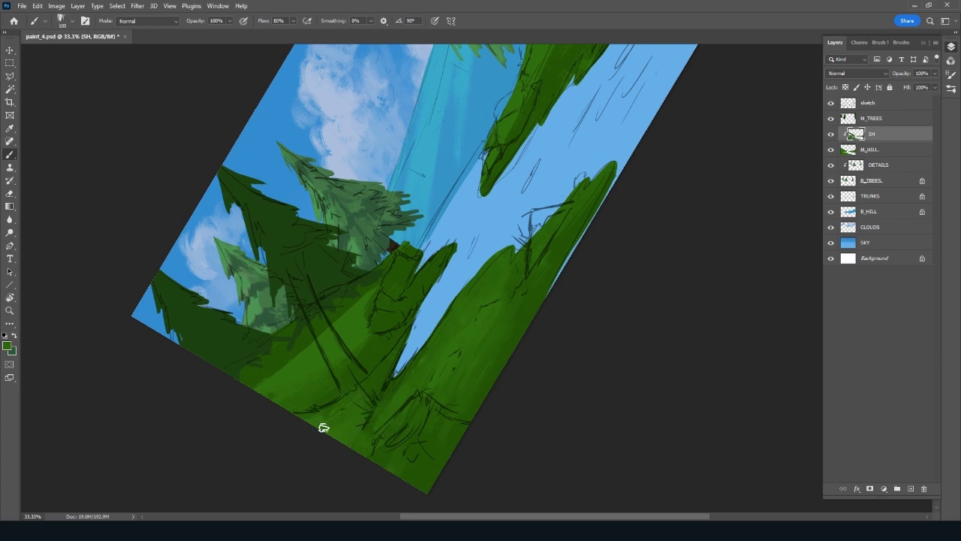
click(384, 398)
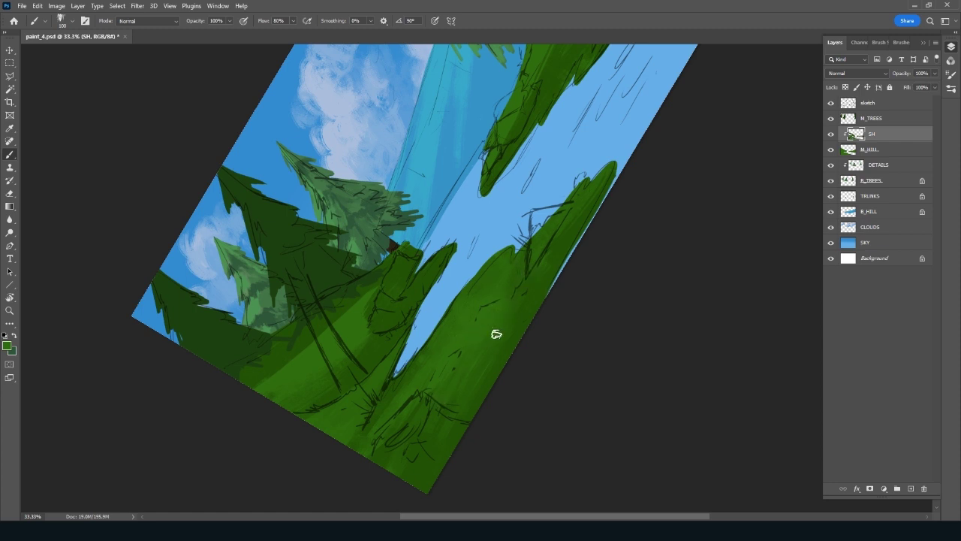
drag(500, 350, 549, 353)
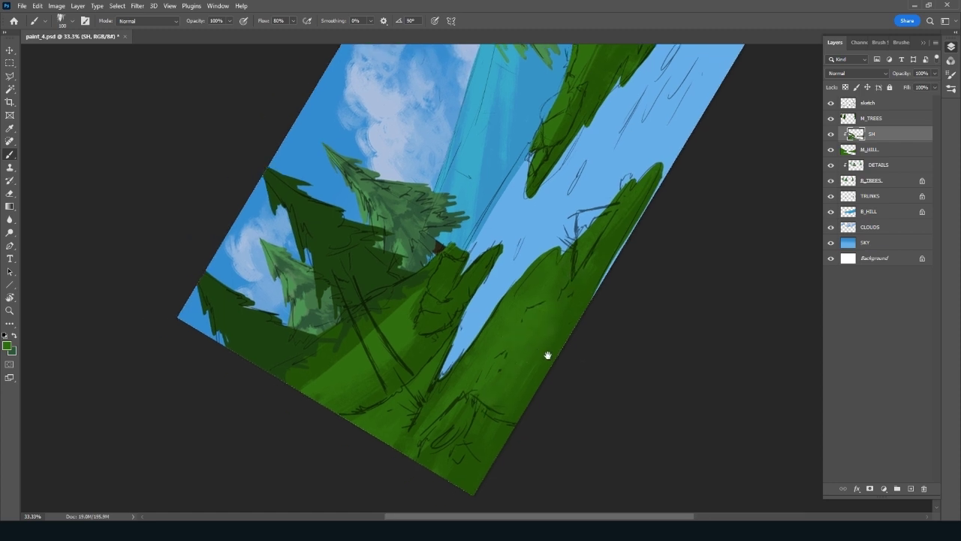
key(r)
mouse_move(311, 457)
mouse_down()
mouse_move(432, 478)
mouse_move(397, 418)
mouse_up()
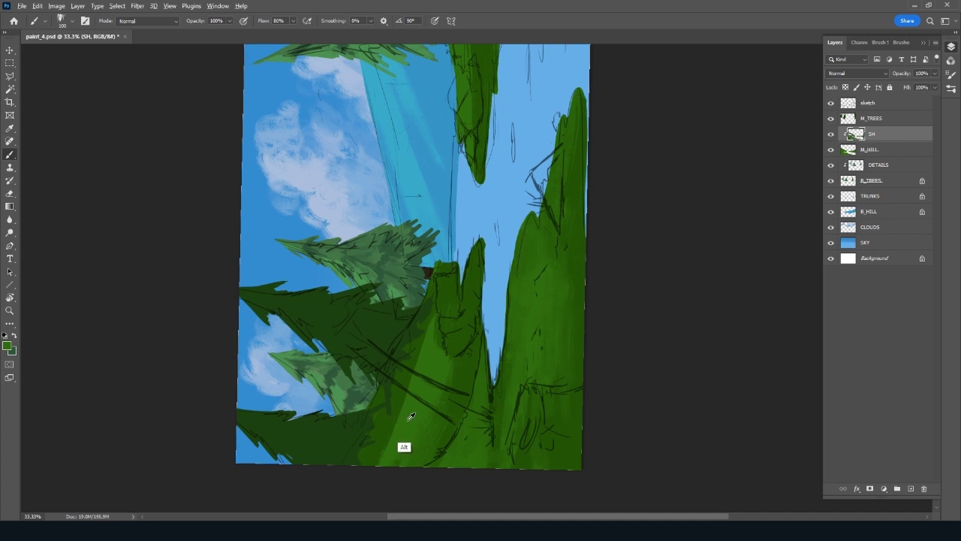
click(375, 461)
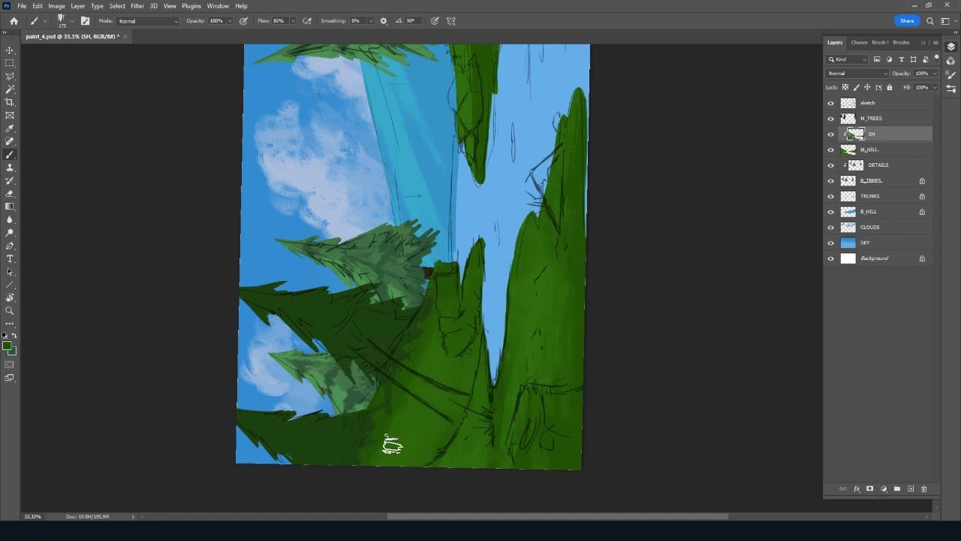
key(Escape)
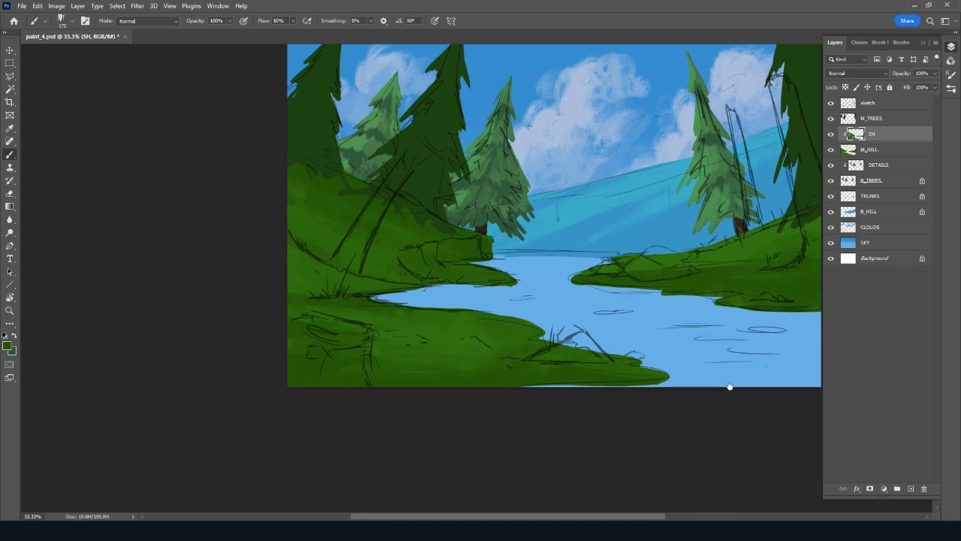
mouse_move(730, 386)
mouse_down()
mouse_move(448, 498)
mouse_move(505, 371)
mouse_up()
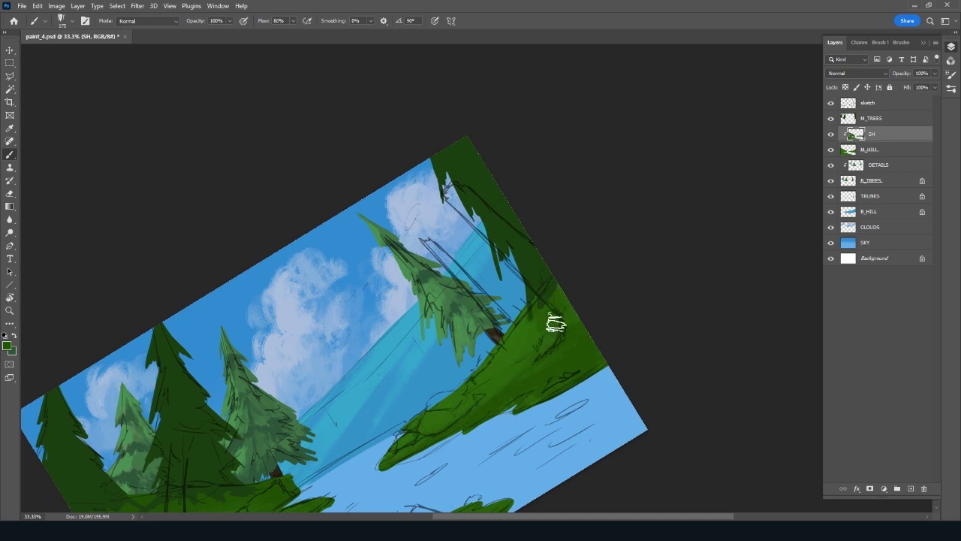
Shrink the brush to 100 and darken the right grassy bank, then level the view
key(bracketleft)
key(bracketleft)
key(bracketleft)
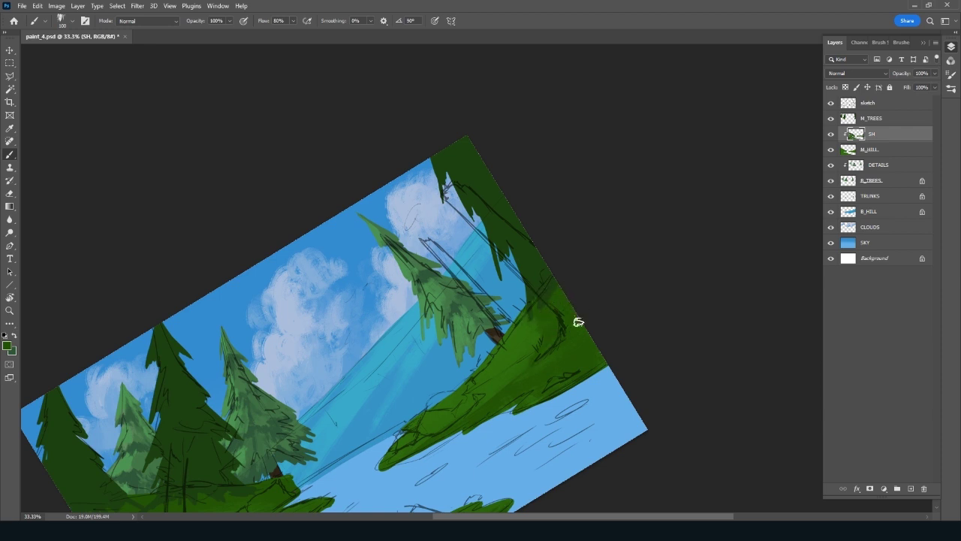
drag(515, 386, 472, 409)
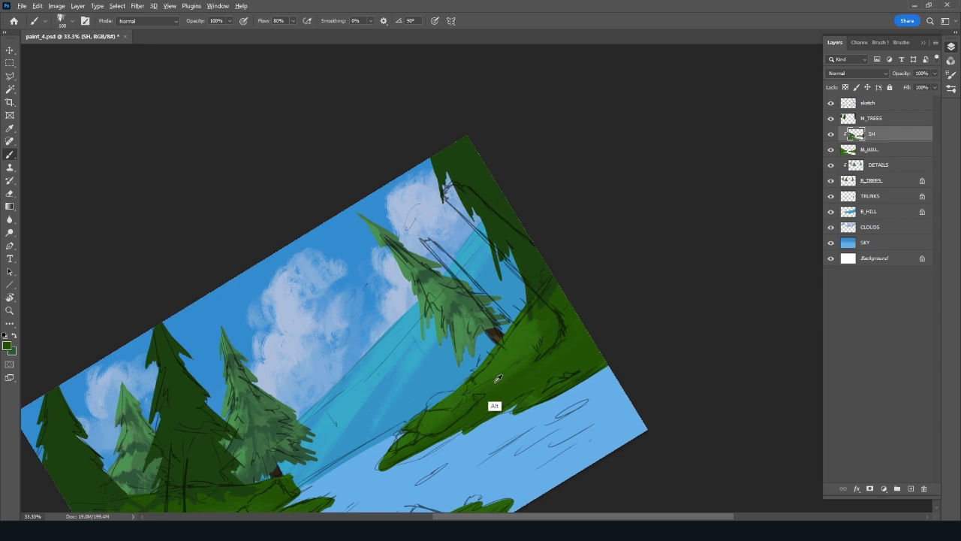
click(489, 402)
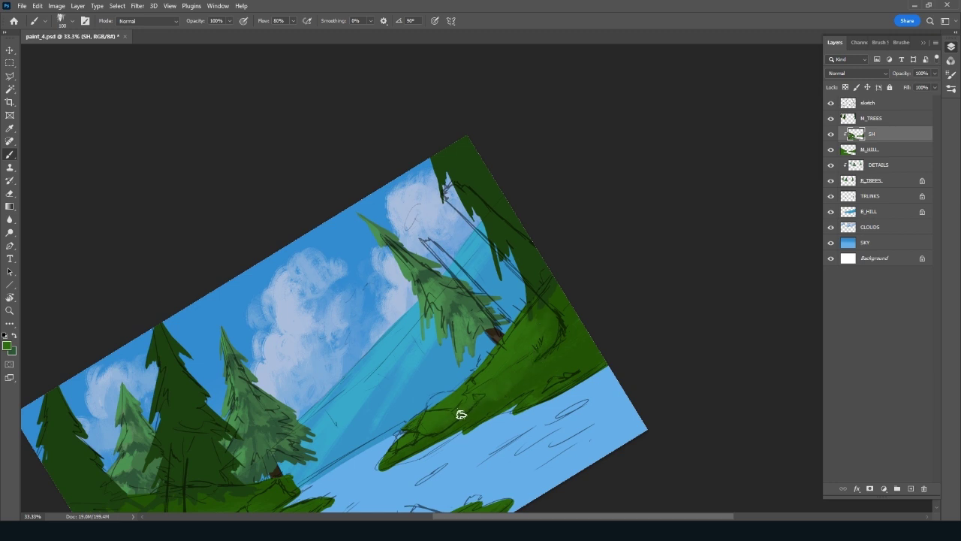
drag(552, 403, 649, 298)
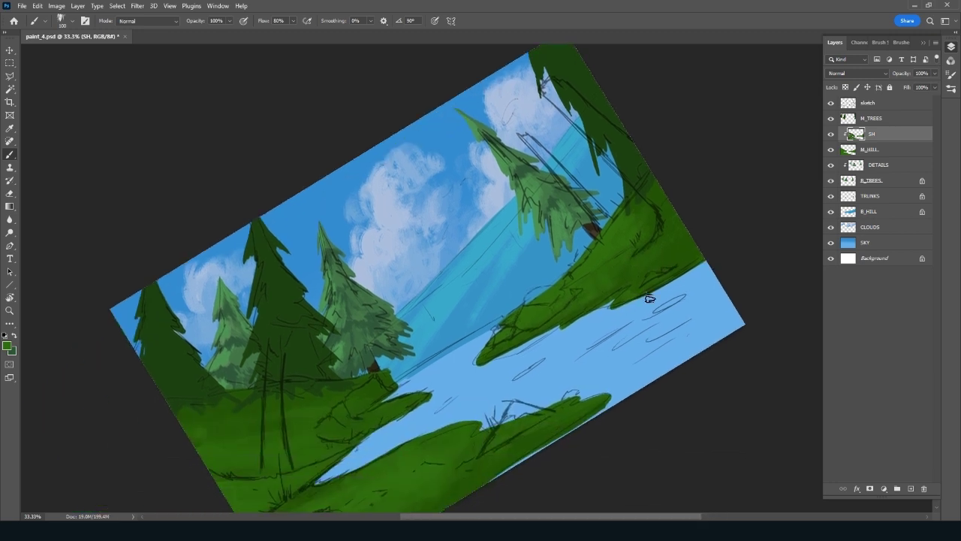
key(Escape)
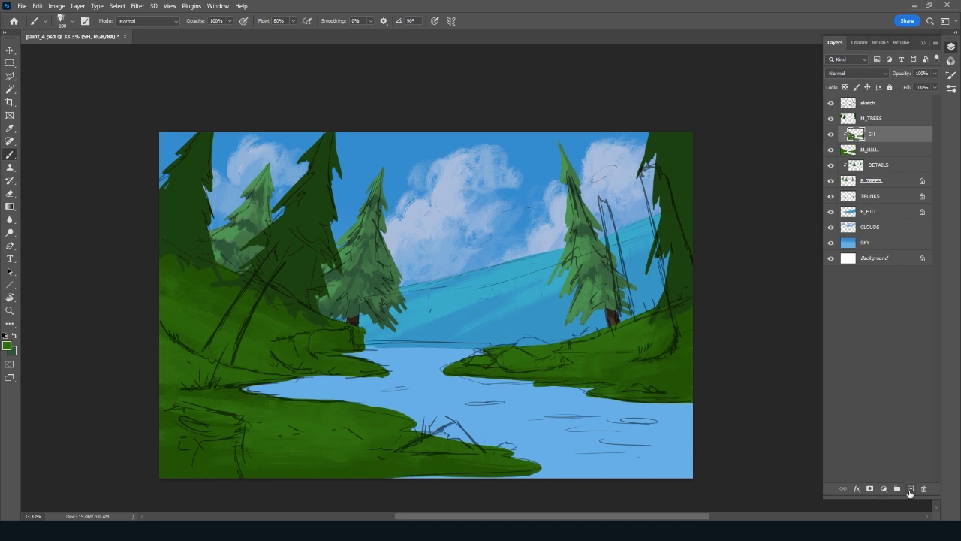
Add a new layer named BLEND clipped above M_TREES
click(893, 120)
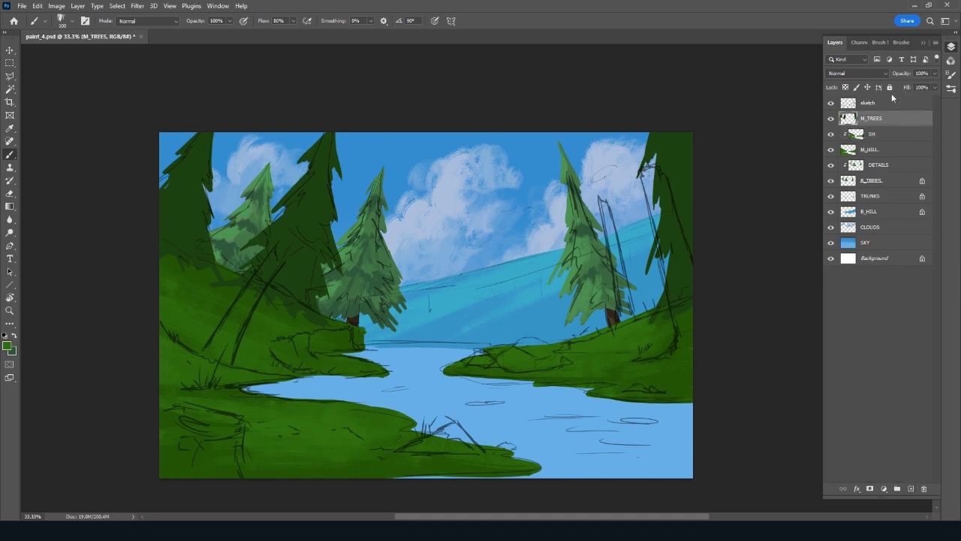
click(911, 490)
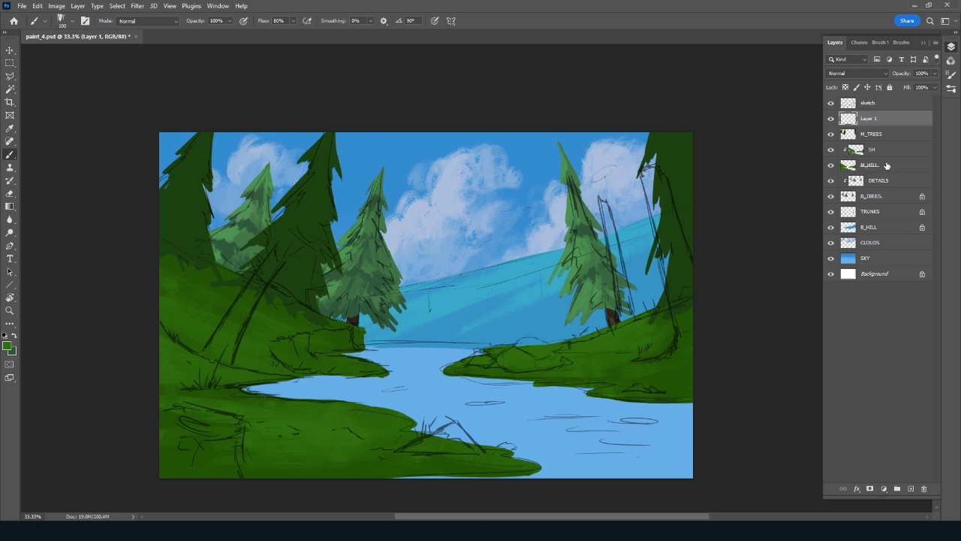
alt+click(875, 123)
double_click(874, 120)
text(BLEN)
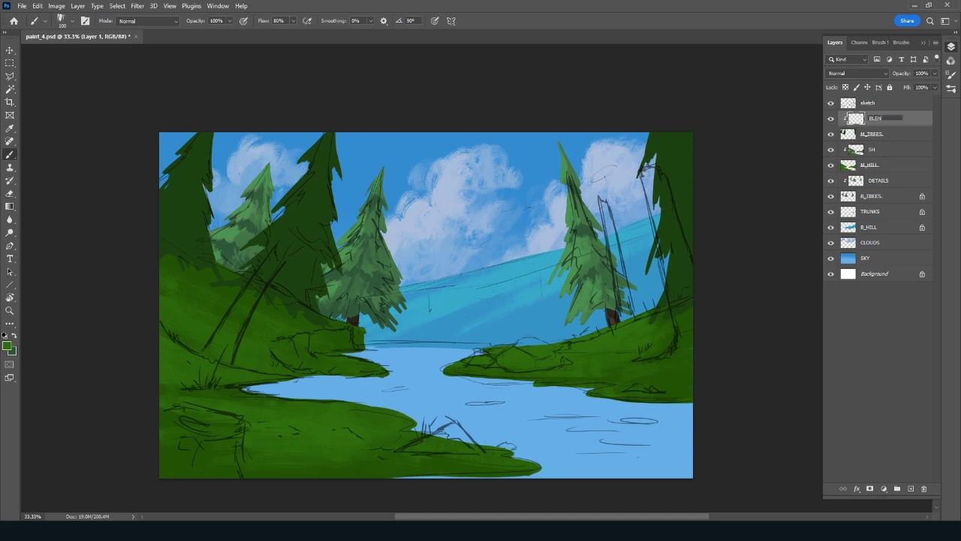
text(D)
key(Return)
Set a dark green foreground colour and hide the sketch layer
drag(723, 268, 726, 315)
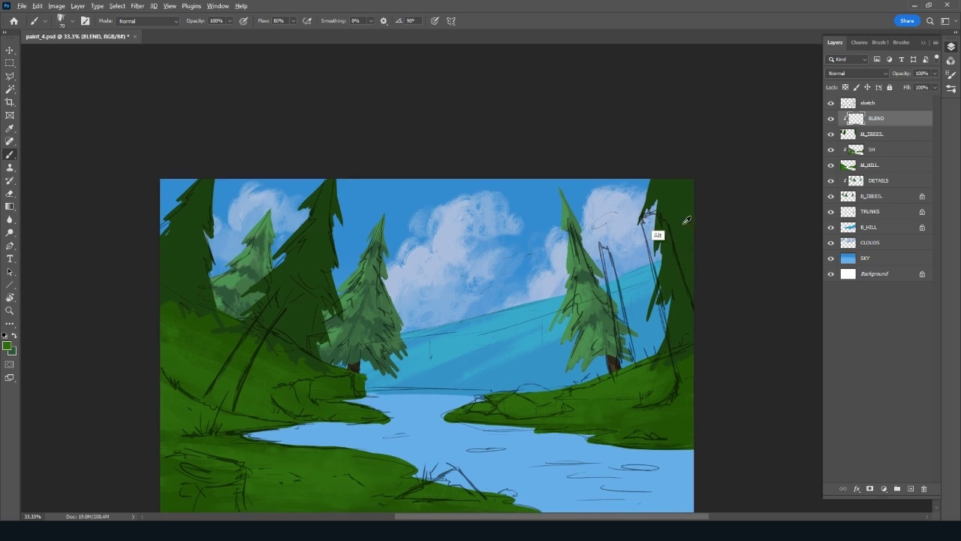
click(7, 346)
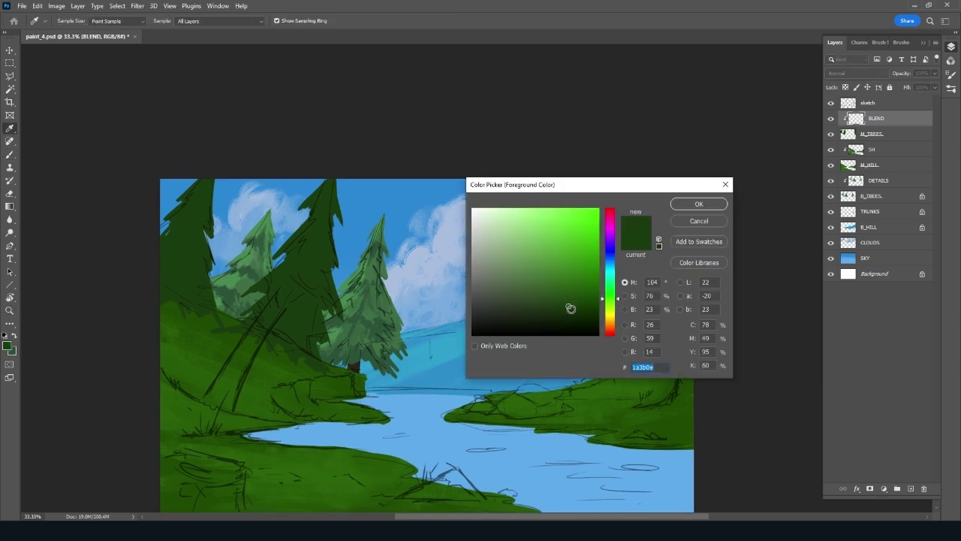
click(710, 205)
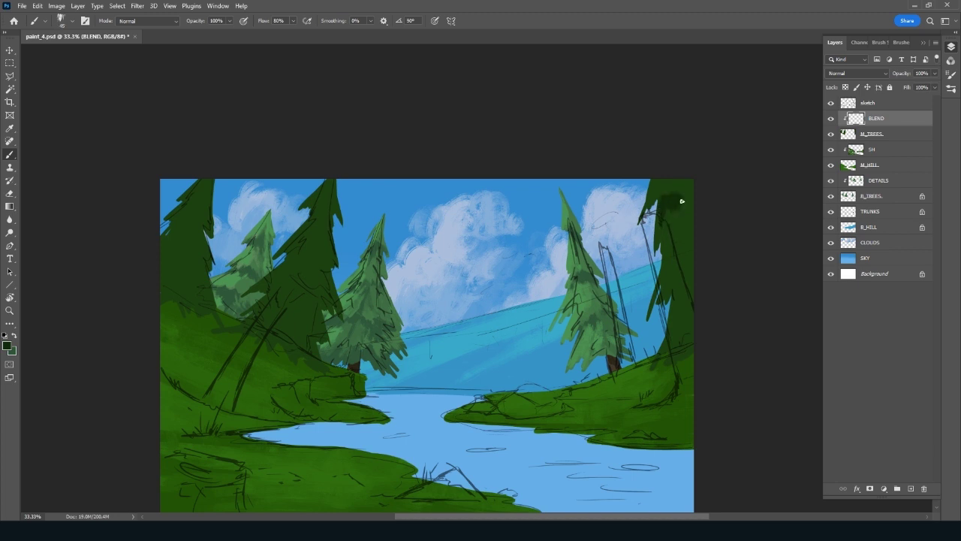
click(830, 103)
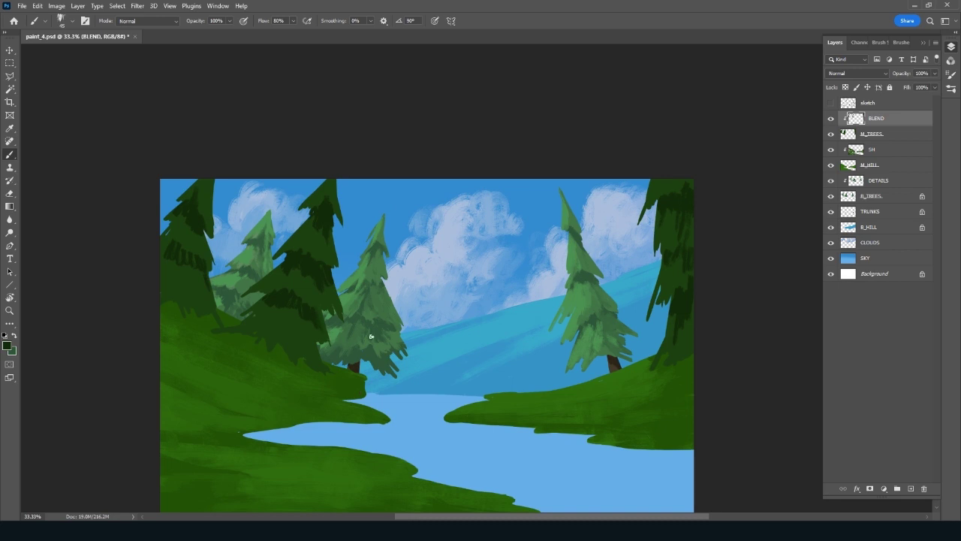
Rotate the view and set a brighter green as the foreground colour
drag(401, 390, 474, 409)
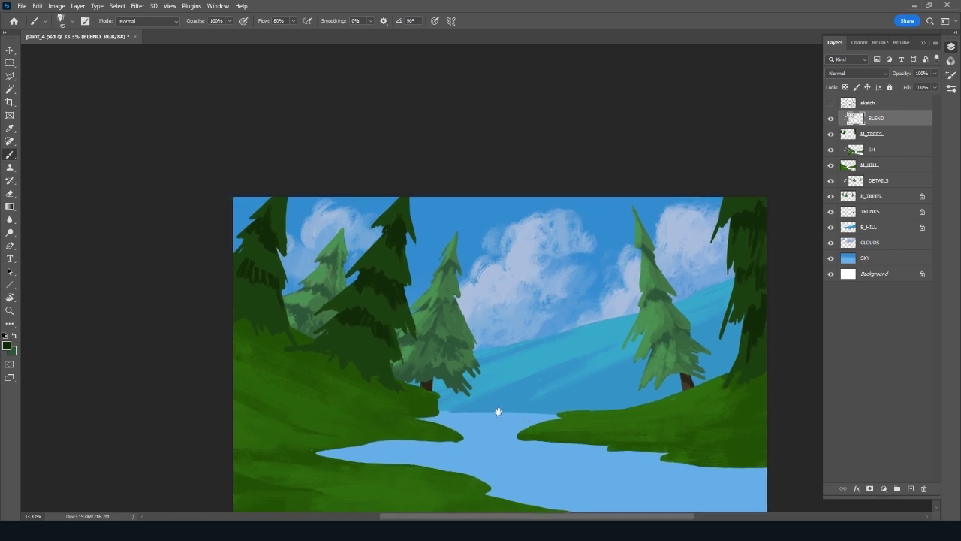
drag(458, 451, 525, 488)
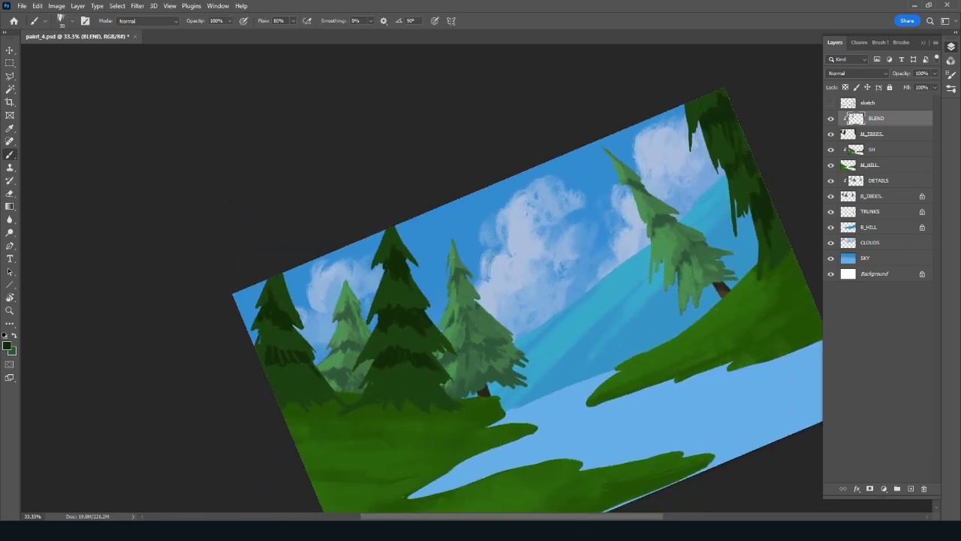
click(9, 346)
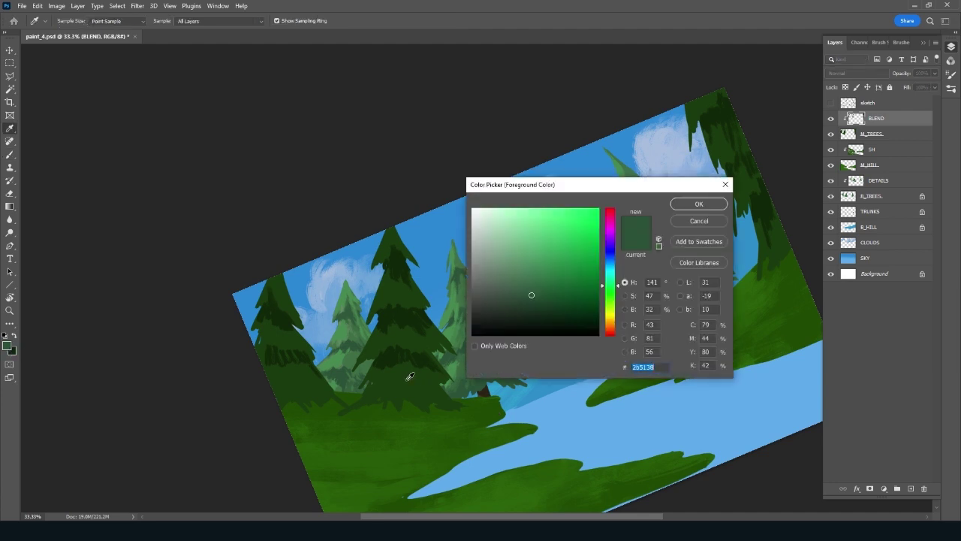
click(563, 293)
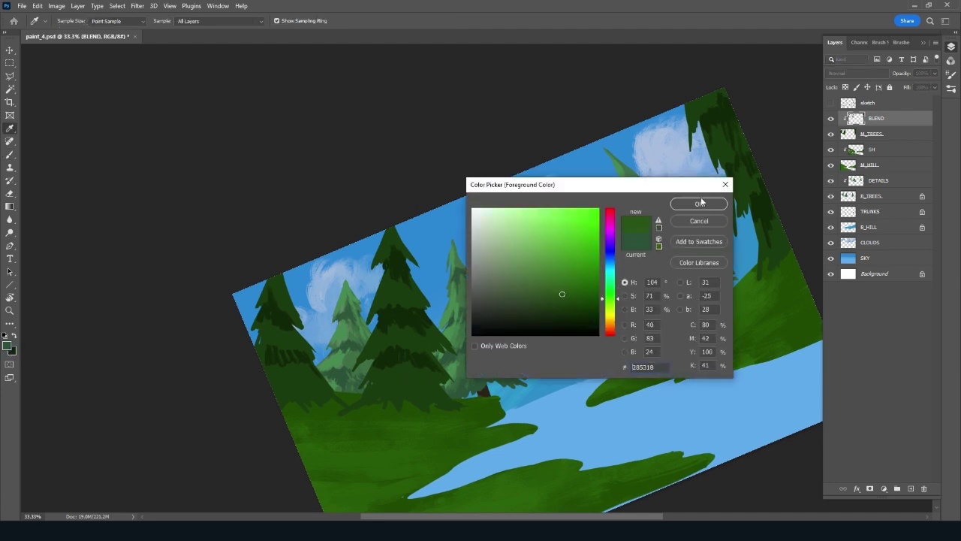
click(698, 203)
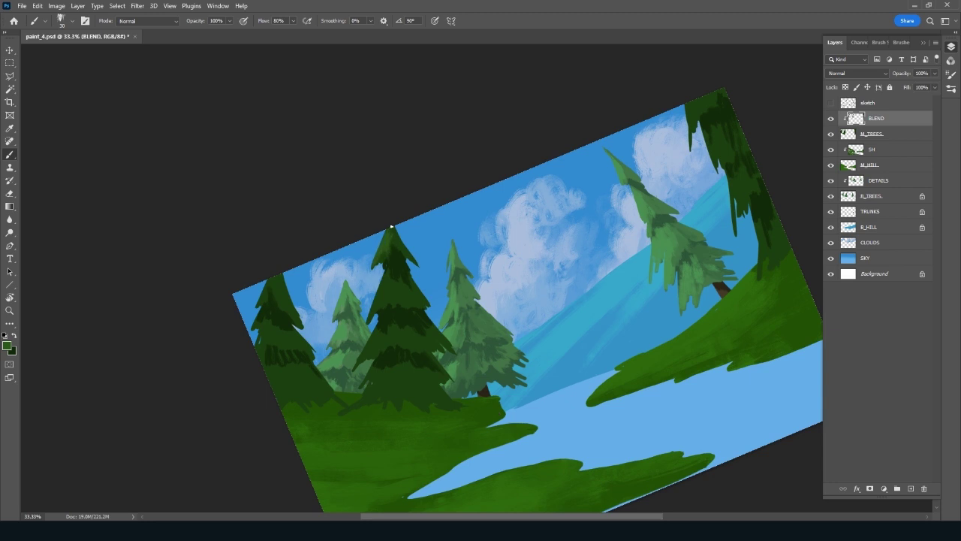
drag(406, 274, 544, 348)
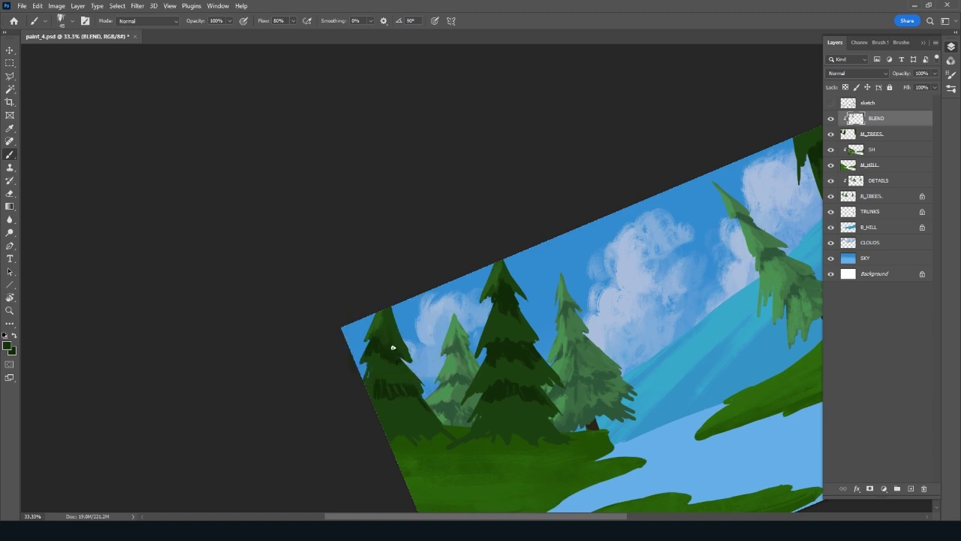
Paint lighter branch strokes on the large left pine, sampling greens from the tree
alt+click(388, 321)
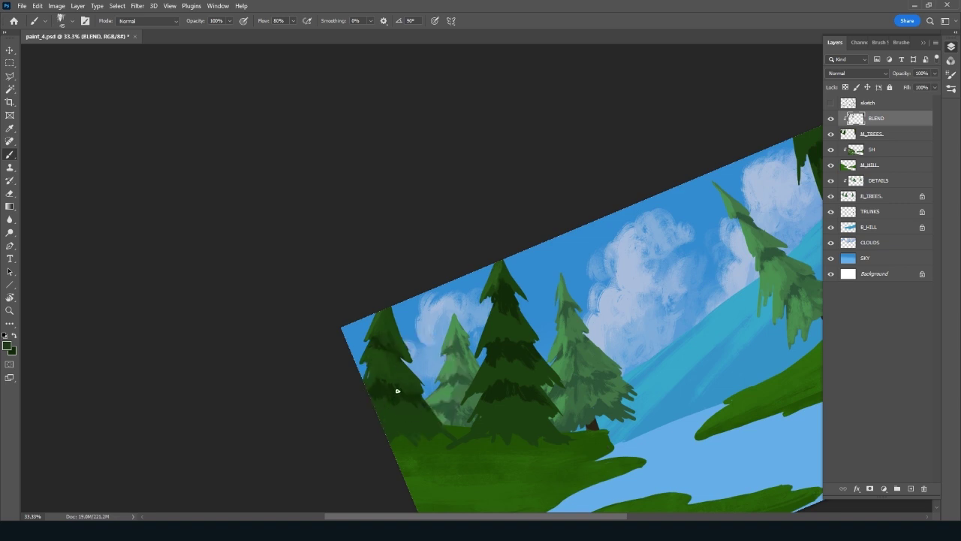
alt+click(381, 382)
alt+click(409, 367)
alt+click(406, 402)
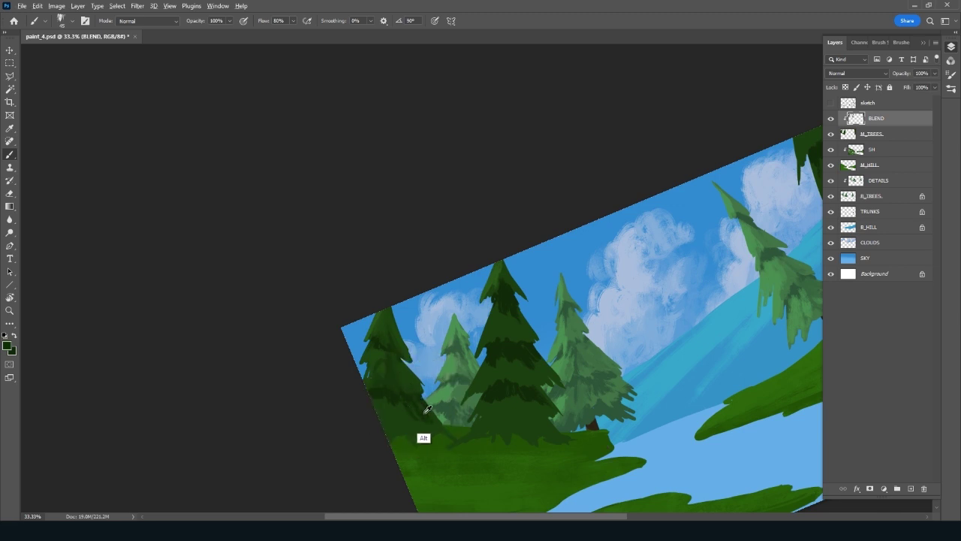
alt+click(424, 417)
alt+click(426, 432)
alt+click(418, 422)
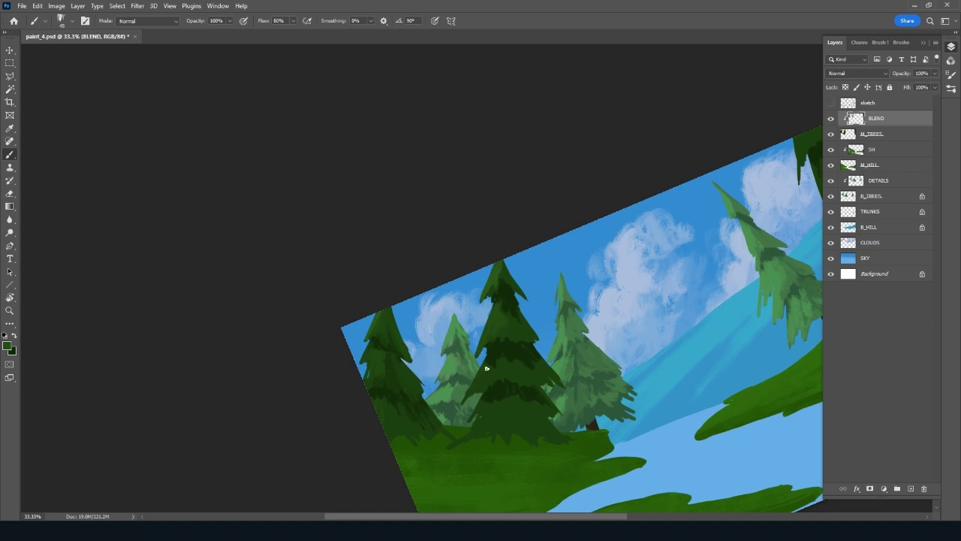
Texture the middle pine on BLEND with shades sampled from it, then level the view
scroll(559, 367, right, 5)
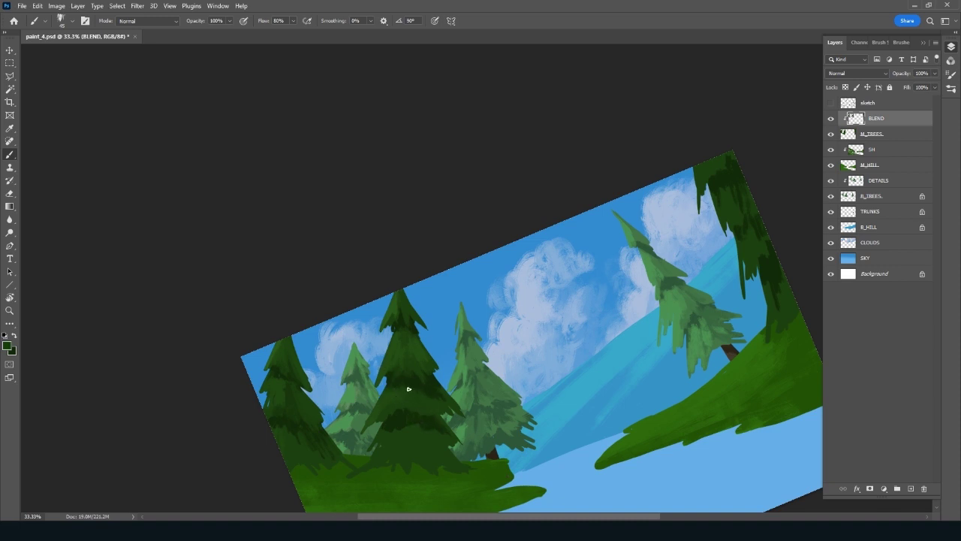
click(444, 396)
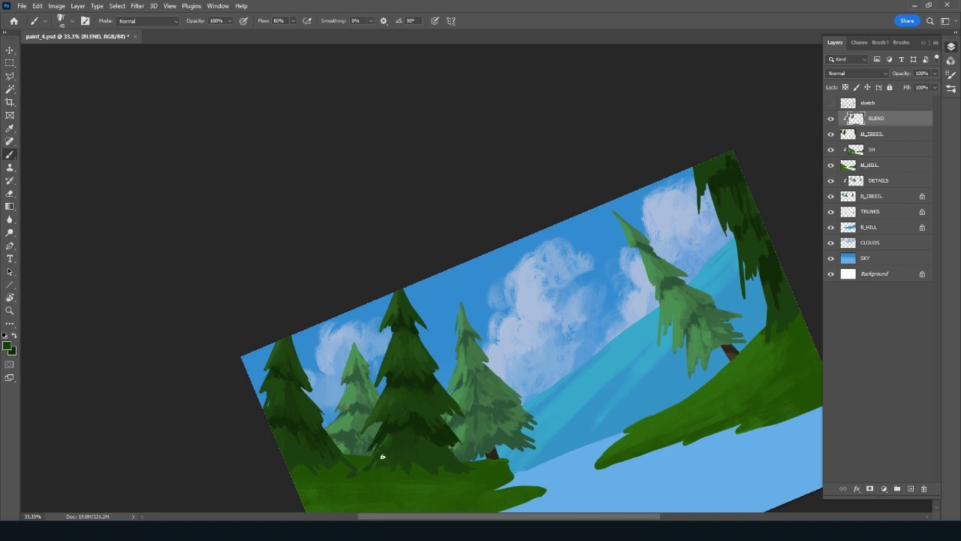
alt+click(380, 405)
alt+click(443, 436)
alt+click(409, 437)
drag(725, 337, 468, 396)
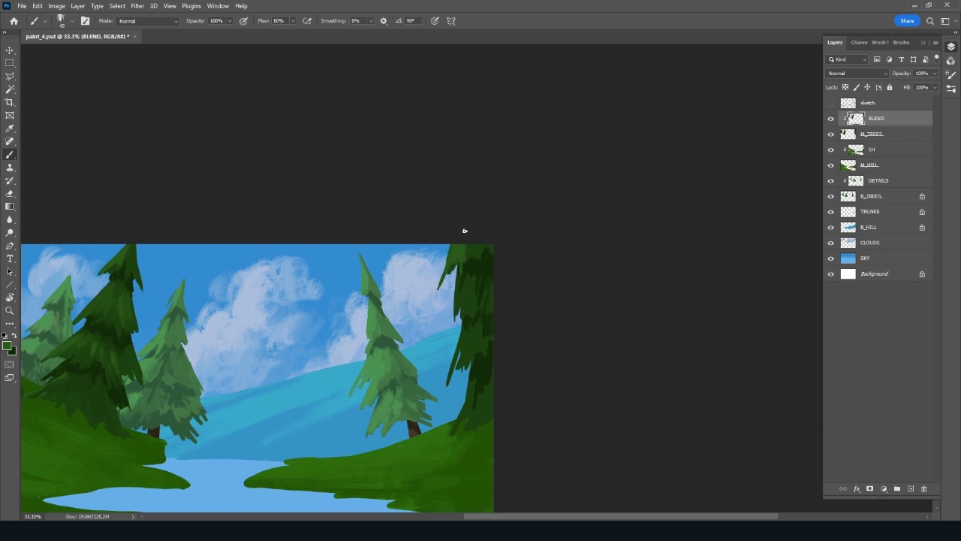
Shade the right-edge pine with dark greens sampled from it, then save with Ctrl+S
key(alt)
alt+click(476, 261)
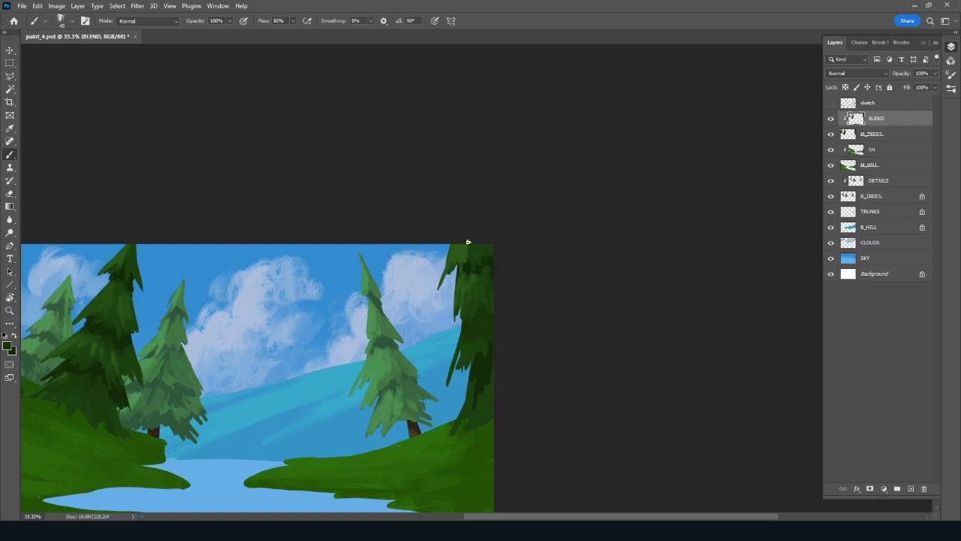
key(alt)
alt+click(490, 362)
alt+click(460, 308)
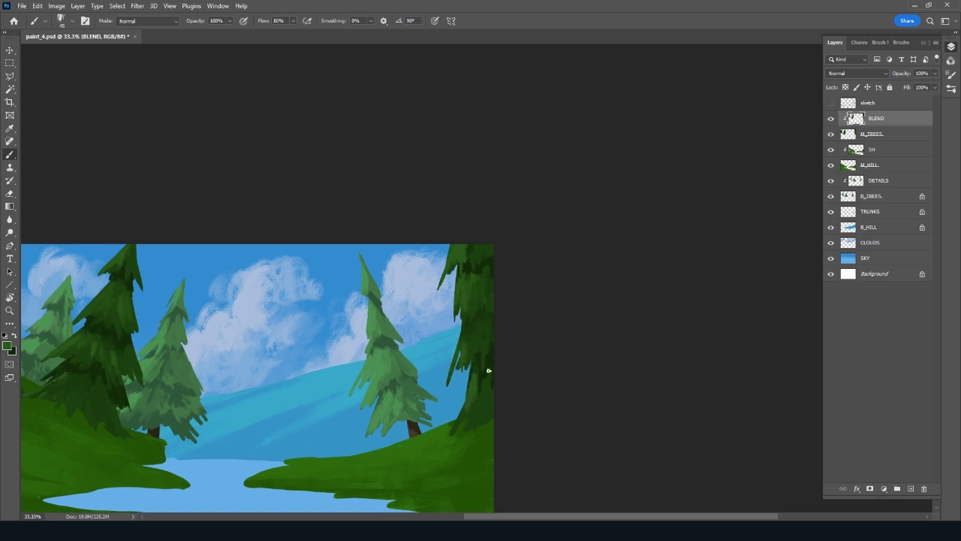
drag(683, 356, 772, 348)
key(ctrl+s)
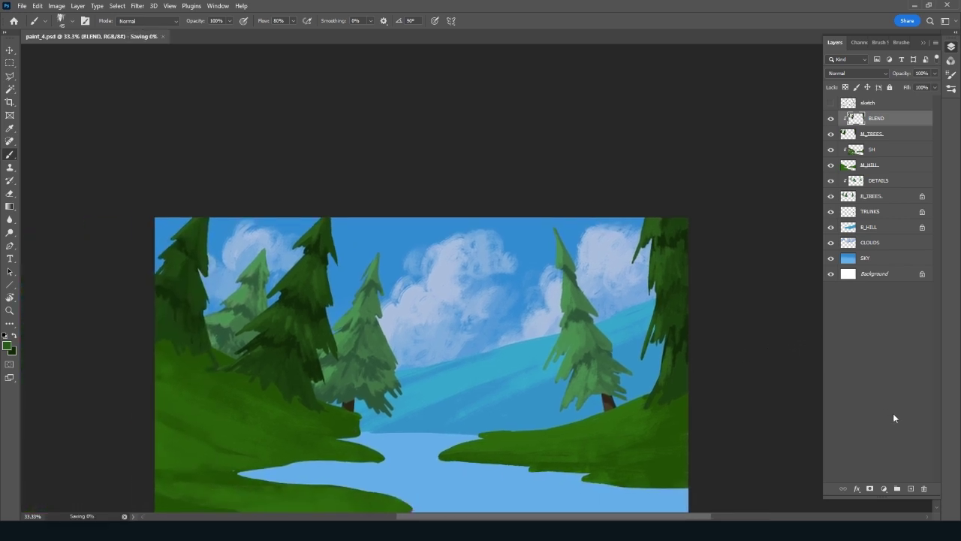
Add a new layer named ROCK clipped above SH
click(910, 151)
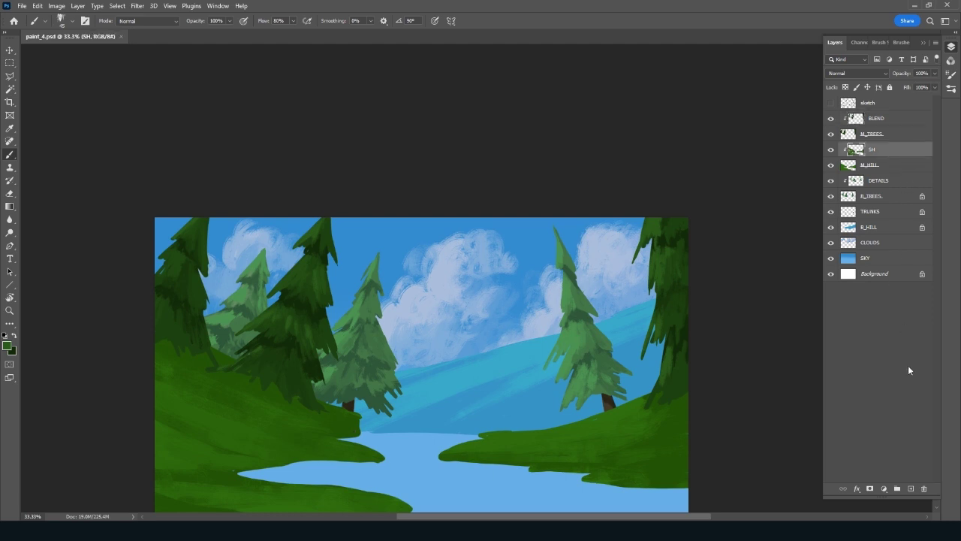
click(910, 488)
alt+click(895, 153)
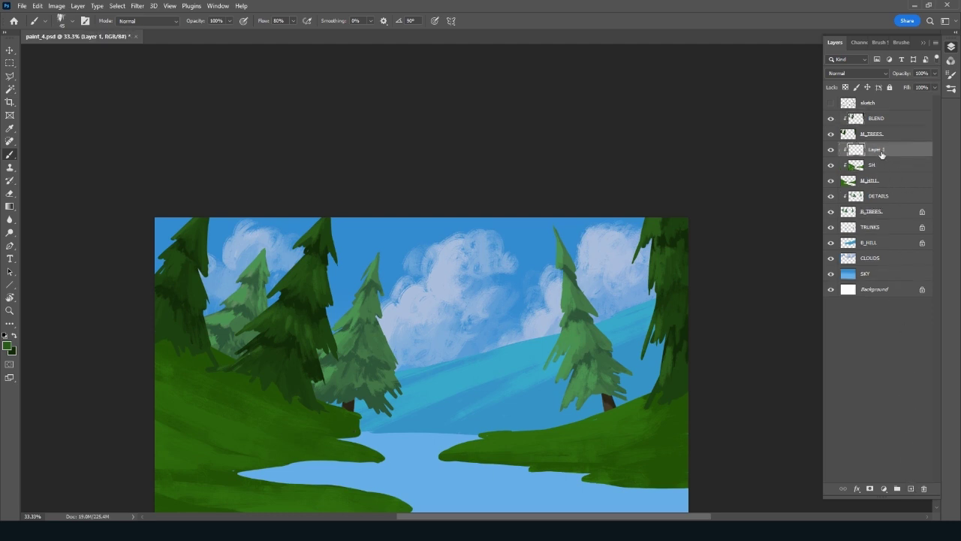
double_click(870, 149)
text(ROCK)
key(Return)
Show the sketch layer and choose a painting brush preset
click(831, 103)
click(950, 74)
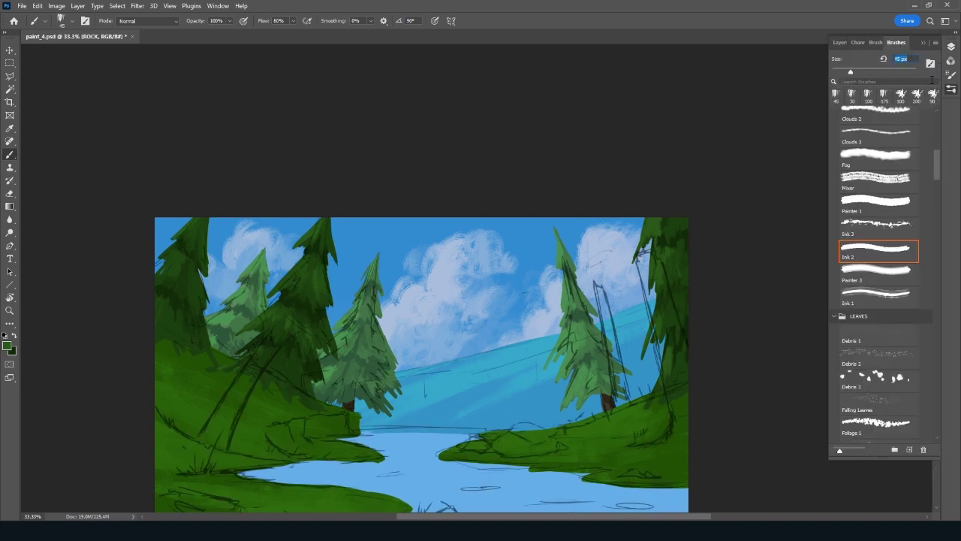
click(932, 93)
click(838, 43)
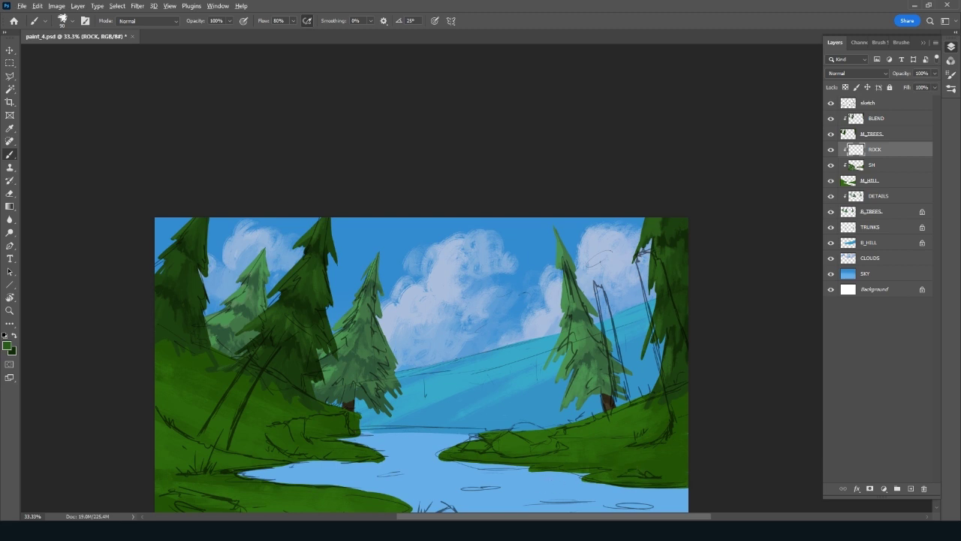
Set a light grey and paint the first rock on the near bank
key(r)
drag(397, 427, 506, 313)
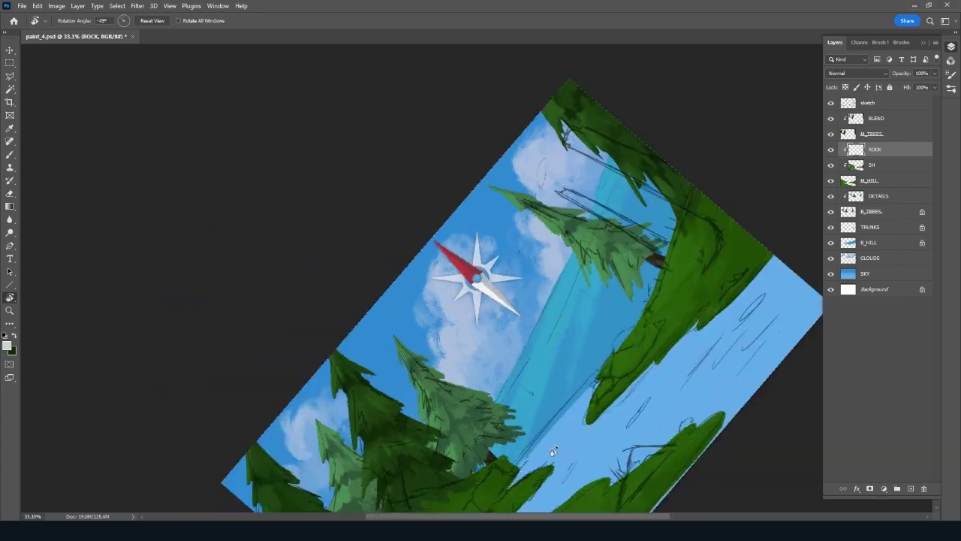
click(9, 347)
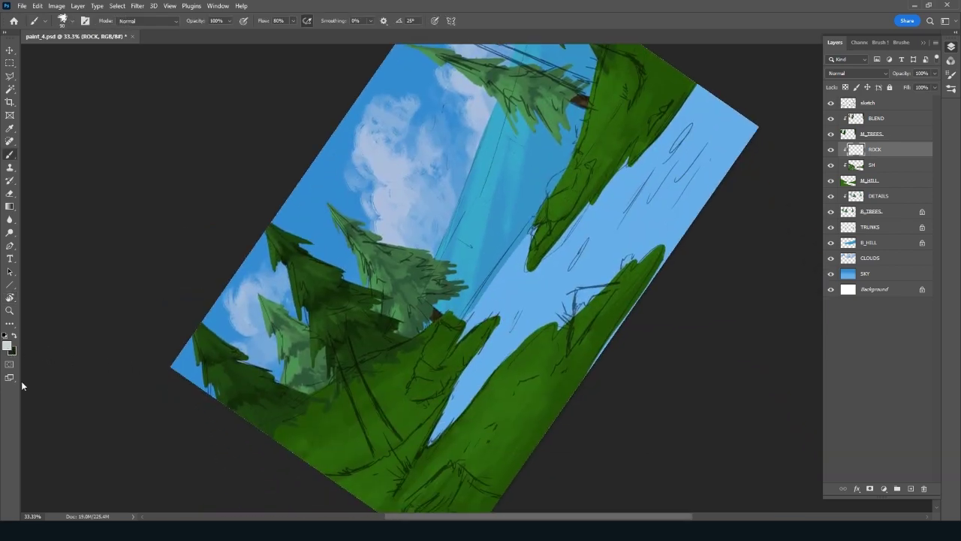
click(487, 250)
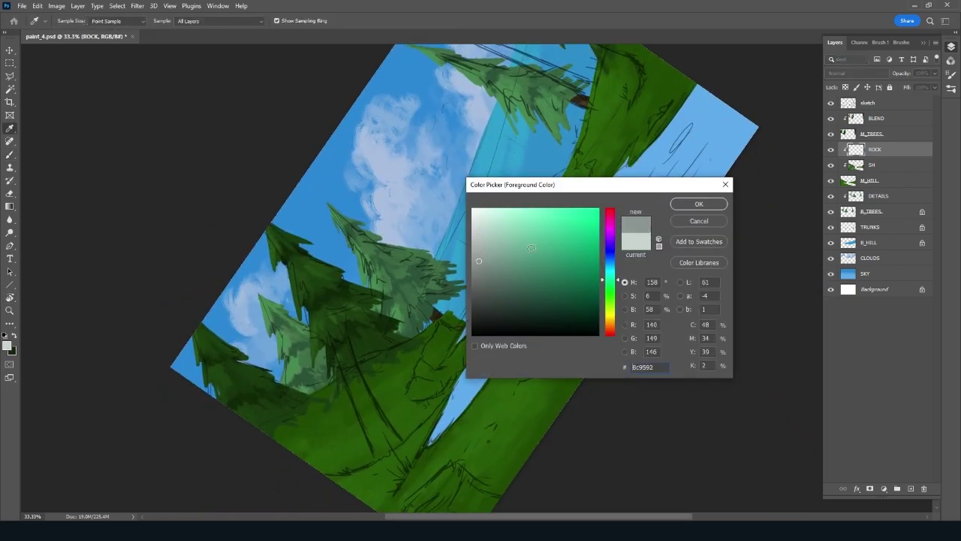
click(699, 204)
mouse_move(419, 378)
mouse_down()
mouse_move(432, 338)
mouse_move(430, 365)
mouse_move(450, 334)
mouse_move(455, 349)
mouse_move(462, 312)
mouse_move(444, 329)
mouse_move(451, 314)
mouse_move(414, 395)
mouse_move(420, 389)
mouse_up()
drag(451, 346, 429, 393)
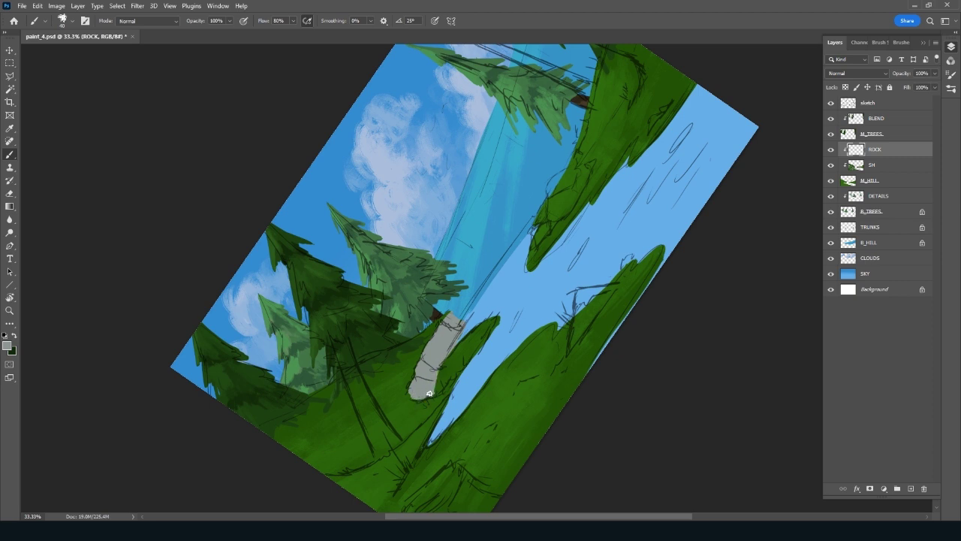
Unclip the ROCK layer from the hill layer and clear the hill selection
drag(628, 305, 510, 408)
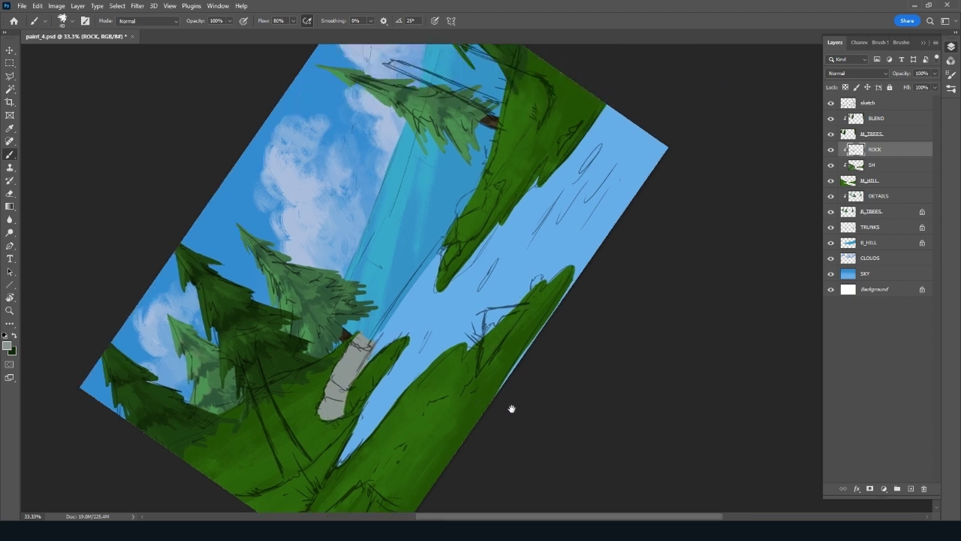
drag(511, 222, 523, 224)
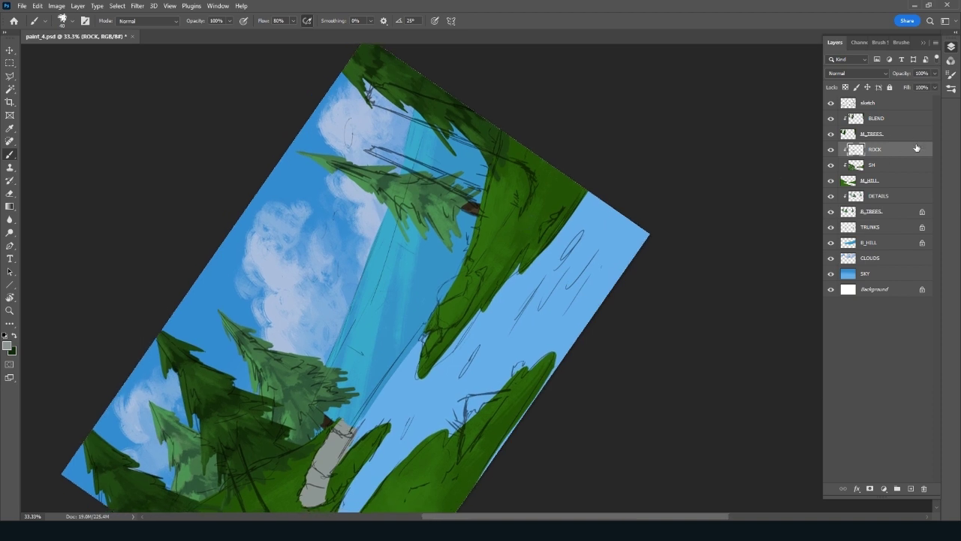
alt+click(911, 153)
ctrl+click(848, 183)
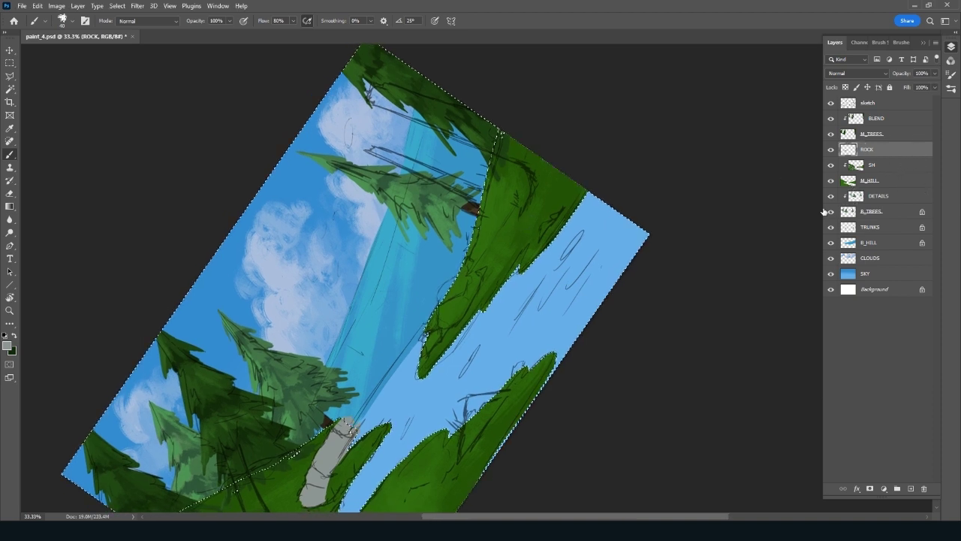
key(ctrl+d)
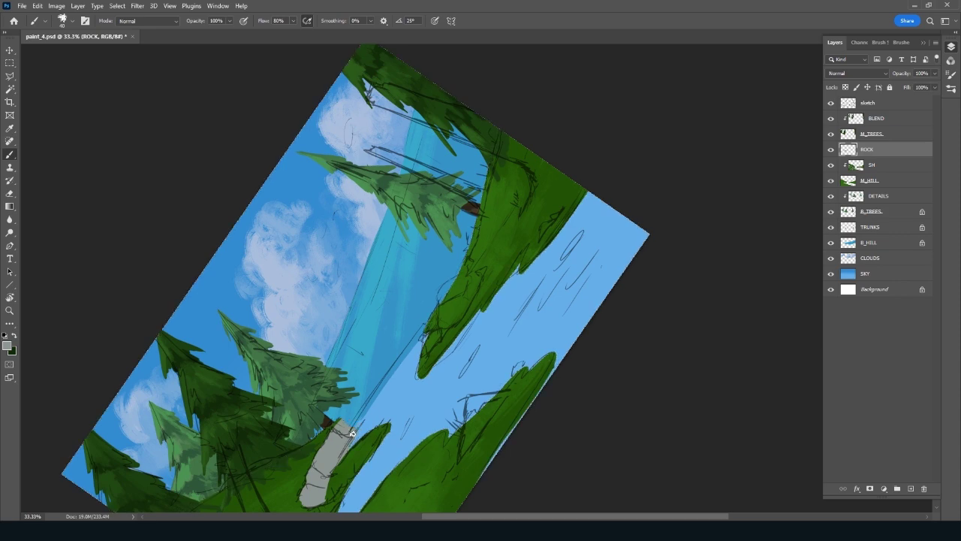
Paint a triangular grey rock on the far bank and outline another on the slope
drag(461, 353, 489, 253)
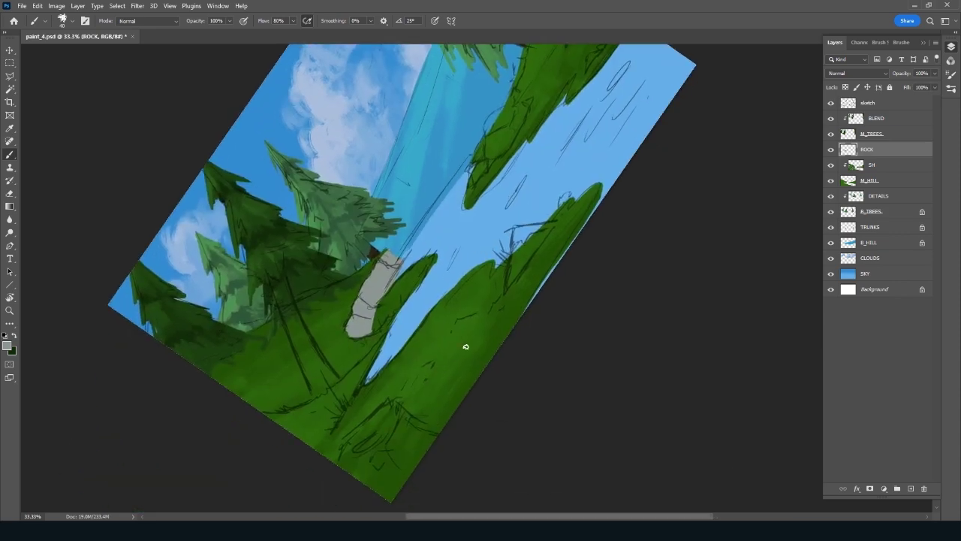
drag(530, 285, 484, 385)
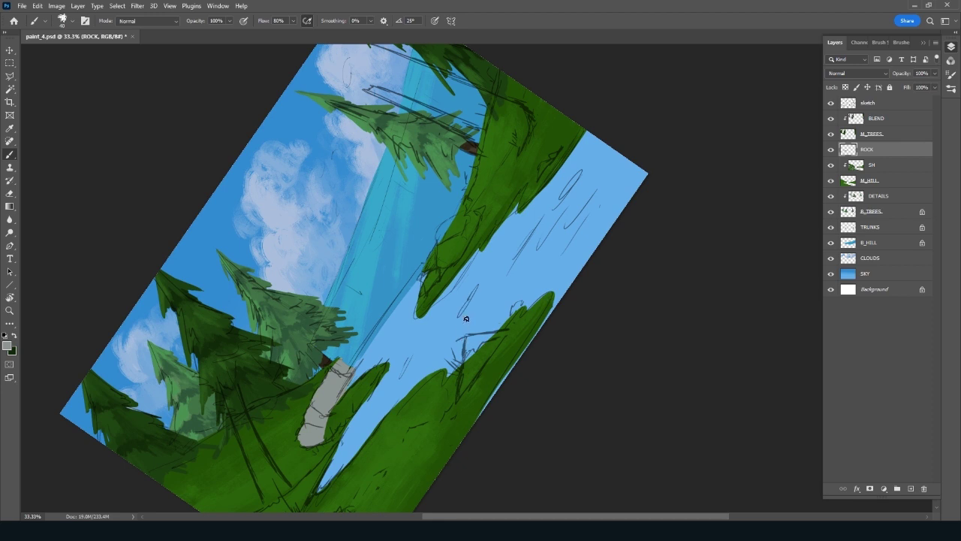
mouse_move(457, 398)
mouse_down()
mouse_move(464, 348)
mouse_move(509, 331)
mouse_move(461, 387)
mouse_up()
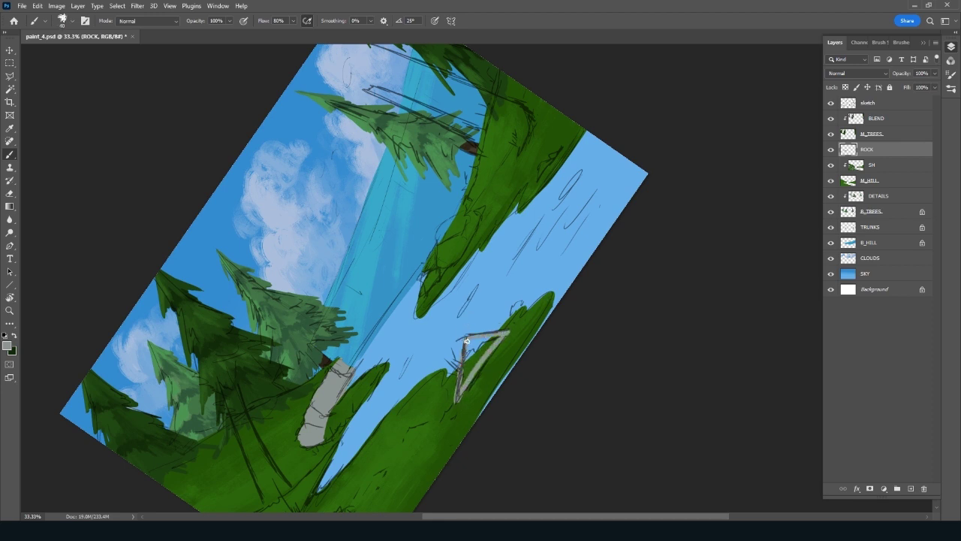
mouse_move(467, 344)
mouse_down()
mouse_move(463, 381)
mouse_move(482, 339)
mouse_up()
mouse_move(460, 394)
mouse_down()
mouse_move(503, 341)
mouse_move(466, 336)
mouse_up()
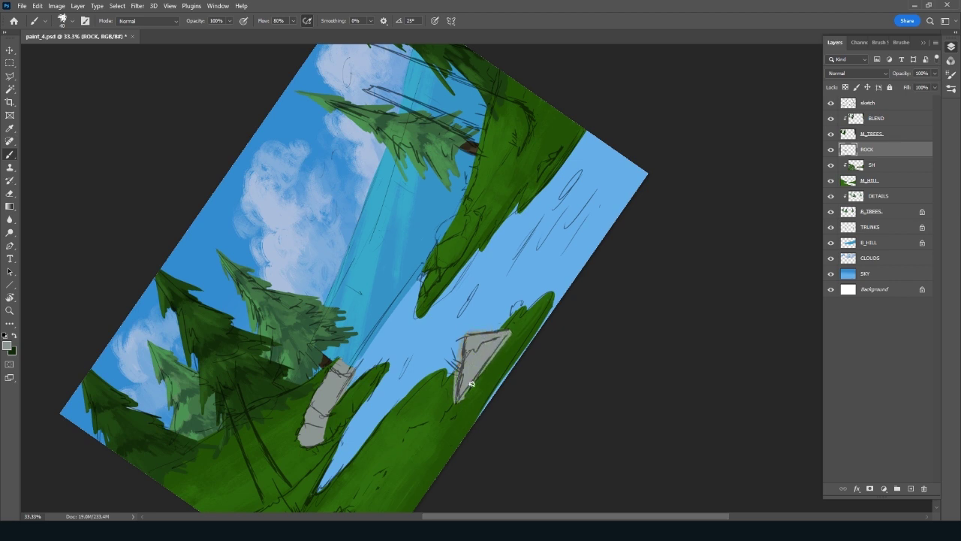
mouse_move(438, 232)
mouse_down()
mouse_move(437, 268)
mouse_move(455, 264)
mouse_move(480, 219)
mouse_move(454, 217)
mouse_move(420, 294)
mouse_move(443, 244)
mouse_move(447, 261)
mouse_move(455, 258)
mouse_move(469, 222)
mouse_move(464, 232)
mouse_move(450, 226)
mouse_move(471, 217)
mouse_up()
Add small grey rocks on the upper slope and near bank, then straighten the view
scroll(620, 240, up, 4)
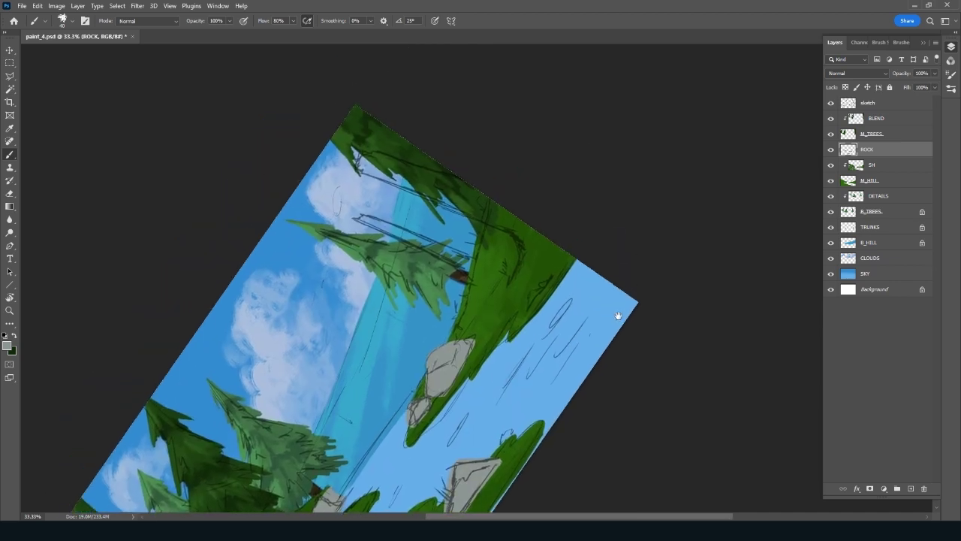
drag(528, 315, 539, 295)
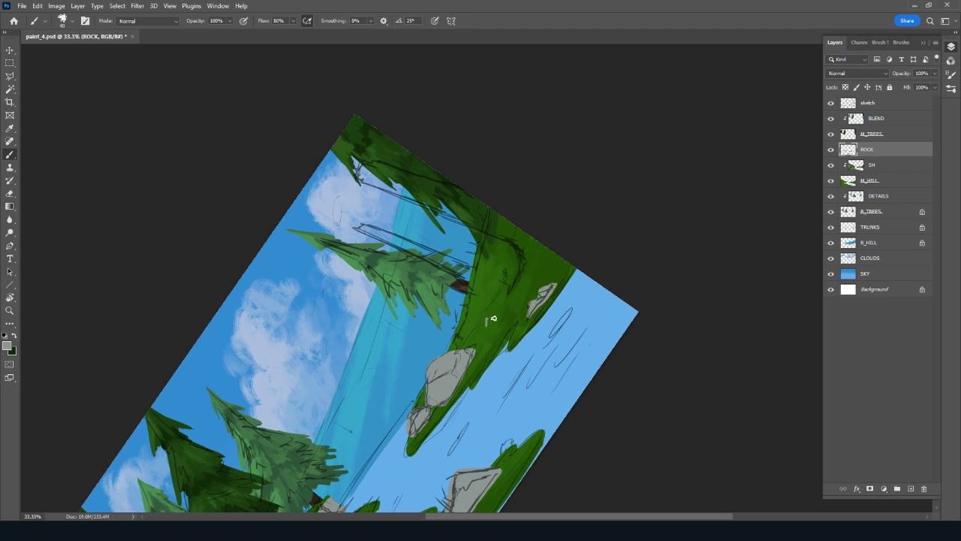
drag(487, 409, 592, 207)
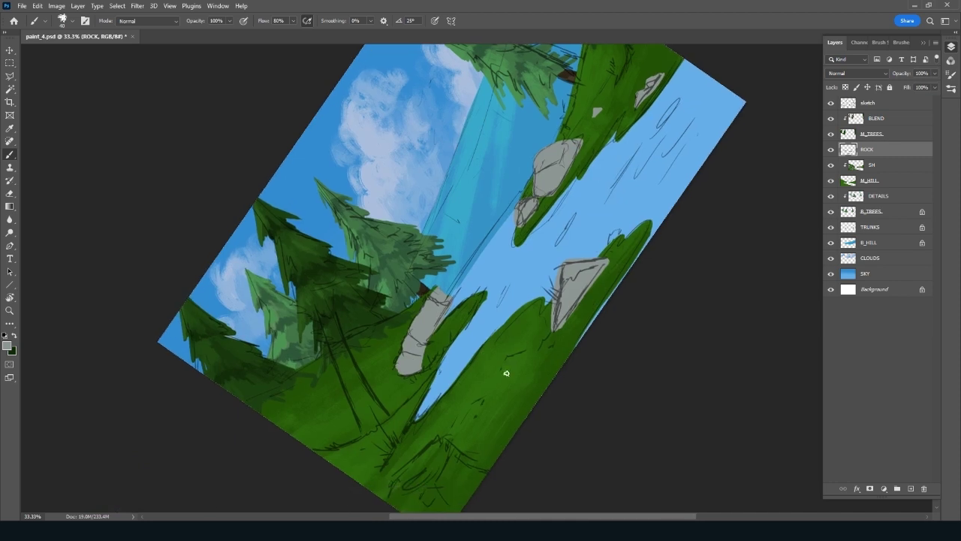
drag(512, 356, 509, 362)
mouse_move(460, 414)
mouse_down()
mouse_move(456, 425)
mouse_move(484, 404)
mouse_up()
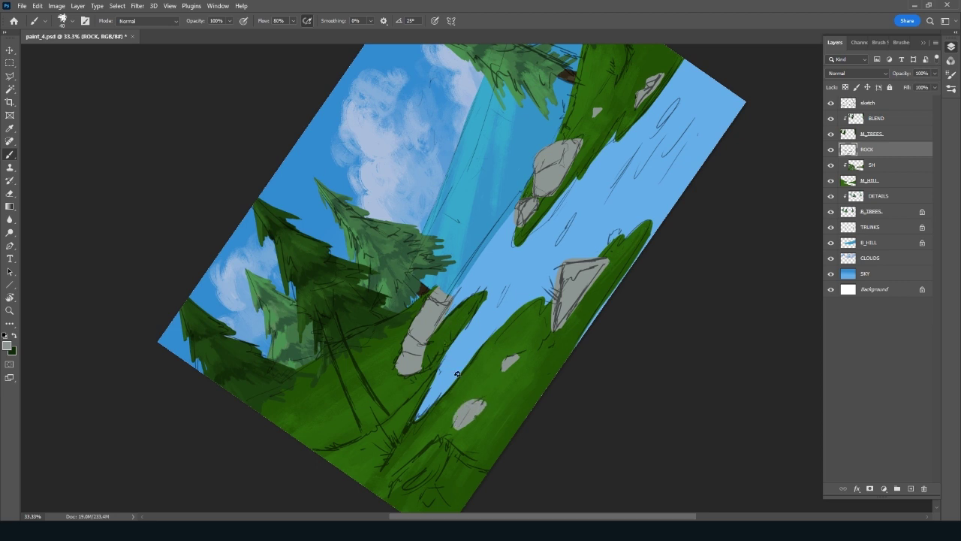
key(Escape)
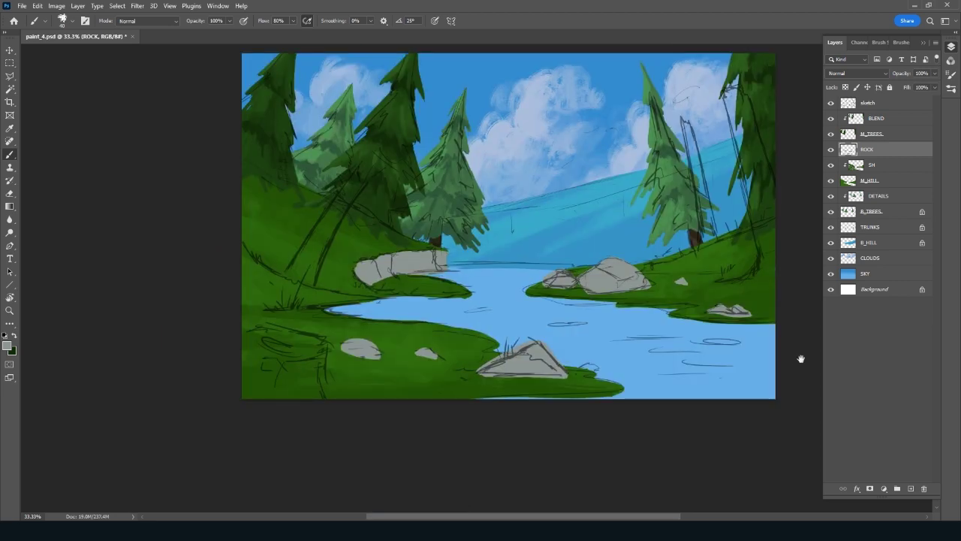
drag(798, 358, 763, 414)
Add a new layer named SH clipped to the ROCK layer
click(911, 488)
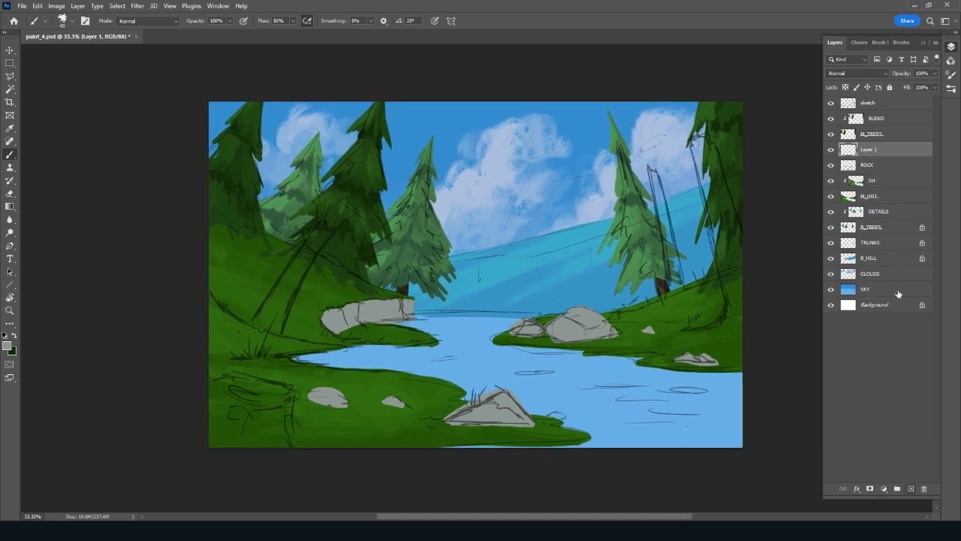
alt+click(886, 154)
double_click(869, 149)
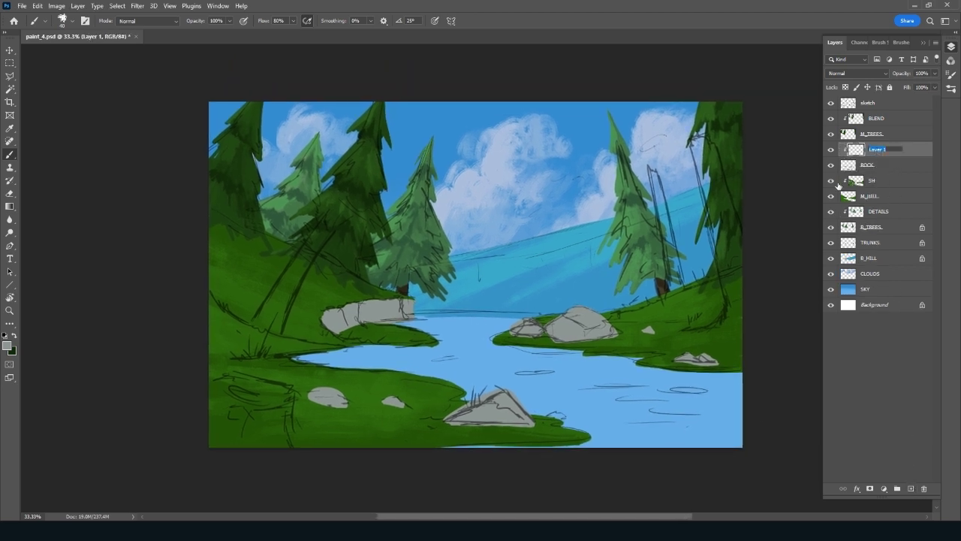
text(SH)
key(Return)
Switch to a different brush preset and set a darker grey-green shading colour
click(901, 42)
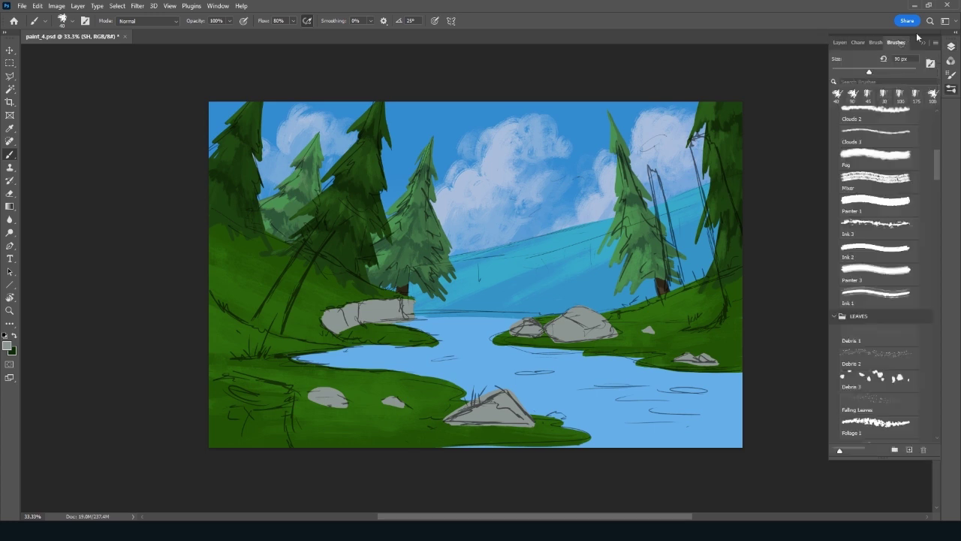
click(885, 98)
key(F7)
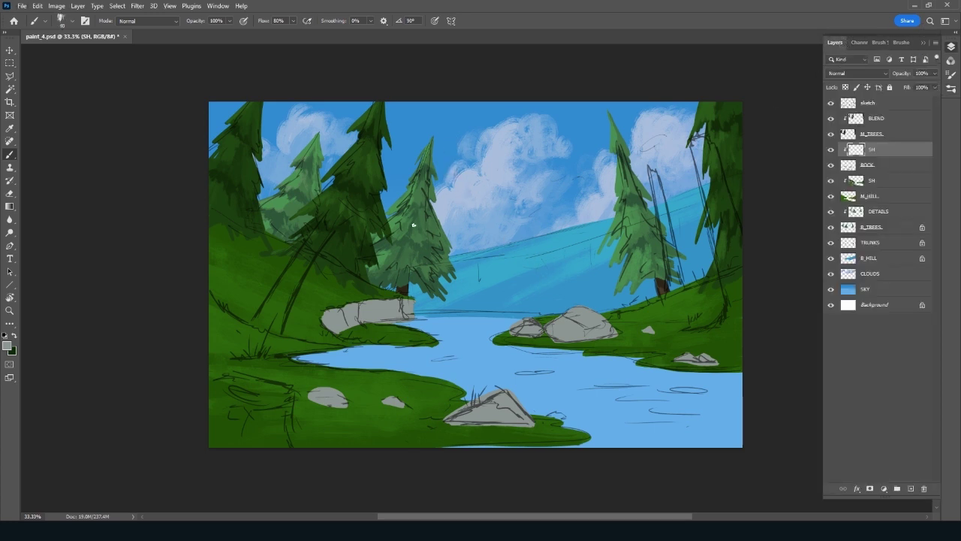
click(8, 345)
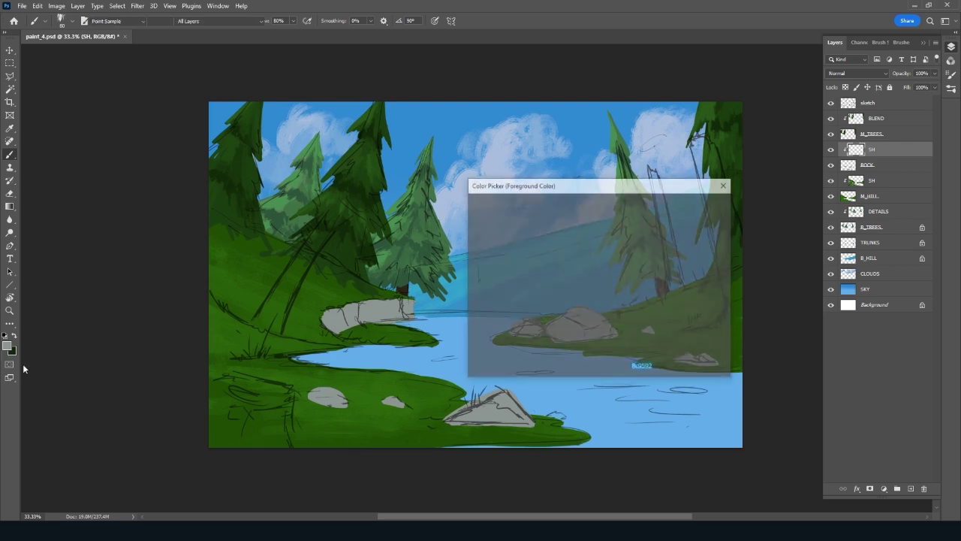
click(492, 279)
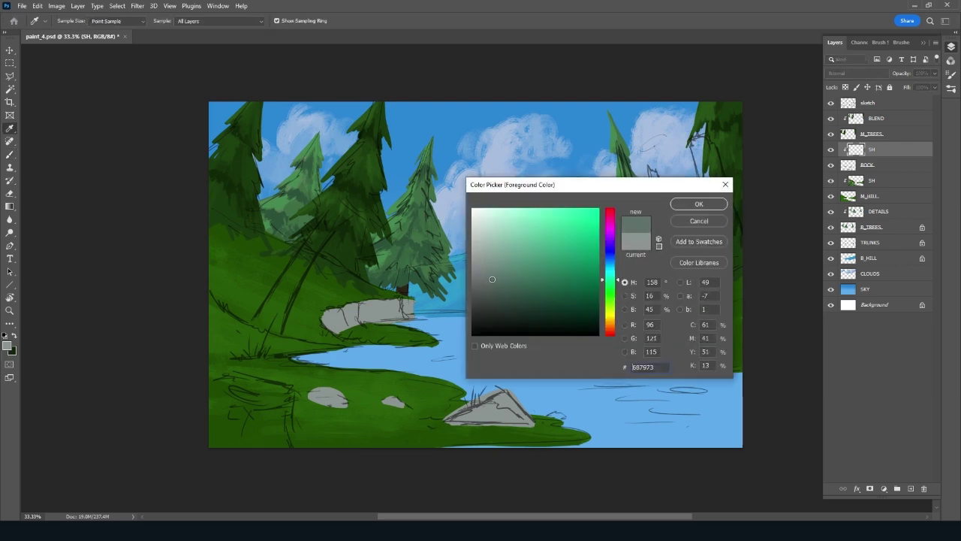
click(699, 204)
Shade the small rocks, the large rock and the upper grey rock's right side
key(r)
mouse_move(401, 431)
mouse_down()
mouse_move(462, 446)
mouse_move(398, 414)
mouse_move(453, 340)
mouse_move(409, 417)
mouse_move(458, 353)
mouse_up()
key(b)
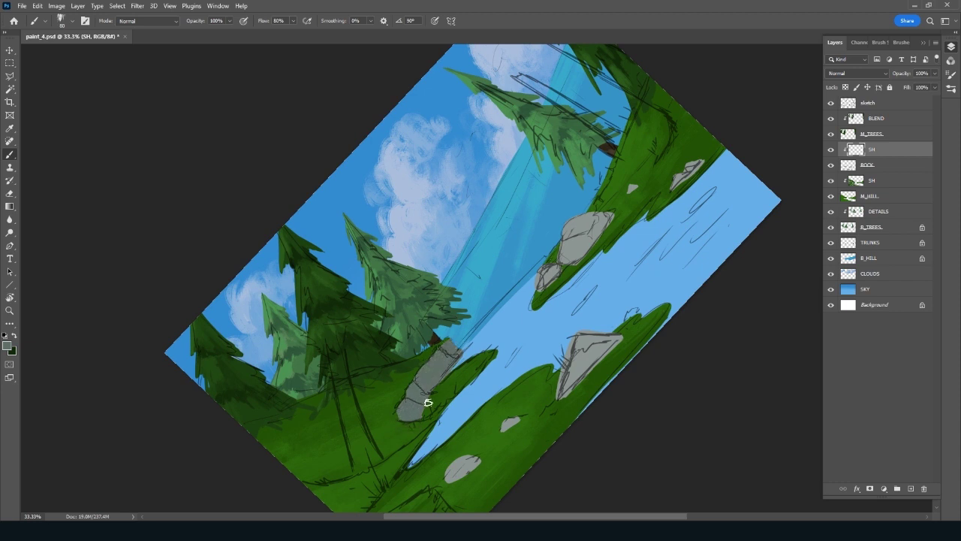
mouse_move(482, 464)
mouse_down()
mouse_move(455, 490)
mouse_move(473, 460)
mouse_up()
key(bracketleft)
drag(521, 418, 505, 428)
mouse_move(614, 348)
mouse_down()
mouse_move(571, 386)
mouse_move(562, 376)
mouse_move(593, 346)
mouse_up()
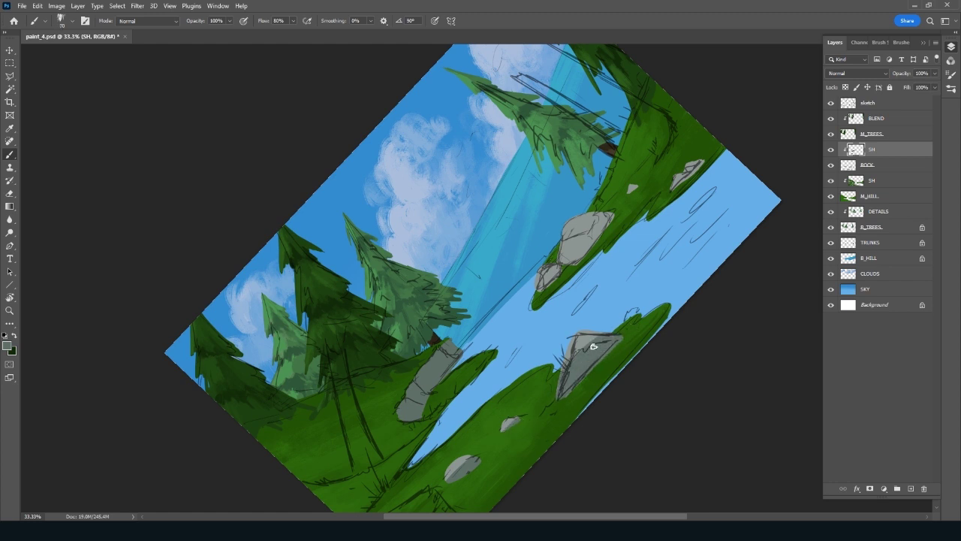
mouse_move(605, 210)
mouse_down()
mouse_move(596, 239)
mouse_move(610, 217)
mouse_move(604, 230)
mouse_up()
mouse_move(638, 179)
mouse_down()
mouse_move(633, 189)
mouse_move(704, 161)
mouse_up()
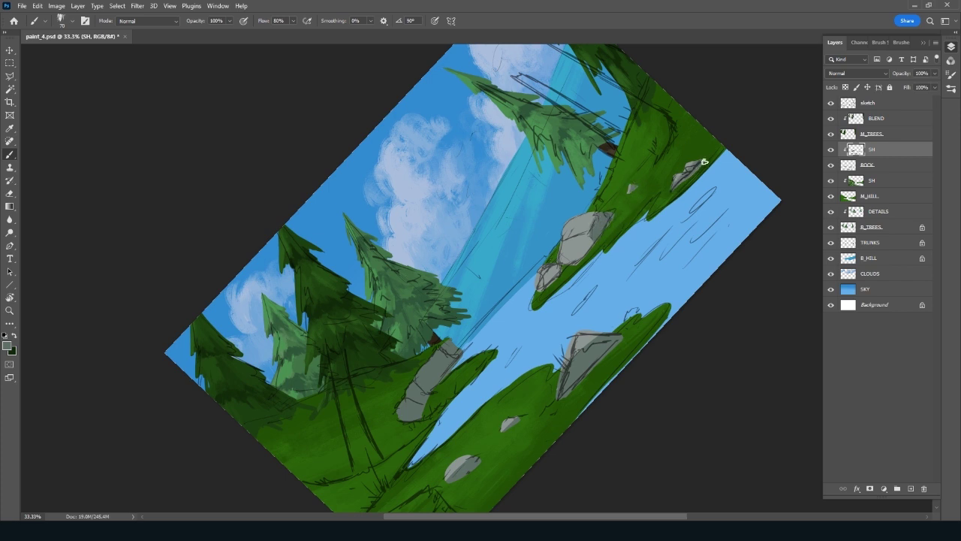
mouse_move(588, 238)
mouse_down()
mouse_move(574, 242)
mouse_move(563, 263)
mouse_move(575, 263)
mouse_move(589, 238)
mouse_up()
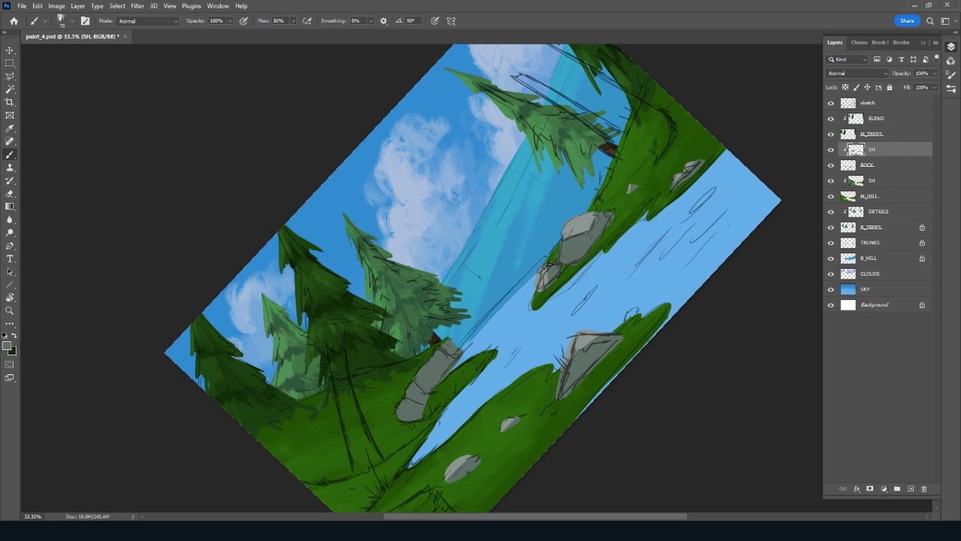
Hide the sketch lines, level the view and reselect the SH layer
click(831, 103)
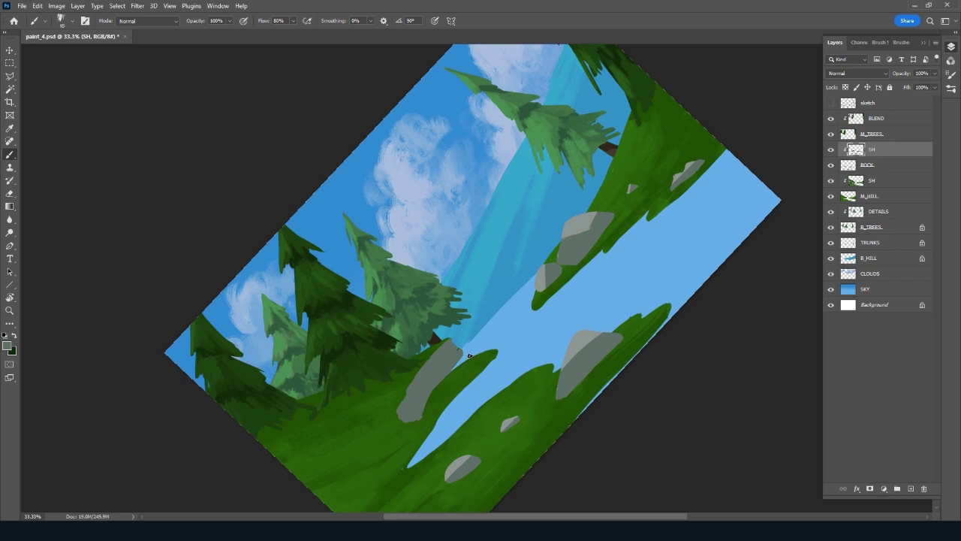
click(888, 168)
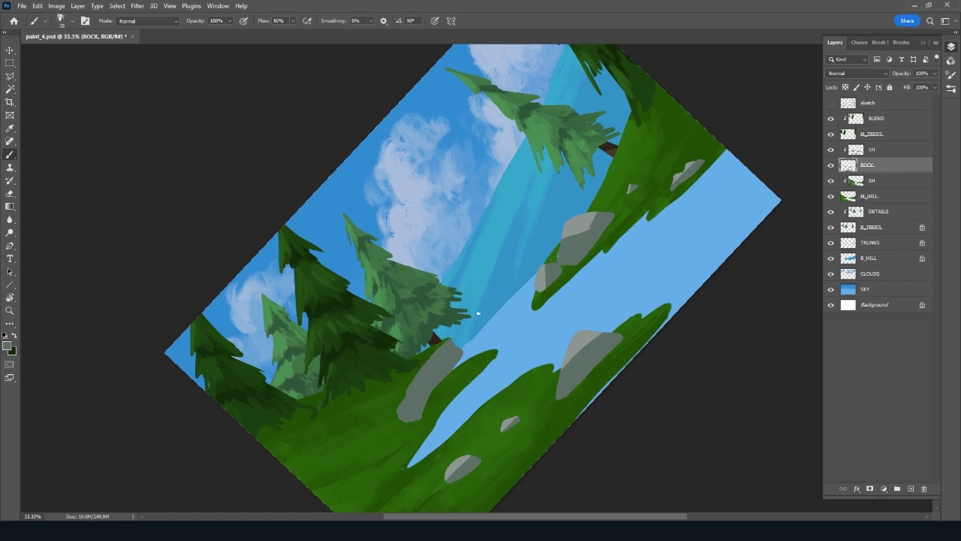
key(Escape)
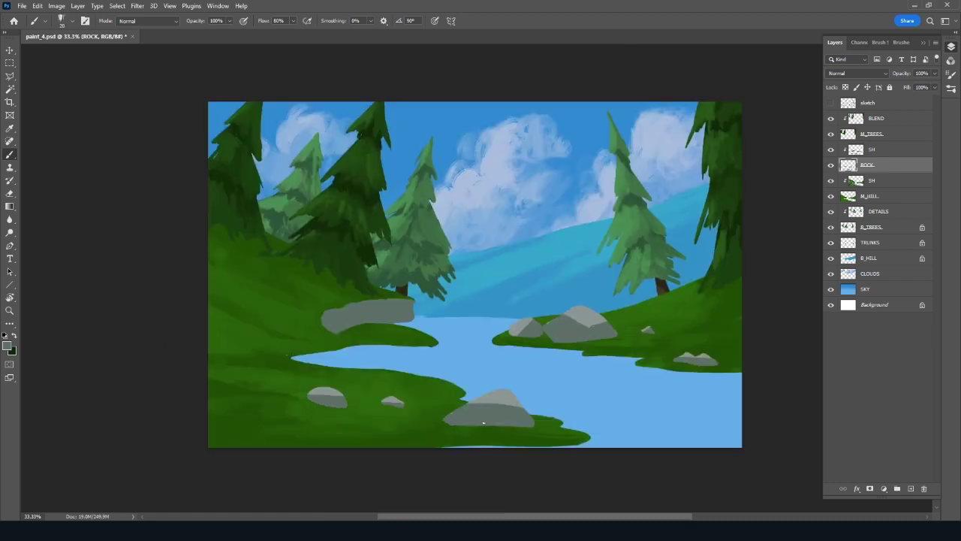
click(894, 154)
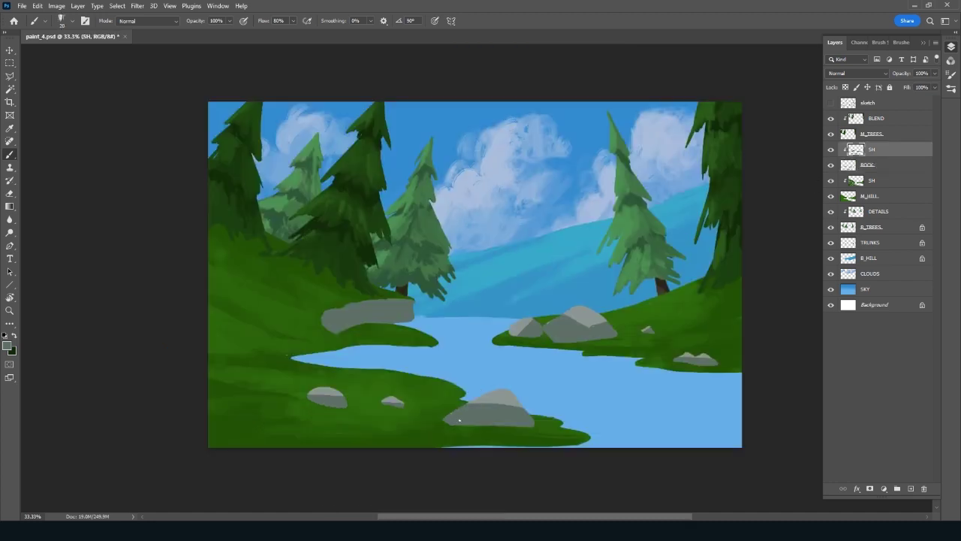
Add a clipped layer named BLEND above SH and pick a dark grey-green foreground colour
click(910, 488)
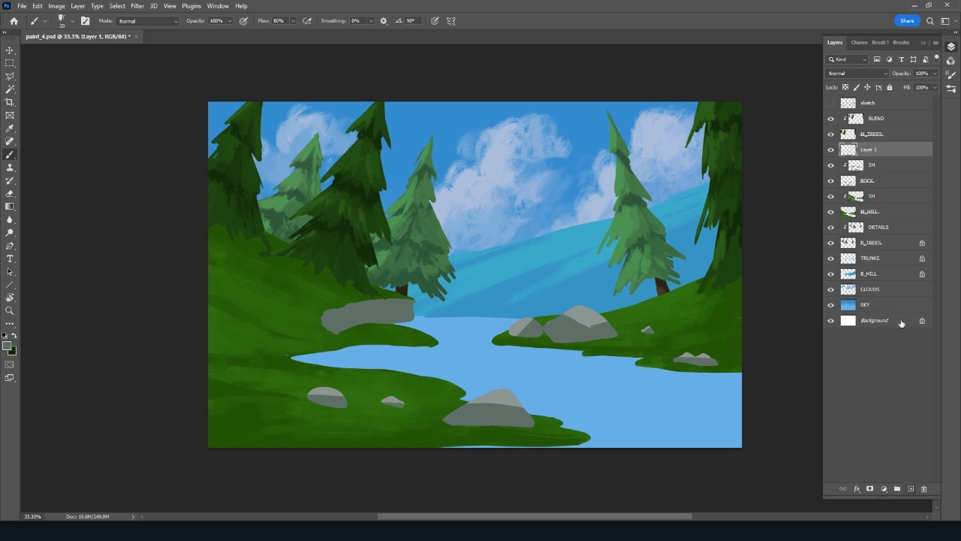
double_click(875, 150)
text(BLEND)
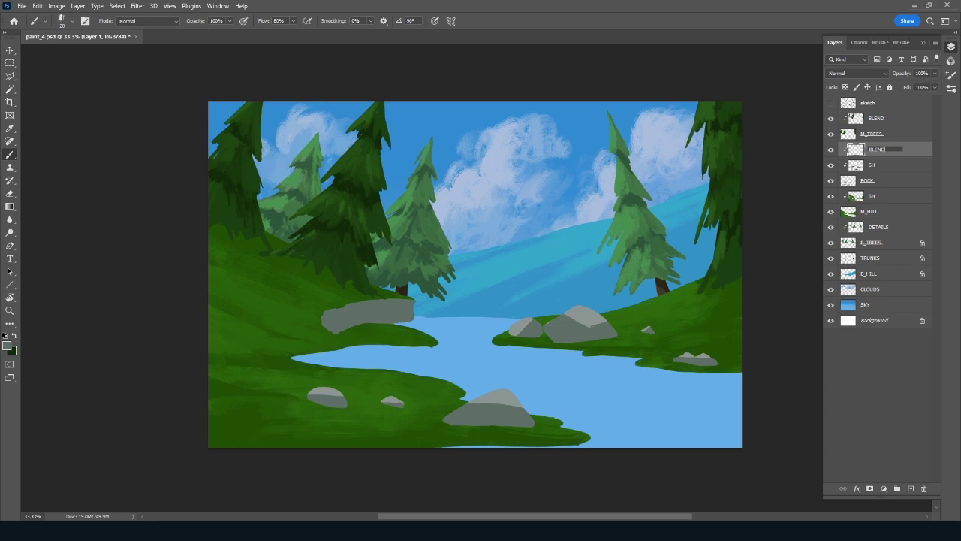
key(Return)
click(7, 345)
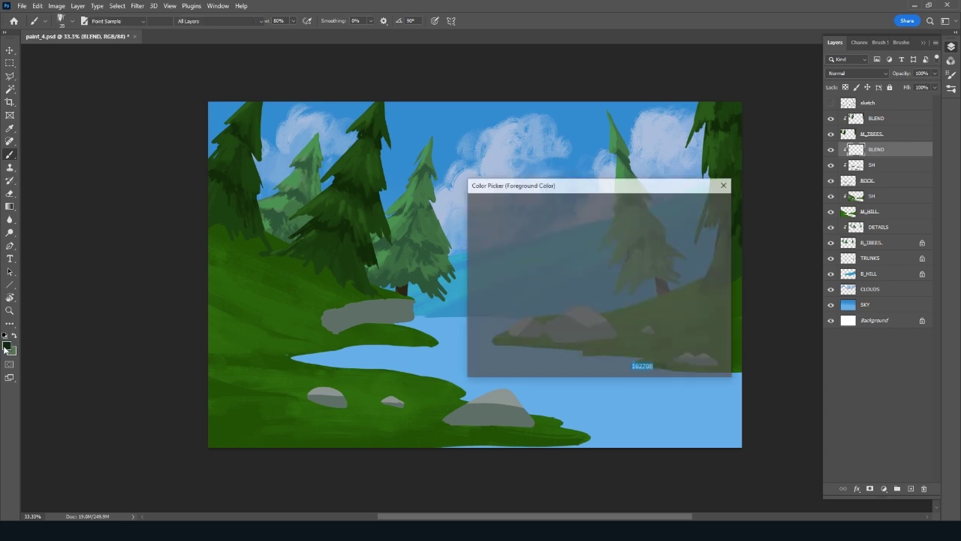
click(491, 280)
click(498, 295)
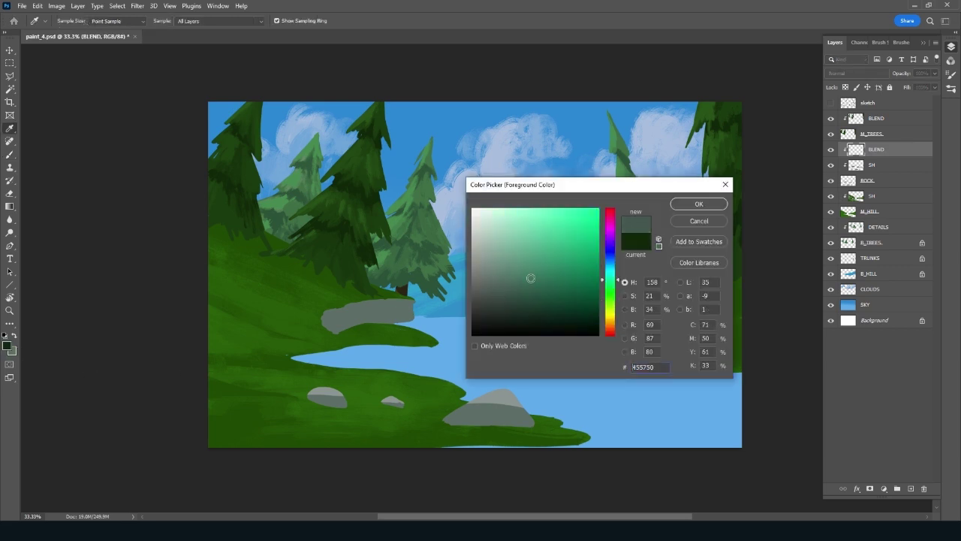
click(698, 204)
key(b)
At 50% zoom with the view tilted about 35°, blend sampled greys into the long rock's lower-left
key(ctrl+plus)
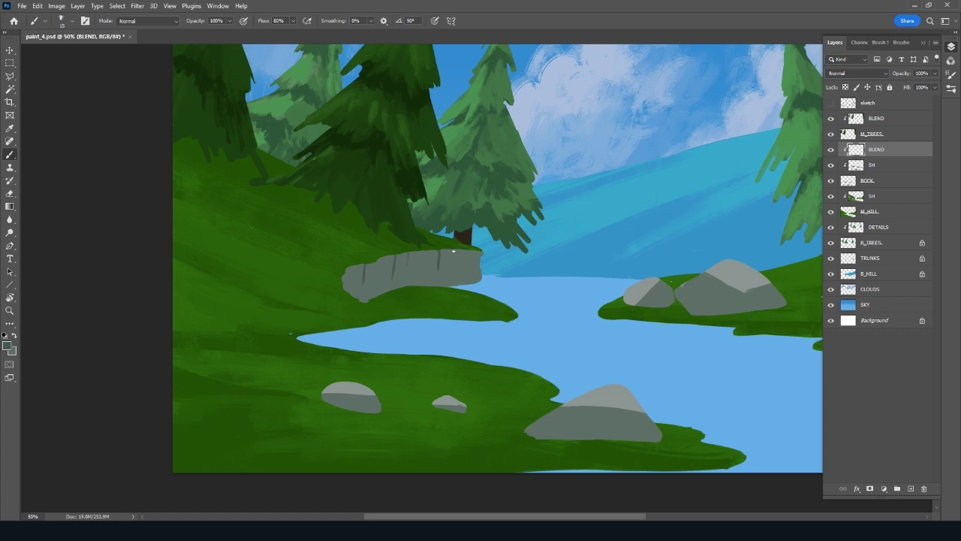
key(r)
drag(431, 442, 525, 452)
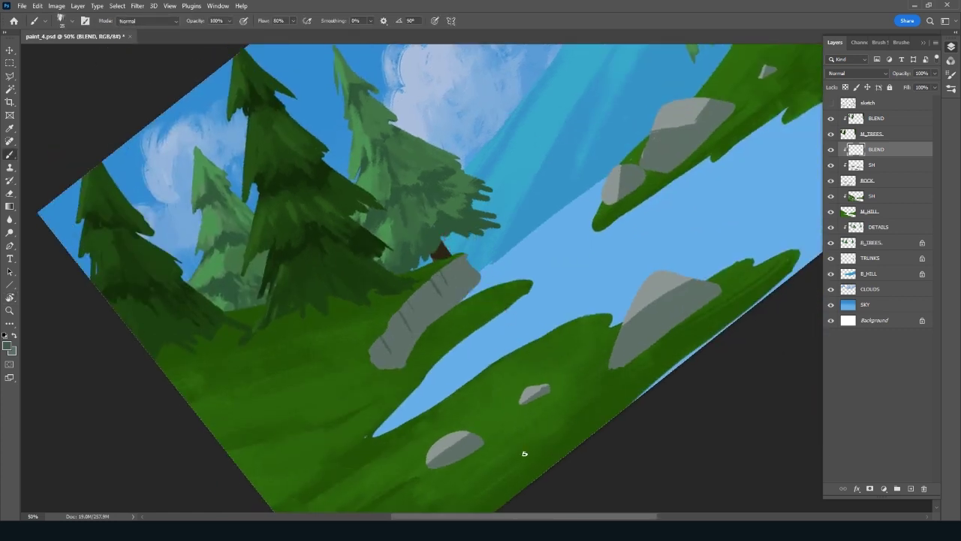
alt+click(418, 326)
alt+click(407, 315)
mouse_move(402, 315)
mouse_down()
mouse_move(414, 332)
mouse_move(409, 355)
mouse_up()
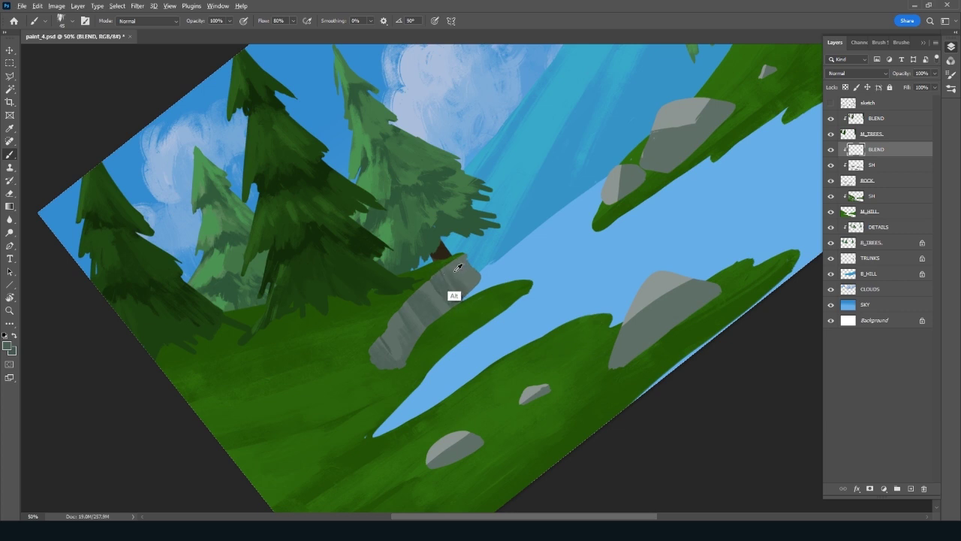
Sample lighter and darker greys from the long rock to keep blending its tones
alt+click(456, 275)
alt+click(433, 300)
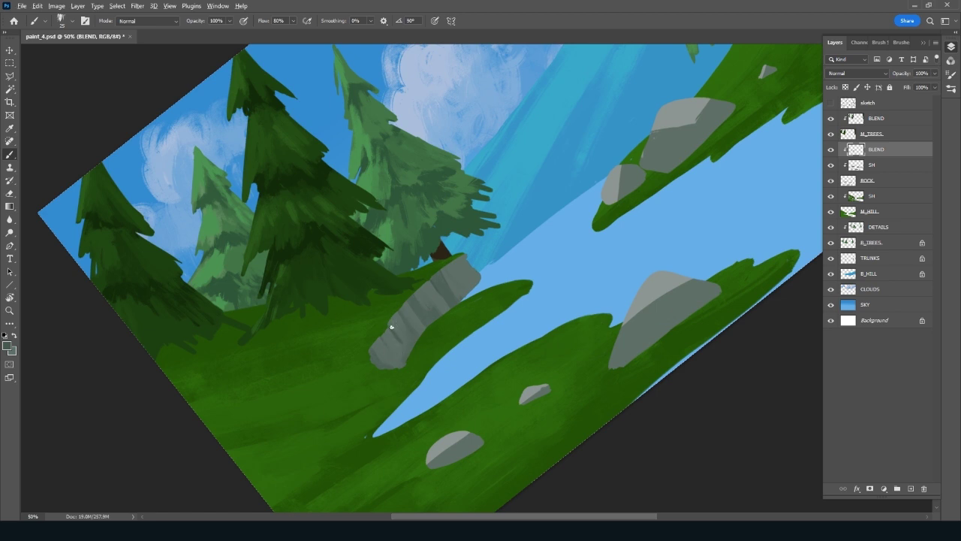
alt+click(403, 344)
alt+click(426, 312)
alt+click(434, 310)
Sample far-bank rock and grass colours and paint a highlight on the large rock's top
mouse_move(445, 327)
mouse_down()
mouse_move(510, 369)
mouse_move(414, 474)
mouse_move(538, 339)
mouse_move(492, 363)
mouse_up()
alt+click(443, 365)
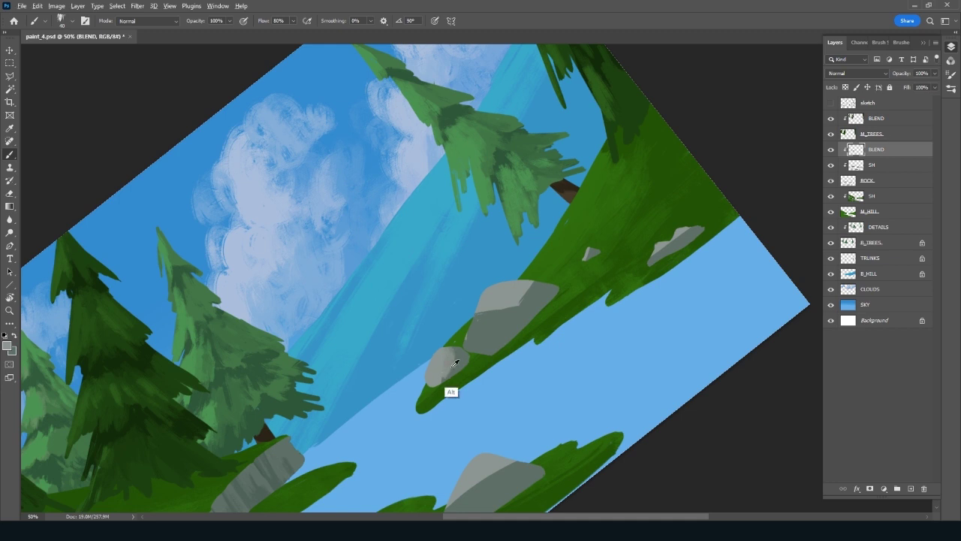
alt+click(459, 347)
alt+click(462, 361)
alt+click(497, 291)
drag(541, 280, 523, 298)
With the view tilted about -39°, extend the far-bank rock slightly over the grass edge
key(Escape)
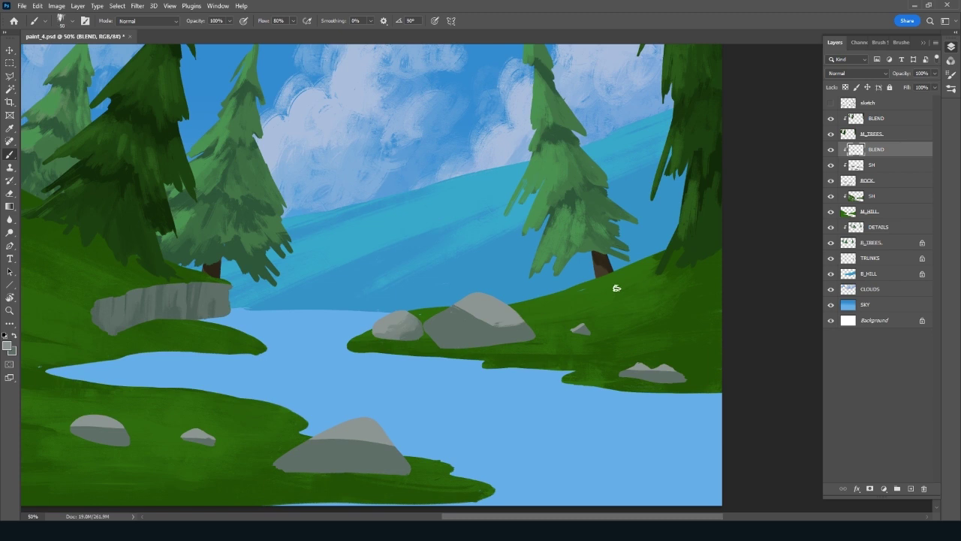
alt+click(460, 336)
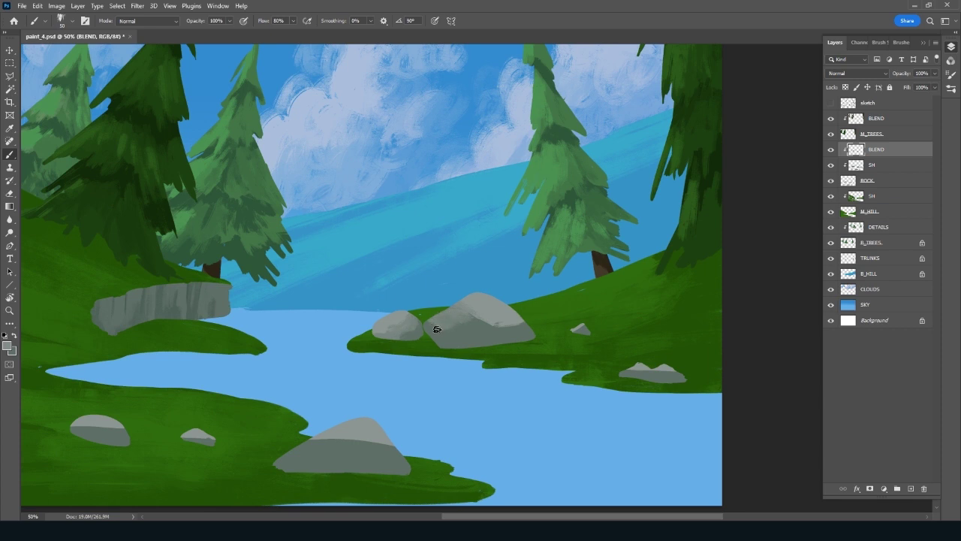
alt+click(473, 306)
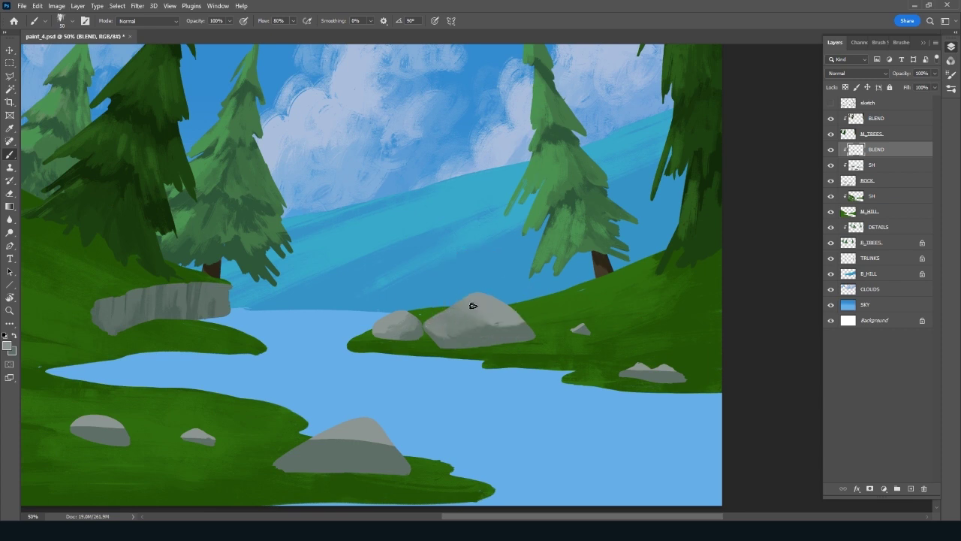
key(r)
drag(454, 392, 601, 409)
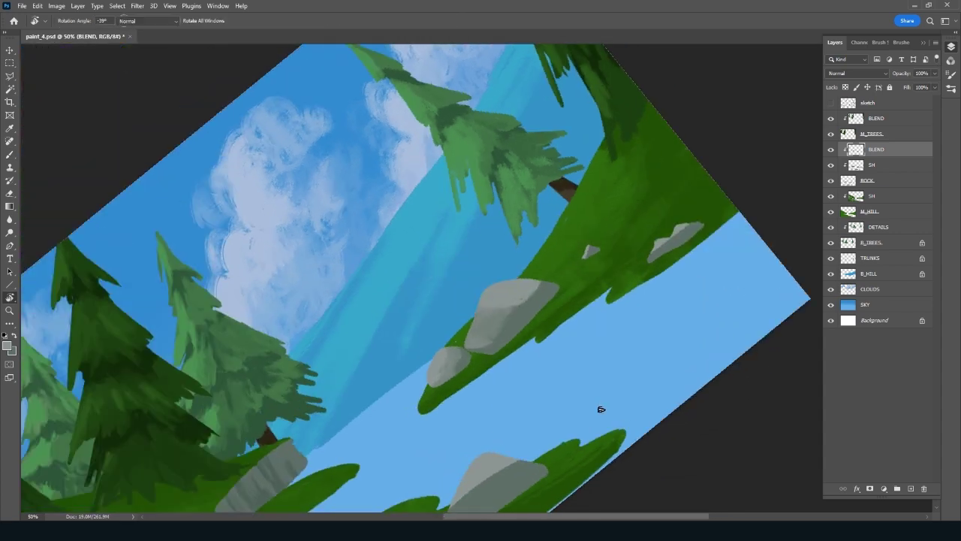
key(b)
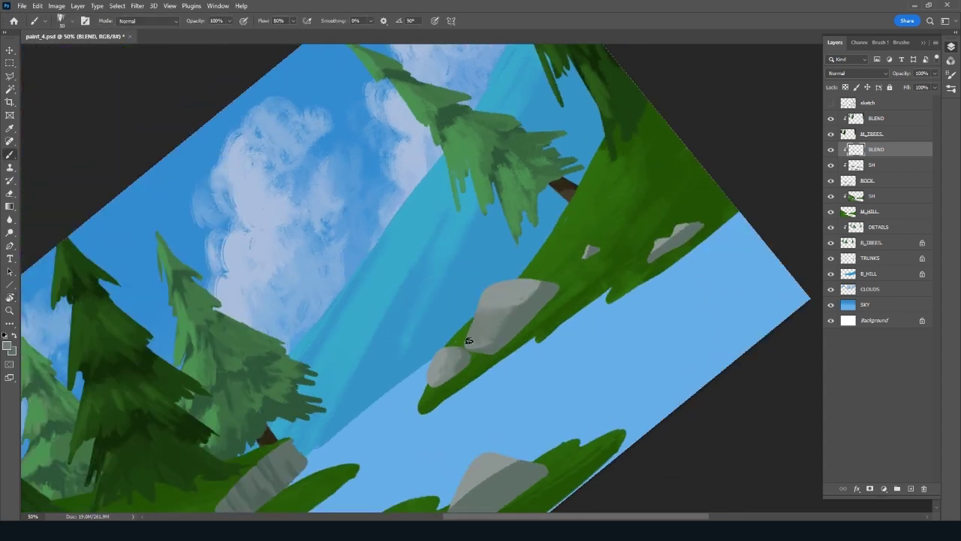
mouse_move(469, 342)
mouse_down()
mouse_move(497, 326)
mouse_move(473, 347)
mouse_move(495, 336)
mouse_move(497, 314)
mouse_up()
Blend greys sampled from the rock's top and face across the far-bank rock
alt+click(507, 338)
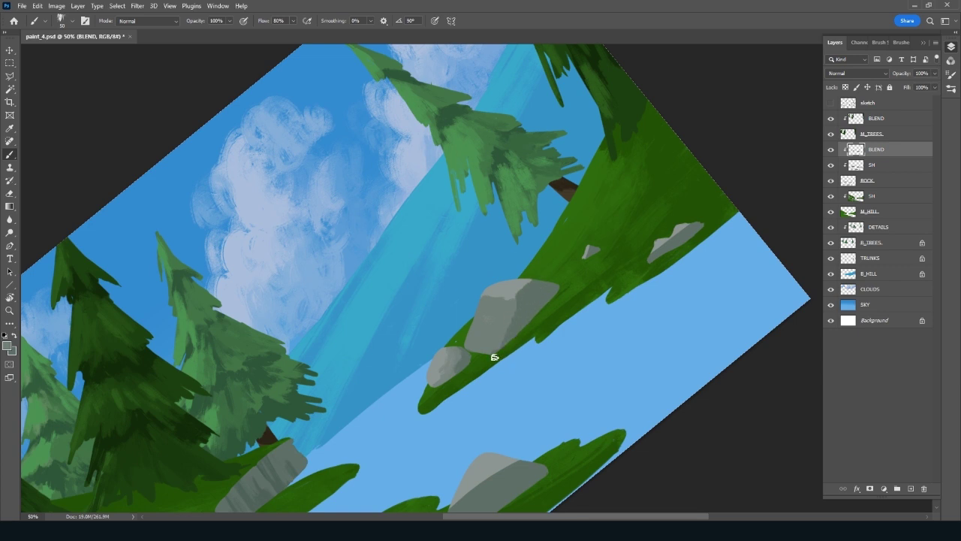
alt+click(528, 297)
alt+click(530, 297)
alt+click(518, 284)
alt+click(521, 326)
alt+click(544, 332)
alt+click(518, 339)
alt+click(530, 309)
Blend greys into the small and upper-right rocks, then pan toward the near riverbank rocks
alt+click(590, 255)
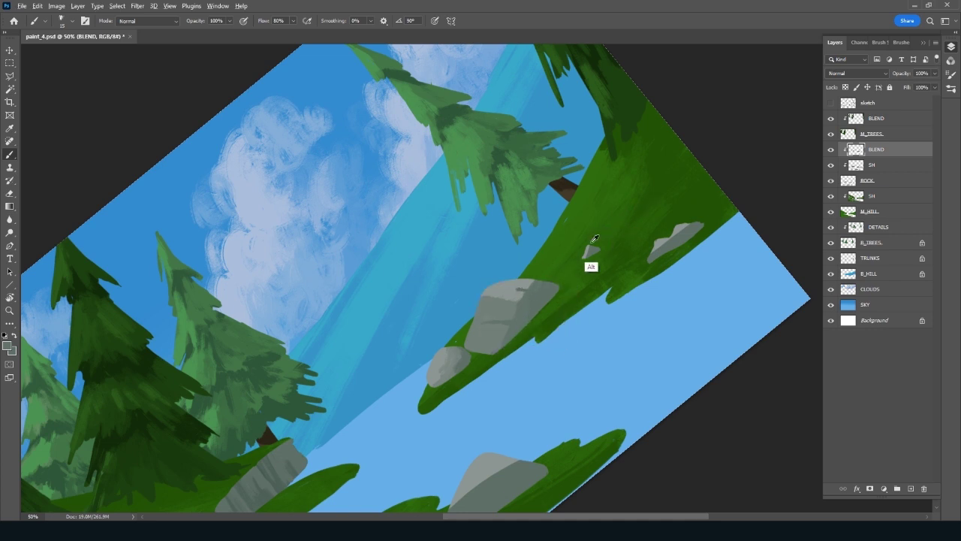
alt+click(661, 248)
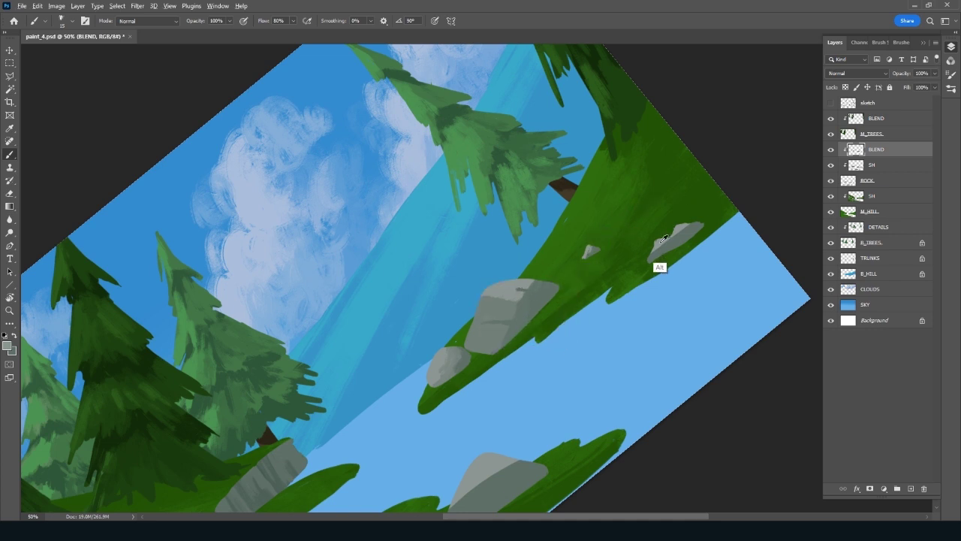
alt+click(455, 372)
alt+click(680, 235)
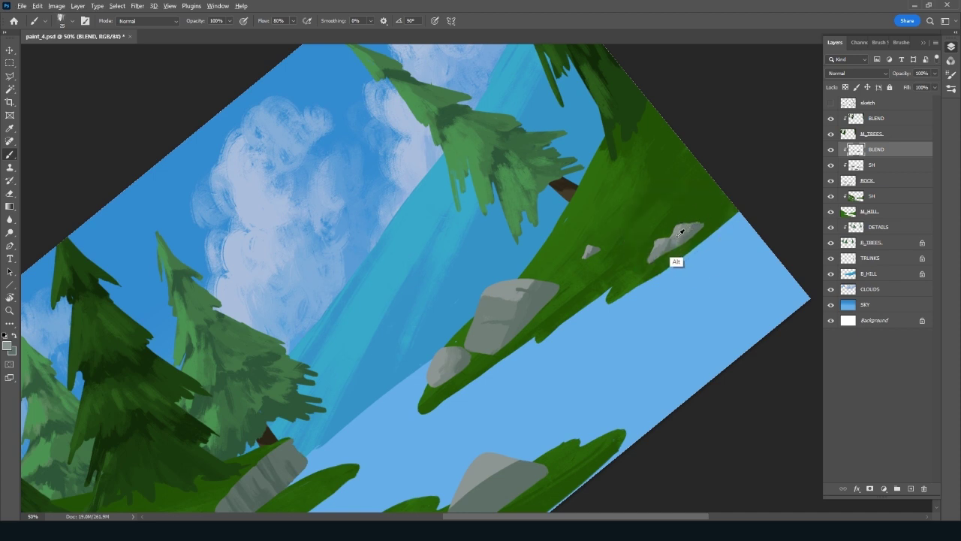
alt+click(674, 238)
drag(592, 405, 625, 297)
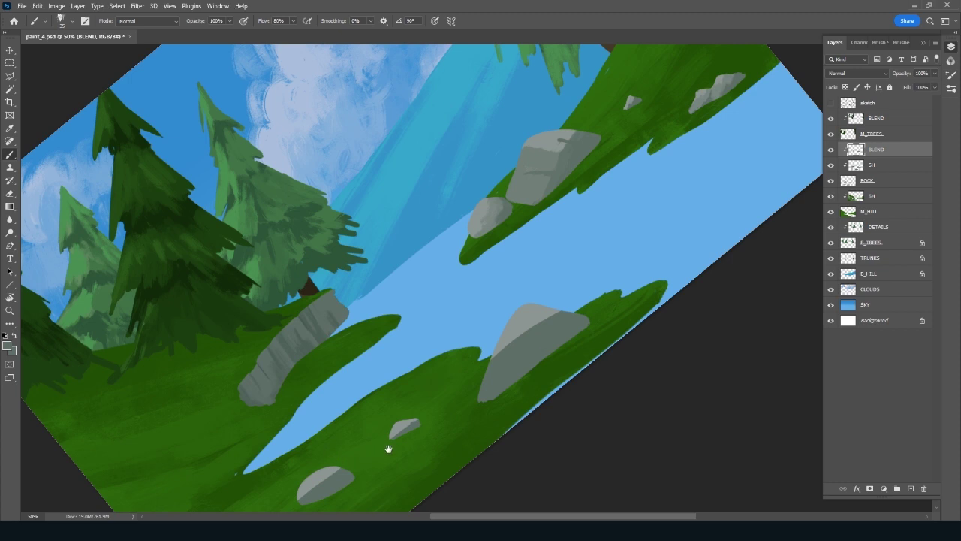
drag(388, 449, 487, 393)
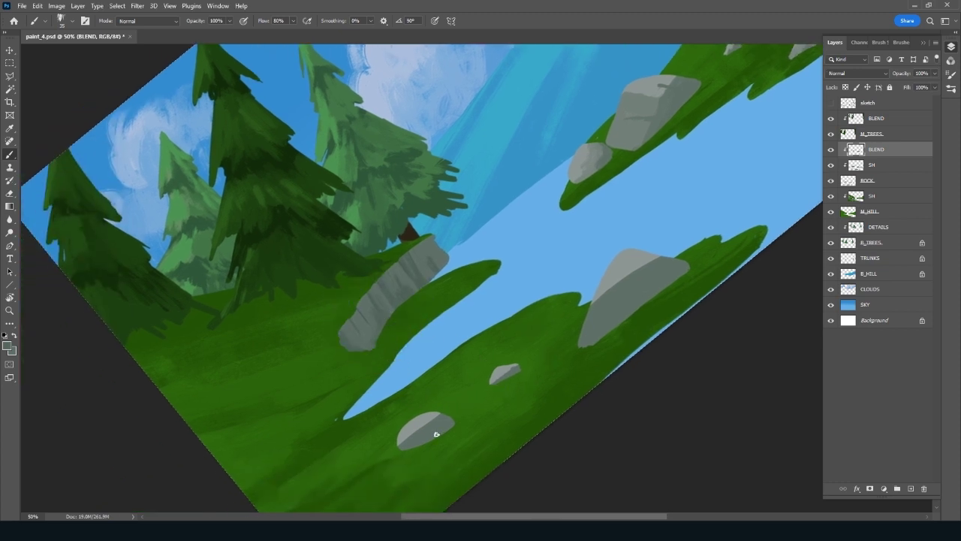
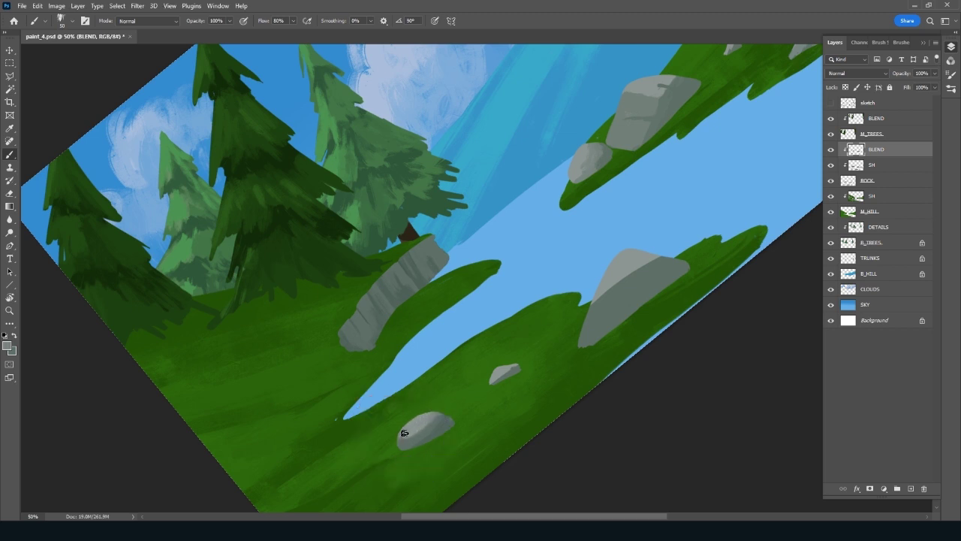
Sample the rock colours and switch to a different, slightly smaller brush preset
alt+click(442, 430)
alt+click(419, 432)
drag(693, 336, 622, 401)
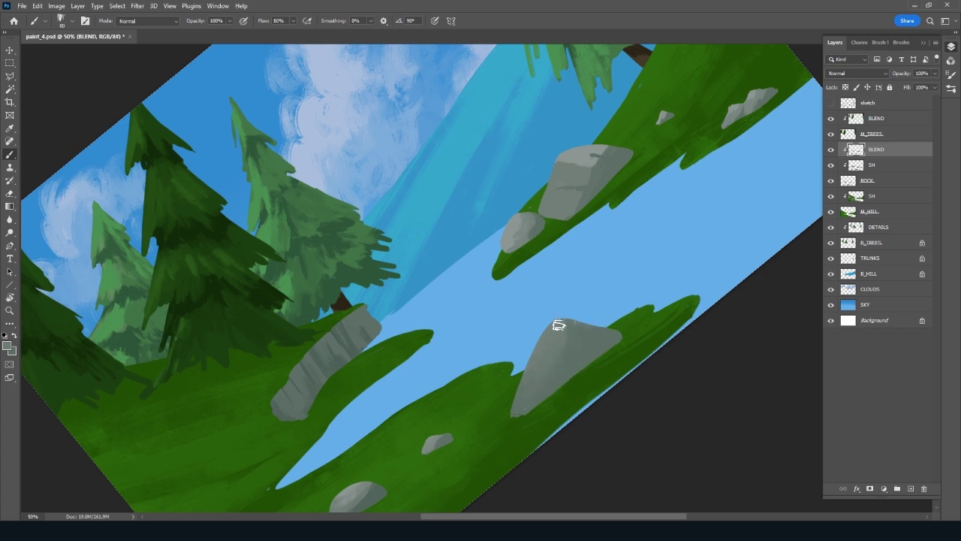
key(bracketleft)
click(901, 43)
scroll(939, 168, up, 5)
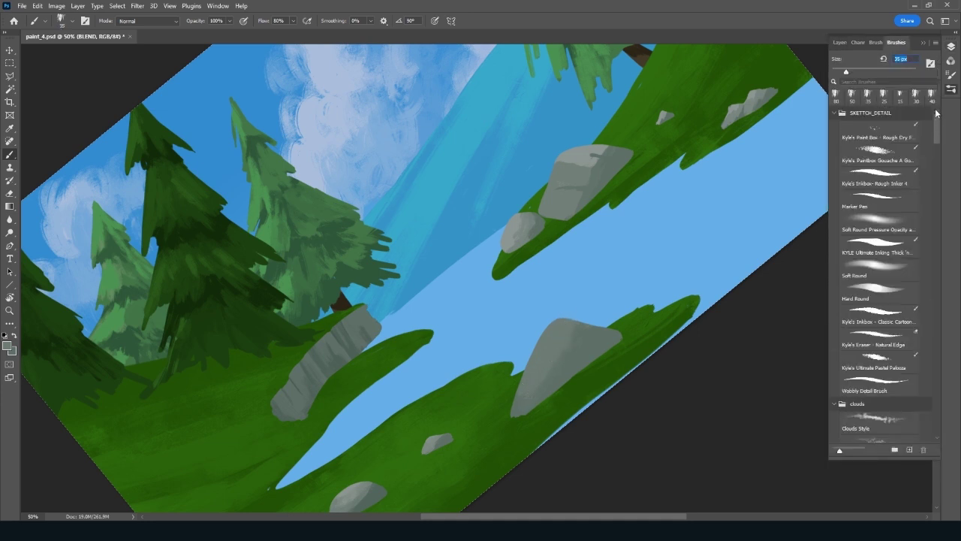
click(879, 182)
click(835, 42)
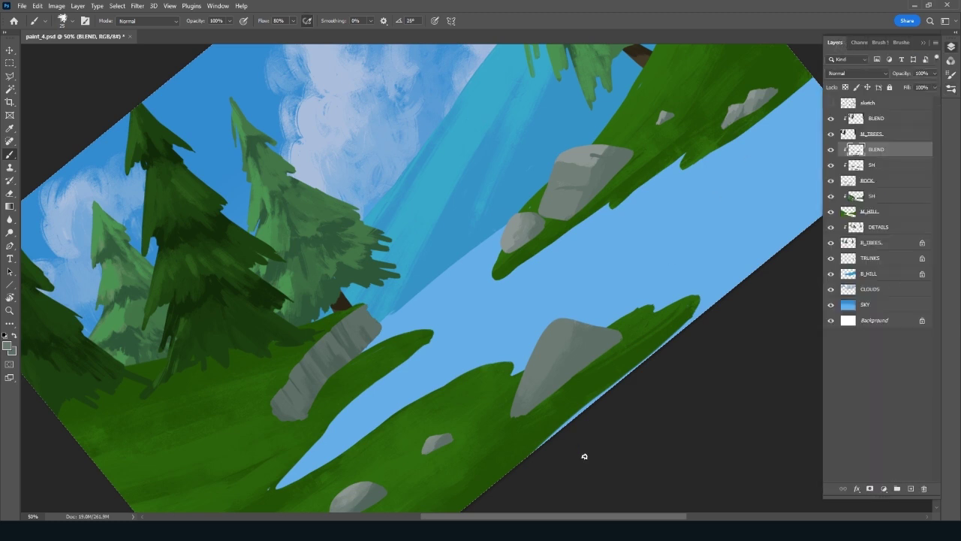
Set the paint colour to dark grey-green #43564f
click(8, 346)
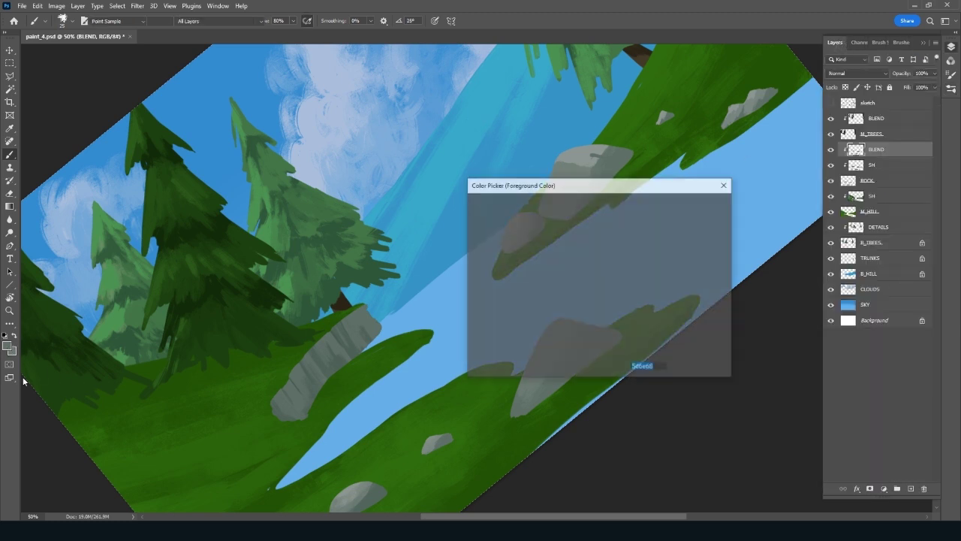
click(506, 296)
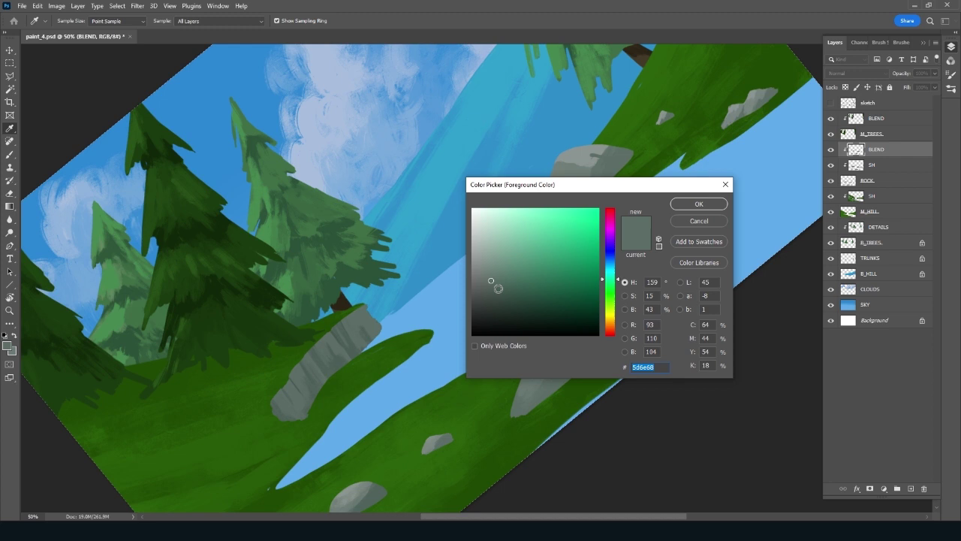
click(698, 204)
scroll(498, 388, left, 5)
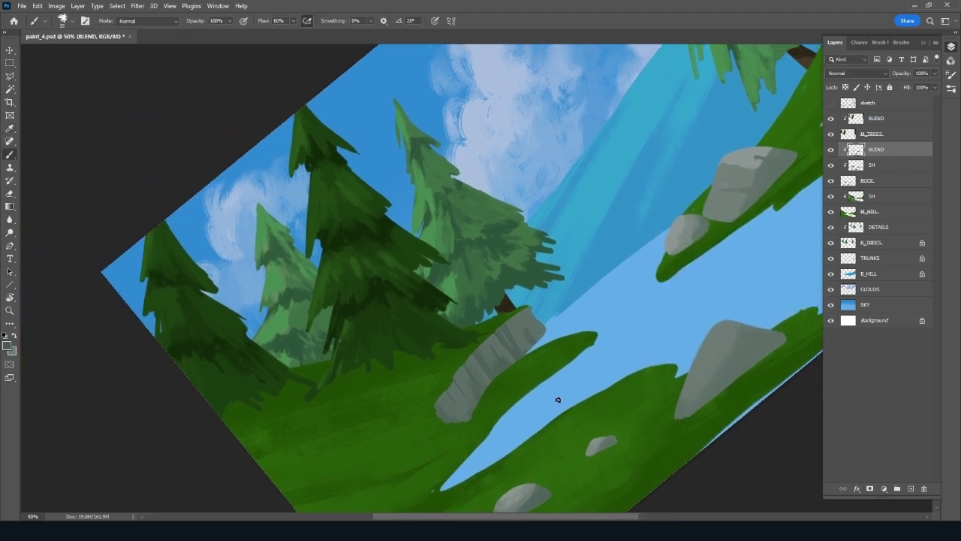
Paint fine dark crack lines on the river-bank rocks, then straighten the view upright
key(bracketleft)
key(bracketleft)
drag(536, 362, 463, 321)
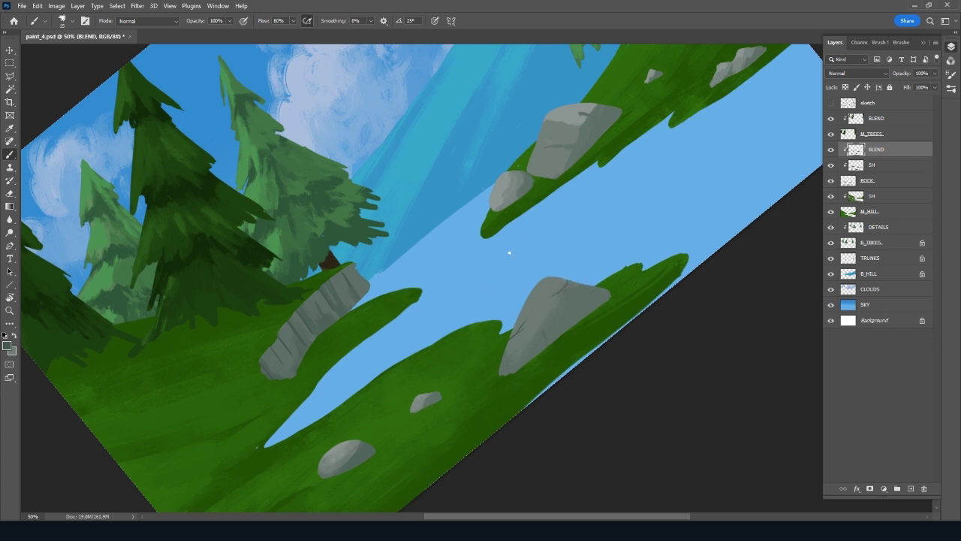
drag(607, 148, 527, 357)
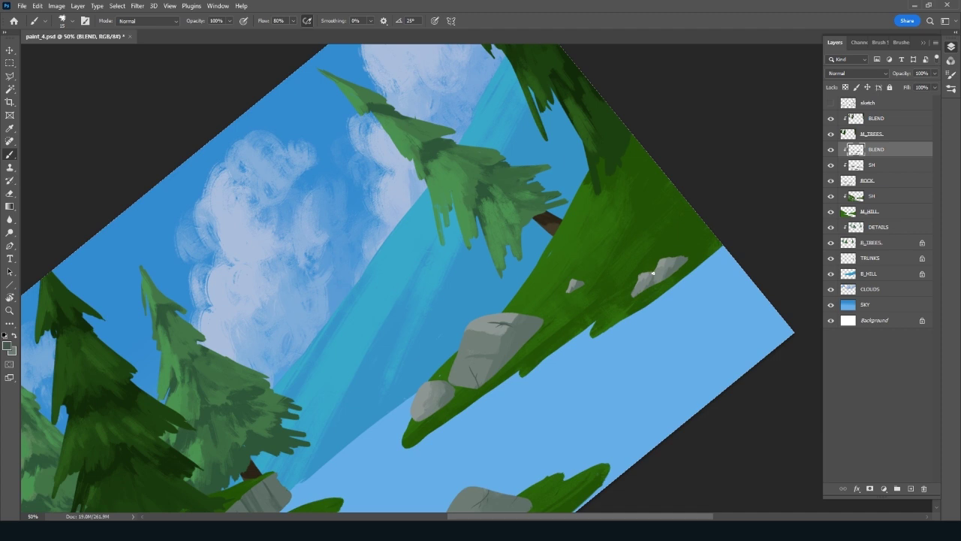
key(Escape)
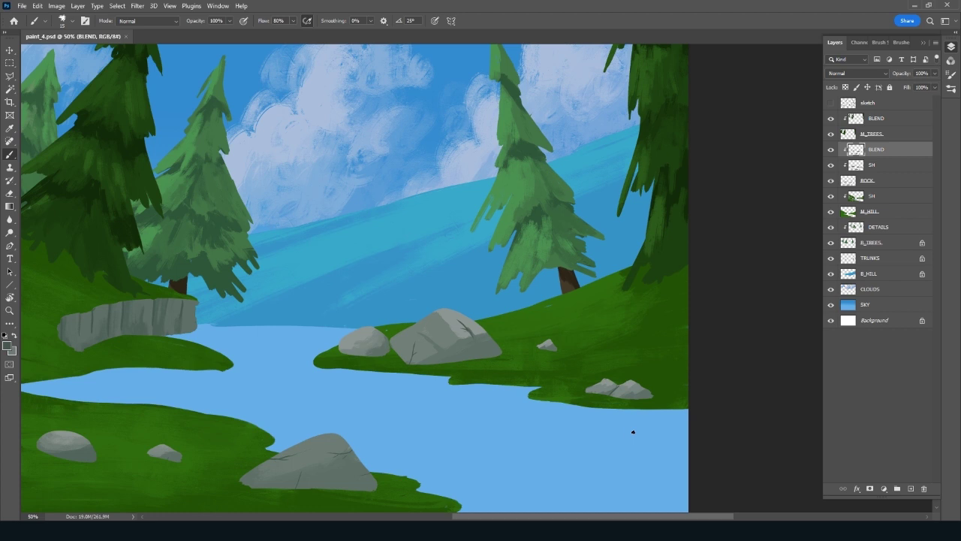
drag(650, 414, 761, 414)
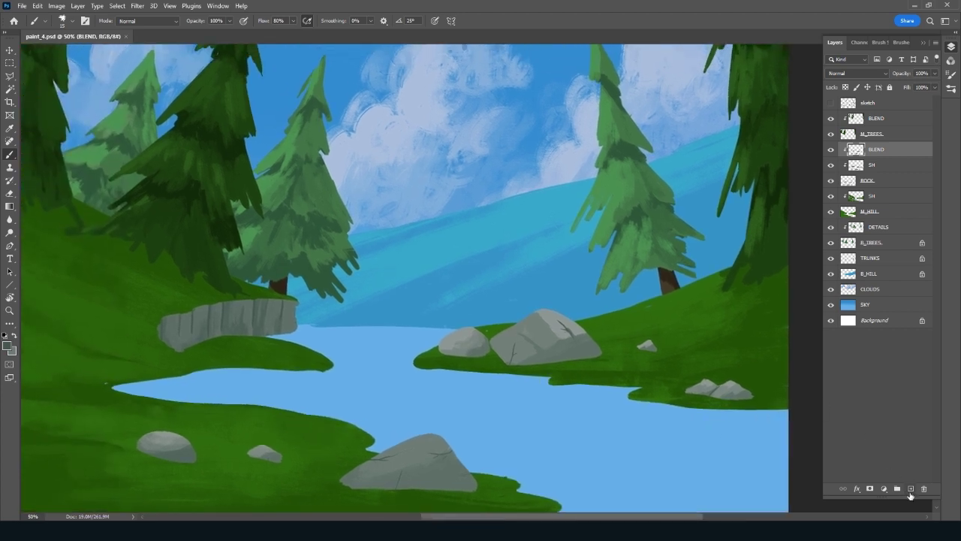
Add a layer named BARKS above BLEND, show the sketch lines, and enlarge the brush
click(890, 119)
click(911, 489)
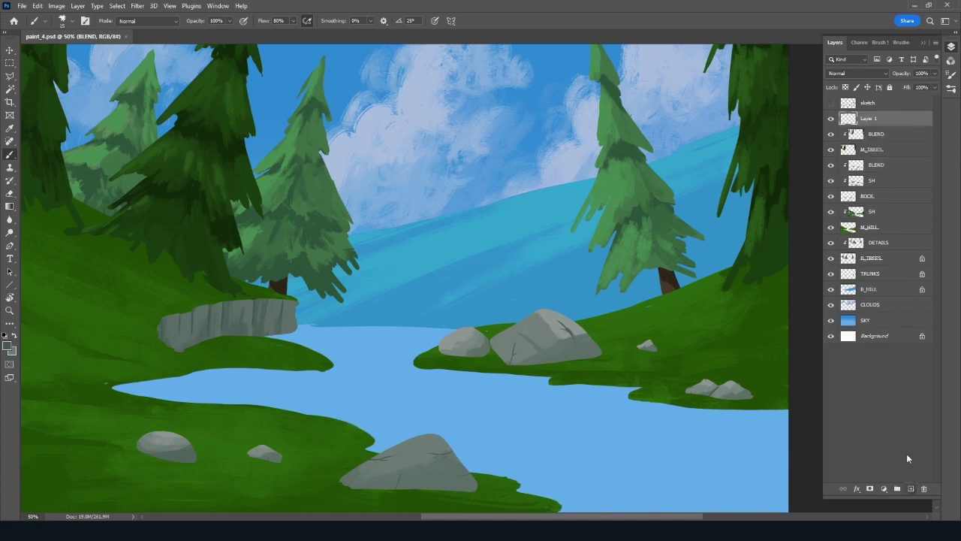
double_click(867, 119)
text(BARKS)
key(Return)
key(ctrl+minus)
key(ctrl+minus)
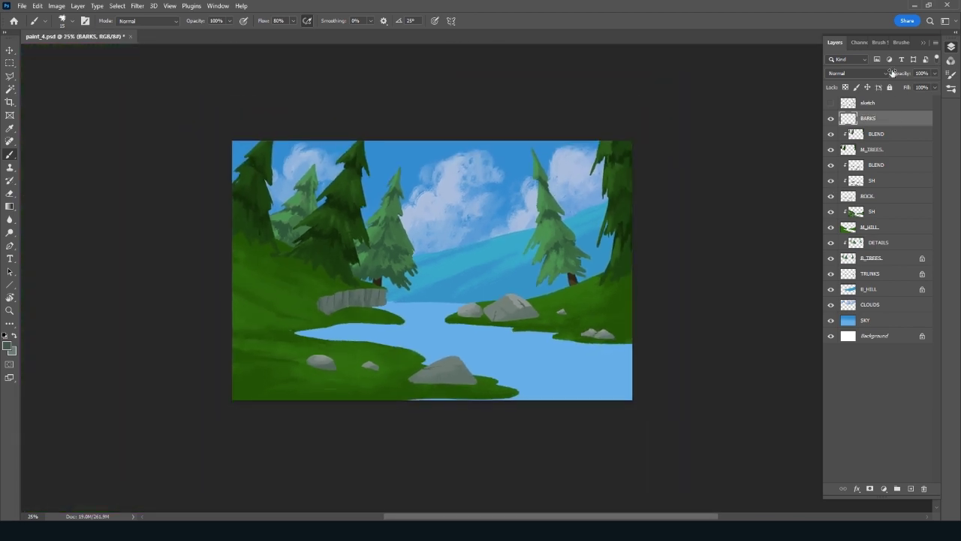
click(831, 103)
scroll(736, 416, up, 2)
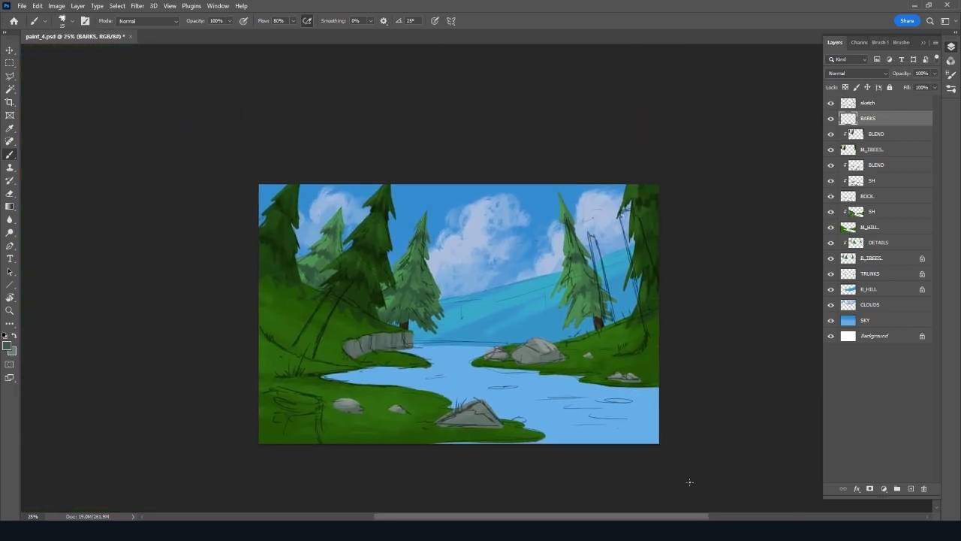
key(bracketright)
key(bracketright)
key(bracketright)
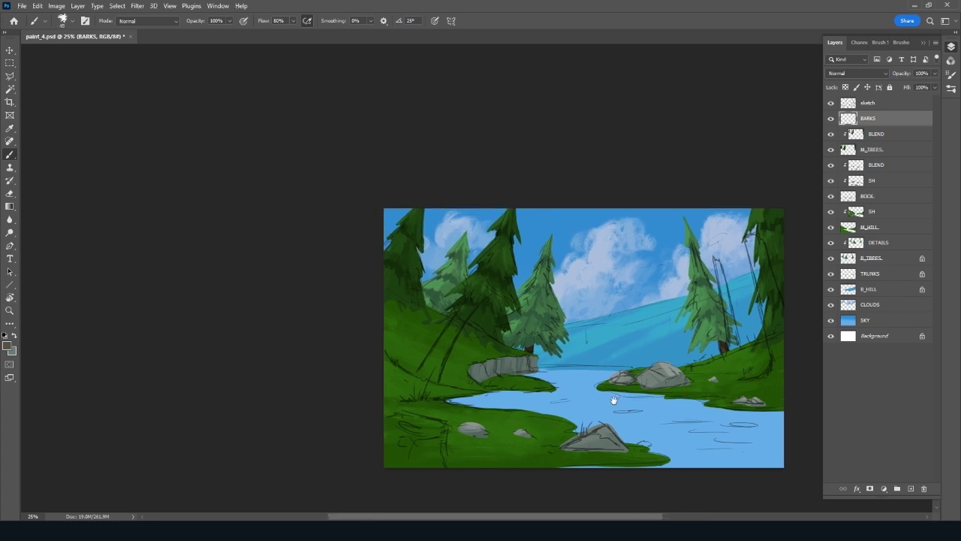
Paint brown trunks for the middle-right pine and the thin right tree
drag(494, 373, 412, 465)
scroll(412, 465, up, 1)
scroll(412, 466, up, 2)
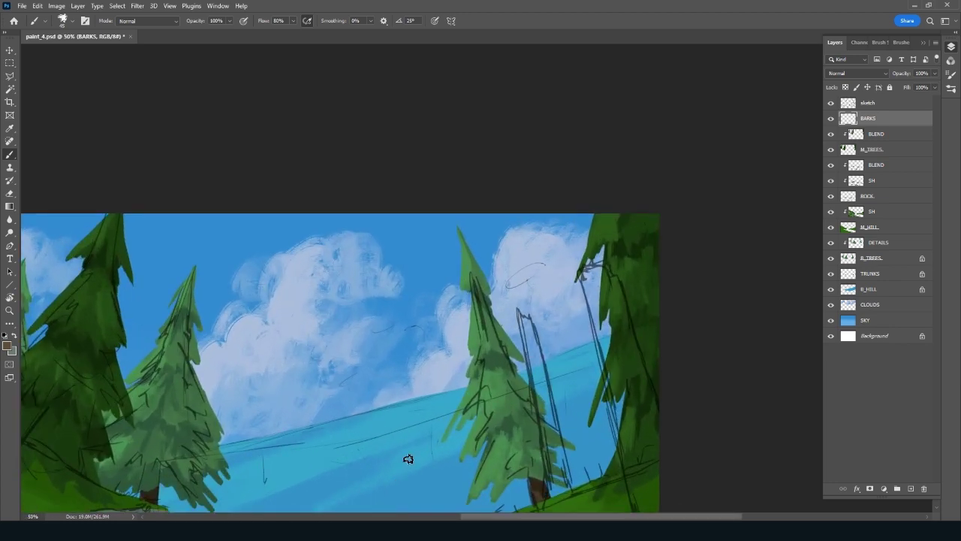
drag(542, 347, 511, 233)
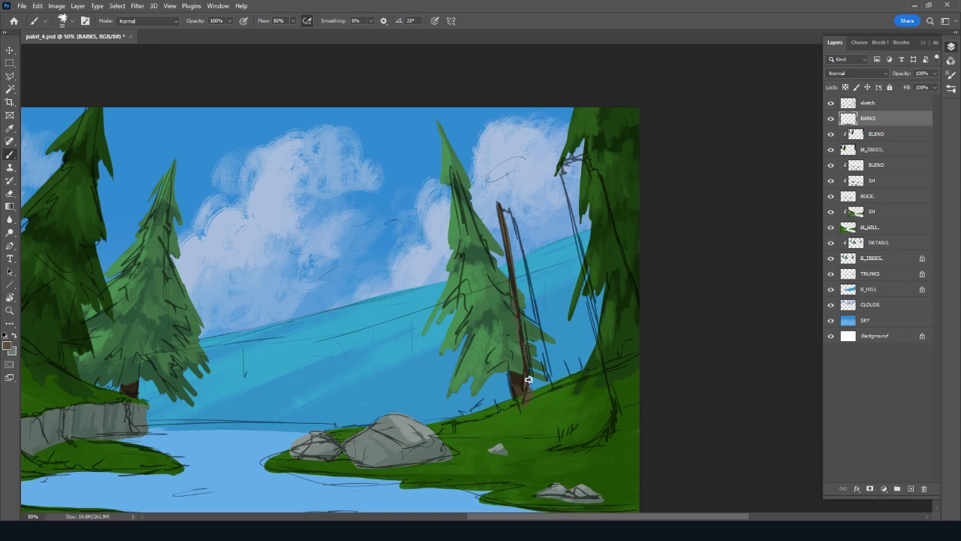
mouse_move(518, 293)
mouse_down()
mouse_move(499, 211)
mouse_move(530, 317)
mouse_up()
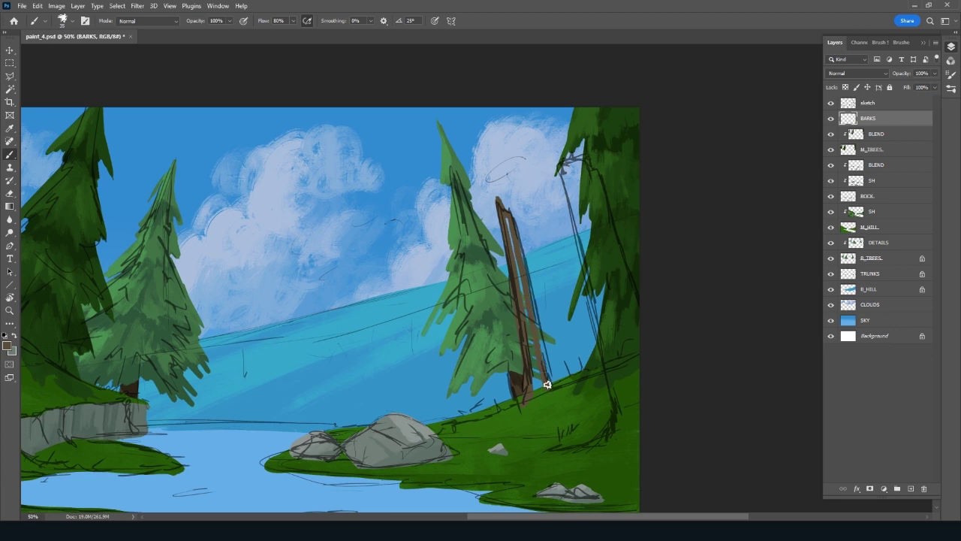
mouse_move(513, 219)
mouse_down()
mouse_move(547, 369)
mouse_move(513, 247)
mouse_up()
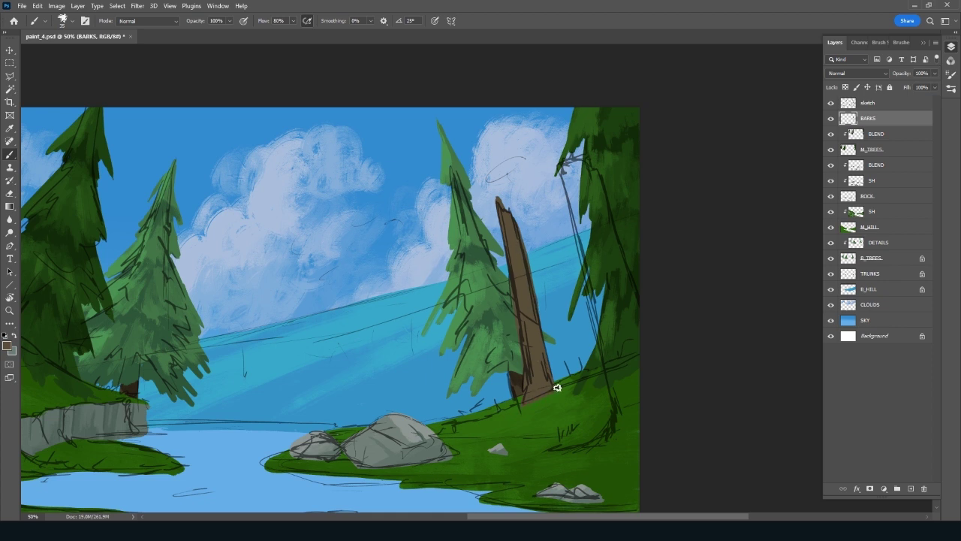
drag(555, 146, 614, 397)
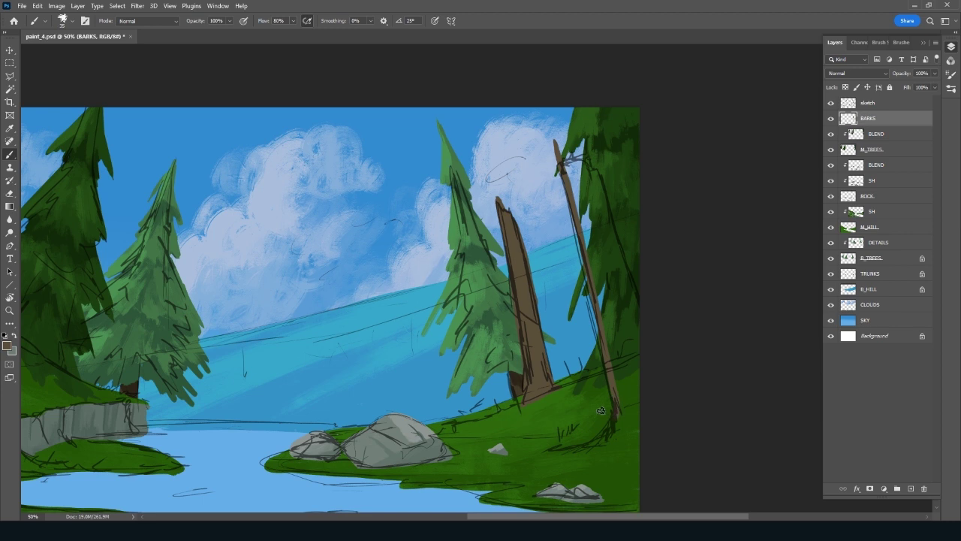
mouse_move(558, 450)
mouse_down()
mouse_move(605, 435)
mouse_move(623, 412)
mouse_up()
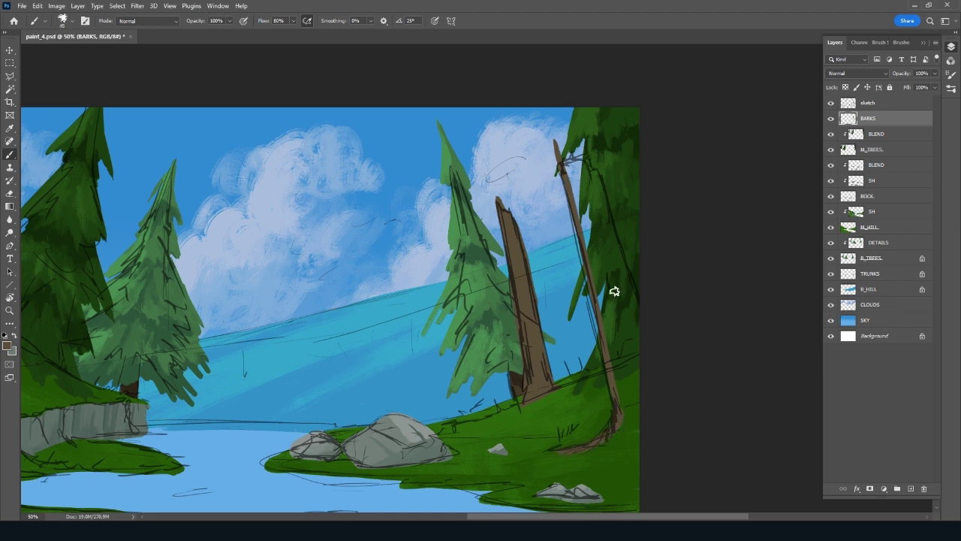
mouse_move(565, 169)
mouse_down()
mouse_move(548, 129)
mouse_move(605, 197)
mouse_move(650, 352)
mouse_up()
mouse_move(582, 184)
mouse_down()
mouse_move(566, 154)
mouse_move(579, 203)
mouse_move(584, 193)
mouse_move(605, 231)
mouse_move(598, 210)
mouse_move(585, 230)
mouse_move(590, 254)
mouse_move(630, 315)
mouse_move(637, 353)
mouse_move(607, 333)
mouse_move(613, 381)
mouse_move(633, 356)
mouse_move(628, 427)
mouse_move(584, 446)
mouse_move(641, 416)
mouse_move(613, 442)
mouse_move(667, 407)
mouse_up()
Rotate the view about 38 degrees and paint a long brown trunk on the left pine
drag(290, 414, 637, 285)
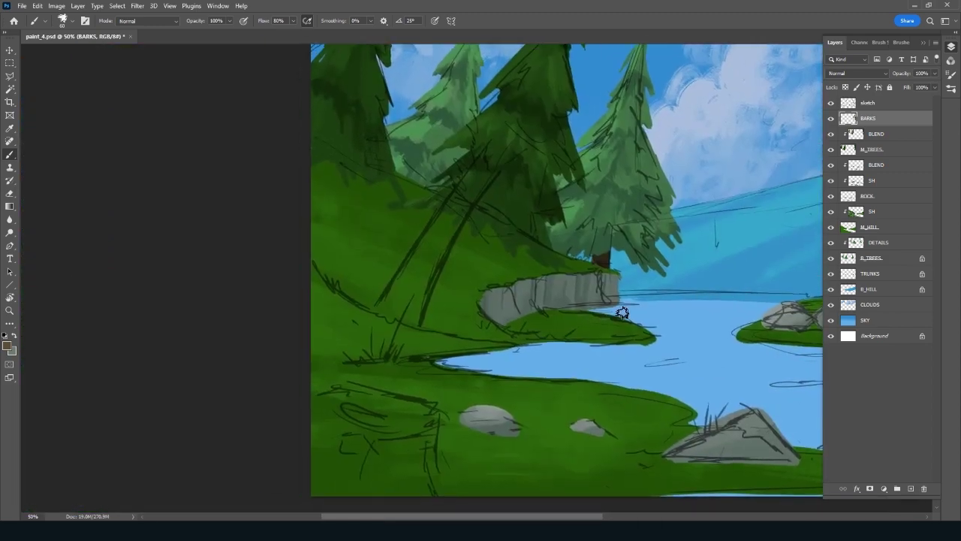
key(r)
drag(496, 431, 600, 417)
mouse_move(456, 229)
mouse_down()
mouse_move(463, 263)
mouse_move(502, 321)
mouse_up()
mouse_move(457, 248)
mouse_down()
mouse_move(475, 477)
mouse_move(496, 485)
mouse_move(467, 365)
mouse_move(464, 288)
mouse_move(481, 298)
mouse_move(515, 468)
mouse_move(476, 308)
mouse_up()
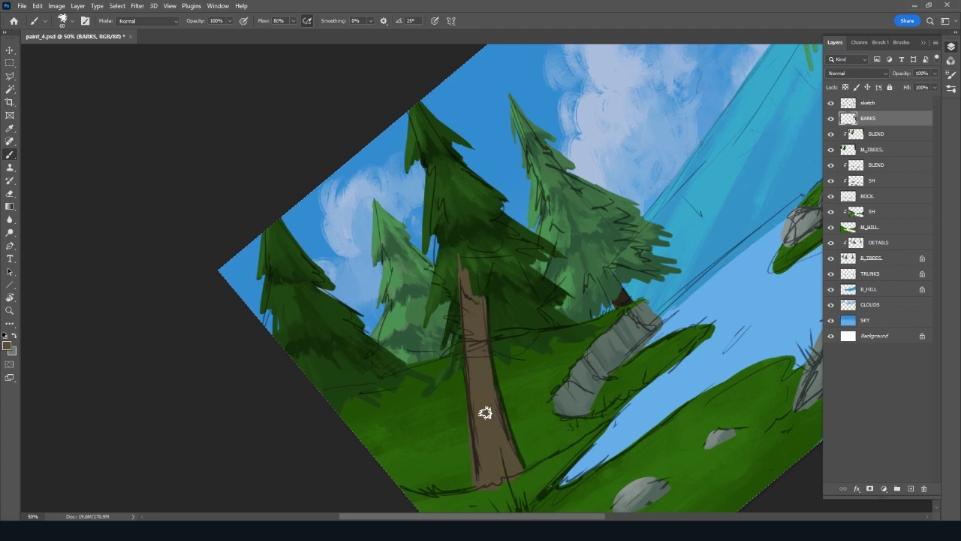
Paint a brown dirt patch in the bottom-left corner and hide the sketch lines
drag(536, 407, 498, 216)
mouse_move(500, 278)
mouse_down()
mouse_move(467, 369)
mouse_move(508, 328)
mouse_move(525, 328)
mouse_move(545, 363)
mouse_move(597, 381)
mouse_up()
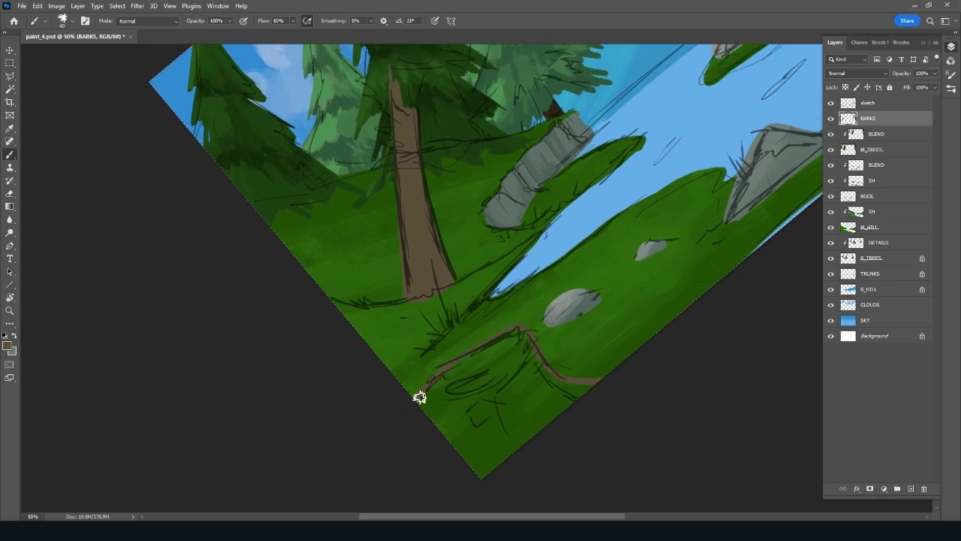
mouse_move(421, 395)
mouse_down()
mouse_move(442, 445)
mouse_move(471, 444)
mouse_move(491, 428)
mouse_move(480, 463)
mouse_move(466, 448)
mouse_move(496, 463)
mouse_move(560, 403)
mouse_move(564, 386)
mouse_up()
key(Escape)
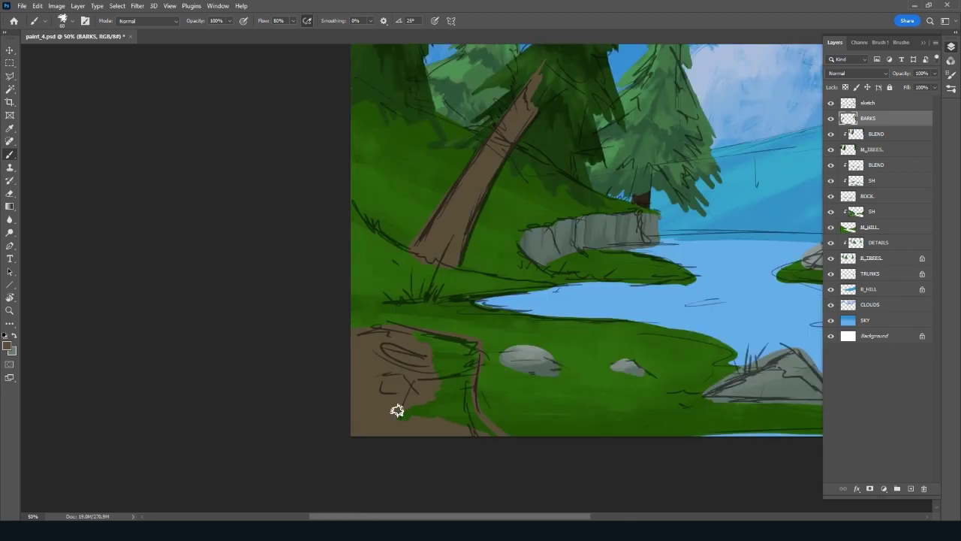
mouse_move(385, 400)
mouse_down()
mouse_move(446, 428)
mouse_move(463, 408)
mouse_move(501, 444)
mouse_move(466, 391)
mouse_move(474, 352)
mouse_move(431, 338)
mouse_move(430, 365)
mouse_move(446, 378)
mouse_move(458, 350)
mouse_move(478, 361)
mouse_up()
click(830, 102)
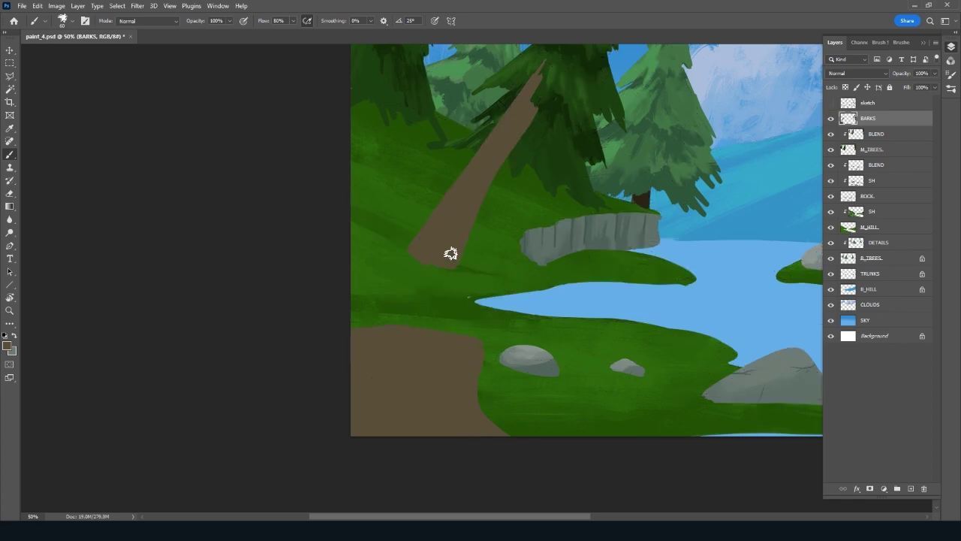
Extend the left trunk up through the foliage and switch to a different brush preset
drag(676, 298, 195, 422)
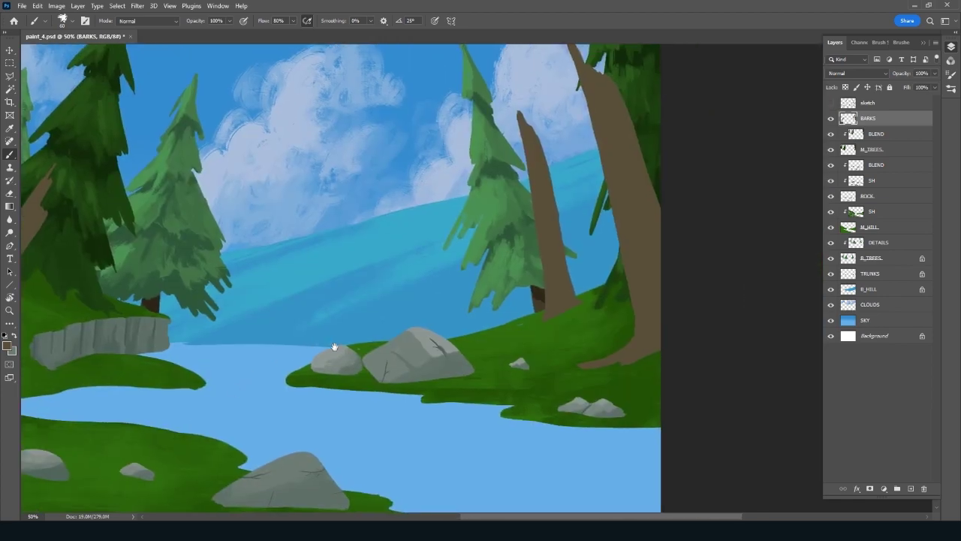
drag(335, 347, 681, 388)
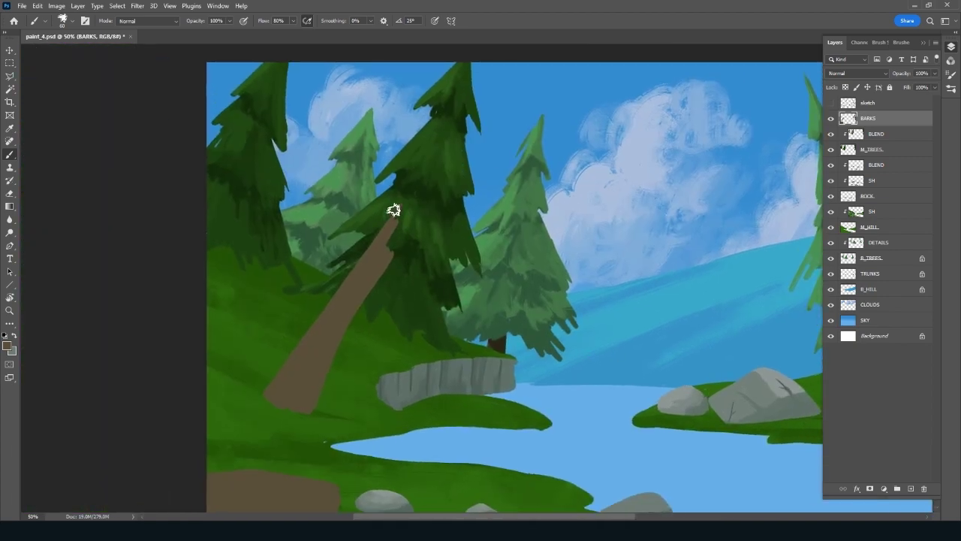
drag(393, 209, 410, 181)
click(902, 43)
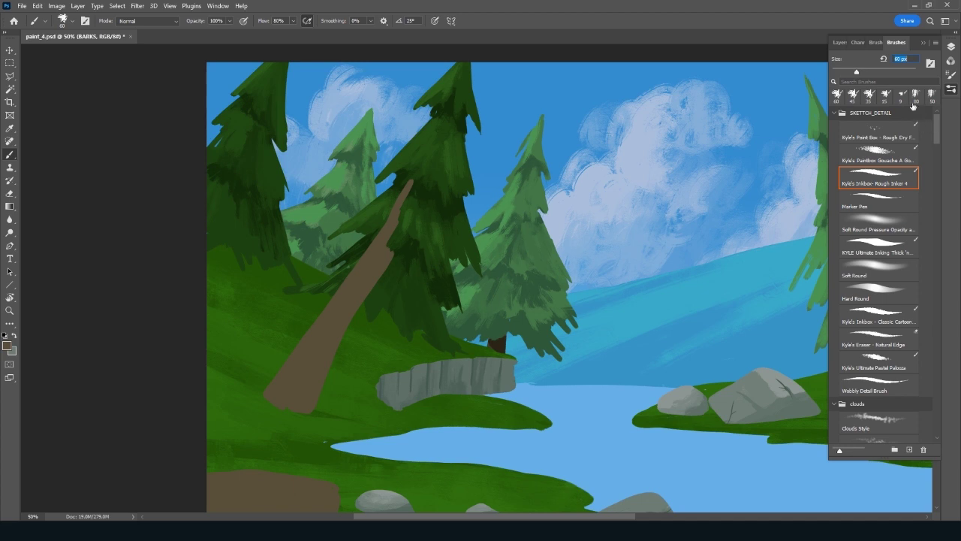
click(914, 96)
click(835, 43)
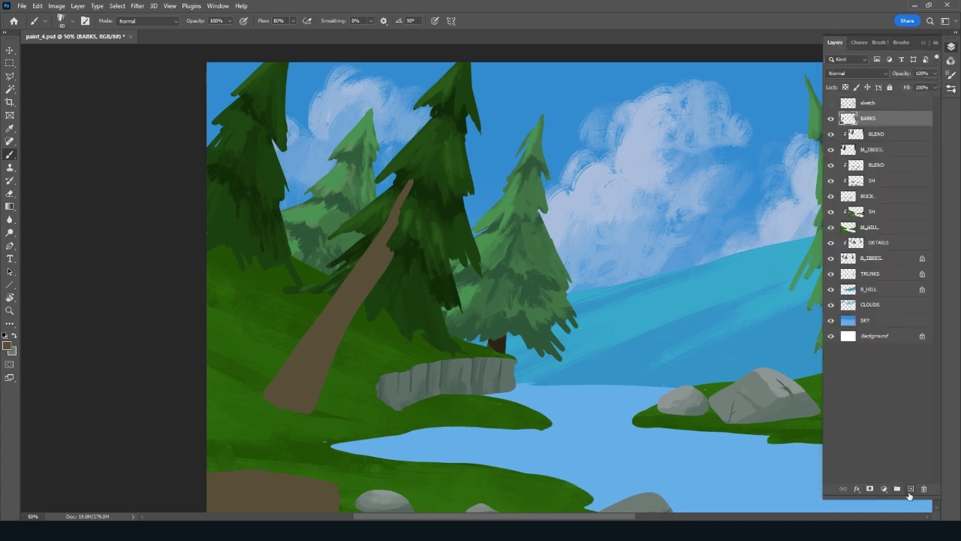
Add a BLEND layer clipped to BARKS and tilt the view about 30 degrees
click(909, 488)
alt+click(885, 126)
double_click(877, 118)
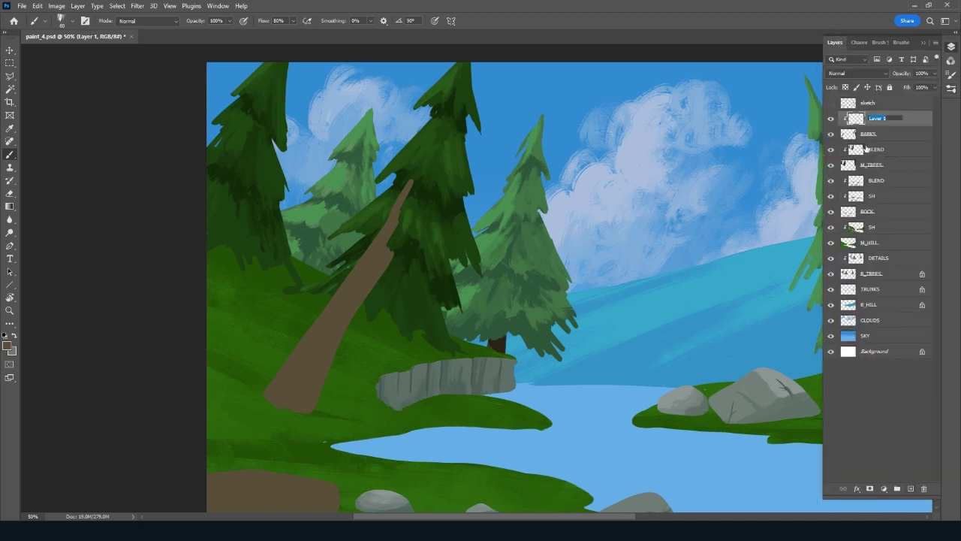
text(BLEND)
key(Return)
mouse_move(871, 149)
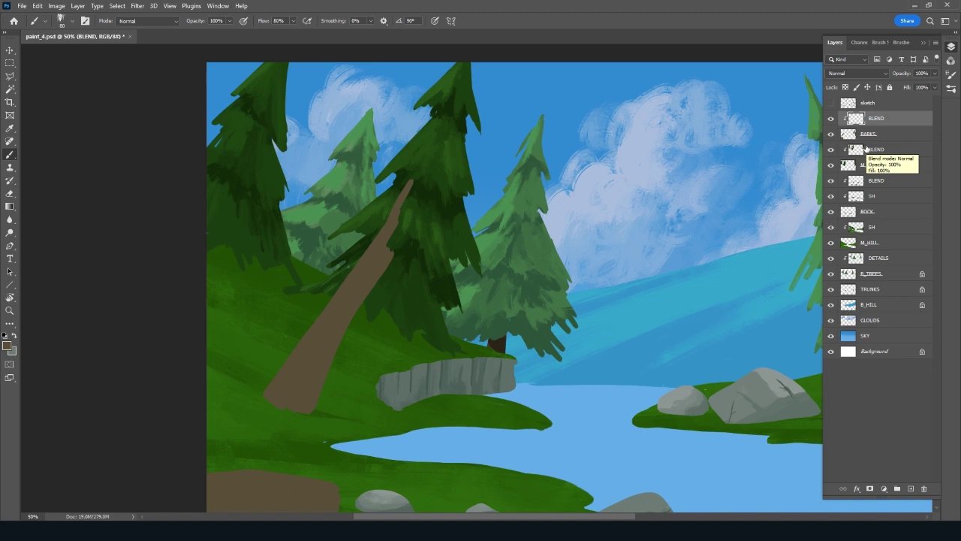
key(r)
drag(385, 397, 457, 467)
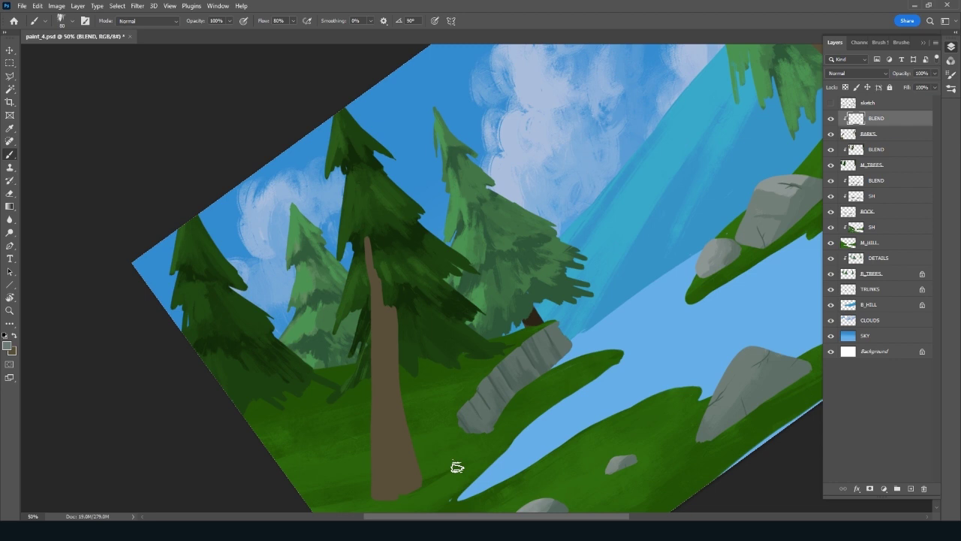
Choose a darker, redder brown and shade down the left tree trunk
click(11, 352)
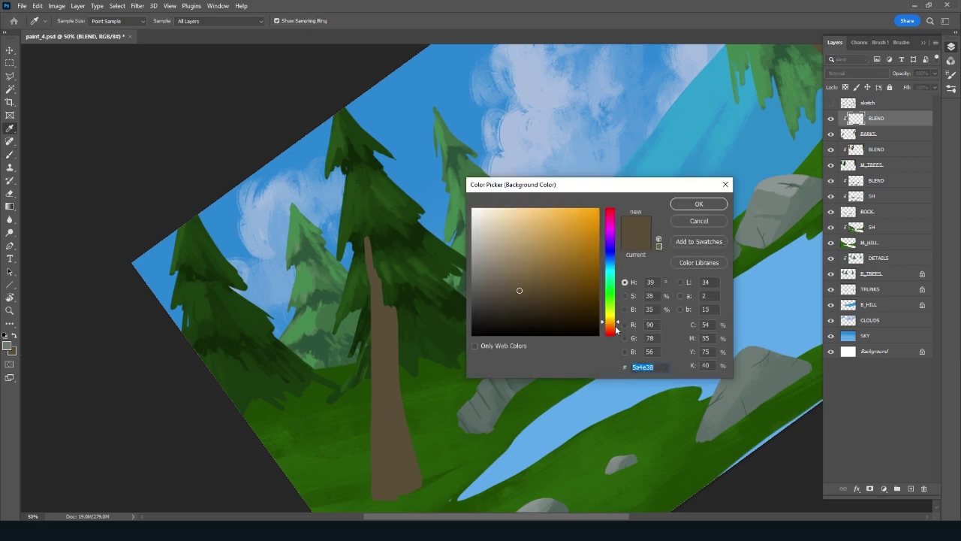
drag(610, 328, 612, 331)
click(532, 295)
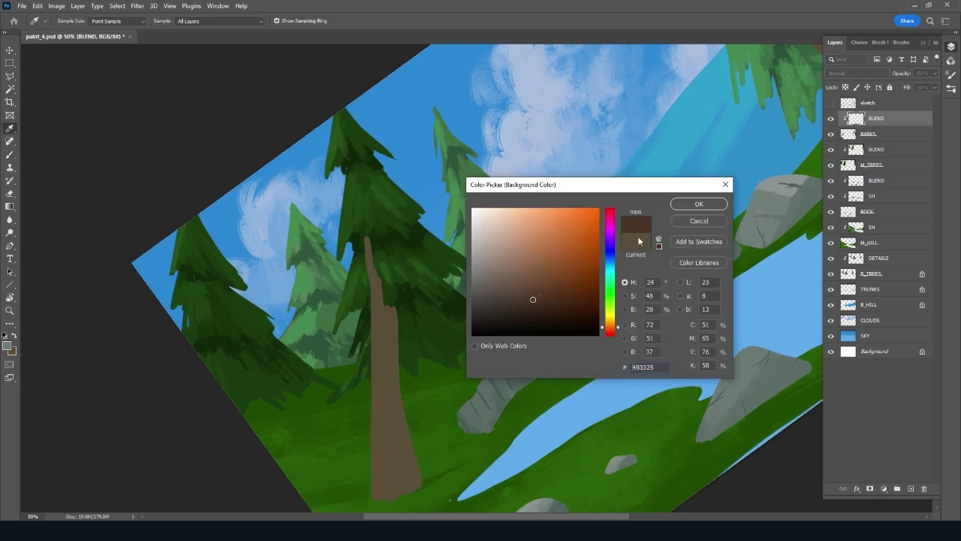
click(698, 203)
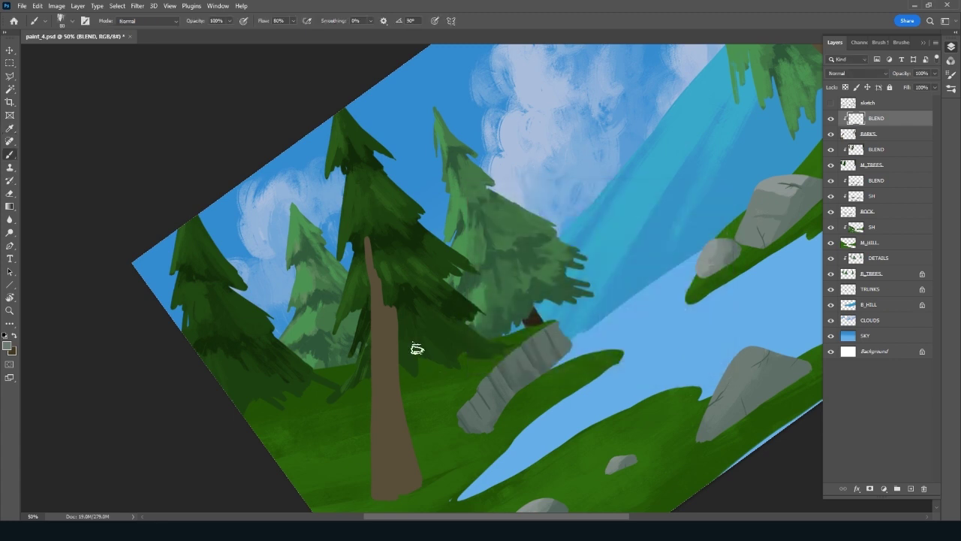
drag(394, 304, 394, 351)
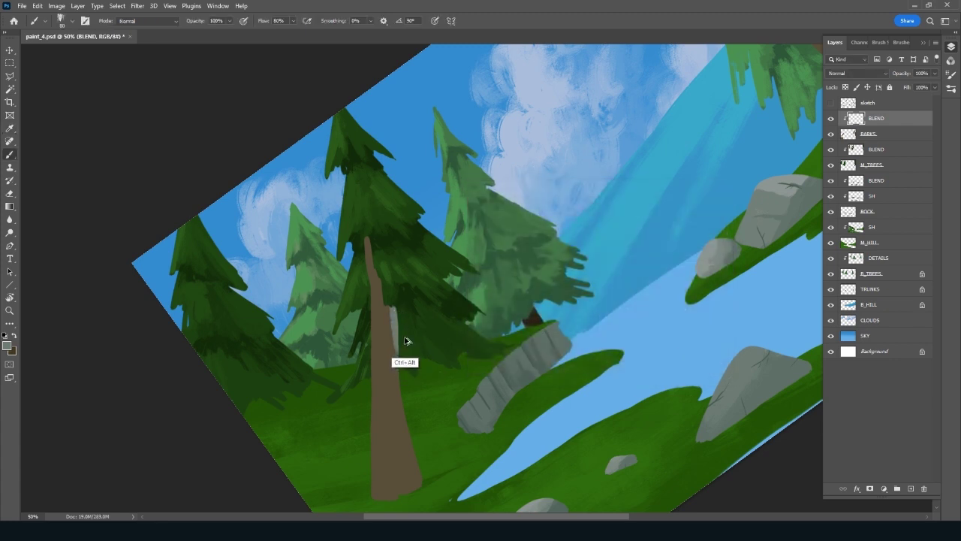
key(ctrl+z)
key(x)
drag(394, 304, 396, 404)
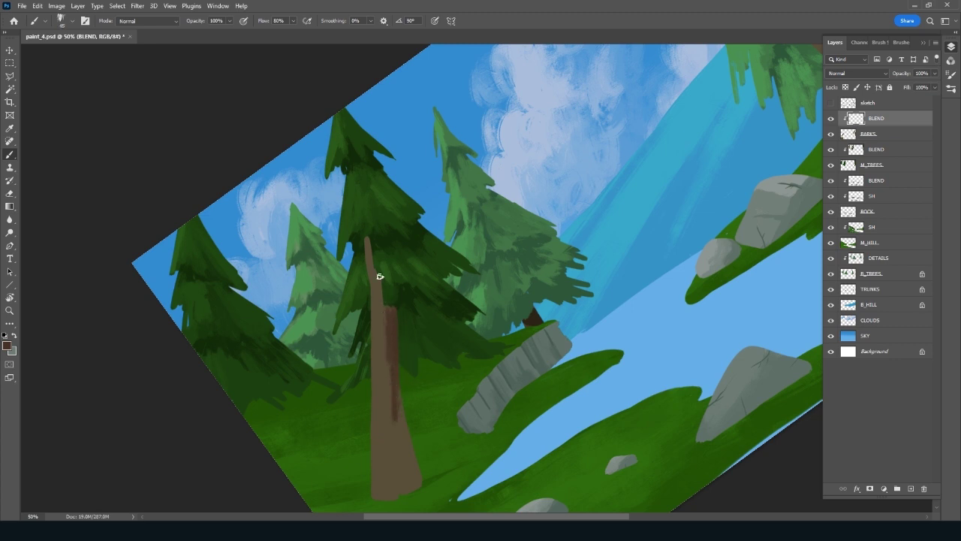
drag(424, 419, 433, 313)
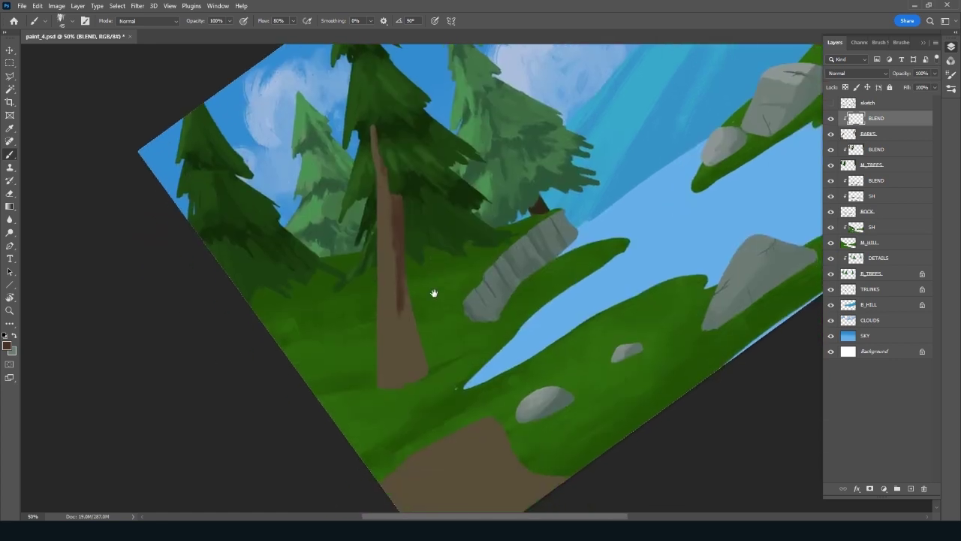
mouse_move(410, 270)
mouse_down()
mouse_move(418, 356)
mouse_move(404, 362)
mouse_up()
drag(403, 318, 401, 368)
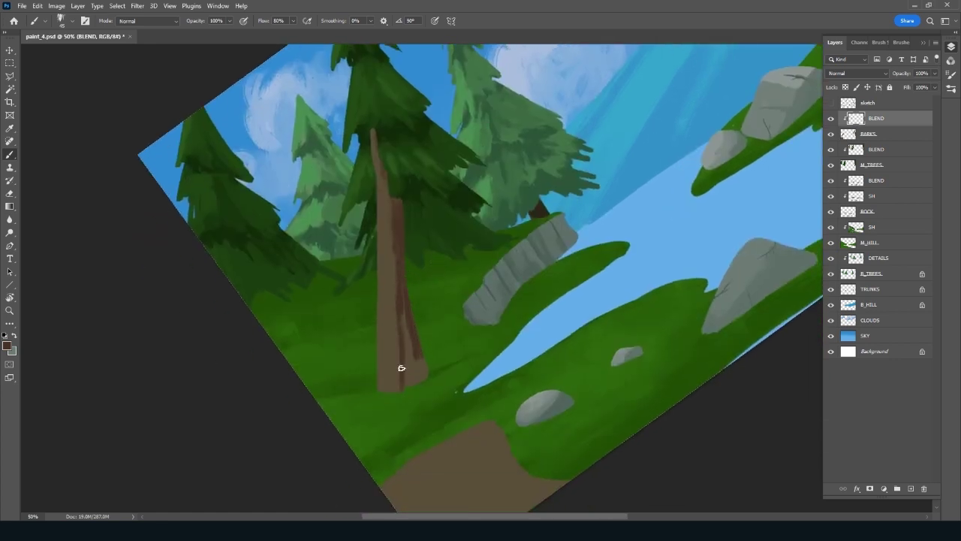
Paint dark diagonal and vertical streaks along both edges of the dirt path
mouse_move(507, 386)
mouse_down()
mouse_move(497, 302)
mouse_move(484, 354)
mouse_up()
drag(396, 412, 455, 398)
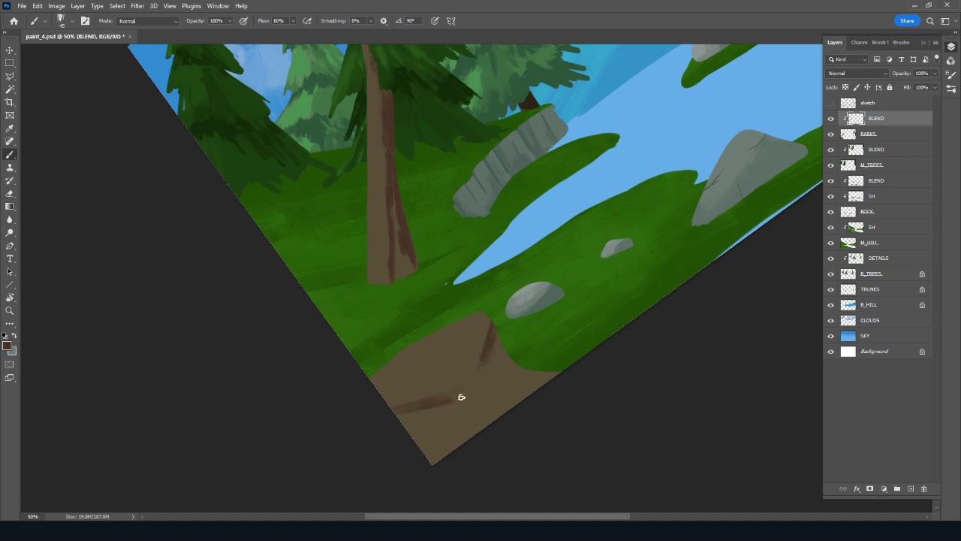
mouse_move(492, 341)
mouse_down()
mouse_move(466, 385)
mouse_move(482, 405)
mouse_up()
drag(391, 412, 473, 396)
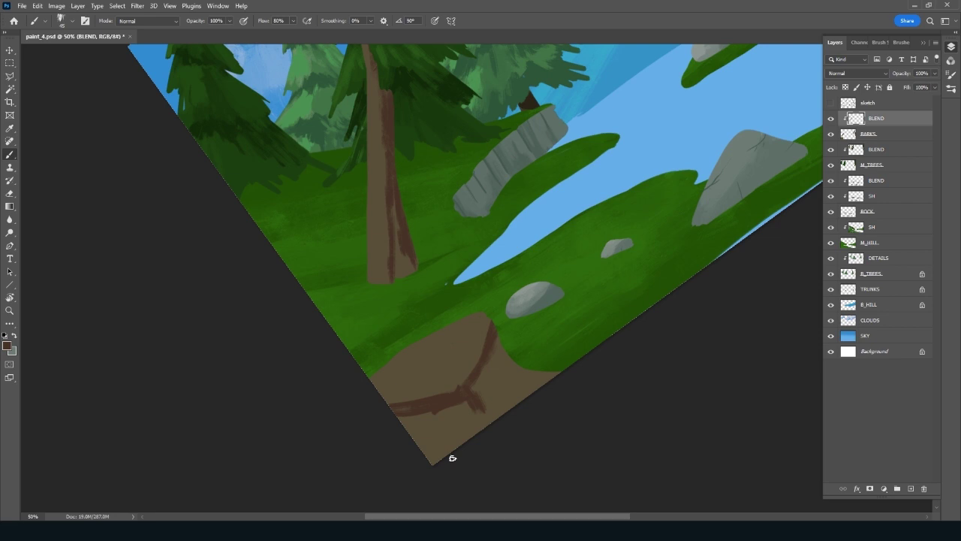
drag(452, 458, 425, 426)
mouse_move(336, 338)
mouse_down()
mouse_move(334, 402)
mouse_move(364, 368)
mouse_move(382, 401)
mouse_move(398, 405)
mouse_up()
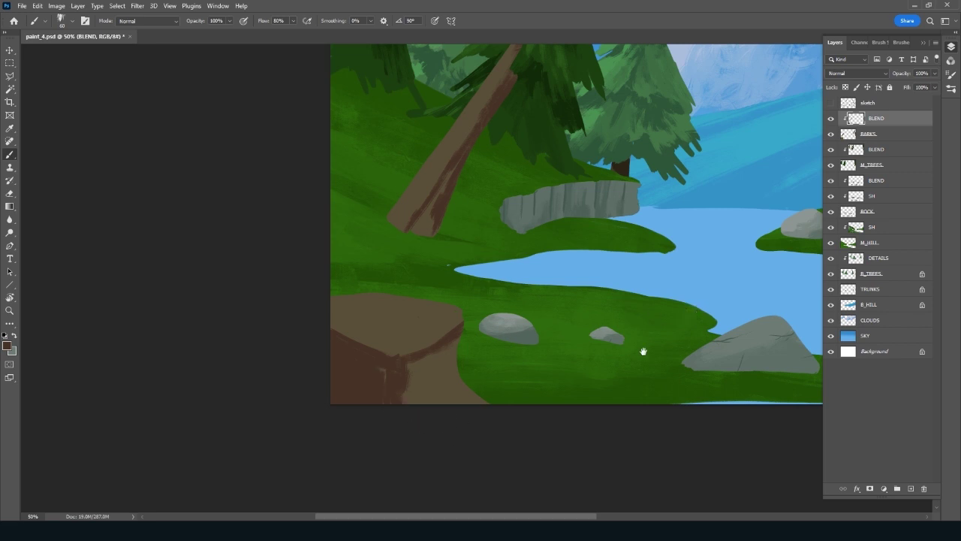
drag(644, 351, 539, 390)
mouse_move(397, 390)
mouse_down()
mouse_move(360, 425)
mouse_move(358, 476)
mouse_up()
mouse_move(367, 423)
mouse_down()
mouse_move(373, 460)
mouse_move(379, 449)
mouse_move(381, 458)
mouse_up()
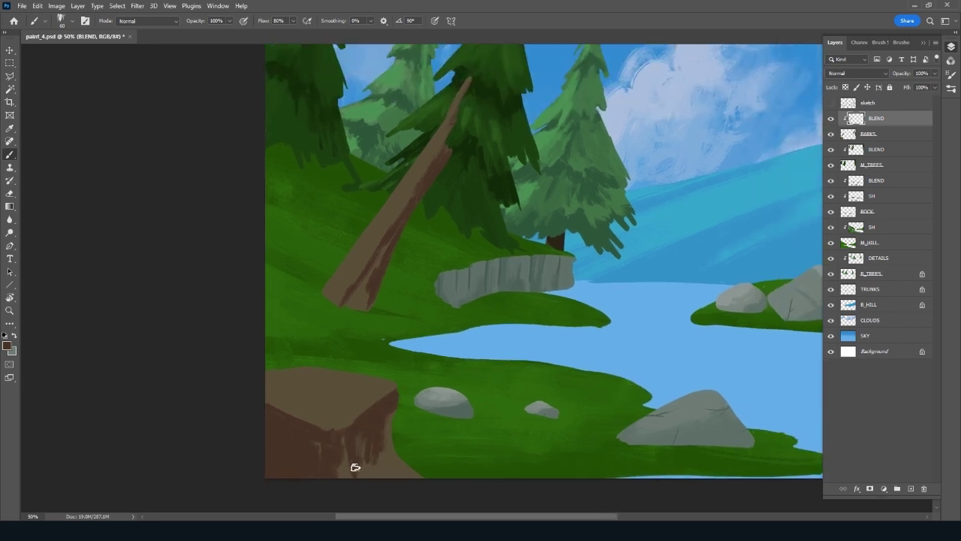
Paint darker brown streaks on the right tree trunk
drag(422, 337, 425, 353)
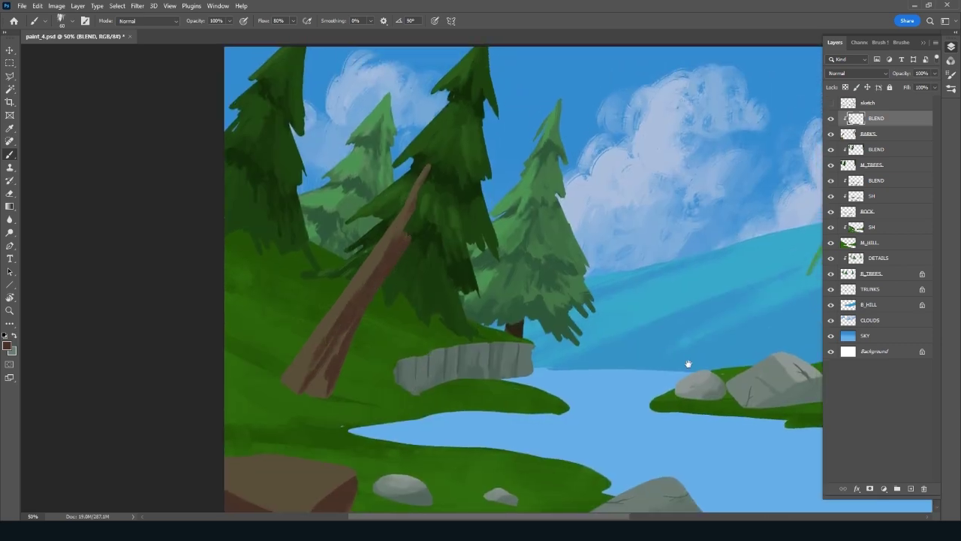
drag(688, 364, 268, 364)
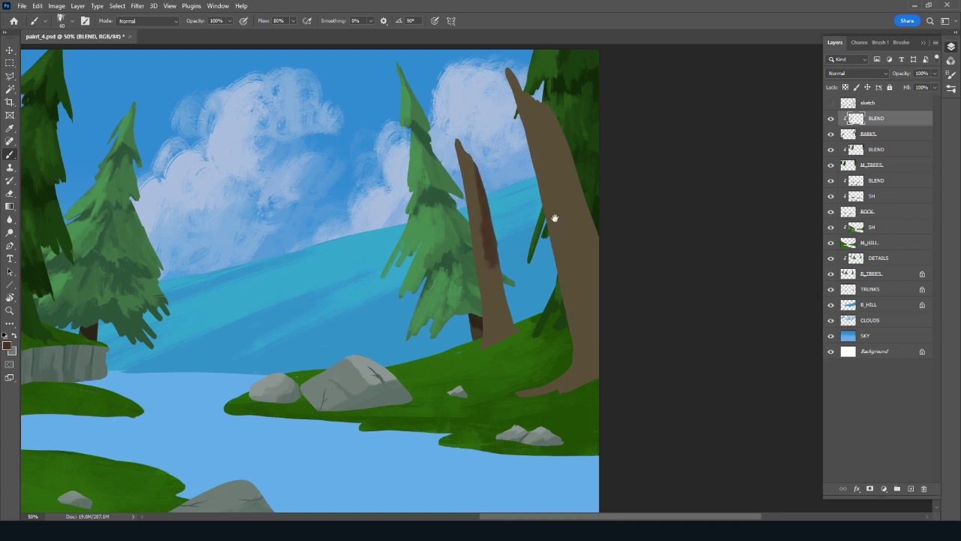
drag(600, 224, 591, 288)
mouse_move(528, 169)
mouse_down()
mouse_move(556, 223)
mouse_move(543, 203)
mouse_move(553, 242)
mouse_move(583, 290)
mouse_move(577, 322)
mouse_move(549, 221)
mouse_move(560, 295)
mouse_move(581, 320)
mouse_up()
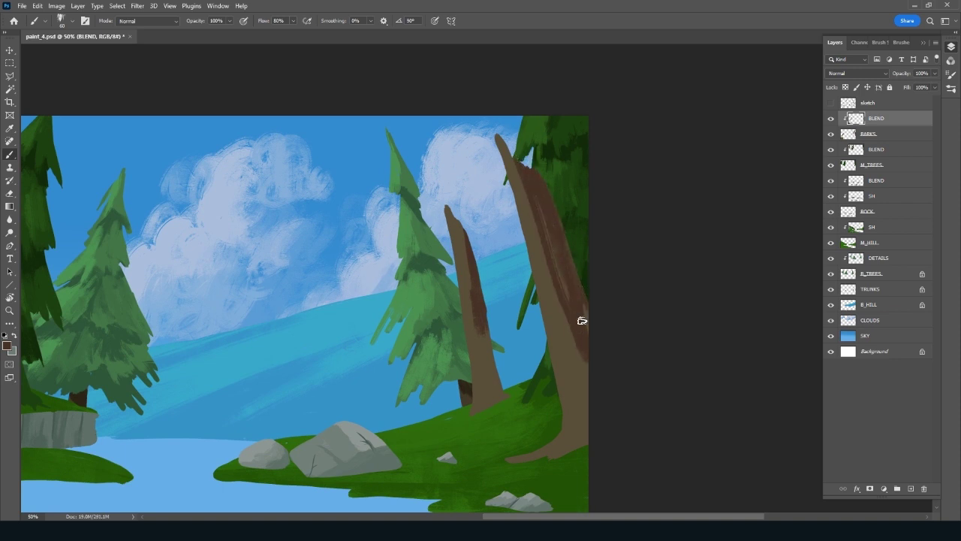
Darken the light brown lower-left ground with a 200 px brush
drag(575, 455, 763, 354)
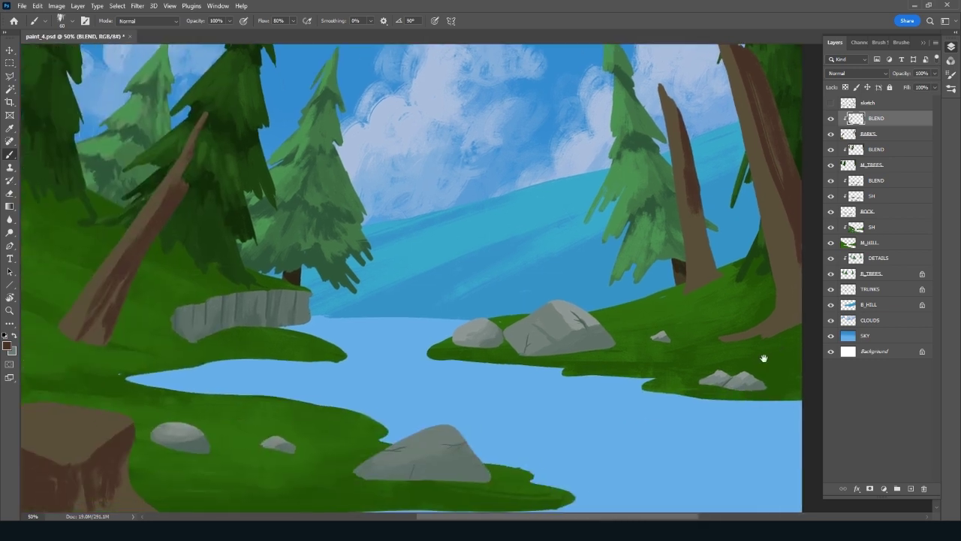
drag(464, 375, 573, 358)
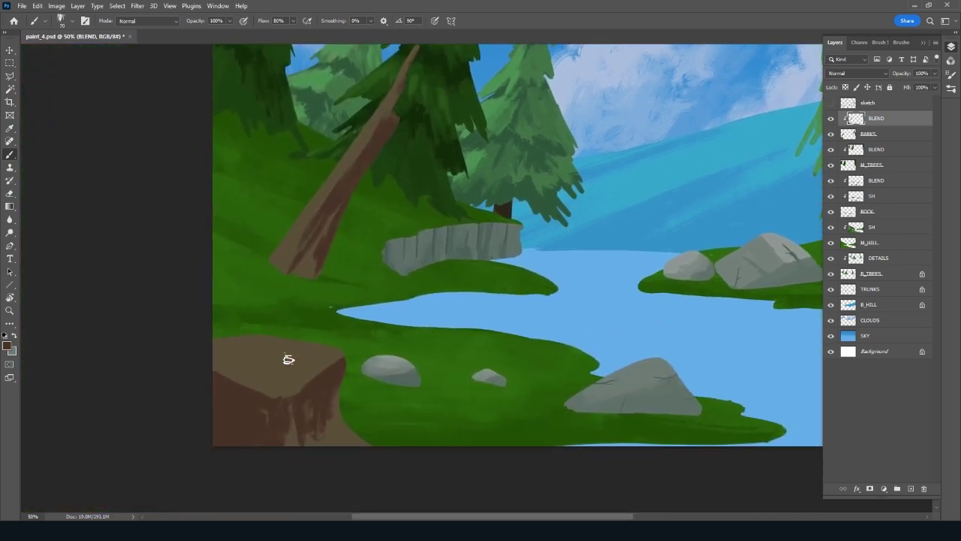
key(bracketright)
key(bracketright)
key(bracketright)
mouse_move(215, 337)
mouse_down()
mouse_move(232, 326)
mouse_move(247, 380)
mouse_move(277, 379)
mouse_move(322, 461)
mouse_move(337, 343)
mouse_move(356, 451)
mouse_up()
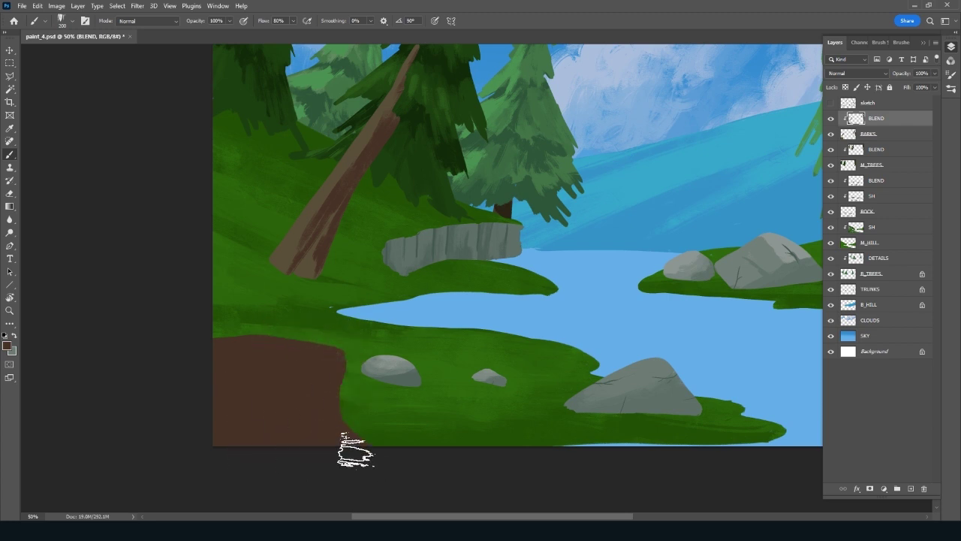
With a 50 px brush, add more dark streaks down the right trunk
scroll(355, 450, right, 10)
scroll(356, 450, up, 5)
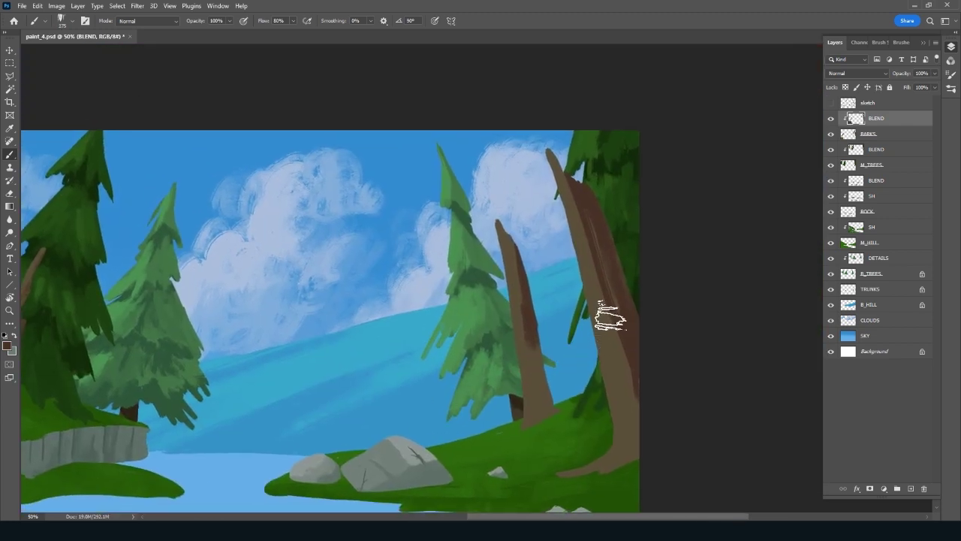
key(bracketleft)
key(bracketleft)
key(bracketleft)
drag(611, 304, 629, 441)
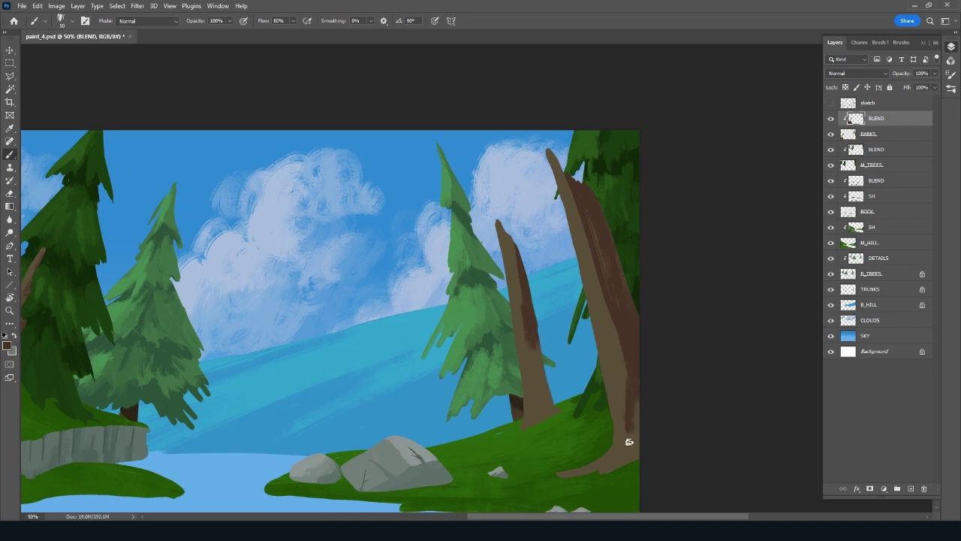
drag(583, 227, 636, 391)
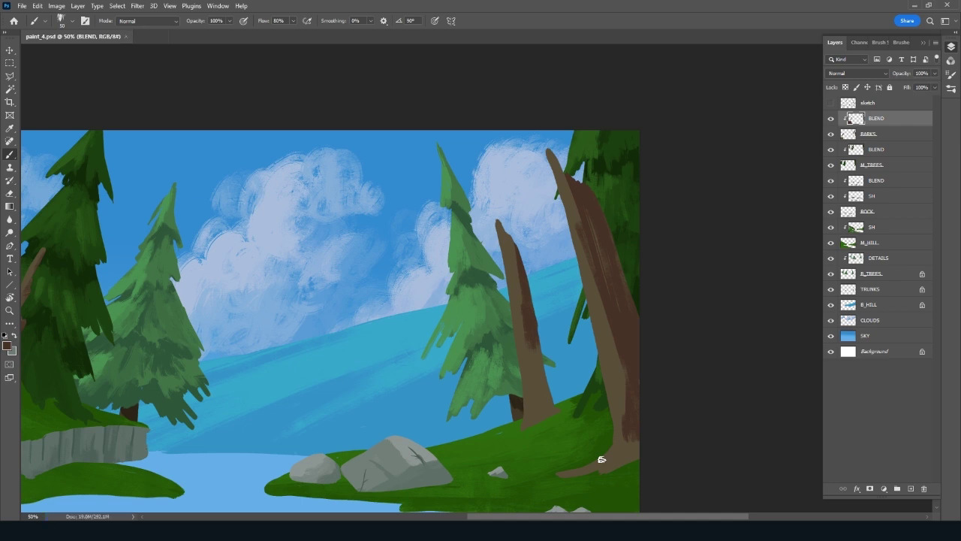
drag(530, 344, 533, 395)
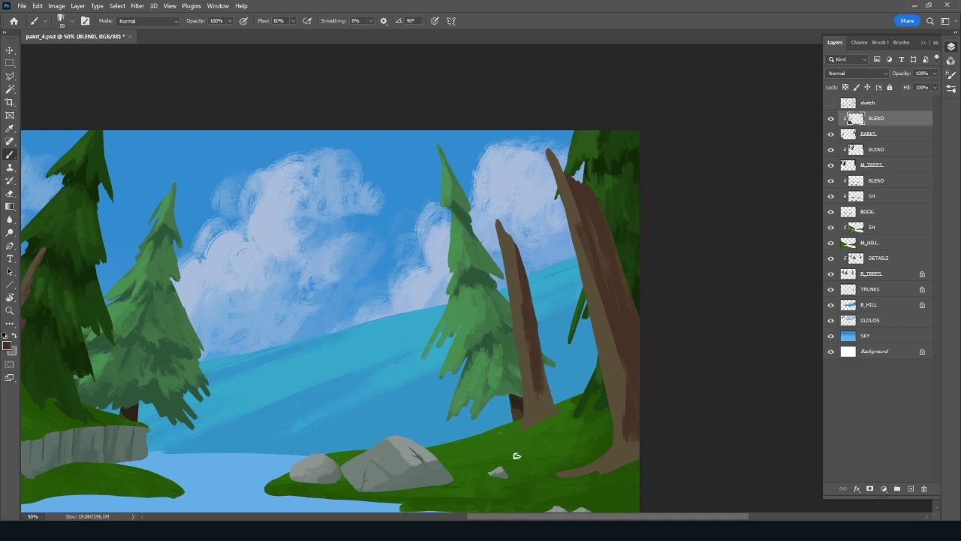
drag(287, 442, 523, 264)
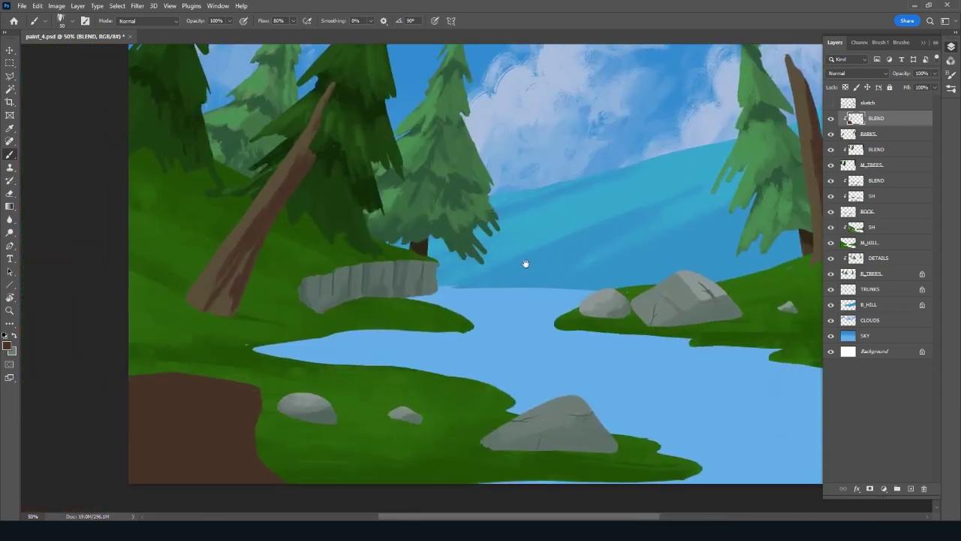
drag(321, 443, 472, 290)
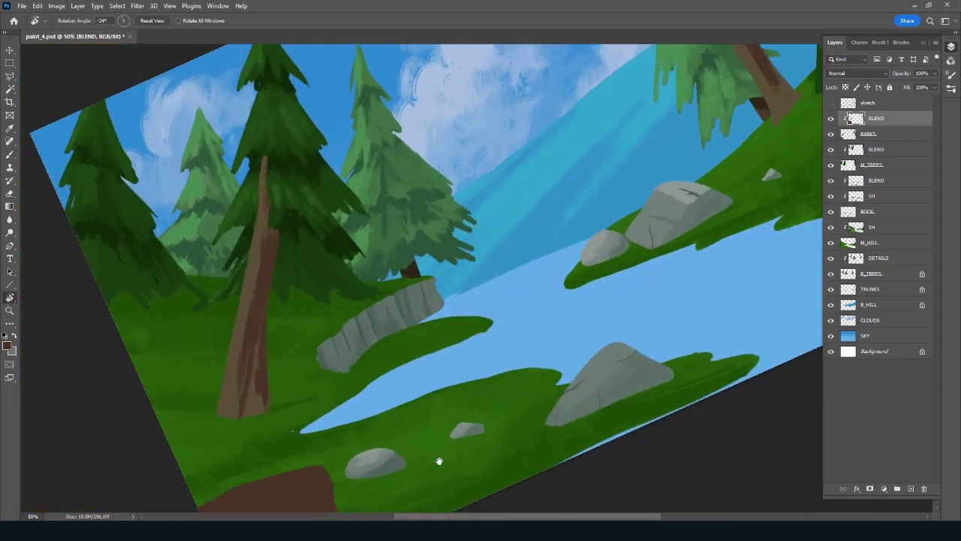
Choose very dark brown #3a2619 and brush deeper shading strokes across the dirt path
drag(439, 457, 519, 355)
drag(522, 406, 547, 418)
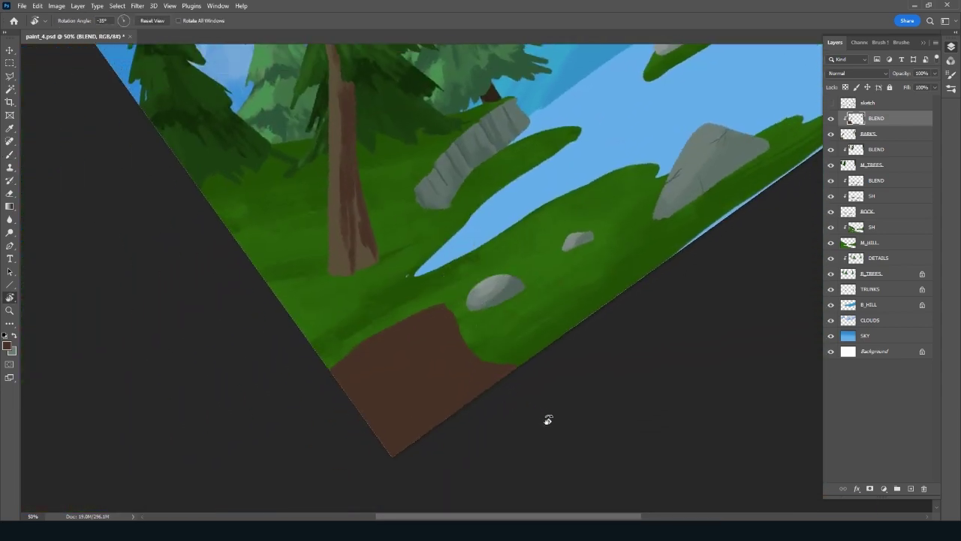
click(7, 347)
click(545, 307)
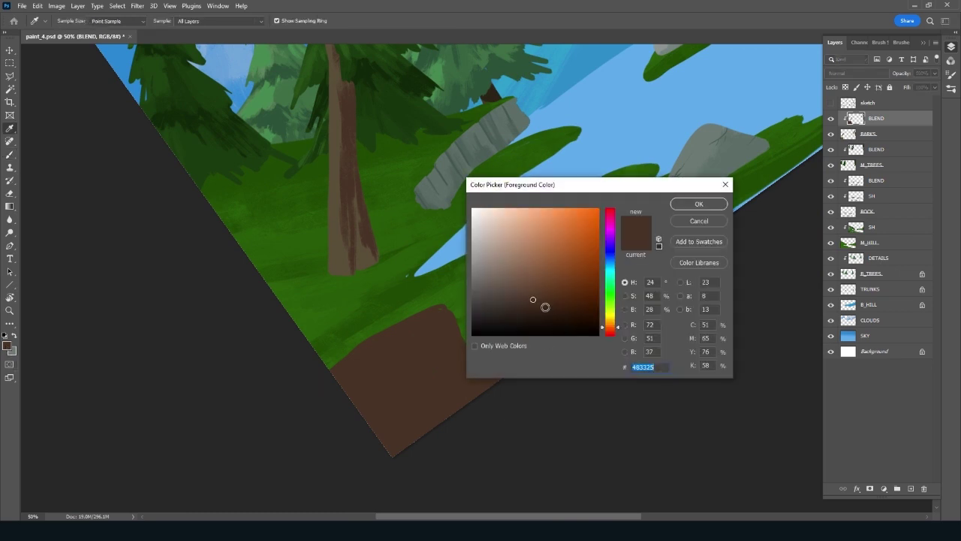
click(689, 205)
drag(439, 365, 442, 395)
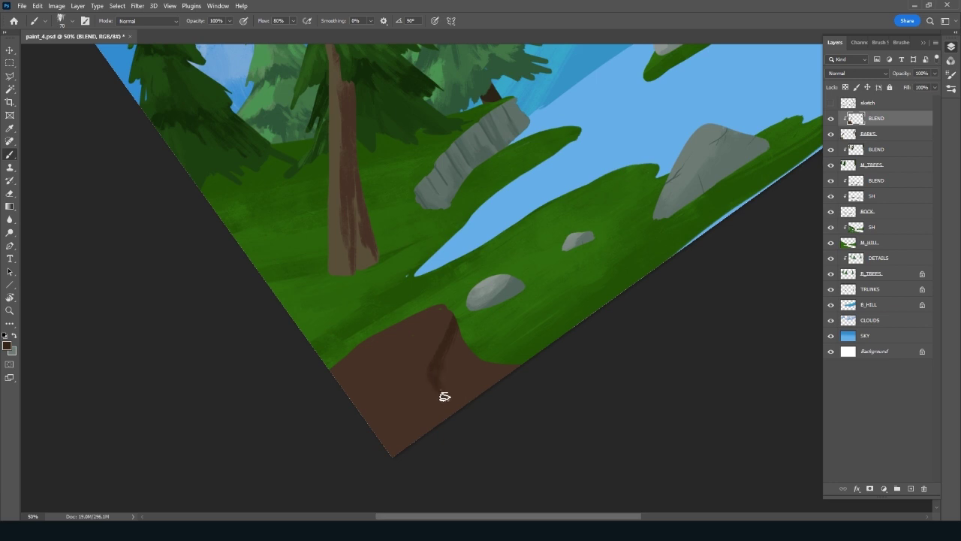
mouse_move(456, 350)
mouse_down()
mouse_move(450, 391)
mouse_move(431, 383)
mouse_move(429, 393)
mouse_move(457, 369)
mouse_move(481, 388)
mouse_move(476, 369)
mouse_move(523, 365)
mouse_up()
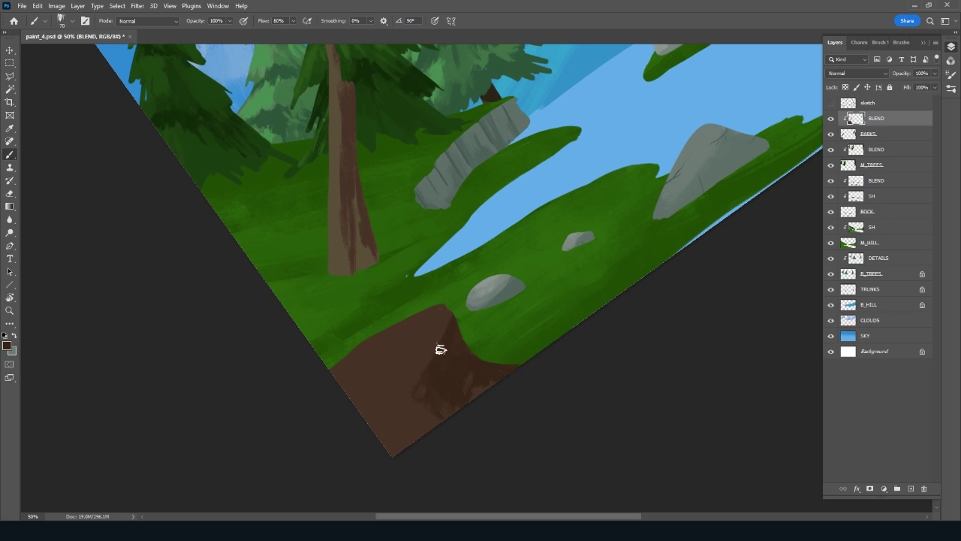
mouse_move(443, 350)
mouse_down()
mouse_move(407, 390)
mouse_move(455, 374)
mouse_move(465, 329)
mouse_up()
drag(495, 298, 533, 395)
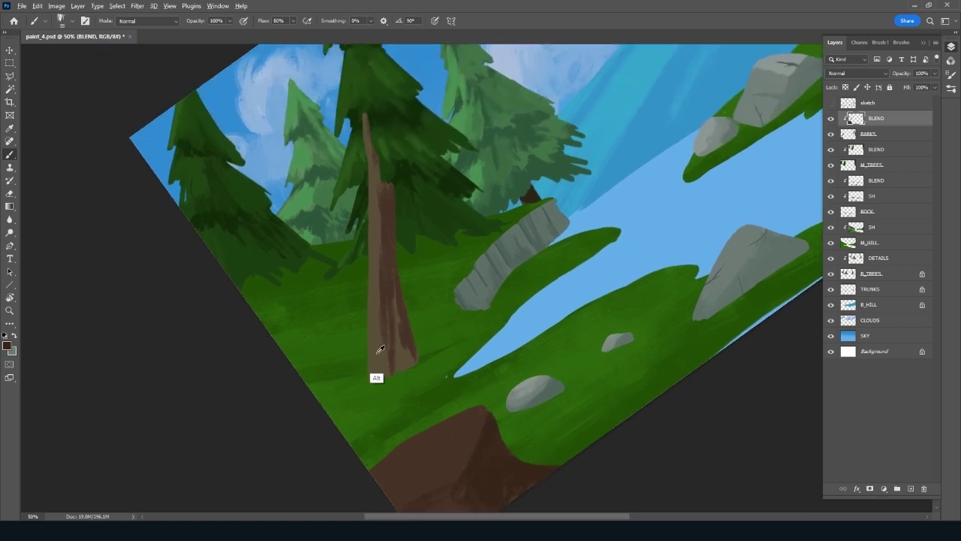
Choose darker brown #483826 and paint streaks down the leaning trunk
click(8, 346)
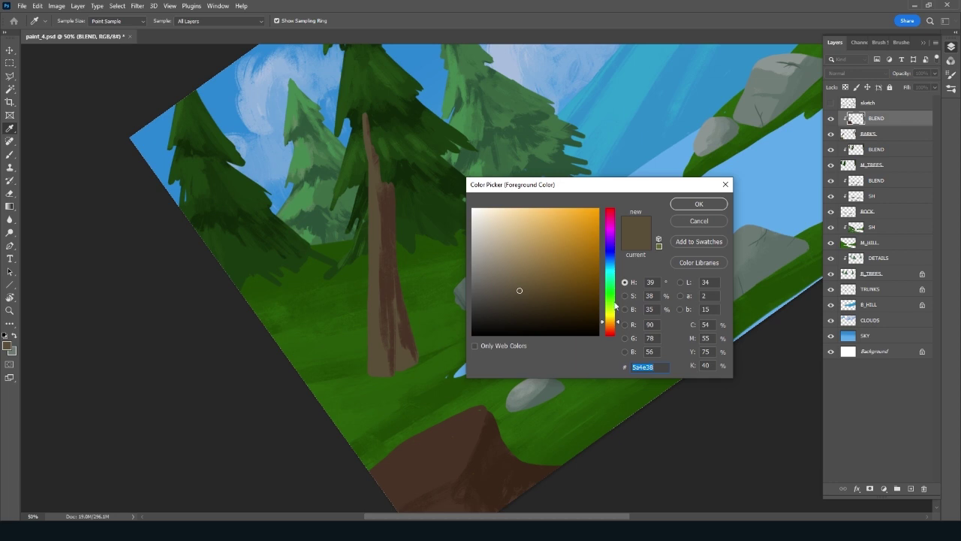
click(611, 324)
click(531, 300)
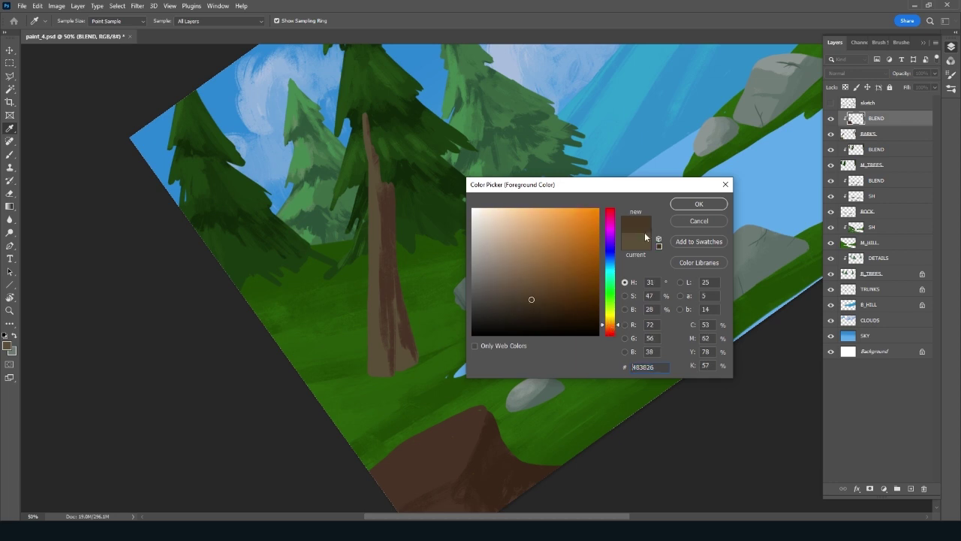
click(700, 205)
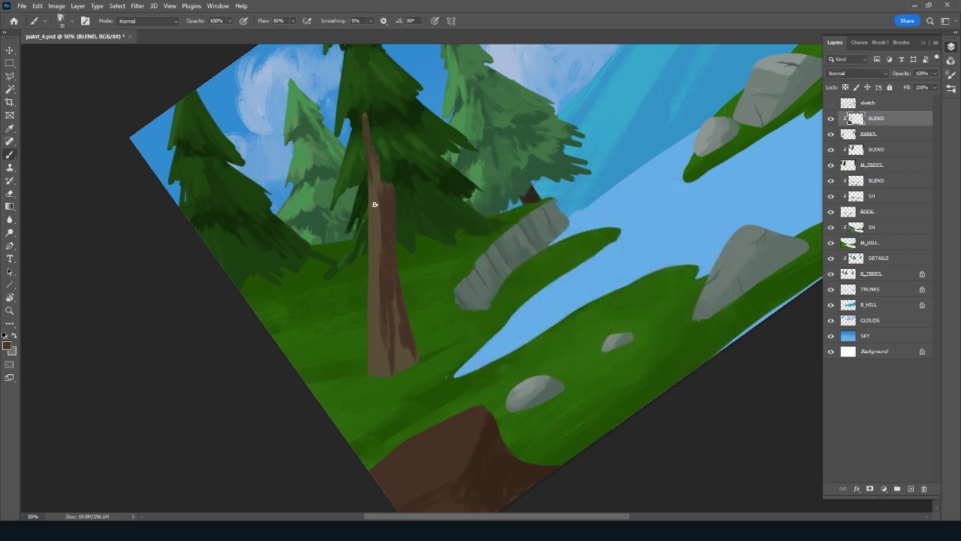
drag(376, 188, 381, 302)
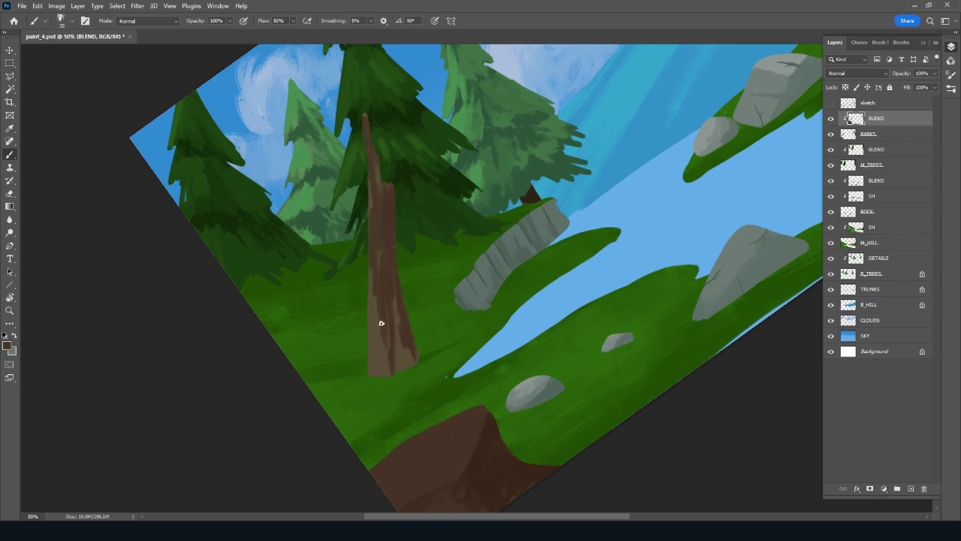
drag(395, 292, 399, 369)
Darken the thin middle trunk and the large right trunk with brown strokes
drag(446, 315, 217, 446)
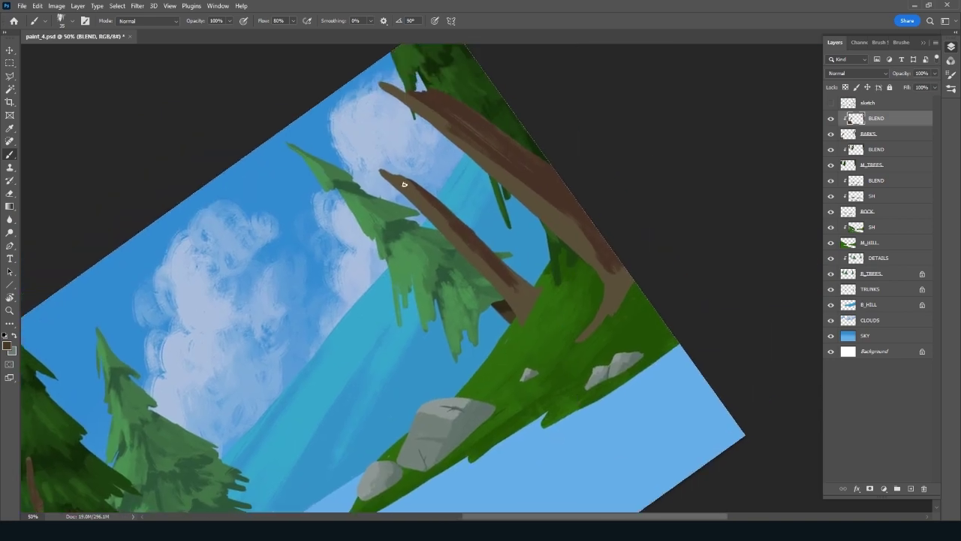
drag(404, 184, 516, 291)
drag(490, 158, 573, 225)
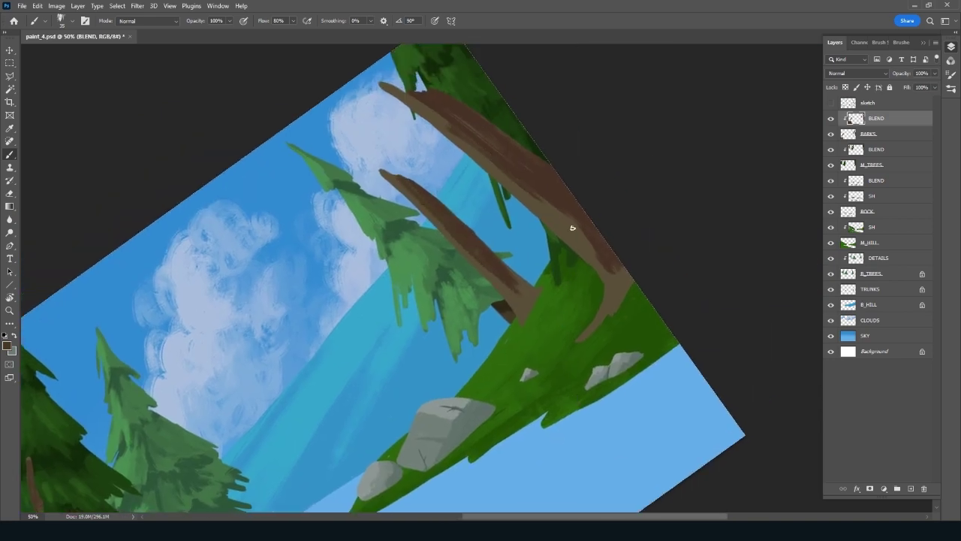
drag(539, 196, 580, 232)
Rotate the view and touch up the trunk shading using sampled darker browns
mouse_move(318, 468)
mouse_down()
mouse_move(430, 405)
mouse_move(470, 458)
mouse_move(478, 366)
mouse_up()
key(r)
key(b)
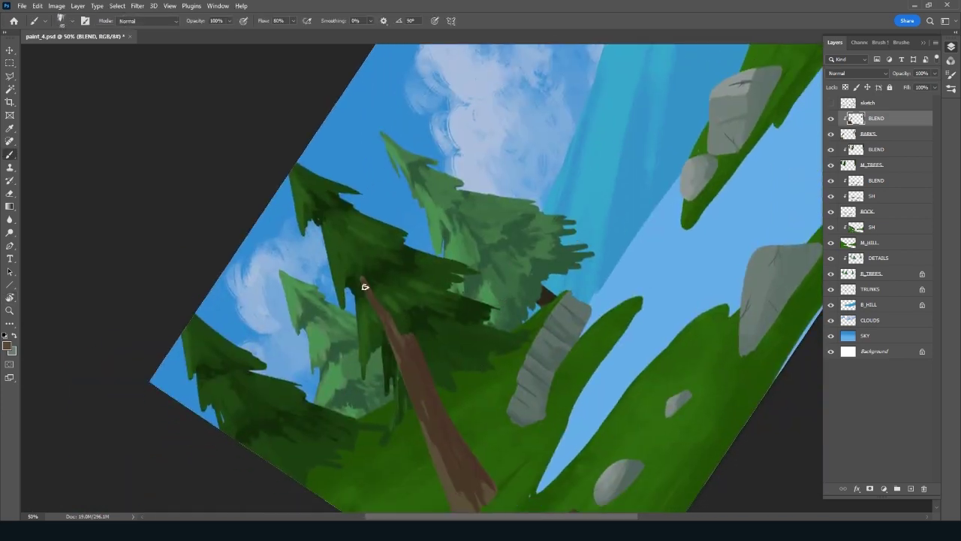
drag(417, 407, 401, 362)
key(p)
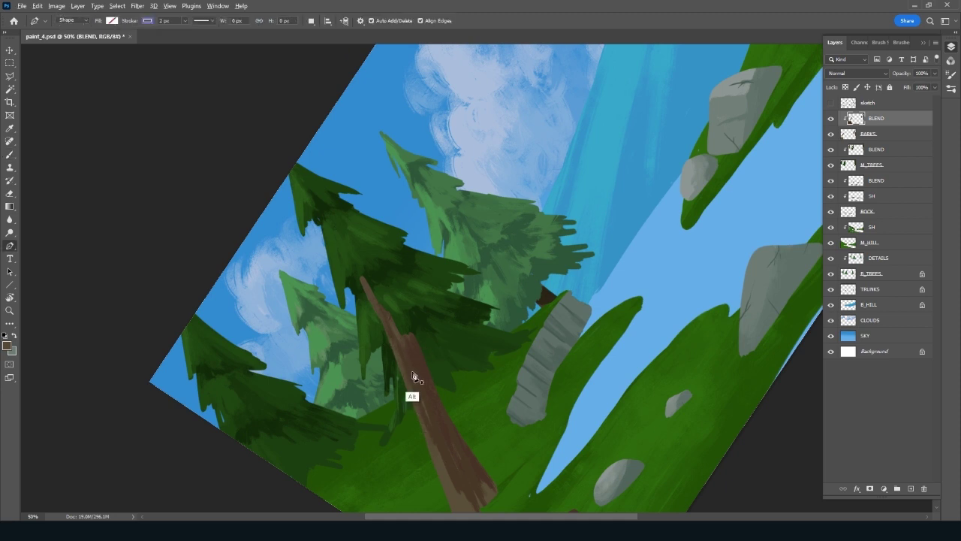
key(b)
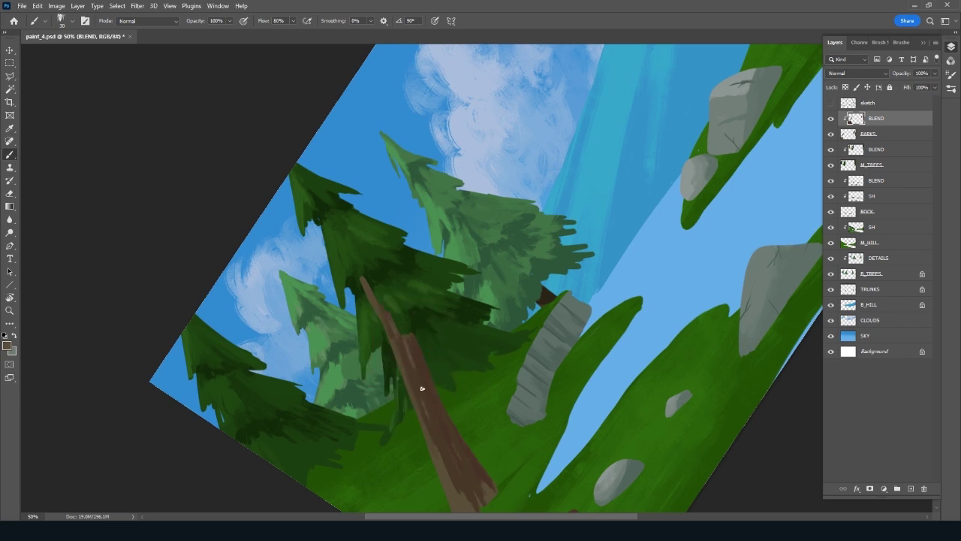
alt+click(402, 330)
drag(499, 466, 482, 392)
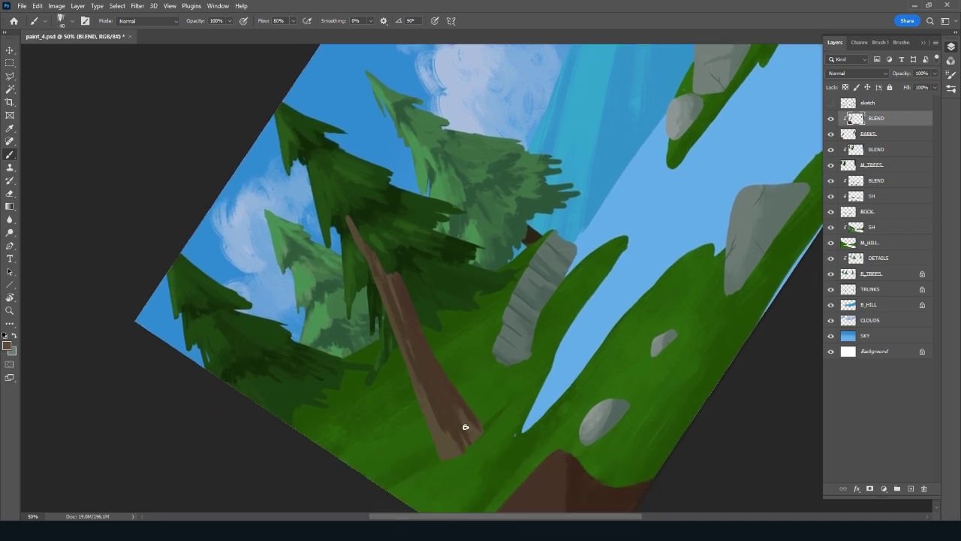
alt+click(468, 405)
alt+right_click(429, 403)
drag(403, 337, 396, 322)
Pick a warmer brown, sample the trunk colour, and make the brush slightly smaller
click(7, 345)
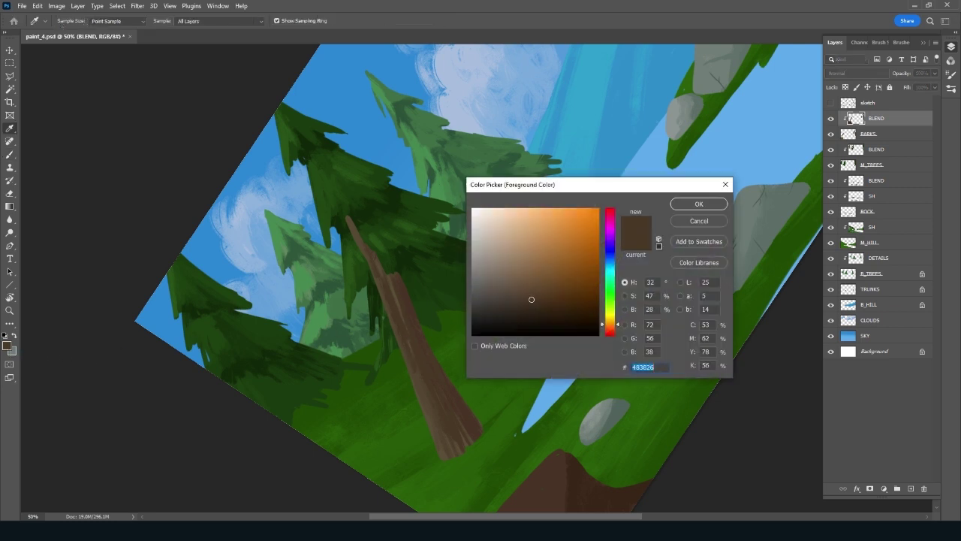
click(533, 283)
click(698, 204)
key(b)
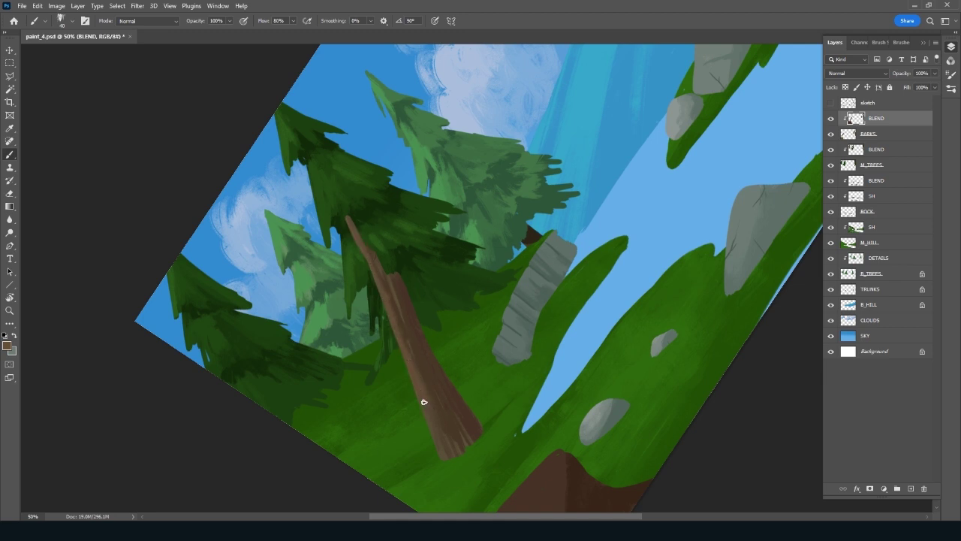
alt+click(423, 372)
key(bracketleft)
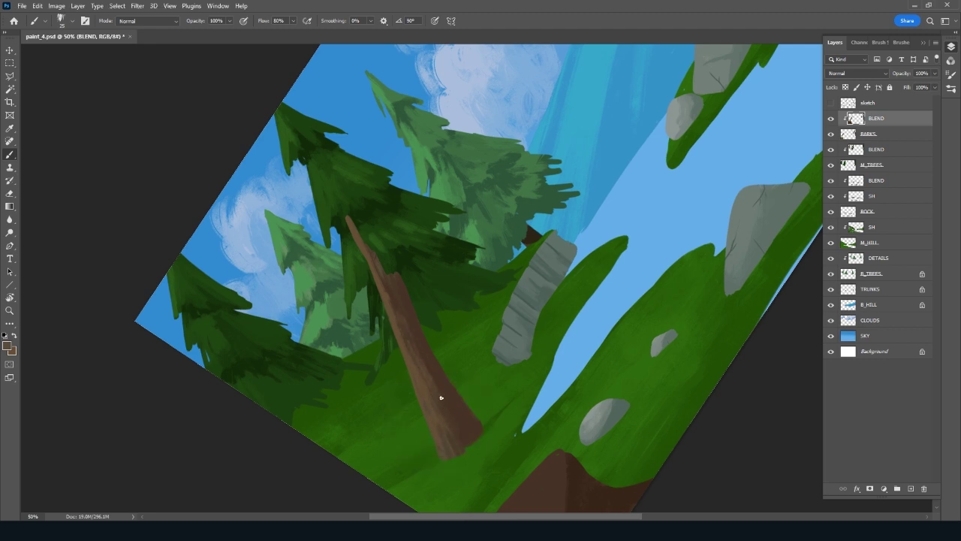
Sample trunk, sky-blue and foliage colours to paint bluish highlights along the leaning trunk
alt+click(390, 288)
alt+click(438, 433)
alt+click(457, 456)
alt+click(455, 440)
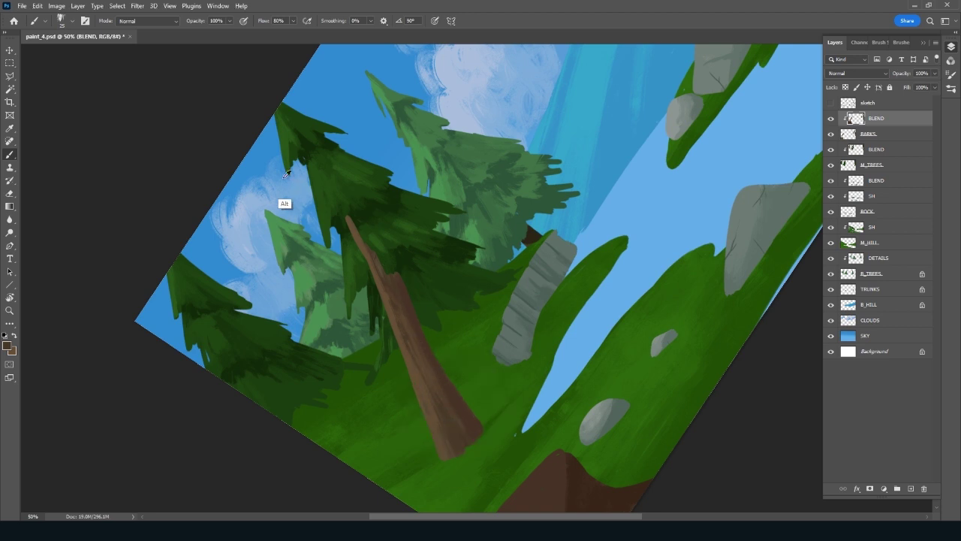
alt+click(264, 155)
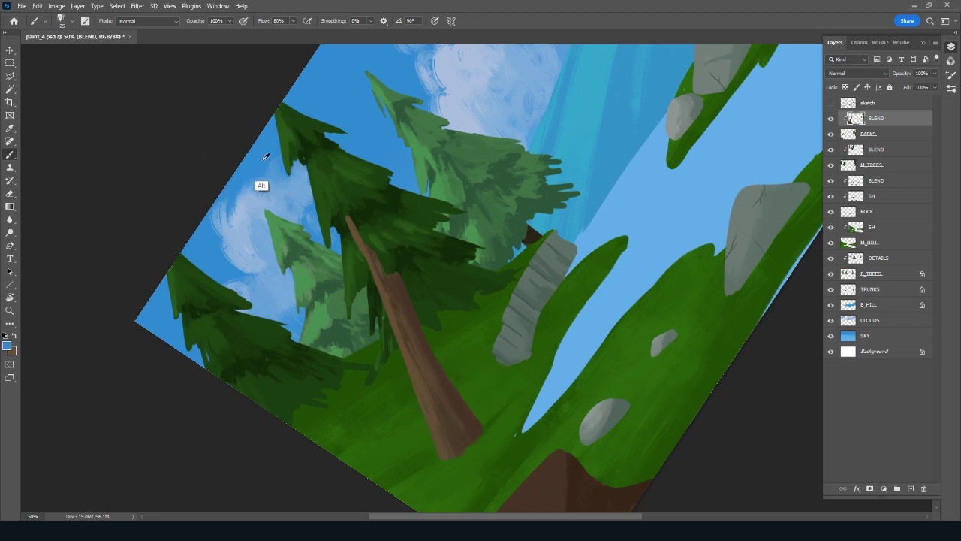
alt+click(399, 303)
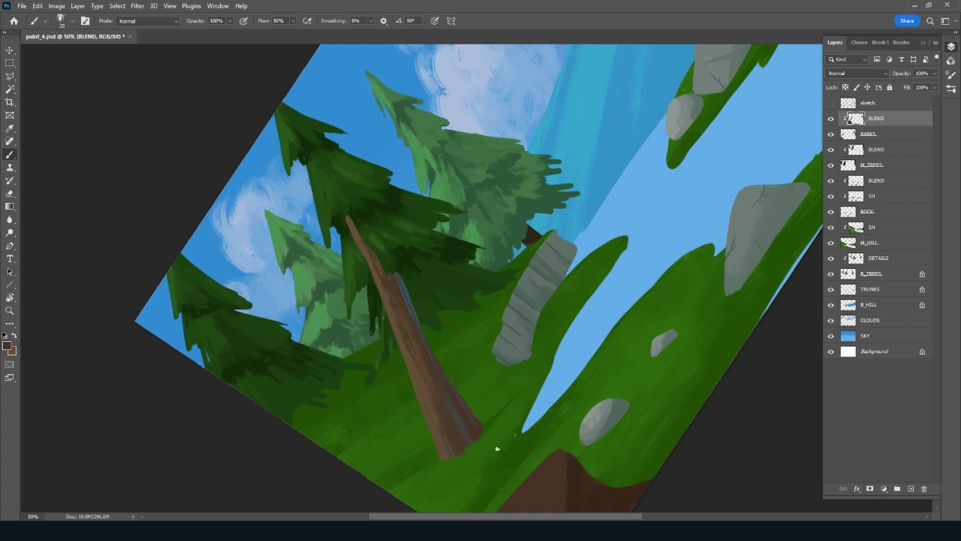
drag(665, 404, 533, 262)
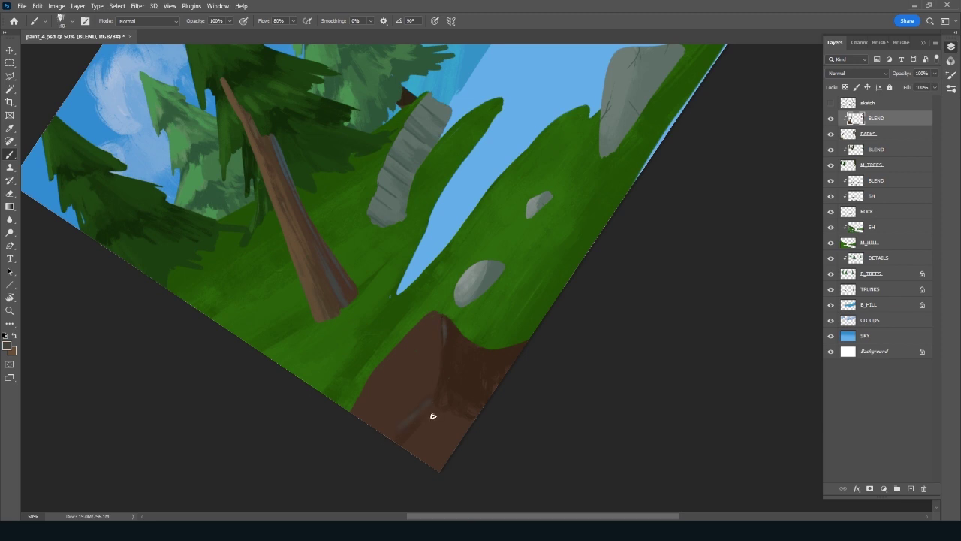
Paint lighter grey-brown strokes over the lower-left brown ground, tilting the view about 30 degrees
mouse_move(405, 428)
mouse_down()
mouse_move(398, 444)
mouse_move(421, 447)
mouse_up()
mouse_move(398, 377)
mouse_down()
mouse_move(331, 346)
mouse_move(313, 307)
mouse_move(324, 338)
mouse_move(337, 315)
mouse_move(350, 334)
mouse_move(395, 334)
mouse_move(471, 409)
mouse_up()
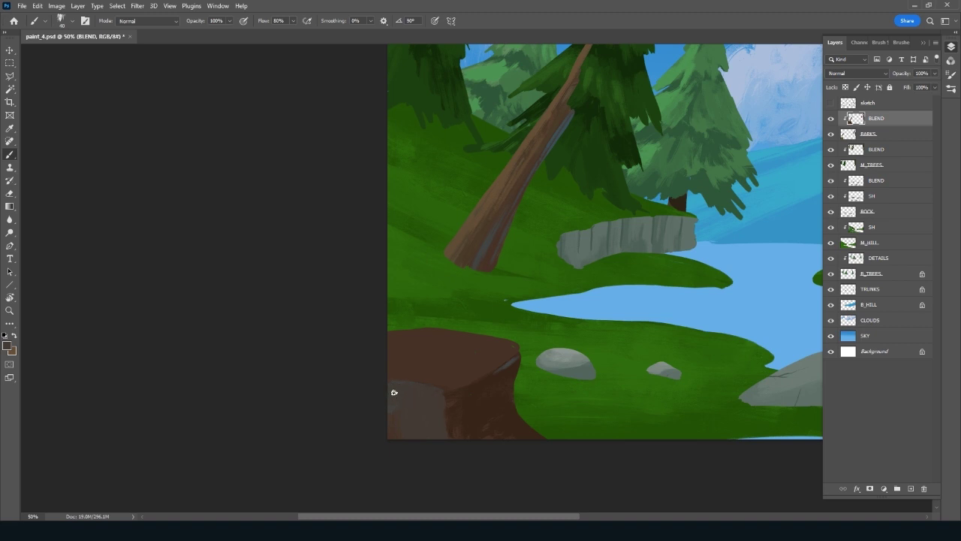
key(r)
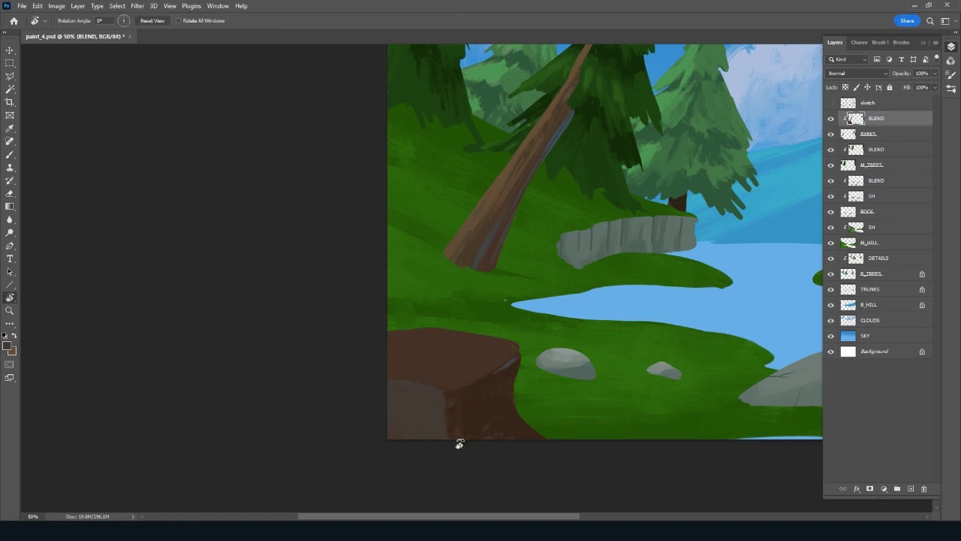
drag(456, 440, 571, 466)
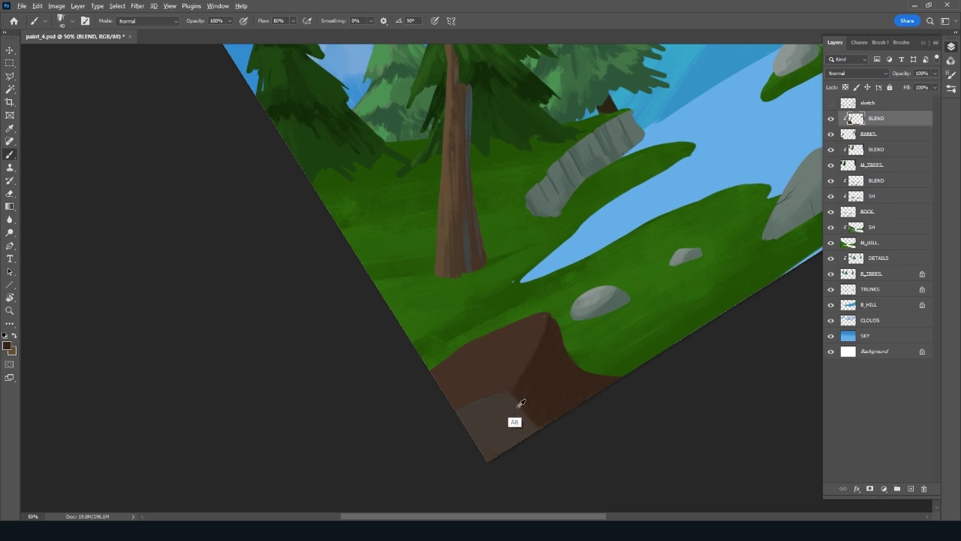
drag(526, 418, 541, 434)
Rotate the view, pick a new shading colour, and turn the canvas back upright
key(r)
drag(496, 401, 555, 491)
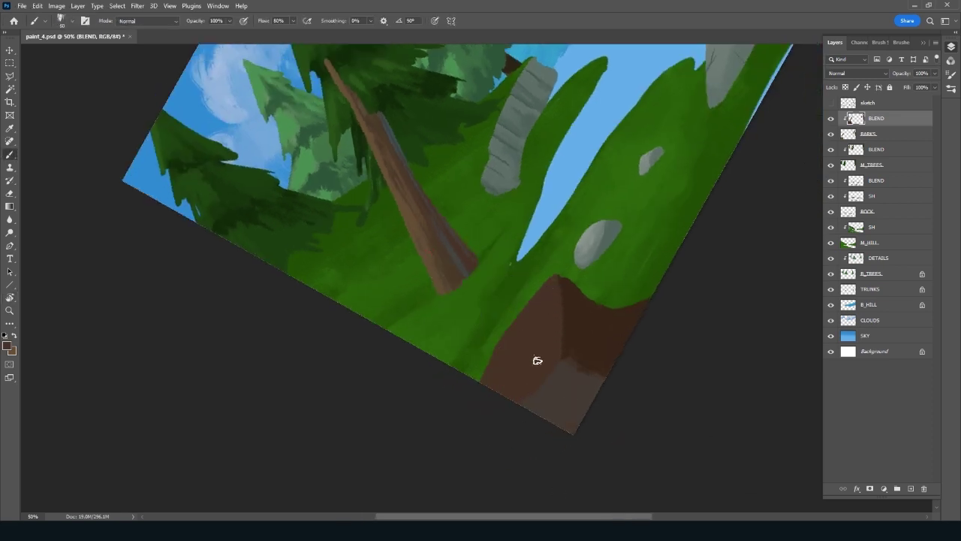
click(548, 386)
click(8, 347)
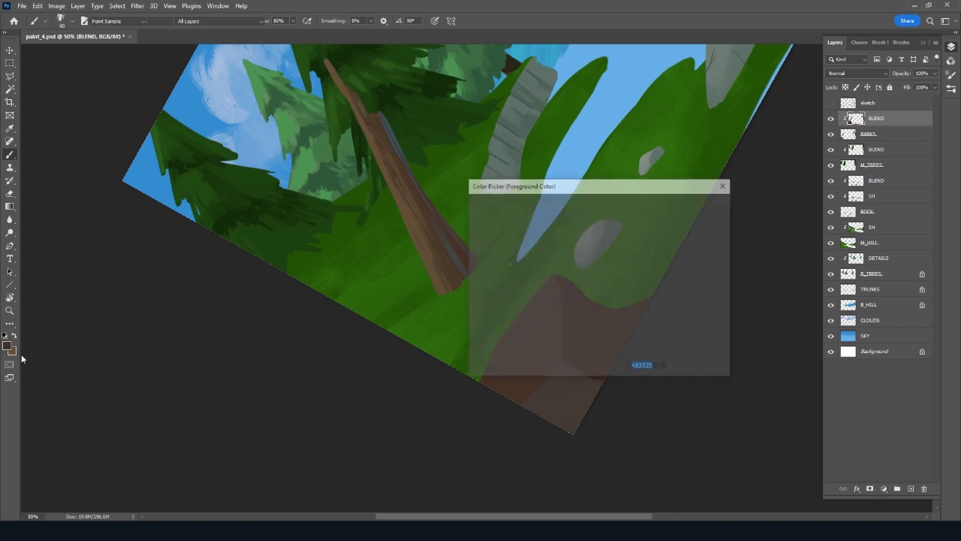
click(691, 203)
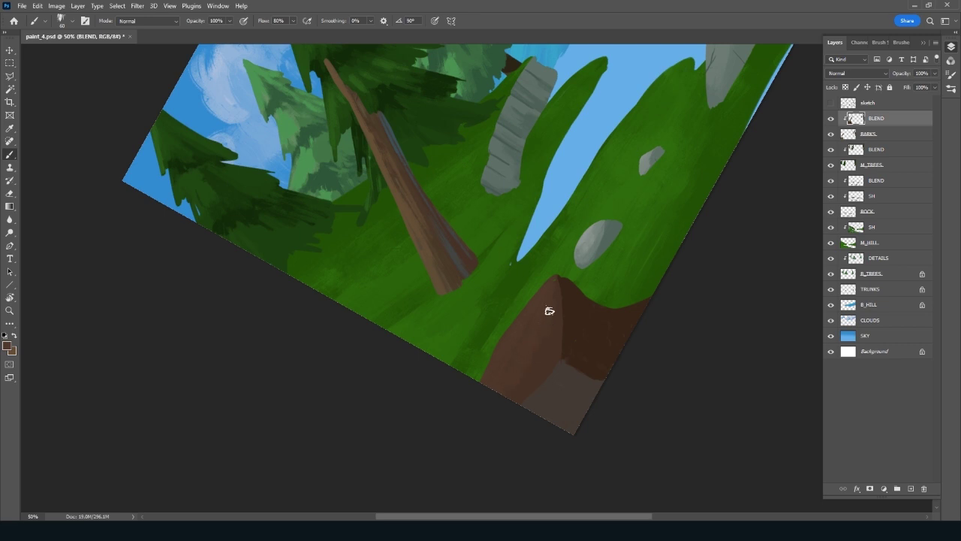
mouse_move(693, 223)
mouse_down()
mouse_move(590, 286)
mouse_move(440, 489)
mouse_move(641, 262)
mouse_move(668, 181)
mouse_move(572, 435)
mouse_move(531, 476)
mouse_up()
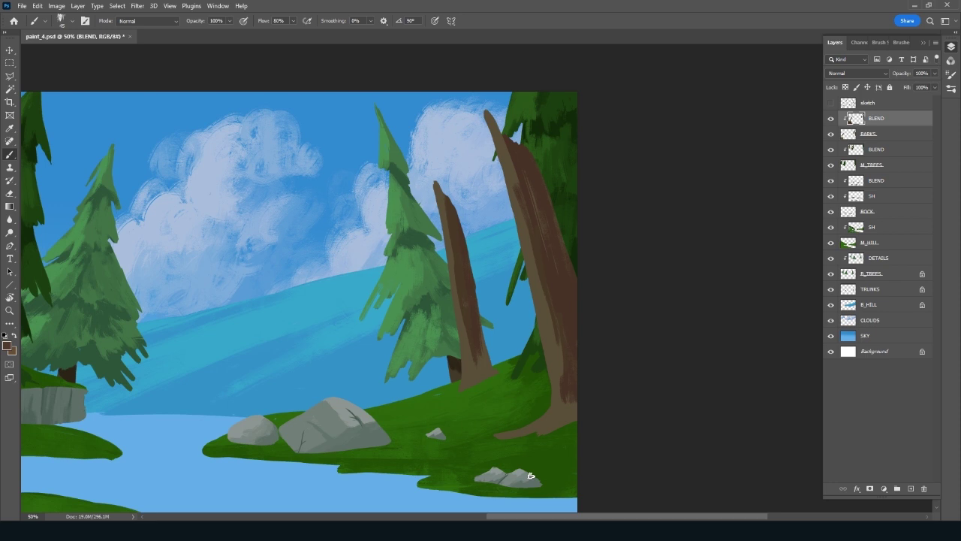
Sample trunk browns and tree greens to blend the bark shading on the right-hand trunks
drag(603, 332, 735, 378)
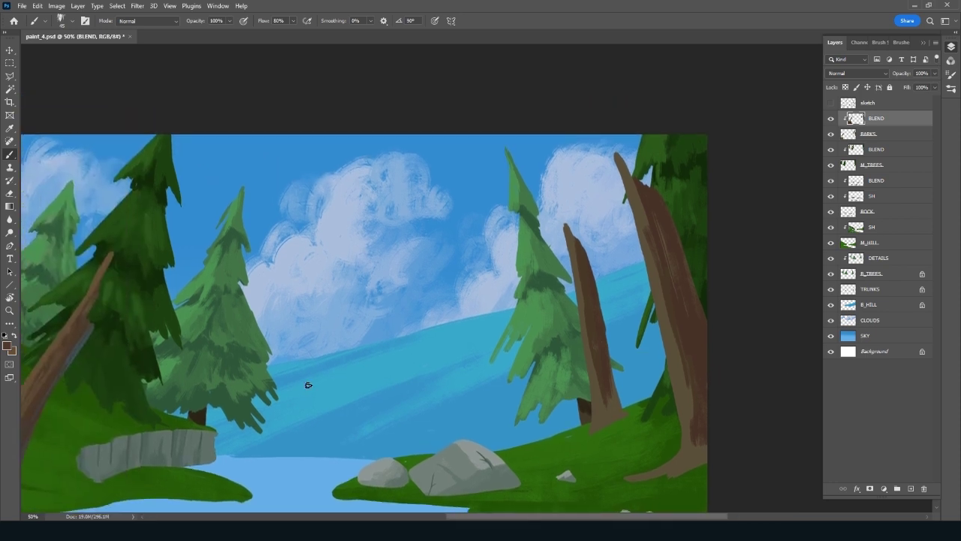
alt+click(64, 331)
alt+click(598, 344)
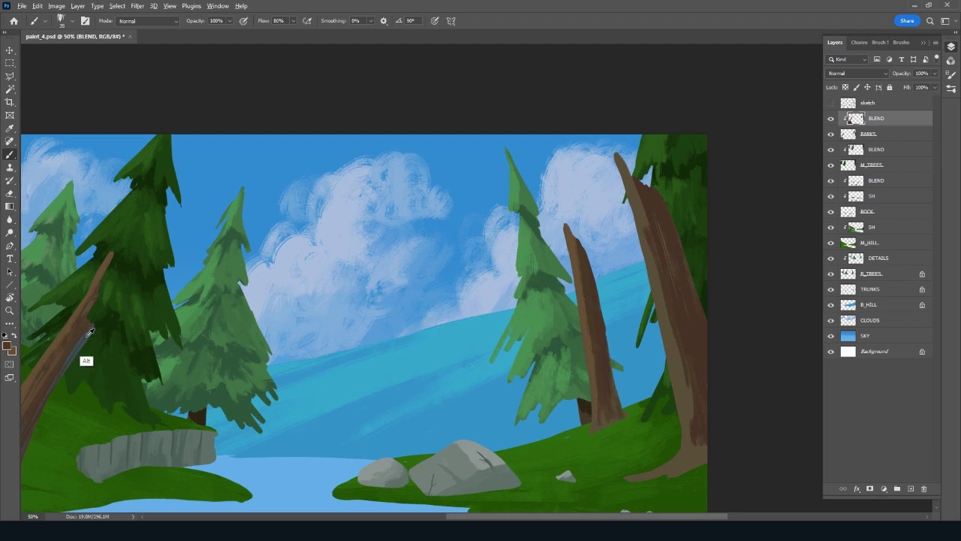
alt+click(117, 360)
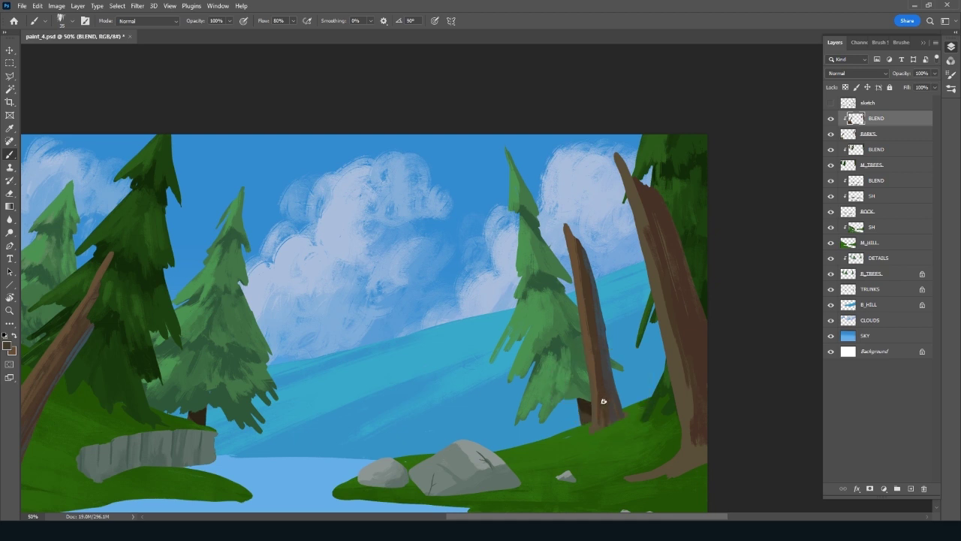
alt+click(594, 366)
alt+click(590, 321)
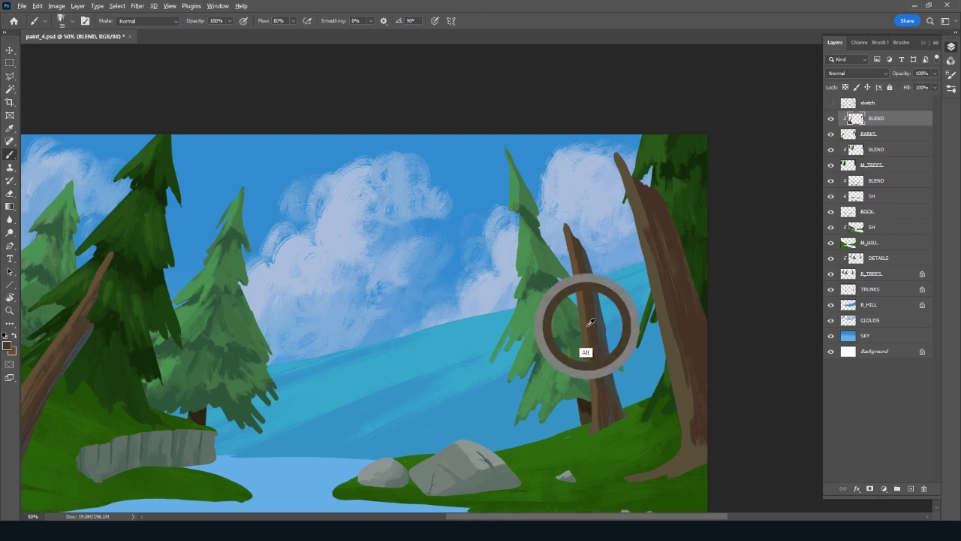
alt+click(585, 331)
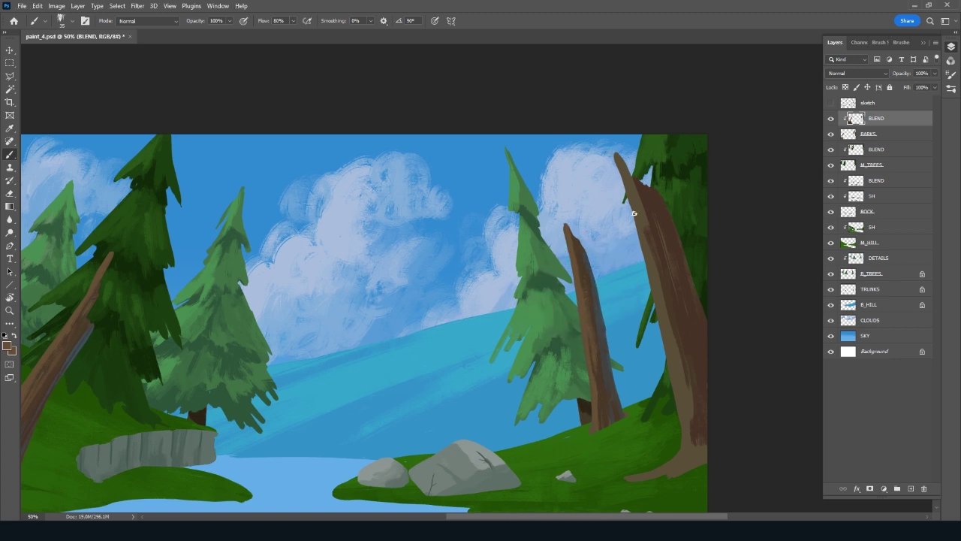
alt+click(598, 313)
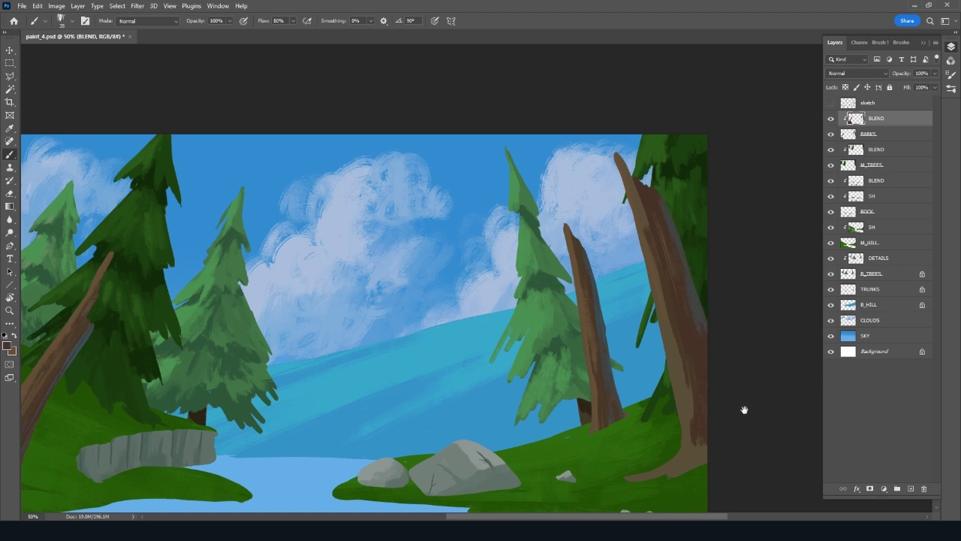
mouse_move(744, 409)
mouse_down()
mouse_move(558, 403)
mouse_move(531, 446)
mouse_up()
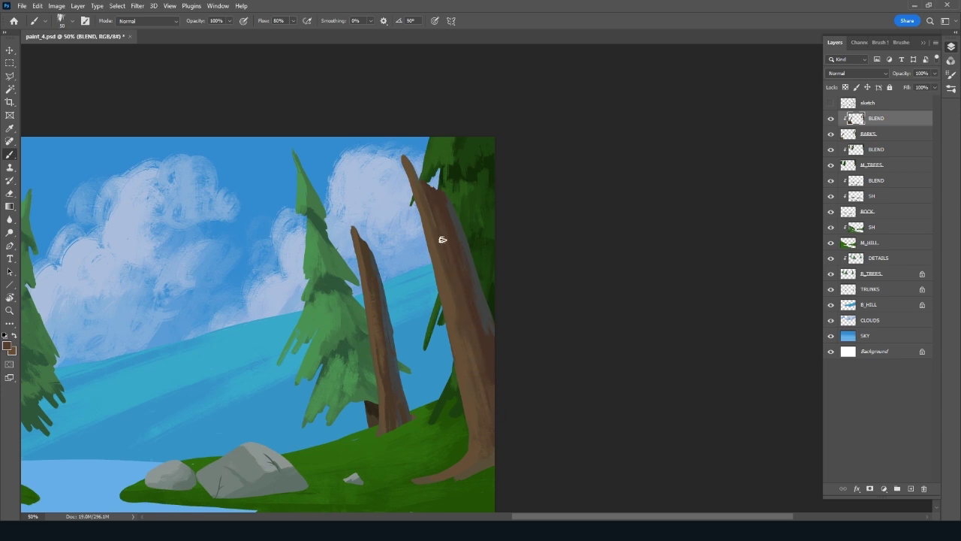
Sample the trunk brown and add a new clipped layer named DETAILS above BLEND
alt+click(488, 325)
alt+click(464, 274)
click(911, 488)
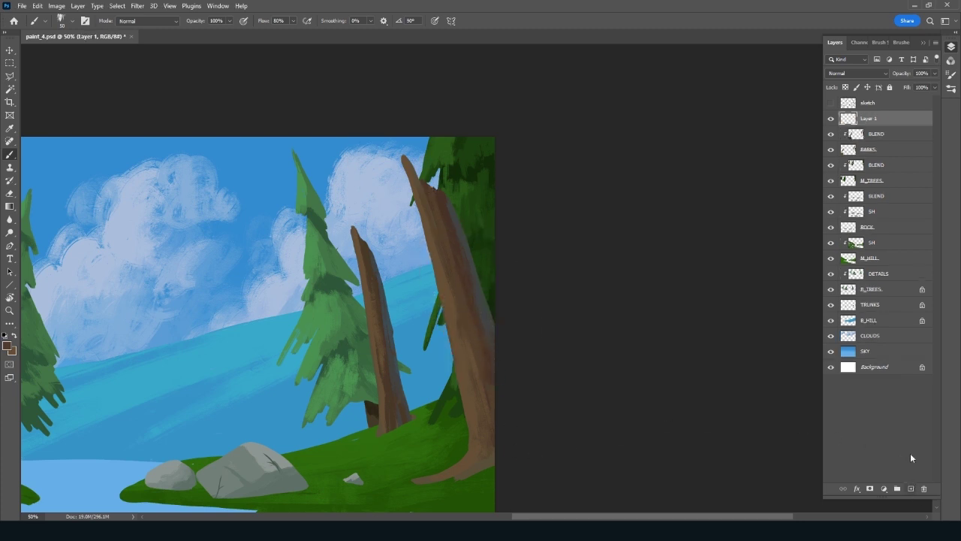
alt+click(879, 126)
double_click(877, 118)
text(DET)
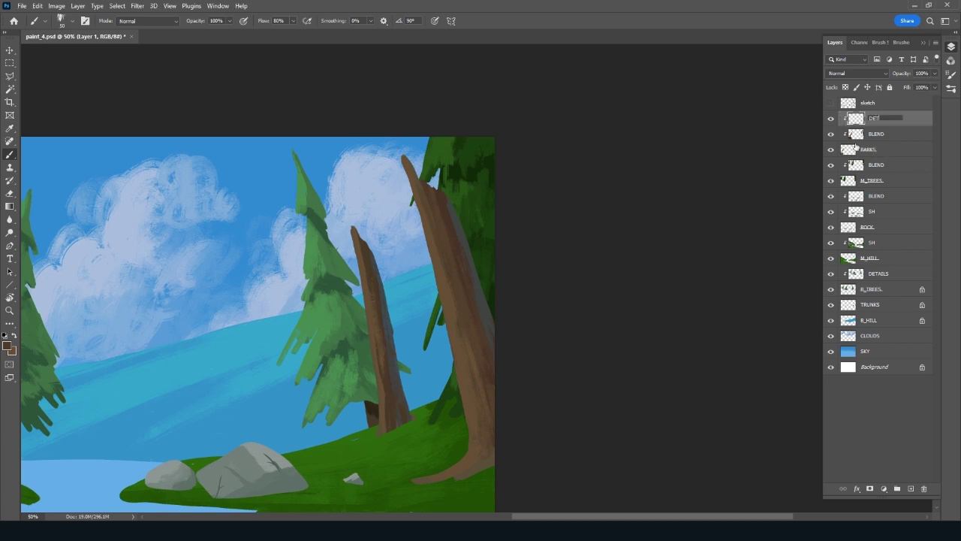
text(S)
key(Return)
With Kyle's Inkbox Rough Inker 4 in darker brown, paint bark lines along the right trunk
click(899, 42)
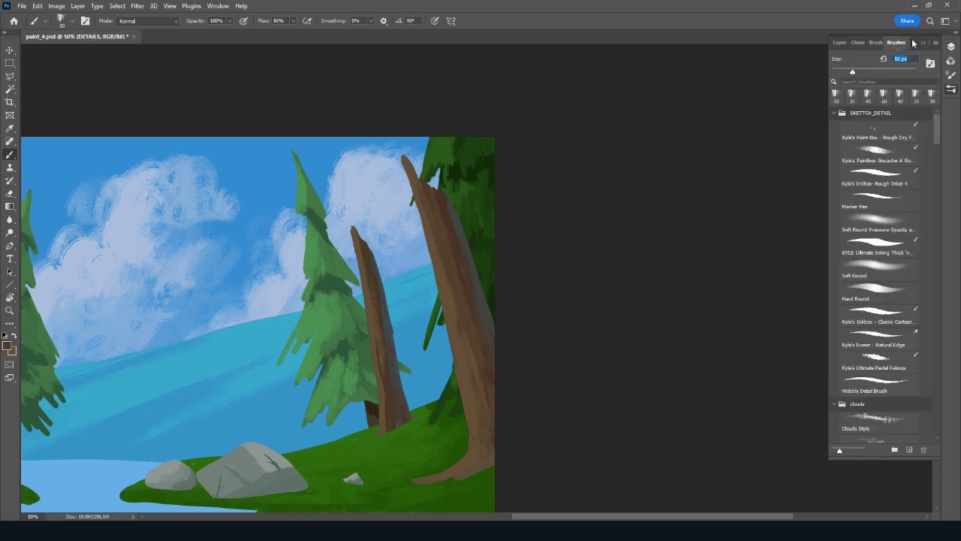
click(875, 177)
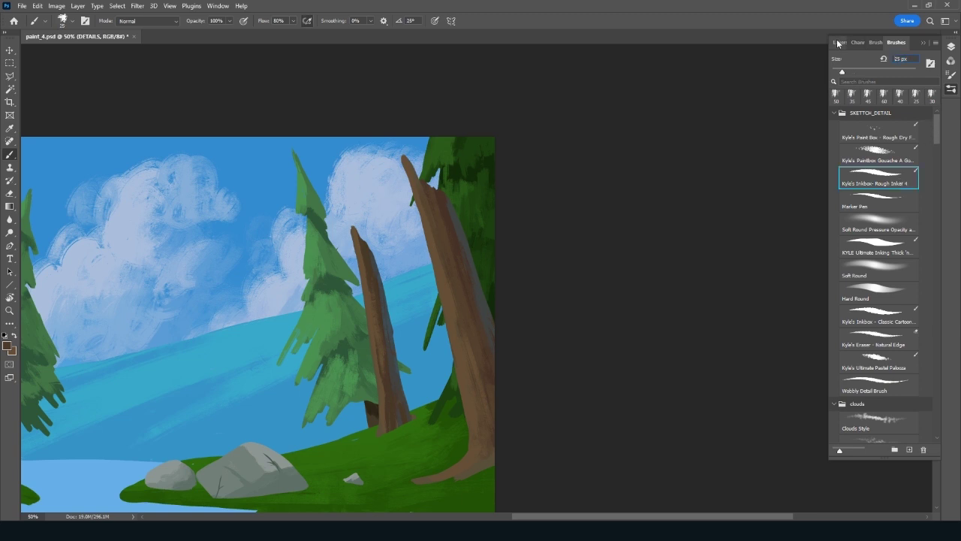
click(836, 42)
click(11, 346)
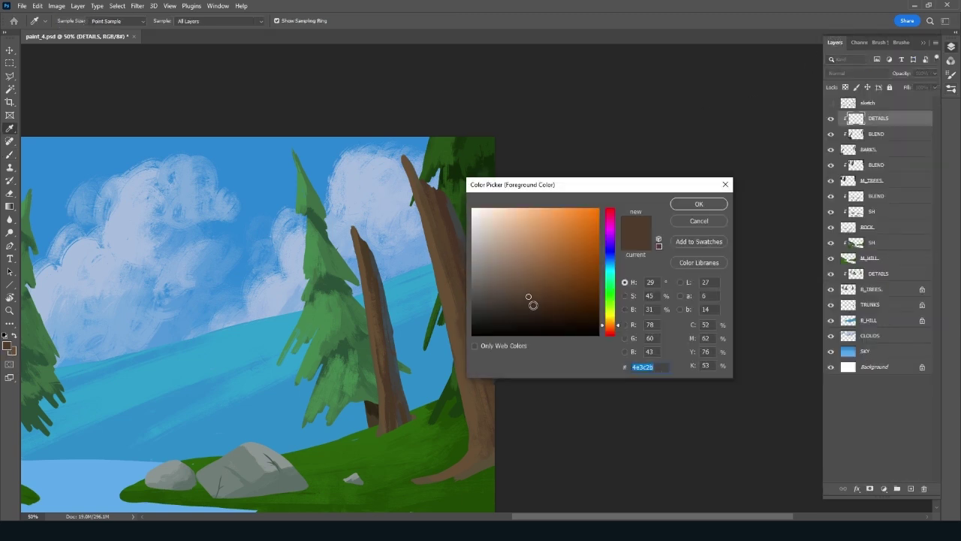
click(532, 303)
click(698, 203)
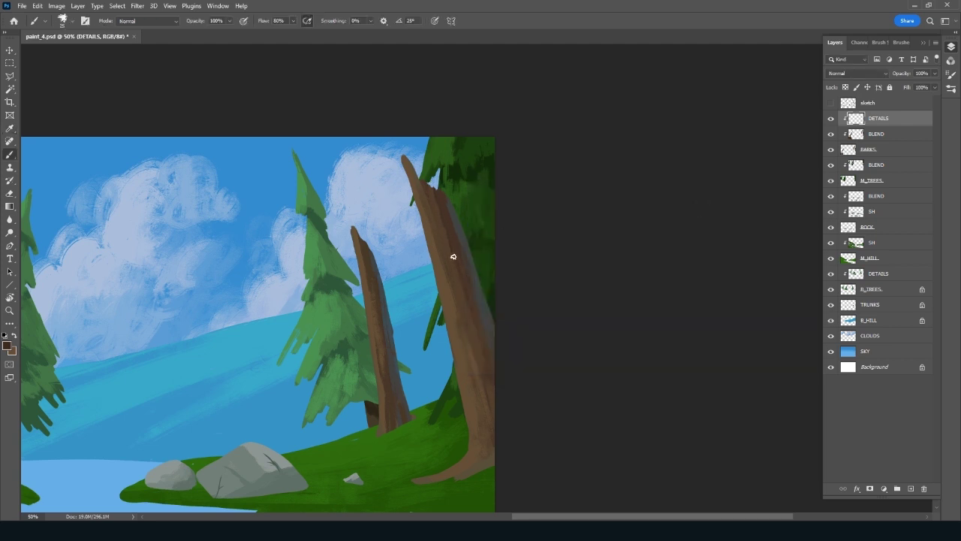
drag(462, 298, 431, 193)
drag(466, 343, 470, 371)
mouse_move(448, 326)
mouse_down()
mouse_move(476, 401)
mouse_move(471, 434)
mouse_up()
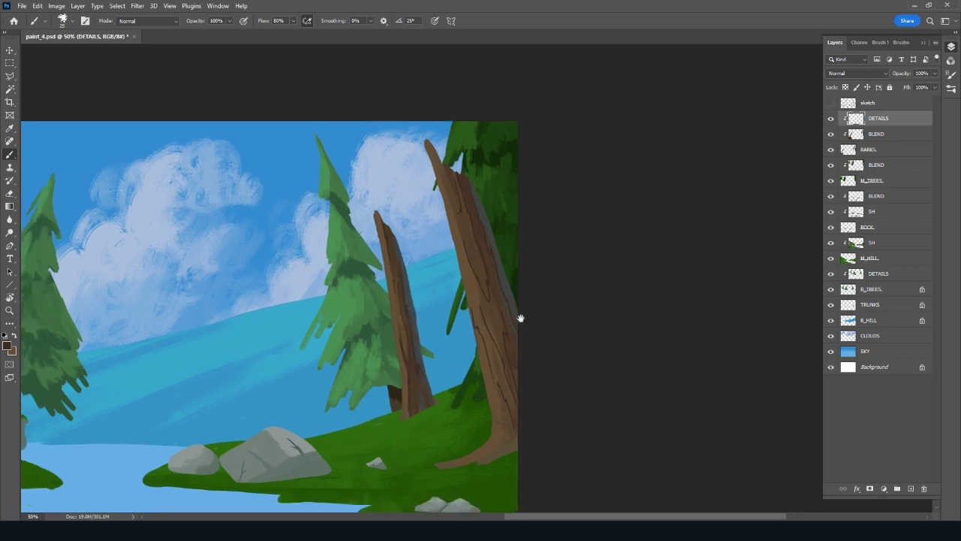
Darken the lower-left edge of the leaning trunk with dark strokes
scroll(521, 317, left, 10)
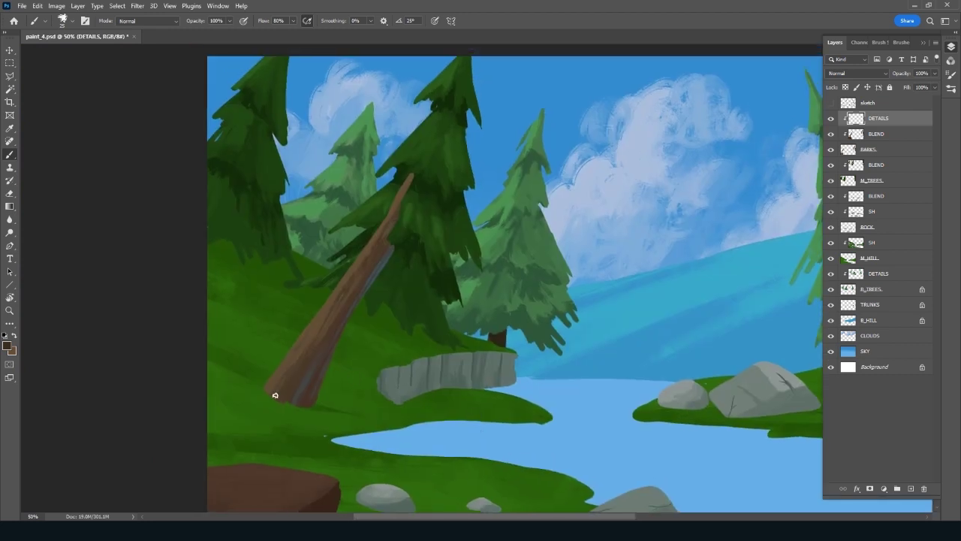
drag(274, 395, 344, 304)
mouse_move(380, 234)
mouse_down()
mouse_move(335, 303)
mouse_move(368, 273)
mouse_up()
Choose a deeper dark brown and draw crack lines on the brown stump, redoing one stroke
scroll(407, 365, down, 5)
scroll(408, 365, left, 3)
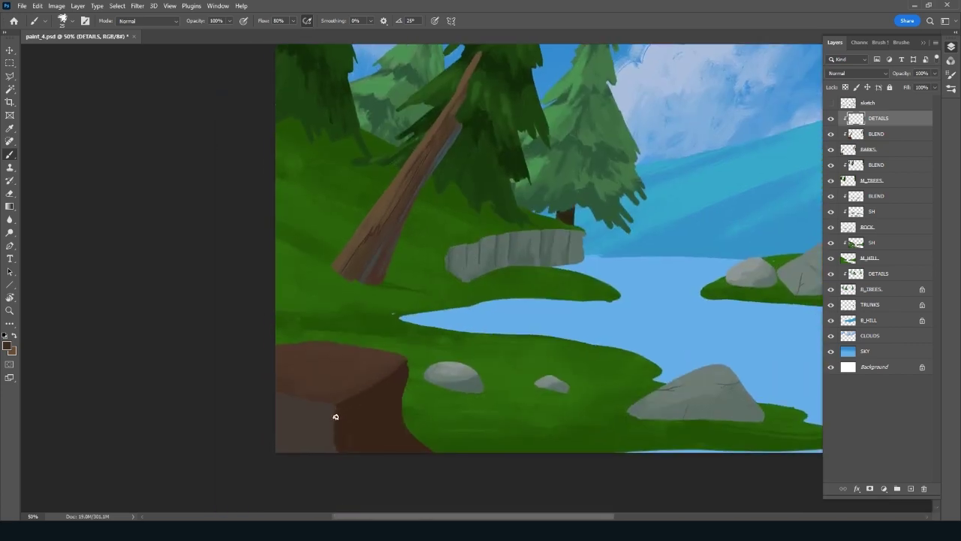
click(7, 346)
click(383, 397)
drag(538, 307, 554, 319)
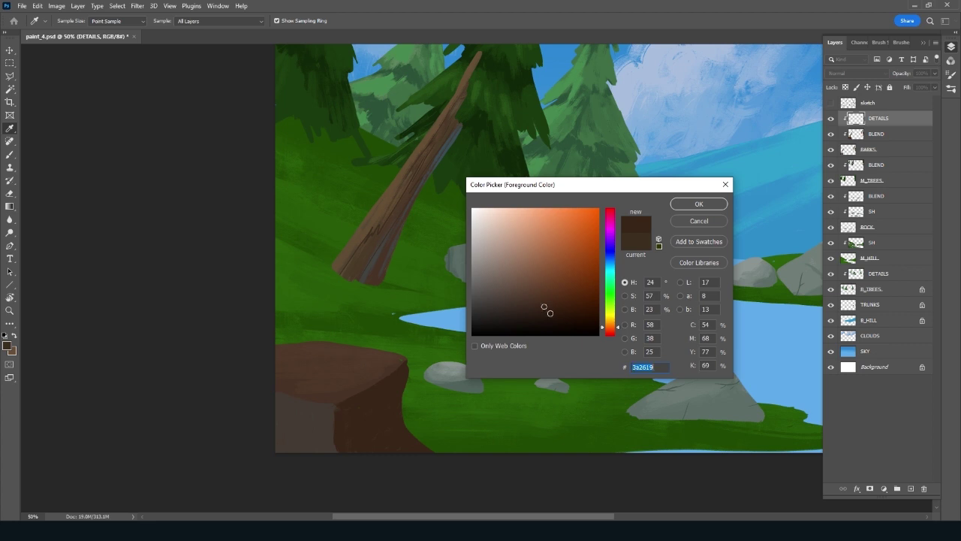
click(690, 206)
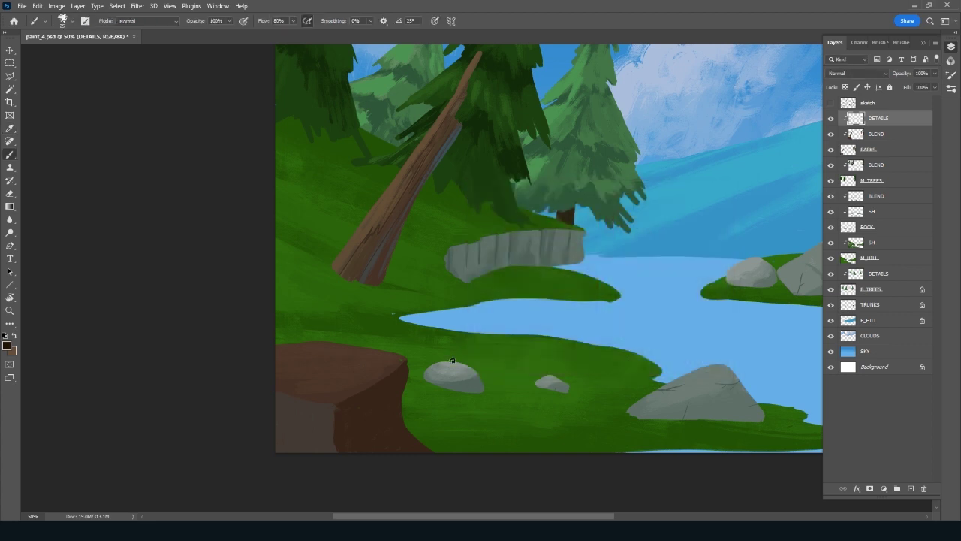
drag(382, 403, 388, 426)
key(ctrl+z)
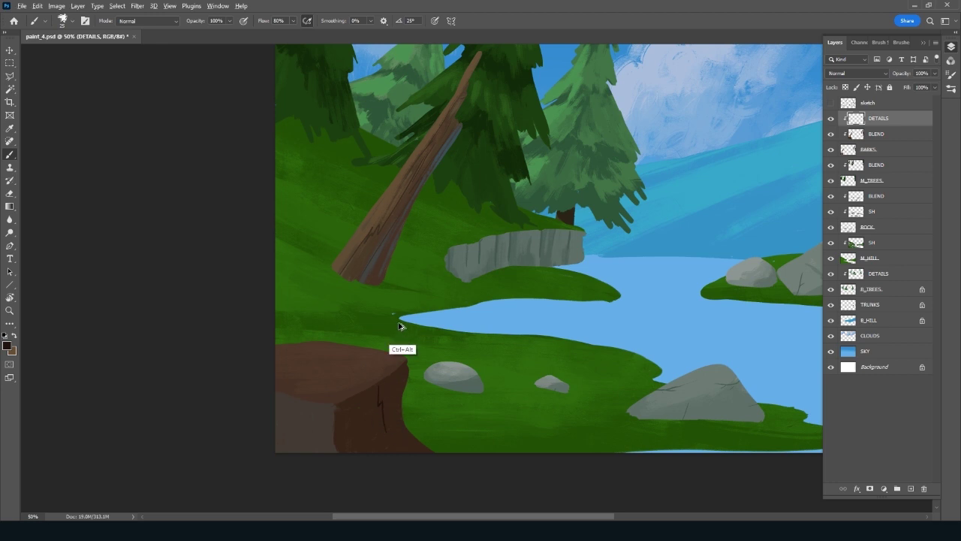
mouse_move(378, 386)
mouse_down()
mouse_move(396, 443)
mouse_move(577, 366)
mouse_move(575, 440)
mouse_move(481, 383)
mouse_move(485, 368)
mouse_move(489, 388)
mouse_move(467, 376)
mouse_move(480, 428)
mouse_up()
key(r)
key(r)
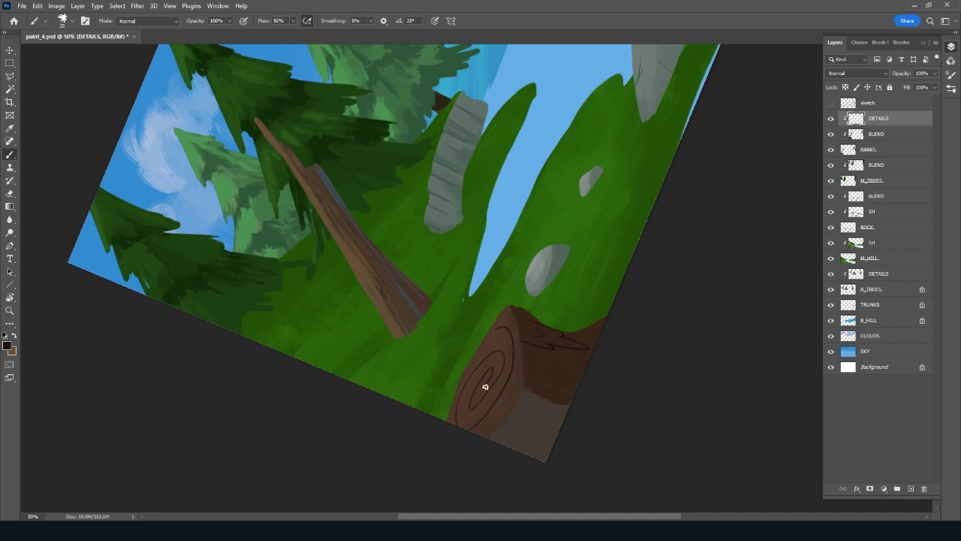
Redraw the stump's dark top ring and several side cracks after undoing earlier attempts
key(ctrl+z)
key(ctrl+z)
key(ctrl+z)
mouse_move(481, 395)
mouse_down()
mouse_move(494, 369)
mouse_move(470, 401)
mouse_move(495, 364)
mouse_move(461, 401)
mouse_move(509, 368)
mouse_move(459, 393)
mouse_move(493, 390)
mouse_move(491, 337)
mouse_up()
key(ctrl+z)
mouse_move(472, 397)
mouse_down()
mouse_move(476, 378)
mouse_move(493, 378)
mouse_up()
key(ctrl+z)
key(ctrl+z)
drag(511, 418, 552, 432)
drag(572, 396, 527, 390)
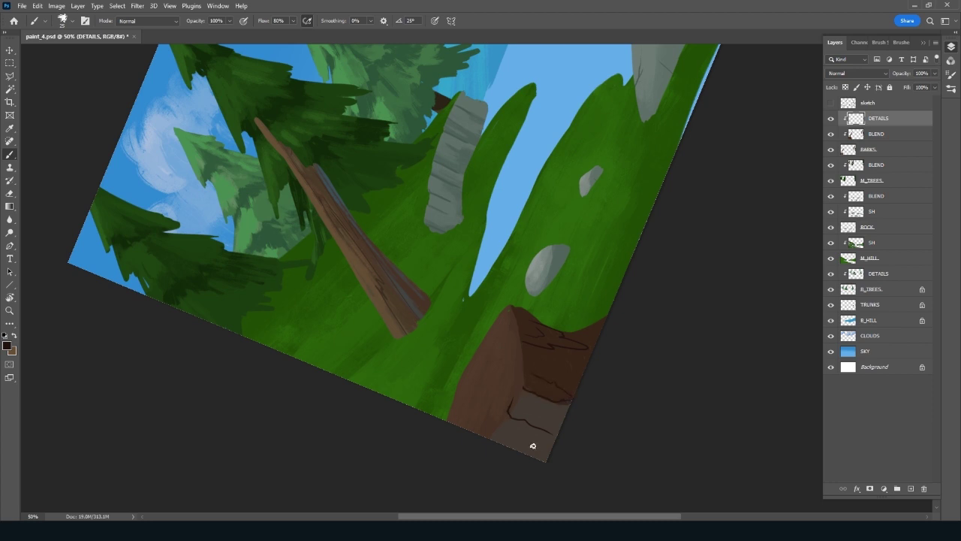
drag(504, 429, 536, 451)
drag(500, 401, 498, 425)
mouse_move(503, 337)
mouse_down()
mouse_move(467, 393)
mouse_move(480, 408)
mouse_move(503, 361)
mouse_up()
Turn the view back upright, reposition the lower painting, and save the file
drag(576, 365, 731, 399)
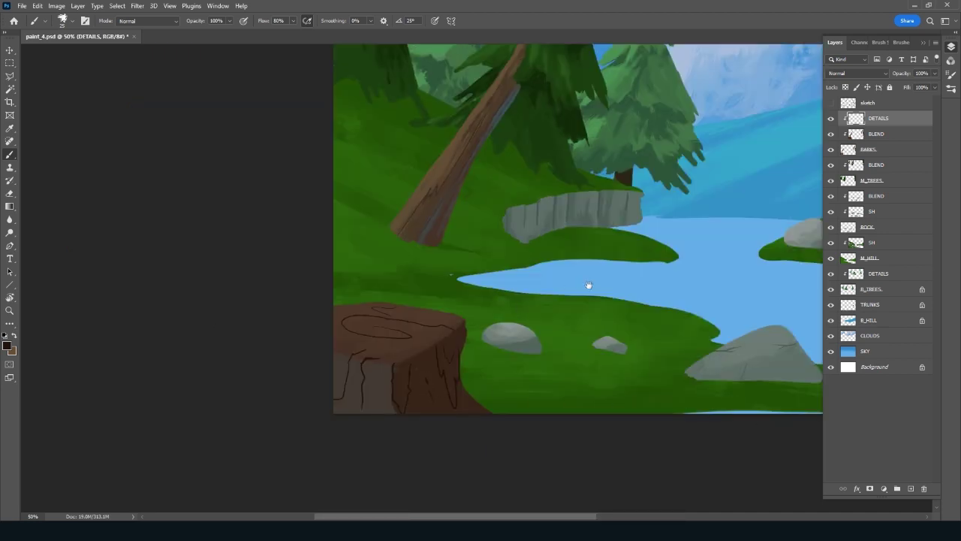
drag(589, 300, 546, 366)
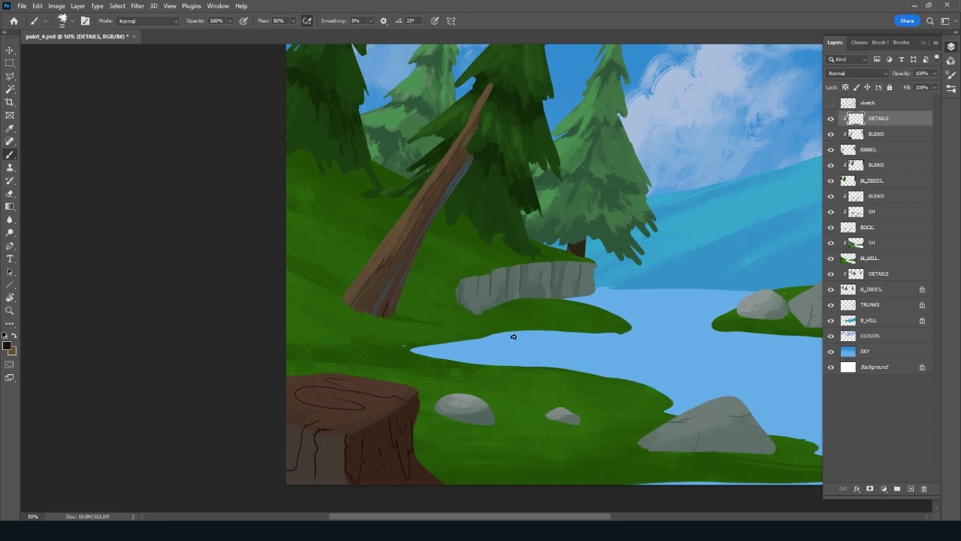
drag(759, 383, 755, 368)
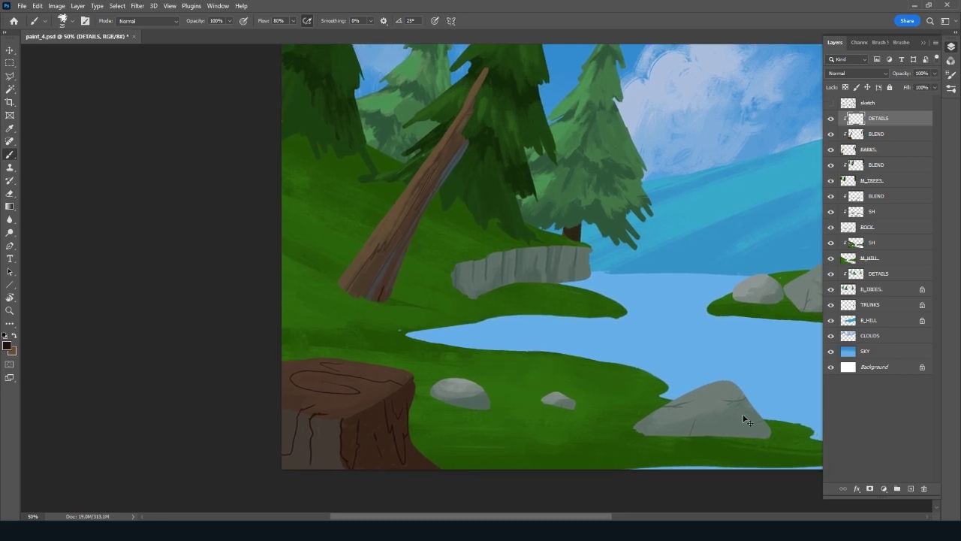
key(ctrl+s)
Add a new unclipped layer named GRASS_TX above DETAILS
key(ctrl+minus)
key(ctrl+minus)
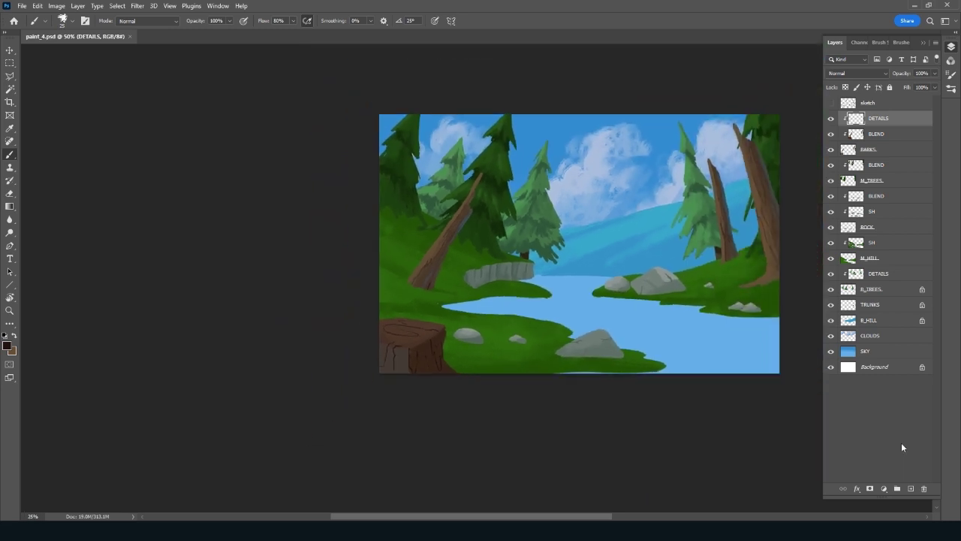
click(911, 489)
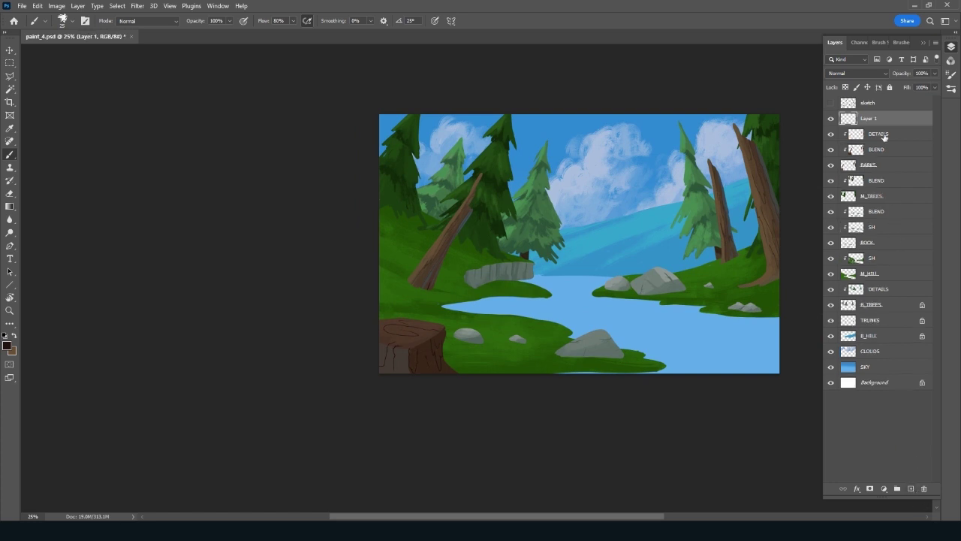
double_click(876, 119)
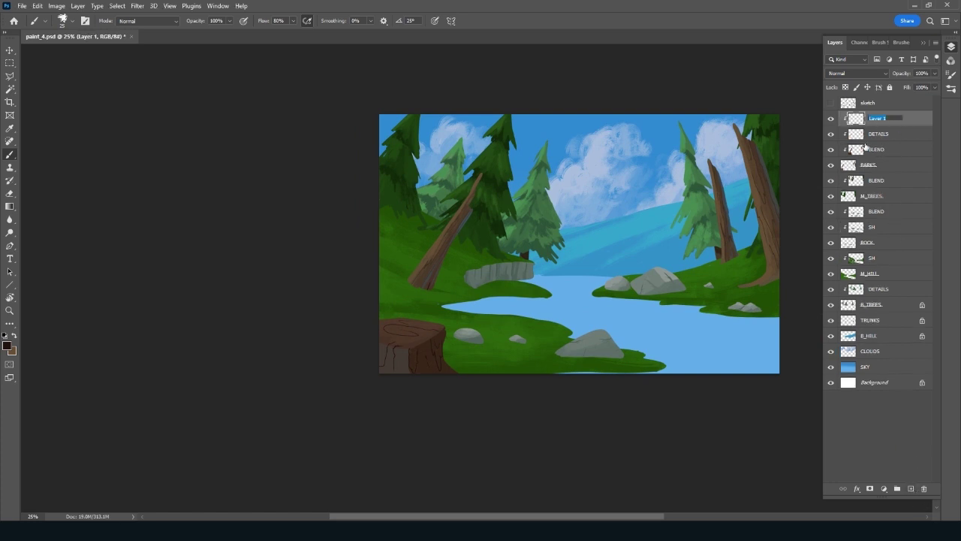
key(BackSpace)
text(GRASS_TX)
key(Return)
key(ctrl+alt+g)
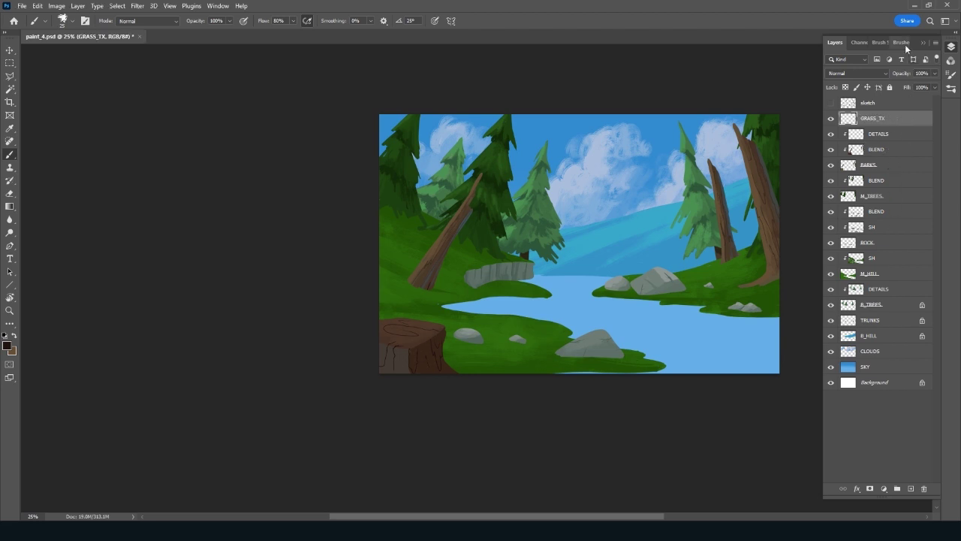
Select the Highly Textured Grass Detail 2 brush and set its size to 90 px
click(901, 42)
drag(937, 128, 934, 222)
click(880, 373)
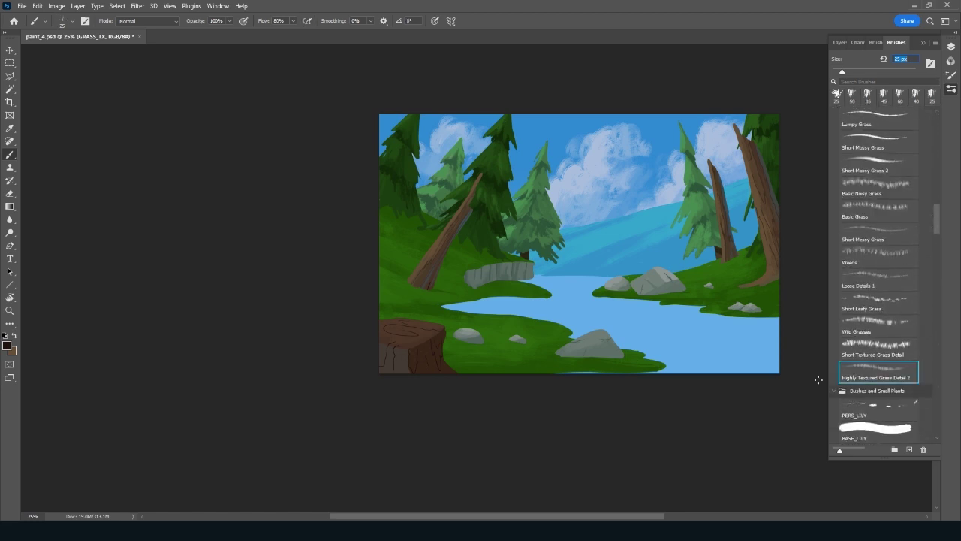
key(ctrl+plus)
key(ctrl+plus)
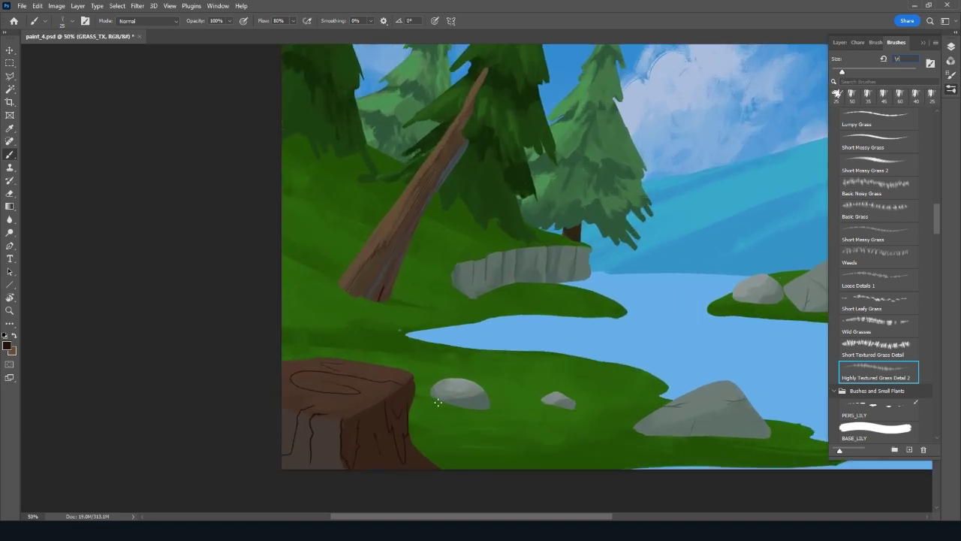
key(Return)
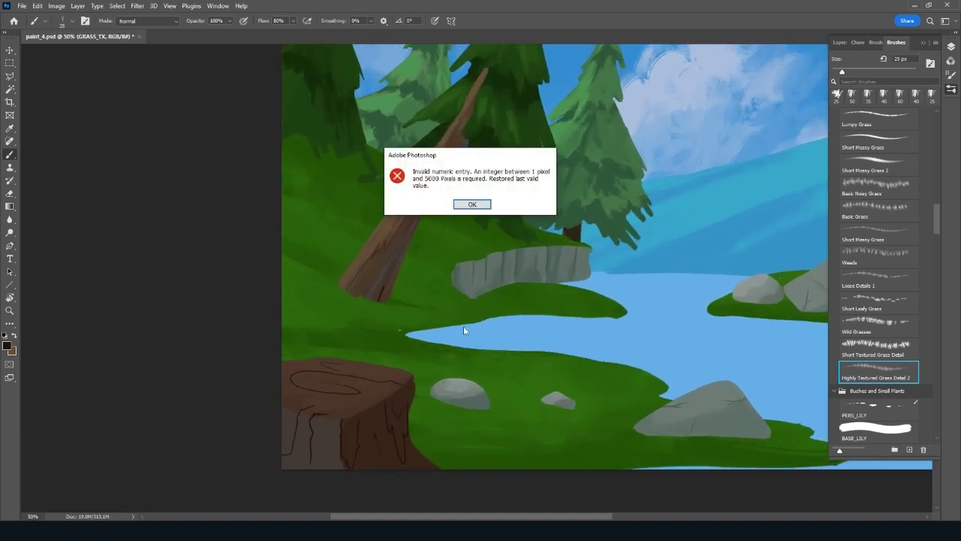
click(471, 203)
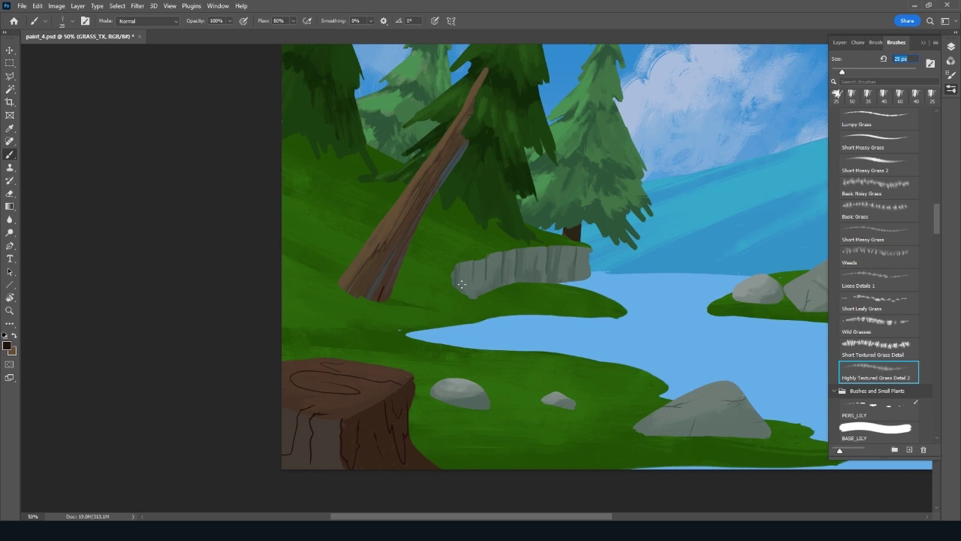
key(Return)
key(Return)
key(r)
mouse_move(500, 328)
mouse_down()
mouse_move(578, 370)
mouse_move(586, 418)
mouse_move(524, 435)
mouse_move(584, 440)
mouse_up()
key(b)
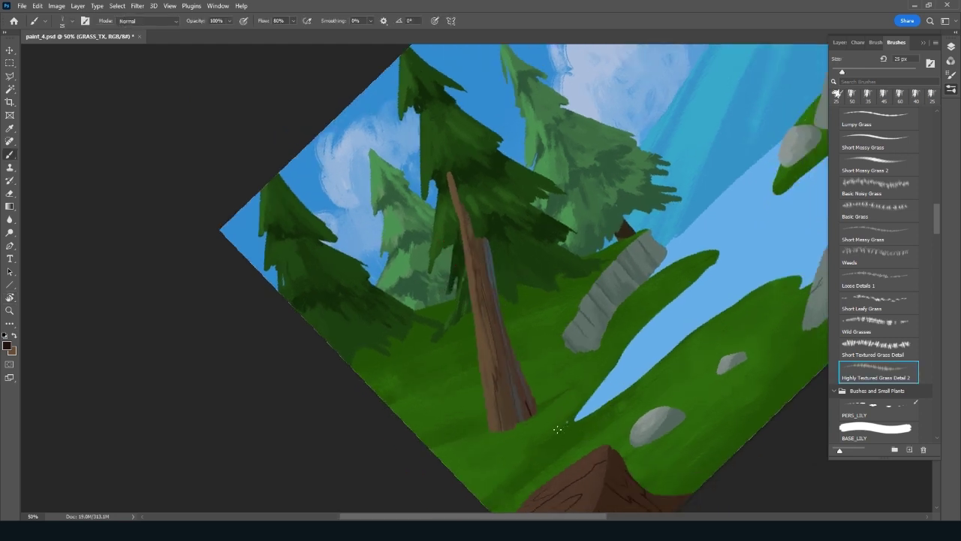
key(Escape)
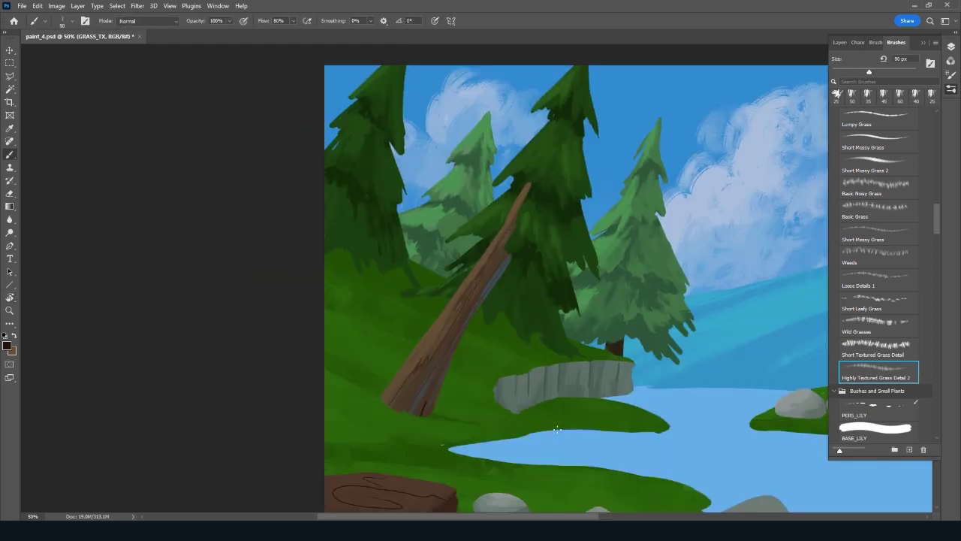
Sample two grass greens and resize the grass brush with the bracket keys
alt+click(337, 294)
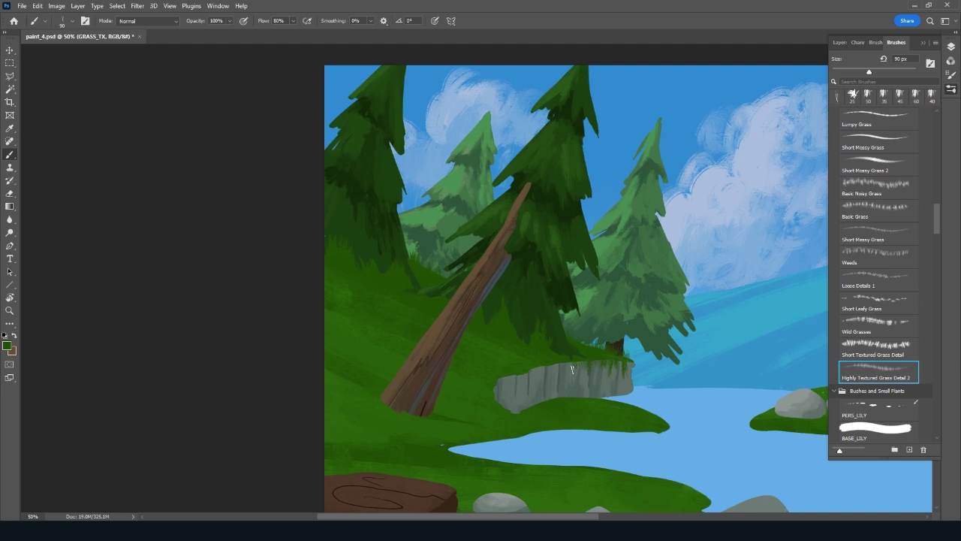
alt+click(505, 339)
key(bracketright)
key(bracketright)
key(bracketleft)
key(bracketleft)
key(bracketleft)
key(bracketleft)
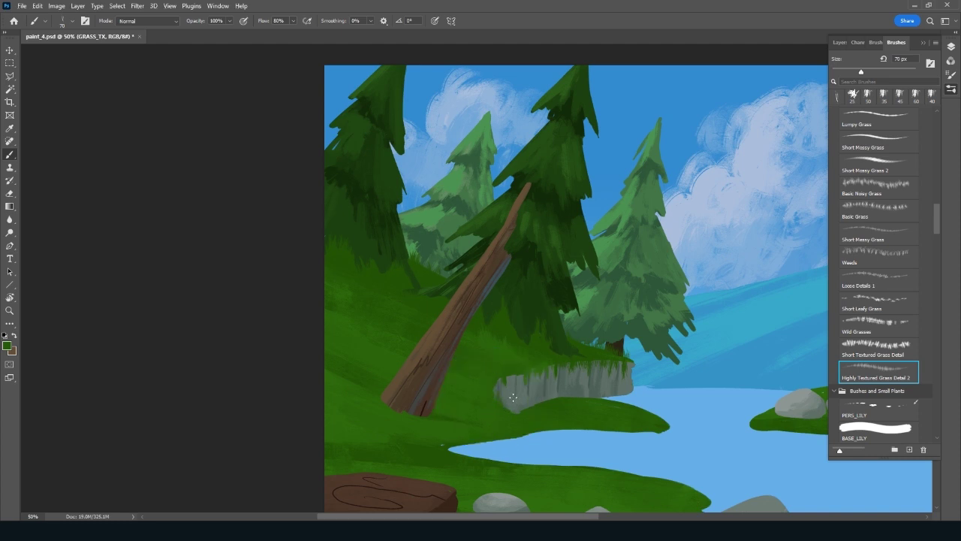
key(bracketright)
Paint grass tufts along the left bank's shoreline and water edge
key(bracketright)
key(bracketright)
key(bracketright)
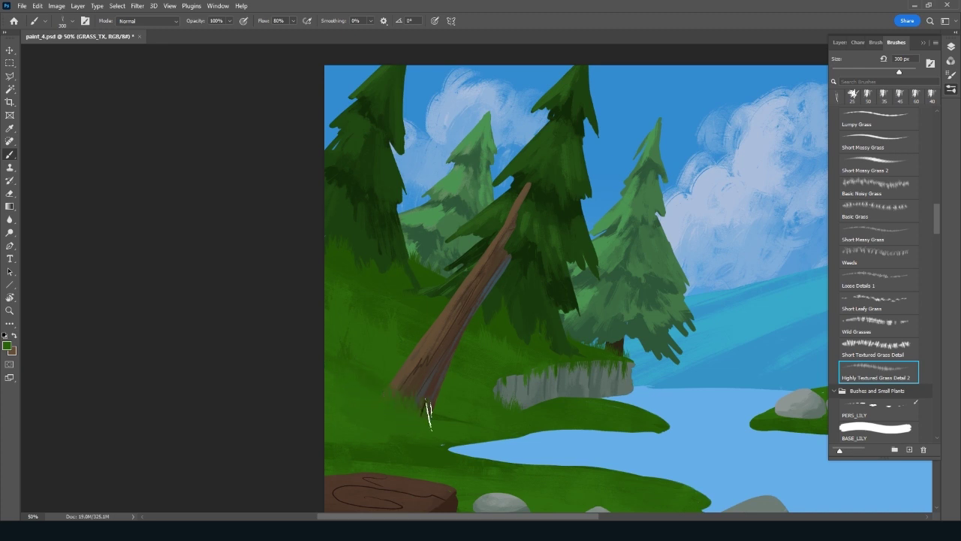
key(bracketleft)
key(bracketleft)
key(bracketleft)
key(bracketleft)
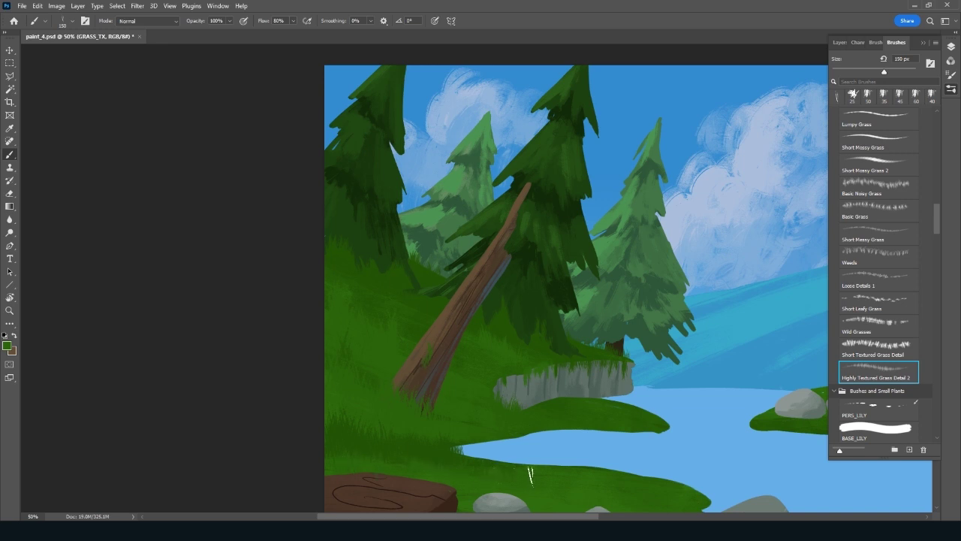
drag(534, 467, 536, 470)
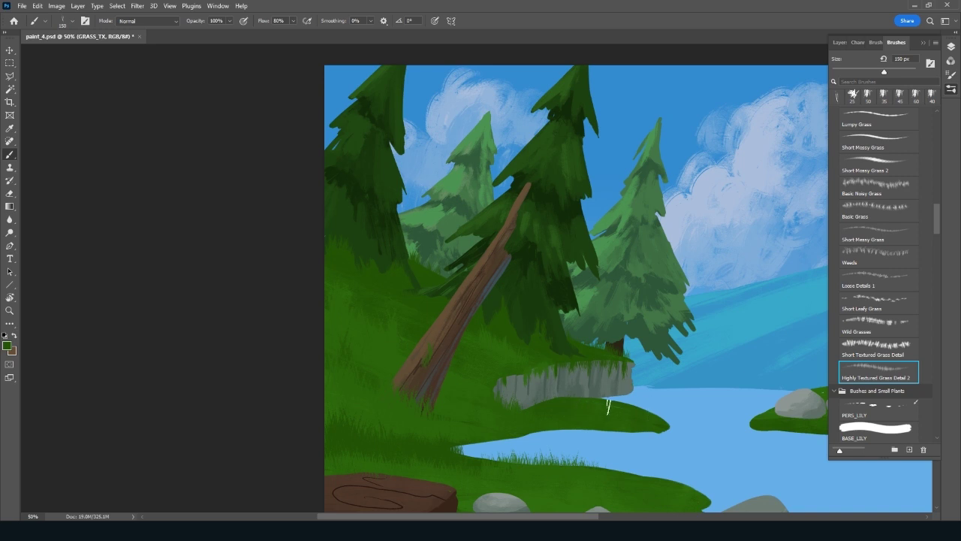
mouse_move(633, 411)
mouse_down()
mouse_move(642, 406)
mouse_move(668, 430)
mouse_up()
drag(699, 399, 666, 256)
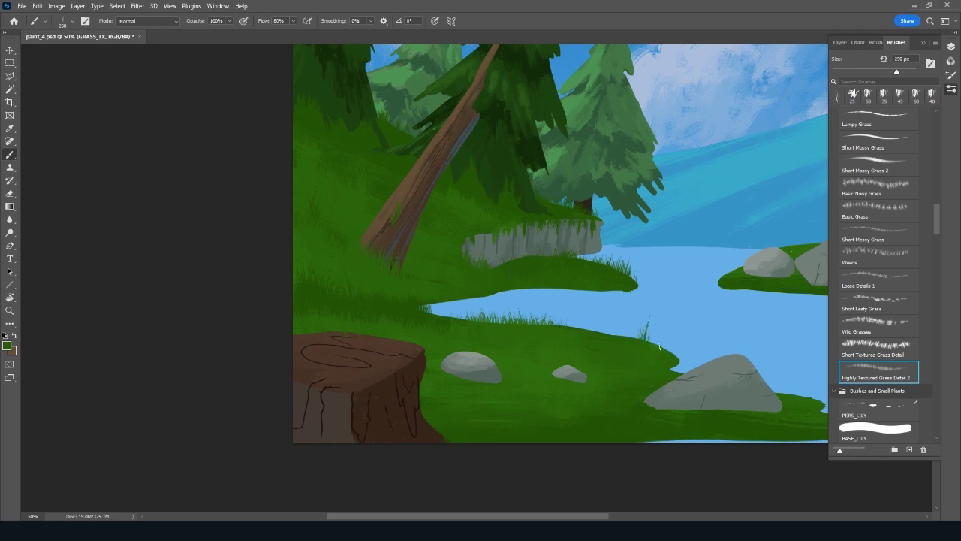
mouse_move(645, 347)
mouse_down()
mouse_move(651, 327)
mouse_move(664, 336)
mouse_move(611, 313)
mouse_move(621, 322)
mouse_up()
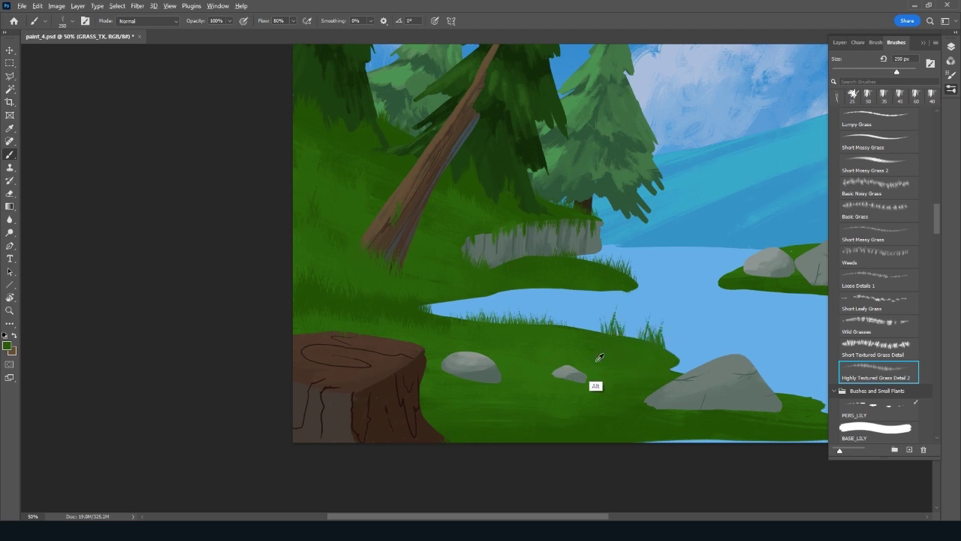
drag(585, 350, 590, 316)
mouse_move(543, 340)
mouse_down()
mouse_move(540, 311)
mouse_move(554, 317)
mouse_up()
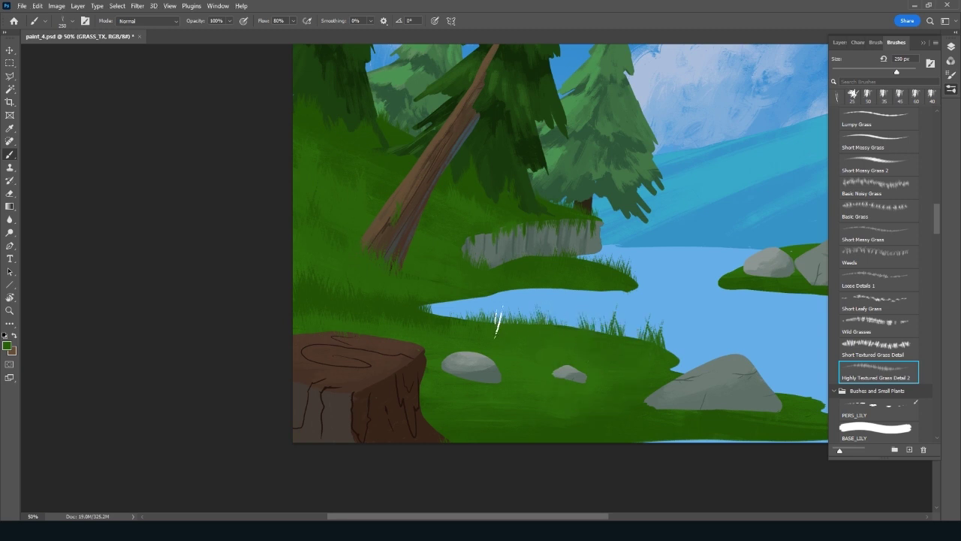
drag(499, 338, 500, 306)
Grow grass over the rock bases and around the tree stump's lower edges
mouse_move(472, 389)
mouse_down()
mouse_move(471, 368)
mouse_move(460, 369)
mouse_move(500, 359)
mouse_move(480, 360)
mouse_up()
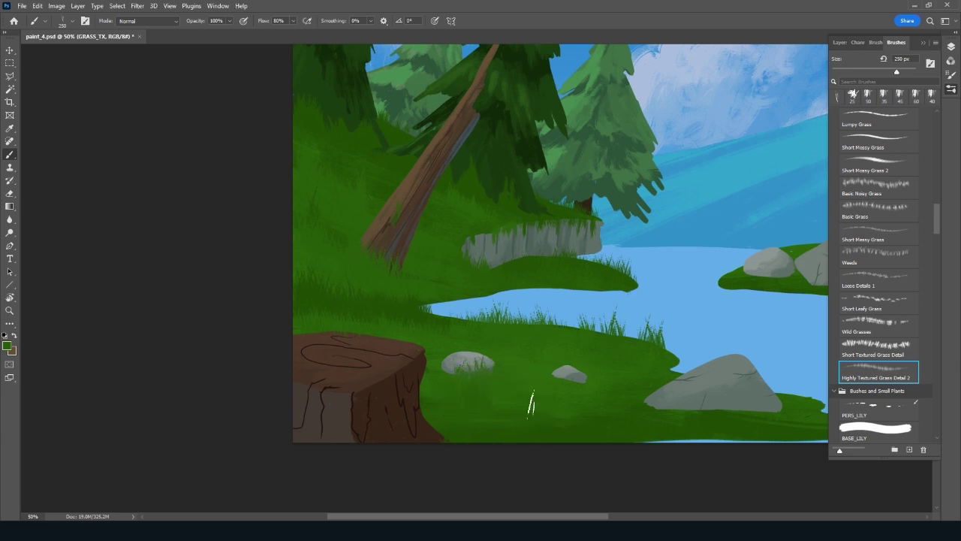
drag(573, 387, 569, 368)
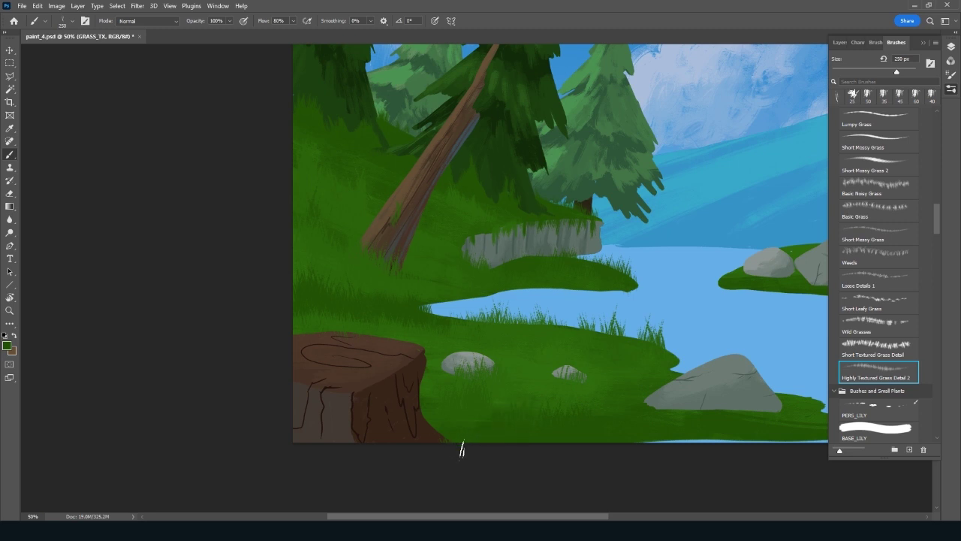
drag(435, 429, 422, 442)
drag(317, 441, 304, 459)
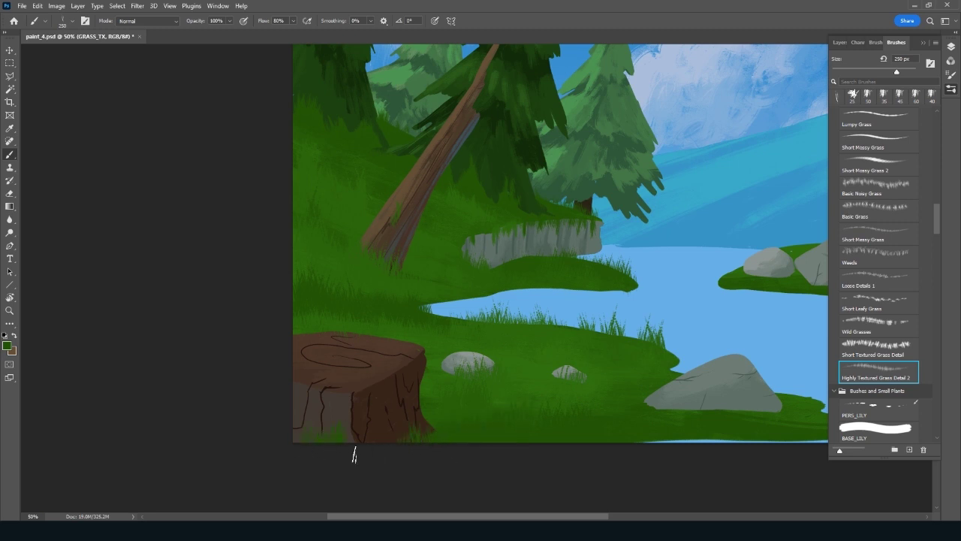
mouse_move(681, 409)
mouse_down()
mouse_move(700, 402)
mouse_move(644, 399)
mouse_up()
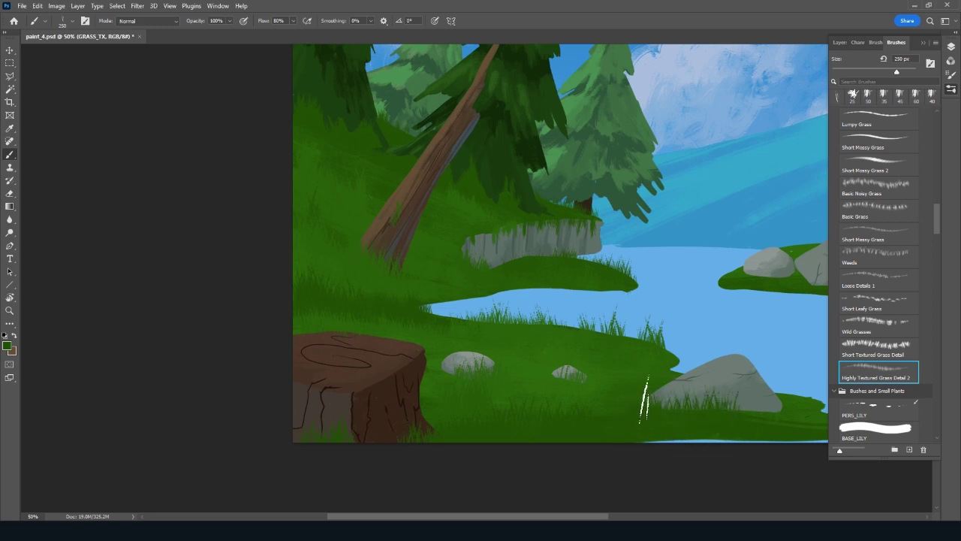
drag(755, 412, 776, 399)
mouse_move(719, 417)
mouse_down()
mouse_move(728, 413)
mouse_move(699, 392)
mouse_up()
drag(677, 428, 677, 417)
Paint grass along the bottom bank edge, switching the brush from 125 px to 300 px
key(bracketleft)
key(bracketleft)
key(bracketleft)
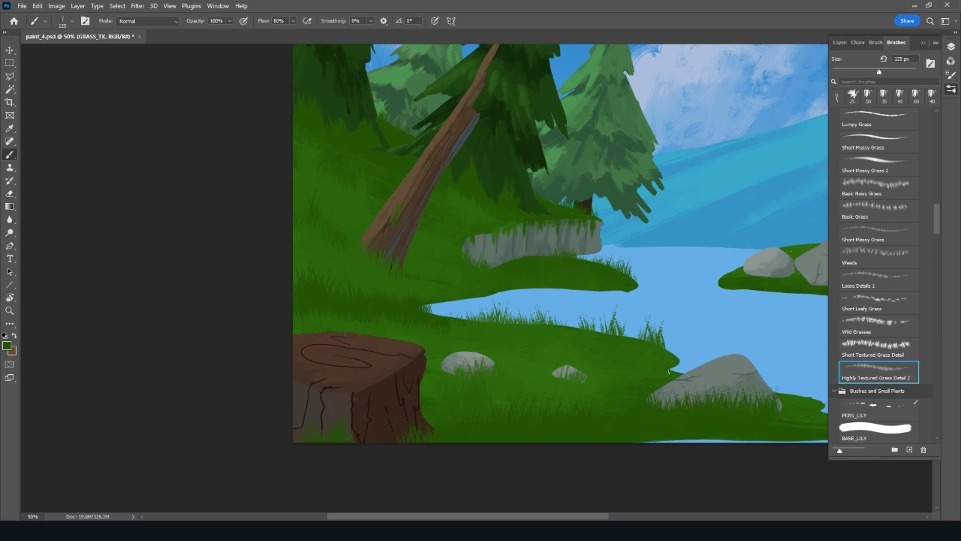
scroll(653, 377, right, 5)
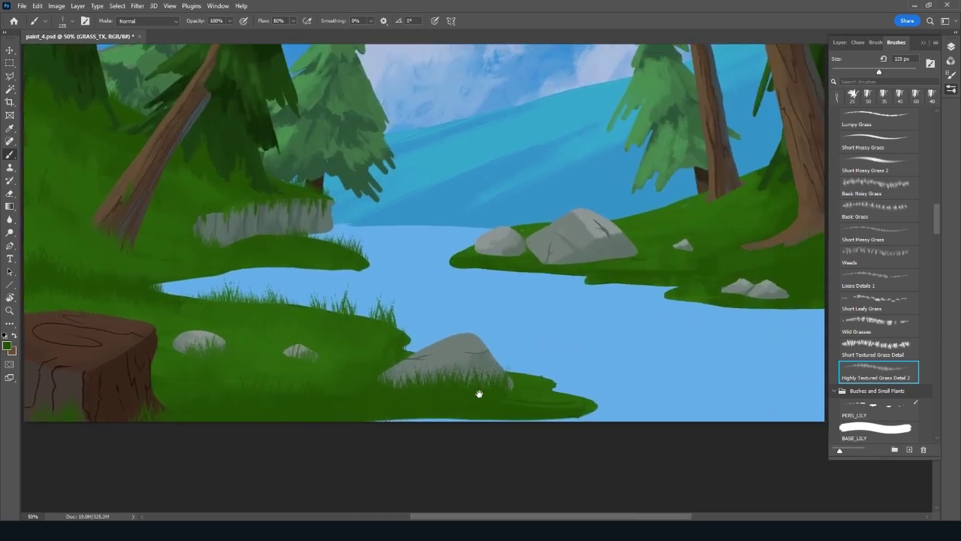
mouse_move(499, 388)
mouse_down()
mouse_move(497, 378)
mouse_move(563, 386)
mouse_up()
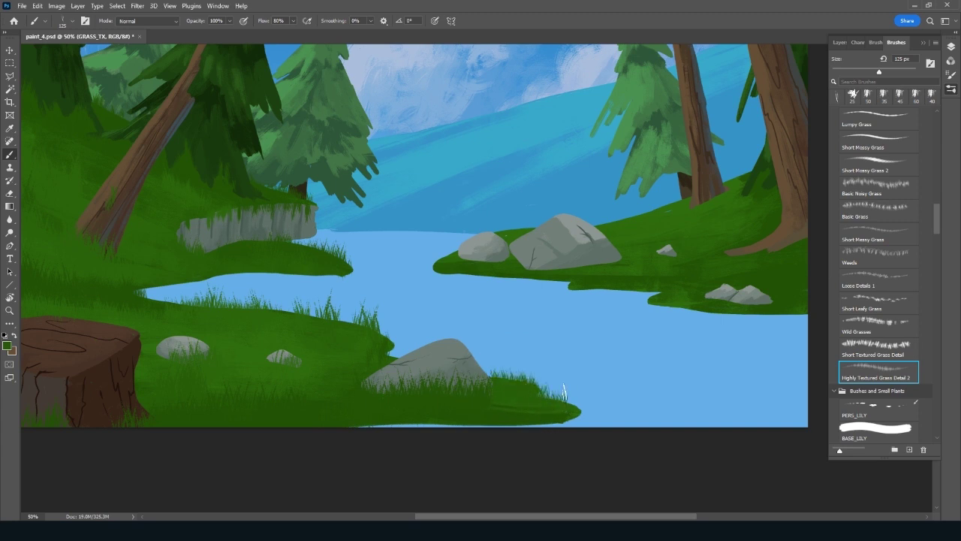
drag(362, 425, 449, 424)
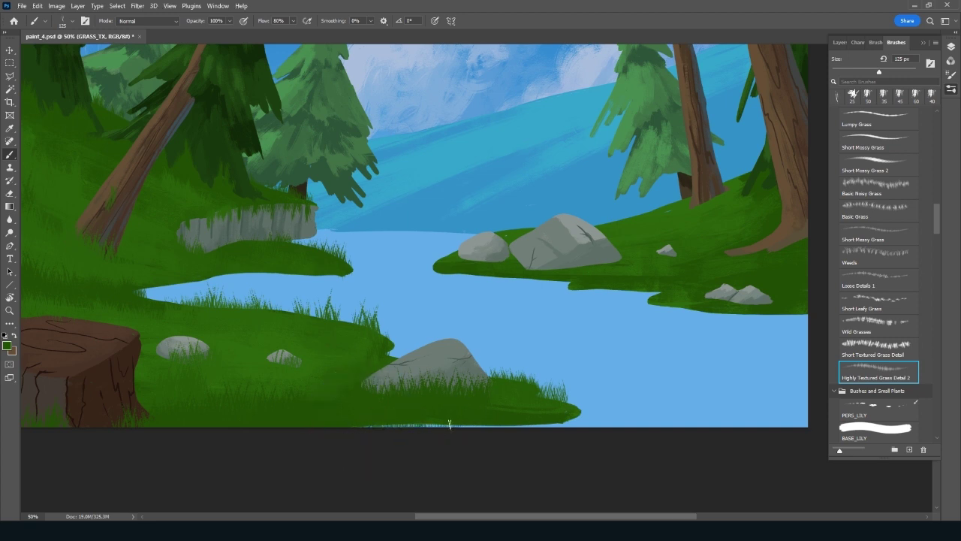
key(bracketright)
key(bracketright)
key(bracketright)
key(bracketright)
key(bracketright)
drag(478, 438, 562, 421)
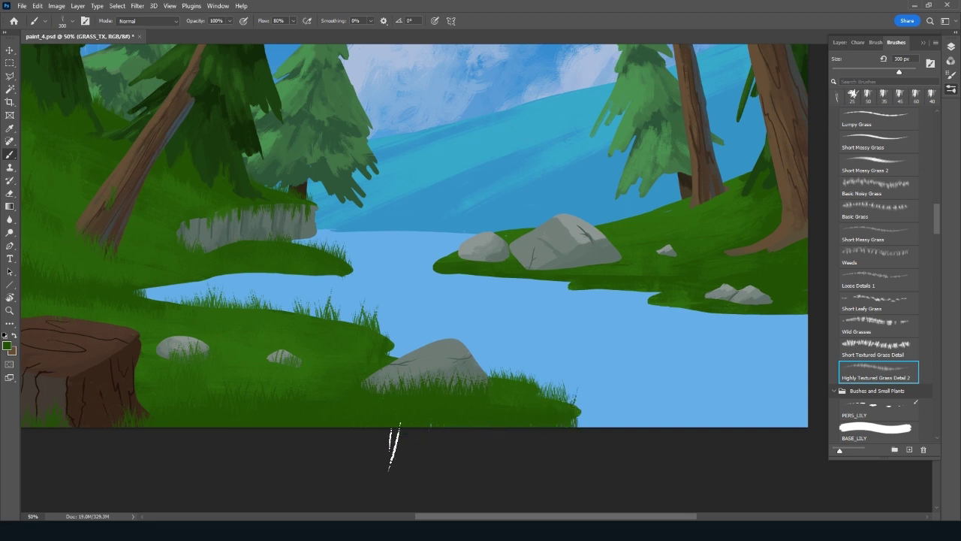
drag(575, 405, 580, 411)
drag(751, 350, 702, 485)
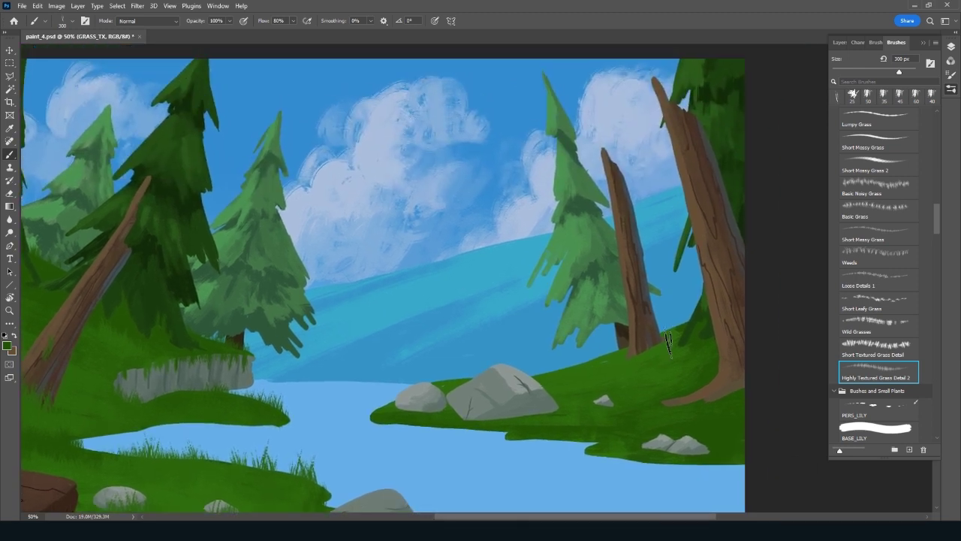
At 200 px, paint grass on the island edge, tree roots and grey rock's right edge
key(bracketleft)
key(bracketleft)
key(bracketleft)
mouse_move(597, 355)
mouse_down()
mouse_move(556, 370)
mouse_move(655, 347)
mouse_move(622, 364)
mouse_move(673, 334)
mouse_move(661, 344)
mouse_move(699, 375)
mouse_up()
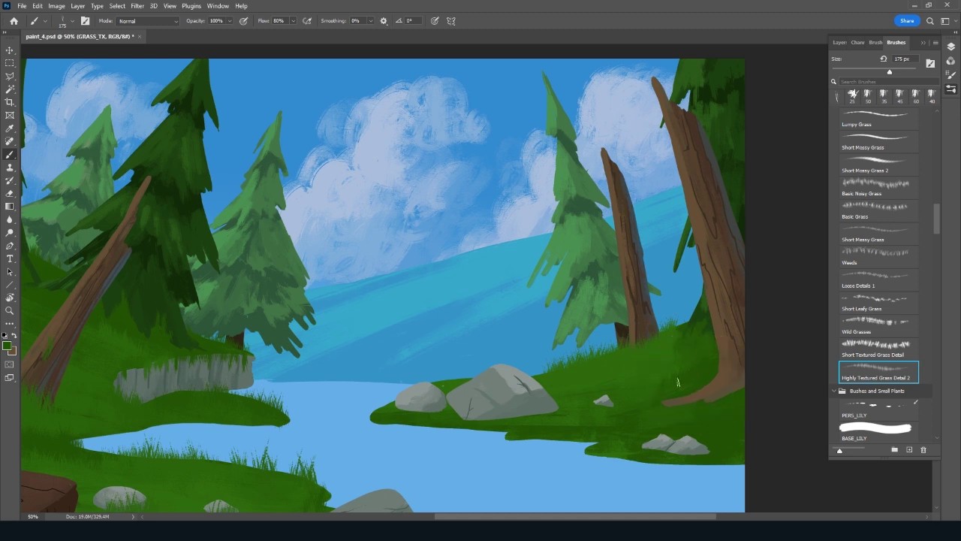
mouse_move(679, 398)
mouse_down()
mouse_move(704, 397)
mouse_move(729, 423)
mouse_move(678, 405)
mouse_move(701, 398)
mouse_up()
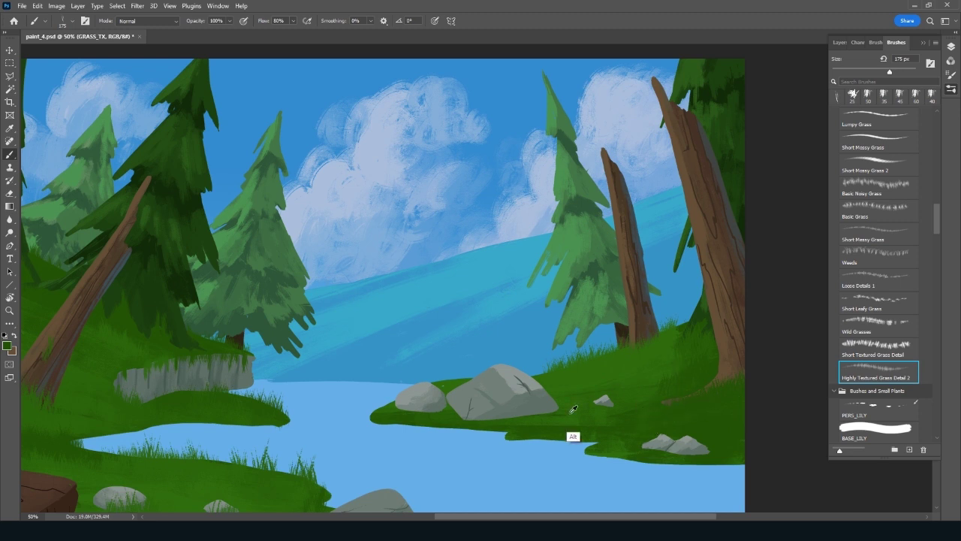
alt+click(541, 417)
drag(544, 413, 556, 403)
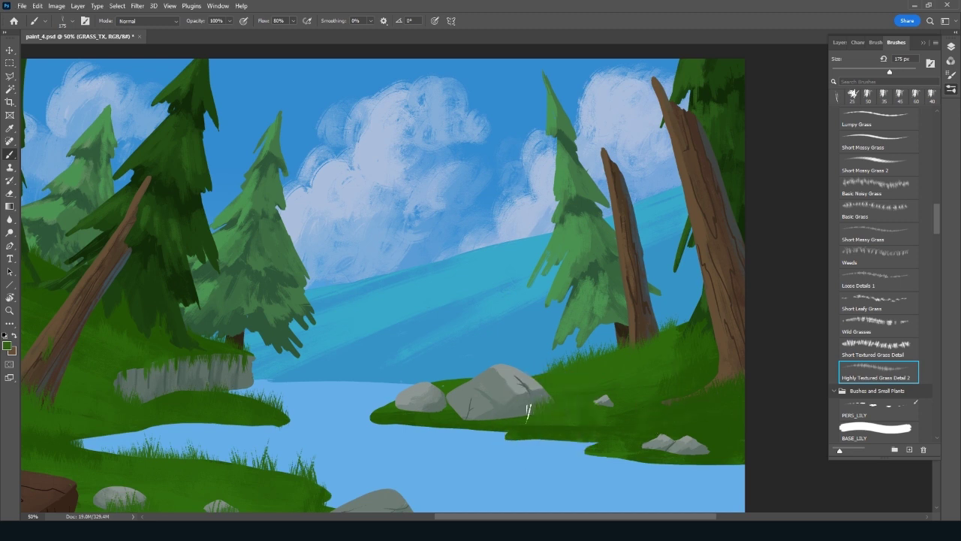
Sample greens and paint grass between the rocks, at the island's left tip and right rock's base
alt+click(449, 384)
mouse_move(452, 381)
mouse_down()
mouse_move(461, 377)
mouse_move(451, 377)
mouse_up()
alt+click(388, 412)
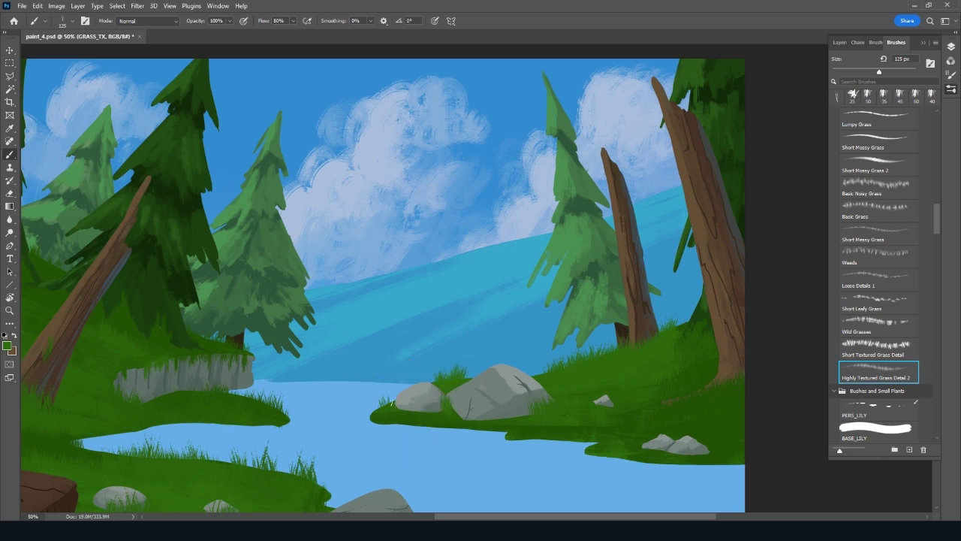
mouse_move(377, 414)
mouse_down()
mouse_move(389, 402)
mouse_move(534, 409)
mouse_up()
alt+click(389, 420)
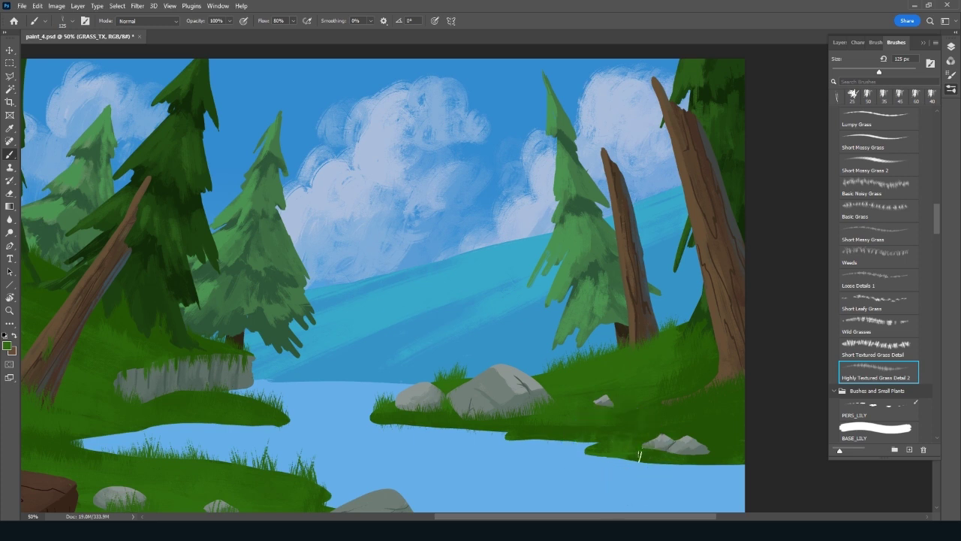
drag(671, 452, 732, 449)
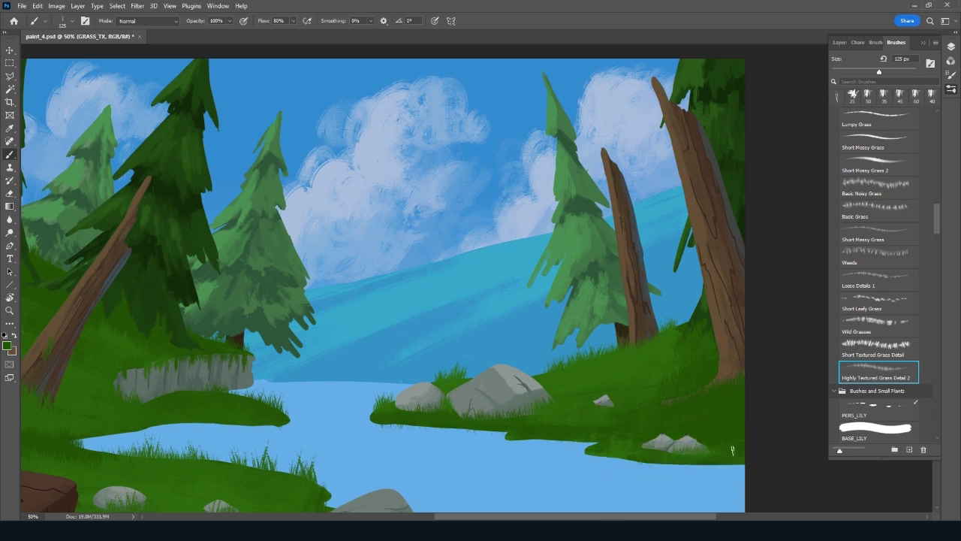
key(e)
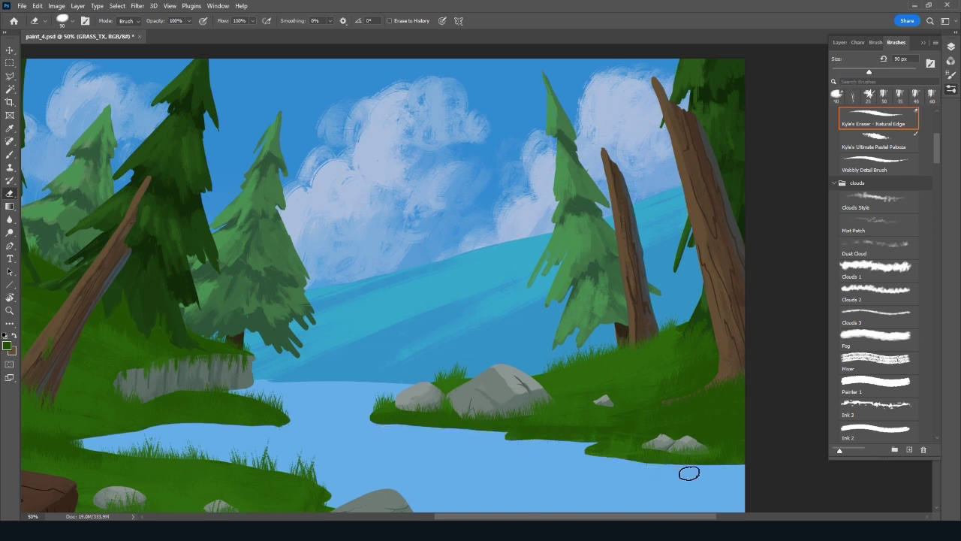
Save the painting and pick a smaller, angled grass brush
key(ctrl+s)
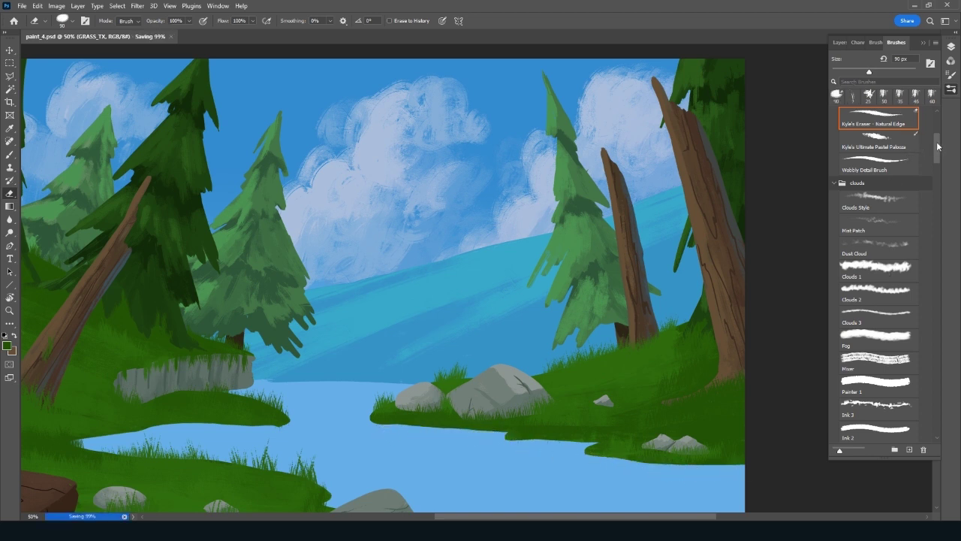
key(b)
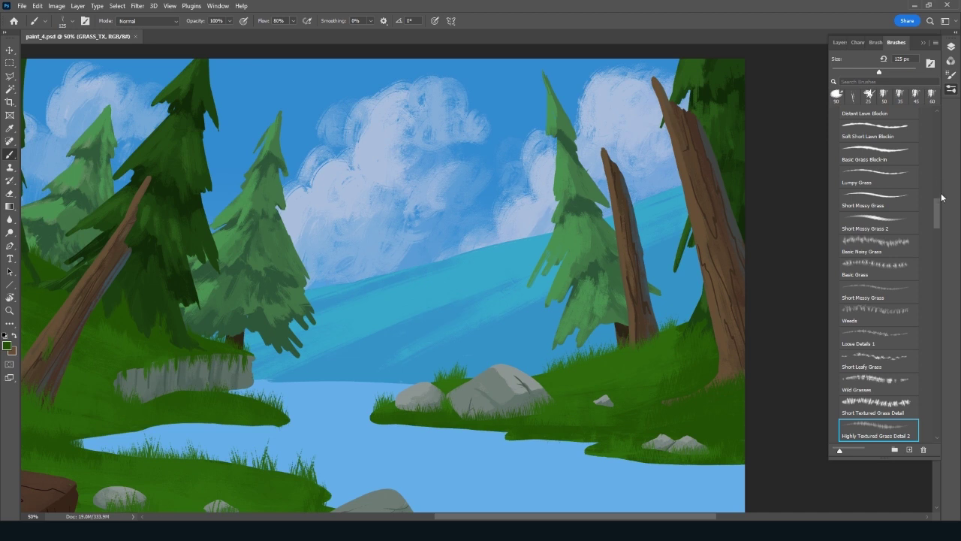
click(868, 96)
key(F7)
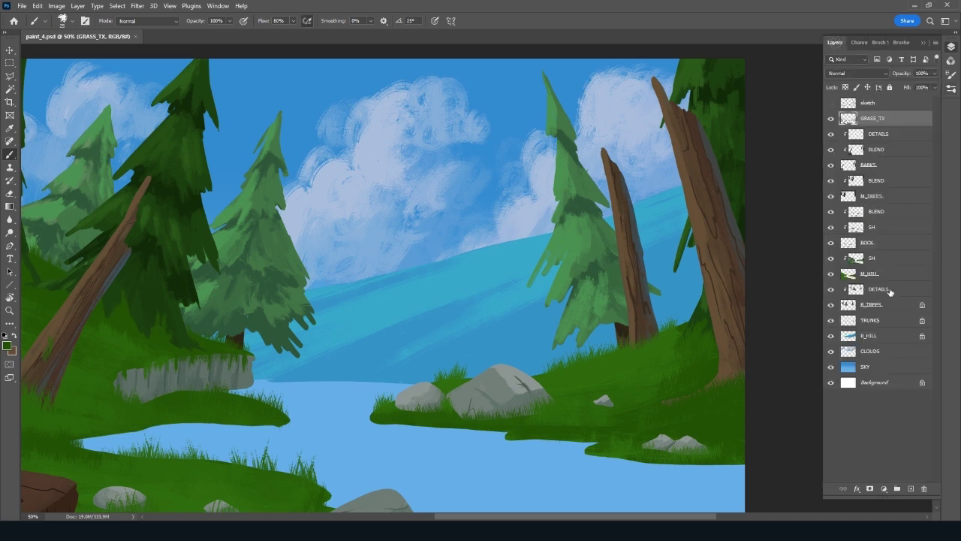
Add a new layer named RIVER and tilt the zoomed-out view about 30 degrees
click(911, 488)
double_click(872, 137)
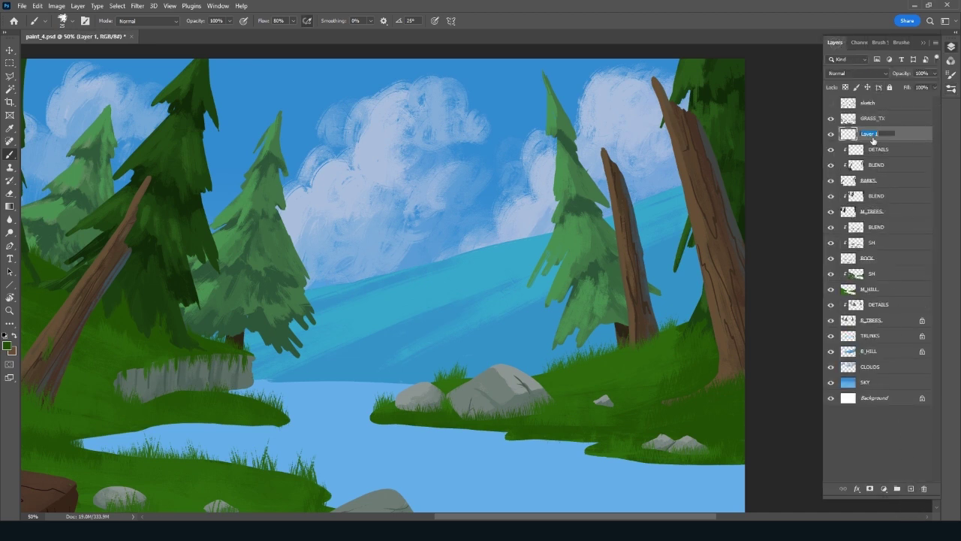
text(RIVER)
key(Return)
key(ctrl+minus)
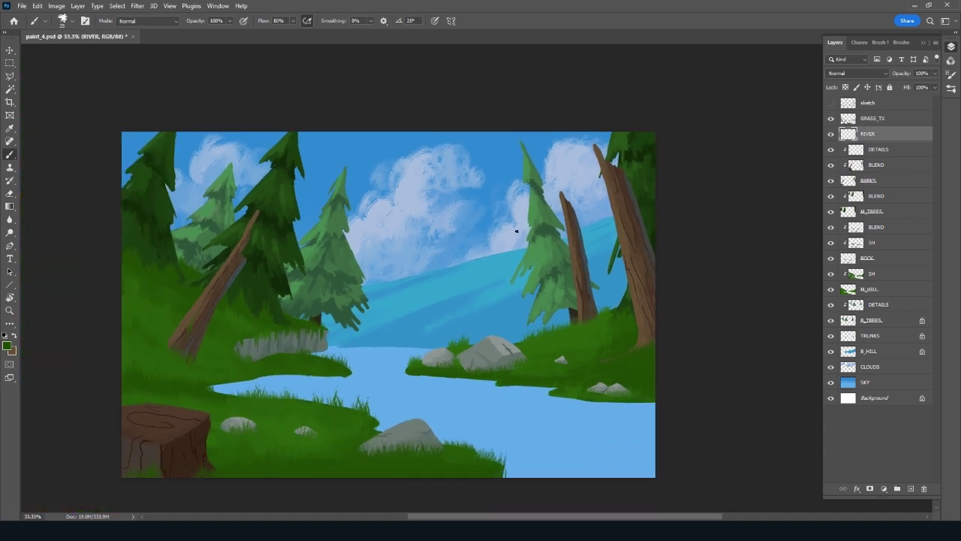
key(r)
drag(421, 498, 525, 484)
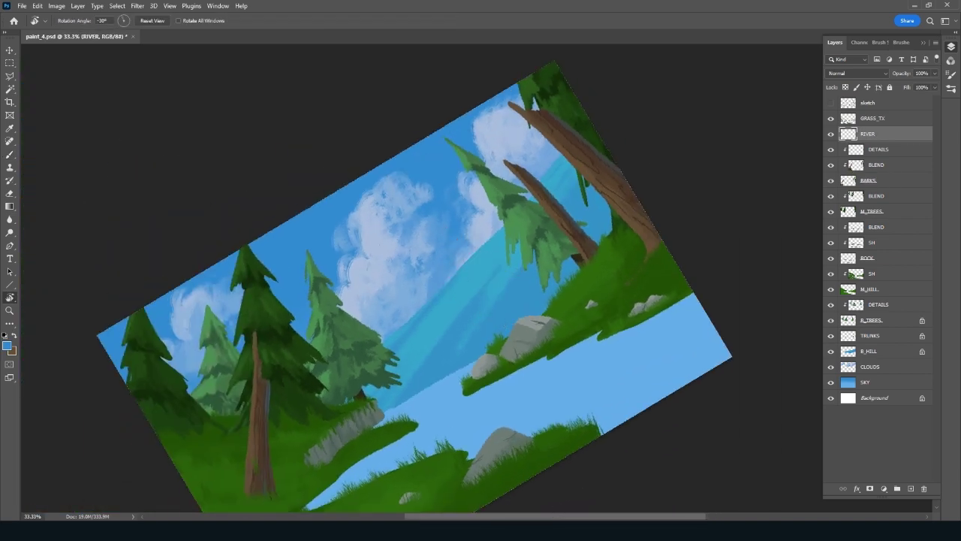
key(b)
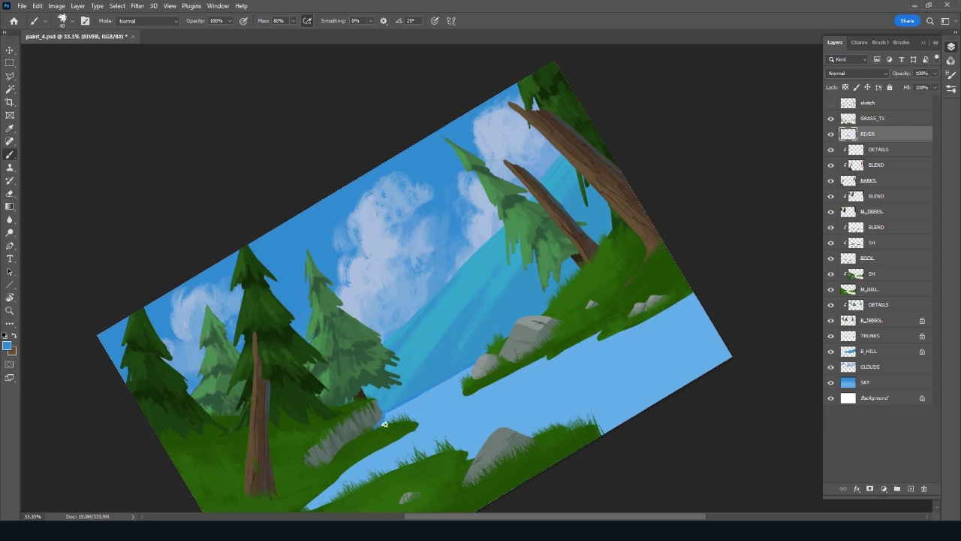
Darken the river along the grass edge and move the RIVER layer below M_HILL
drag(401, 440, 311, 503)
drag(481, 454, 508, 401)
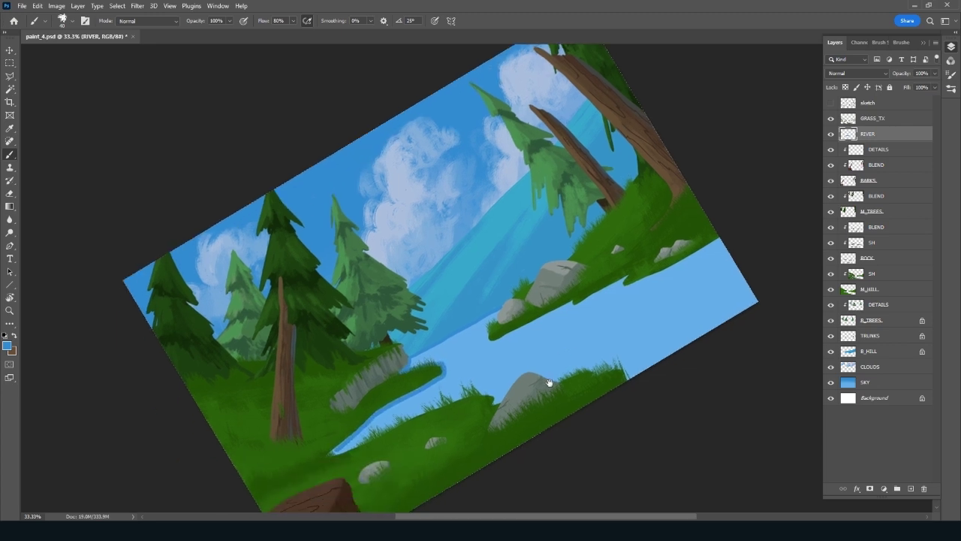
drag(904, 181, 904, 196)
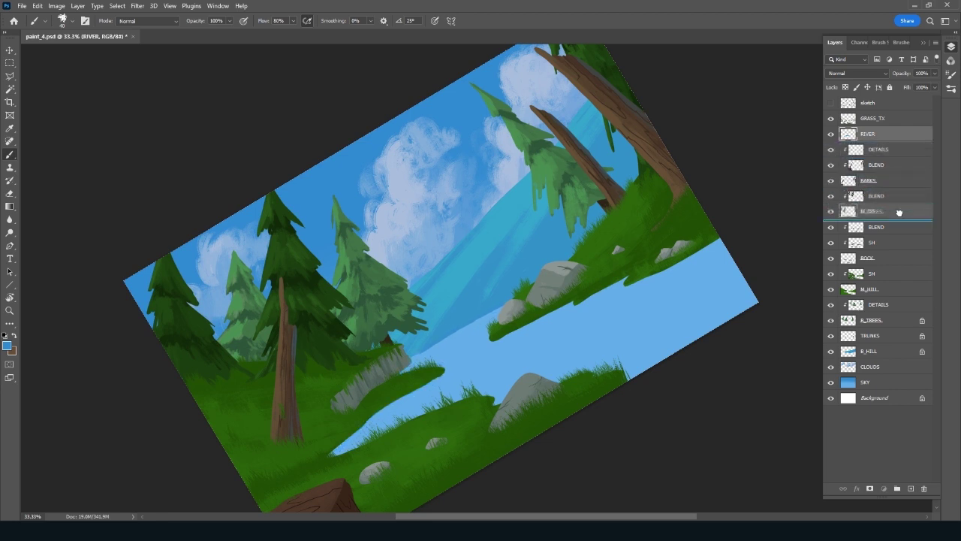
drag(891, 258, 891, 259)
drag(888, 295, 818, 289)
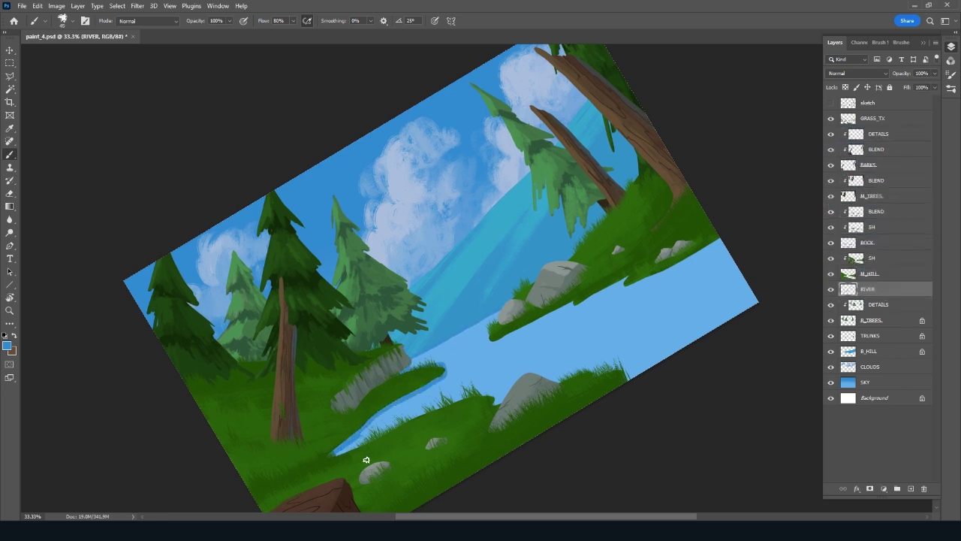
Touch up the lower bank, cover the light river strip in darker blue with a smaller brush, and level the canvas
mouse_move(336, 451)
mouse_down()
mouse_move(462, 396)
mouse_move(702, 332)
mouse_move(761, 260)
mouse_move(579, 333)
mouse_move(646, 278)
mouse_move(616, 285)
mouse_move(530, 329)
mouse_move(504, 390)
mouse_move(568, 350)
mouse_move(502, 348)
mouse_move(515, 338)
mouse_up()
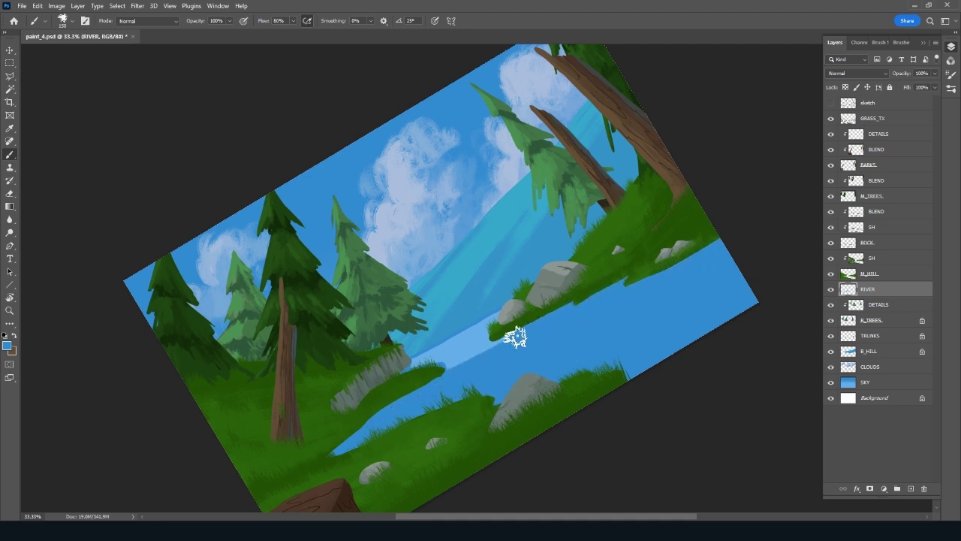
key(bracketleft)
key(bracketleft)
key(bracketleft)
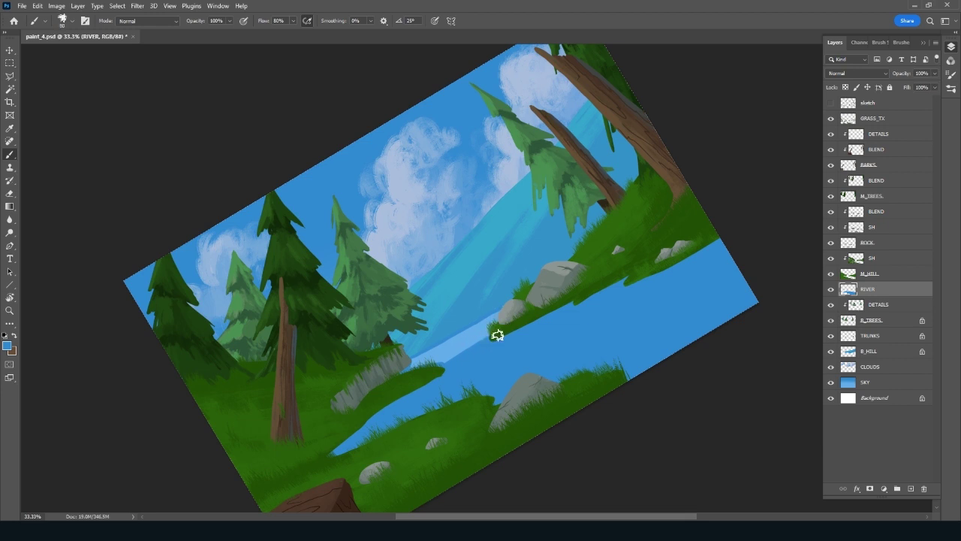
key(bracketleft)
mouse_move(427, 373)
mouse_down()
mouse_move(491, 347)
mouse_move(426, 359)
mouse_move(489, 322)
mouse_move(476, 326)
mouse_up()
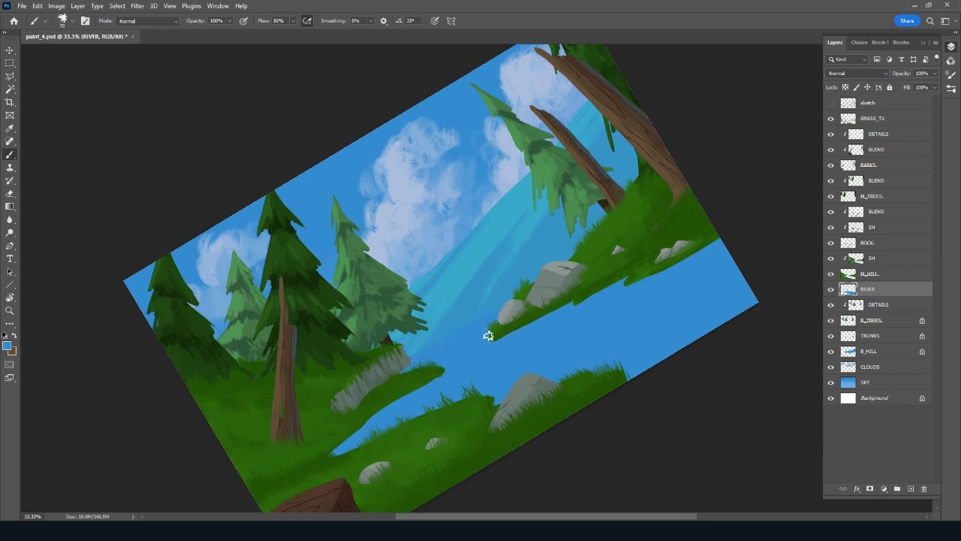
mouse_move(704, 259)
mouse_down()
mouse_move(766, 268)
mouse_move(783, 339)
mouse_move(712, 365)
mouse_up()
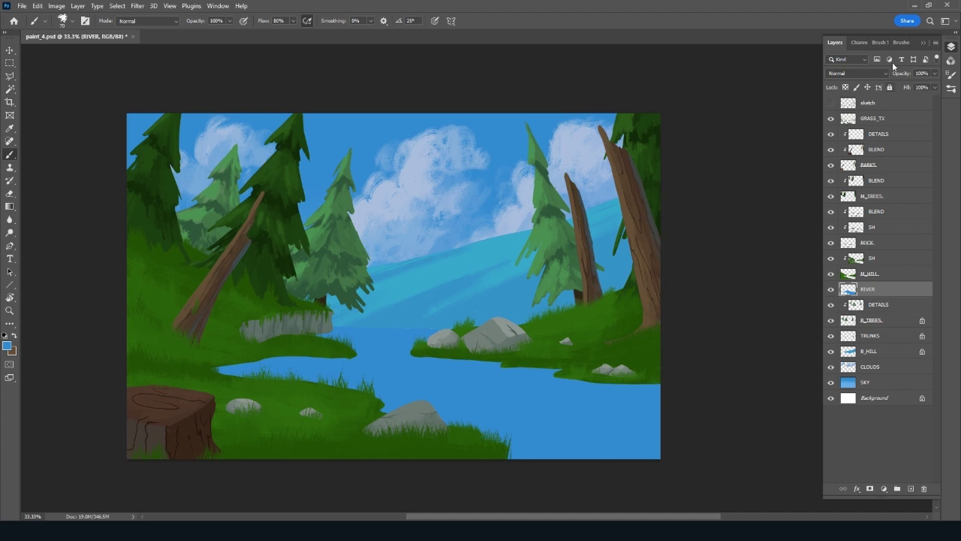
Switch to a different brush preset, zoom out and tilt the canvas view for painting
click(900, 42)
click(931, 94)
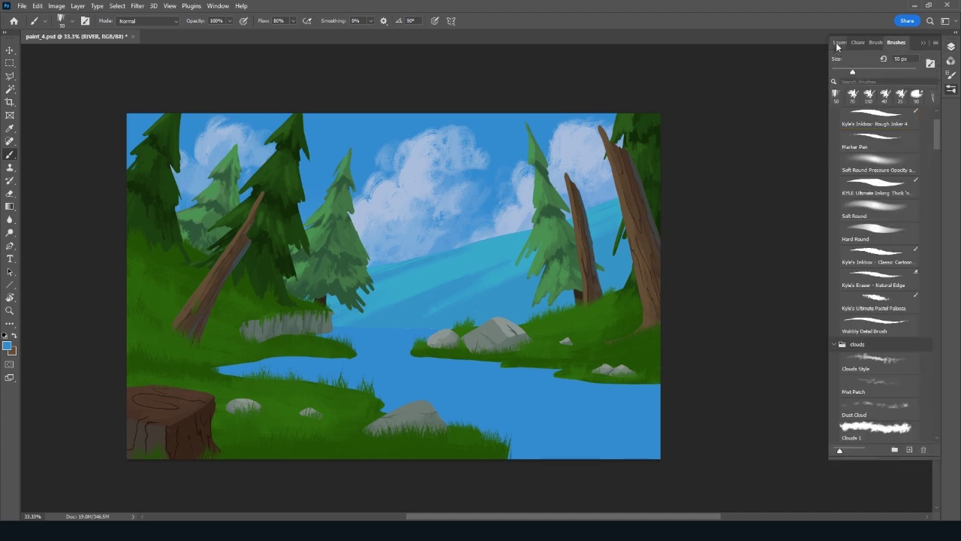
click(835, 42)
key(ctrl+minus)
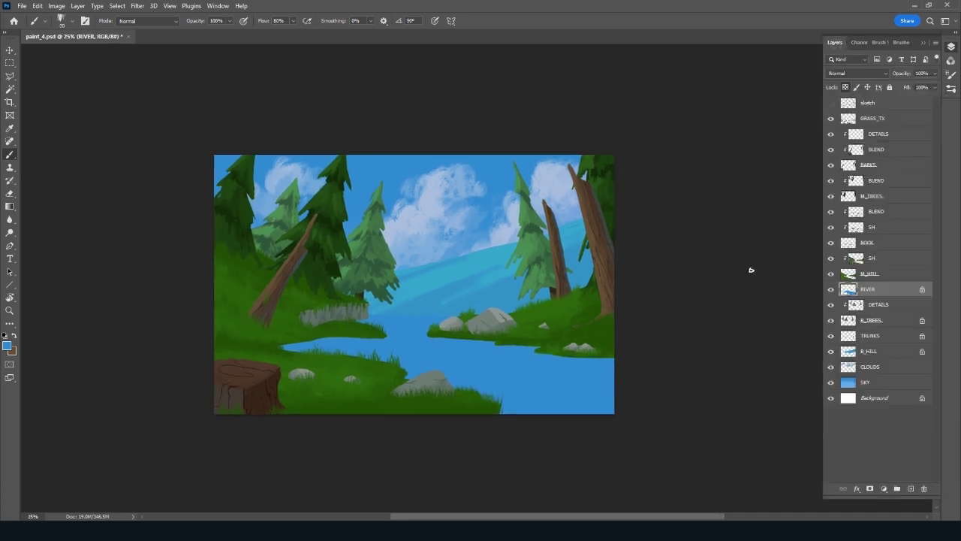
key(r)
mouse_move(751, 269)
mouse_down()
mouse_move(640, 452)
mouse_move(624, 371)
mouse_up()
key(b)
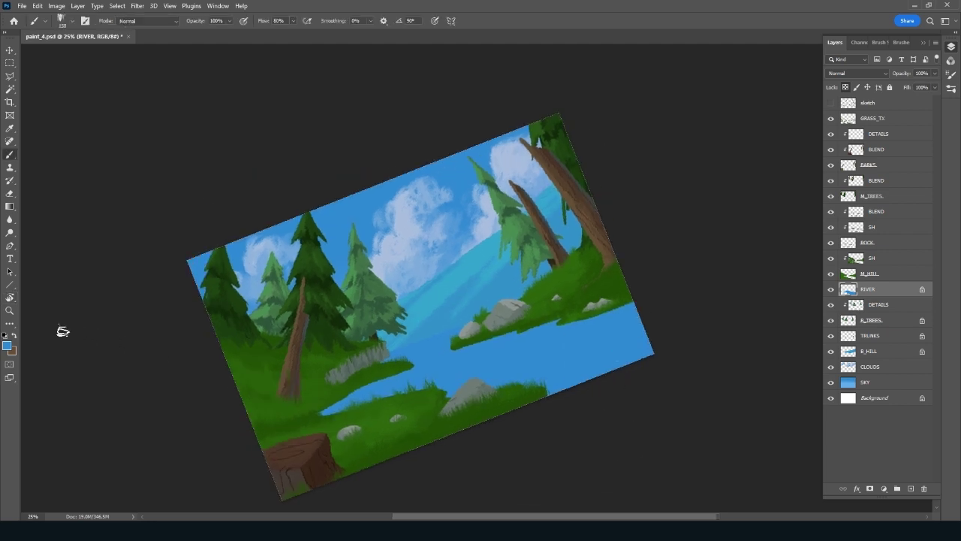
Set a teal foreground and paint teal streaks along the river and right of the rocks
click(6, 345)
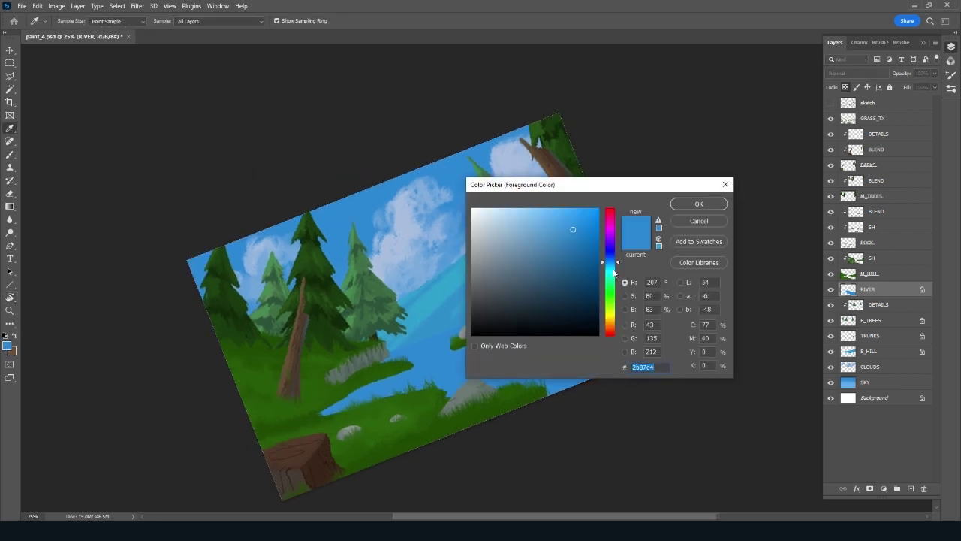
click(613, 275)
click(707, 209)
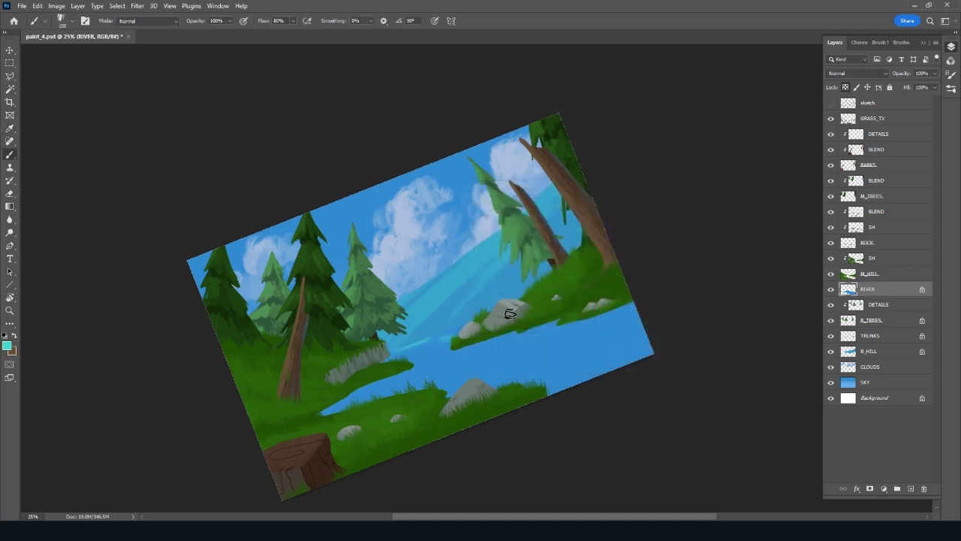
mouse_move(379, 351)
mouse_down()
mouse_move(480, 324)
mouse_move(436, 342)
mouse_move(453, 346)
mouse_up()
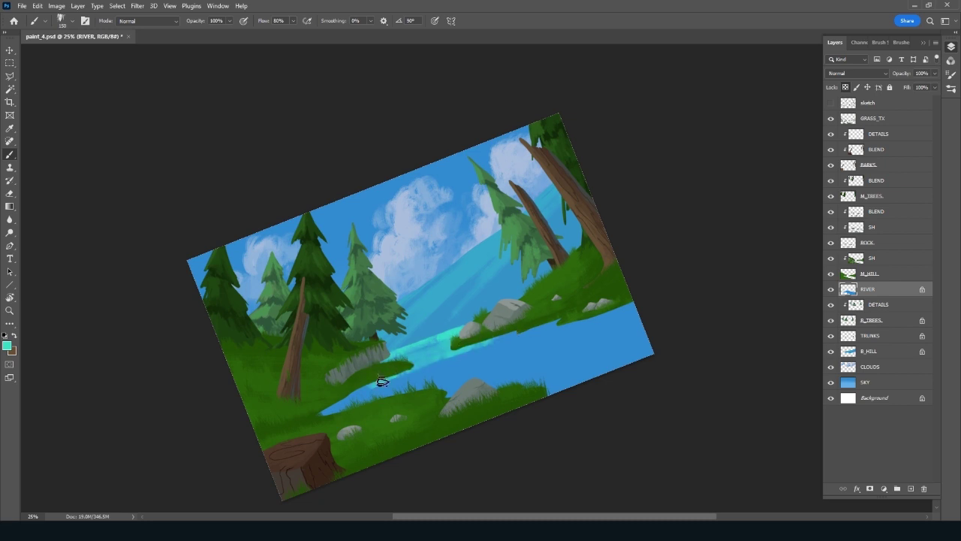
drag(350, 401, 526, 338)
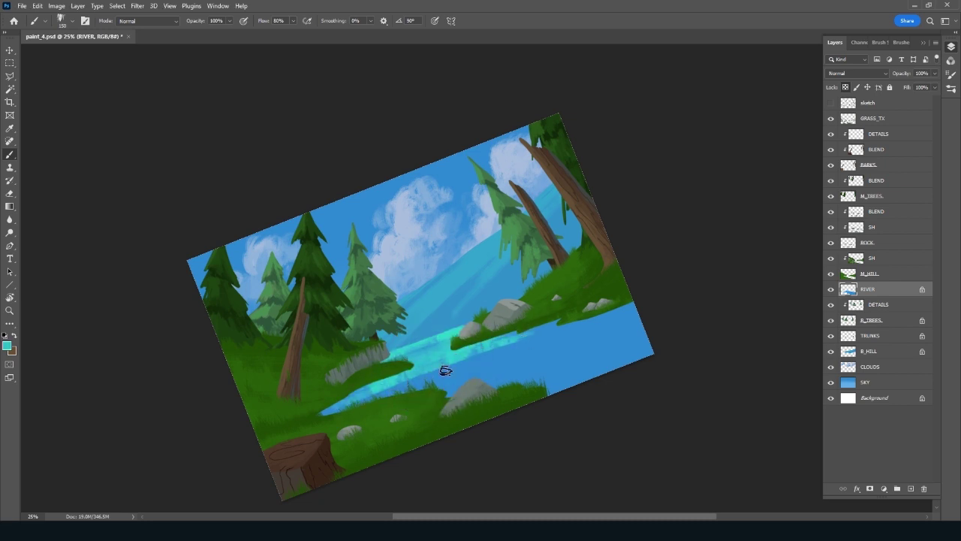
mouse_move(467, 357)
mouse_down()
mouse_move(525, 328)
mouse_move(476, 369)
mouse_move(551, 326)
mouse_move(476, 368)
mouse_move(549, 335)
mouse_move(518, 356)
mouse_move(481, 369)
mouse_move(564, 333)
mouse_move(478, 378)
mouse_move(631, 317)
mouse_move(495, 380)
mouse_move(616, 332)
mouse_up()
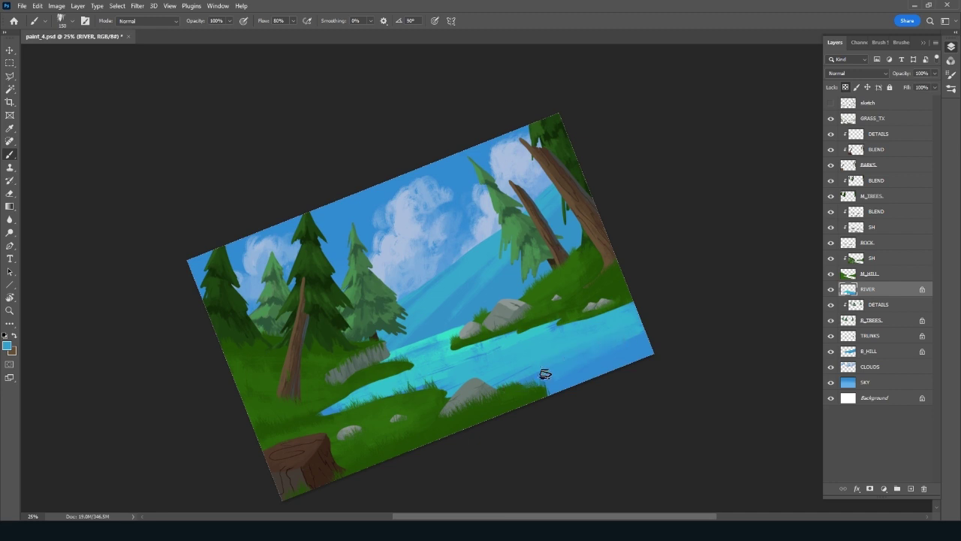
Brush lighter teal across the river while adjusting the brush size
alt+click(448, 359)
mouse_move(416, 348)
mouse_down()
mouse_move(450, 332)
mouse_move(397, 382)
mouse_move(334, 411)
mouse_up()
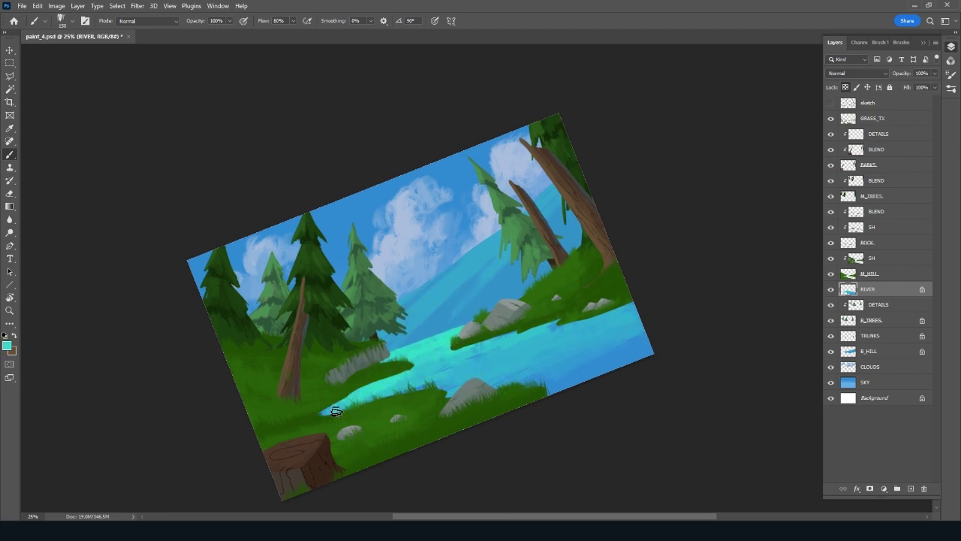
mouse_move(420, 371)
mouse_down()
mouse_move(477, 347)
mouse_move(421, 386)
mouse_up()
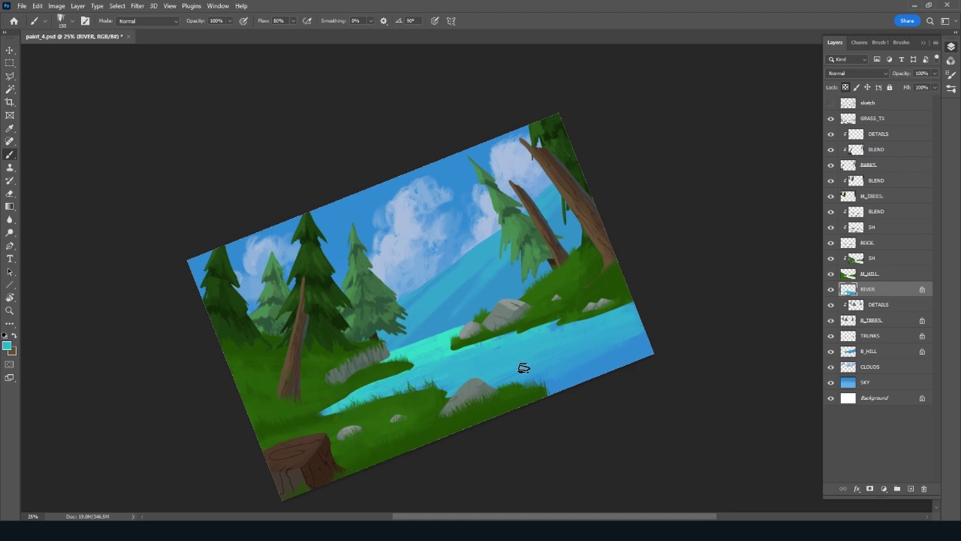
key(bracketright)
key(bracketright)
key(bracketright)
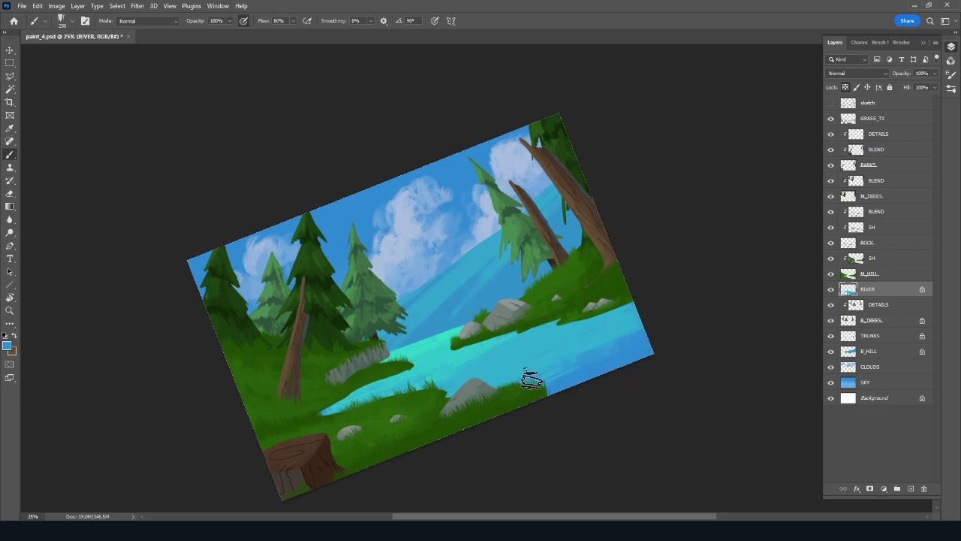
key(bracketleft)
key(bracketleft)
key(bracketleft)
key(bracketleft)
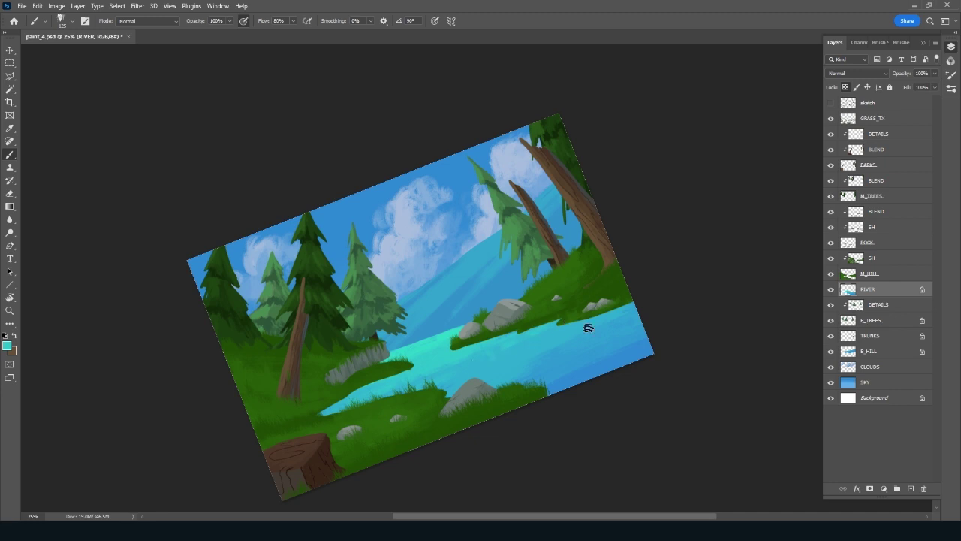
Alt-sample mid blues from the river to blend the water
key(alt)
alt+click(570, 333)
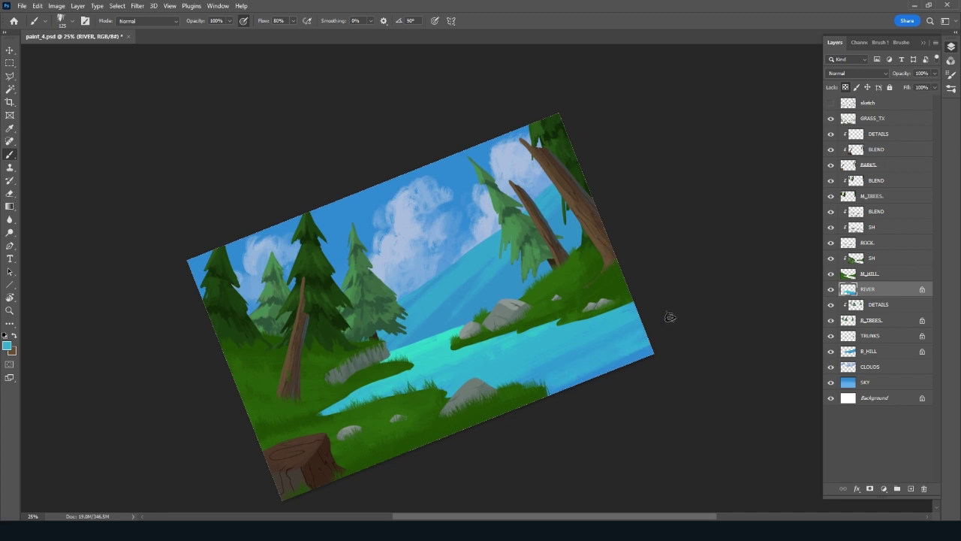
key(alt)
alt+click(508, 344)
alt+click(444, 375)
key(alt)
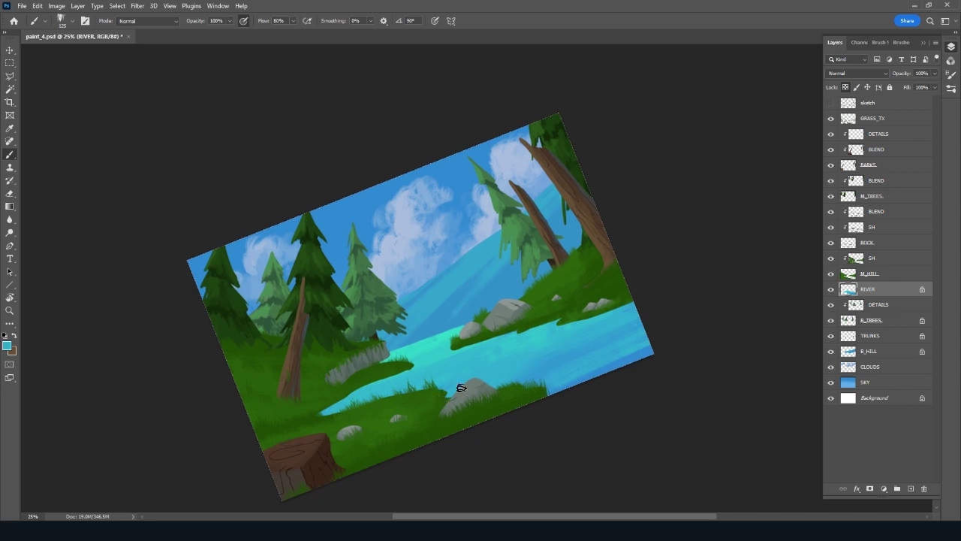
Add a new layer named REF, clipped to the RIVER layer
click(910, 488)
alt+click(875, 295)
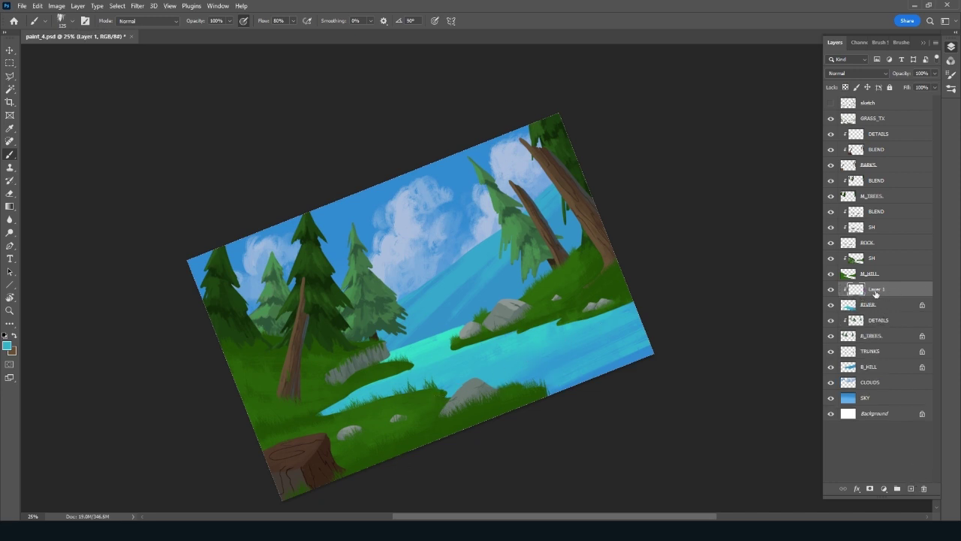
double_click(875, 289)
text(REF)
key(Return)
Sample a bank green, tilt the view, and set REF opacity to 30%
alt+click(390, 396)
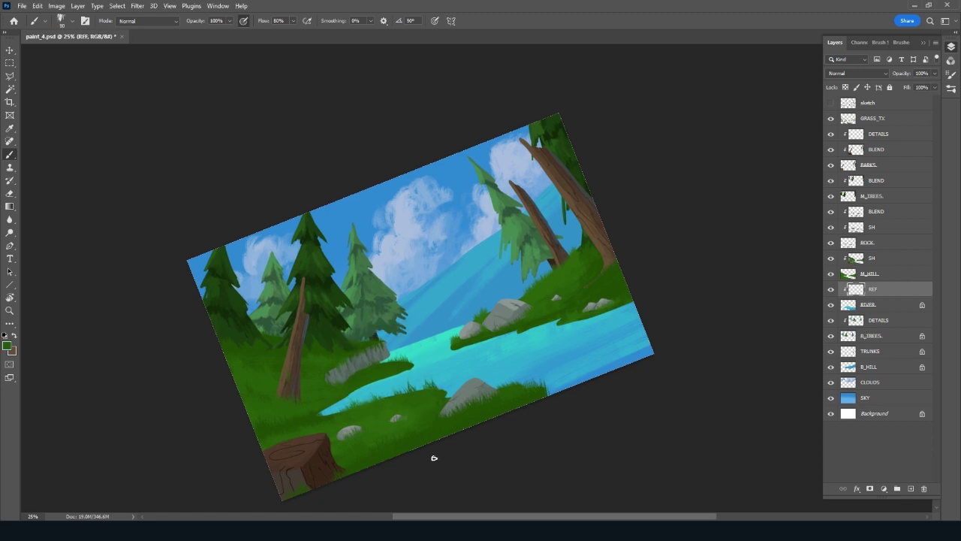
key(r)
mouse_move(436, 455)
mouse_down()
mouse_move(521, 455)
mouse_move(495, 429)
mouse_up()
key(b)
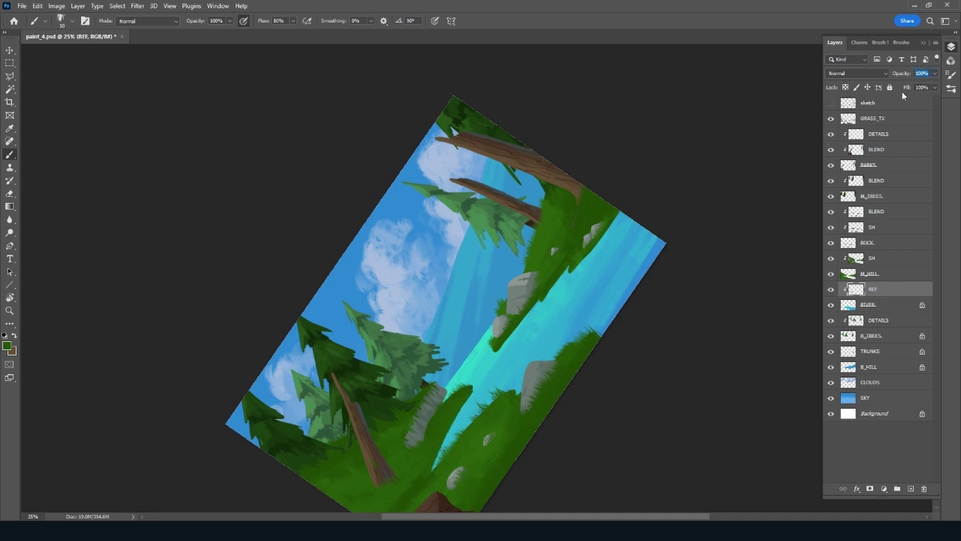
text(30)
key(Return)
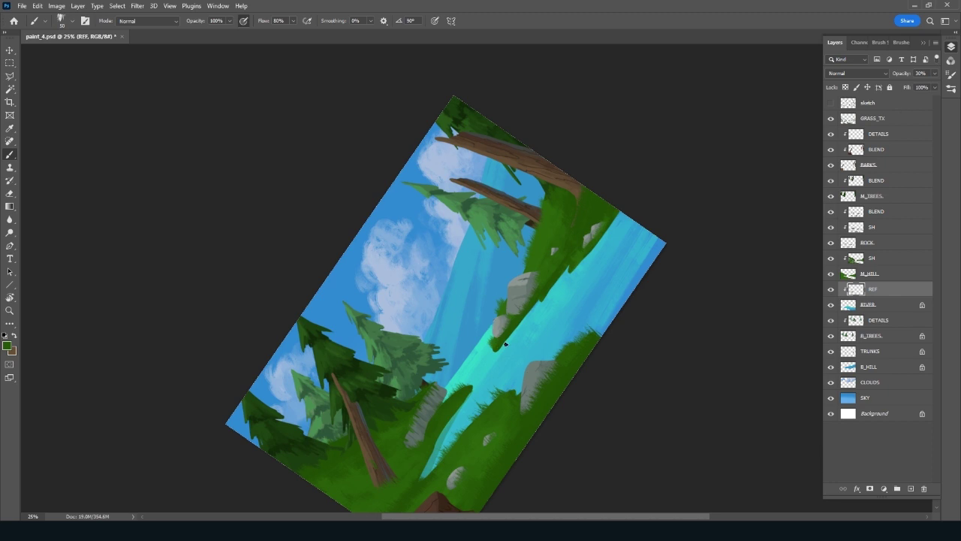
Sample lighter and darker grass greens for the bank reflections, leveling the canvas
alt+click(444, 395)
alt+click(496, 350)
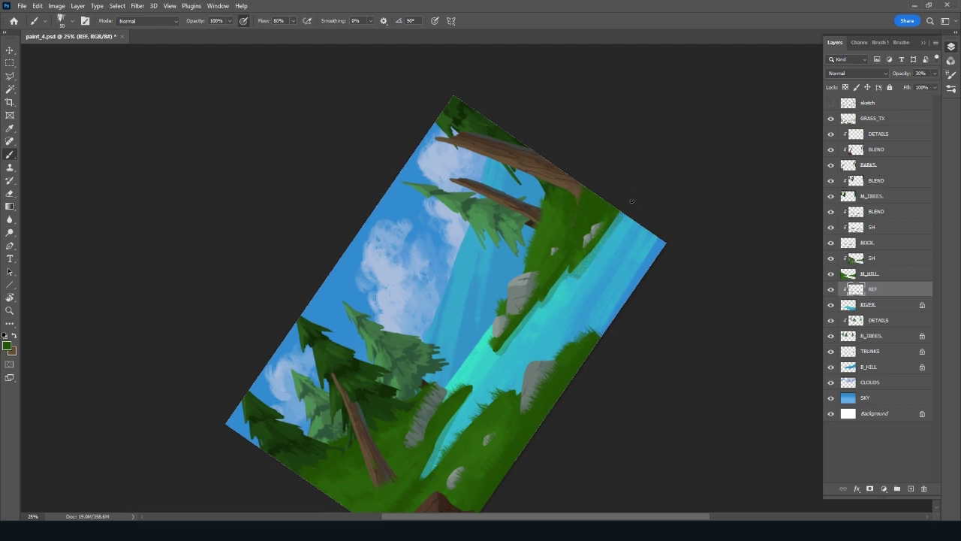
key(Escape)
alt+click(489, 339)
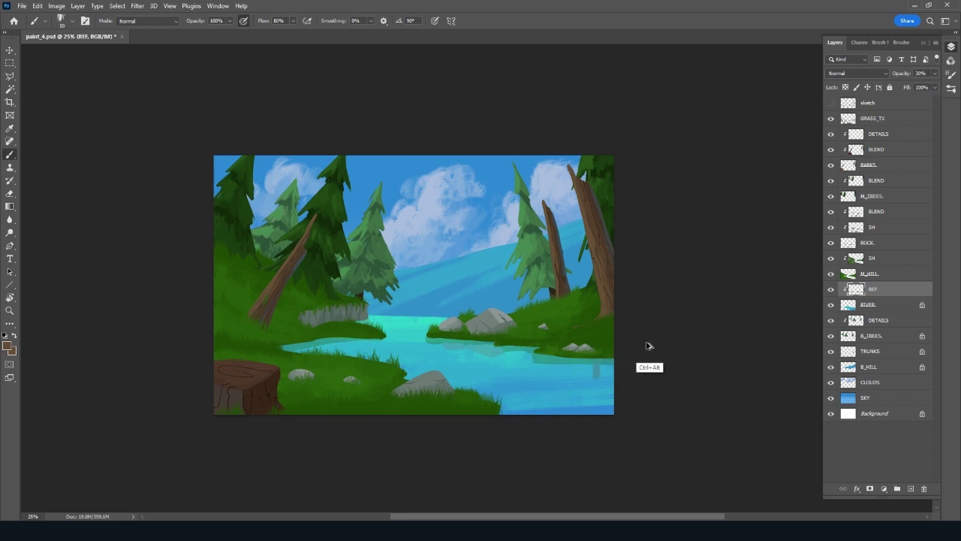
Save, add a new WATER_BREAK layer, and tilt the canvas about 30 degrees
key(ctrl+s)
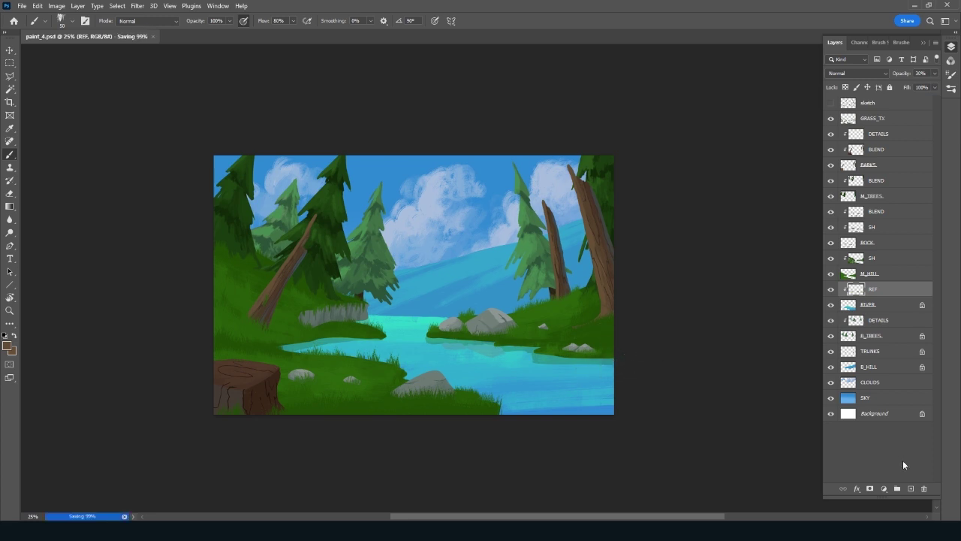
click(910, 488)
text(WATER BREAK)
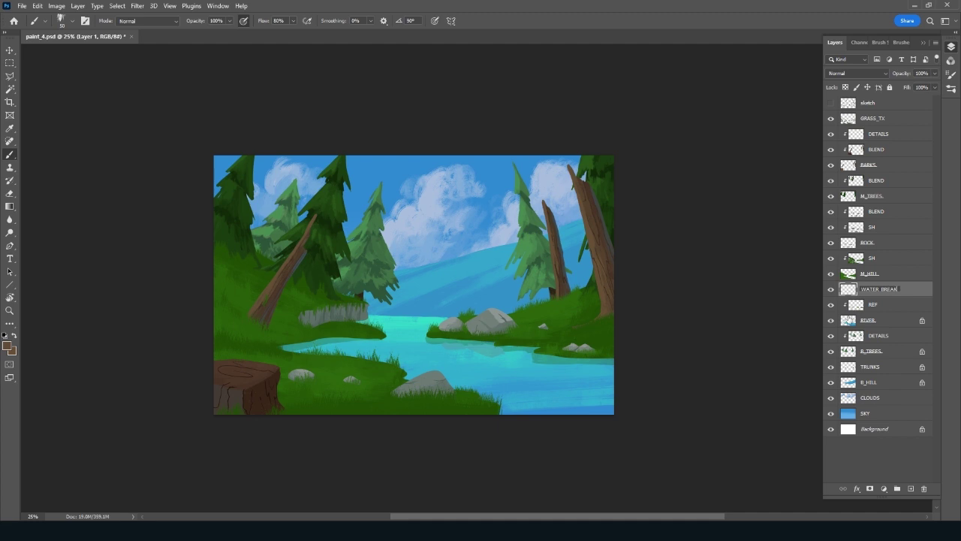
key(Return)
key(r)
drag(518, 461, 575, 439)
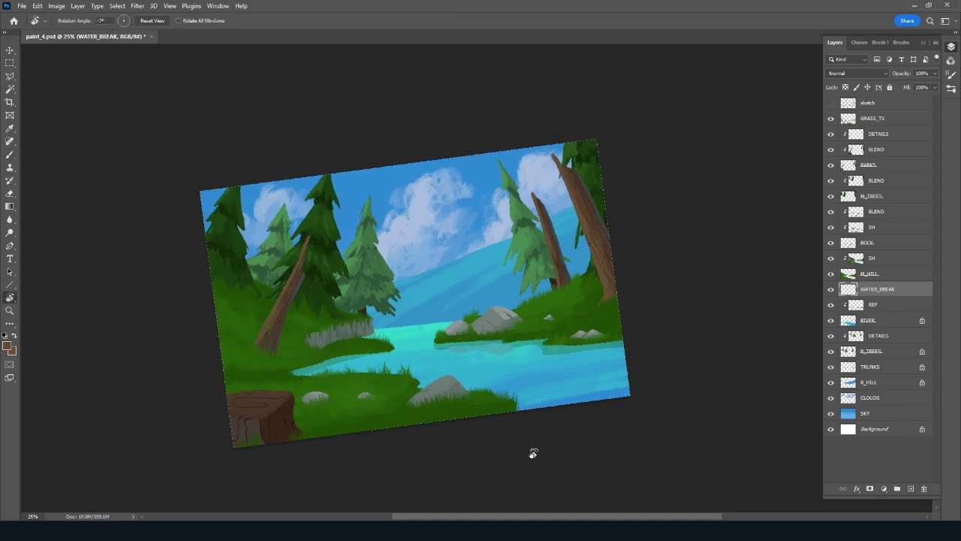
alt+click(405, 228)
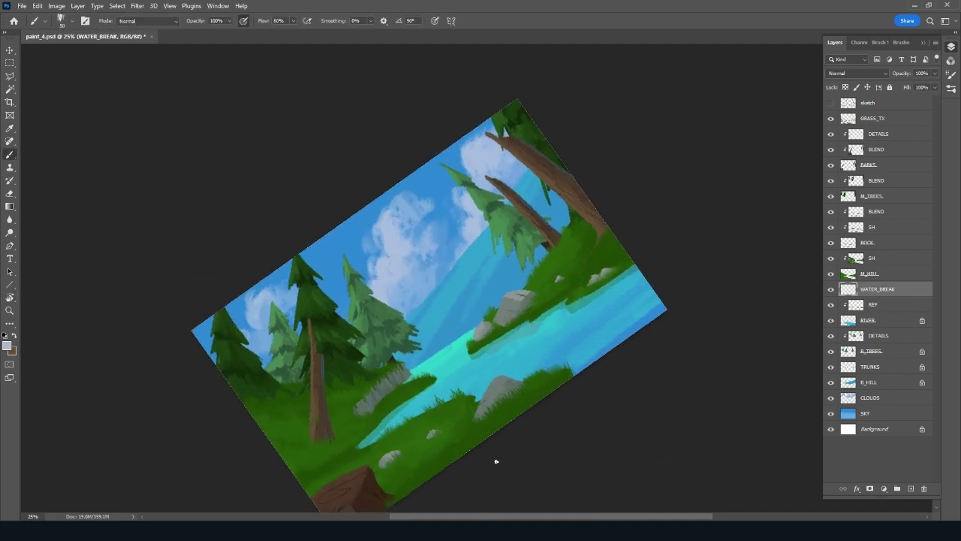
key(r)
drag(496, 457, 531, 463)
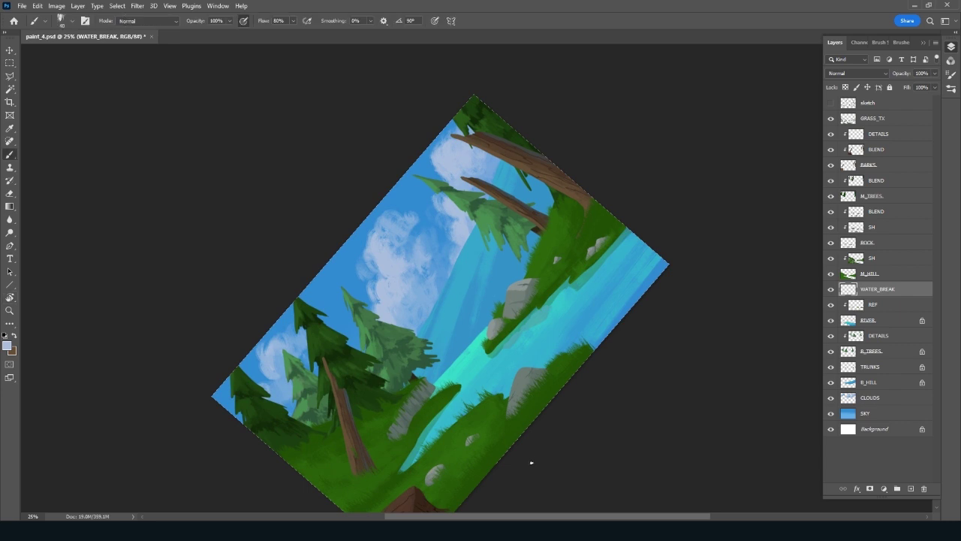
Clip WATER_BREAK to REF, choose the Rough Inker brush, and pick pale blue-white #dae7fa
alt+click(878, 282)
click(901, 42)
scroll(905, 152, up, 2)
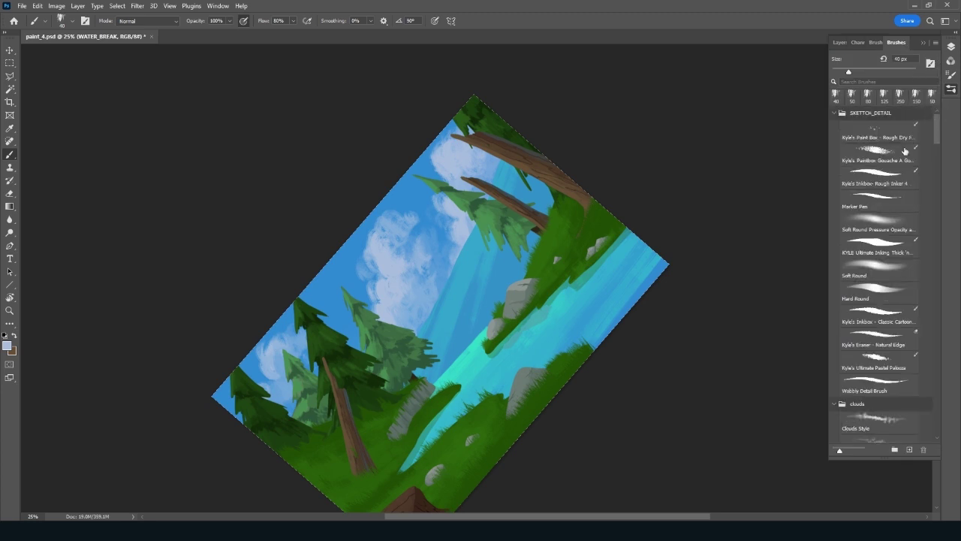
click(896, 182)
click(845, 43)
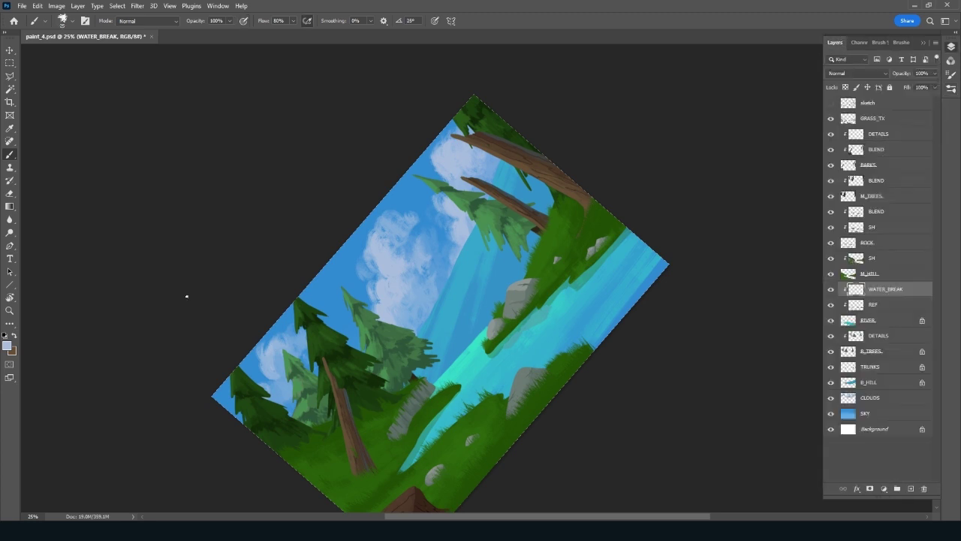
click(7, 347)
drag(489, 204, 488, 210)
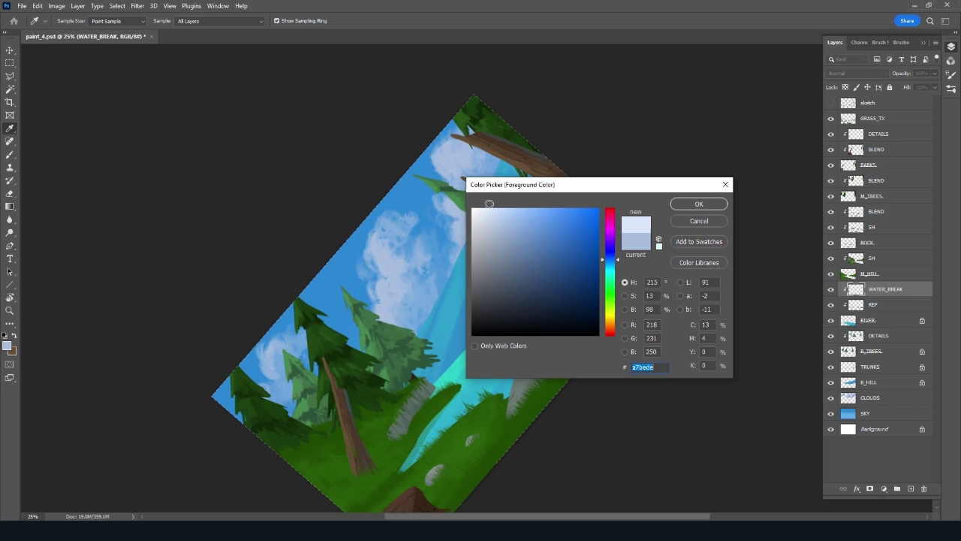
Paint pale blue-white water-break streaks along the shoreline and across the river
click(699, 207)
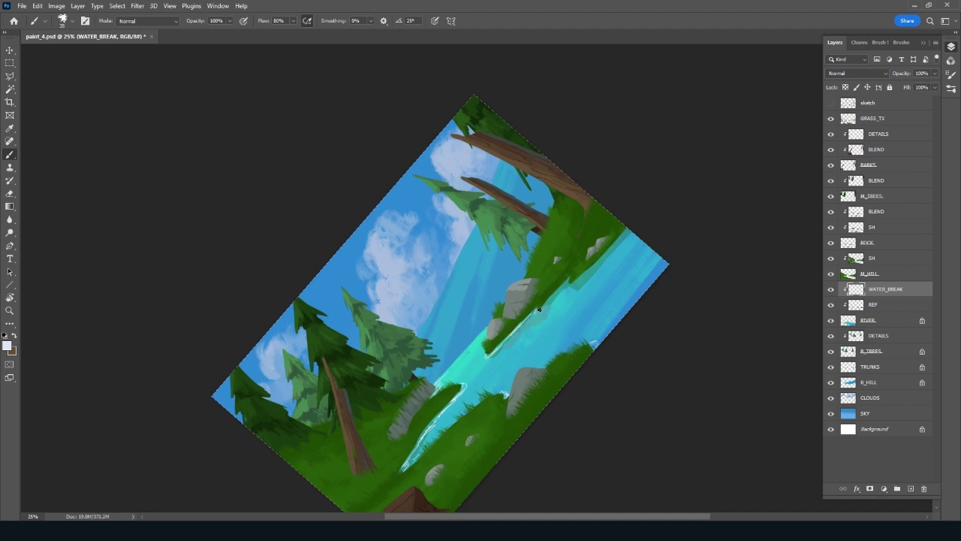
drag(588, 271, 624, 238)
drag(497, 366, 558, 321)
drag(486, 384, 605, 310)
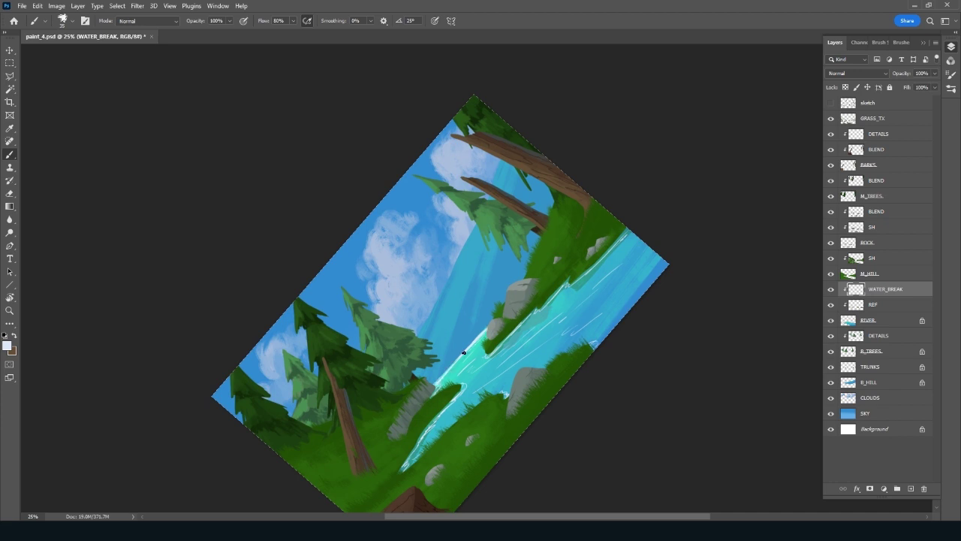
Lower WATER_BREAK opacity to 39%, level the view, and save paint_4.psd
drag(905, 75, 900, 77)
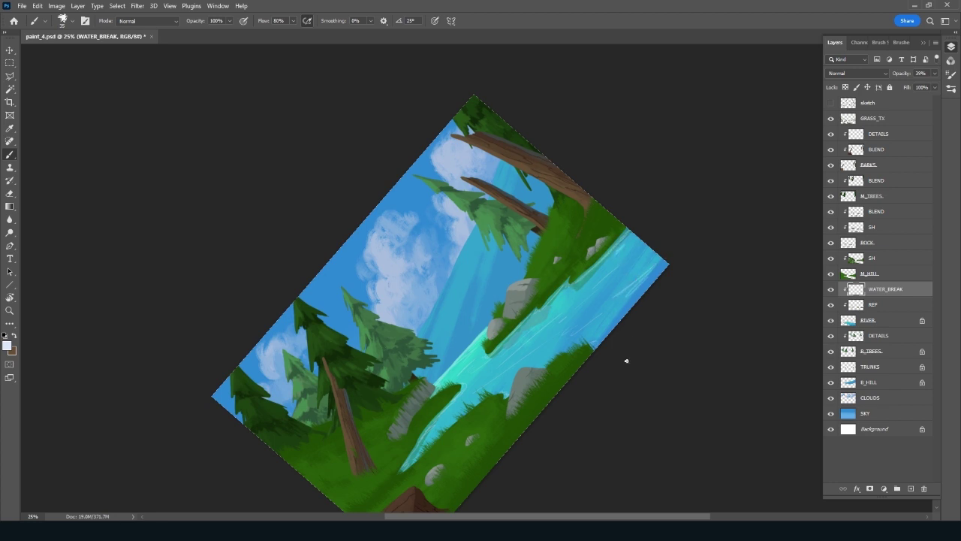
key(Escape)
key(ctrl+s)
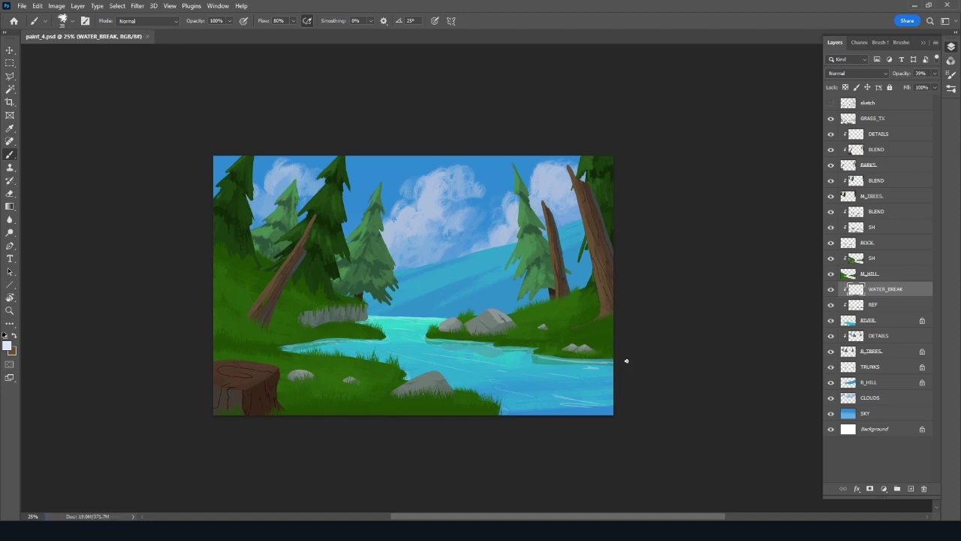
Add a new layer above WATER_BREAK named LILYPADS
click(912, 487)
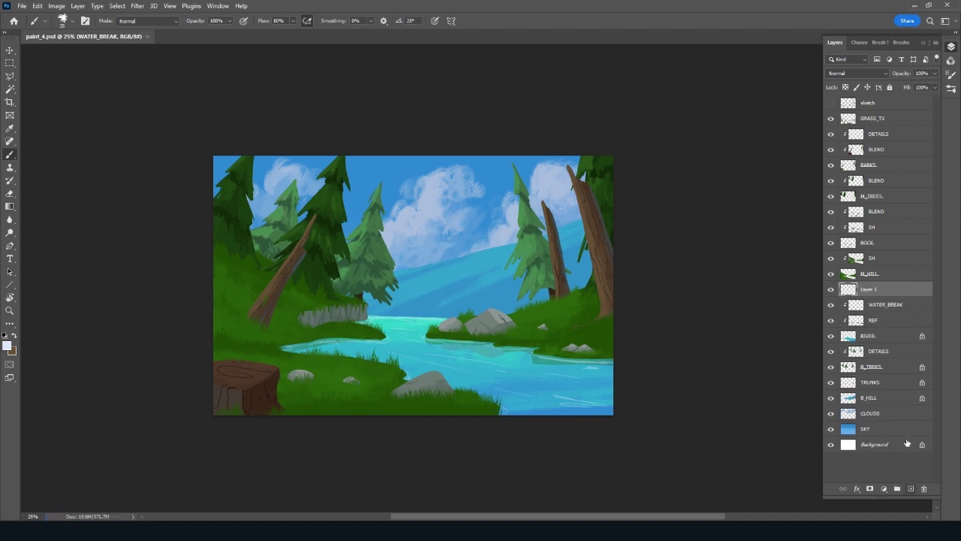
double_click(879, 289)
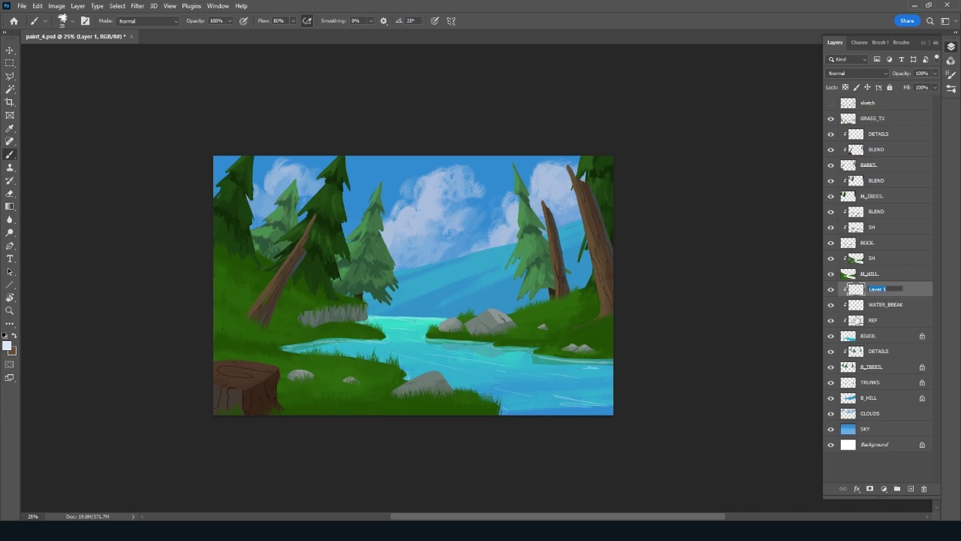
text(Li)
key(Return)
Load the PERS_LILY brush and enlarge it to 175 px
click(899, 42)
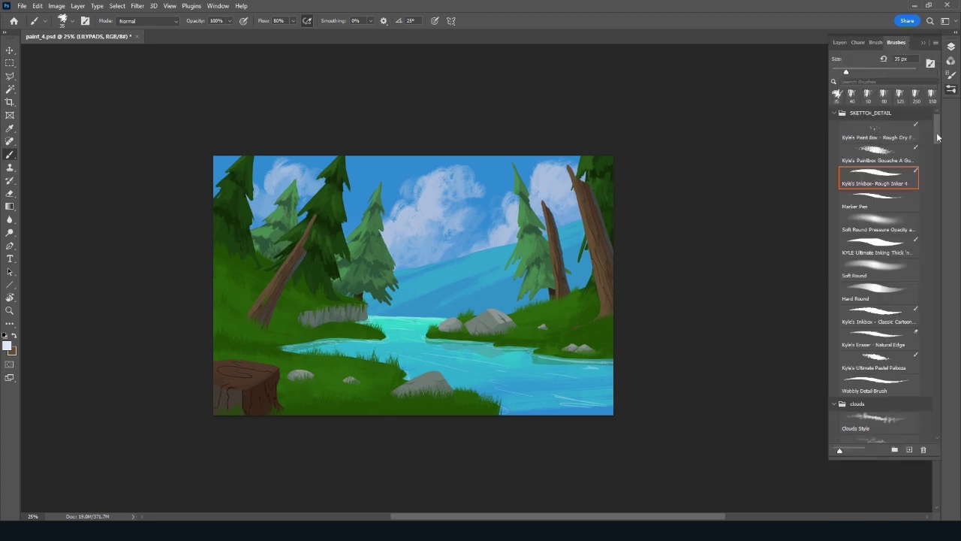
drag(937, 137, 937, 193)
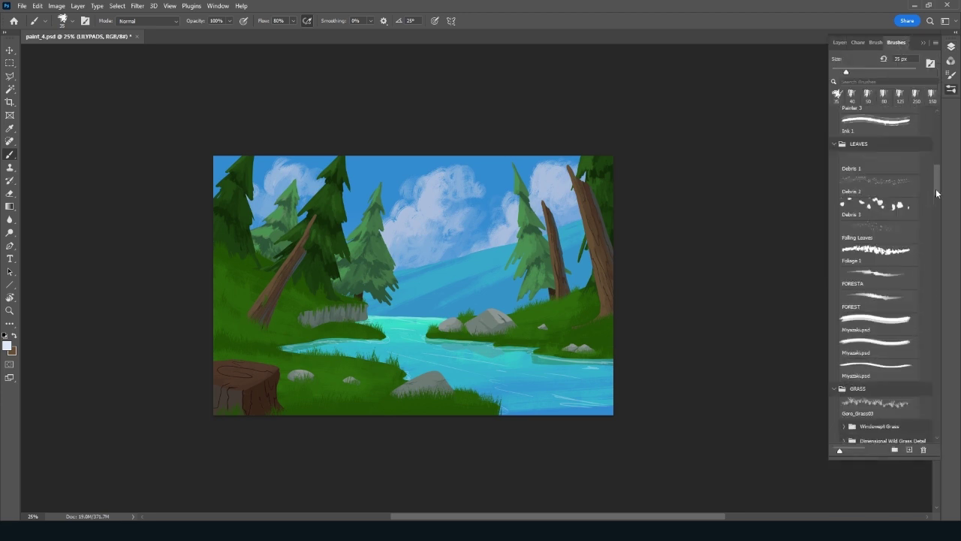
scroll(899, 282, down, 3)
scroll(899, 282, down, 3)
scroll(899, 282, down, 3)
scroll(899, 282, down, 3)
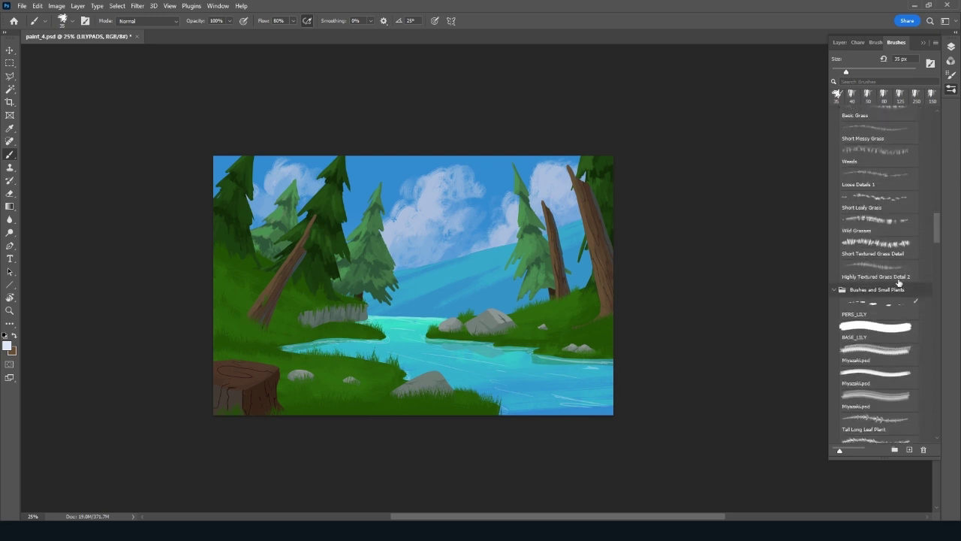
click(888, 315)
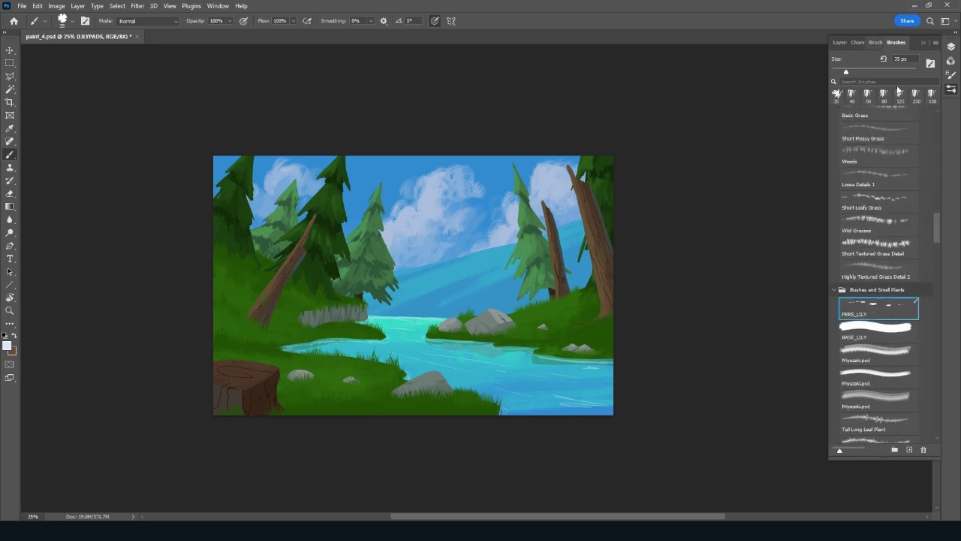
key(F5)
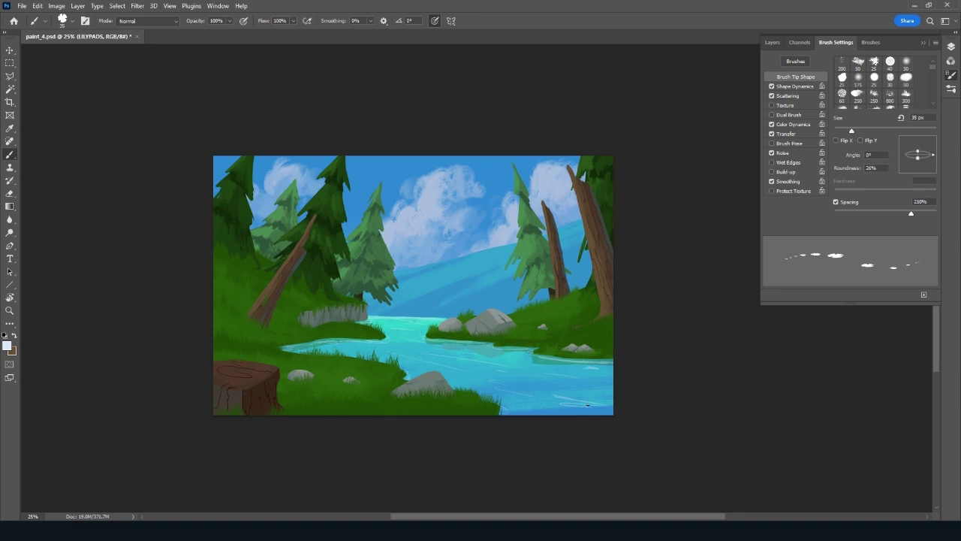
key(bracketright)
key(bracketright)
key(bracketright)
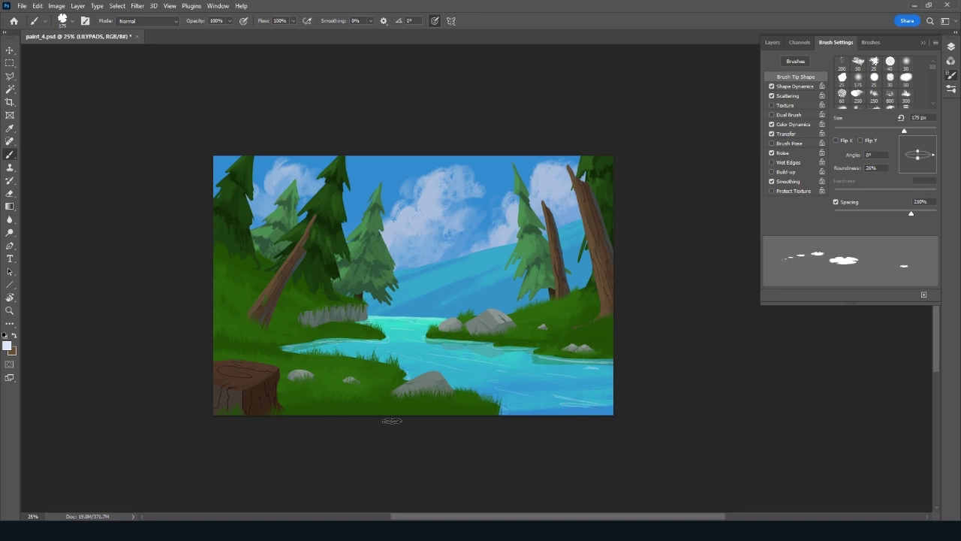
Set the foreground to a deep saturated green sampled from the bank grass
click(9, 347)
click(611, 296)
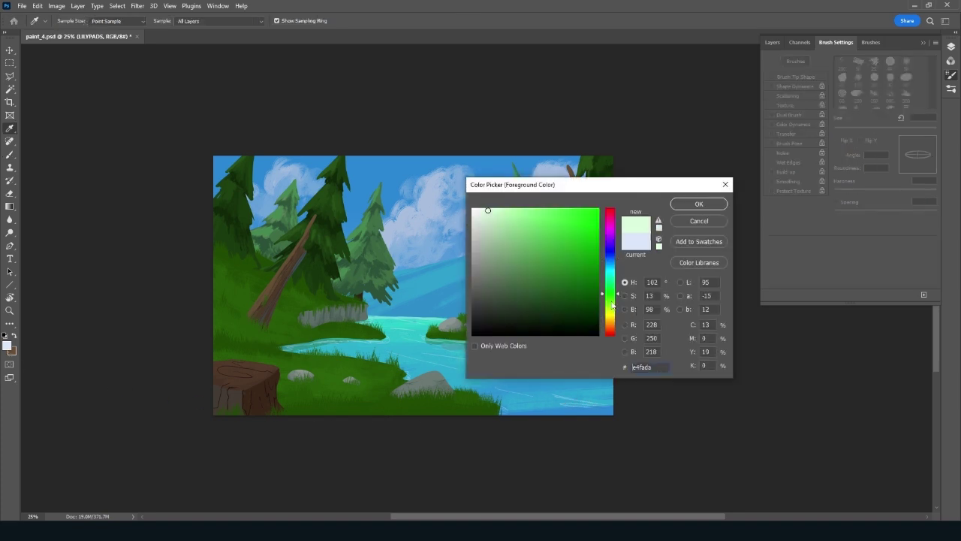
click(587, 235)
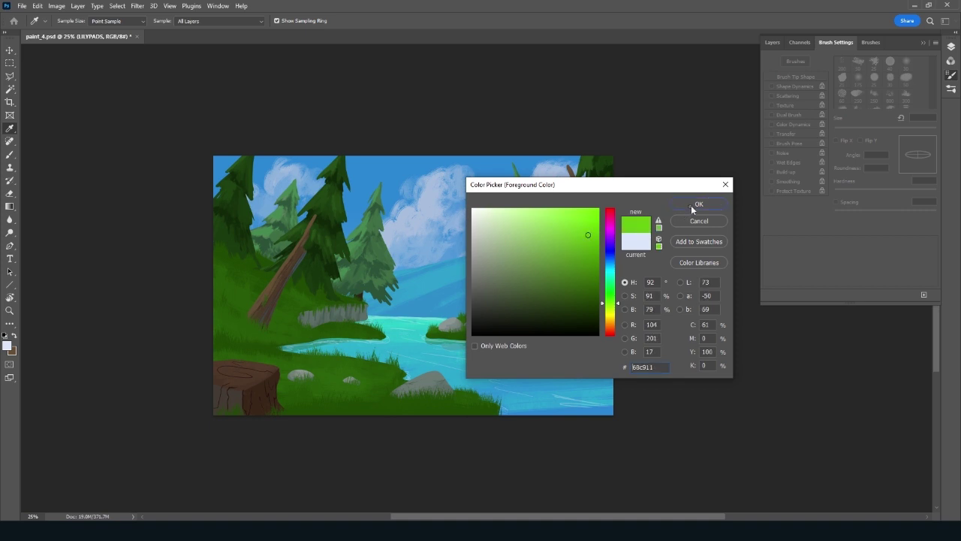
click(691, 209)
click(15, 335)
click(7, 346)
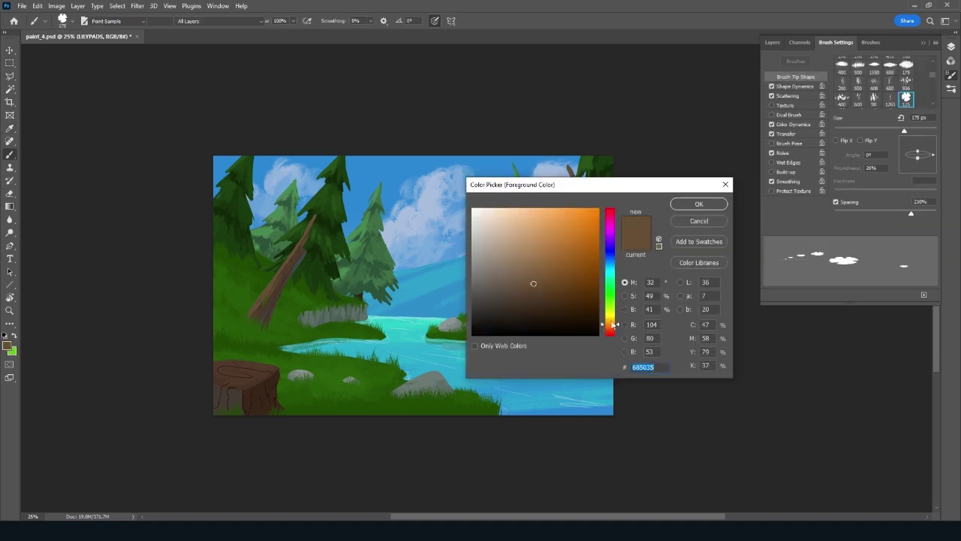
click(443, 404)
drag(585, 307, 589, 265)
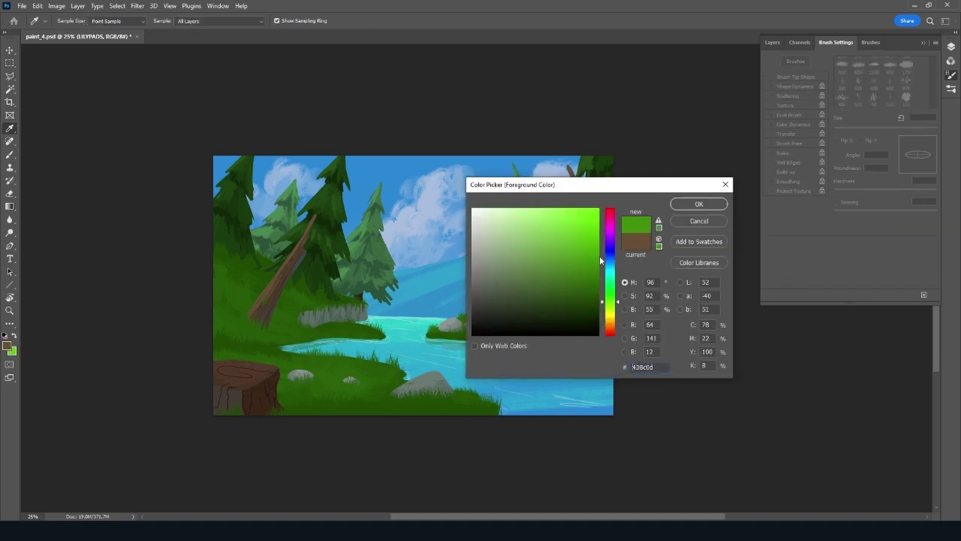
click(698, 204)
key(b)
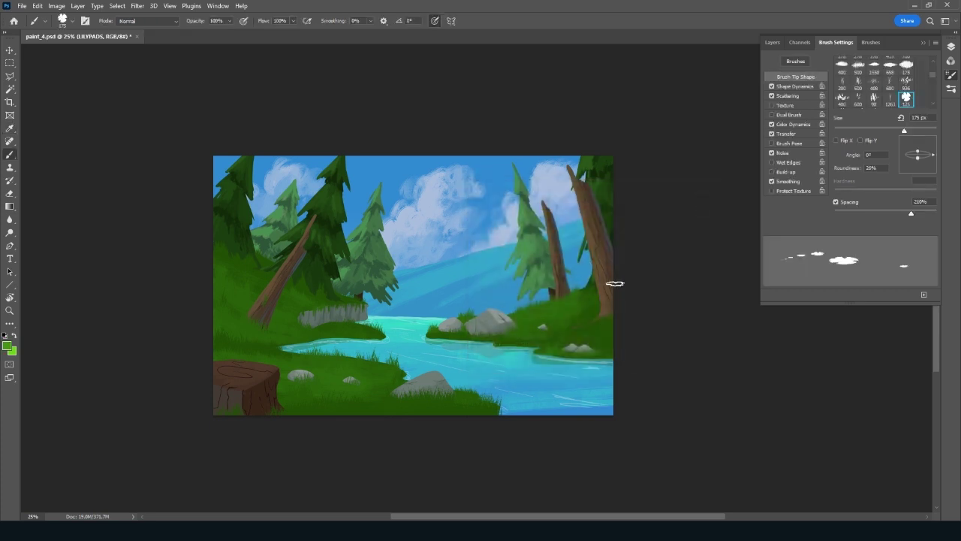
Paint lily pads across the lower-right water and near the left bank, varying brush size
click(7, 346)
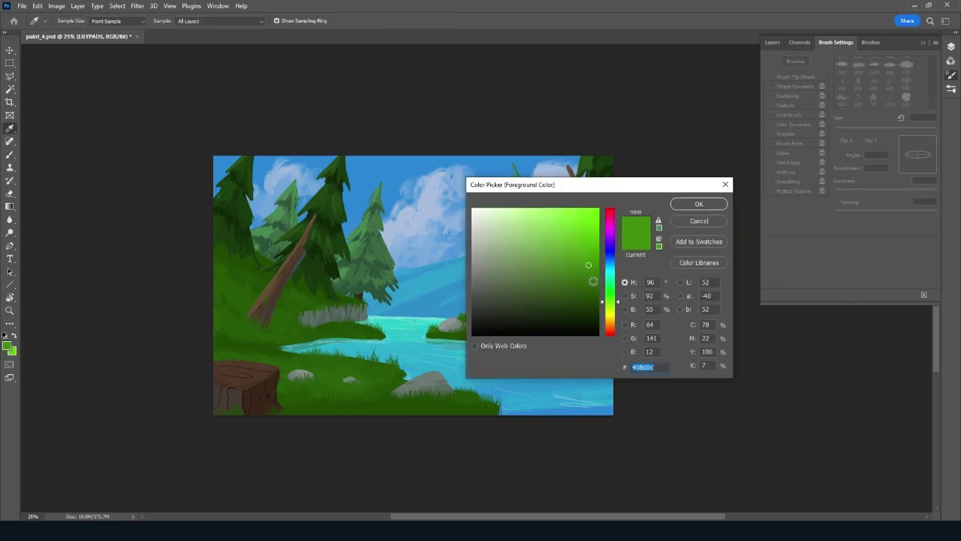
click(698, 206)
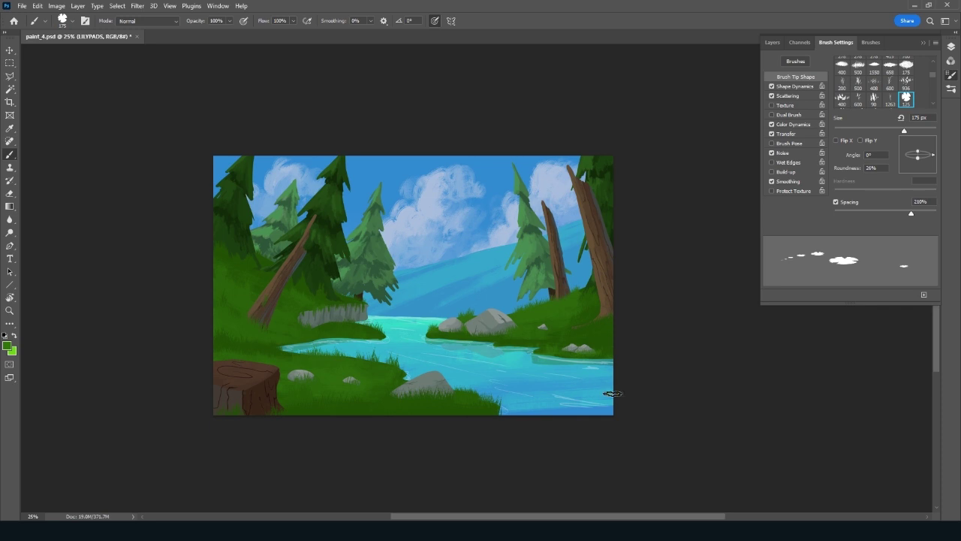
drag(607, 398, 623, 405)
key(bracketright)
key(bracketright)
key(bracketright)
key(bracketright)
key(bracketright)
mouse_move(519, 409)
mouse_down()
mouse_move(578, 413)
mouse_move(610, 382)
mouse_up()
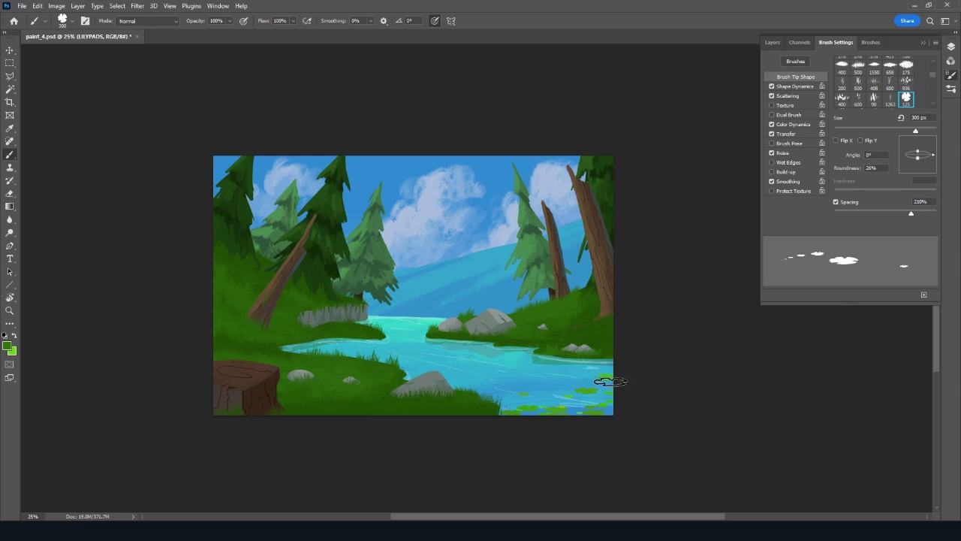
drag(611, 381, 469, 387)
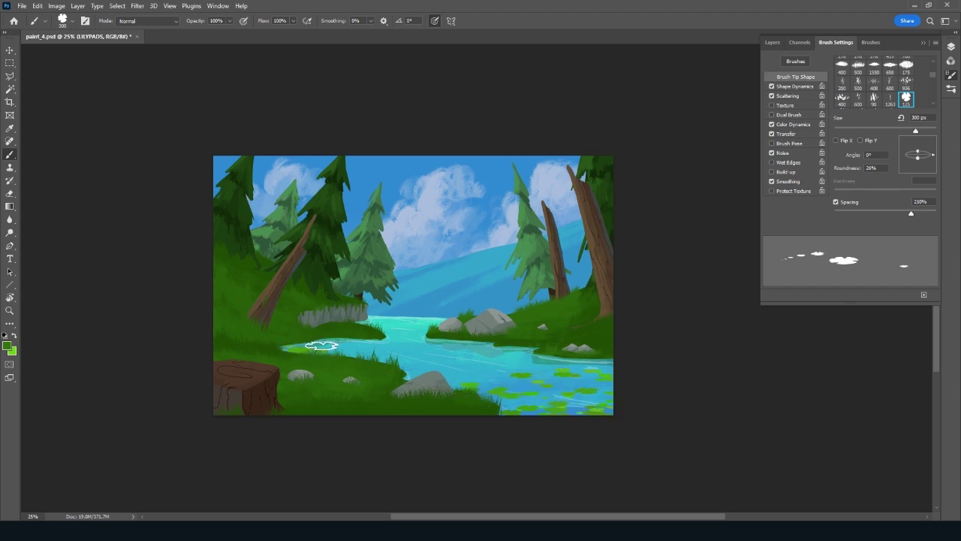
drag(321, 345, 362, 344)
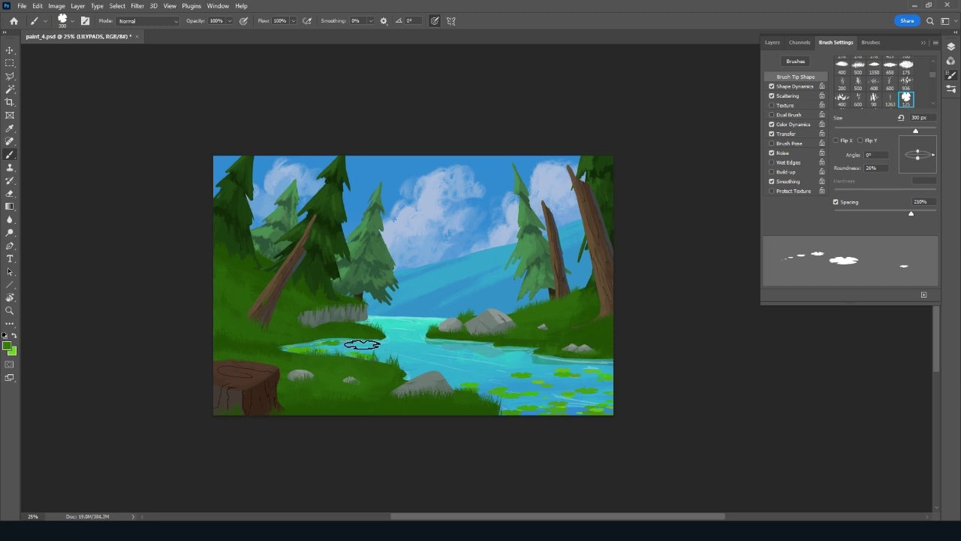
key(bracketleft)
key(bracketleft)
key(bracketleft)
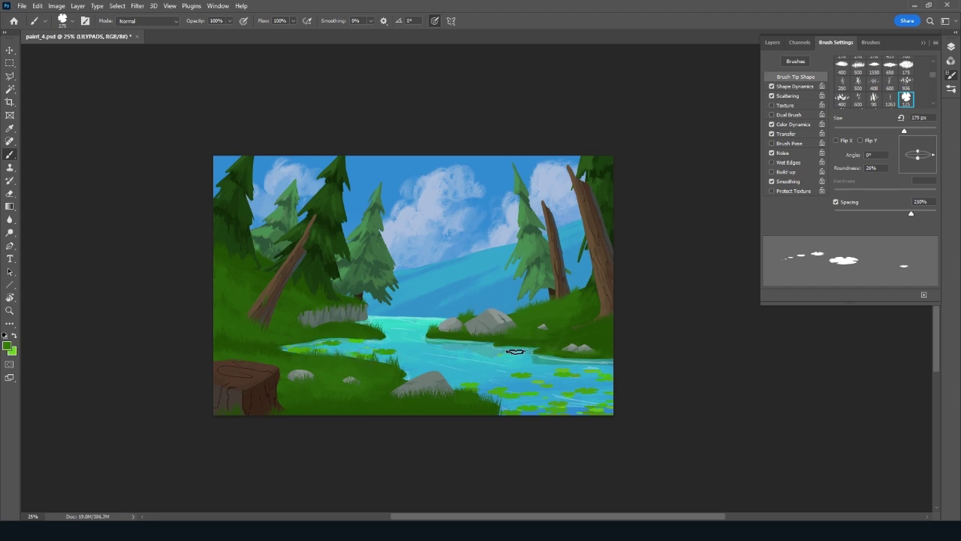
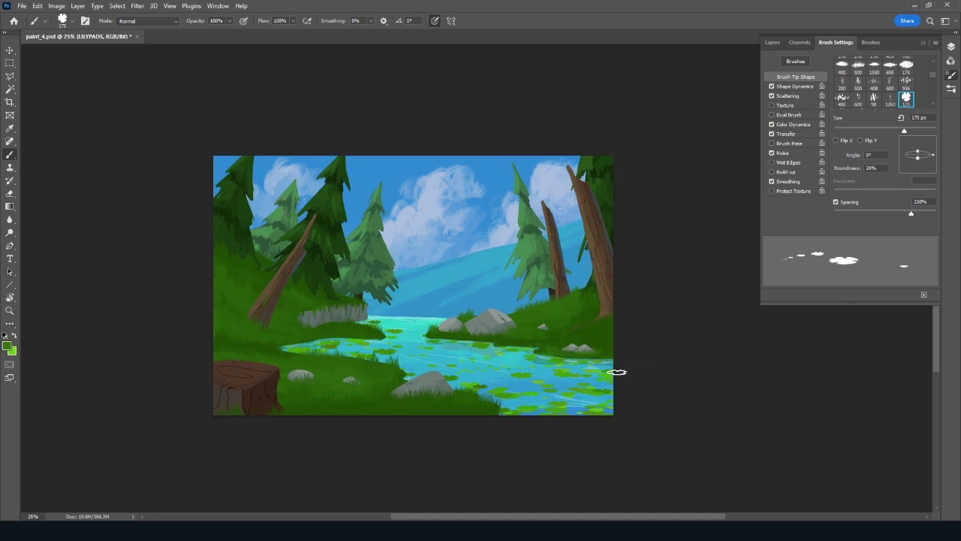
Add a new layer named PLANTS above GRASS_TX
click(771, 42)
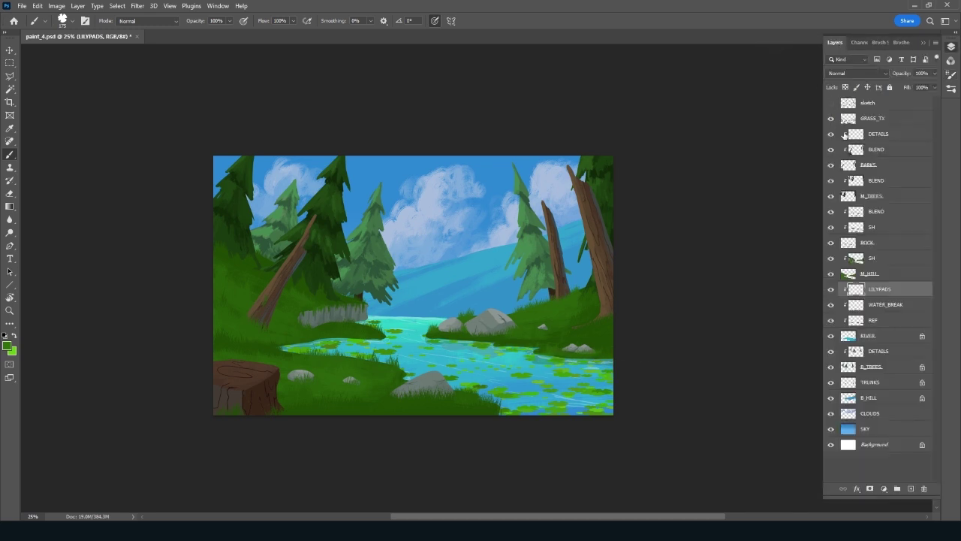
click(900, 121)
click(910, 488)
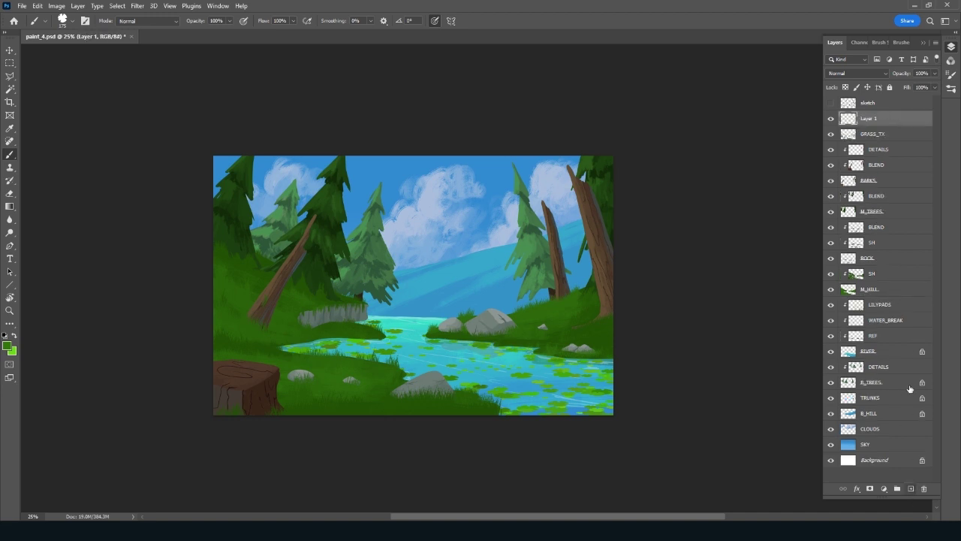
double_click(874, 121)
text(PLANTS)
key(Return)
Paint green leafy vines up the leaning and right-hand trunks with an 80 px Leaf Detail brush
click(900, 42)
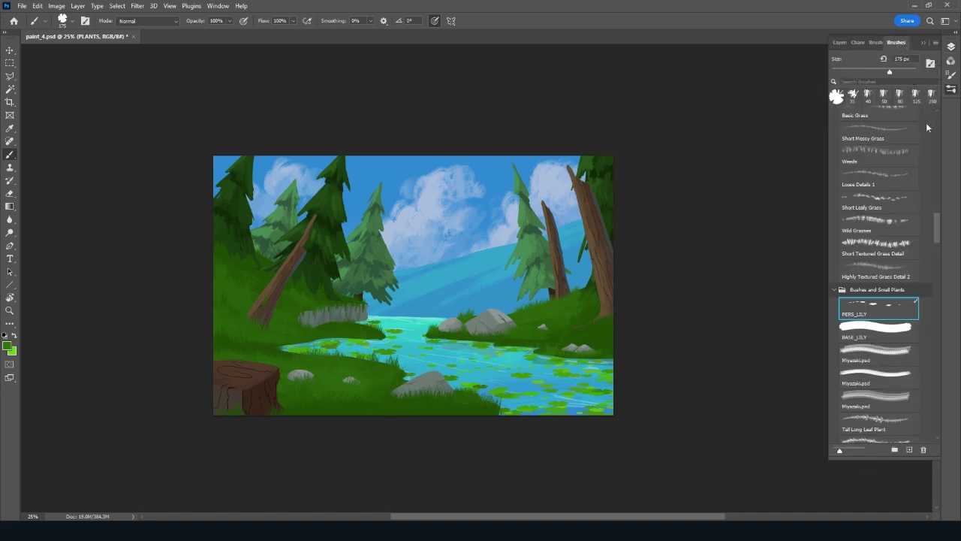
drag(939, 230, 931, 282)
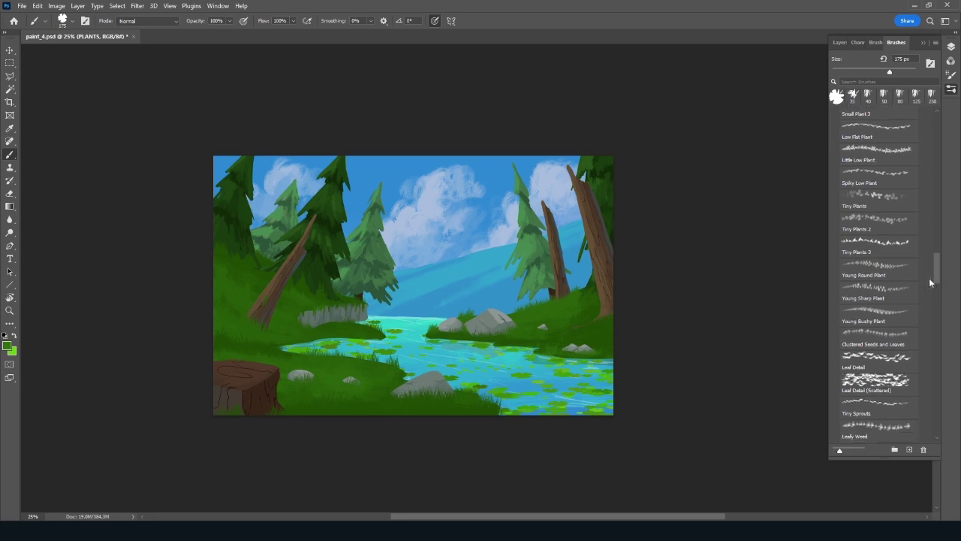
click(893, 369)
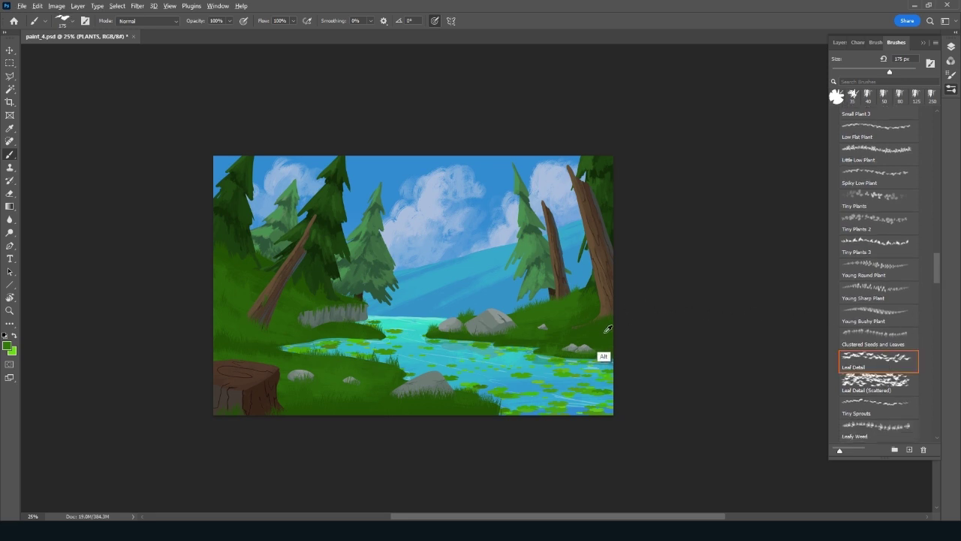
key(bracketleft)
key(bracketleft)
key(bracketleft)
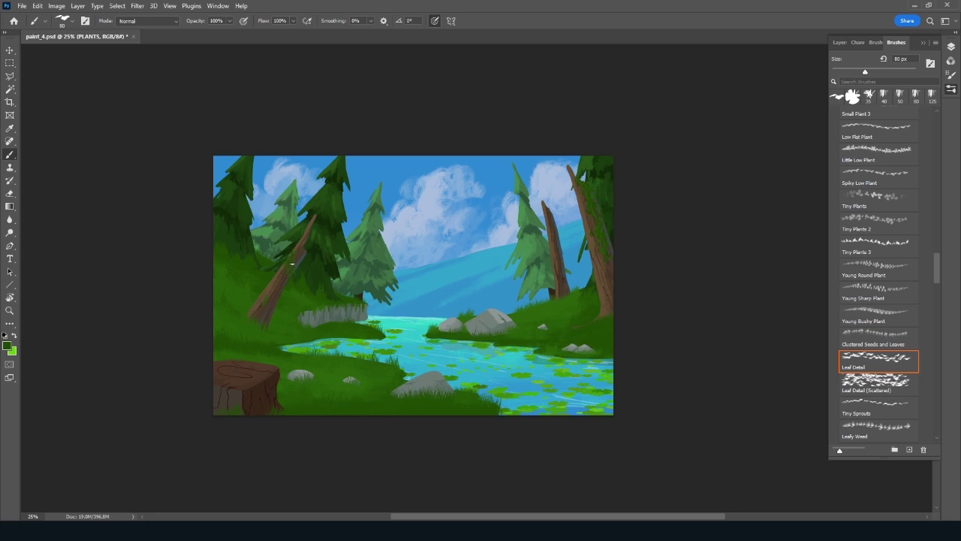
alt+click(332, 360)
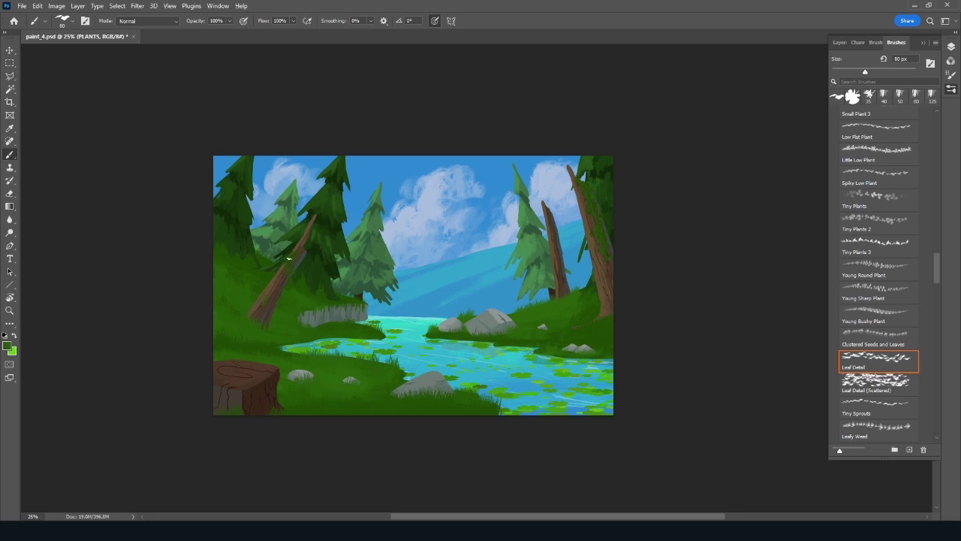
alt+click(330, 342)
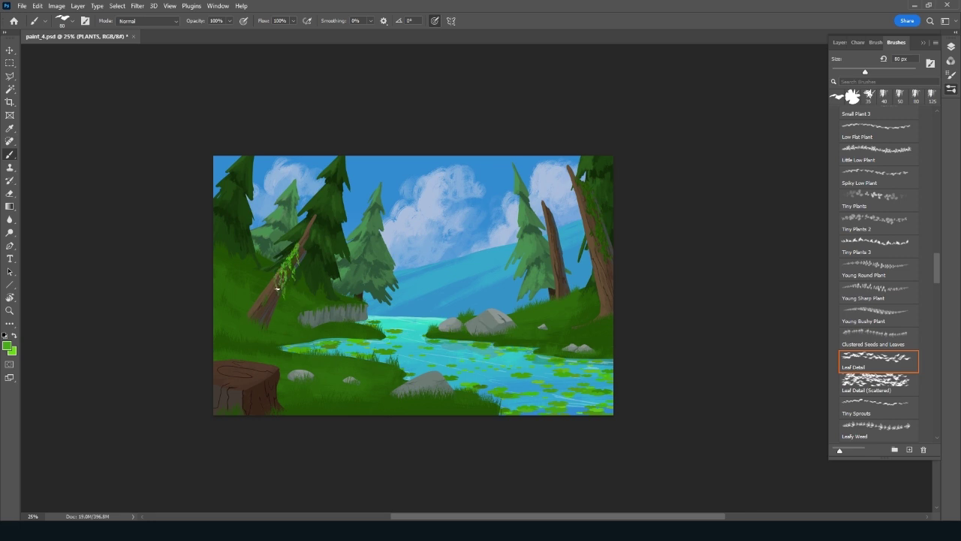
drag(271, 284, 297, 251)
drag(581, 190, 607, 268)
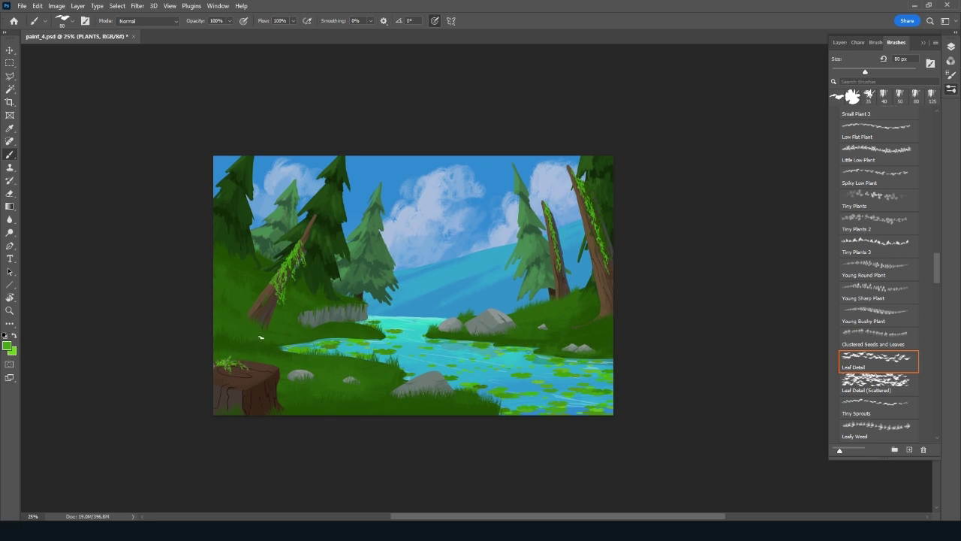
click(900, 268)
Paint small Young Round Plant sprouts on the stump, the left edge, and around the rocks
key(bracketright)
key(bracketright)
key(bracketright)
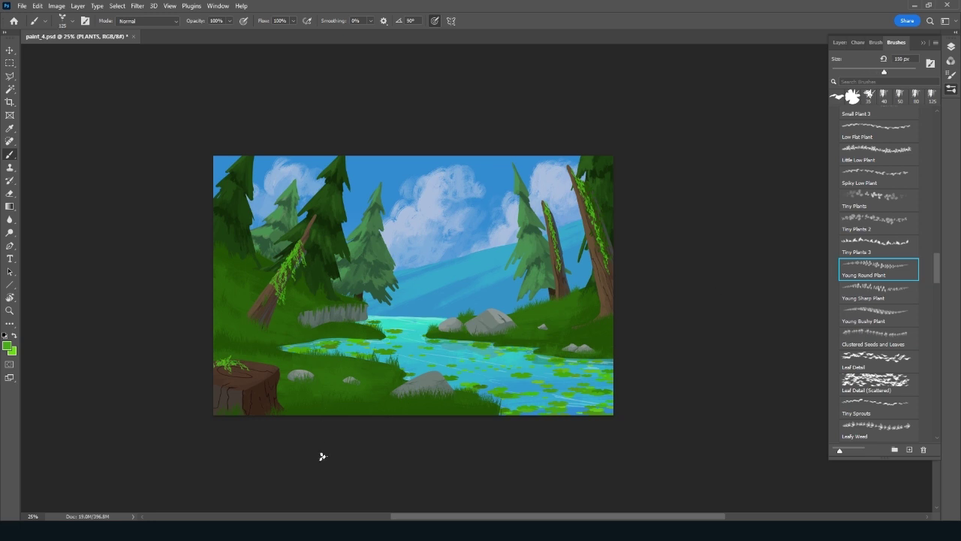
drag(266, 387, 281, 448)
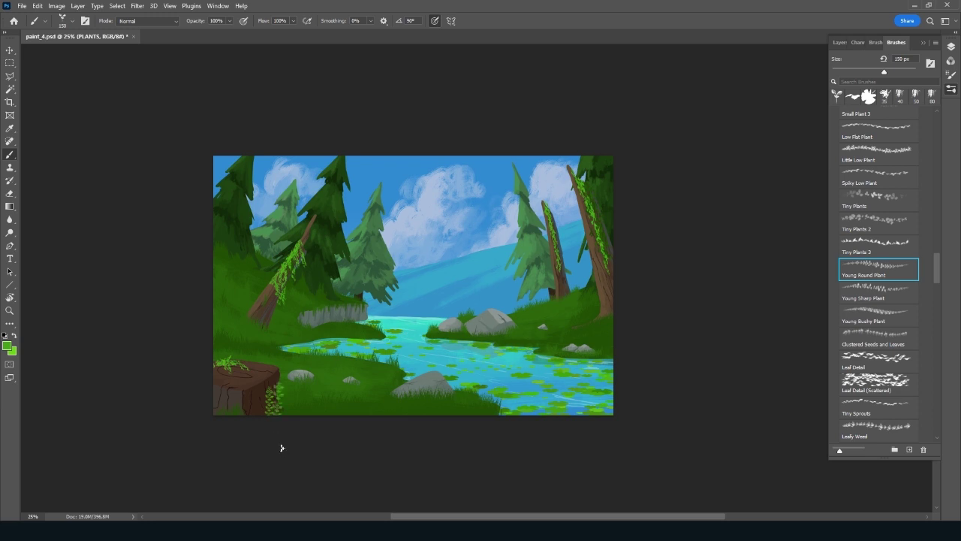
drag(256, 343, 259, 449)
drag(223, 335, 227, 446)
drag(561, 368, 638, 414)
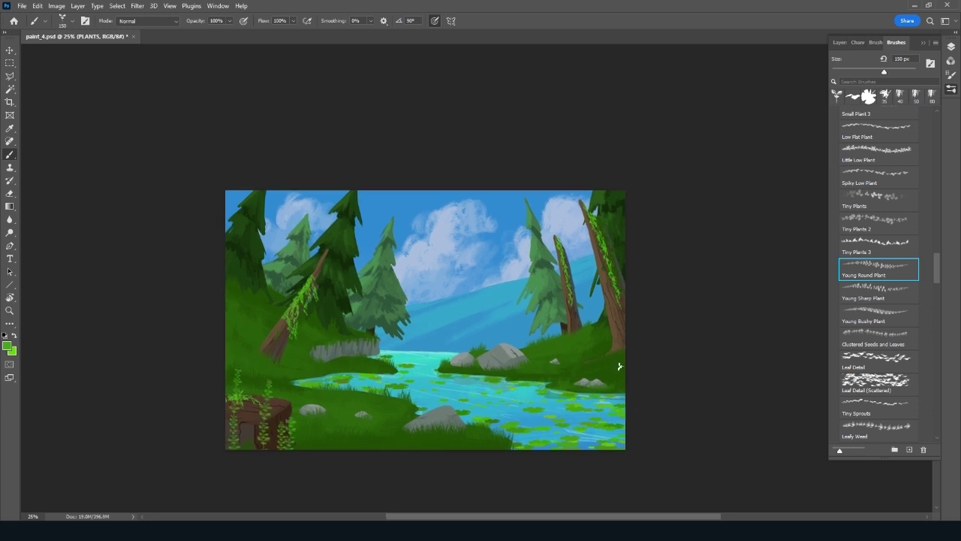
drag(616, 363, 616, 336)
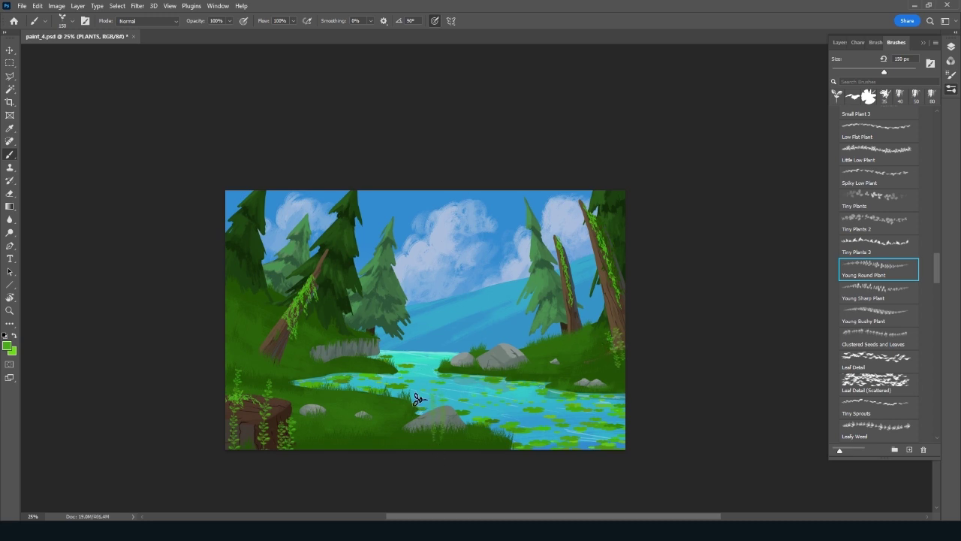
drag(420, 417, 422, 448)
drag(255, 353, 254, 332)
Add a bushy plant by the water, then ready the 200 px Leafy Weed brush in darker green
click(900, 317)
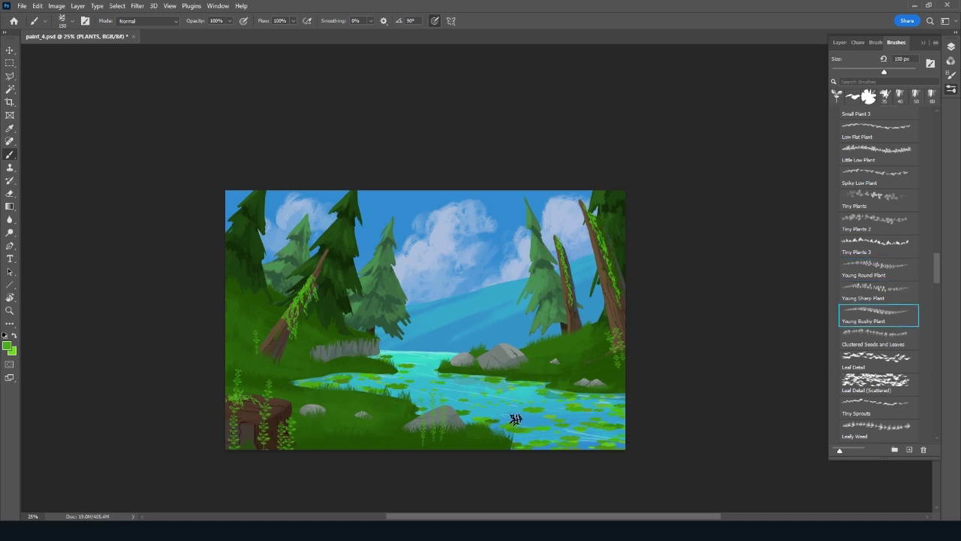
drag(388, 432, 392, 404)
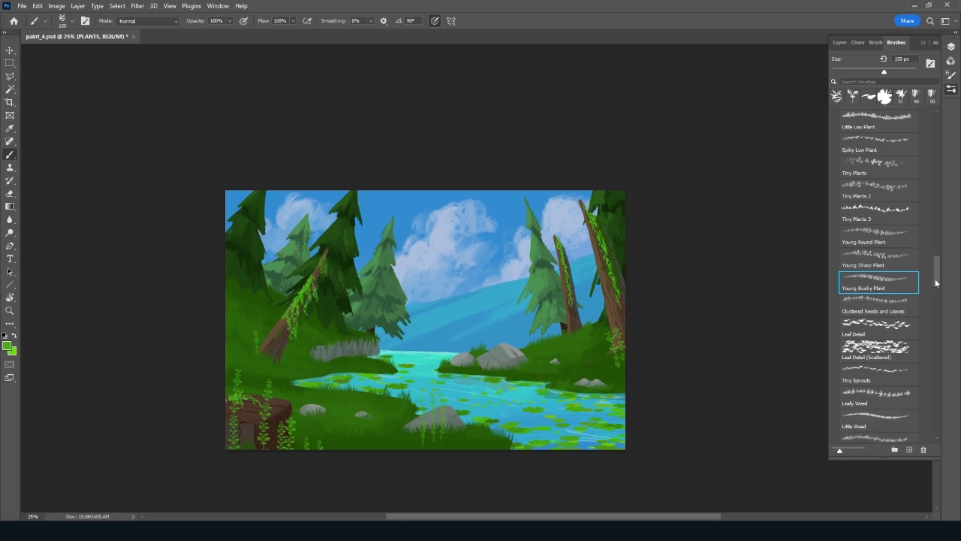
scroll(924, 277, down, 5)
click(899, 304)
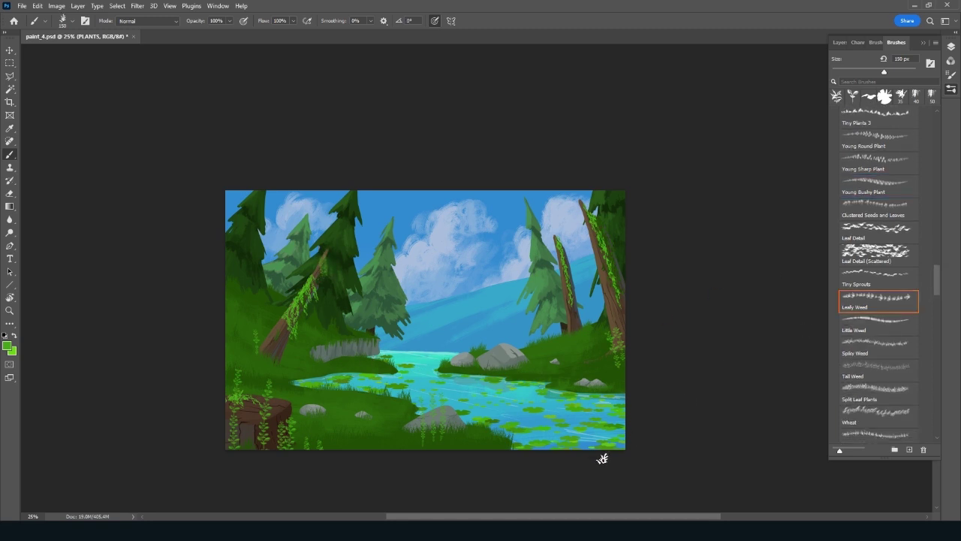
key(bracketright)
key(bracketright)
alt+click(488, 440)
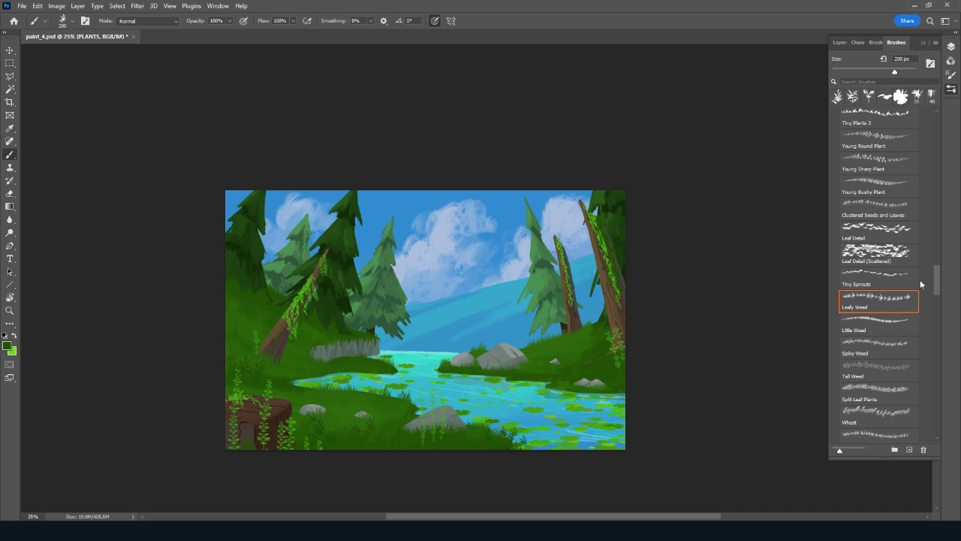
drag(937, 283, 937, 297)
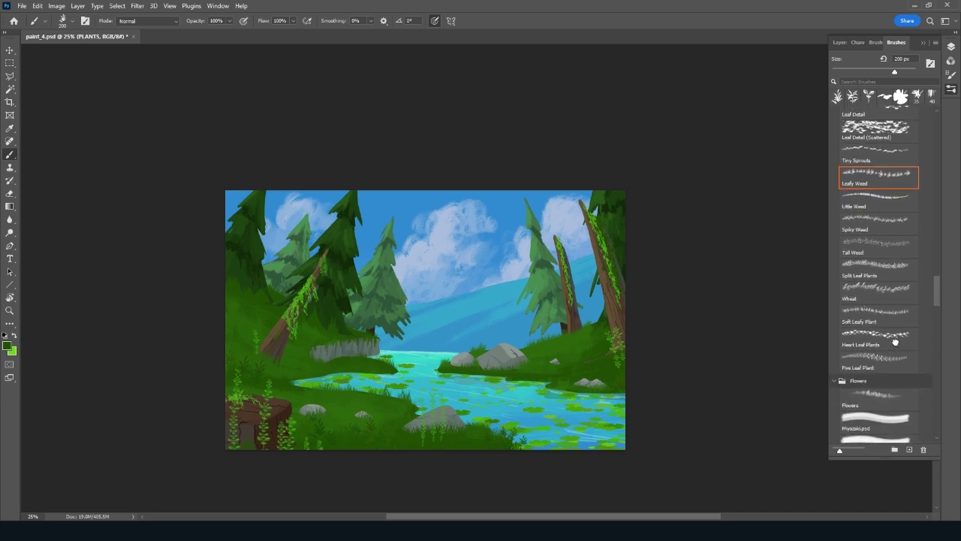
Paint Heart Leaf Plants along the bottom edge at 400 px, then reduce the brush to 300 px
click(895, 342)
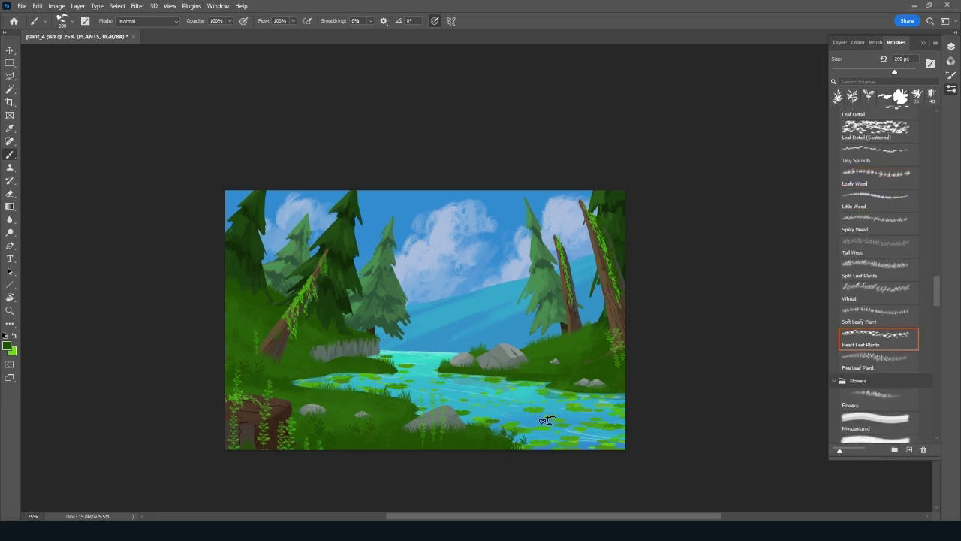
click(535, 429)
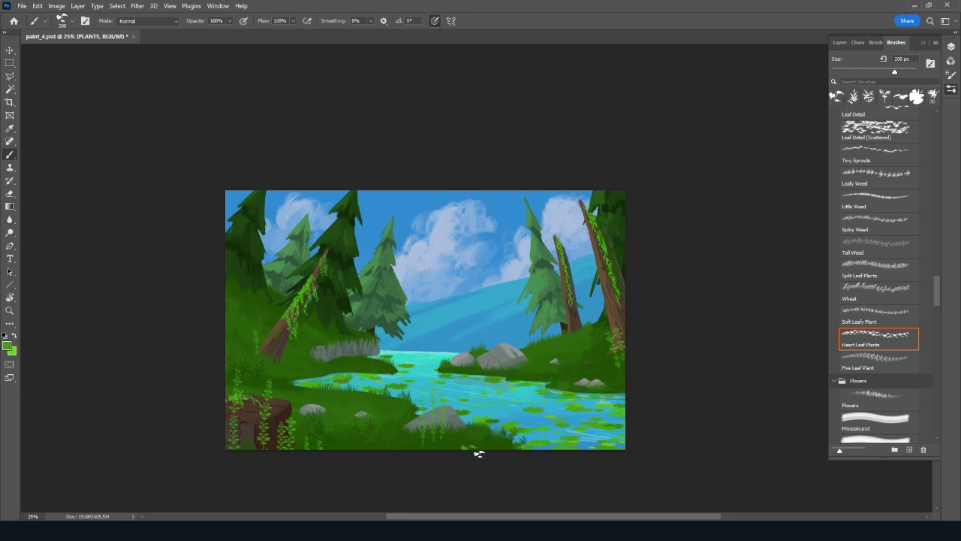
key(bracketright)
key(bracketright)
key(bracketright)
click(368, 447)
key(bracketleft)
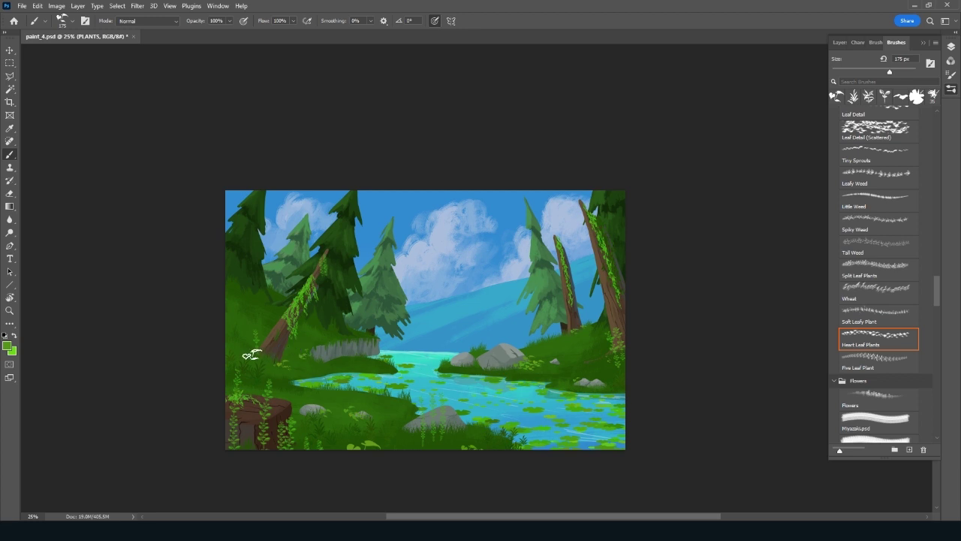
Paint dark green Five Leaf Plant ferns over the tree stump and beside the rock
click(889, 360)
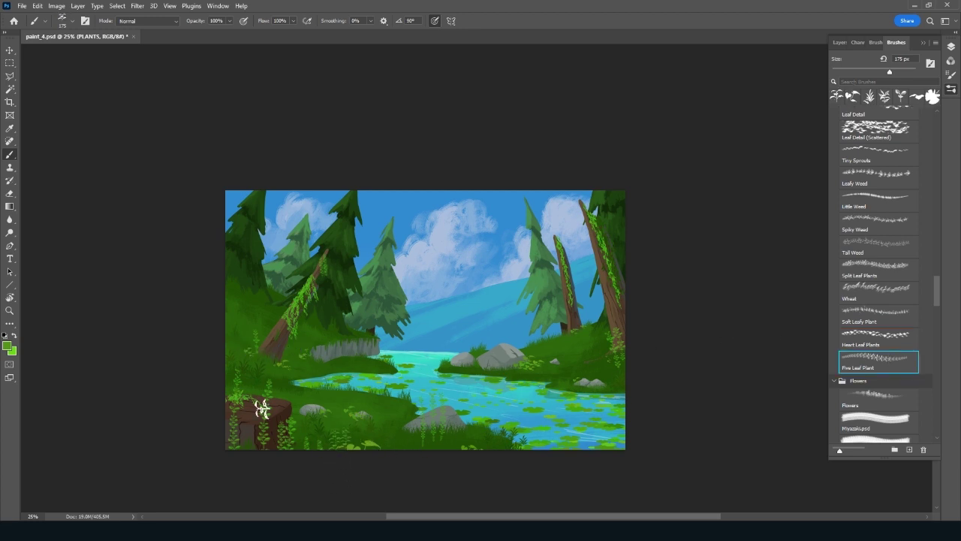
click(8, 351)
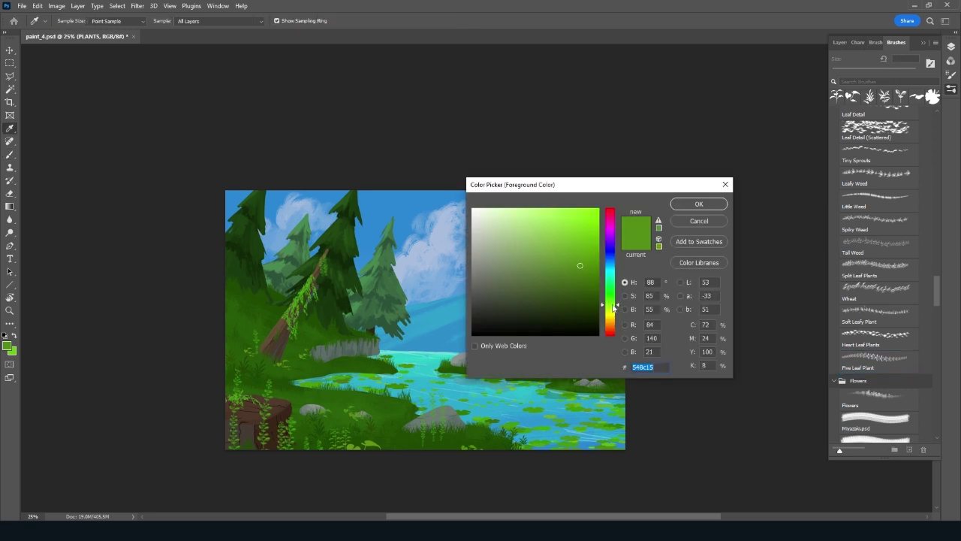
click(594, 276)
click(698, 203)
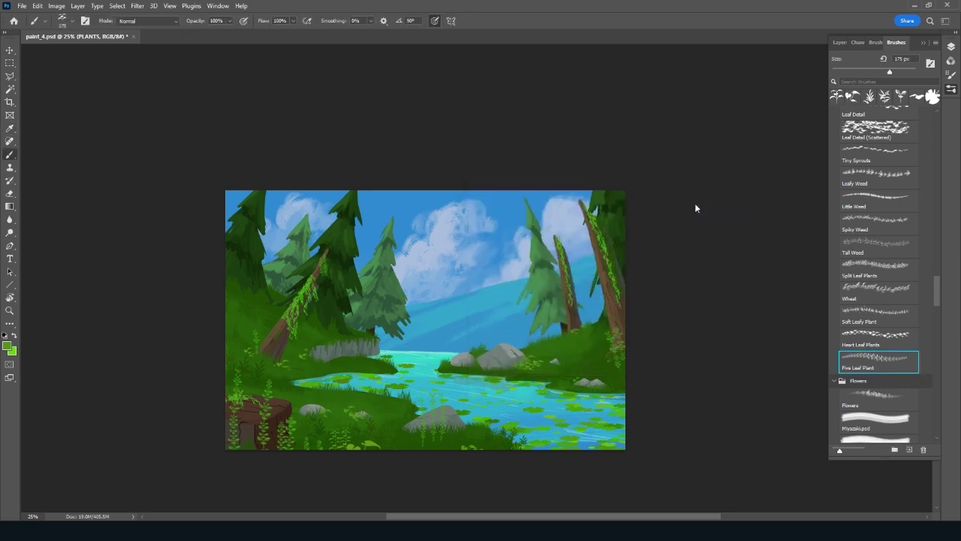
drag(243, 442, 264, 450)
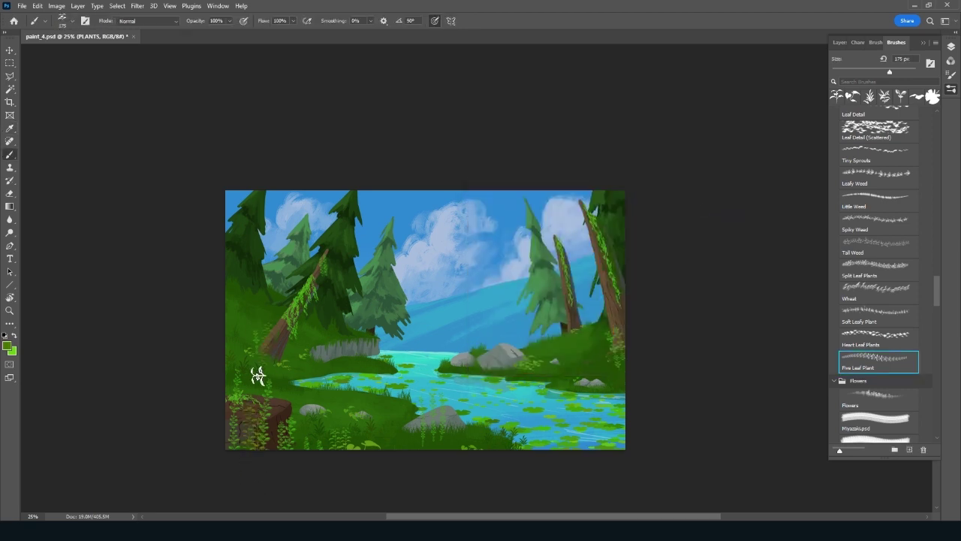
click(452, 425)
Sample the water's blue and switch from the Little Low Plant brush to Wildflowers 1
drag(937, 304, 936, 286)
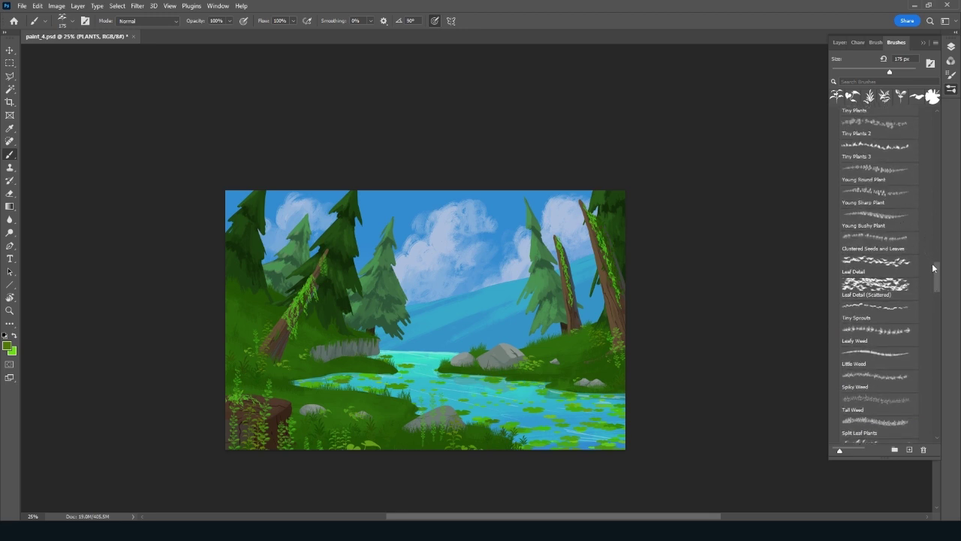
drag(934, 268, 936, 258)
click(900, 168)
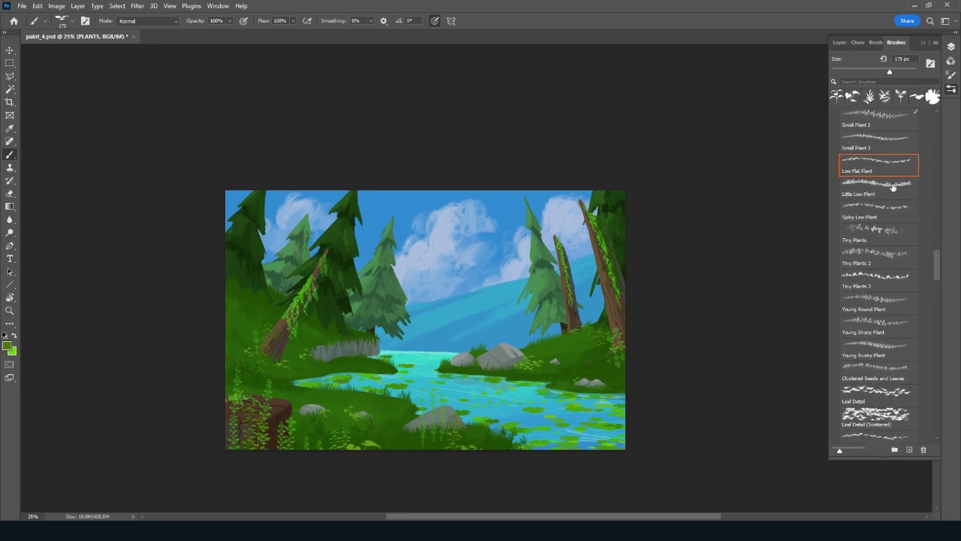
click(893, 187)
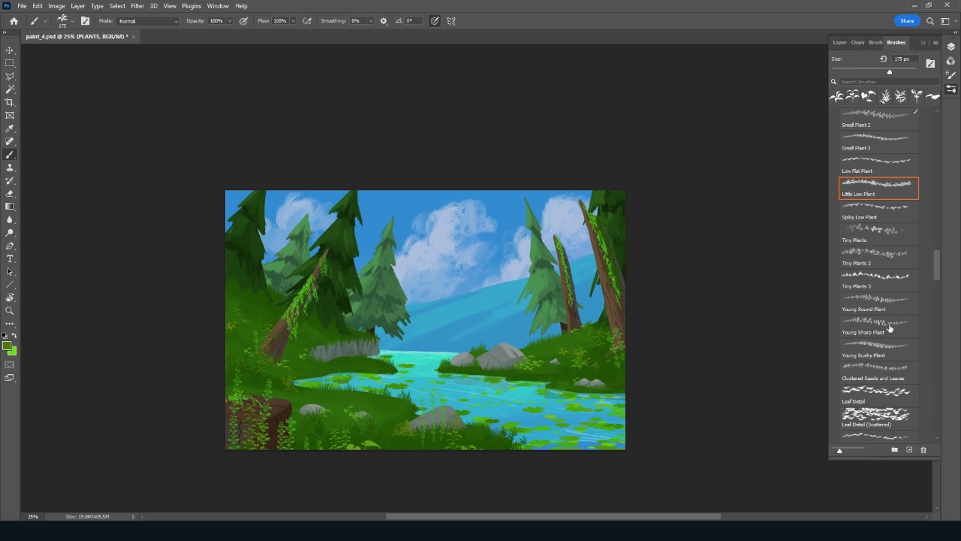
alt+click(527, 415)
drag(932, 266, 940, 317)
click(891, 395)
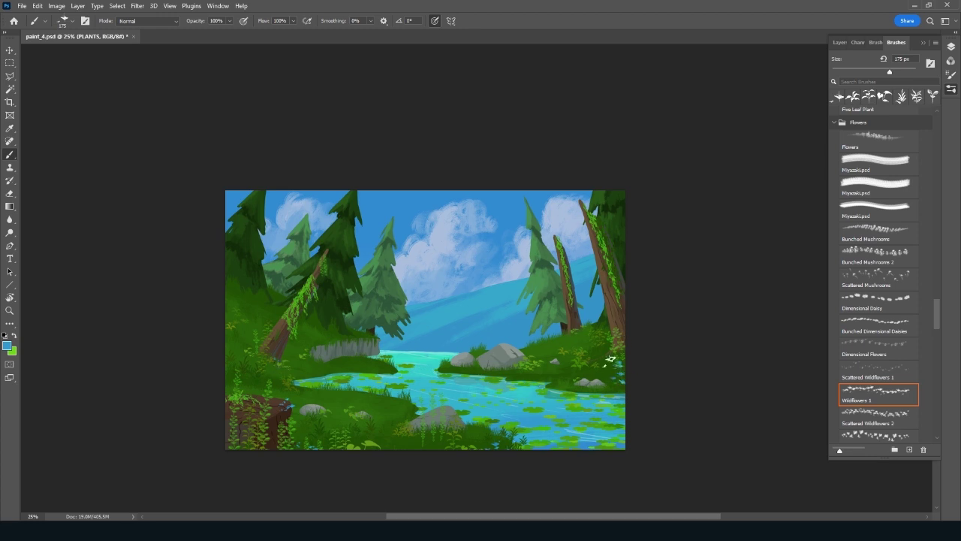
Set the foreground paint colour to orange
key(x)
click(7, 346)
drag(610, 301, 610, 326)
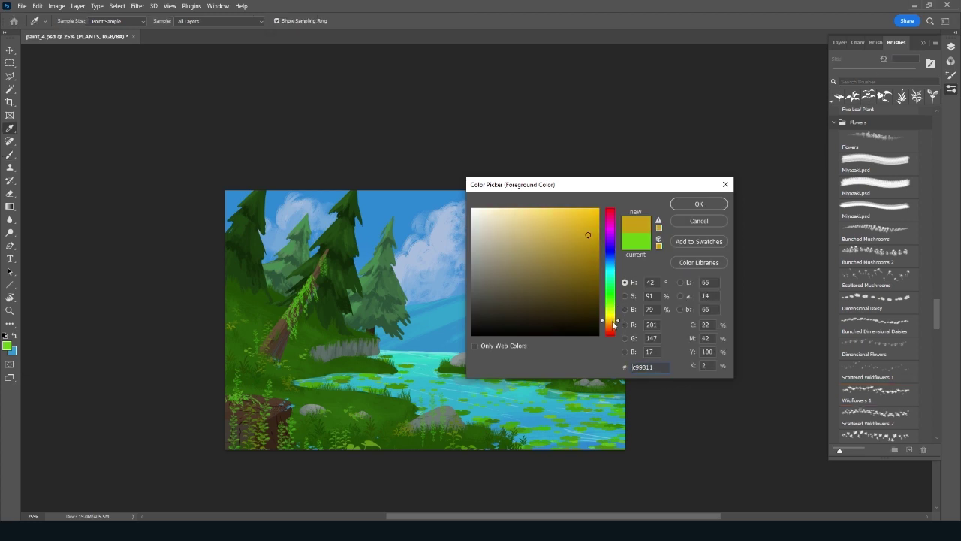
click(698, 204)
key(b)
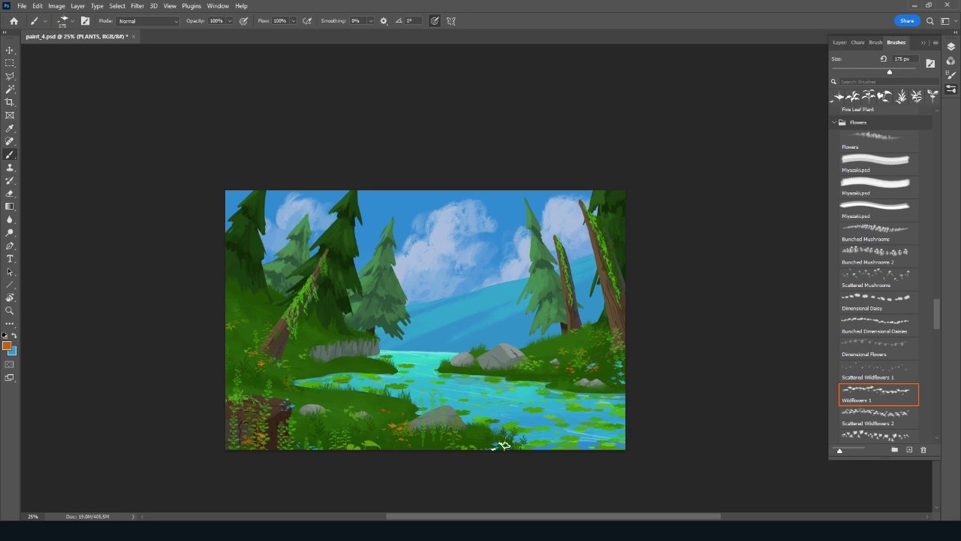
Stamp bud flowers on the right bank with the 200 px Bud Flowers brush
drag(937, 330, 939, 361)
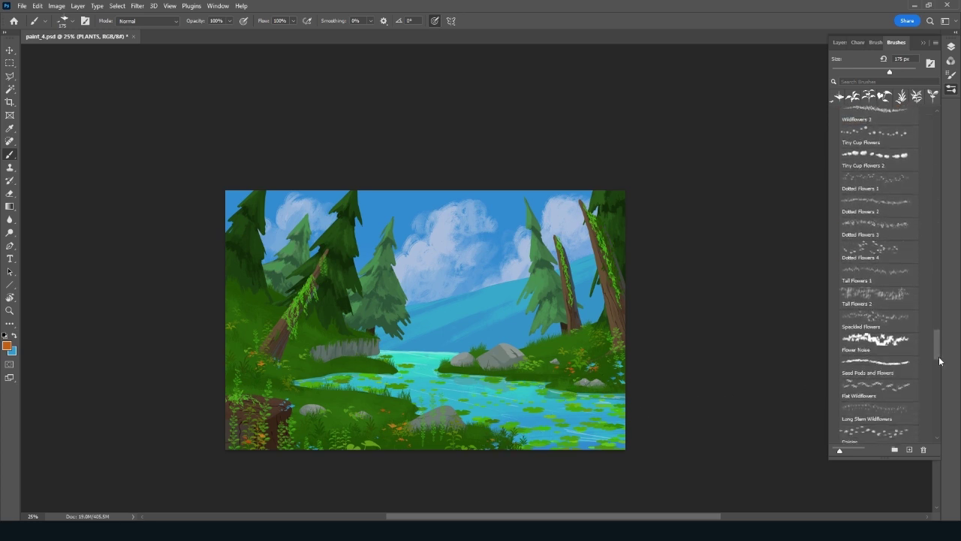
drag(938, 361, 938, 370)
click(905, 383)
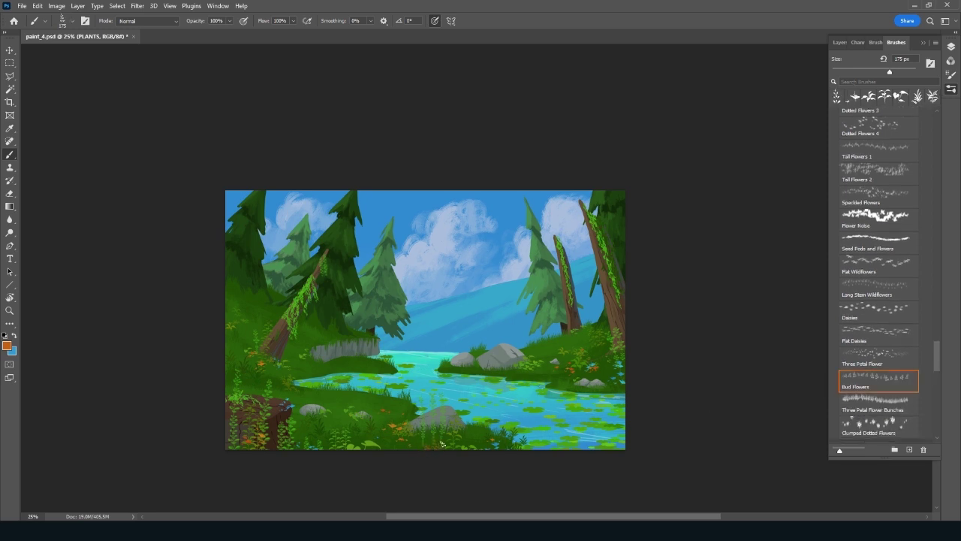
key(bracketright)
key(x)
click(601, 333)
key(x)
key(x)
drag(937, 359, 937, 118)
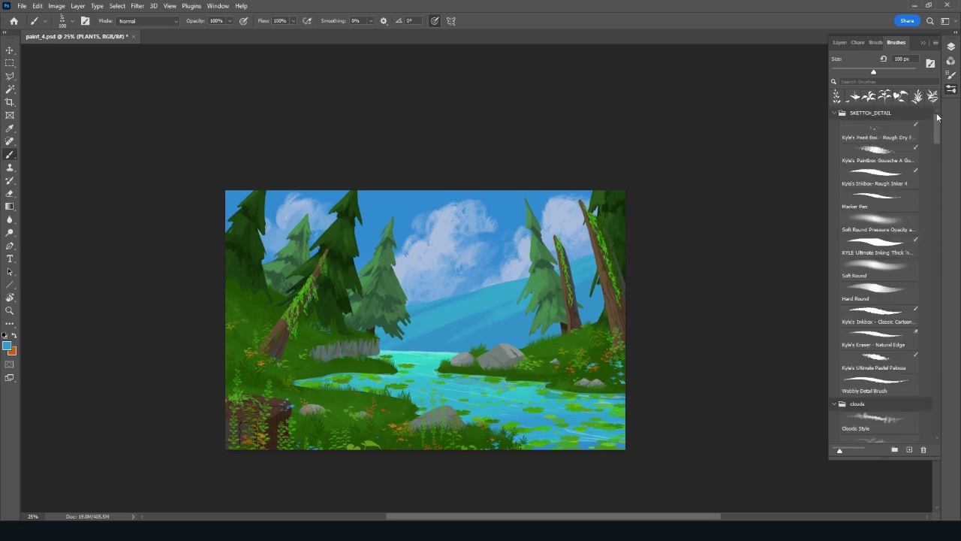
Choose the Rough Liner brush and zoom to 50% on the river
click(894, 183)
key(F7)
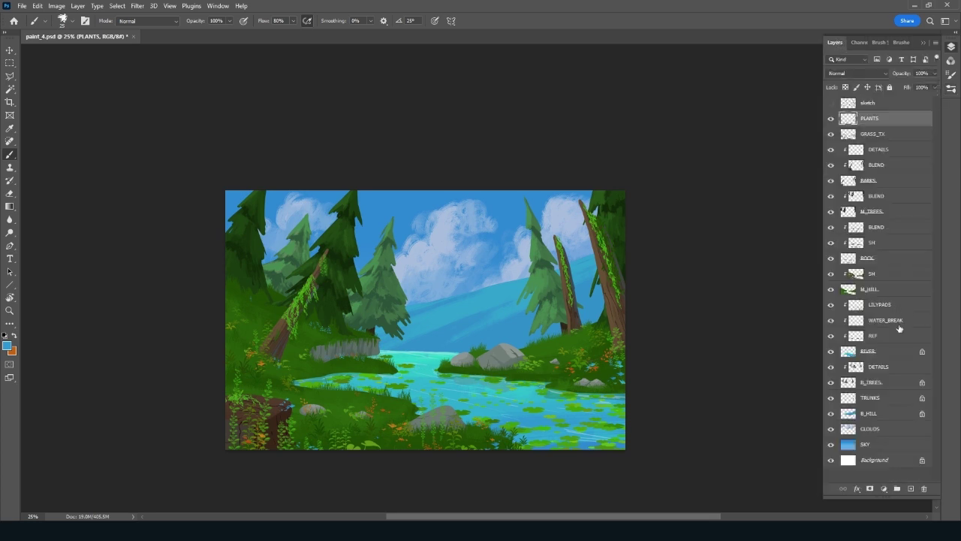
click(901, 322)
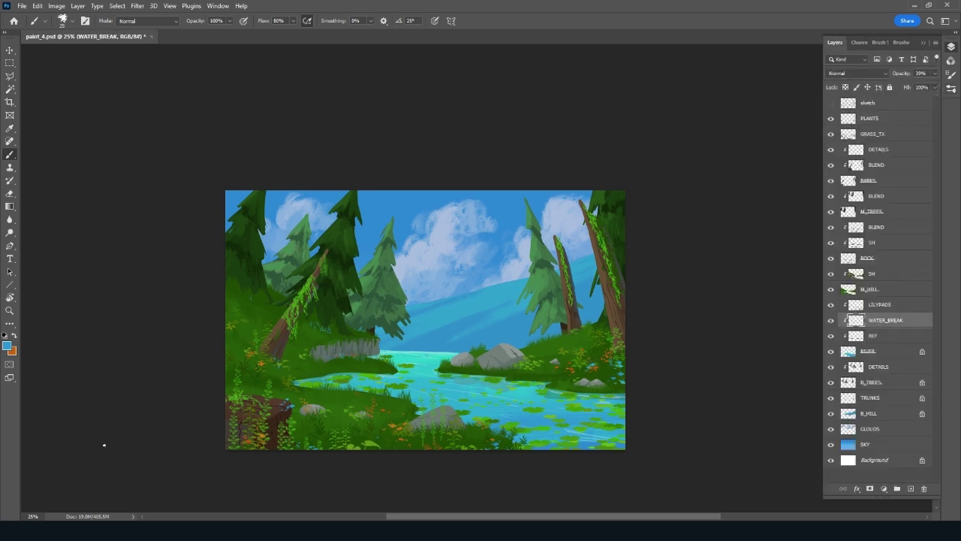
key(ctrl+plus)
key(ctrl+plus)
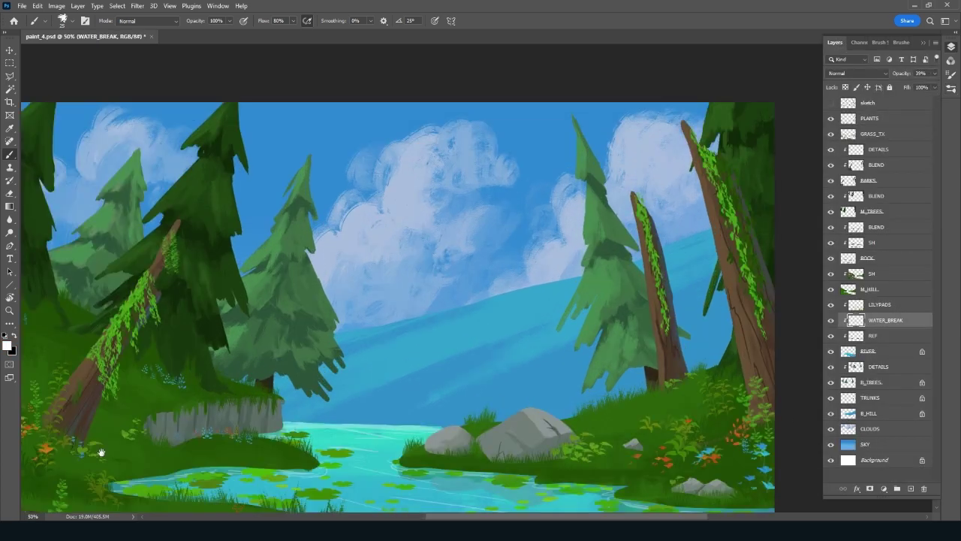
mouse_move(688, 300)
mouse_down()
mouse_move(665, 215)
mouse_move(504, 463)
mouse_move(598, 421)
mouse_move(604, 388)
mouse_move(573, 398)
mouse_up()
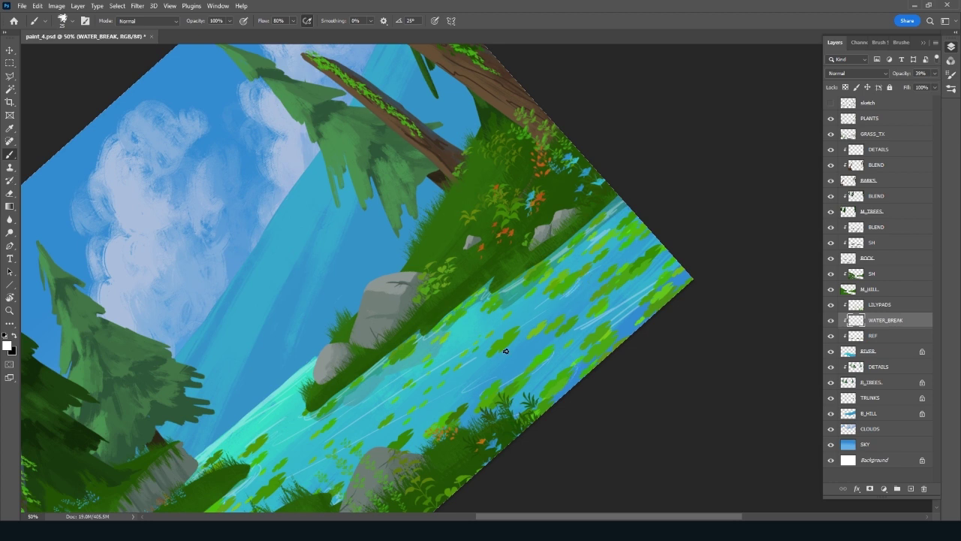
Make REF the active layer and sample a lily pad's green as the paint colour
click(910, 489)
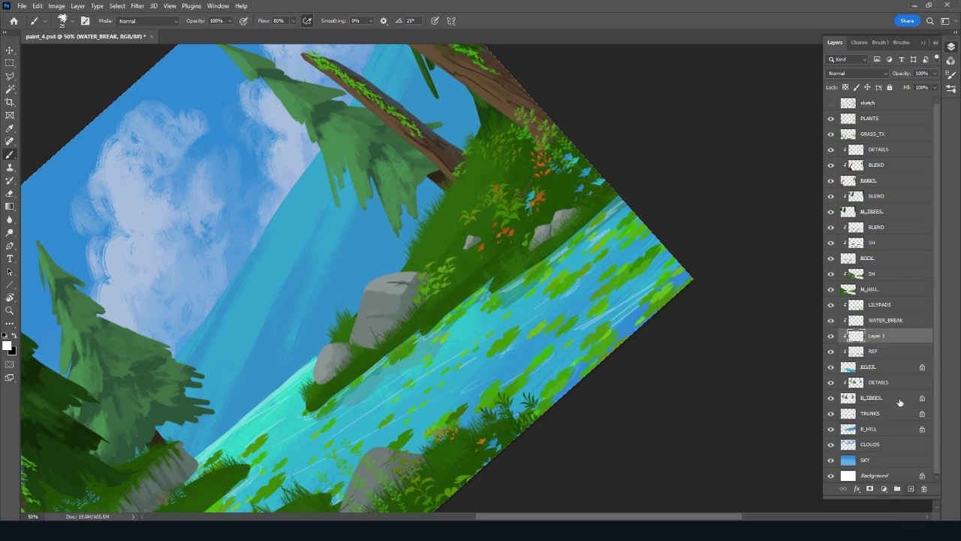
key(ctrl+z)
click(898, 337)
key(x)
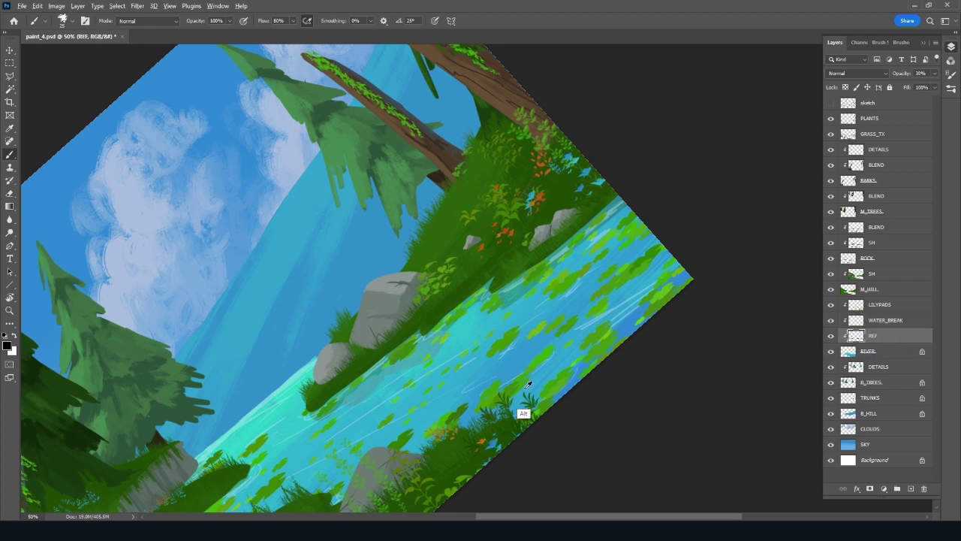
alt+click(545, 357)
Give PLANTS, GRASS_TX and LILYPADS green colour labels and RIVER a blue label
drag(381, 486, 532, 343)
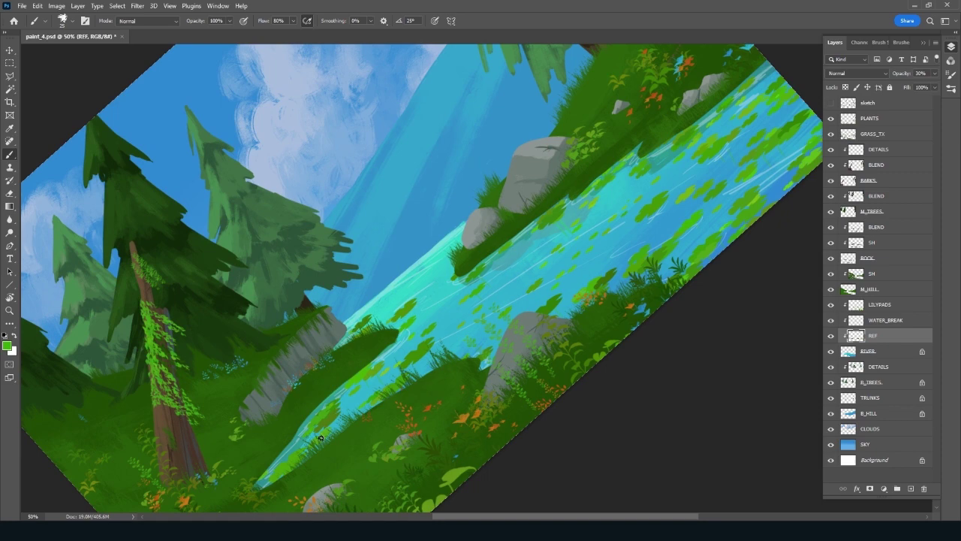
key(Escape)
click(894, 120)
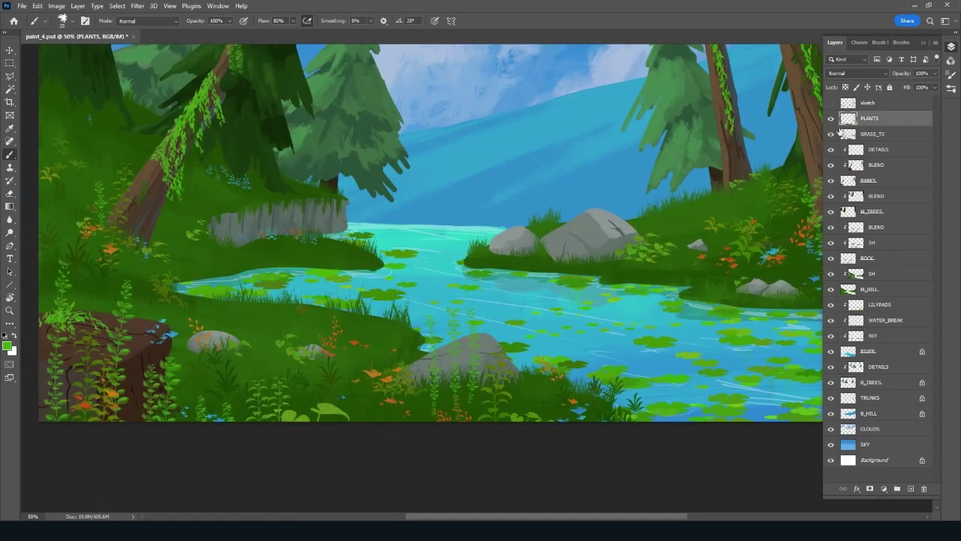
ctrl+click(888, 134)
right_click(832, 134)
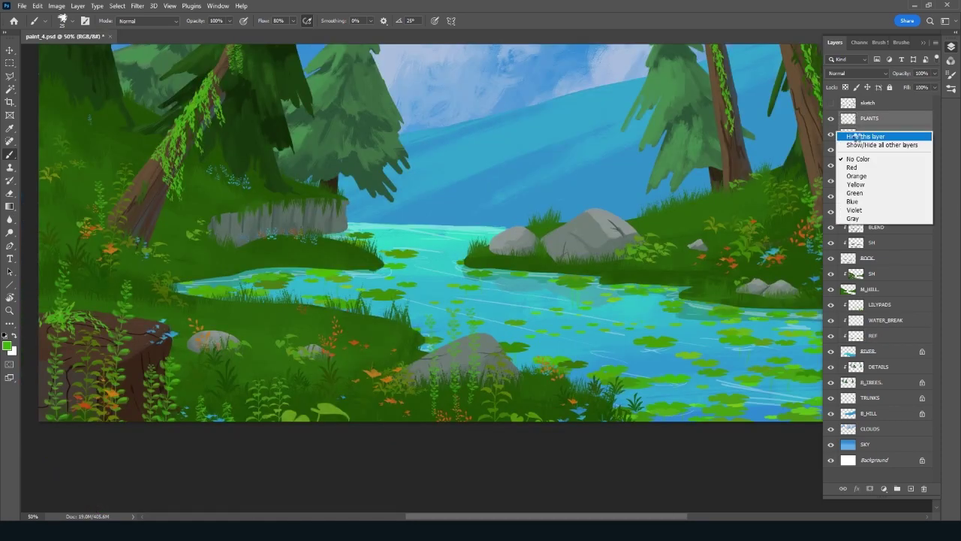
click(867, 194)
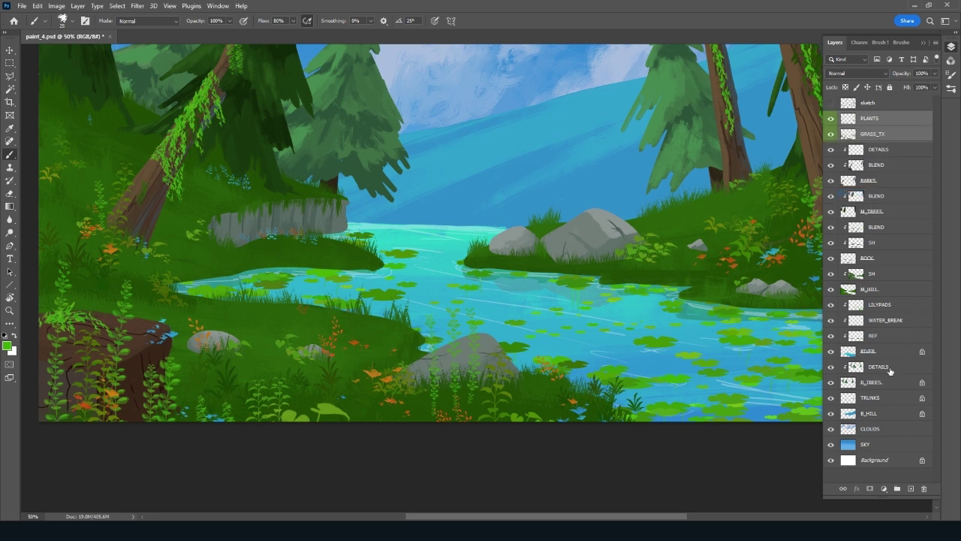
right_click(831, 312)
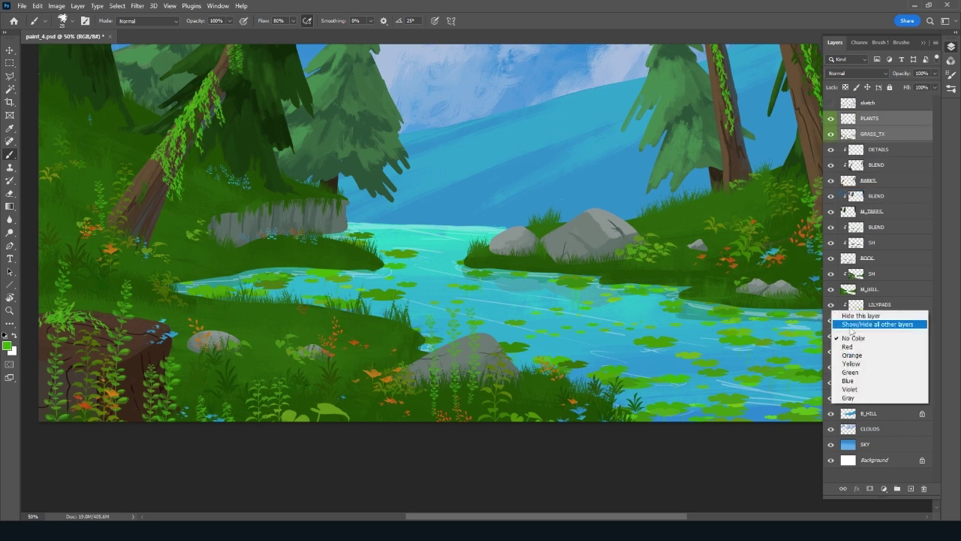
click(859, 376)
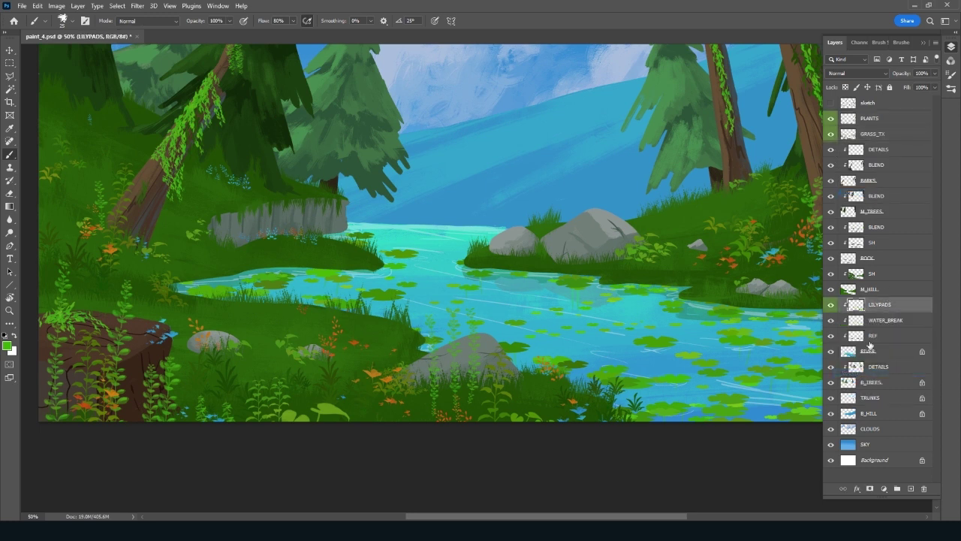
right_click(831, 356)
click(863, 423)
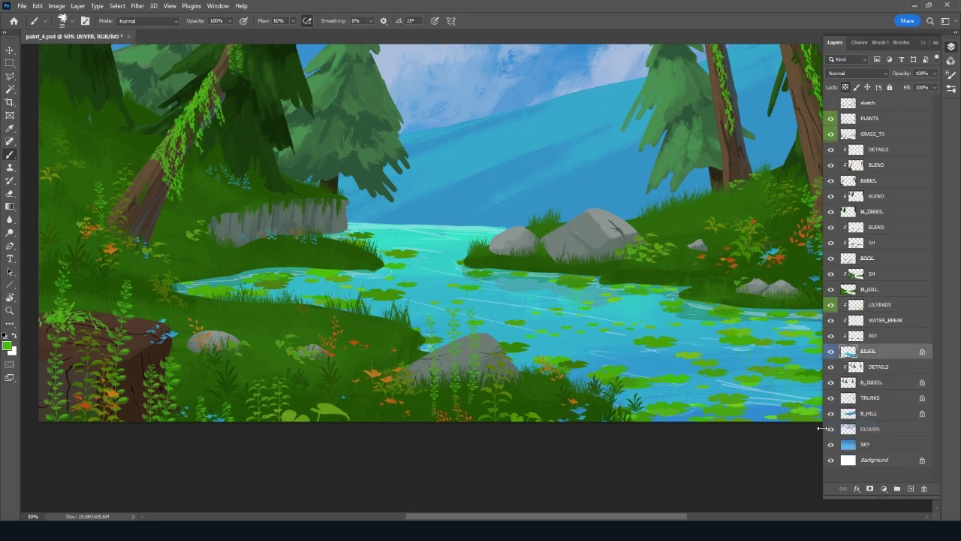
key(ctrl+minus)
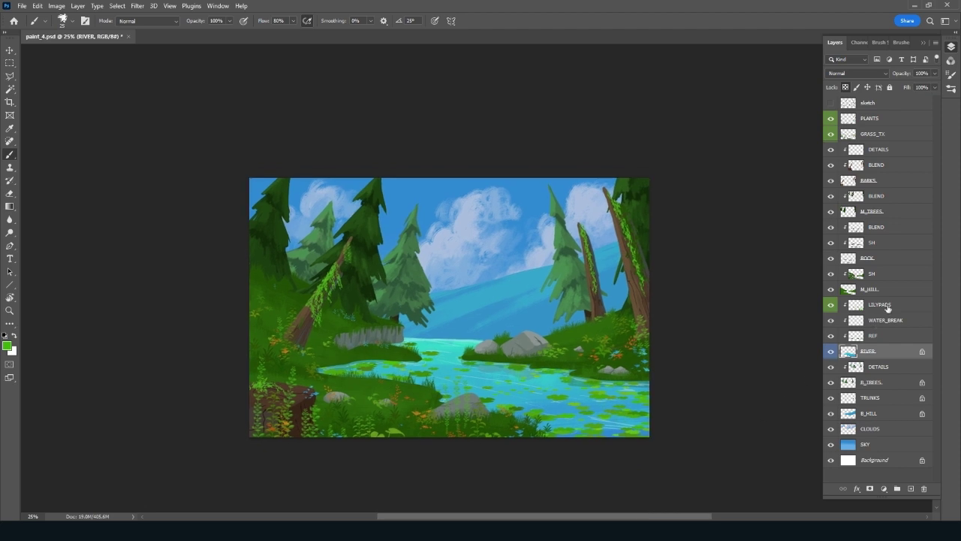
Add a new layer named FOG above DETAILS
click(896, 369)
click(909, 489)
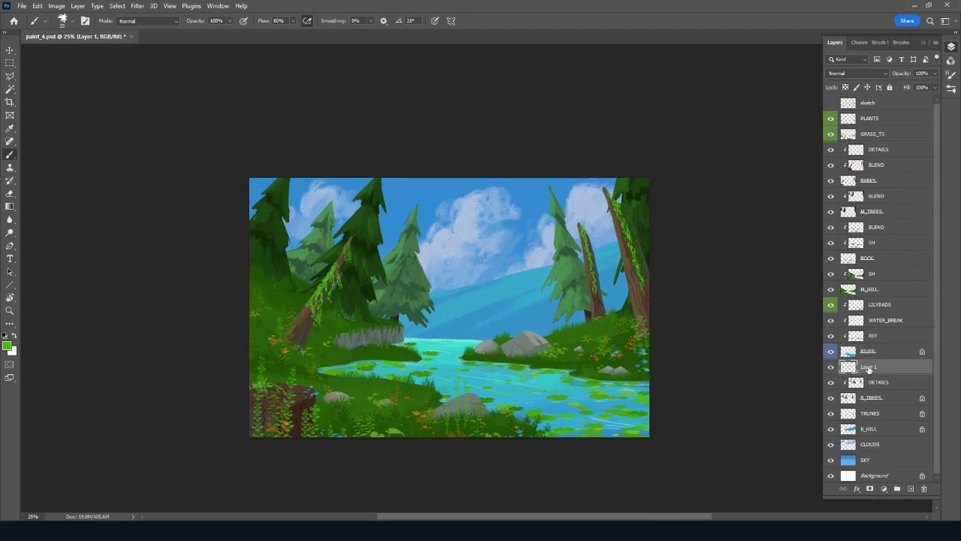
double_click(869, 366)
text(FOG)
key(Return)
Paint light blue-grey haze over the central trees and rocks with the soft Fog brush
click(898, 42)
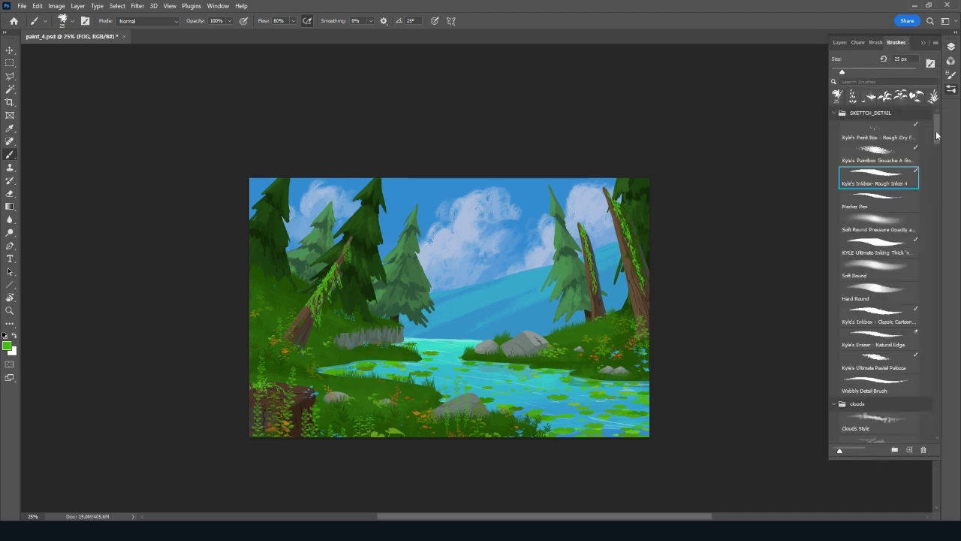
drag(936, 135, 930, 160)
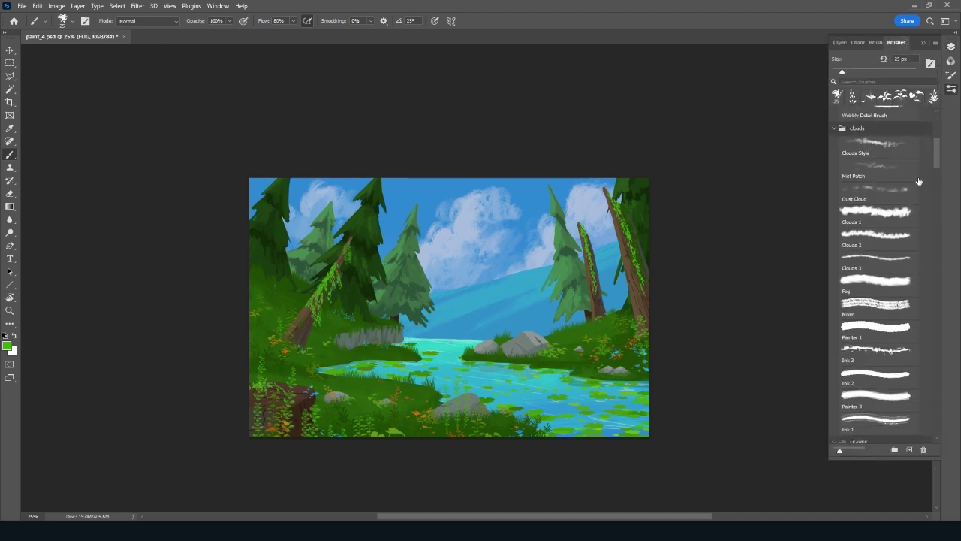
click(889, 284)
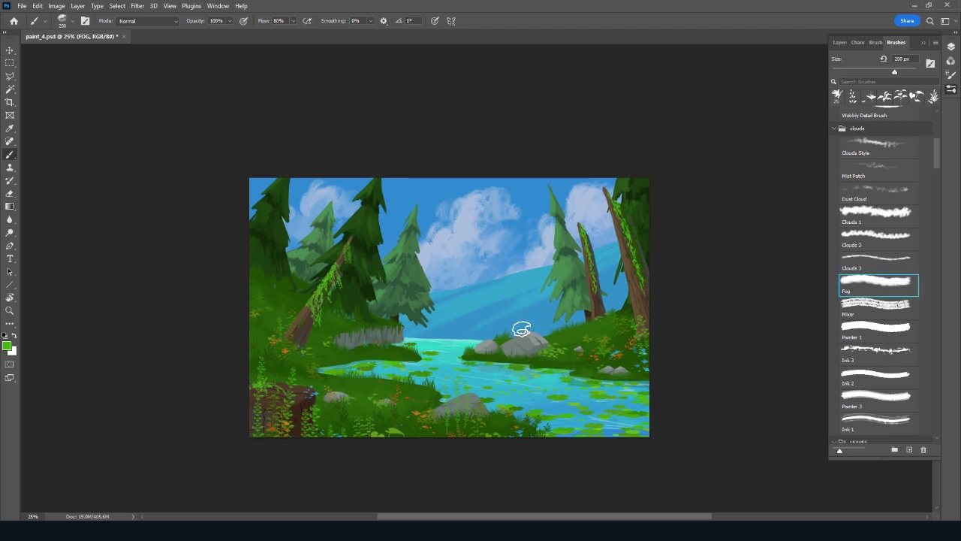
alt+click(466, 238)
mouse_move(491, 339)
mouse_down()
mouse_move(453, 341)
mouse_move(424, 328)
mouse_move(515, 343)
mouse_move(620, 311)
mouse_move(495, 320)
mouse_move(418, 303)
mouse_move(429, 327)
mouse_move(456, 336)
mouse_up()
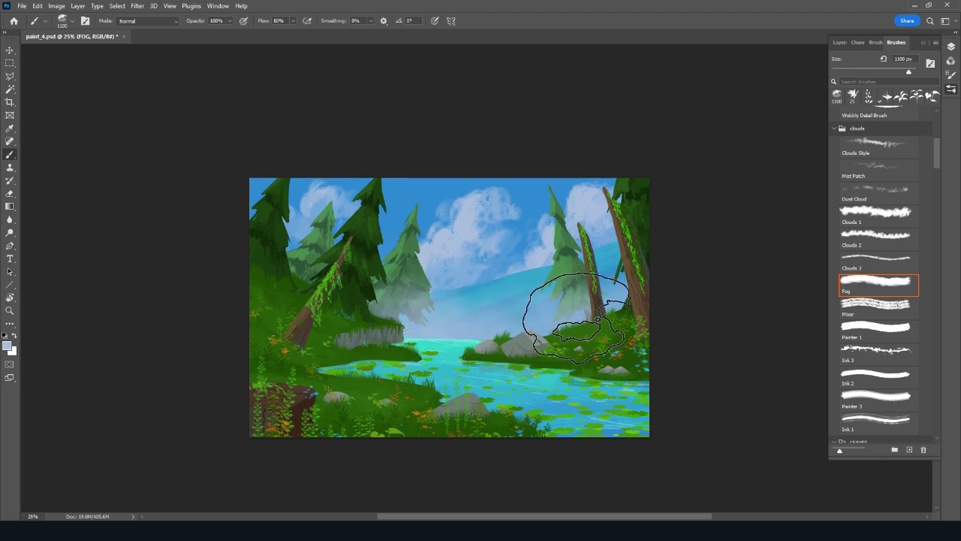
Lower the FOG layer's opacity to 55% and label it yellow
click(835, 42)
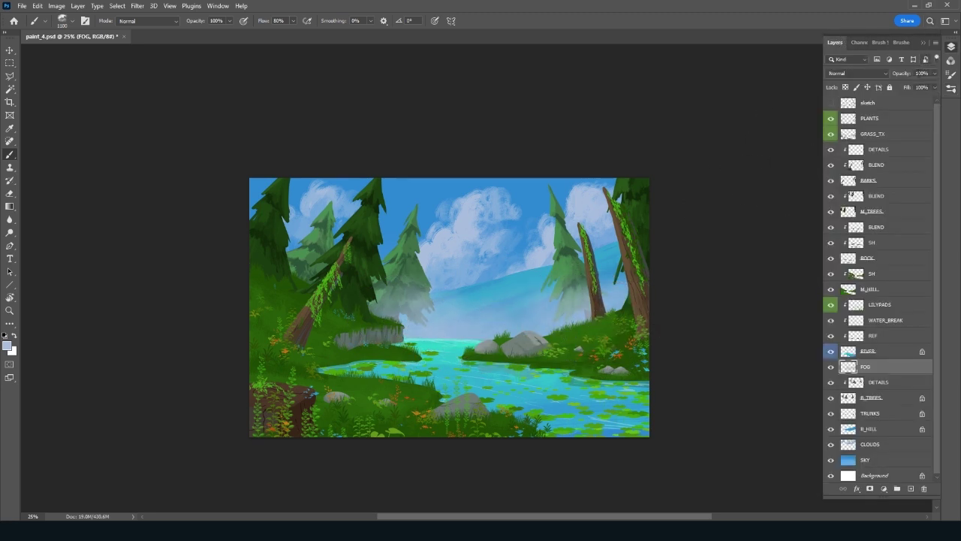
drag(907, 74, 899, 73)
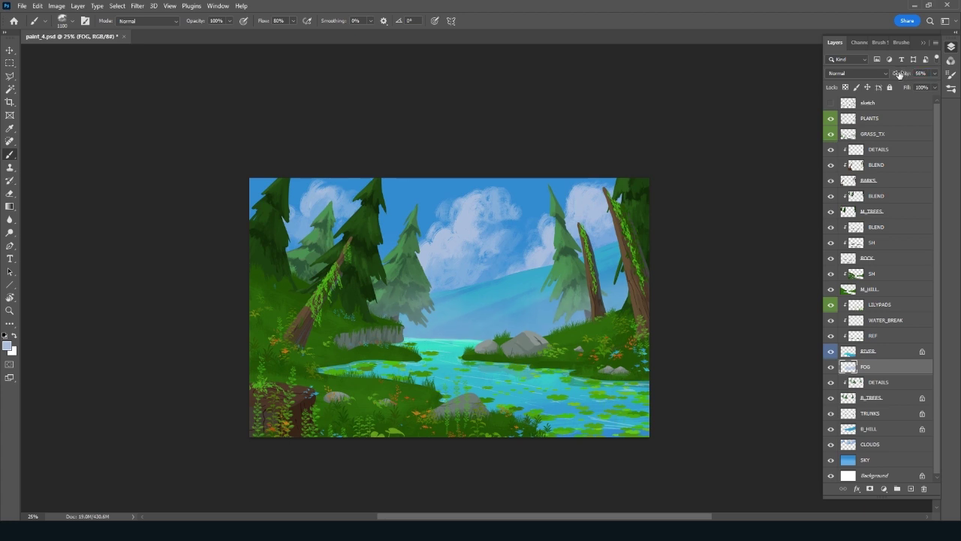
right_click(831, 370)
click(864, 425)
click(898, 120)
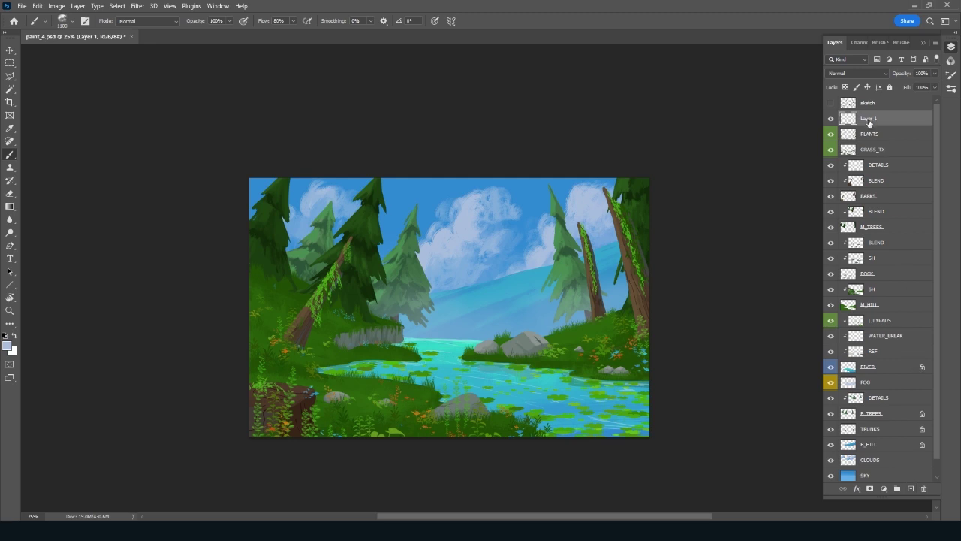
text(CSH)
Name the new layer CSH and assign colour labels to CSH and PLANTS
key(Return)
right_click(832, 120)
click(849, 189)
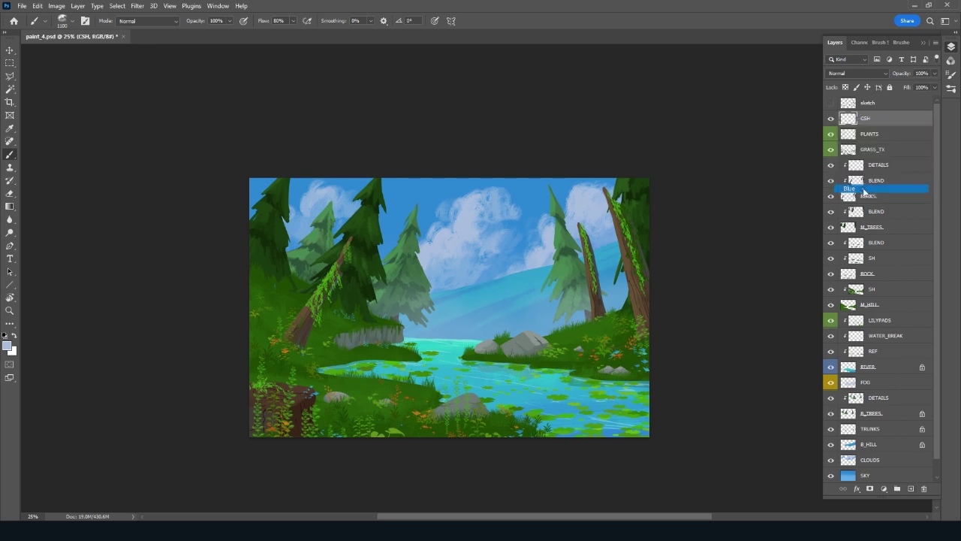
right_click(831, 134)
click(848, 198)
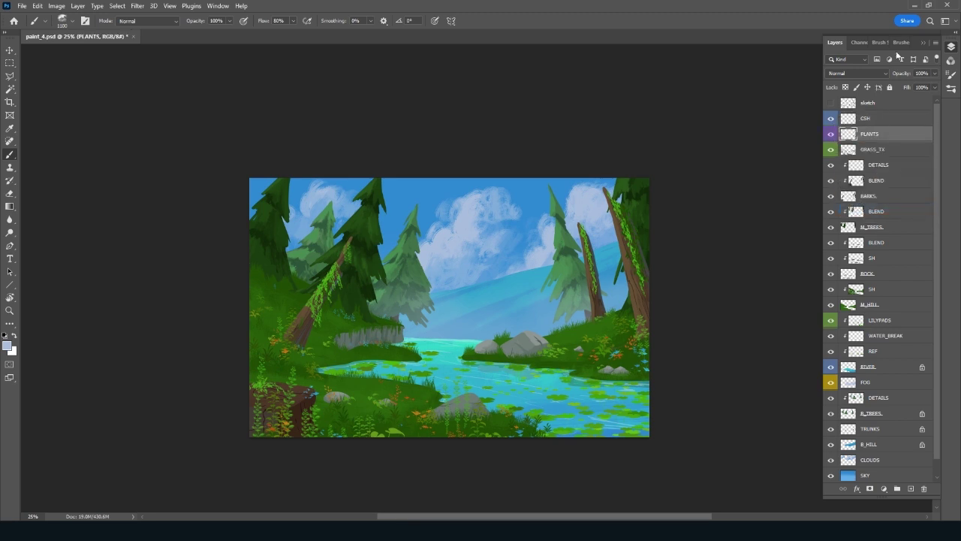
Choose a 150 px ink brush, label CSH violet, and sample sky blue as the paint colour
click(897, 42)
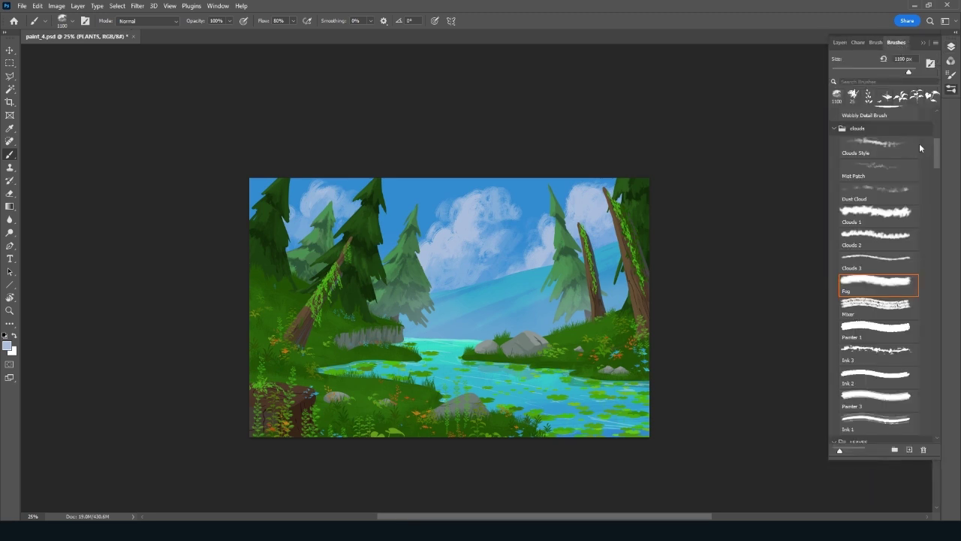
drag(937, 154, 937, 136)
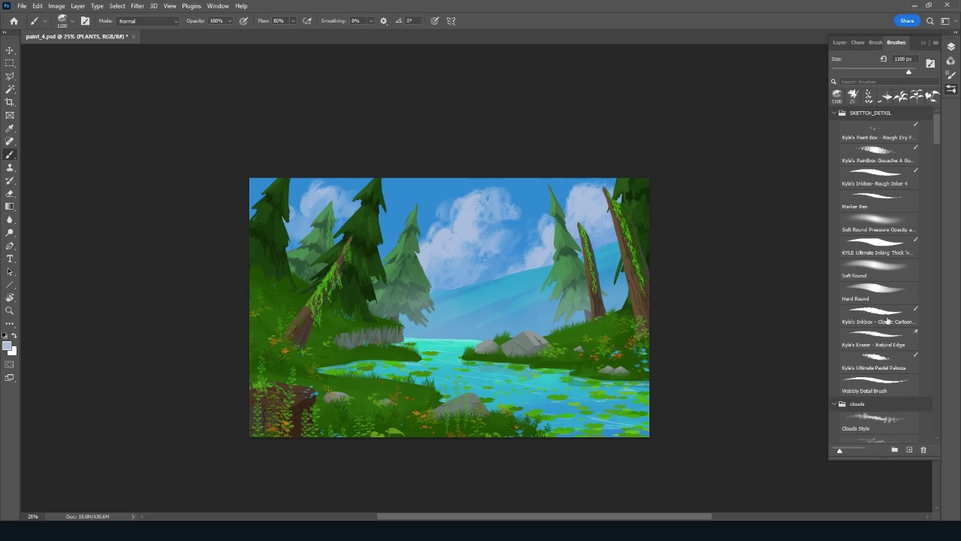
drag(938, 137, 931, 172)
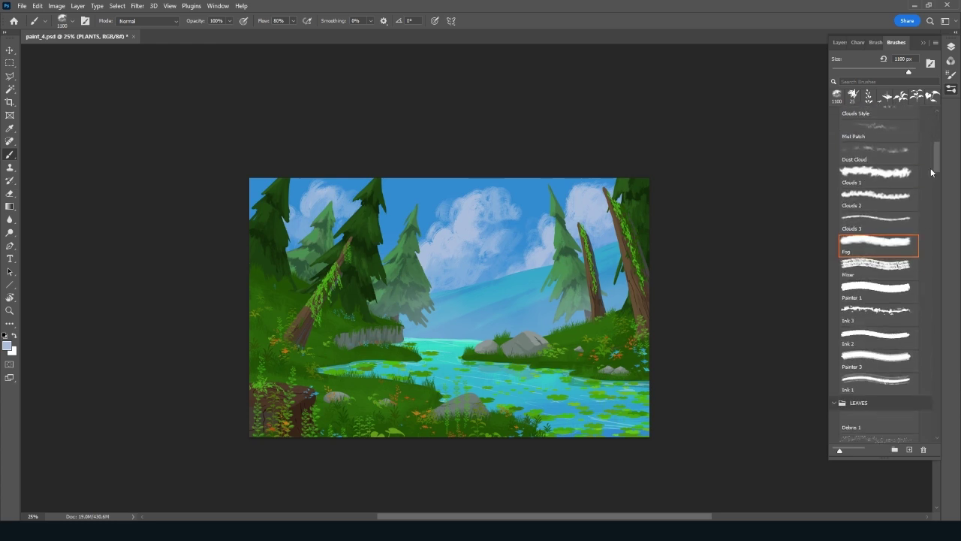
click(876, 335)
click(839, 42)
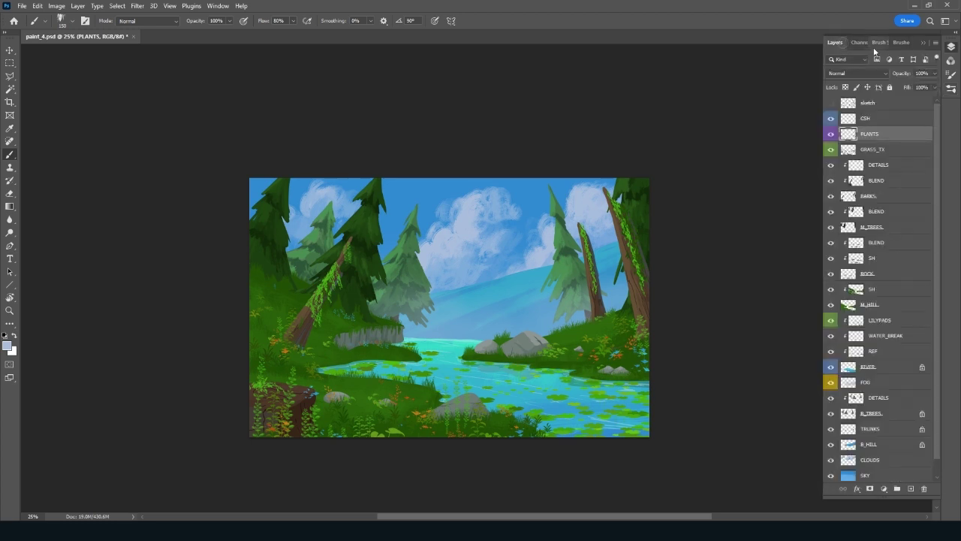
right_click(831, 119)
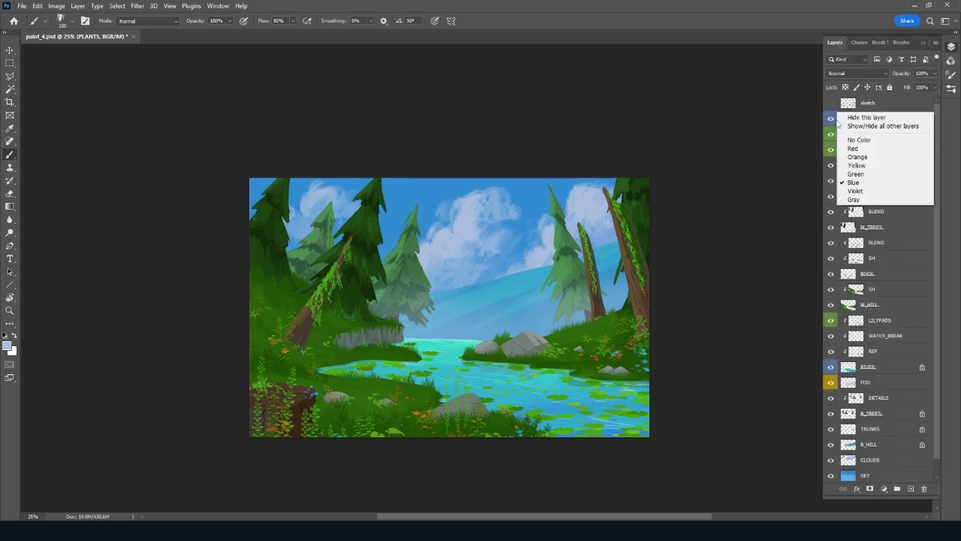
click(867, 187)
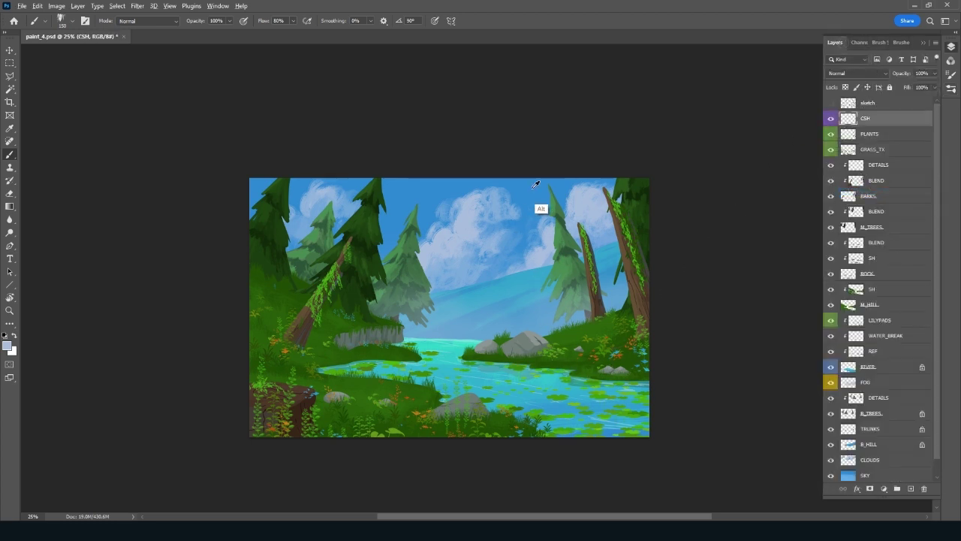
alt+click(532, 190)
click(885, 73)
Paint a dark bottom-left corner and diagonal shadow bands across the hills and river on CSH
click(864, 118)
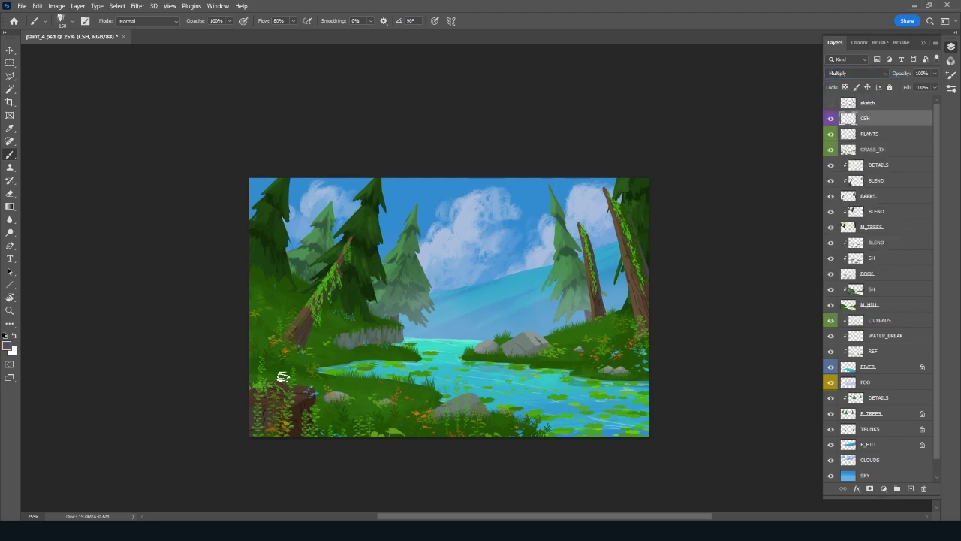
mouse_move(249, 435)
mouse_down()
mouse_move(275, 435)
mouse_move(241, 412)
mouse_move(365, 440)
mouse_move(259, 389)
mouse_move(401, 435)
mouse_move(258, 382)
mouse_move(341, 401)
mouse_move(333, 395)
mouse_move(369, 425)
mouse_move(310, 420)
mouse_move(444, 449)
mouse_move(521, 386)
mouse_up()
key(r)
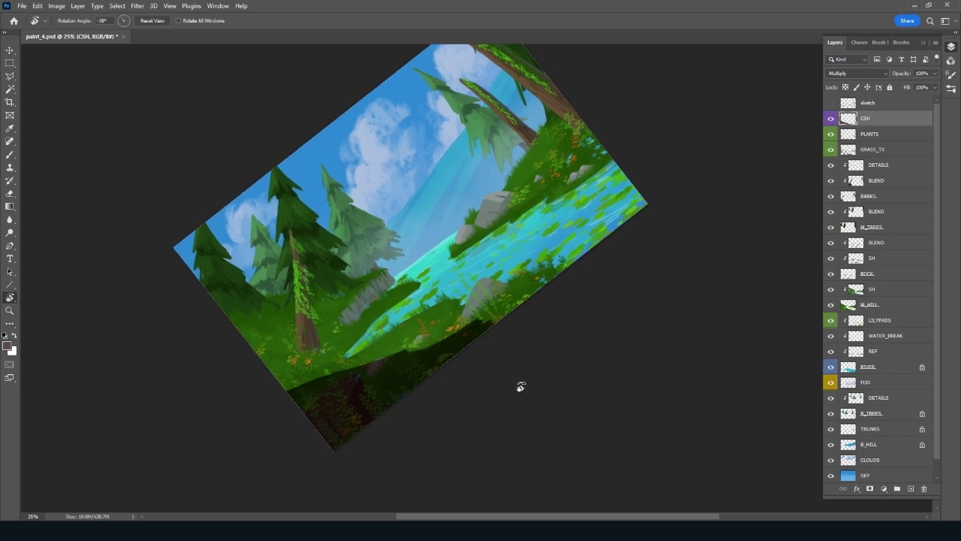
mouse_move(521, 386)
mouse_down()
mouse_move(616, 404)
mouse_move(484, 355)
mouse_move(440, 392)
mouse_move(570, 292)
mouse_move(437, 371)
mouse_move(517, 320)
mouse_move(491, 323)
mouse_move(403, 377)
mouse_move(632, 232)
mouse_move(488, 323)
mouse_move(297, 421)
mouse_move(590, 225)
mouse_move(253, 446)
mouse_move(547, 247)
mouse_move(296, 412)
mouse_move(609, 159)
mouse_move(598, 156)
mouse_move(612, 122)
mouse_move(511, 238)
mouse_move(377, 333)
mouse_move(422, 285)
mouse_move(593, 172)
mouse_move(607, 198)
mouse_up()
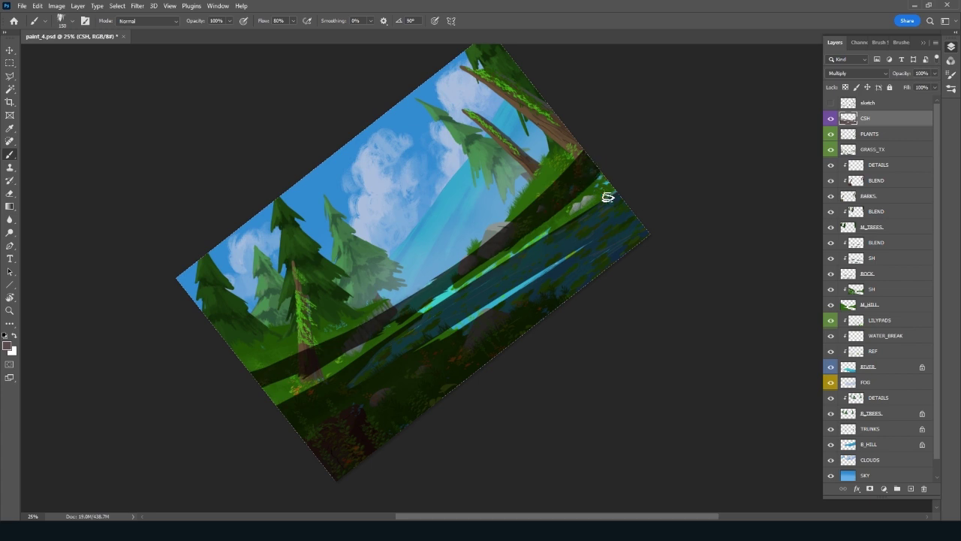
key(Escape)
Erase light streaks through the shadows along the horizon, left hillside, lower grass and river
drag(680, 333, 666, 408)
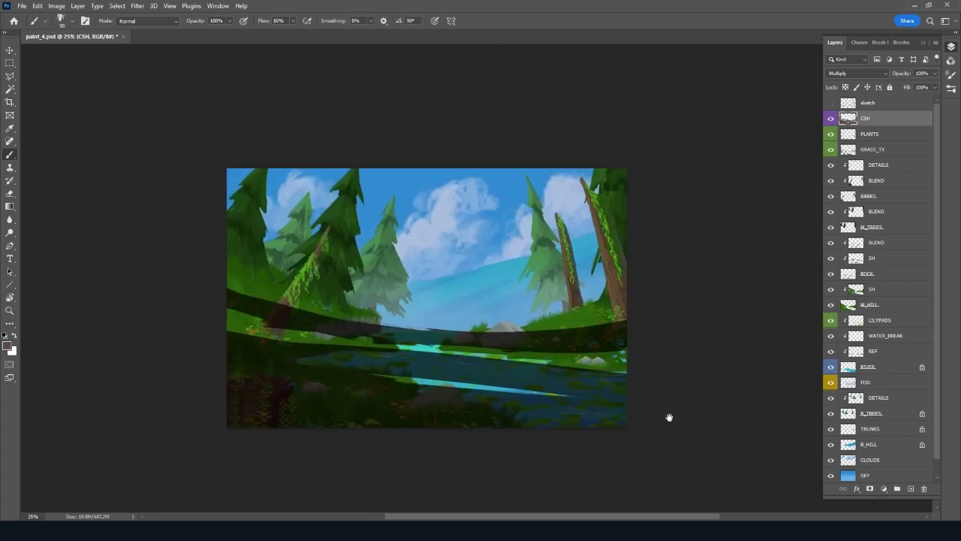
key(e)
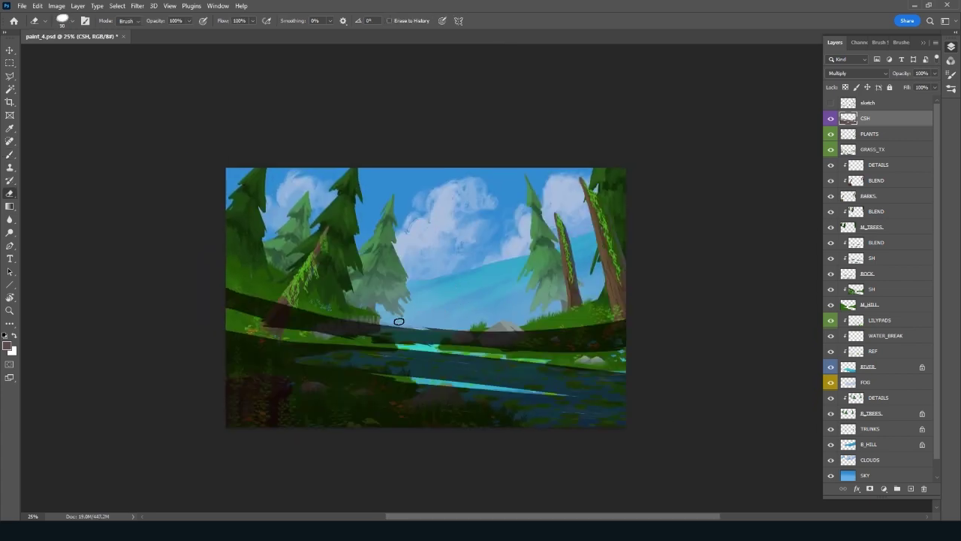
drag(443, 330, 355, 318)
drag(454, 331, 607, 325)
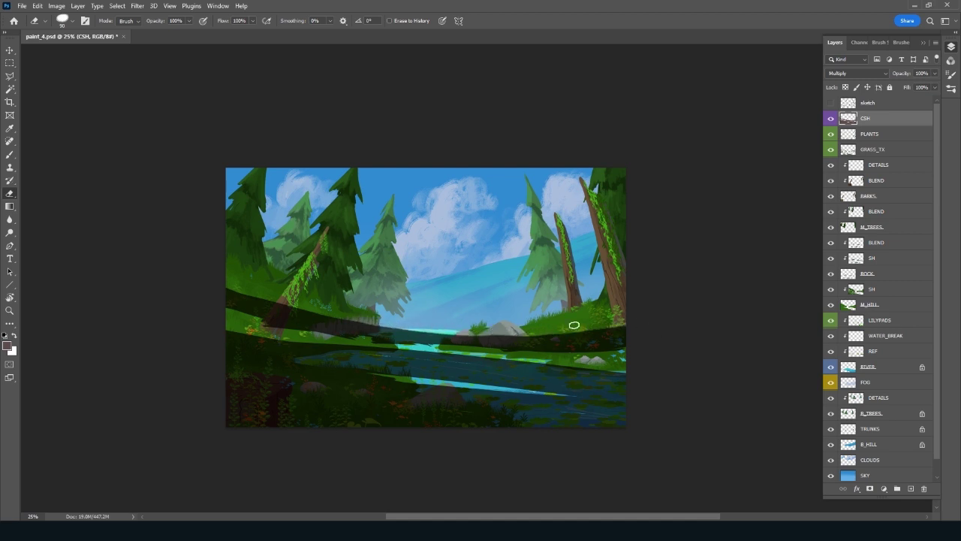
drag(252, 295, 322, 313)
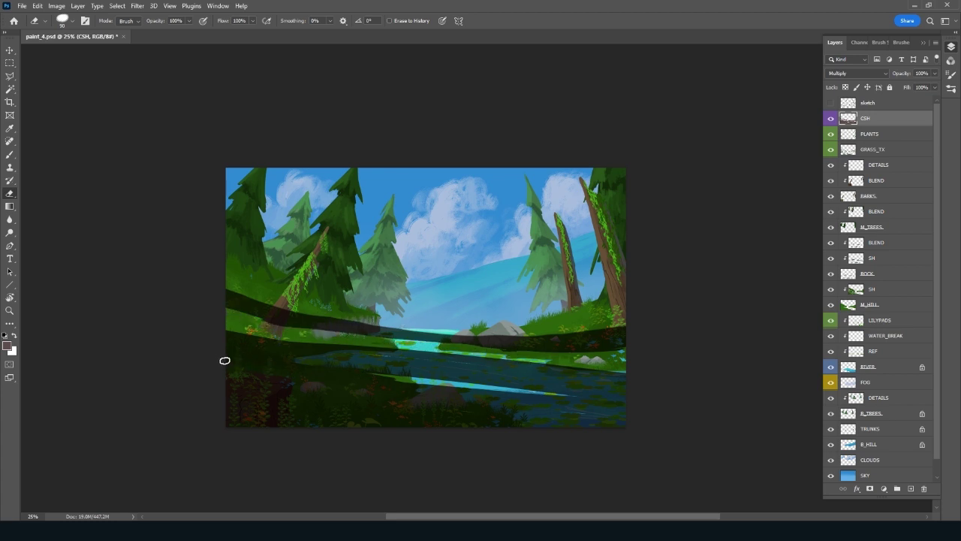
drag(224, 361, 440, 385)
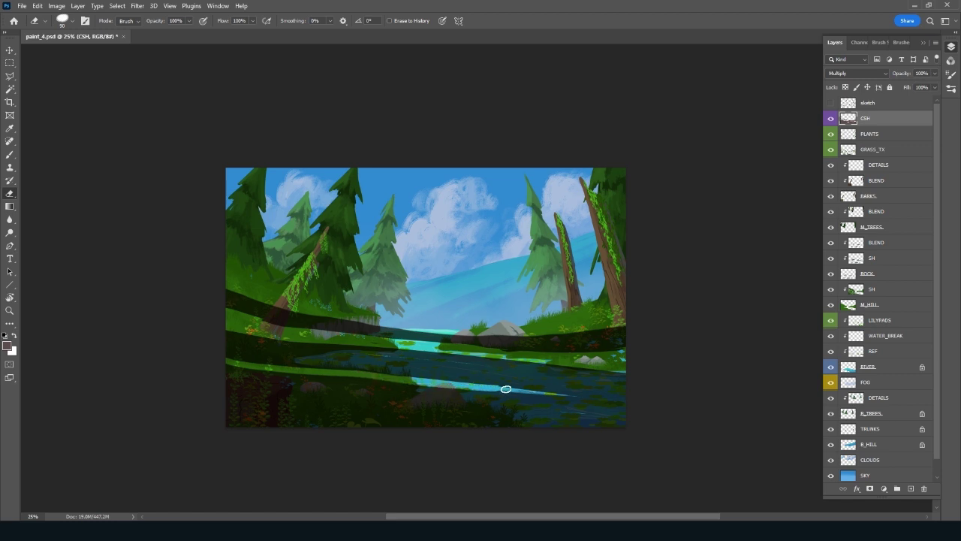
drag(505, 389, 711, 407)
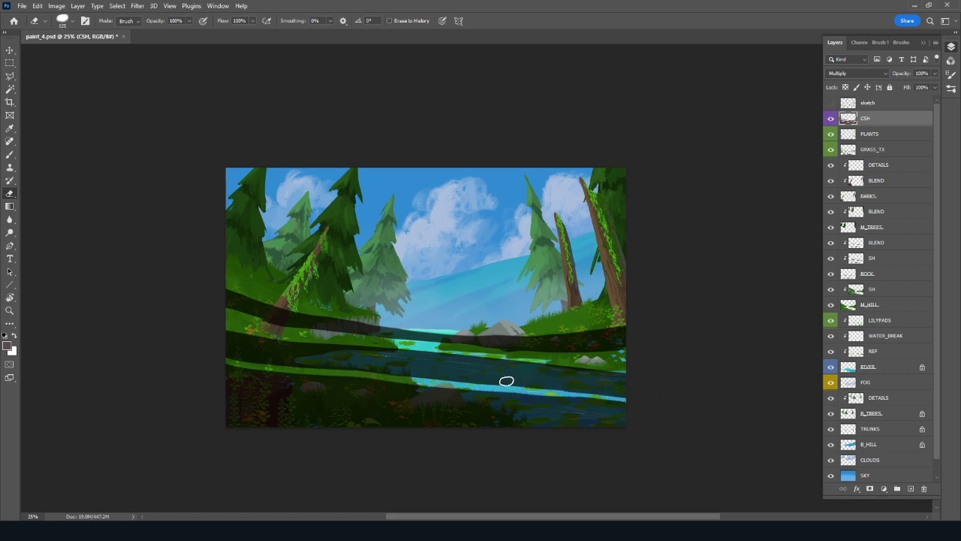
drag(214, 365, 669, 407)
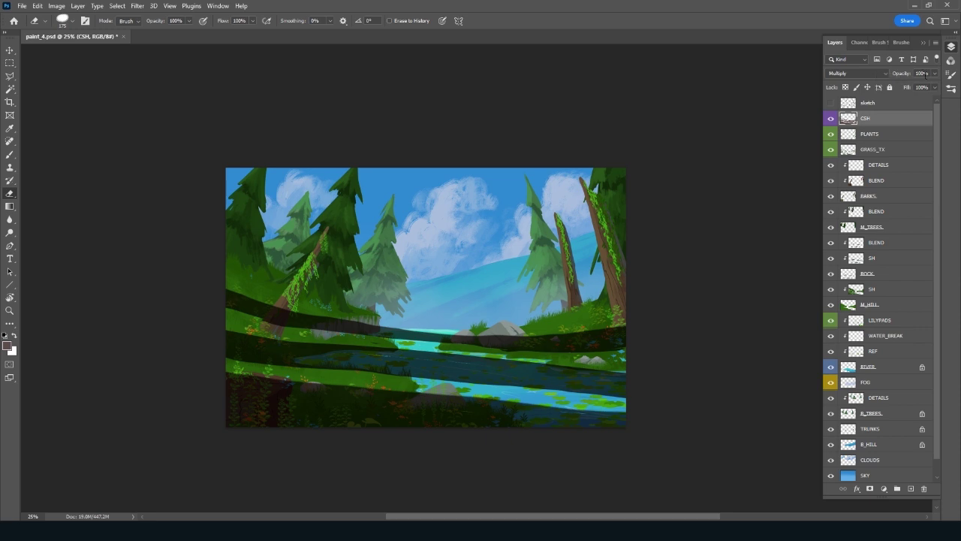
Fade the CSH shadow layer to 60% opacity
text(60)
key(Return)
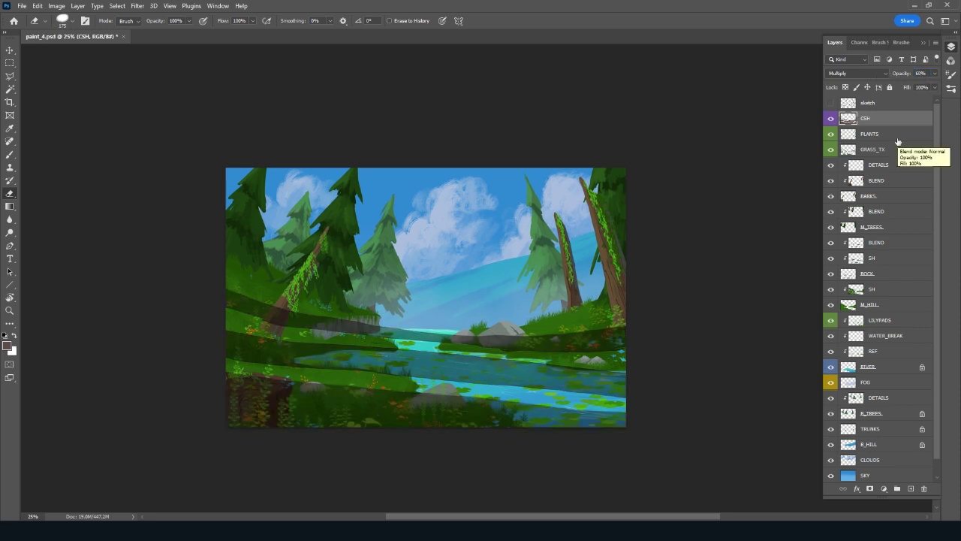
key(r)
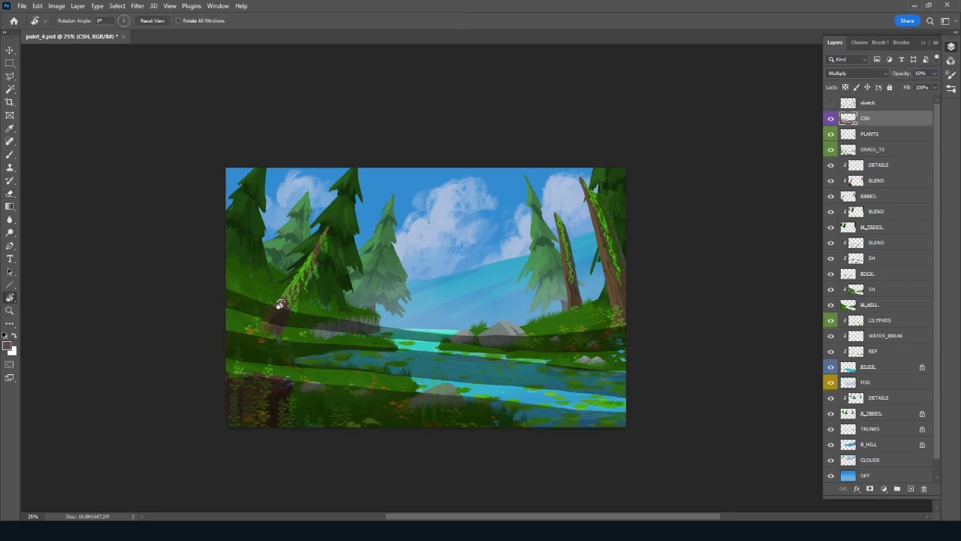
key(e)
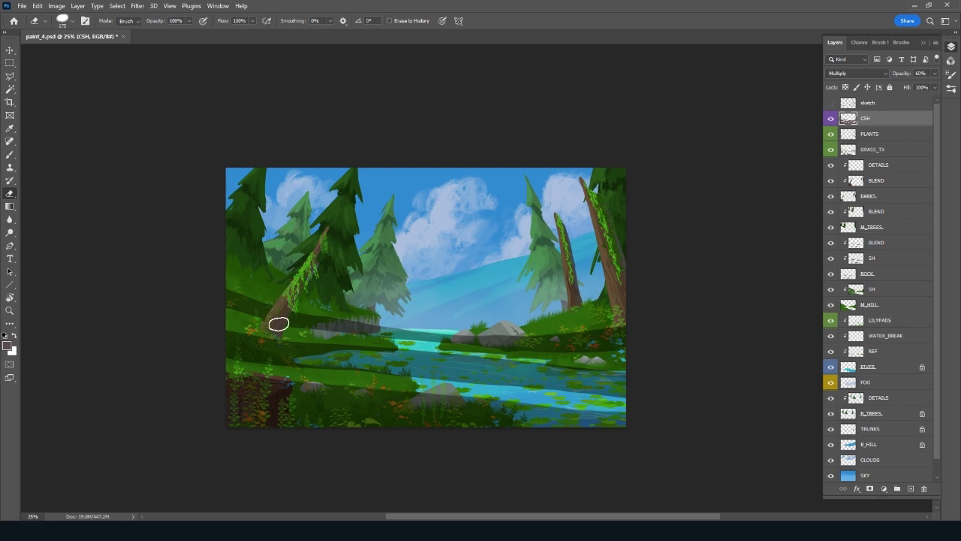
Select the hill and GRASS_TX areas, then add a new layer above GRASS_TX
click(901, 291)
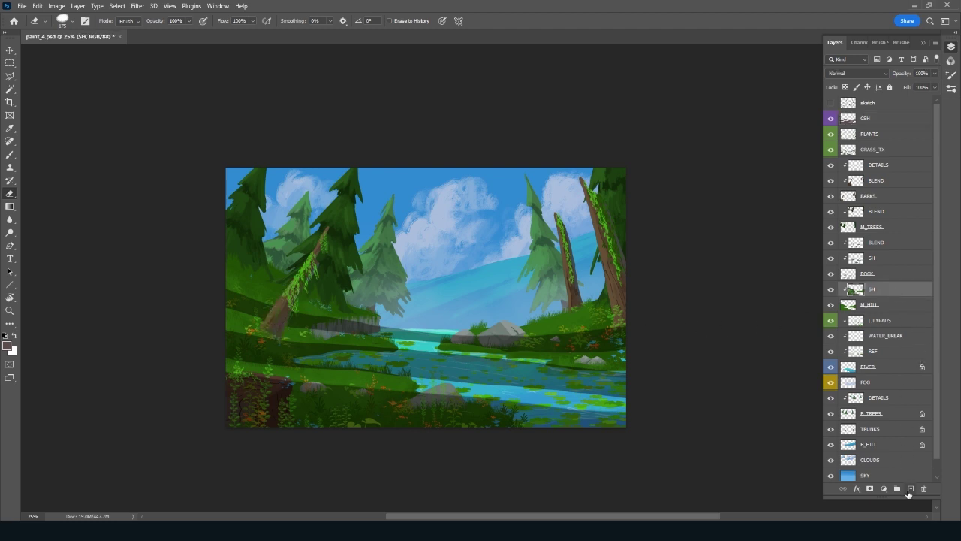
click(890, 150)
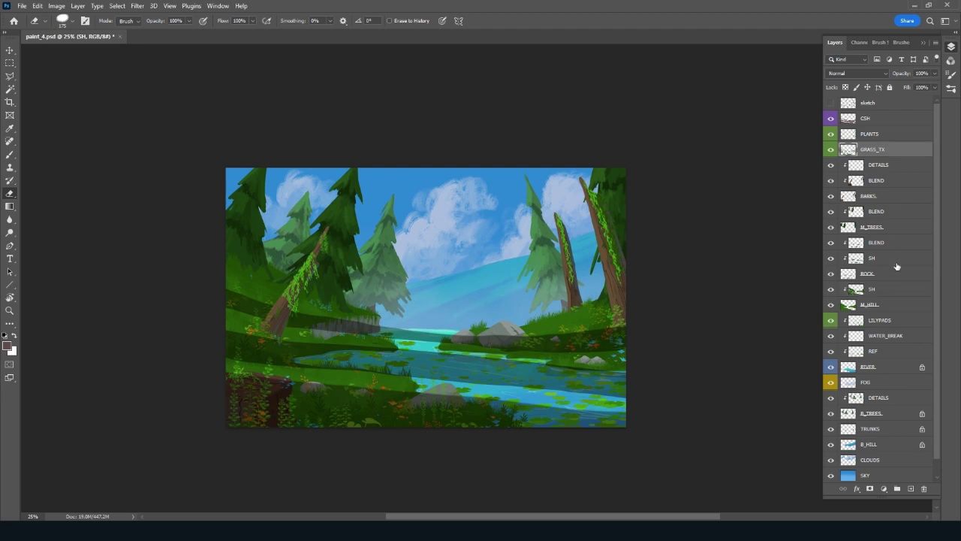
ctrl+click(850, 307)
ctrl+shift+click(849, 151)
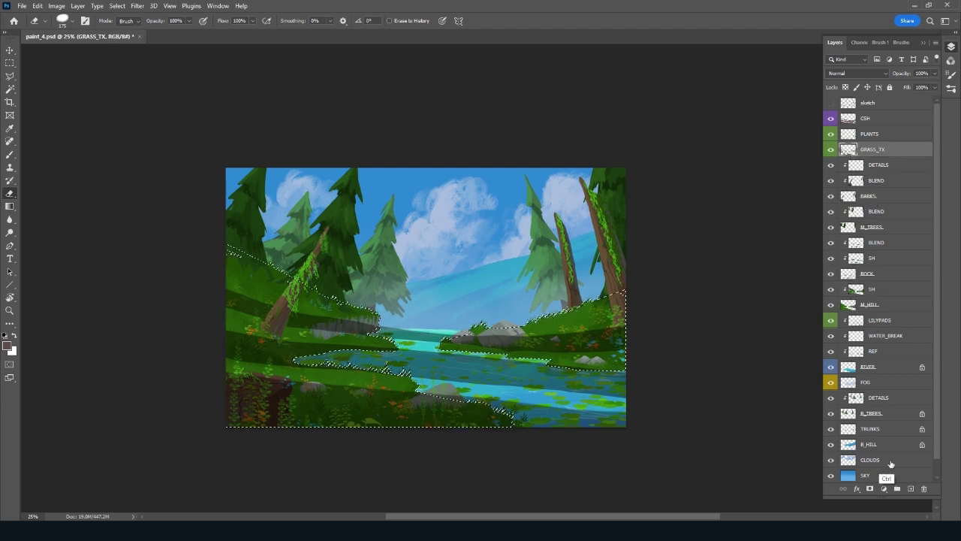
click(911, 489)
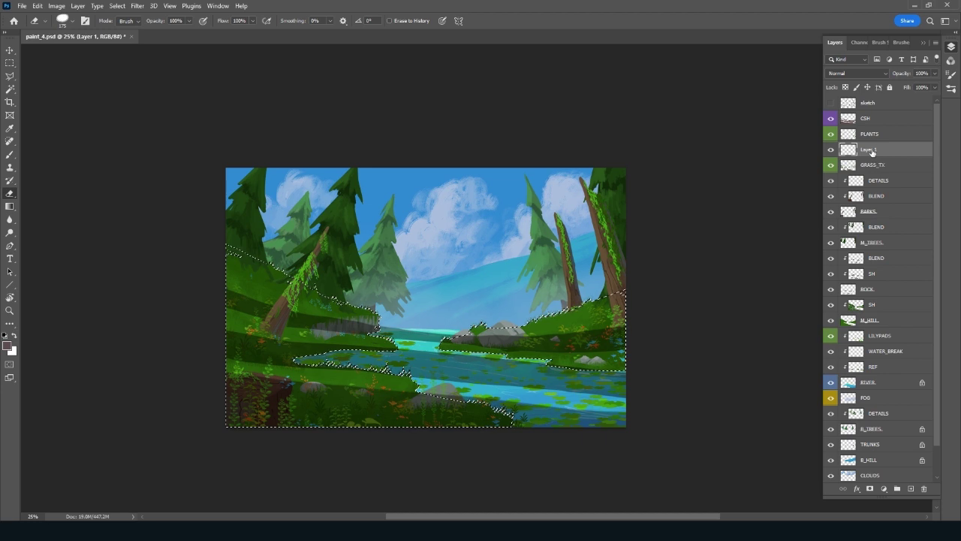
text(SH)
Name the new layer SH and give it a violet colour label
key(Return)
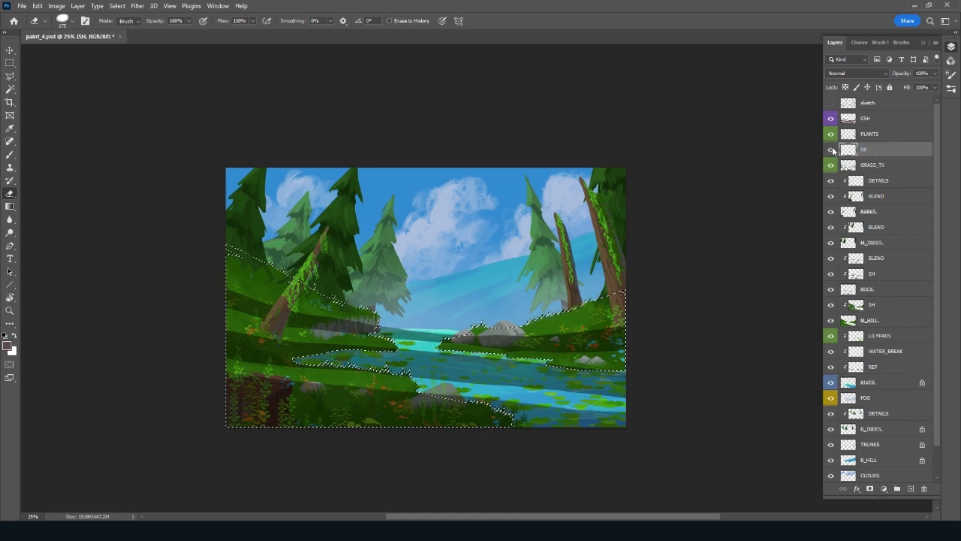
right_click(831, 150)
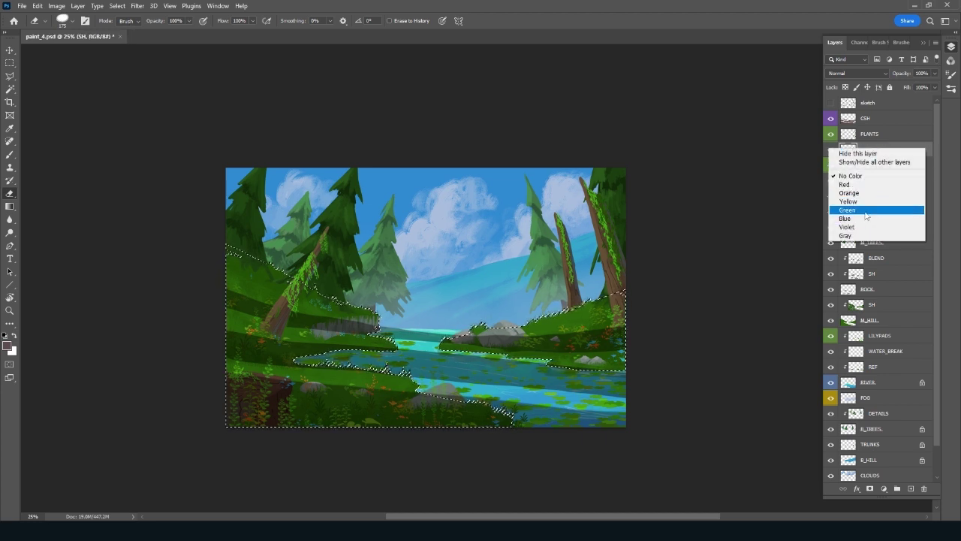
click(855, 235)
Choose the Soft Round Pressure Opacity brush with 1% spacing and Transfer enabled
click(897, 42)
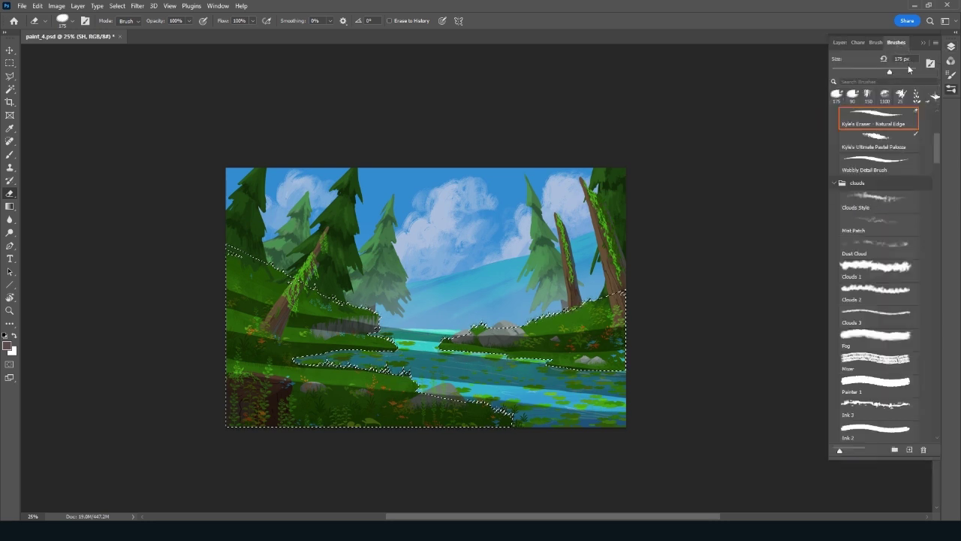
drag(936, 155, 938, 130)
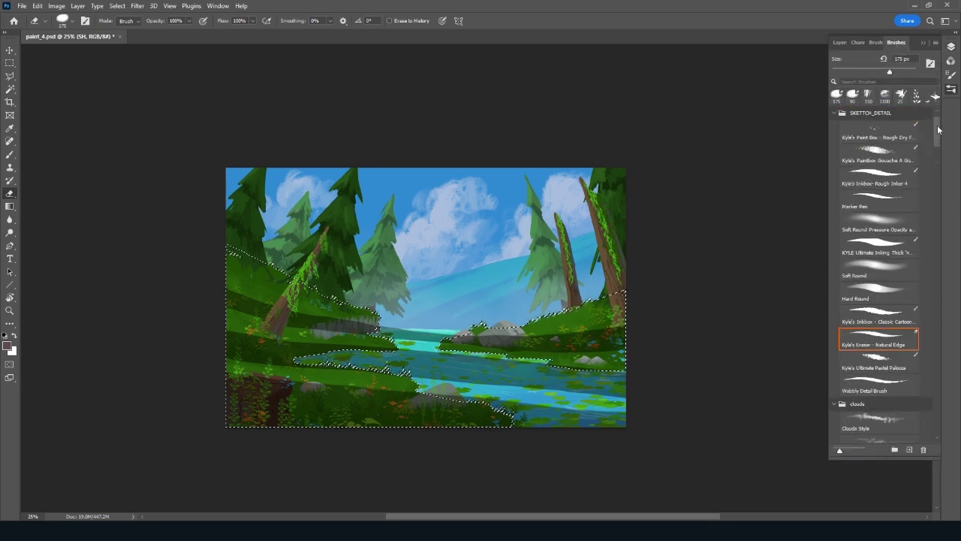
click(887, 220)
click(876, 42)
drag(846, 214, 832, 214)
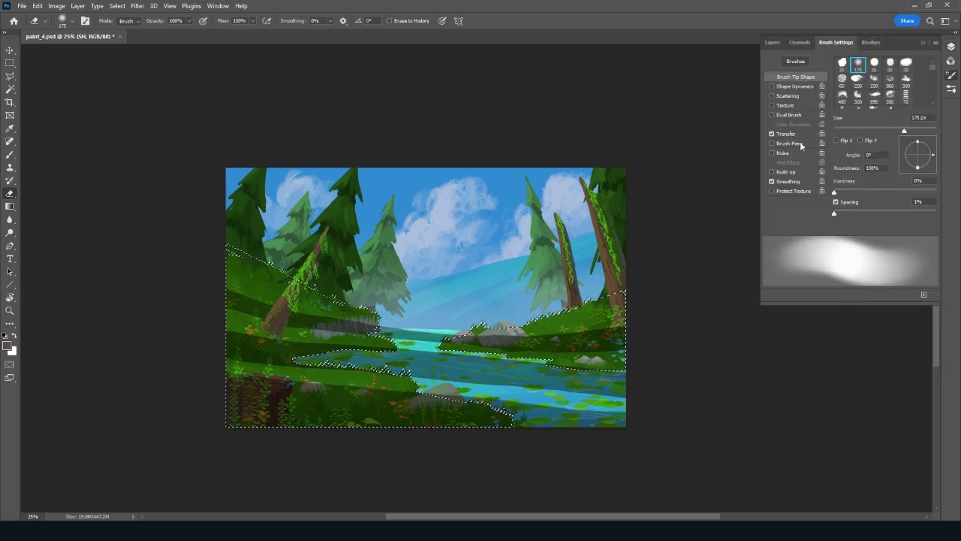
click(771, 134)
key(F5)
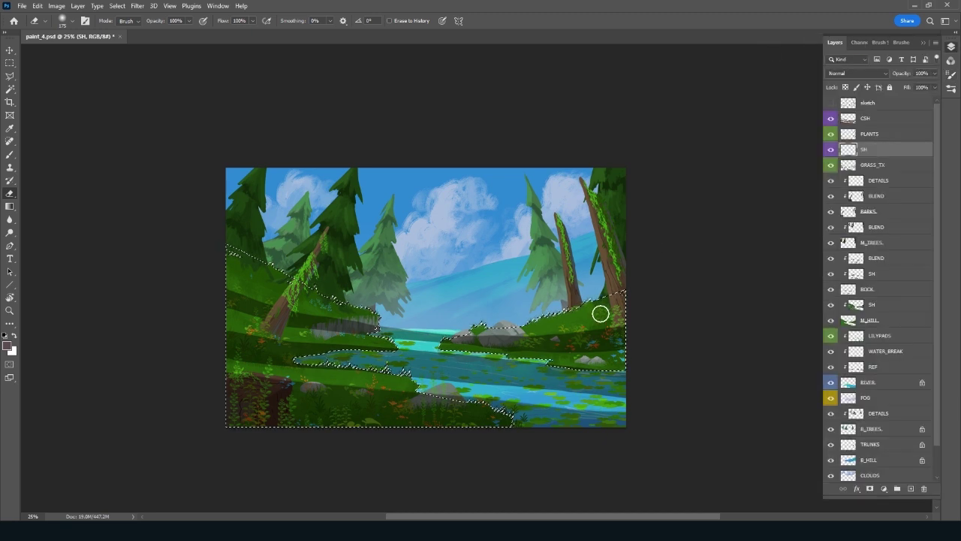
Set the SH layer to Multiply and set tool opacity to 30%, then back to 100%
click(856, 73)
click(848, 118)
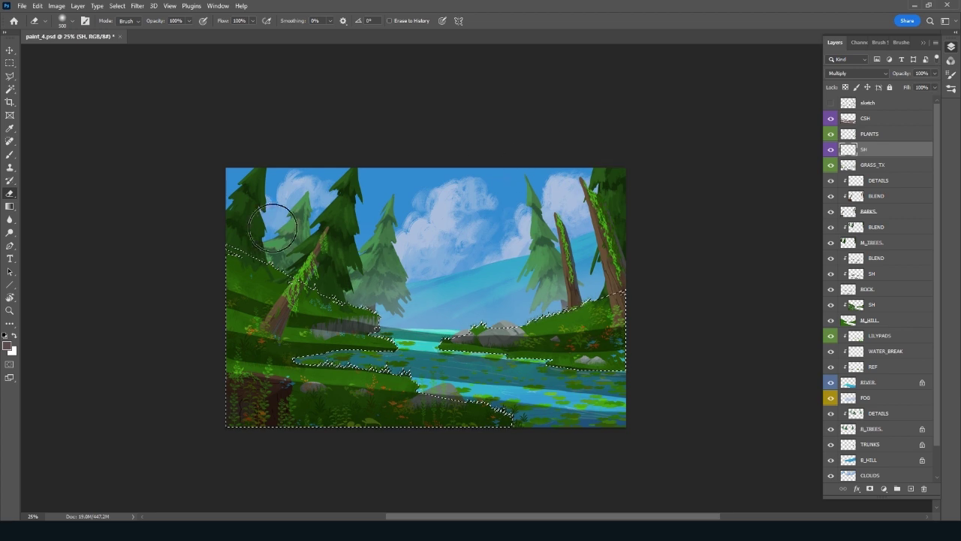
key(3)
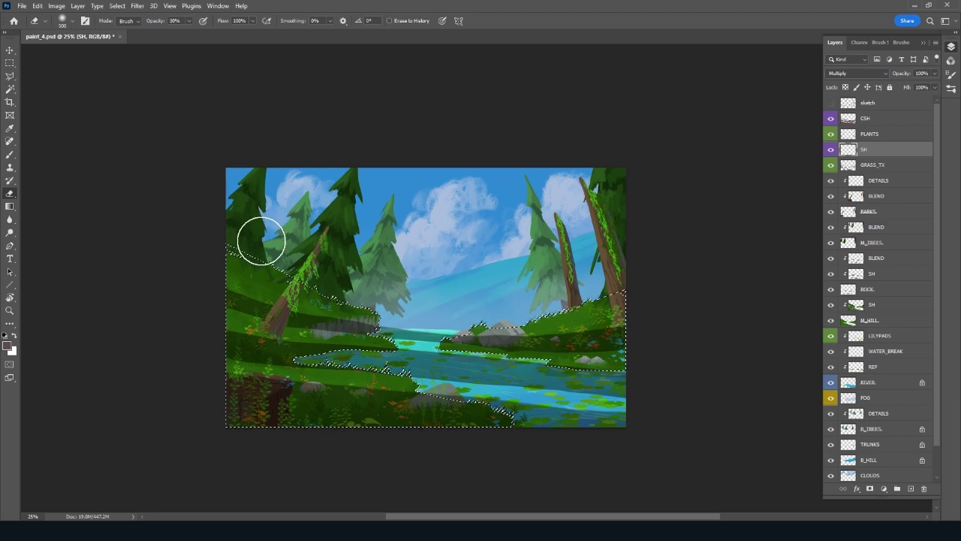
key(0)
Pick the natural-edge eraser preset, then reselect Soft Round Pressure Opacity at 1% spacing
click(900, 42)
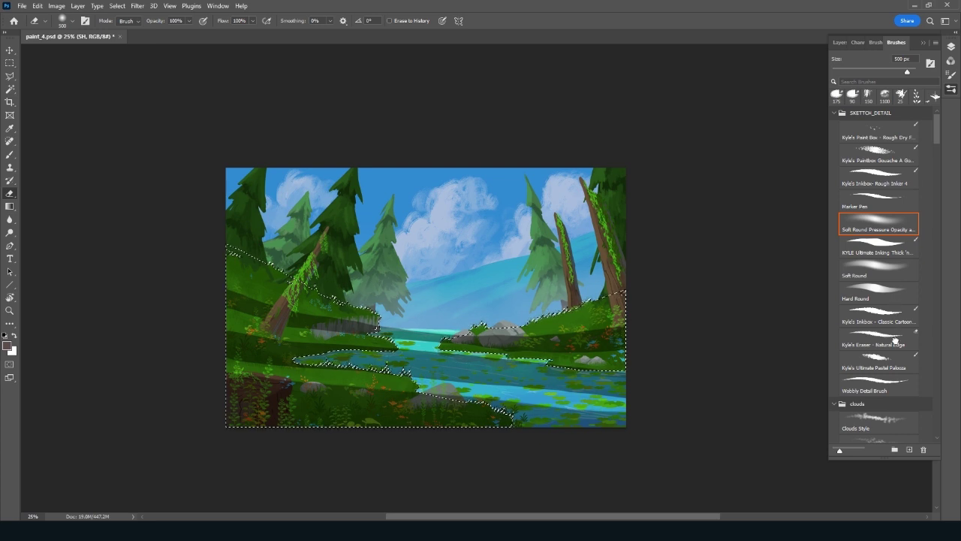
click(894, 340)
key(b)
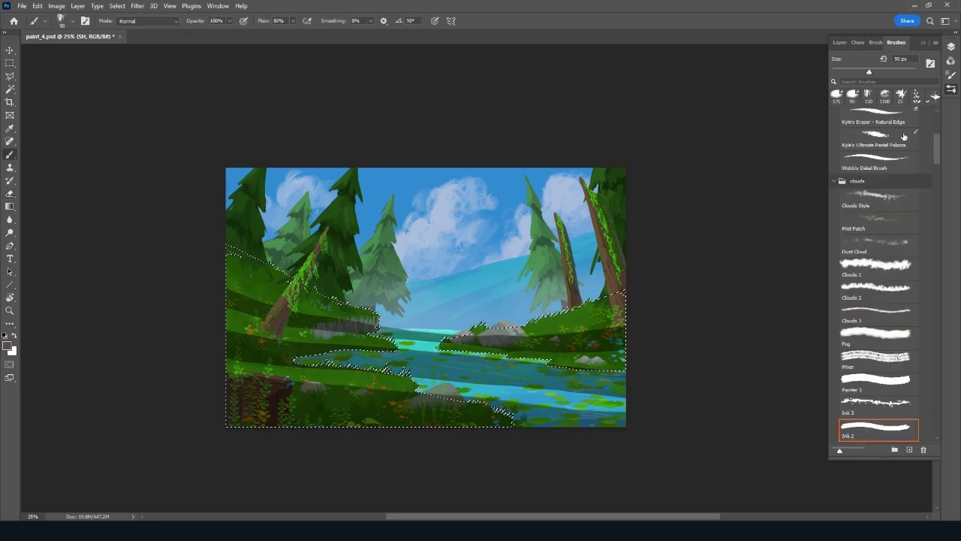
drag(931, 145, 936, 114)
drag(936, 154, 934, 78)
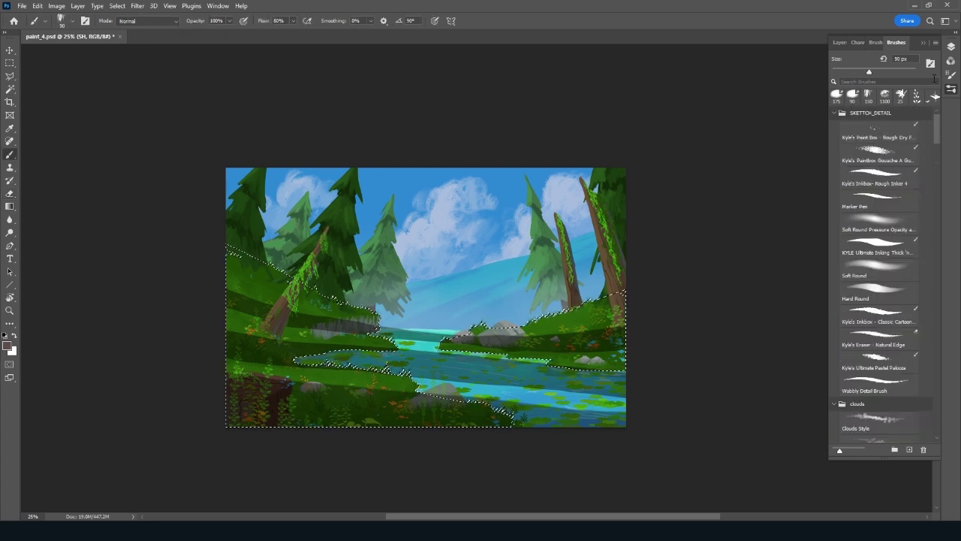
click(888, 228)
click(875, 42)
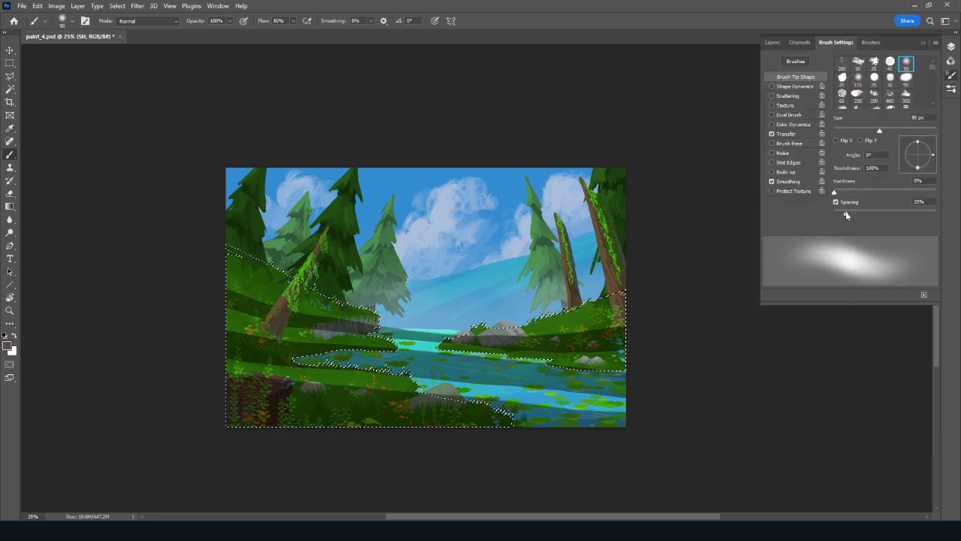
drag(845, 213, 770, 123)
click(773, 43)
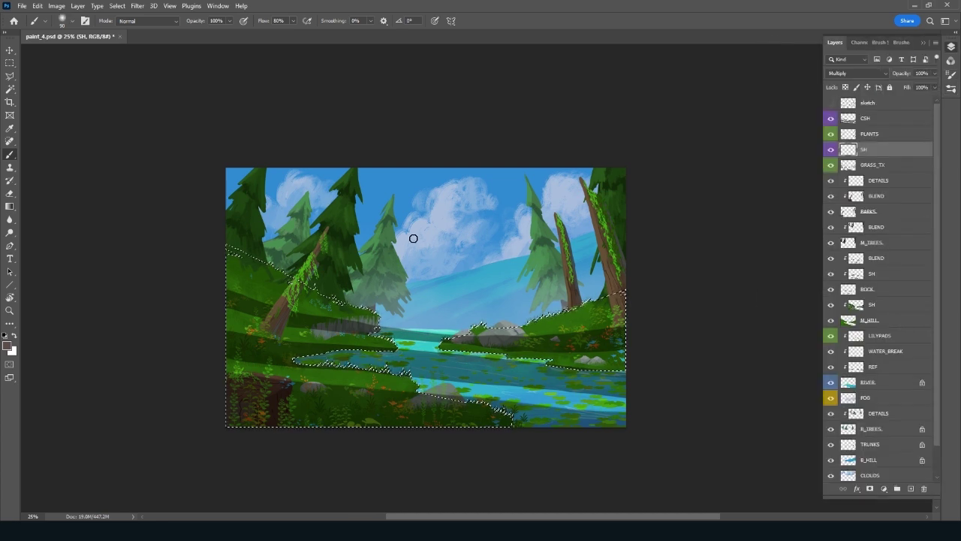
Shade the lower-left hillsides at 30% opacity with a brush enlarged to 900, then deselect
key(bracketright)
key(bracketright)
key(bracketright)
key(3)
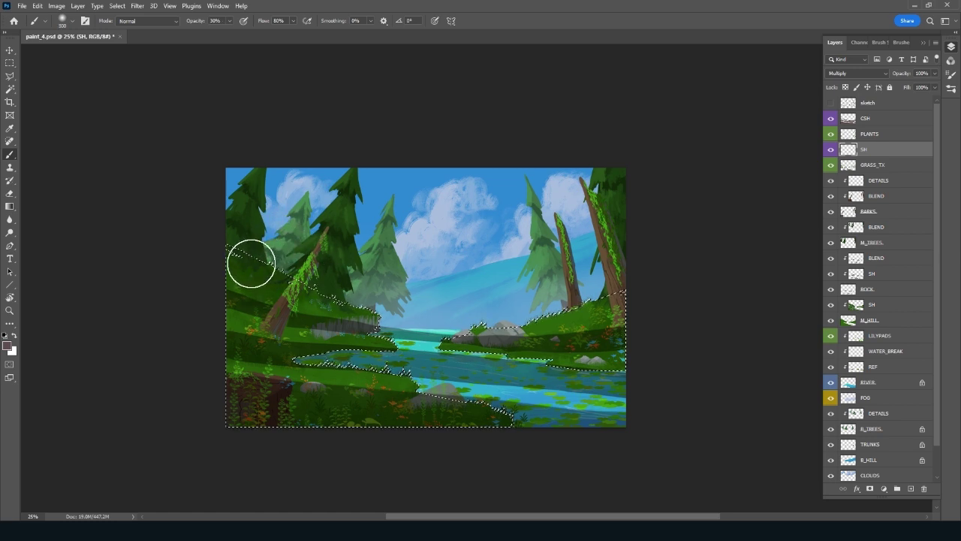
mouse_move(251, 264)
mouse_down()
mouse_move(363, 298)
mouse_move(266, 262)
mouse_move(320, 305)
mouse_move(281, 369)
mouse_move(219, 422)
mouse_up()
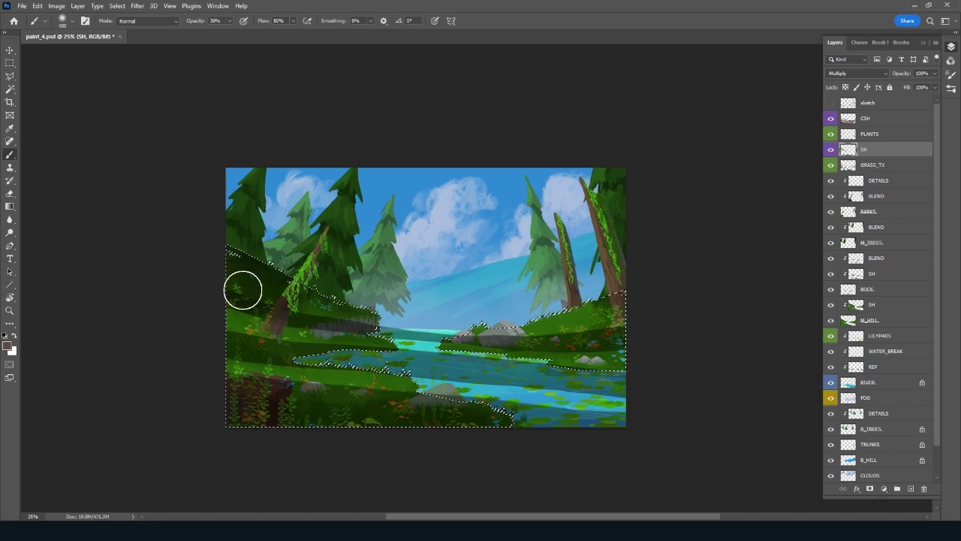
mouse_move(277, 330)
mouse_down()
mouse_move(353, 331)
mouse_move(320, 328)
mouse_move(283, 378)
mouse_move(315, 365)
mouse_move(365, 373)
mouse_move(403, 395)
mouse_move(386, 422)
mouse_move(430, 411)
mouse_up()
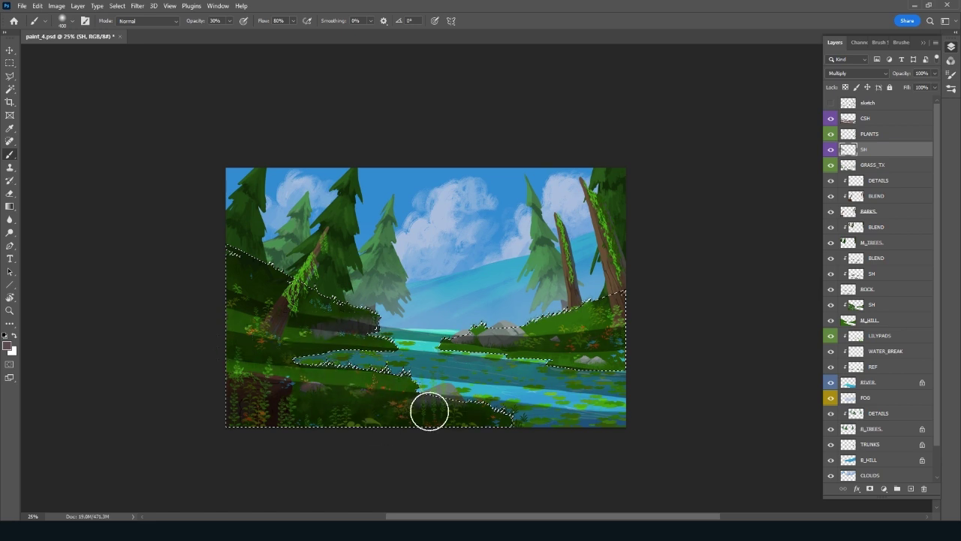
key(bracketright)
key(bracketright)
key(bracketright)
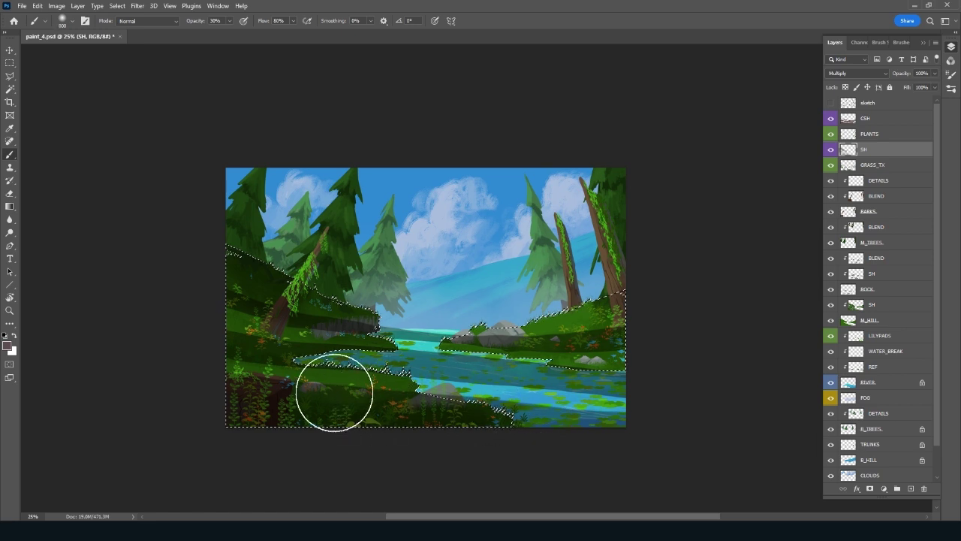
mouse_move(301, 349)
mouse_down()
mouse_move(286, 401)
mouse_move(268, 401)
mouse_move(447, 422)
mouse_up()
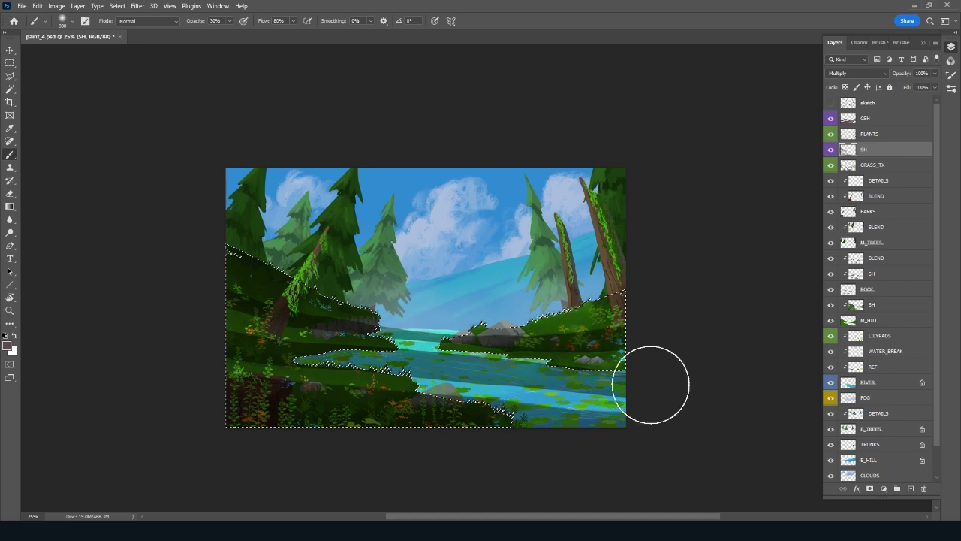
key(ctrl+d)
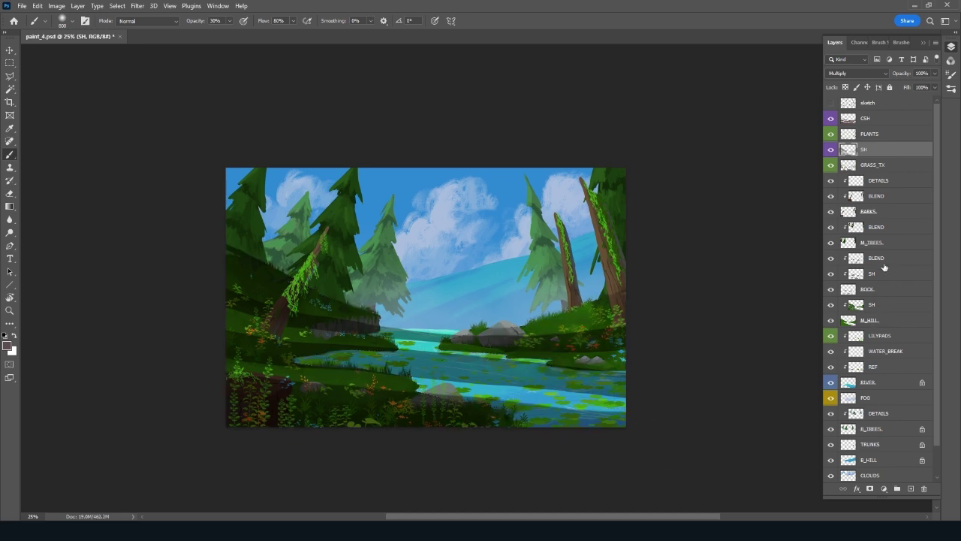
Load the tree and trunk shapes as a selection, save, and shrink the brush to 90
ctrl+click(848, 242)
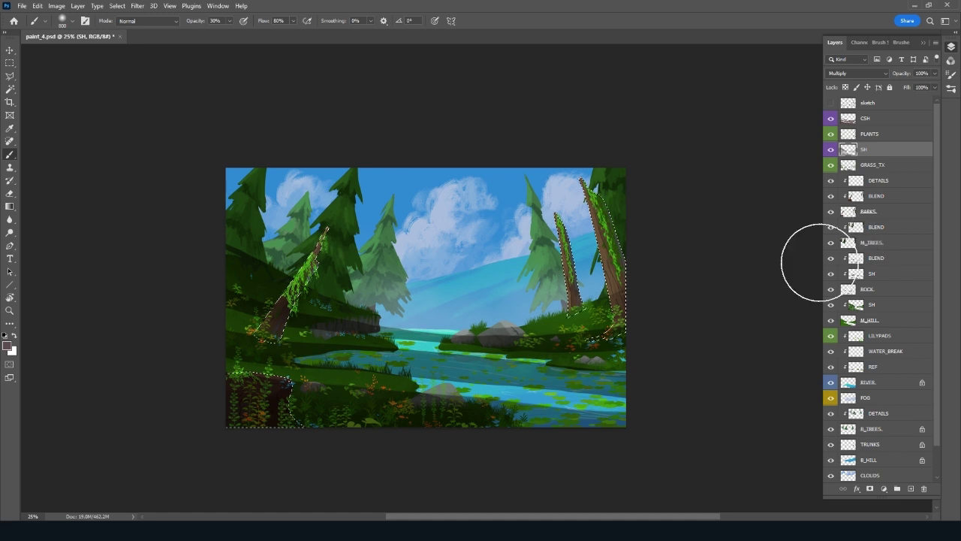
key(ctrl+s)
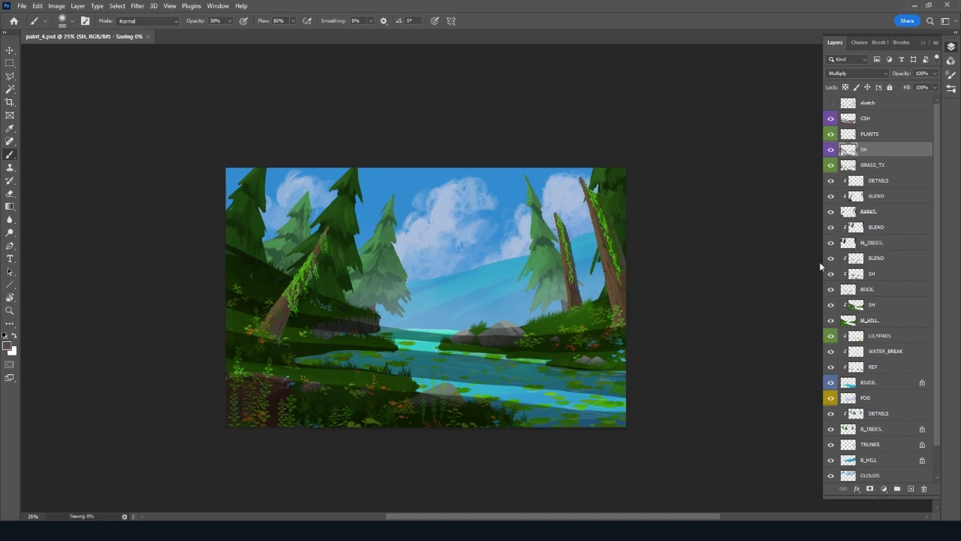
key(bracketleft)
key(bracketleft)
key(bracketleft)
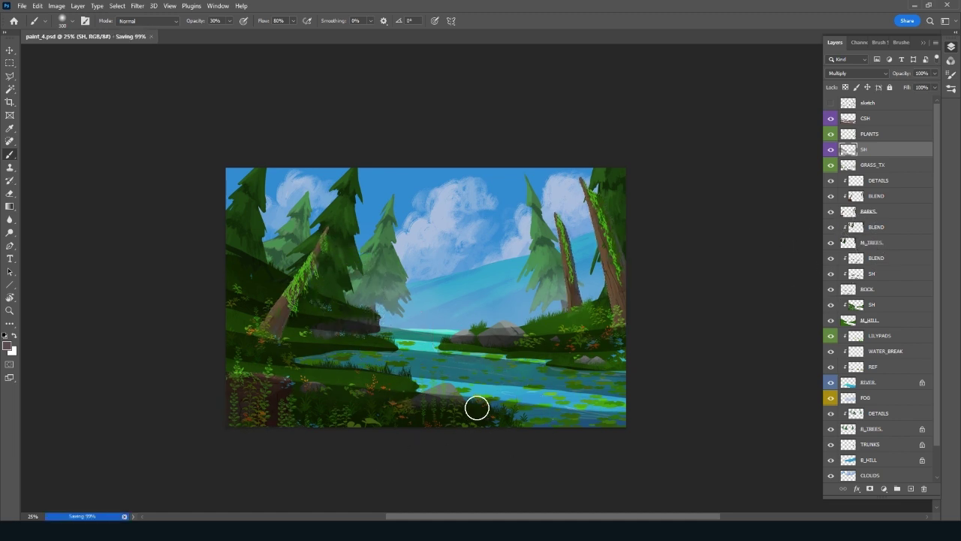
key(bracketleft)
key(bracketleft)
Select plants, vines and right trunks, paint their shadows, deselect and save
ctrl+click(848, 133)
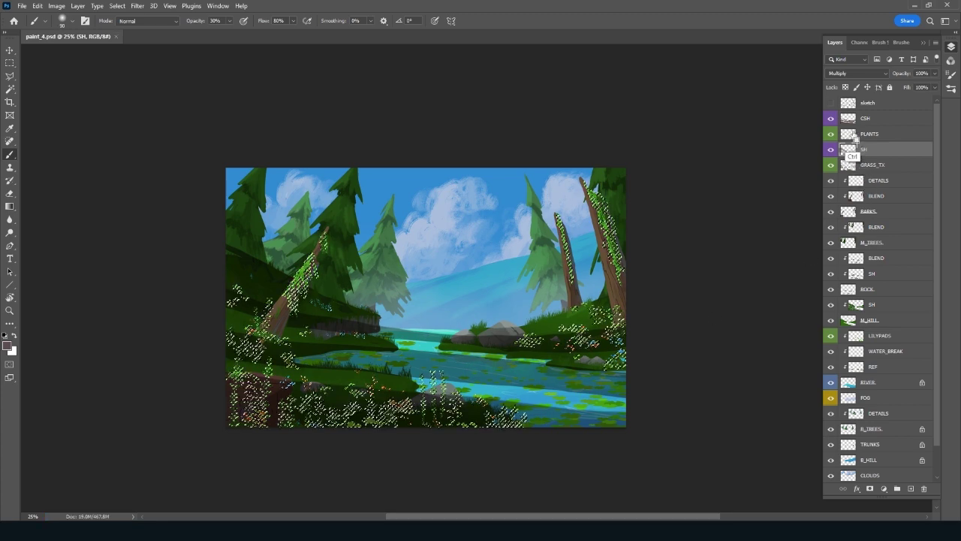
ctrl+shift+click(850, 211)
key(bracketright)
key(bracketright)
key(bracketright)
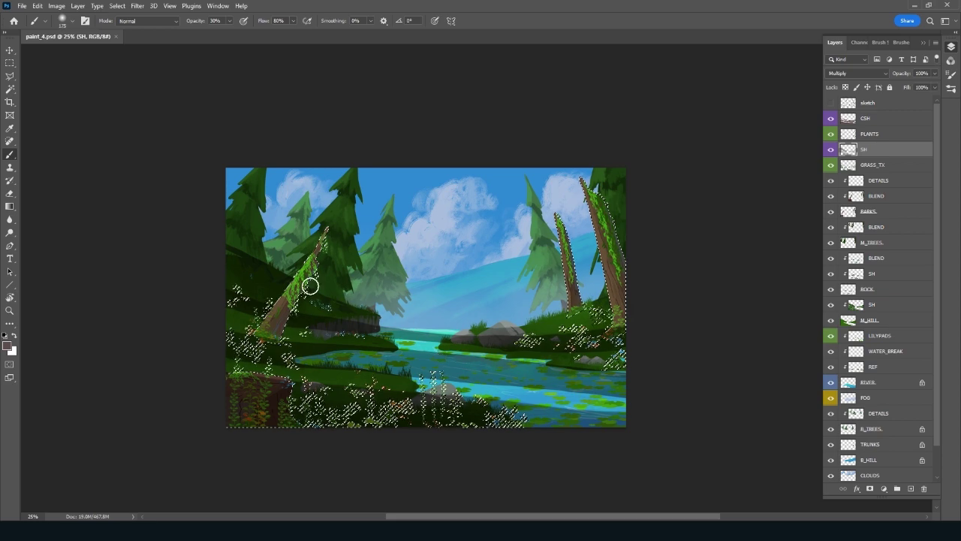
key(bracketleft)
key(bracketleft)
key(bracketleft)
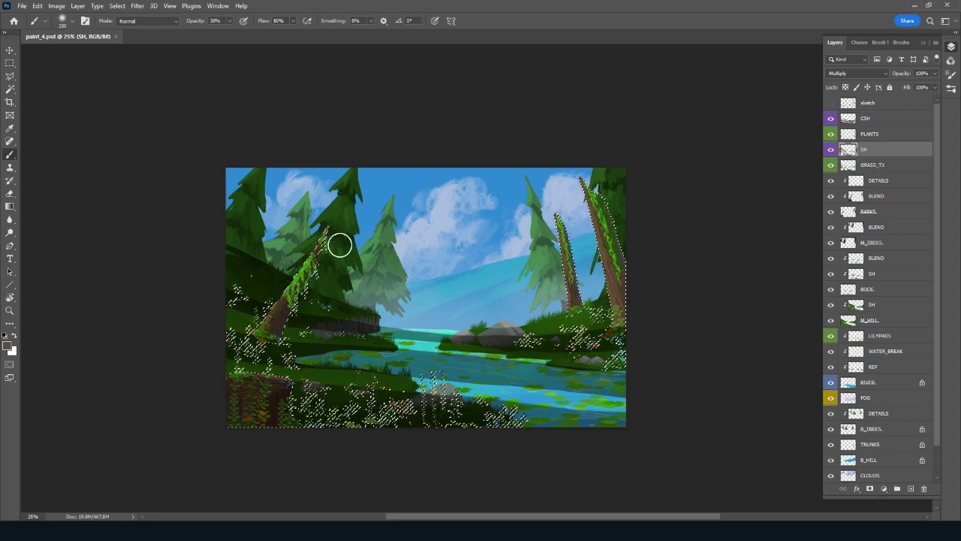
drag(338, 244, 283, 391)
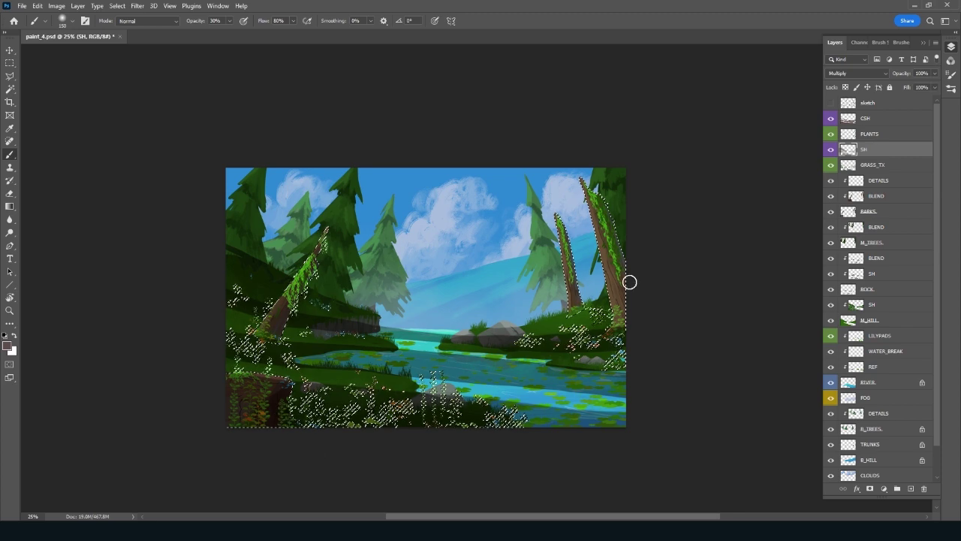
key(bracketleft)
key(bracketleft)
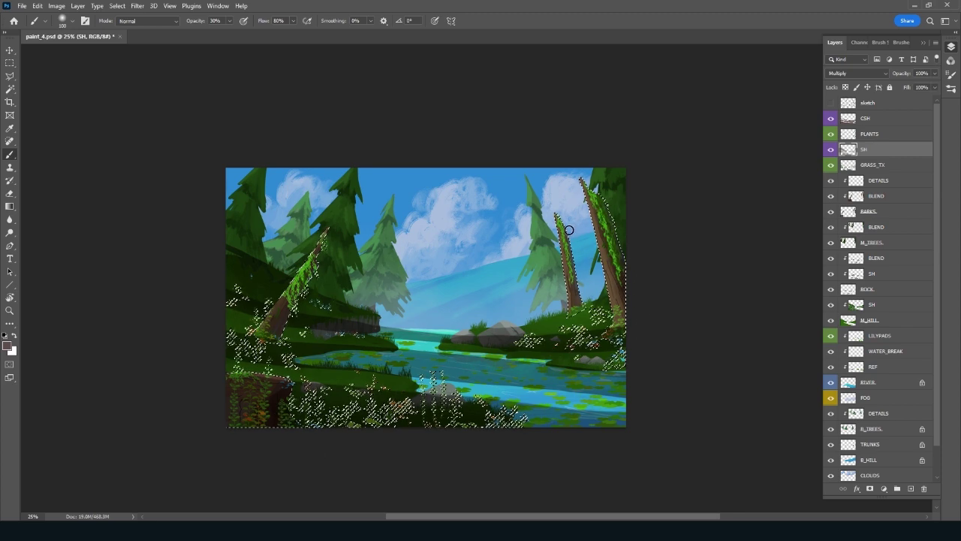
key(ctrl+d)
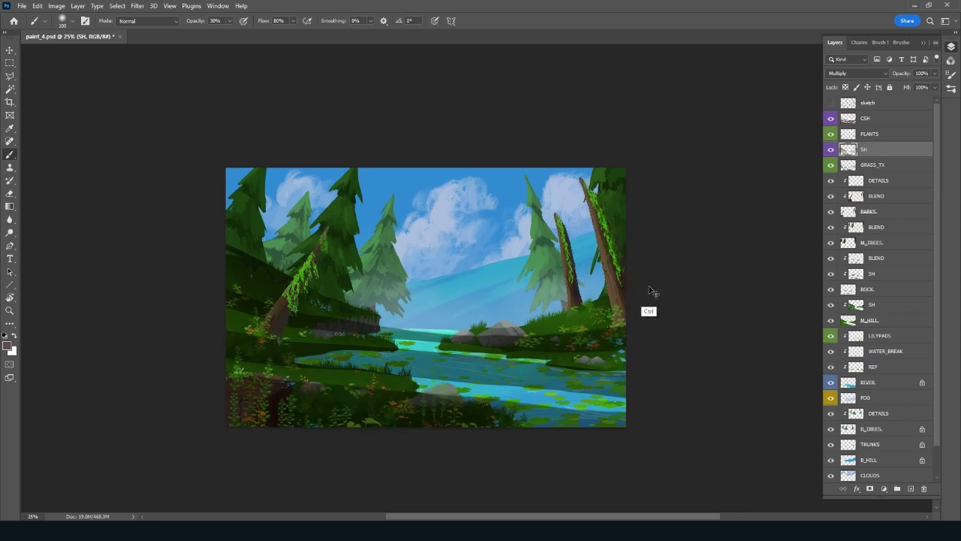
key(ctrl+s)
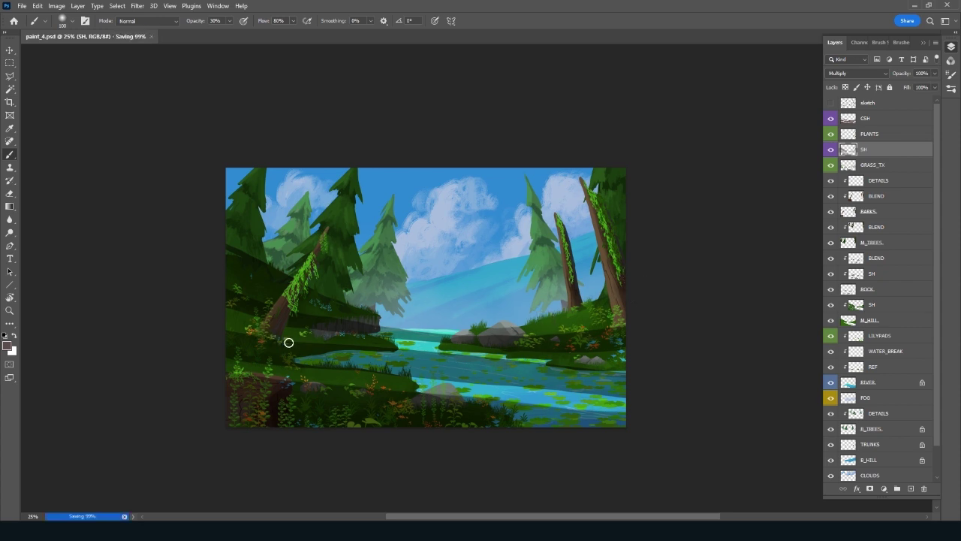
Try shading the riverbank, undo the stroke, and zoom out to 16.7%
drag(263, 335, 260, 334)
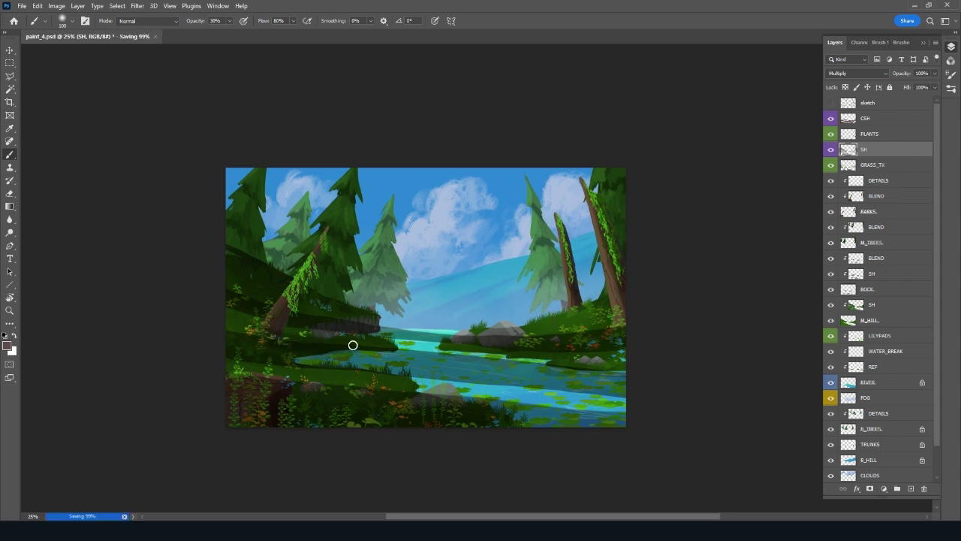
drag(353, 350, 289, 355)
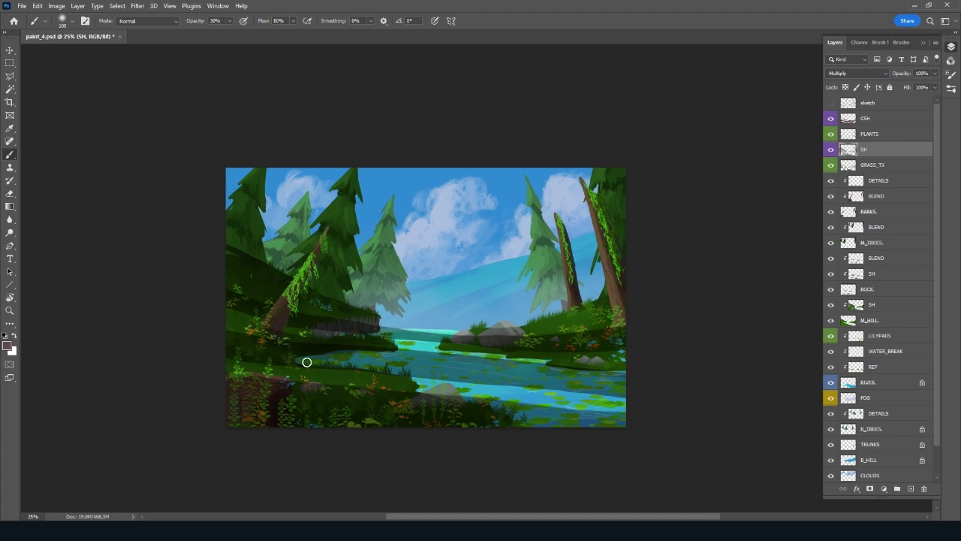
key(ctrl+z)
key(ctrl+minus)
Add a new layer above CSH named LIGHT with a yellow colour label
key(r)
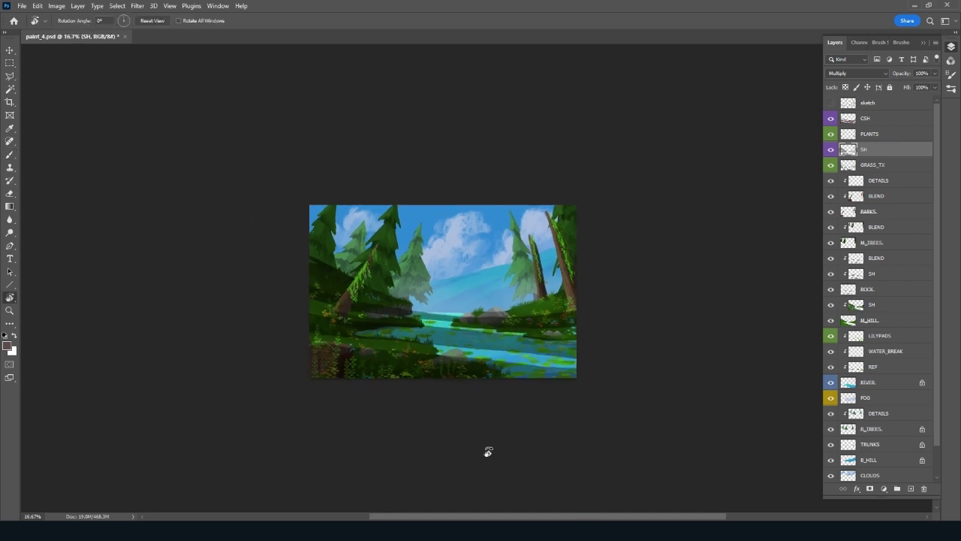
drag(489, 449, 601, 398)
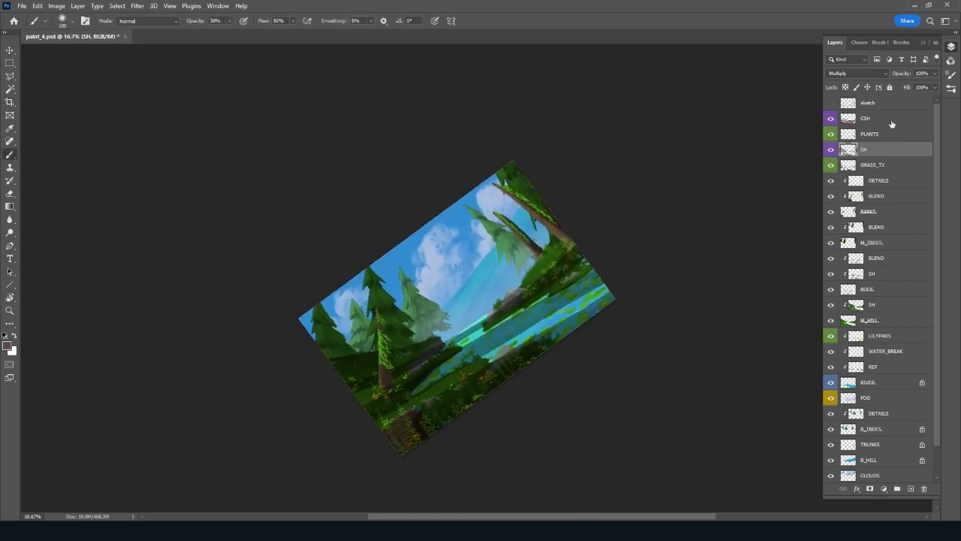
click(891, 123)
click(911, 489)
double_click(868, 119)
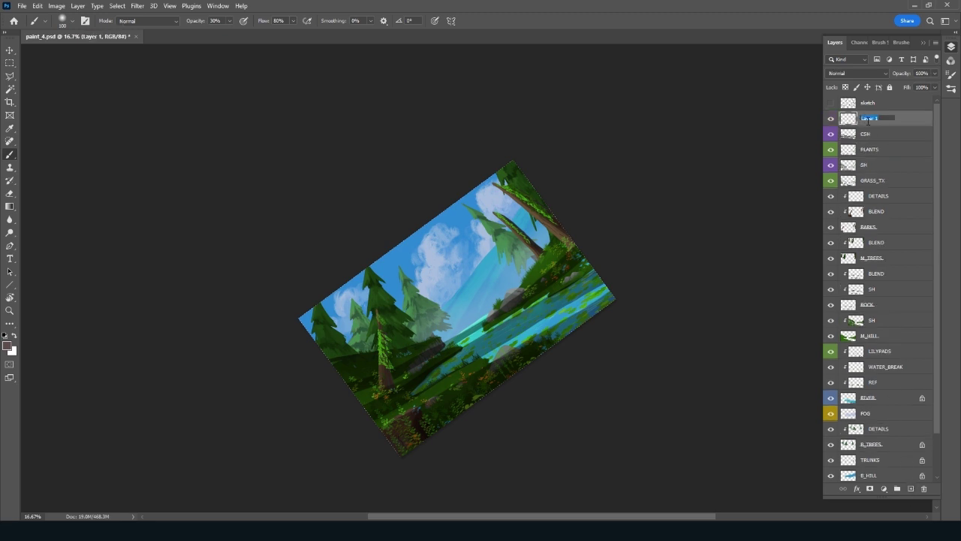
text(LIGHT)
key(Return)
right_click(833, 121)
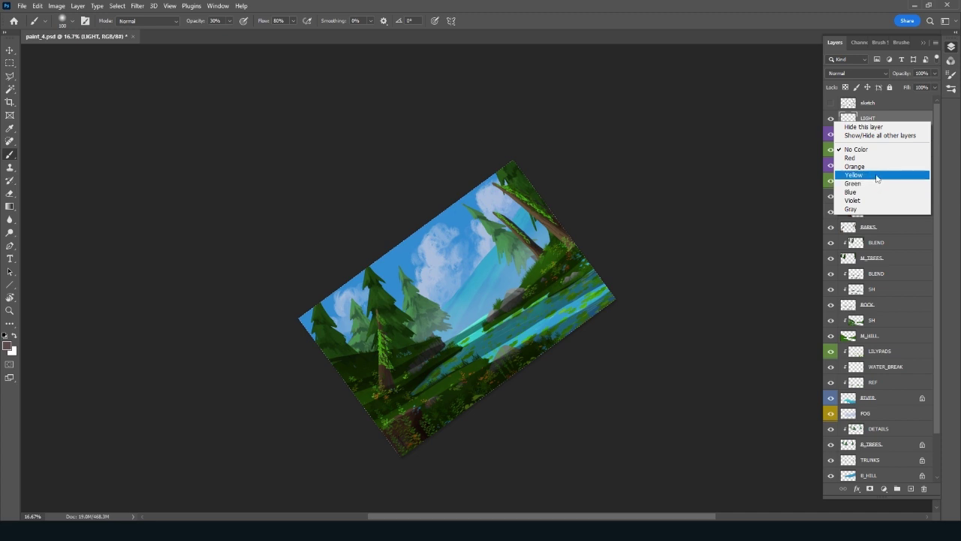
click(870, 175)
Choose the Ink 2 brush and a light cream colour, and set LIGHT to Overlay
click(901, 42)
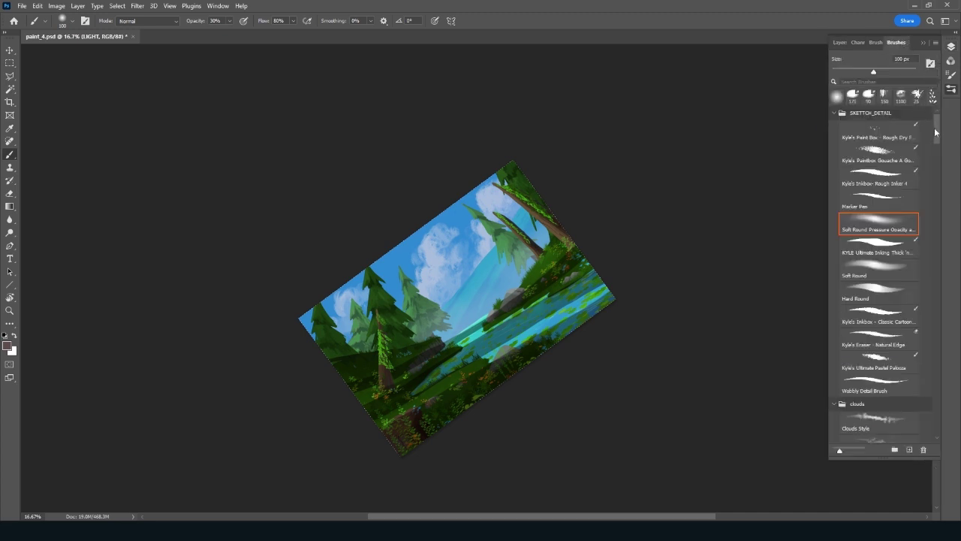
scroll(938, 132, down, 3)
scroll(937, 132, down, 3)
click(875, 430)
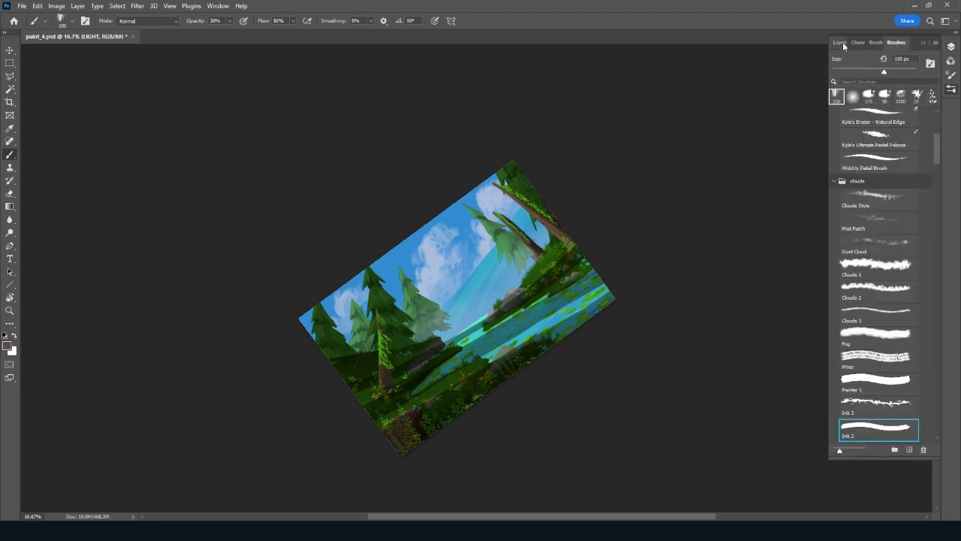
click(835, 42)
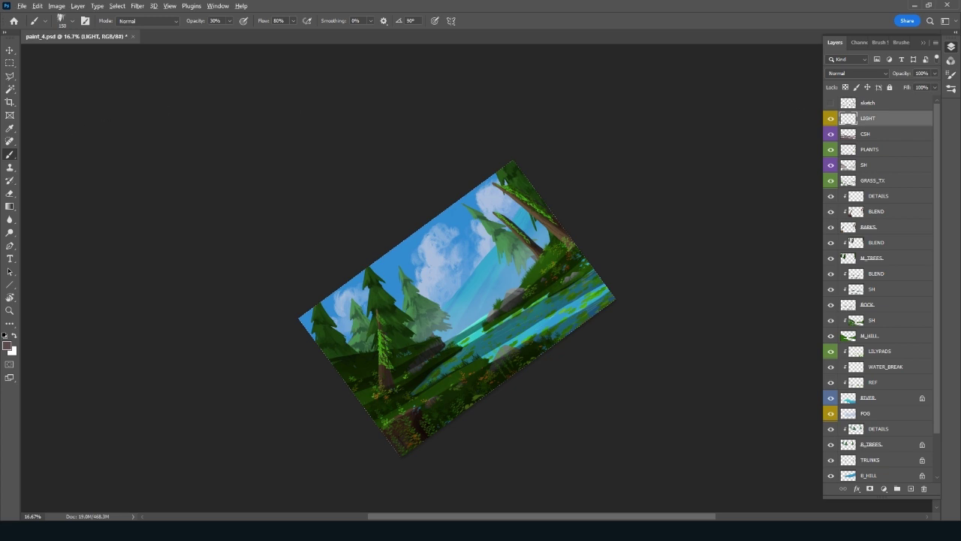
alt+click(98, 8)
click(856, 73)
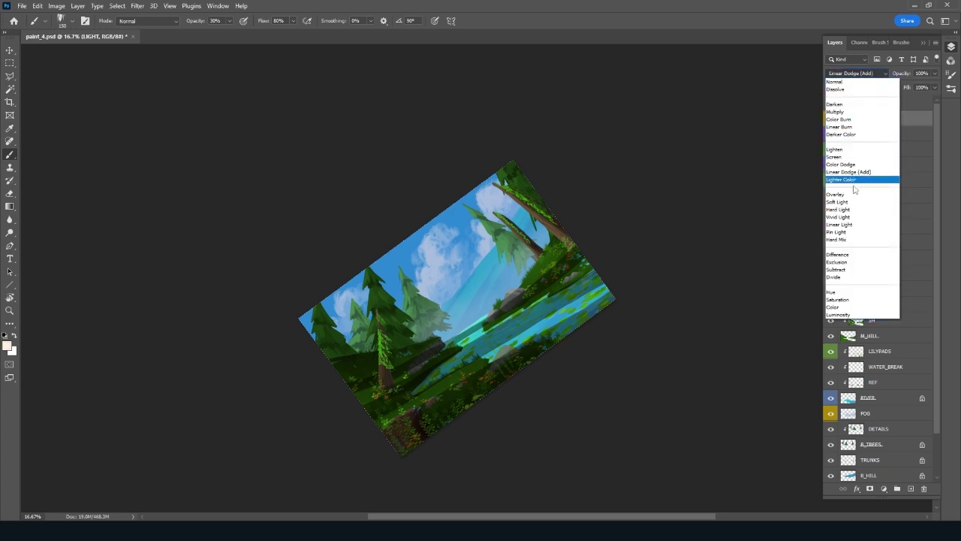
click(852, 189)
Paint light on the foreground, the tree trunk, along the river and the rock
mouse_move(525, 432)
mouse_down()
mouse_move(525, 455)
mouse_move(553, 435)
mouse_up()
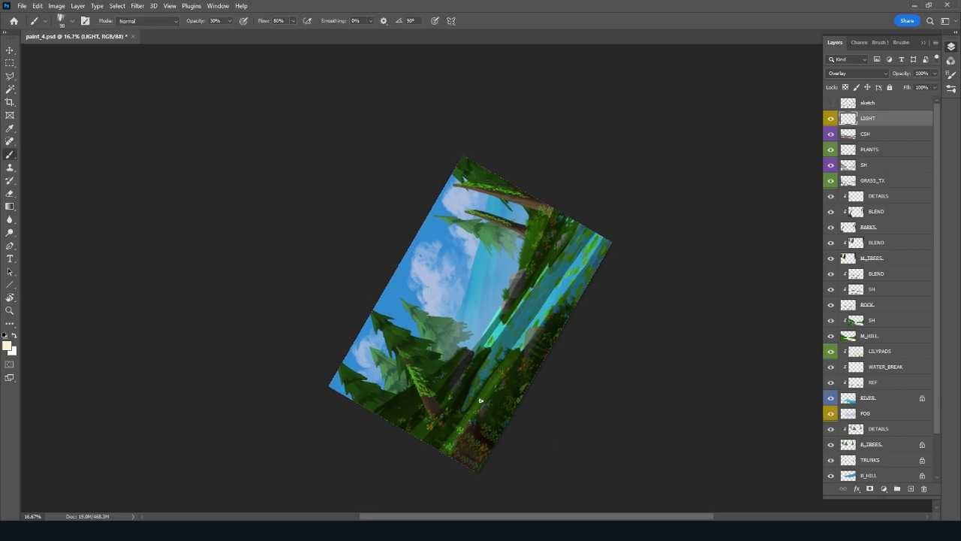
drag(479, 413, 493, 389)
mouse_move(426, 406)
mouse_down()
mouse_move(413, 375)
mouse_move(420, 394)
mouse_up()
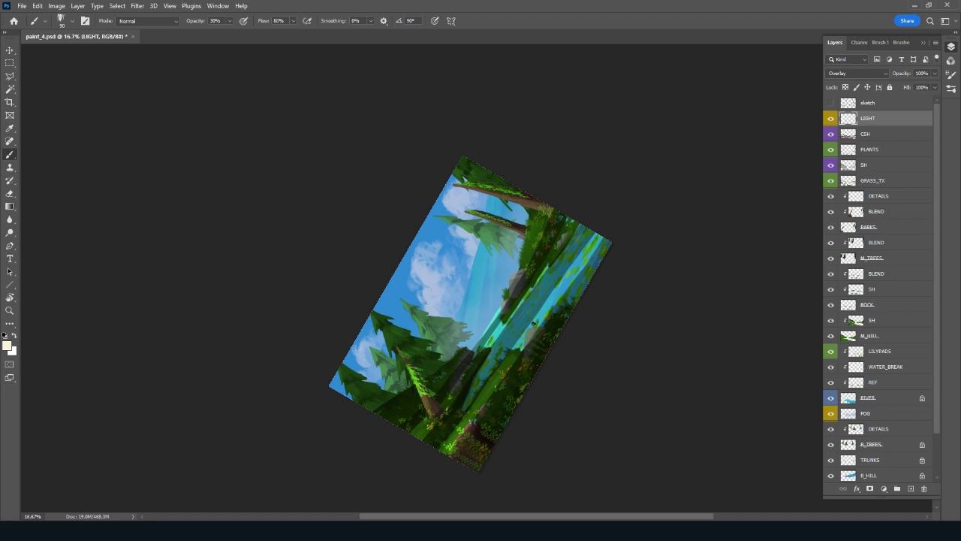
drag(533, 323, 538, 341)
drag(574, 270, 547, 332)
drag(583, 260, 564, 284)
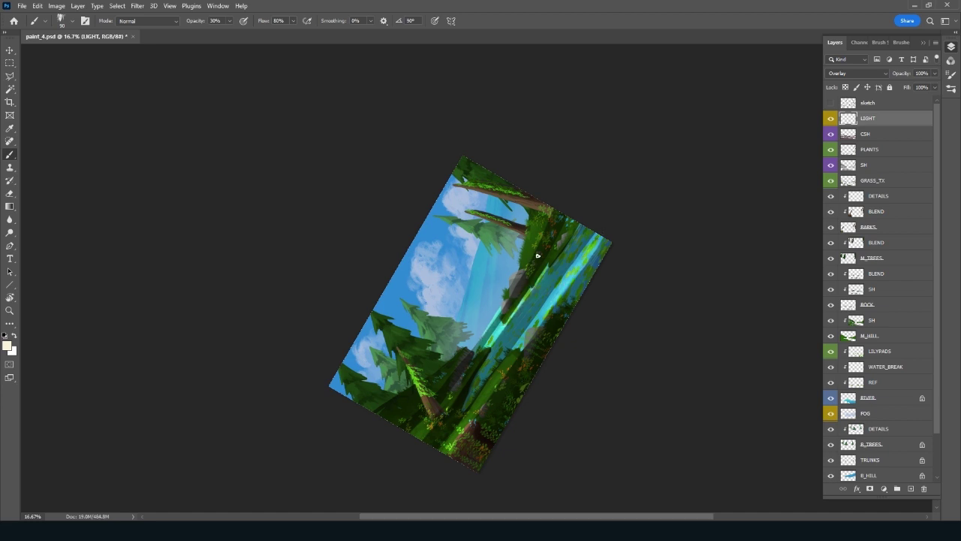
mouse_move(517, 277)
mouse_down()
mouse_move(513, 293)
mouse_move(523, 259)
mouse_up()
Straighten the view and brighten the tall right tree trunk with light strokes
key(Escape)
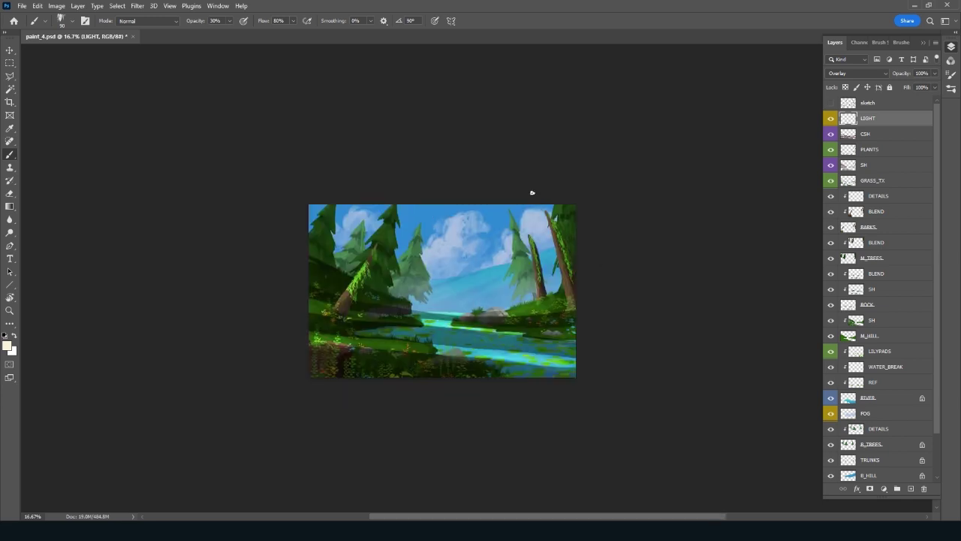
drag(565, 274, 563, 295)
drag(562, 248, 566, 279)
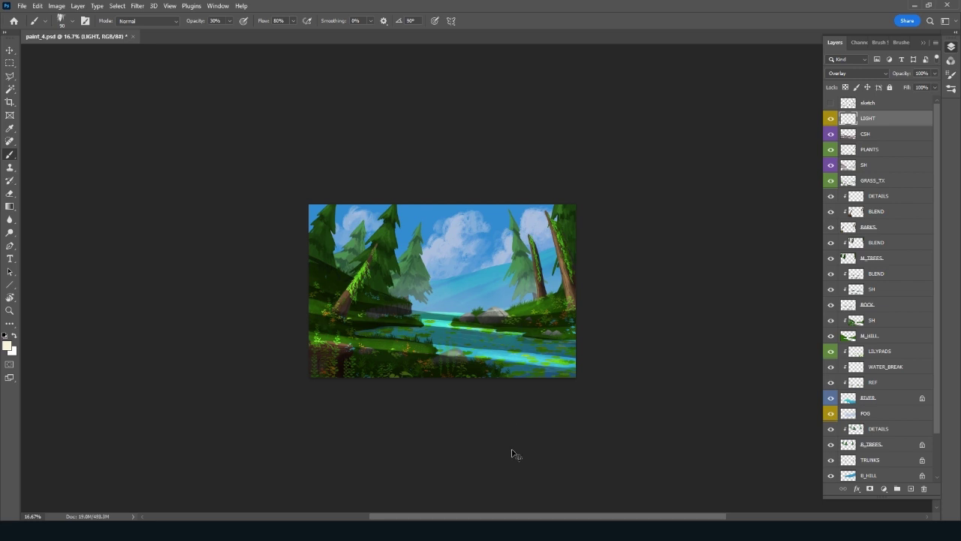
At 33.3% zoom, hide and show LIGHT to compare, then select CSH
key(ctrl+plus)
key(ctrl+plus)
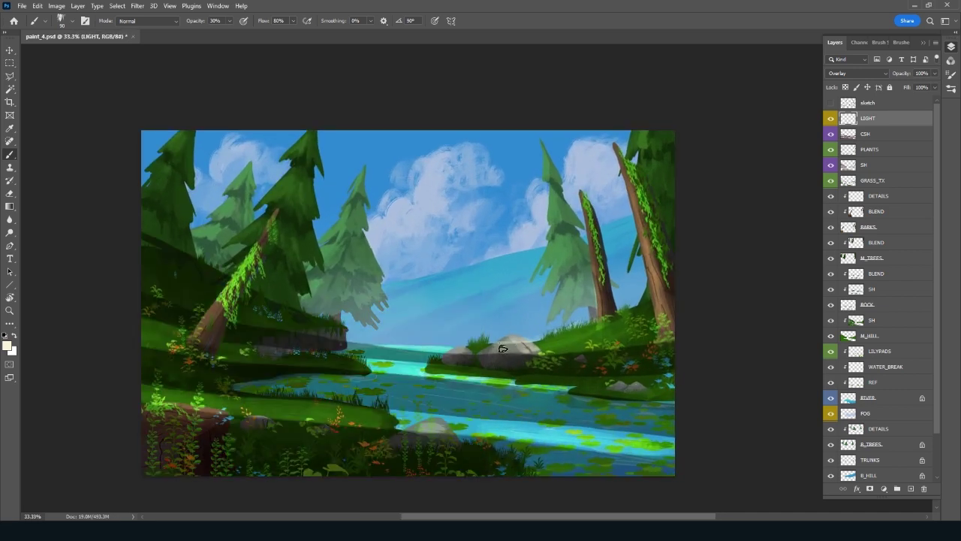
click(832, 119)
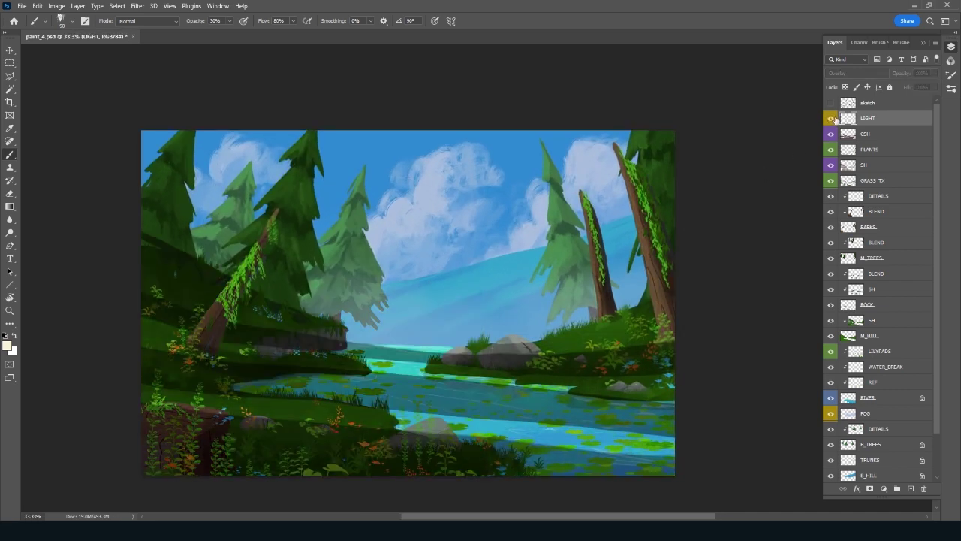
click(832, 119)
click(878, 133)
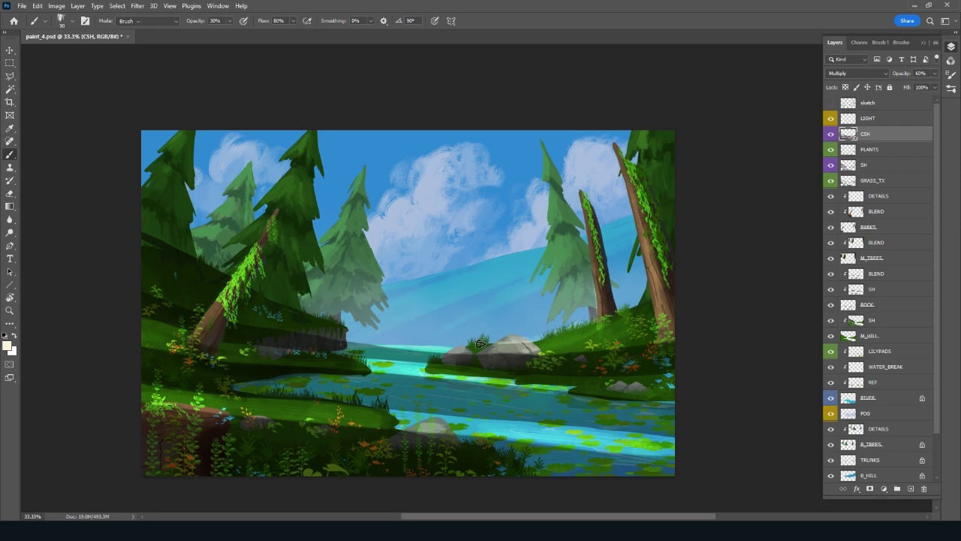
Tilt the view, switch to the eraser on LIGHT, and straighten the view again
key(r)
mouse_move(493, 446)
mouse_down()
mouse_move(612, 408)
mouse_move(631, 385)
mouse_up()
key(e)
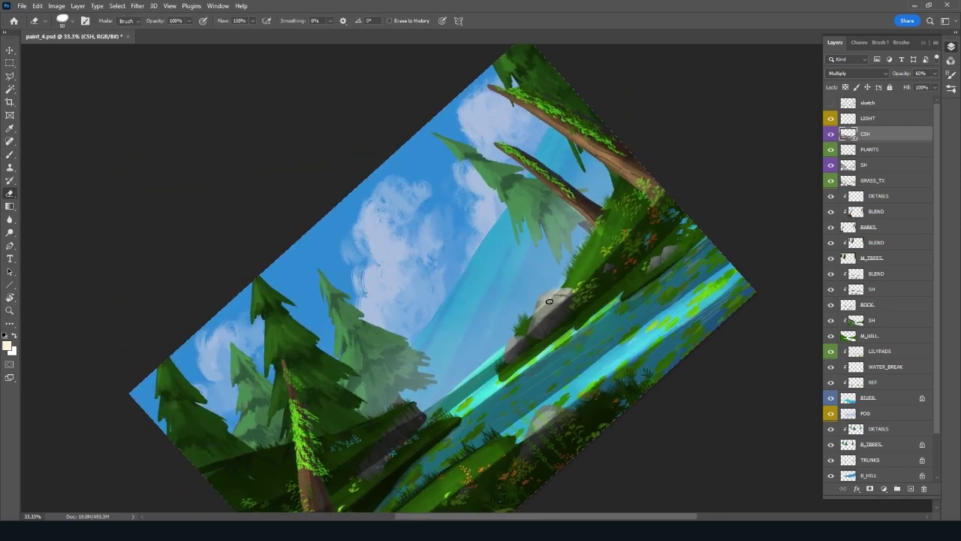
click(888, 121)
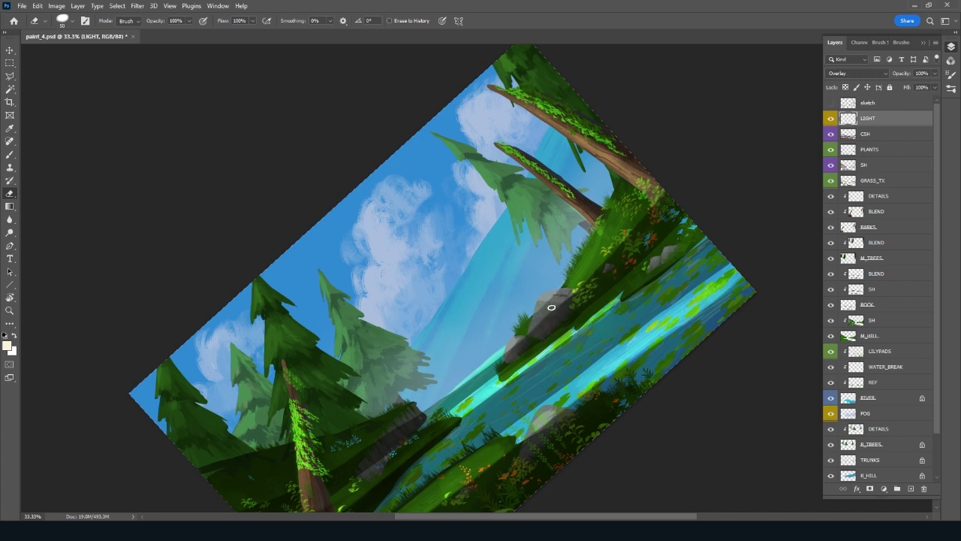
key(c)
key(Escape)
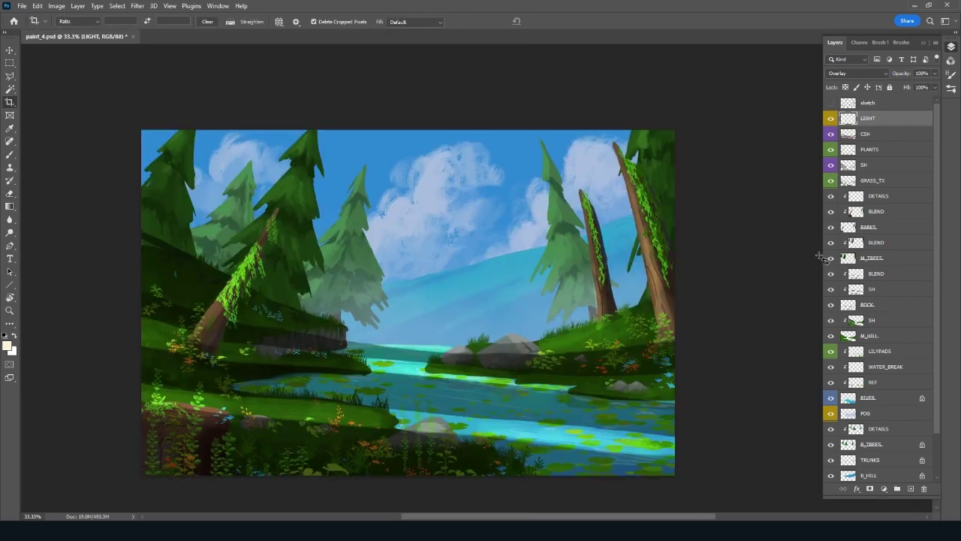
Load the rock outline and delete the SH shadow inside it, then deselect
ctrl+click(849, 304)
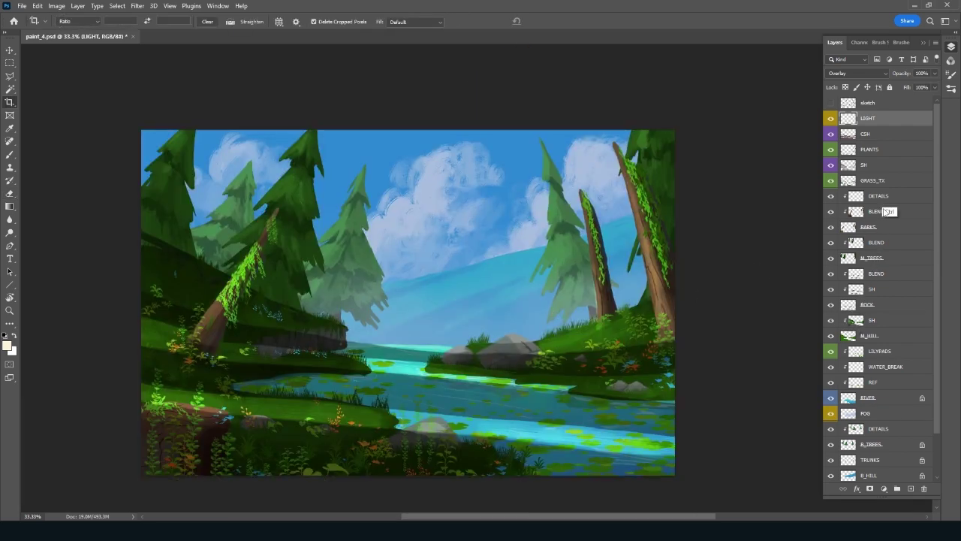
click(894, 167)
key(Delete)
key(ctrl+d)
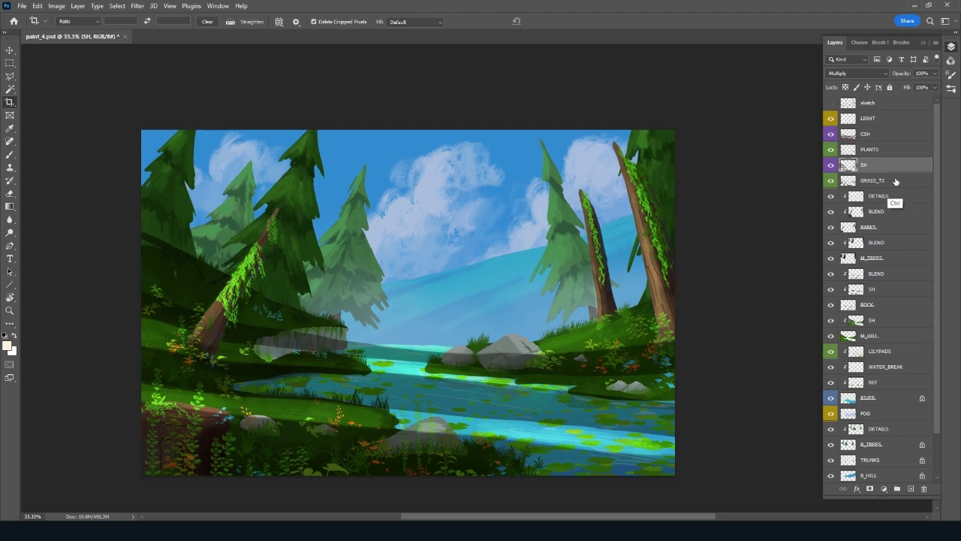
On CSH, tilt the view 45 degrees and erase a faint shadow strip along the rock edge
click(893, 138)
key(e)
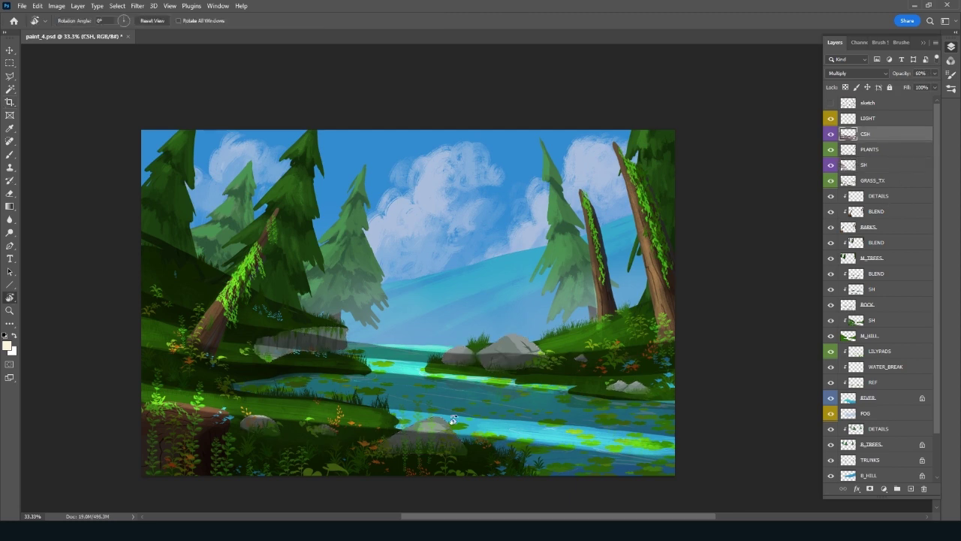
mouse_move(148, 430)
mouse_down()
mouse_move(401, 443)
mouse_move(378, 484)
mouse_move(397, 436)
mouse_move(411, 434)
mouse_move(393, 466)
mouse_move(435, 415)
mouse_up()
drag(587, 398, 556, 343)
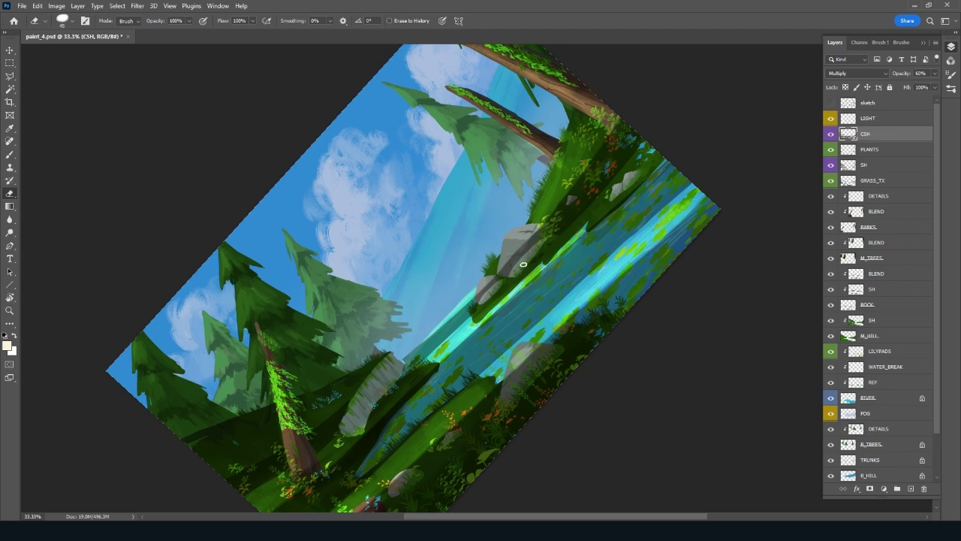
drag(524, 264, 550, 247)
drag(504, 433, 612, 334)
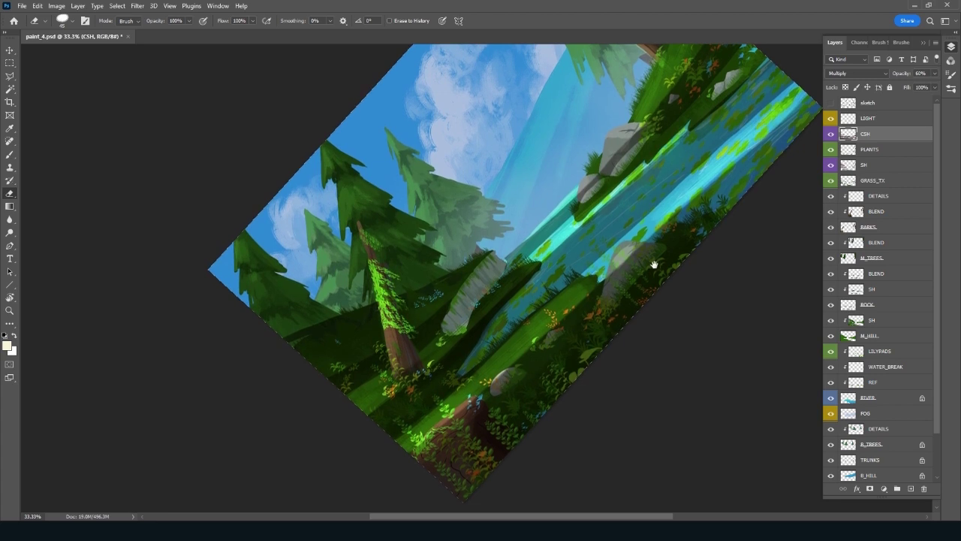
drag(654, 265, 583, 369)
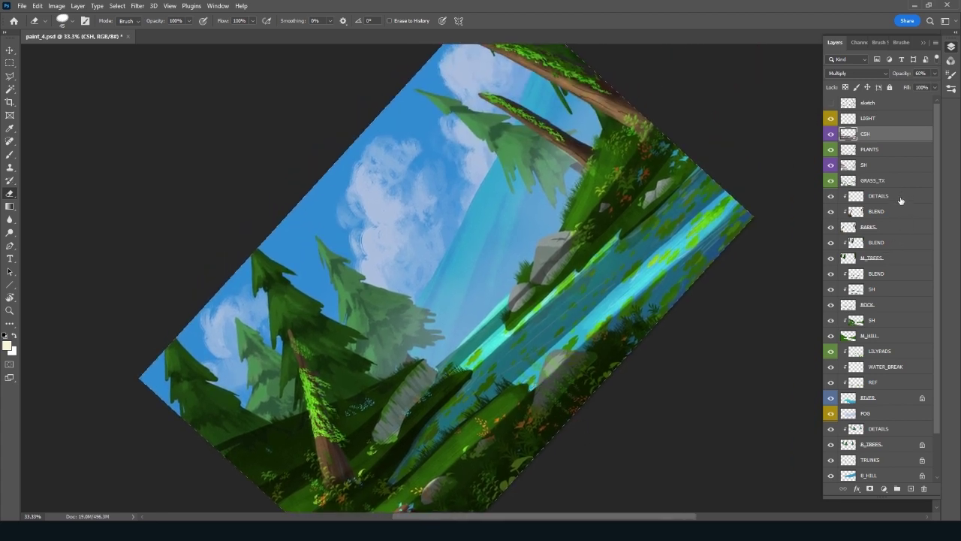
click(891, 324)
Add a clipped layer named SH above BLEND and reset colours to black
click(895, 289)
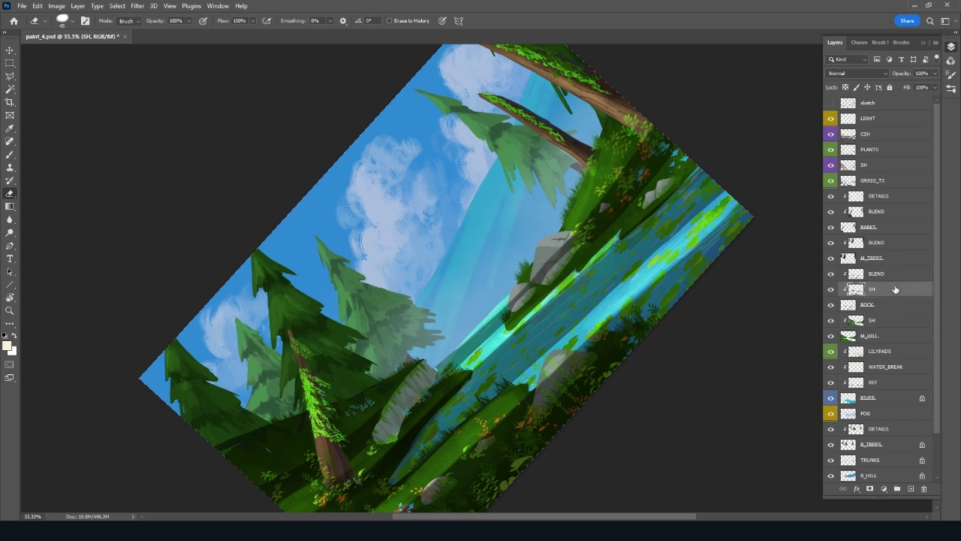
click(896, 275)
click(911, 488)
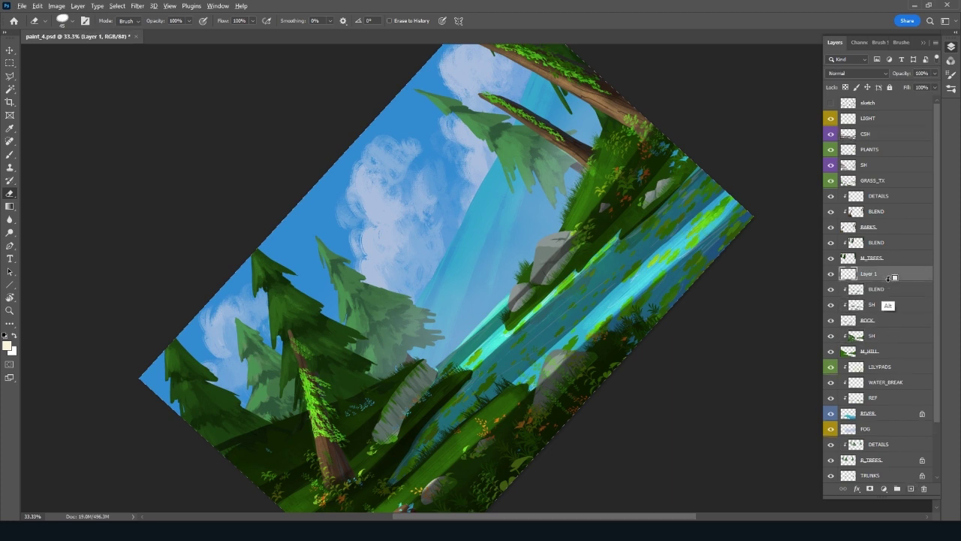
text(SH)
key(Return)
key(b)
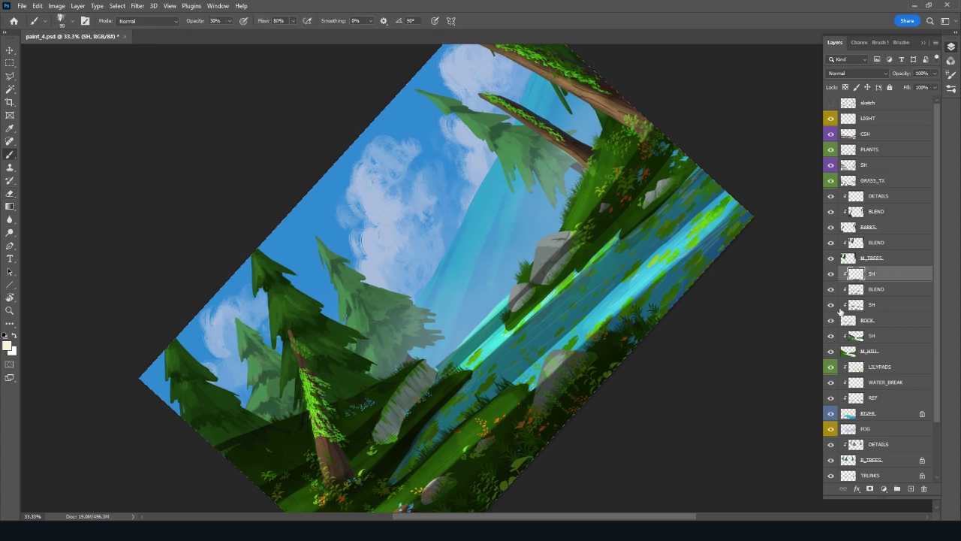
key(d)
Load the rock outline, set SH to Multiply, and darken the lower rock
ctrl+click(848, 322)
click(856, 73)
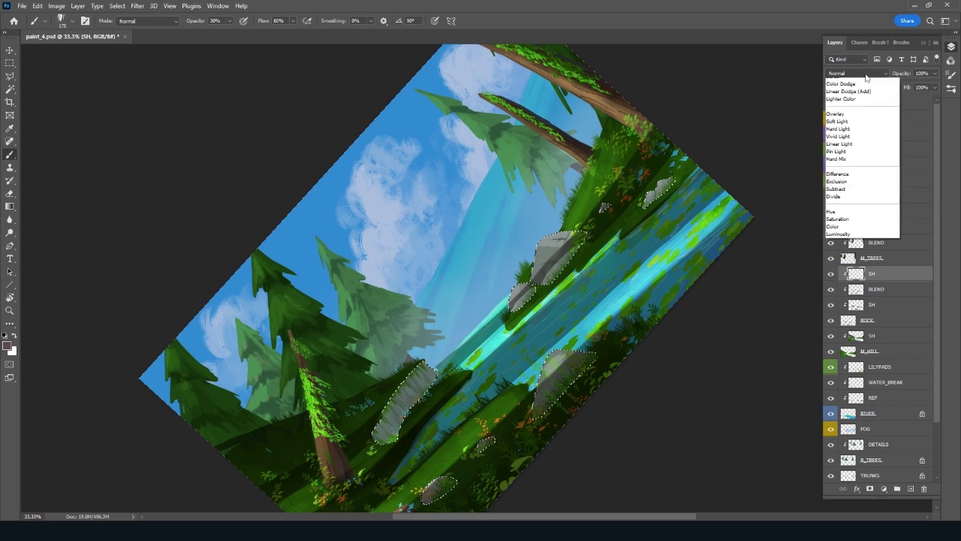
click(861, 112)
mouse_move(397, 393)
mouse_down()
mouse_move(377, 443)
mouse_move(455, 354)
mouse_move(376, 436)
mouse_move(380, 450)
mouse_move(371, 446)
mouse_move(393, 397)
mouse_move(450, 347)
mouse_move(425, 365)
mouse_move(388, 438)
mouse_up()
Switch between LIGHT and the SH layers, then straighten and zoom out the view
click(895, 122)
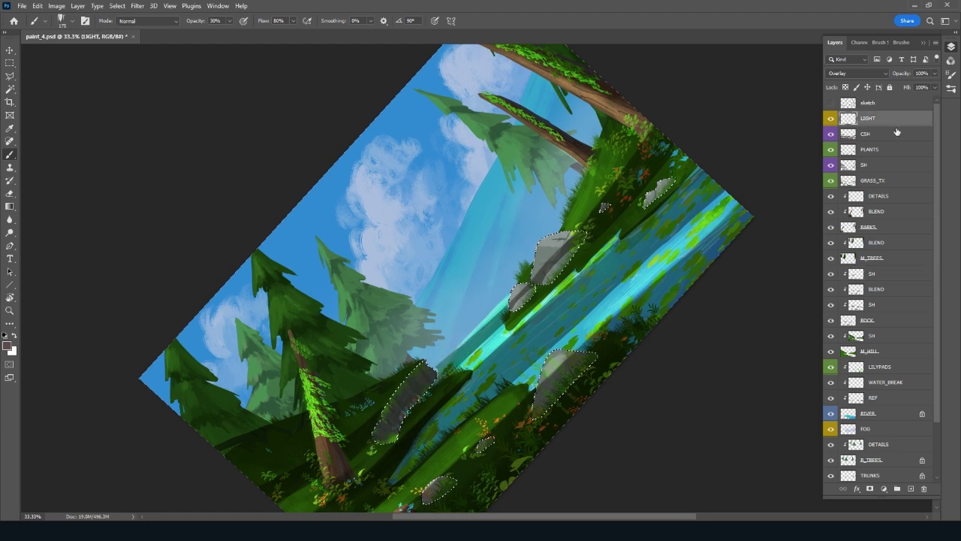
key(e)
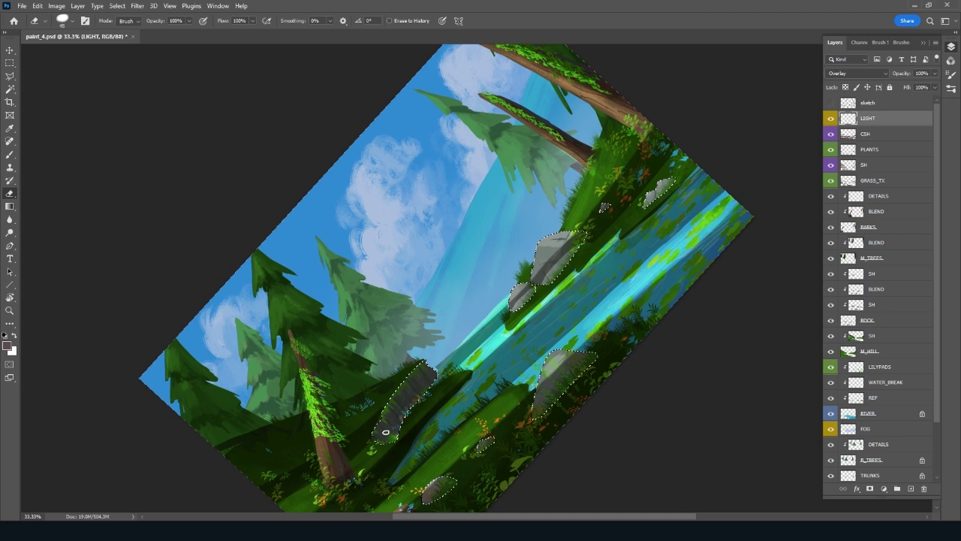
click(891, 306)
key(b)
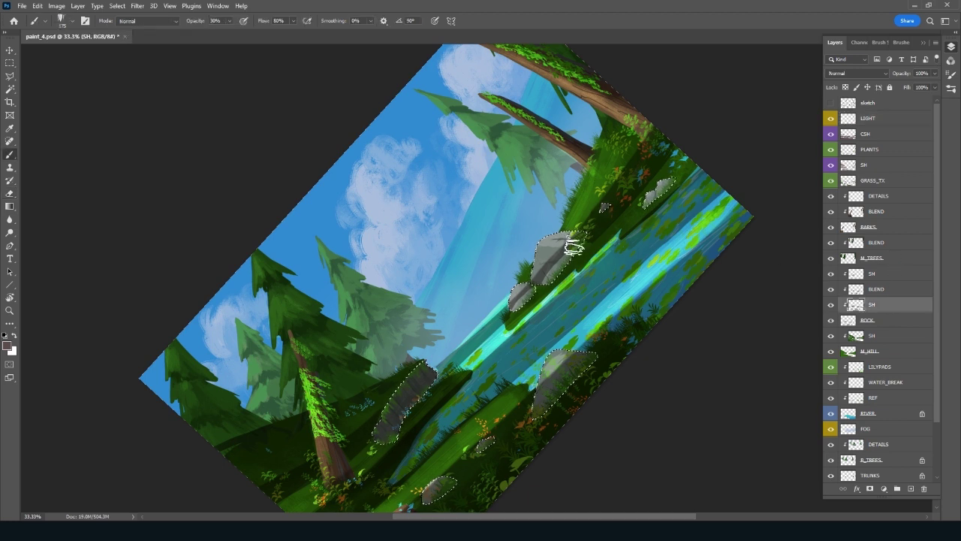
click(900, 277)
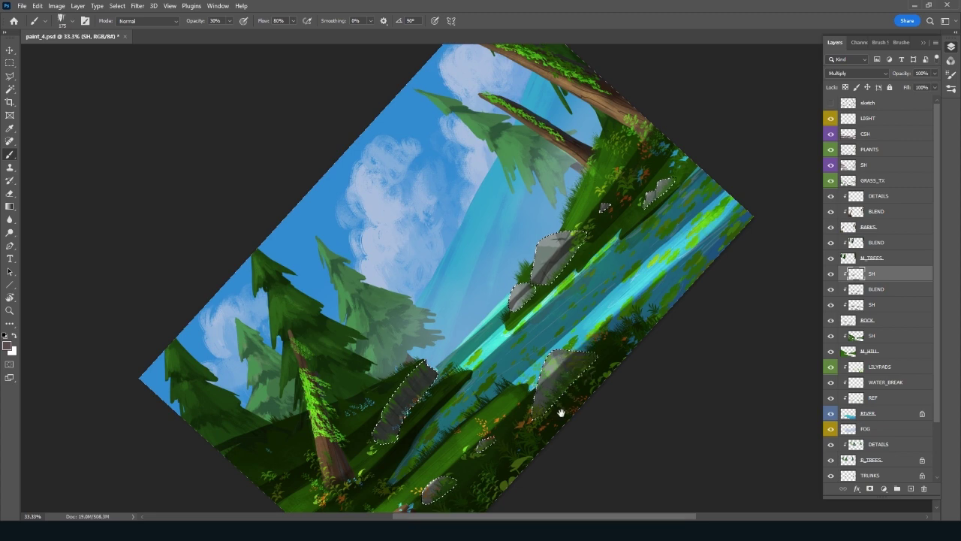
drag(563, 409, 604, 319)
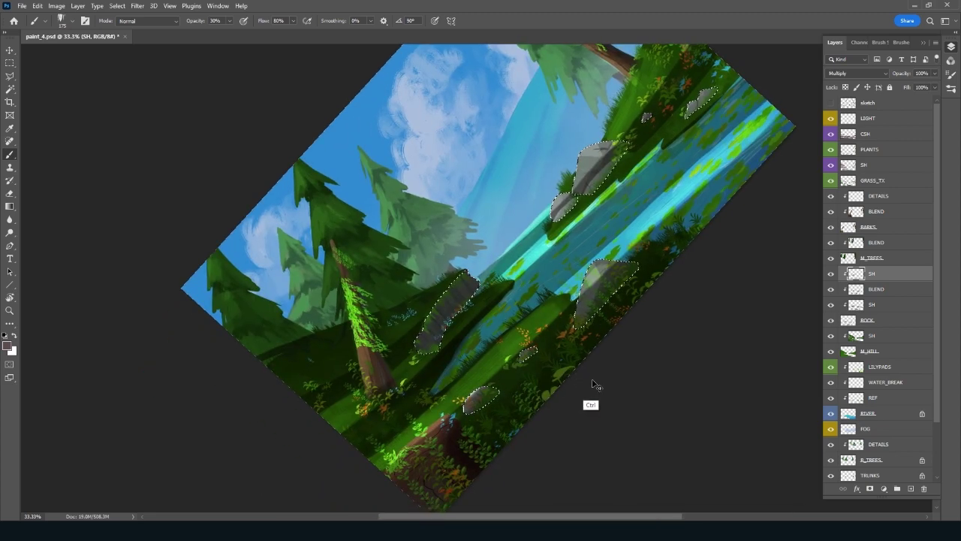
key(Escape)
key(ctrl+minus)
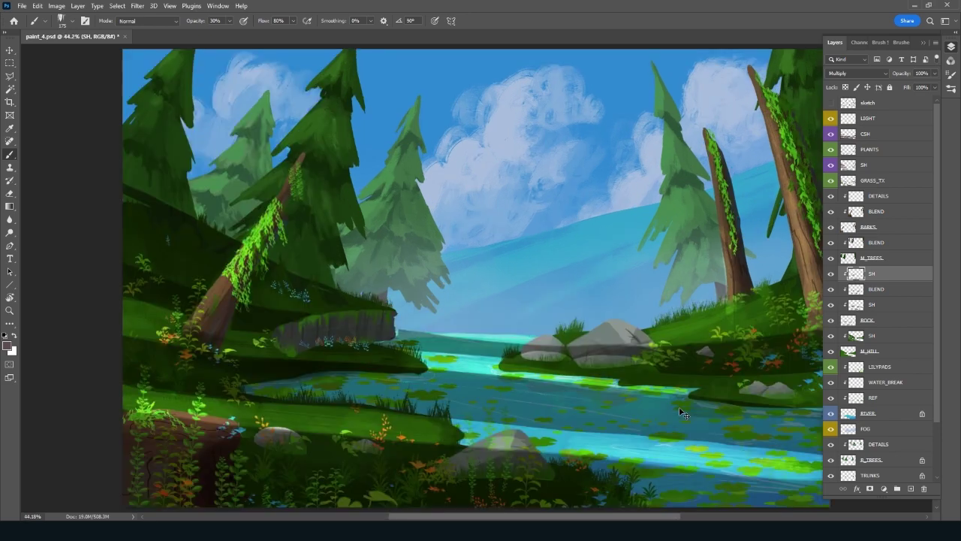
Add a layer clipped to B_HILL, name it CSH, and give it a violet label
scroll(901, 420, down, 3)
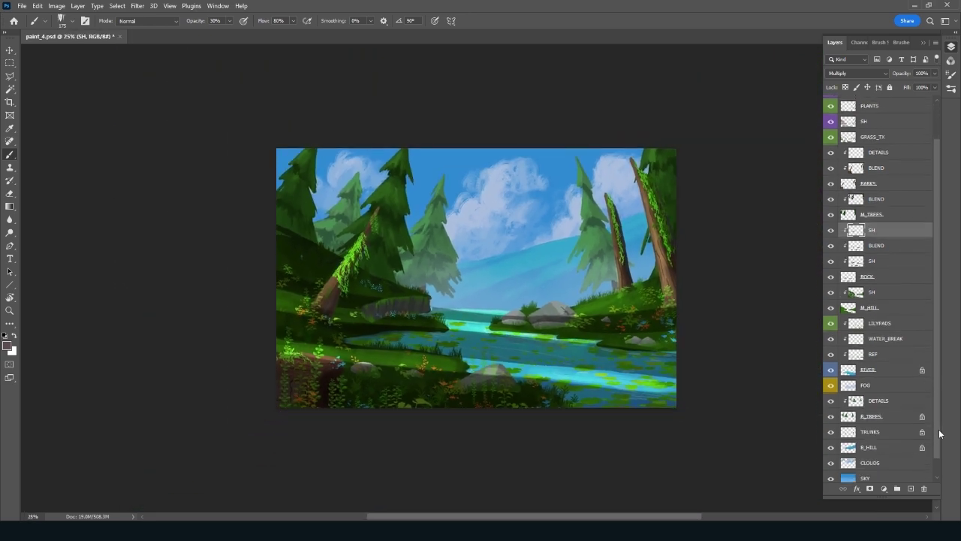
click(890, 444)
alt+click(890, 450)
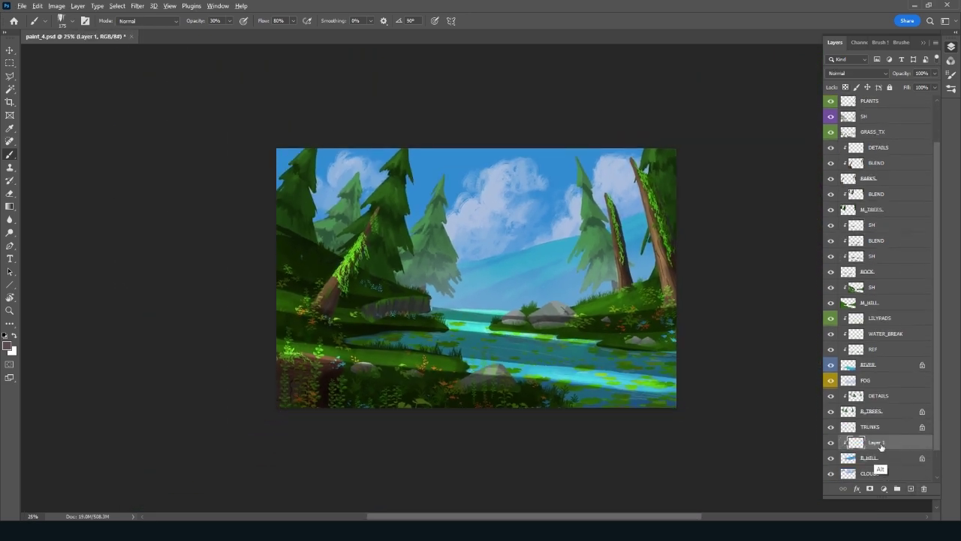
double_click(871, 442)
text(Cl)
key(Return)
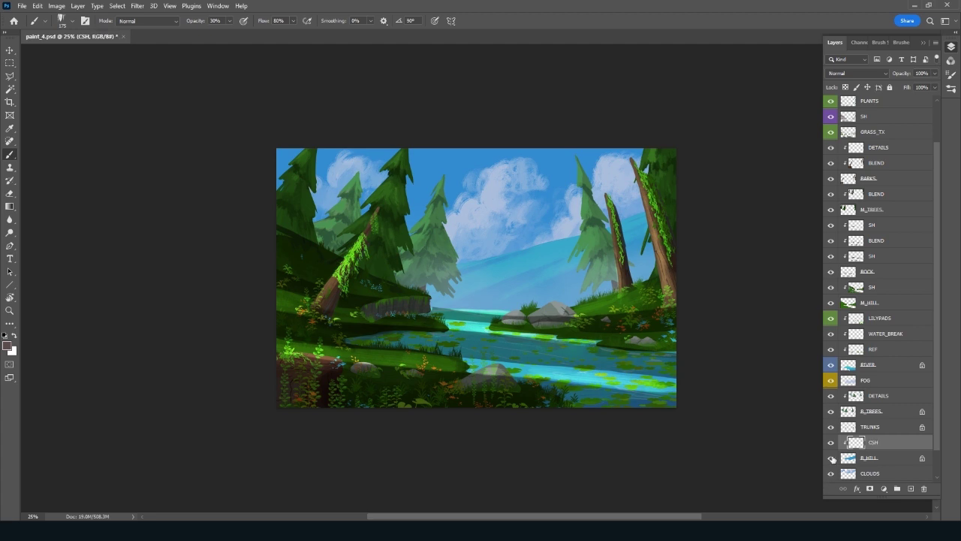
right_click(832, 447)
click(863, 423)
drag(871, 443, 822, 125)
Set CSH to Multiply, brush diagonal shadow bands over the hills, save, and lower its opacity
click(856, 73)
click(848, 114)
key(bracketleft)
drag(480, 260, 518, 306)
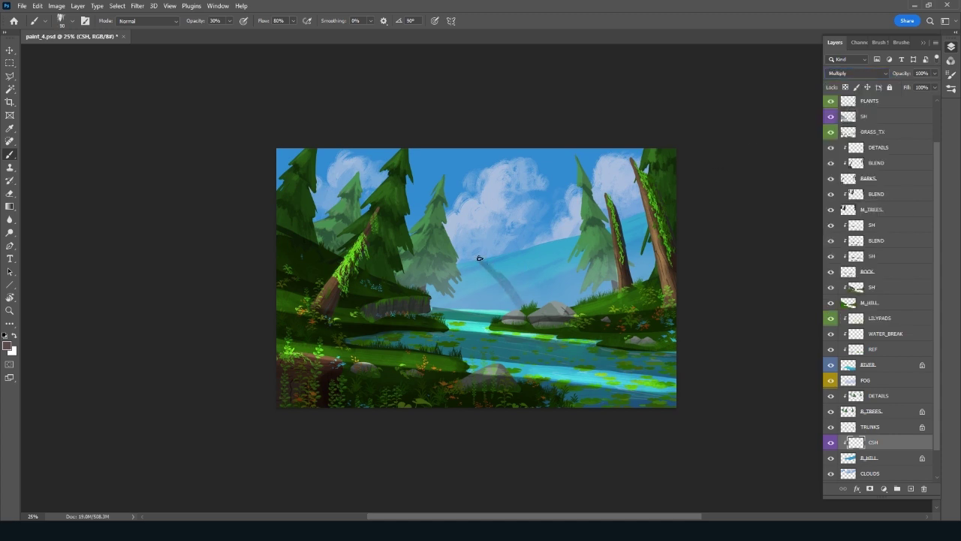
key(bracketleft)
key(ctrl+z)
drag(426, 283, 552, 304)
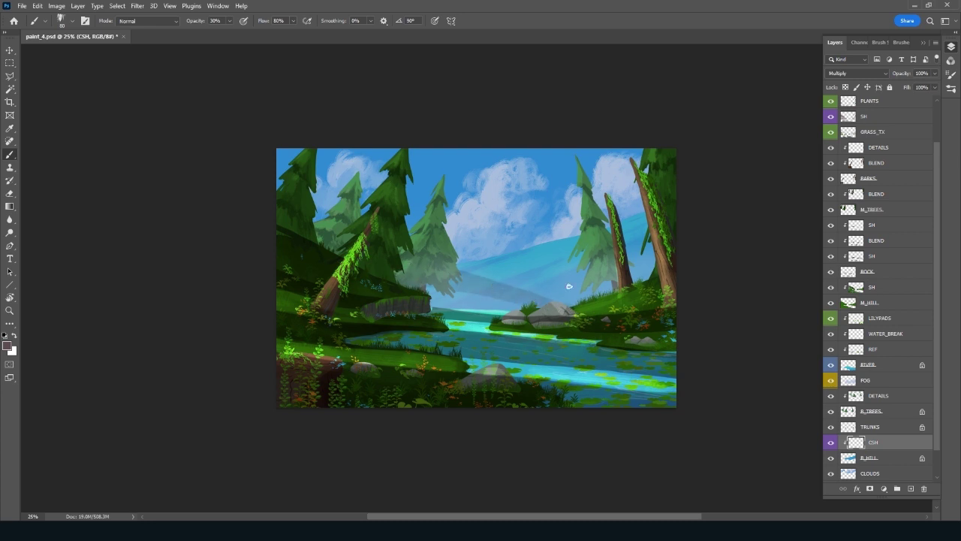
mouse_move(506, 252)
mouse_down()
mouse_move(591, 293)
mouse_move(609, 291)
mouse_move(596, 284)
mouse_up()
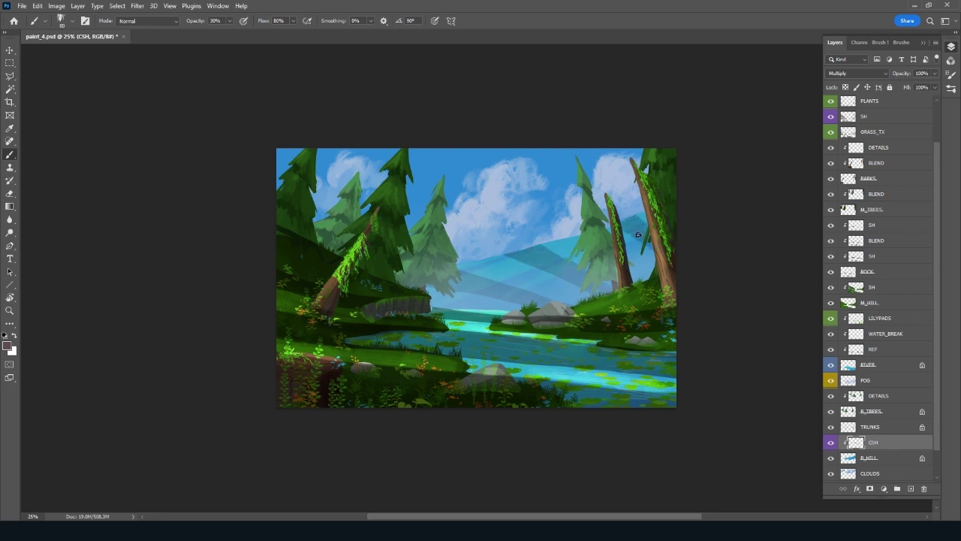
key(ctrl+s)
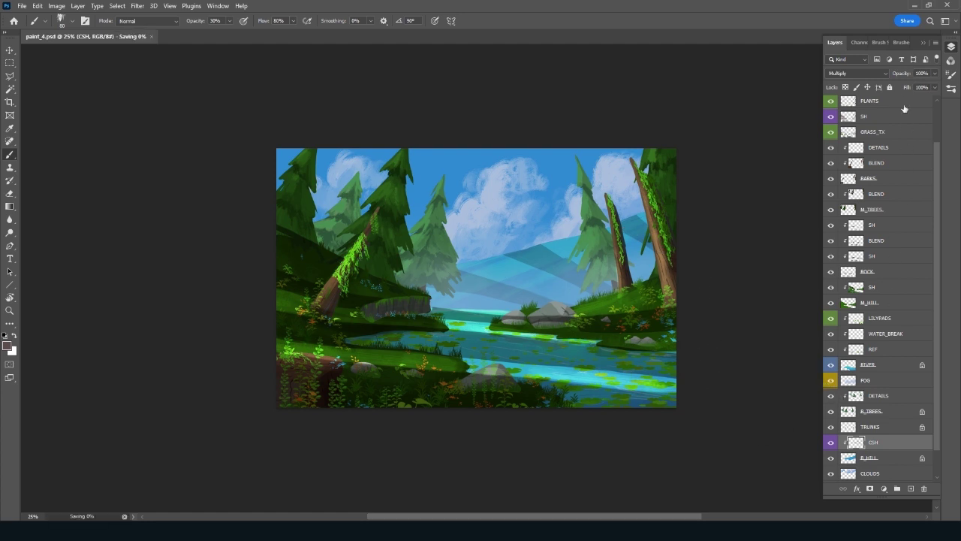
drag(912, 73, 898, 74)
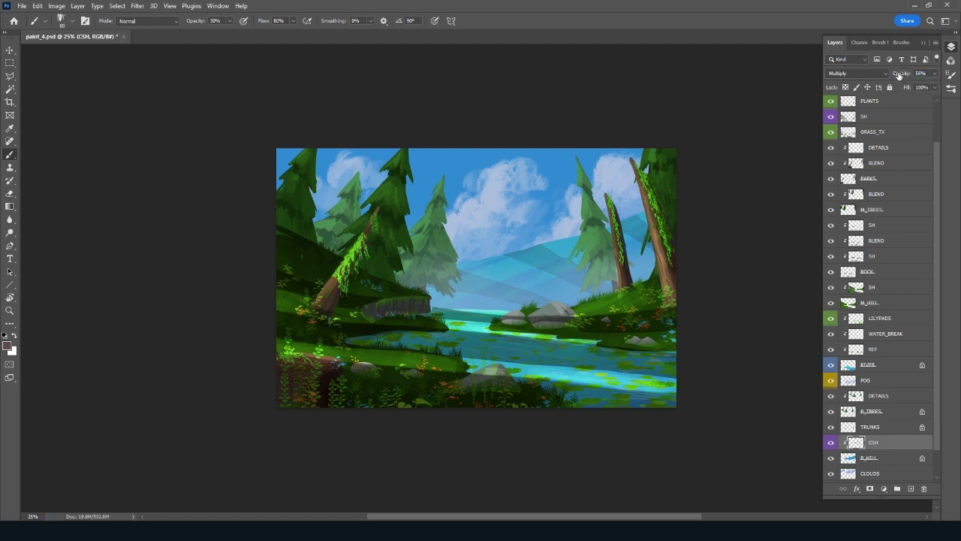
Make the LIGHT layer active and choose the Rough Inker 4 brush preset
drag(938, 333, 931, 279)
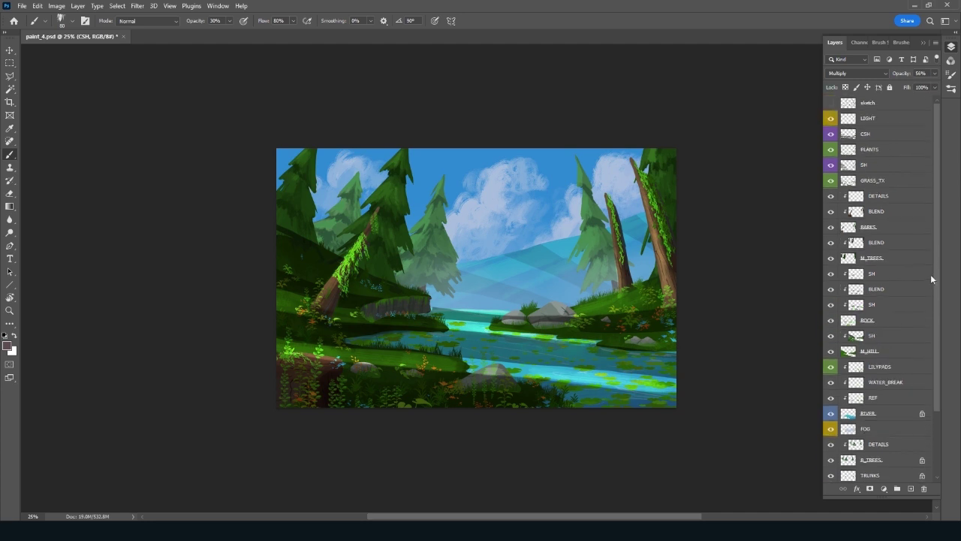
scroll(746, 386, up, 2)
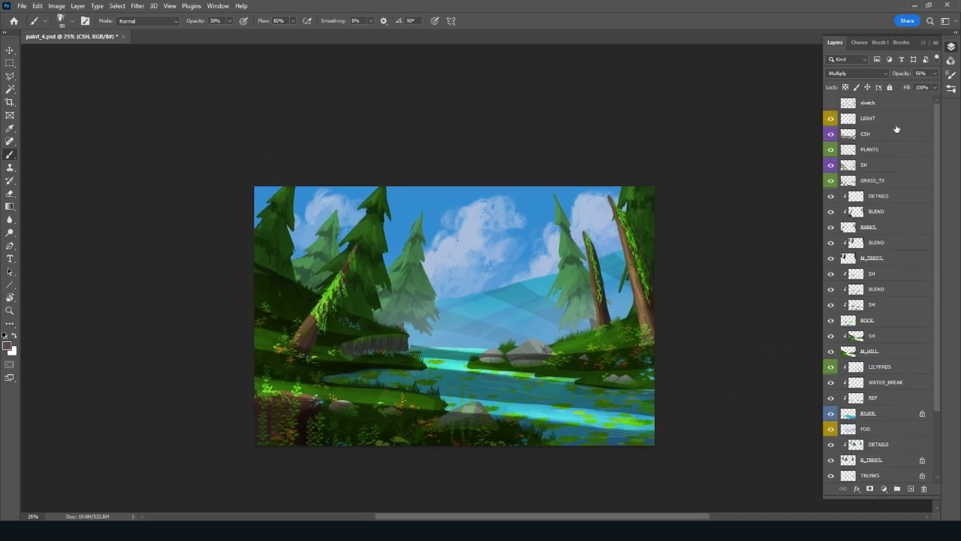
click(895, 122)
click(900, 43)
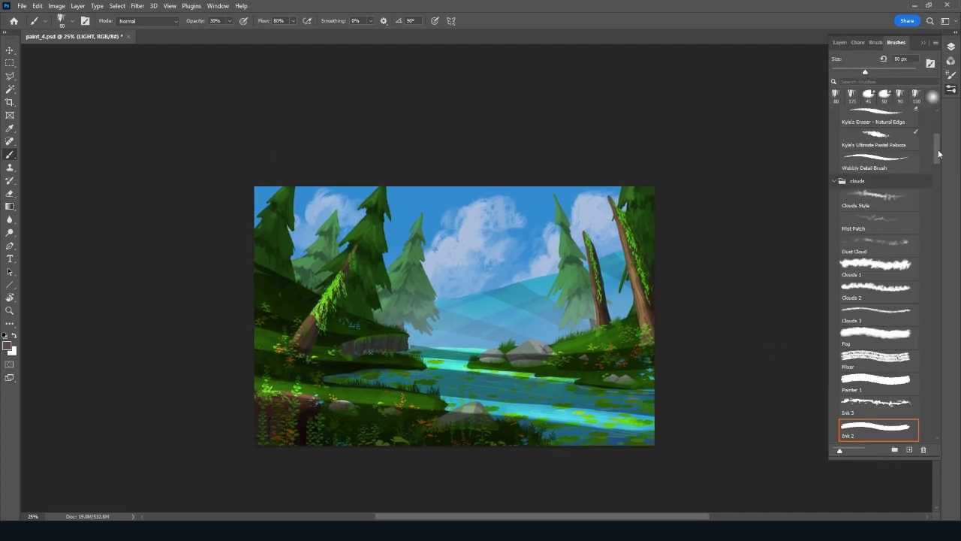
drag(939, 154, 938, 129)
click(905, 181)
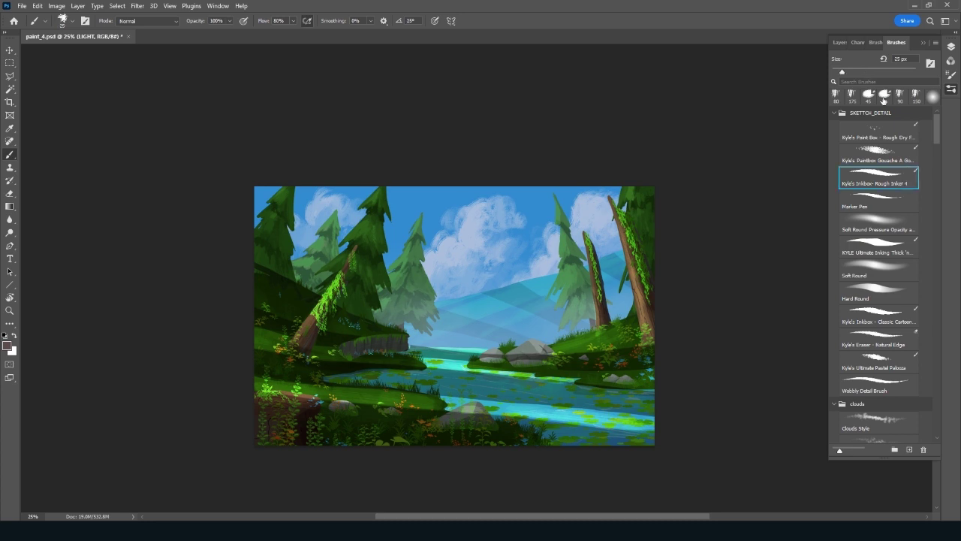
Add a new Layer 1 above LIGHT and write a small signature in the lower-right water
click(835, 43)
click(910, 489)
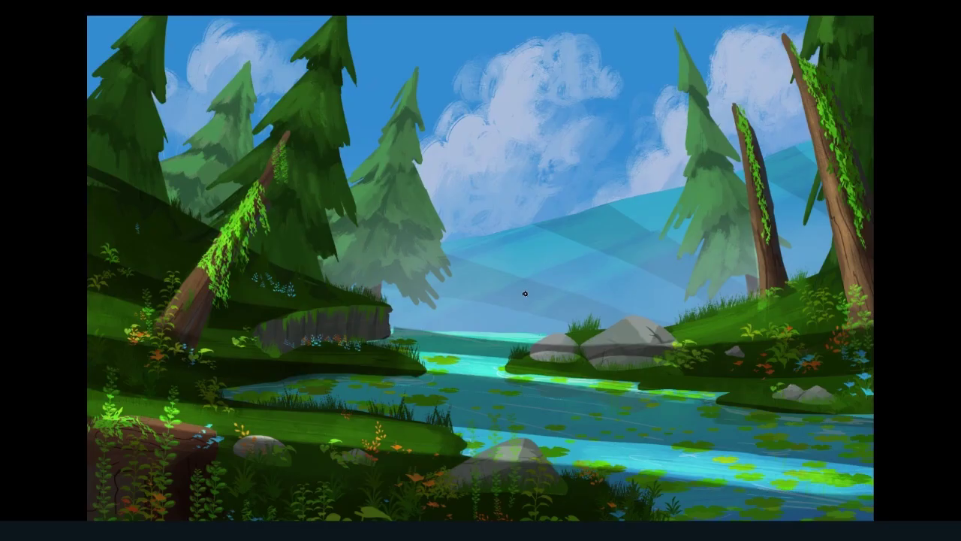
key(alt)
mouse_move(781, 505)
mouse_down()
mouse_move(802, 496)
mouse_move(808, 508)
mouse_up()
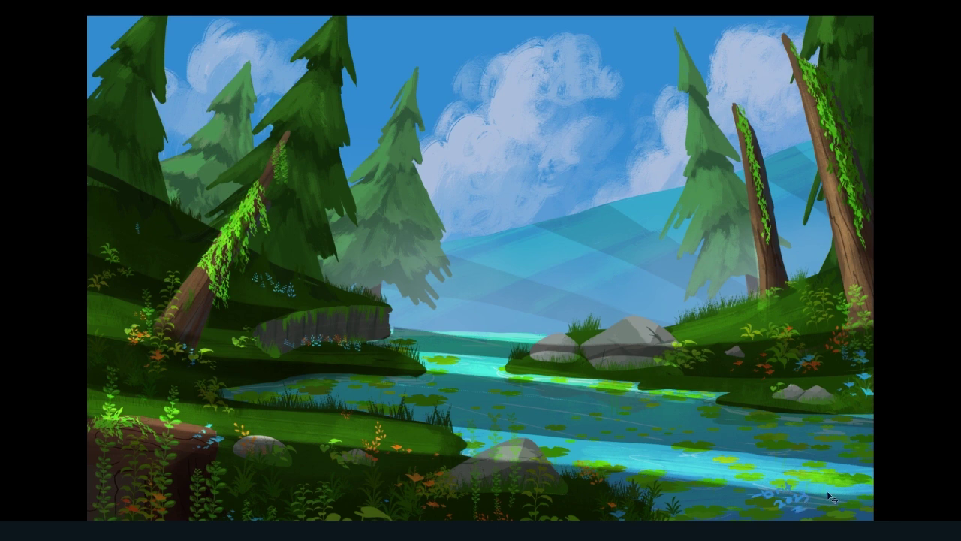